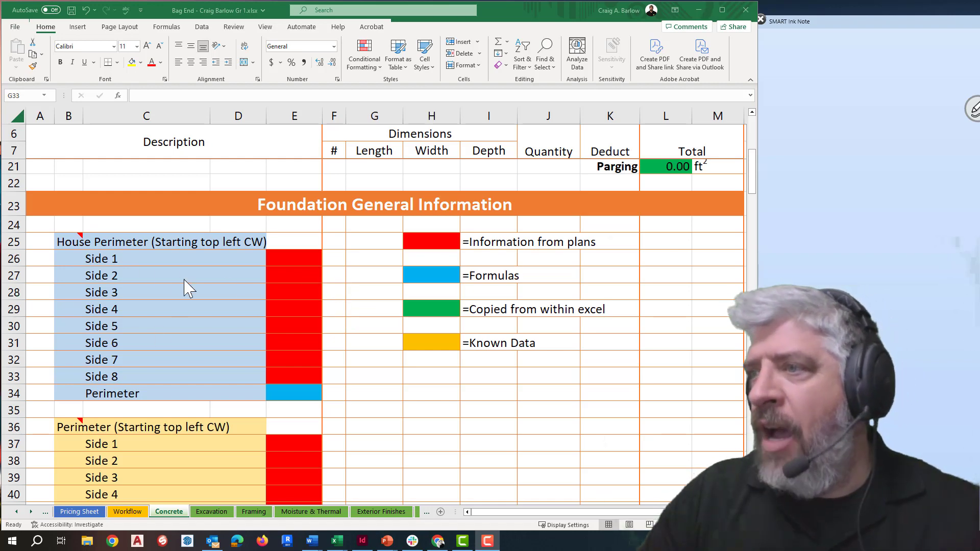
# Check the cell colour legend and the note explaining the House Perimeter section
pyautogui.moveTo(431, 241); pyautogui.dragTo(549, 342)
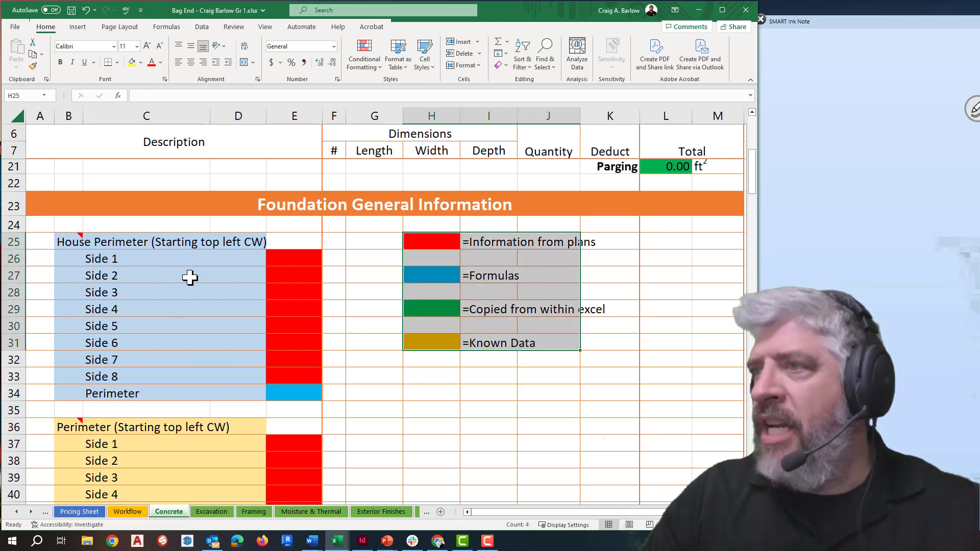
pyautogui.click(153, 274)
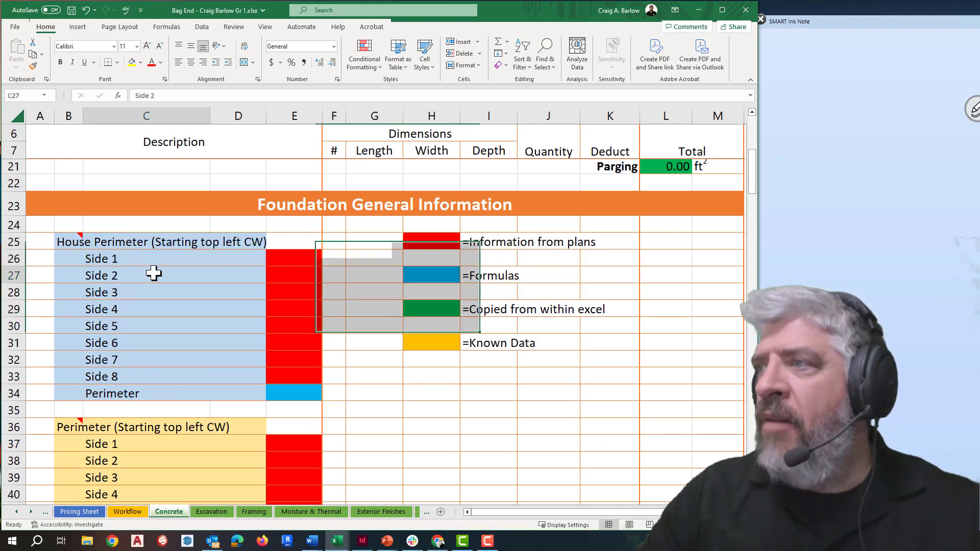
pyautogui.click(307, 261)
pyautogui.moveTo(79, 239)
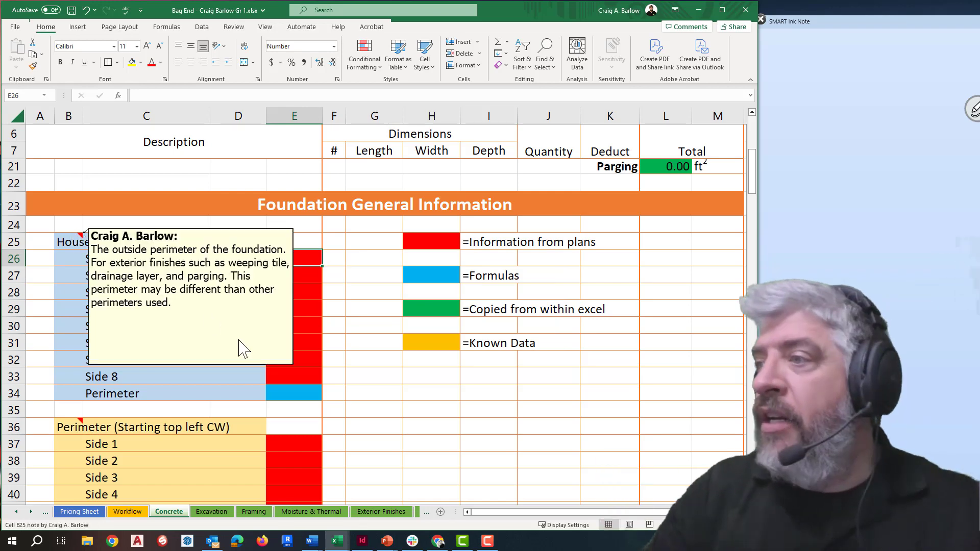
pyautogui.click(295, 392)
# In the House Perimeter section, enter 28 for Side 1 and the formula =38+4/12 for Side 2
pyautogui.click(316, 261)
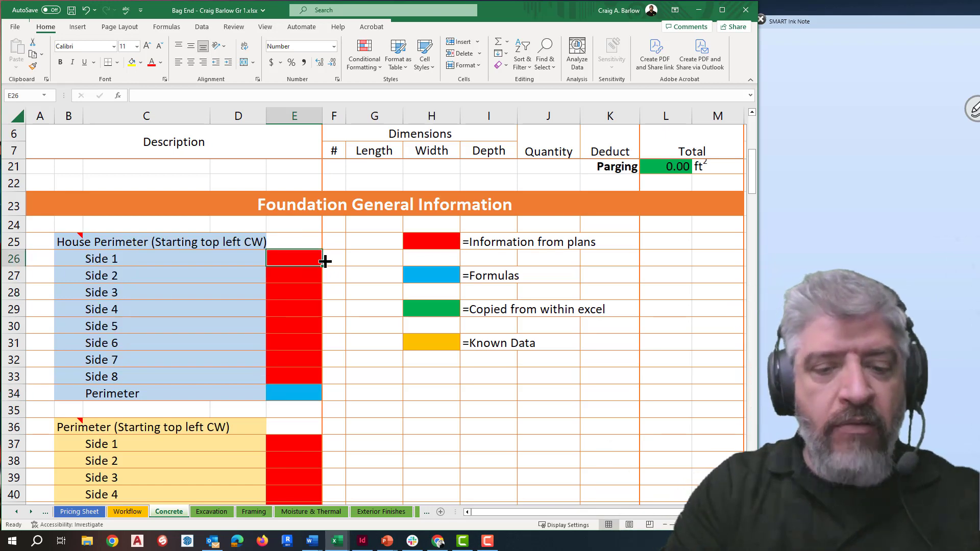
pyautogui.write('28')
pyautogui.press('Return')
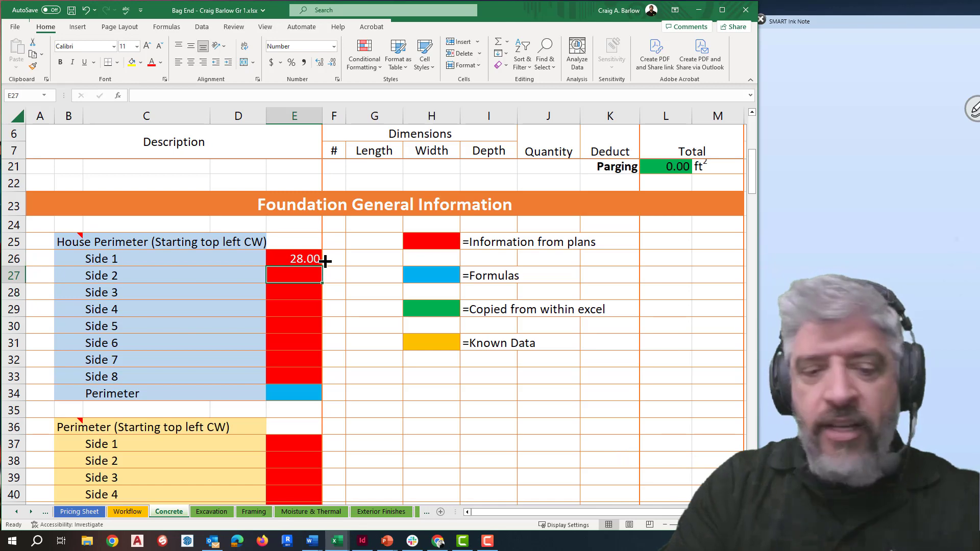
pyautogui.write('=3')
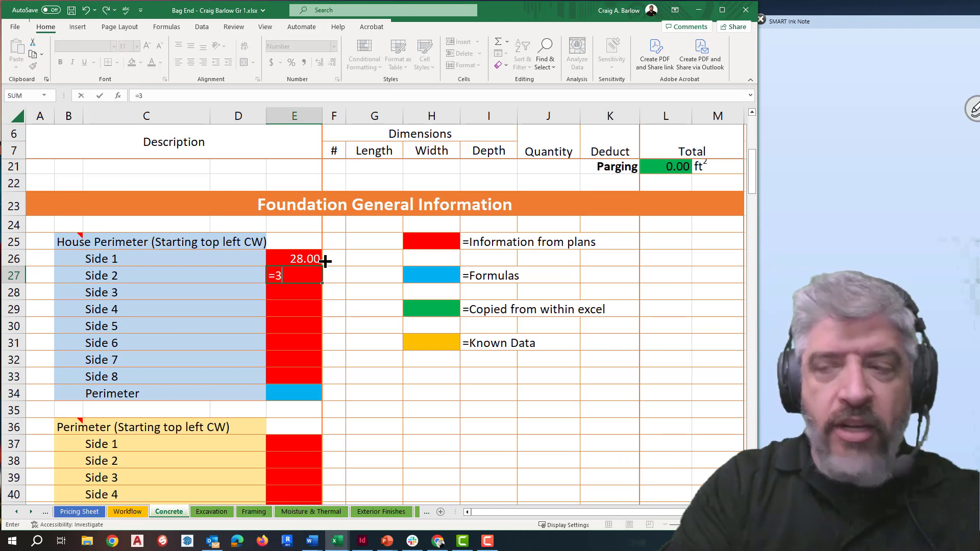
pyautogui.write('8+4/12')
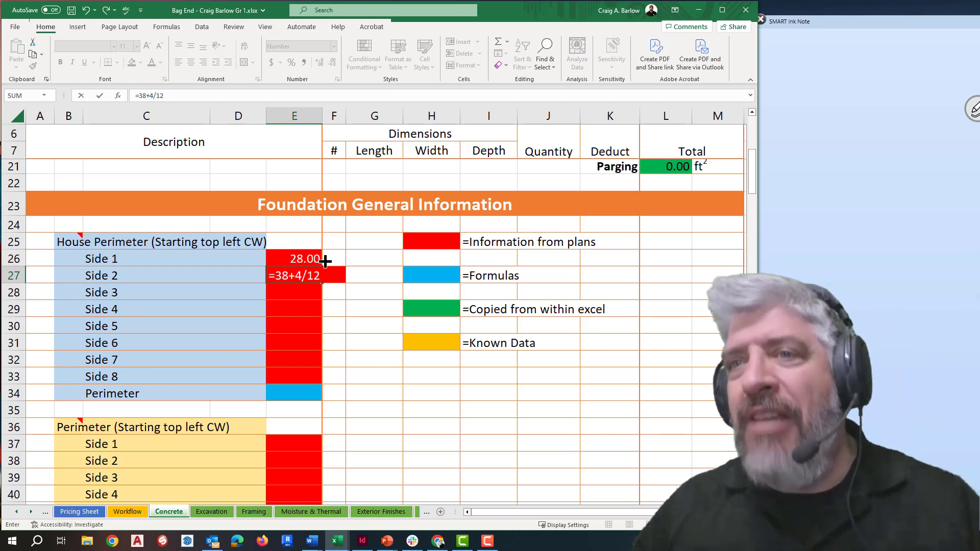
pyautogui.press('Return')
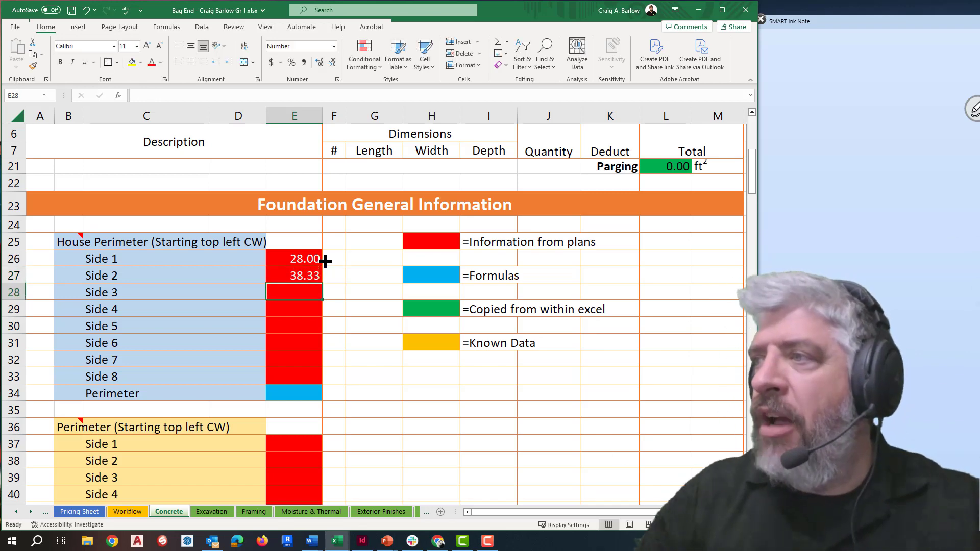
# Show the house's Side 2 length with four decimal places and return it to two
pyautogui.click(308, 276)
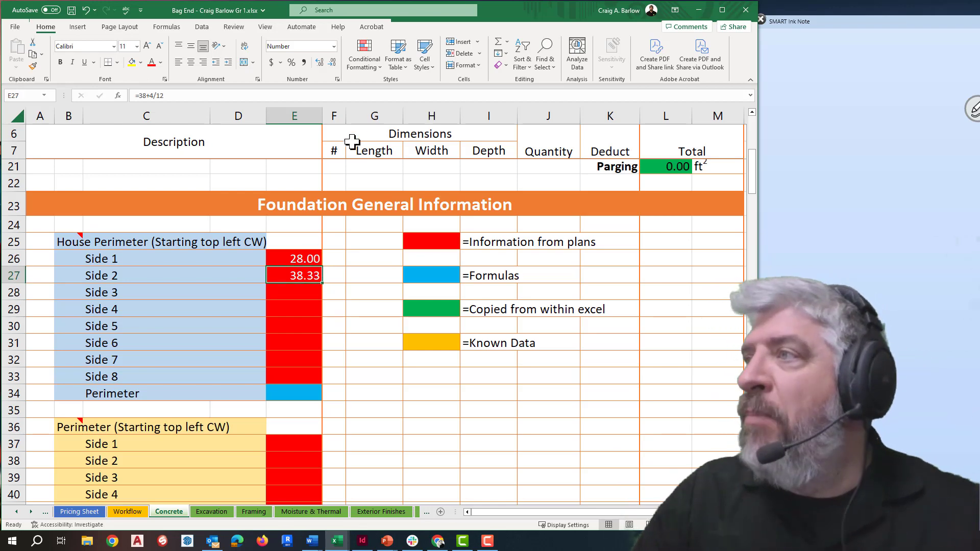
pyautogui.click(319, 63)
pyautogui.click(319, 62)
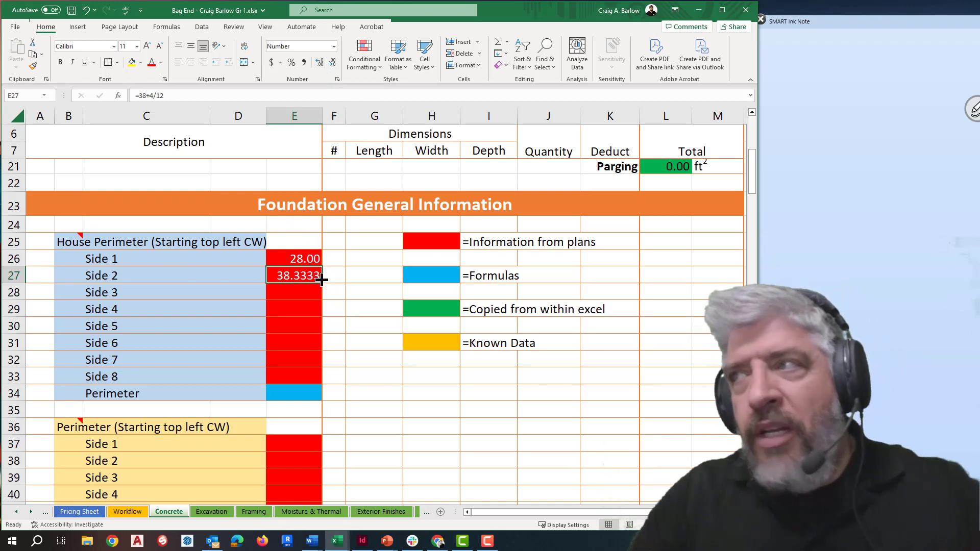
pyautogui.click(331, 62)
pyautogui.click(331, 63)
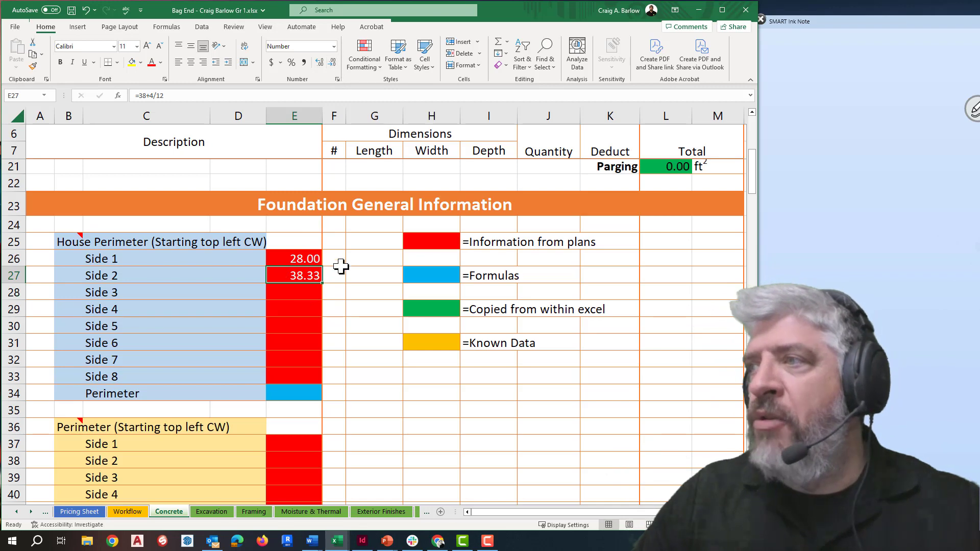
# Copy the Side 1 and Side 2 lengths of the House Perimeter into Side 3 and Side 4
pyautogui.click(310, 291)
pyautogui.click(310, 264)
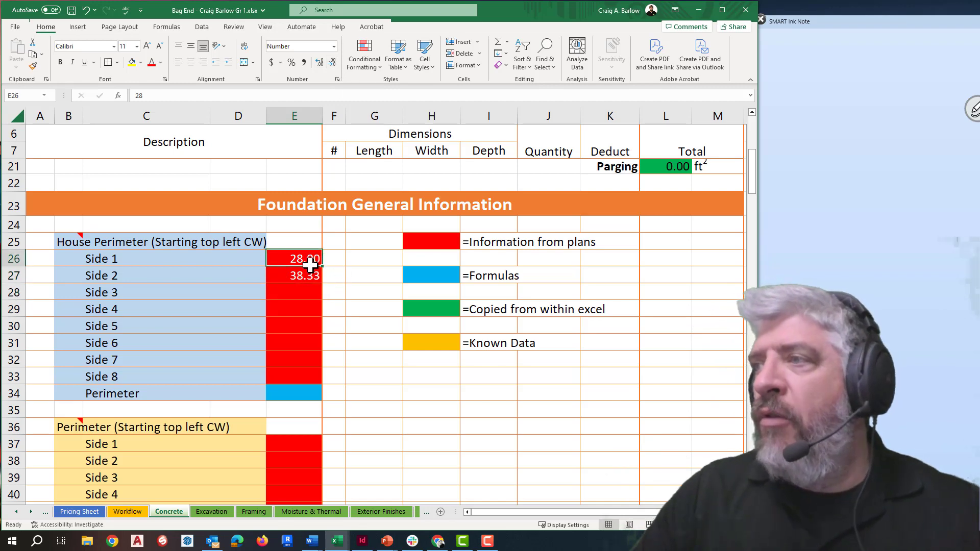
pyautogui.moveTo(310, 264); pyautogui.dragTo(308, 275)
pyautogui.hotkey('ctrl', 'c')
pyautogui.click(308, 292)
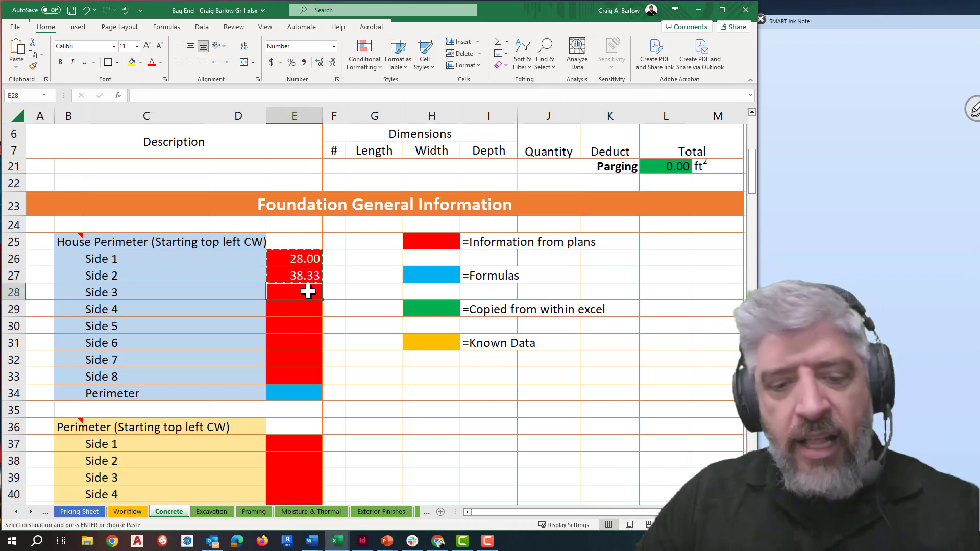
pyautogui.hotkey('ctrl', 'v')
pyautogui.click(341, 308)
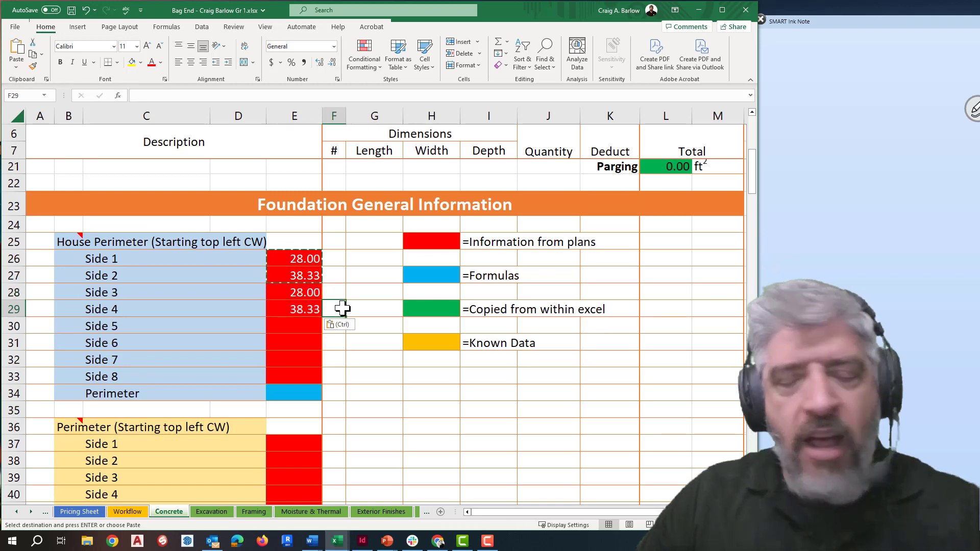
pyautogui.press('Escape')
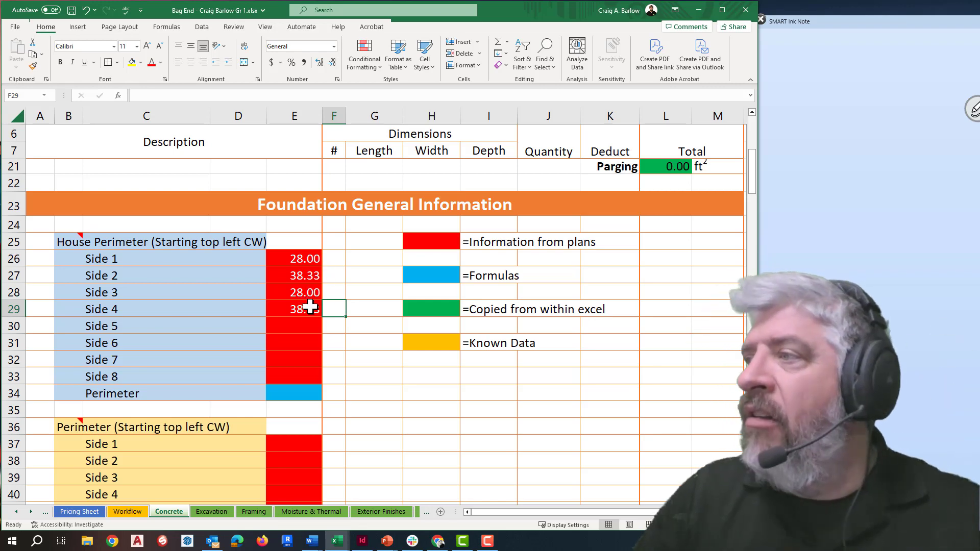
# Total the eight house sides in the House Perimeter's Perimeter cell with =SUM(E26:E33)
pyautogui.click(418, 311)
pyautogui.moveTo(418, 312); pyautogui.dragTo(547, 311)
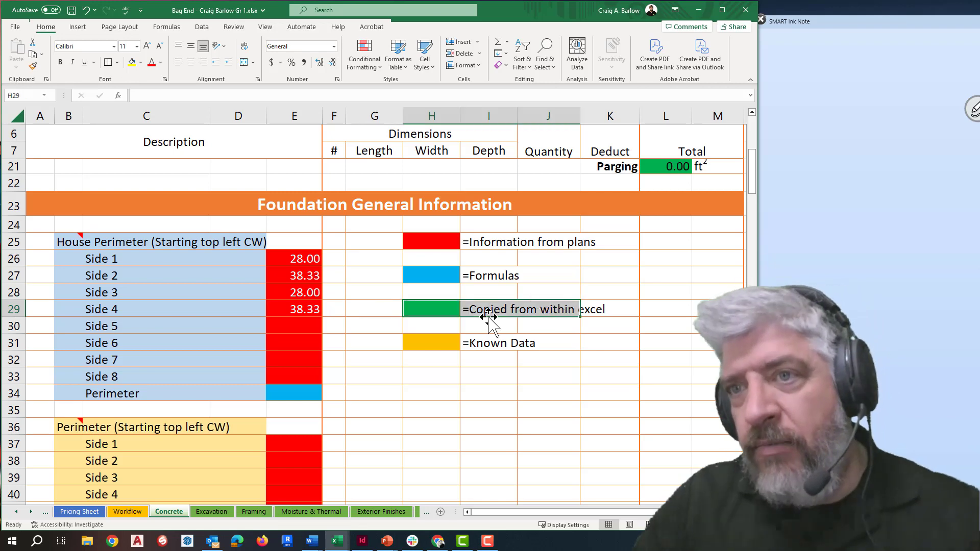
pyautogui.click(301, 393)
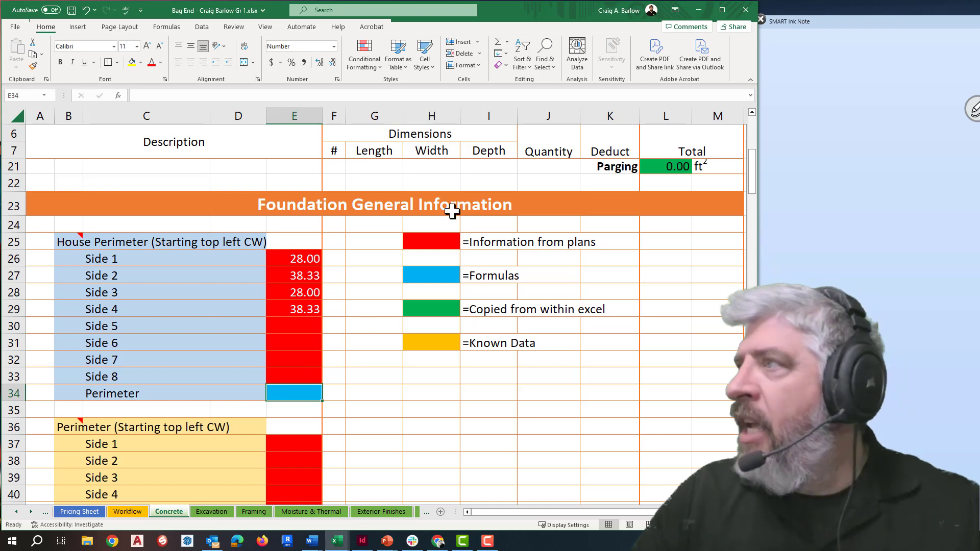
pyautogui.click(498, 44)
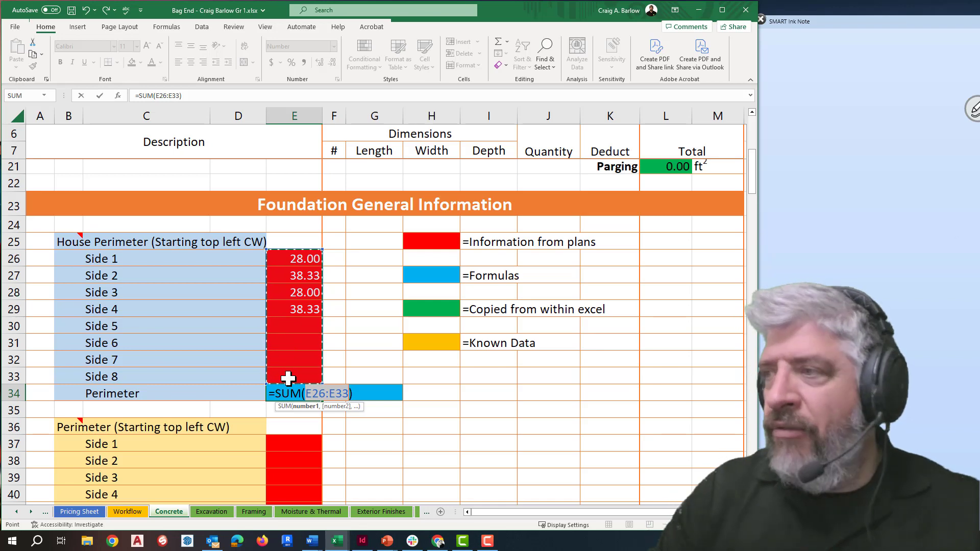
pyautogui.press('Return')
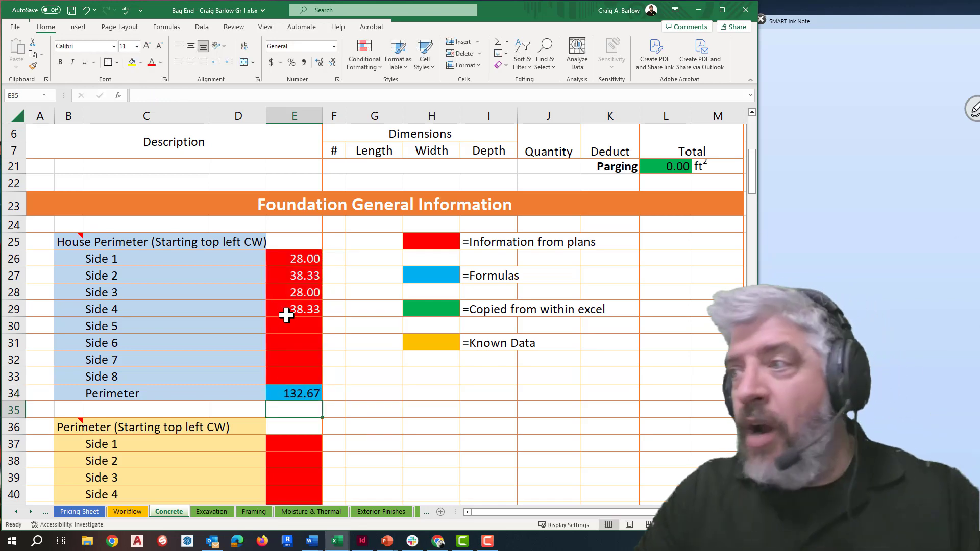
# Try entering 6 for Side 5 and 12 for Side 6 of the House Perimeter, and undo both entries
pyautogui.click(315, 326)
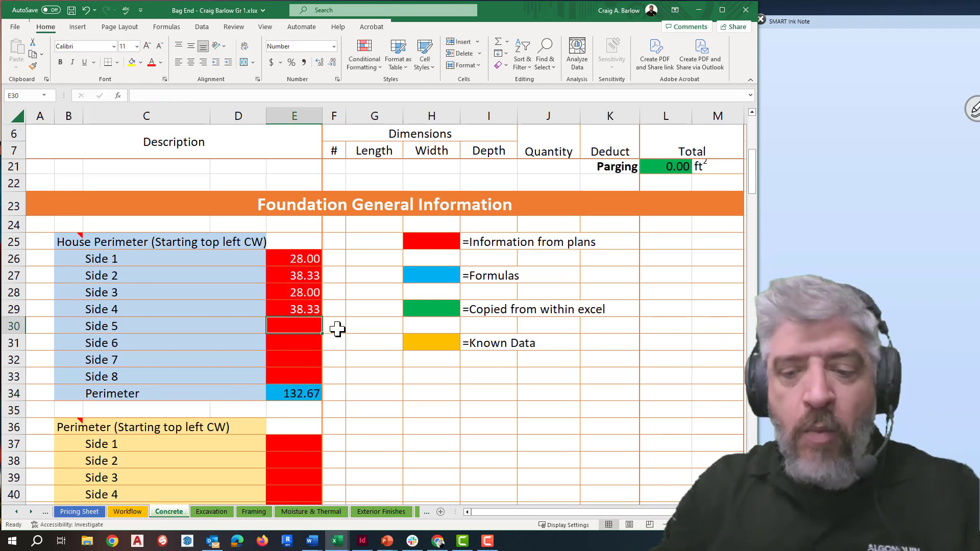
pyautogui.write('6')
pyautogui.press('Return')
pyautogui.write('12')
pyautogui.press('Return')
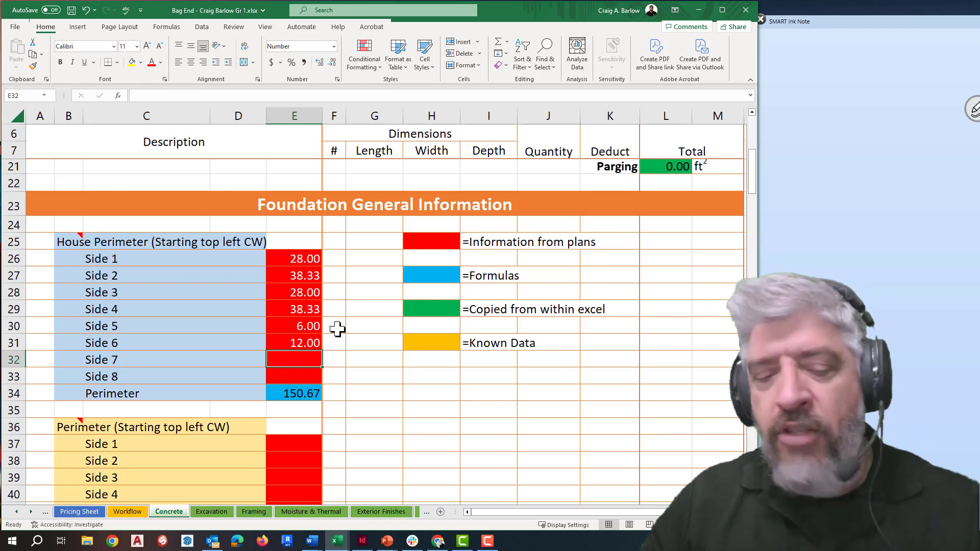
pyautogui.hotkey('ctrl', 'z')
pyautogui.hotkey('ctrl', 'z')
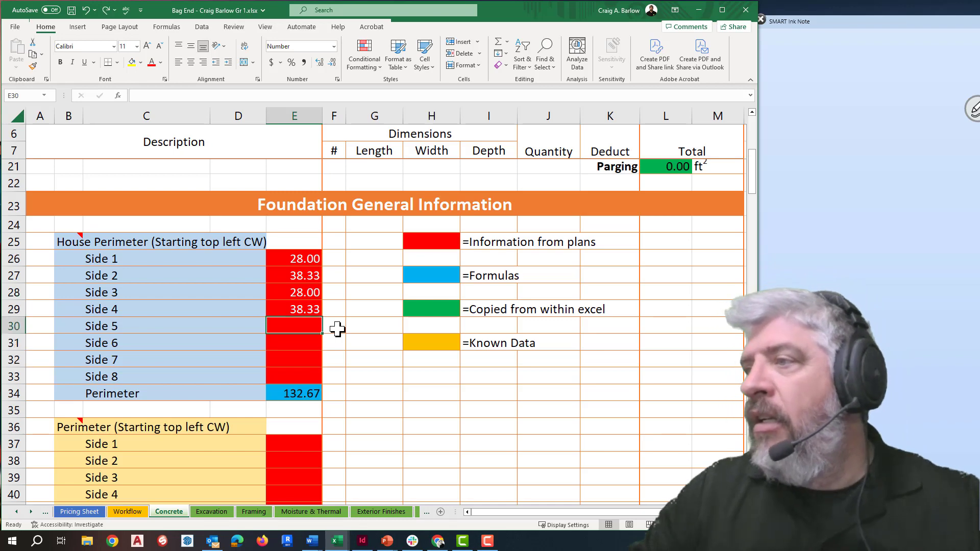
pyautogui.moveTo(304, 263); pyautogui.dragTo(302, 309)
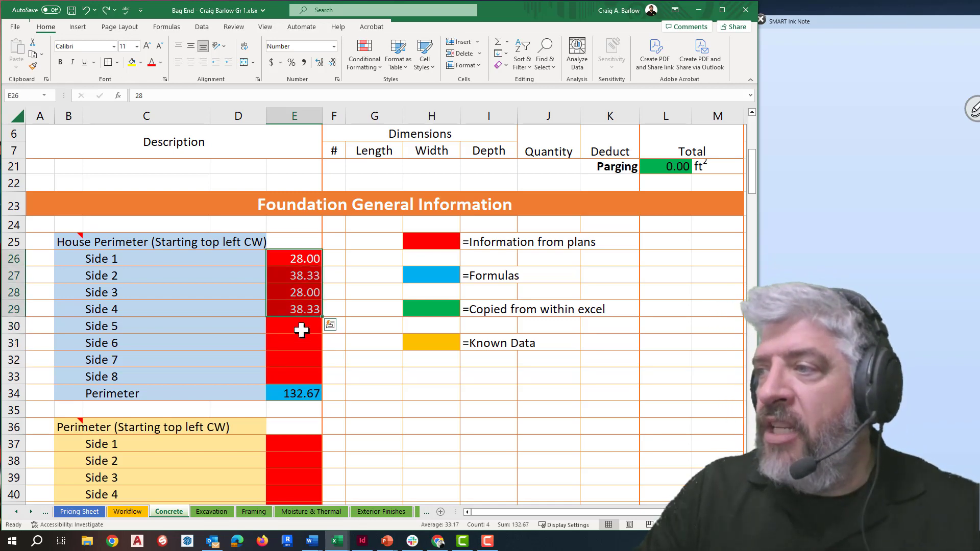
pyautogui.click(300, 394)
# In the second Perimeter section, for the foundation wall, enter 28, 38, 28 and 38 for Sides 1 to 4
pyautogui.scroll(-4, 356, 379)
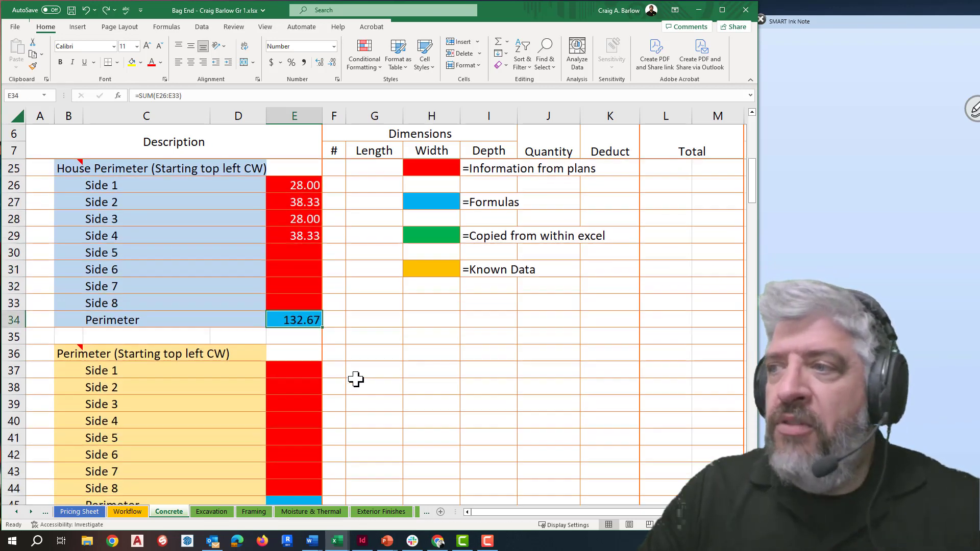
pyautogui.moveTo(76, 224)
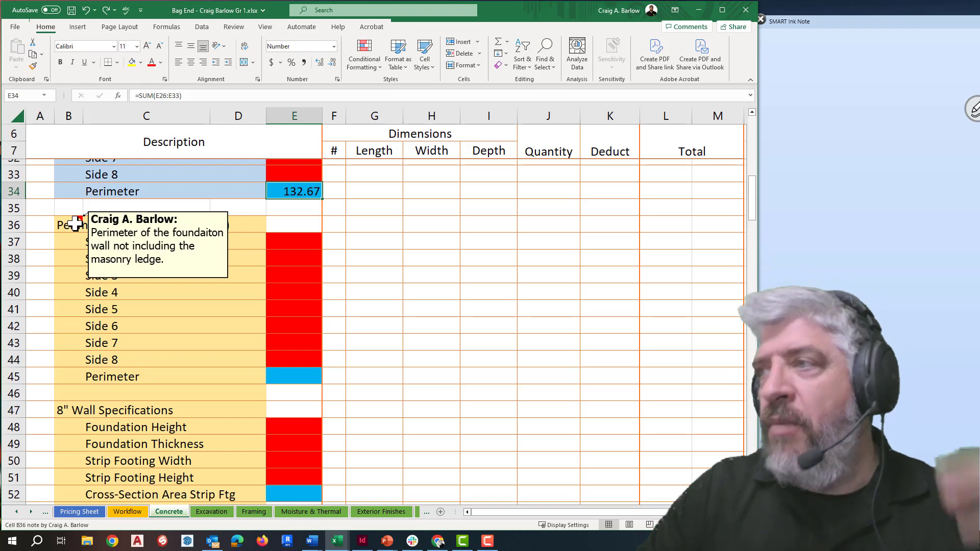
pyautogui.click(291, 245)
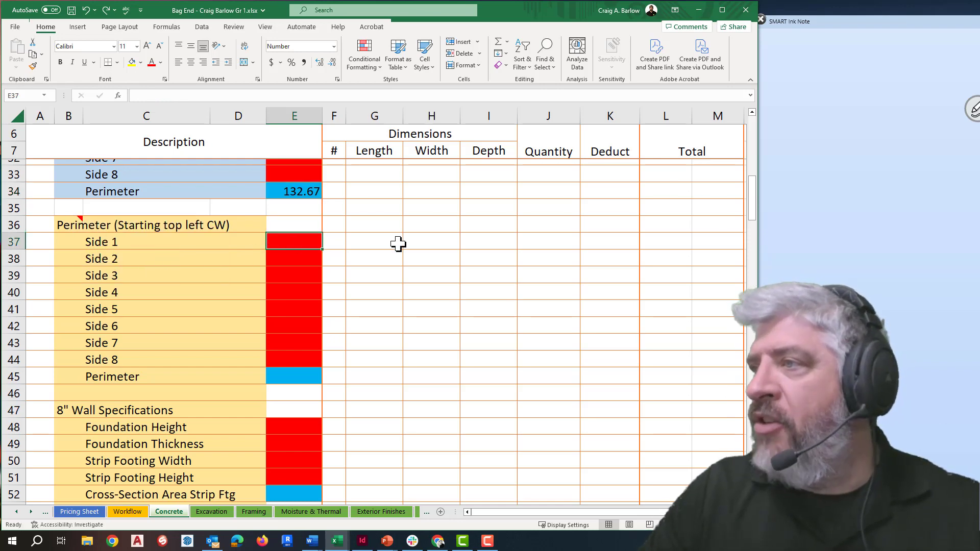
pyautogui.write('28')
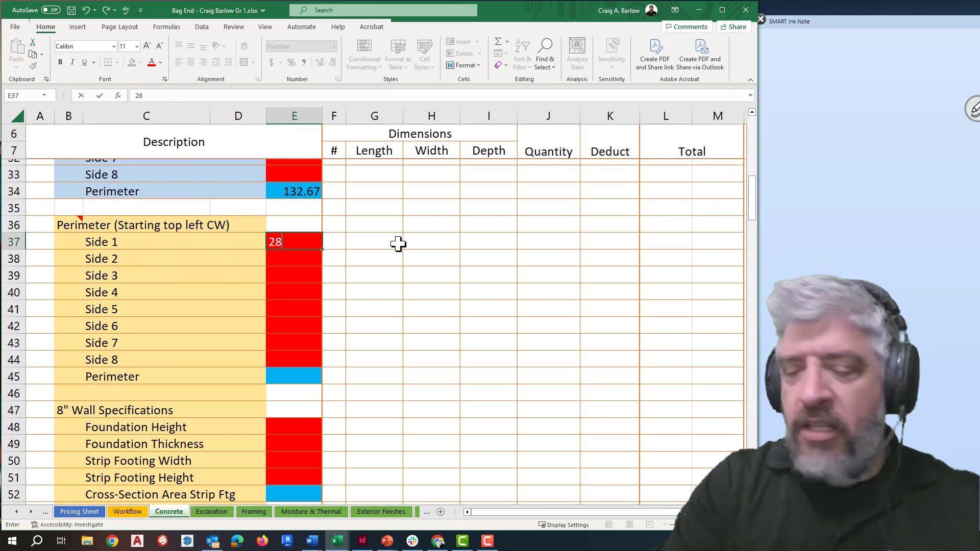
pyautogui.press('Return')
pyautogui.write('38')
pyautogui.press('Return')
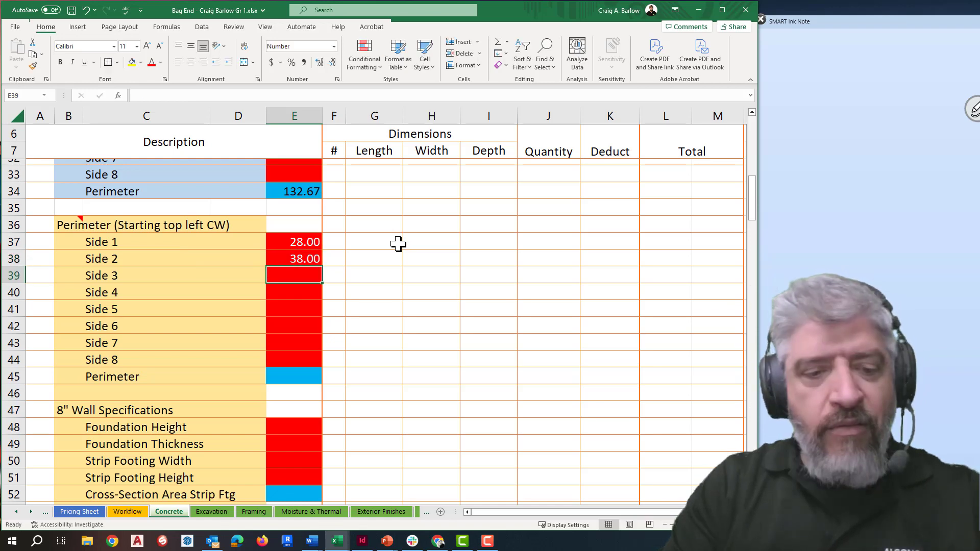
pyautogui.write('28')
pyautogui.press('Return')
pyautogui.write('38')
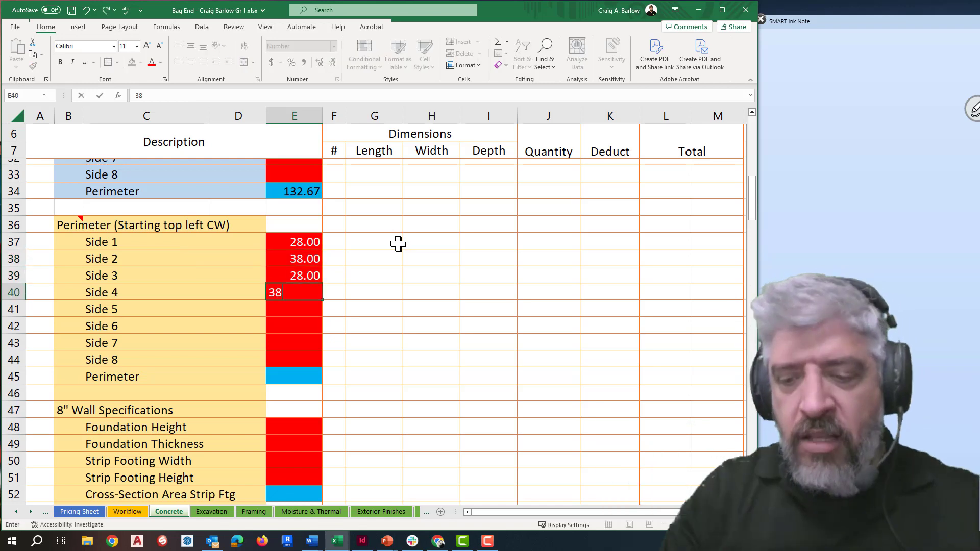
pyautogui.press('Return')
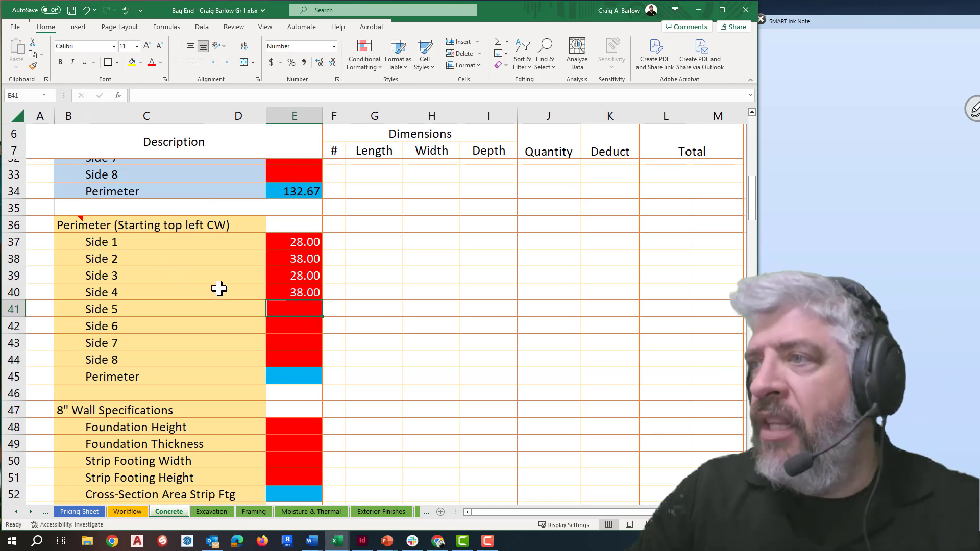
pyautogui.click(293, 377)
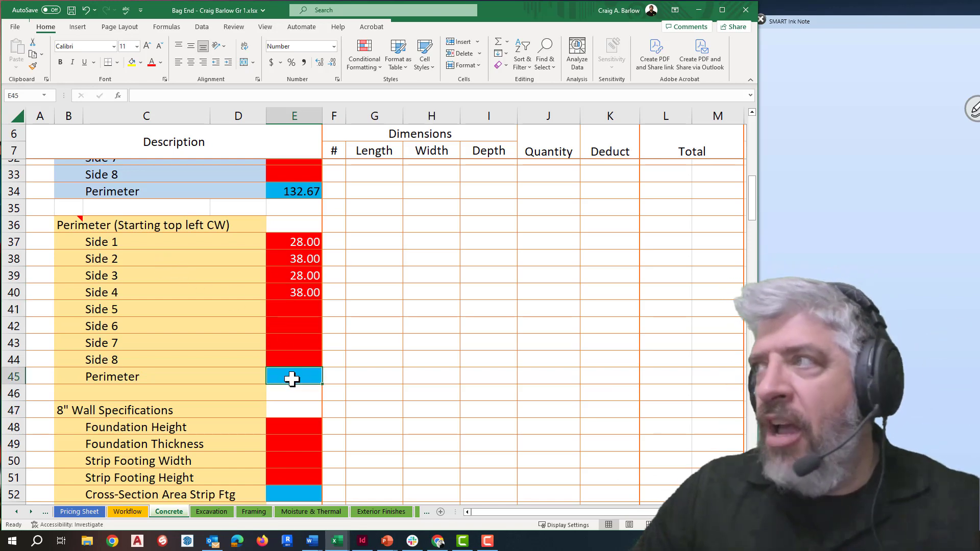
pyautogui.click(498, 43)
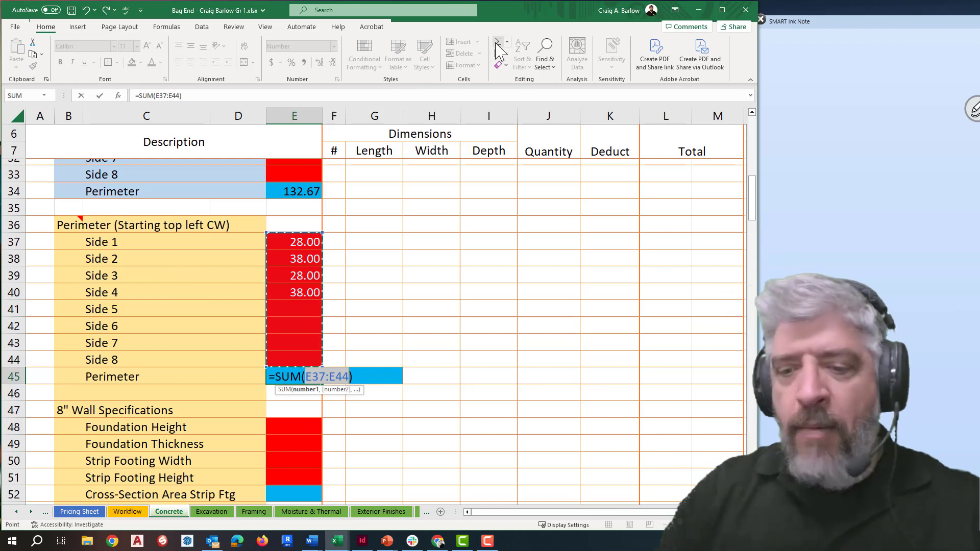
pyautogui.press('BackSpace')
pyautogui.press('BackSpace')
pyautogui.press('BackSpace')
pyautogui.press('BackSpace')
pyautogui.press('BackSpace')
pyautogui.press('BackSpace')
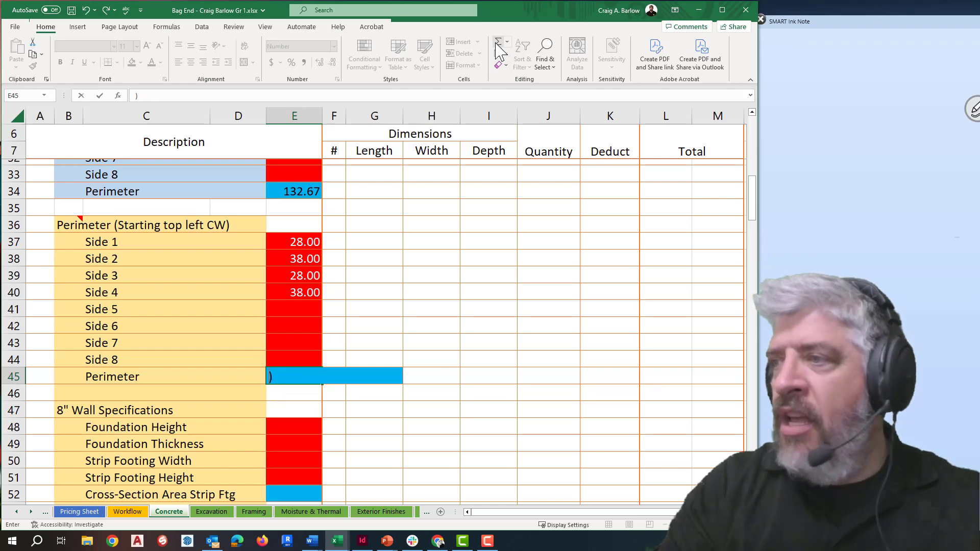
# Total the eight foundation wall sides in the second section's Perimeter cell with =SUM(E37:E44)
pyautogui.write('=sum(')
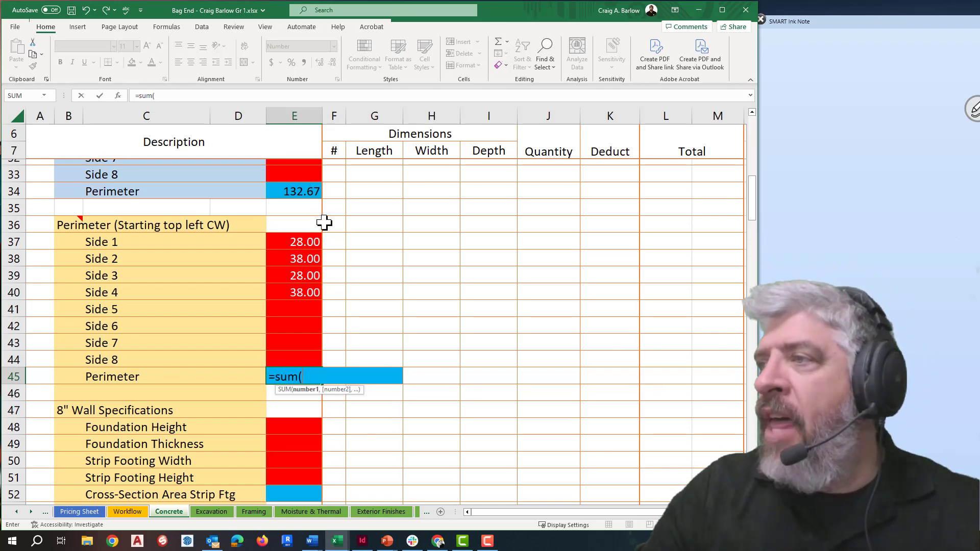
pyautogui.click(302, 241)
pyautogui.moveTo(304, 257); pyautogui.dragTo(305, 357)
pyautogui.write(')')
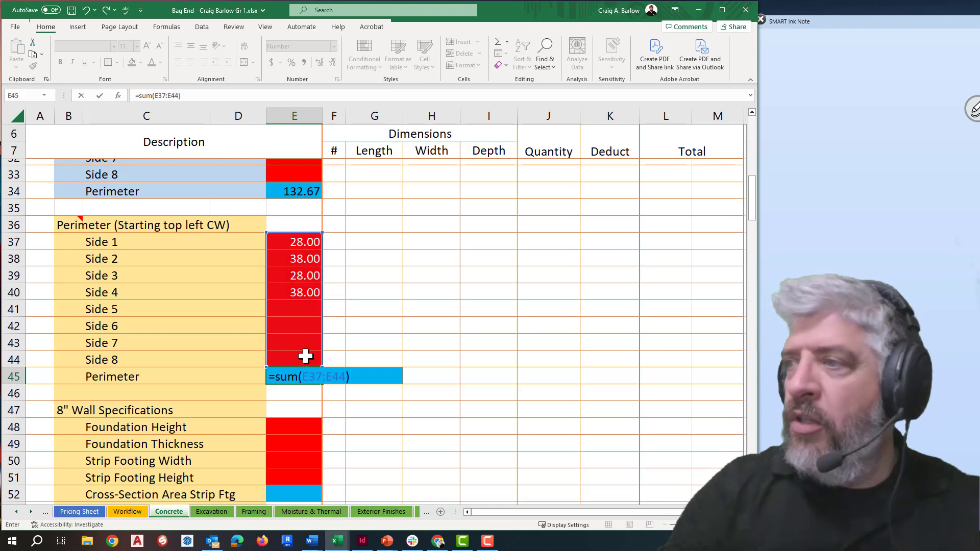
pyautogui.press('Return')
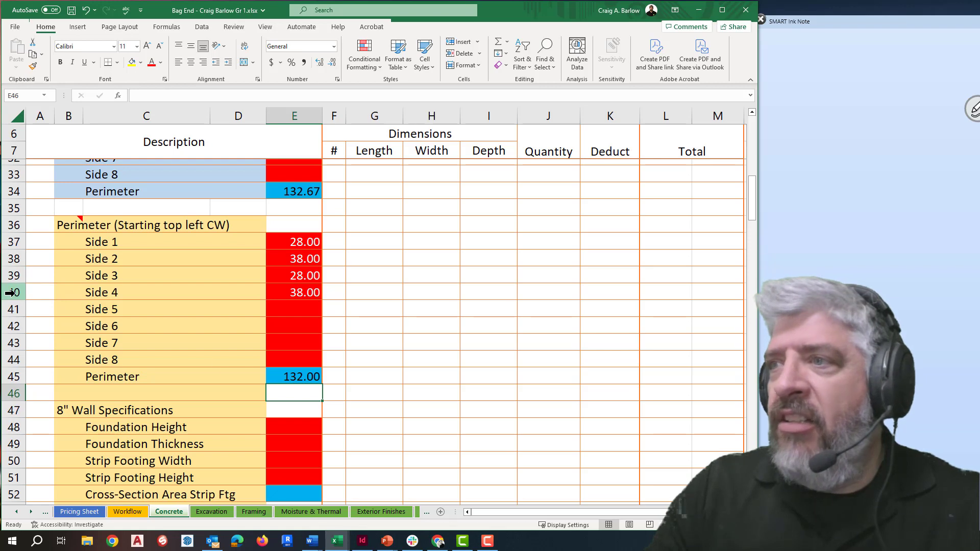
# Insert four rows above Side 5 in the foundation wall Perimeter section
pyautogui.moveTo(10, 292); pyautogui.dragTo(14, 331)
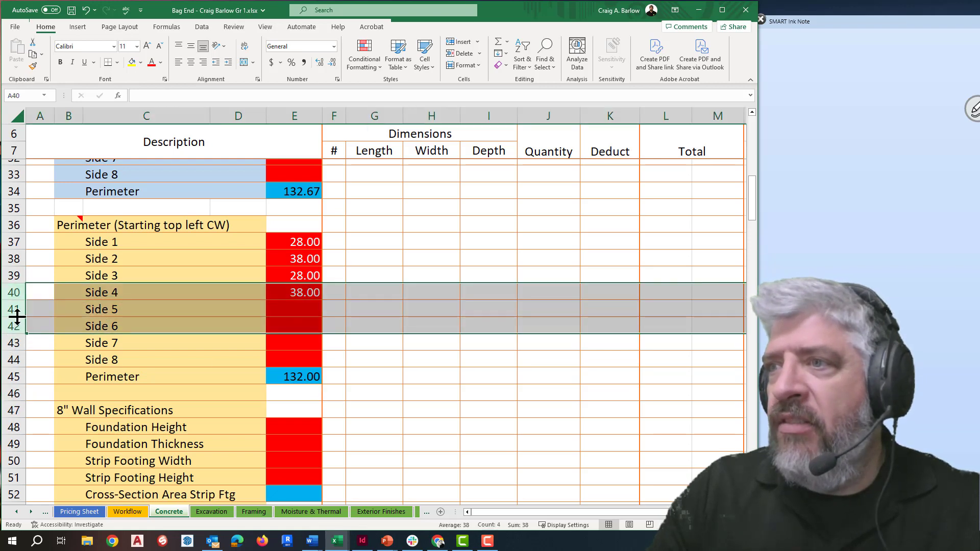
pyautogui.click(44, 376)
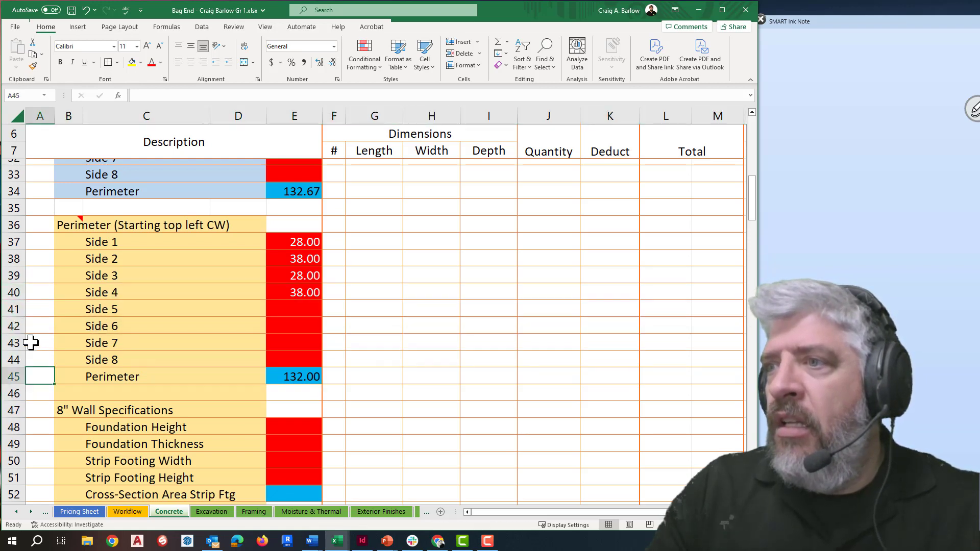
pyautogui.moveTo(11, 309); pyautogui.dragTo(11, 360)
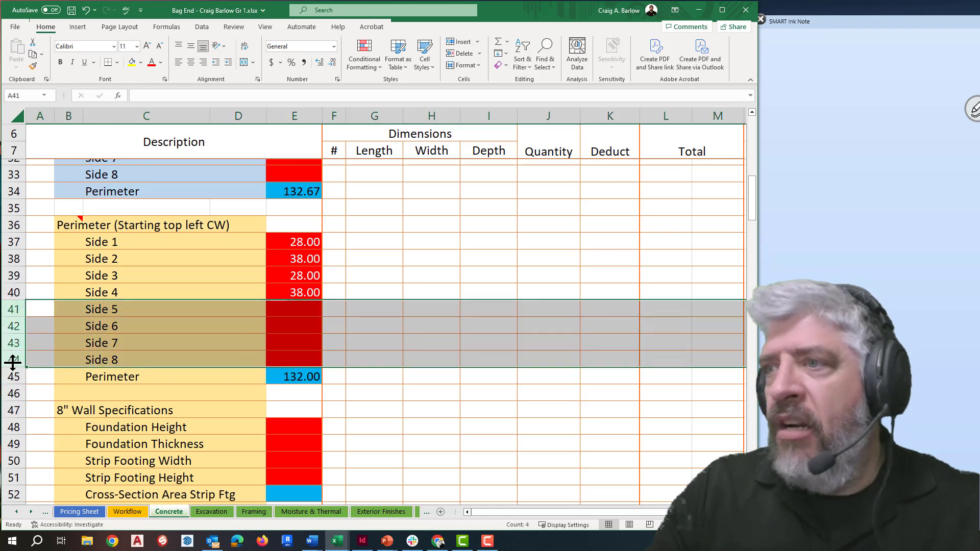
pyautogui.rightClick(22, 346)
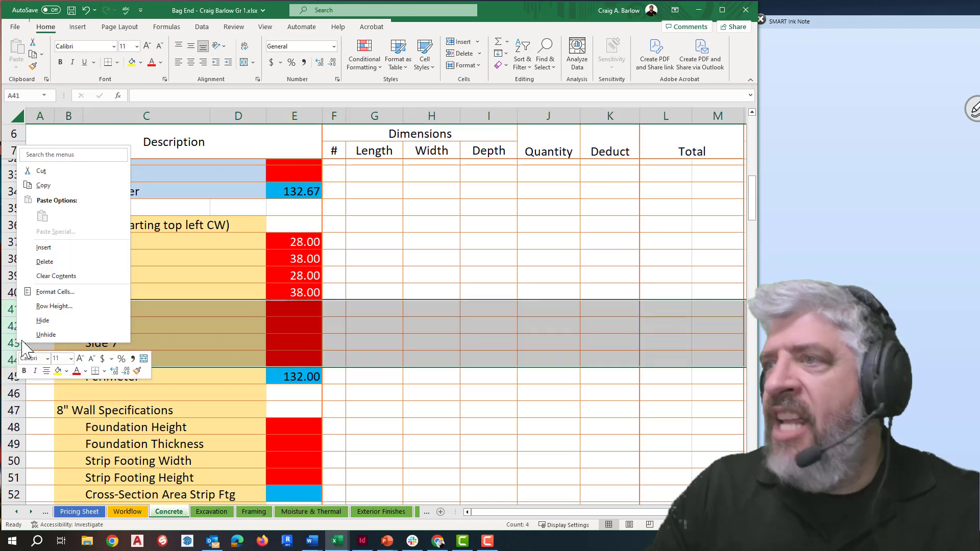
pyautogui.click(44, 248)
pyautogui.click(148, 388)
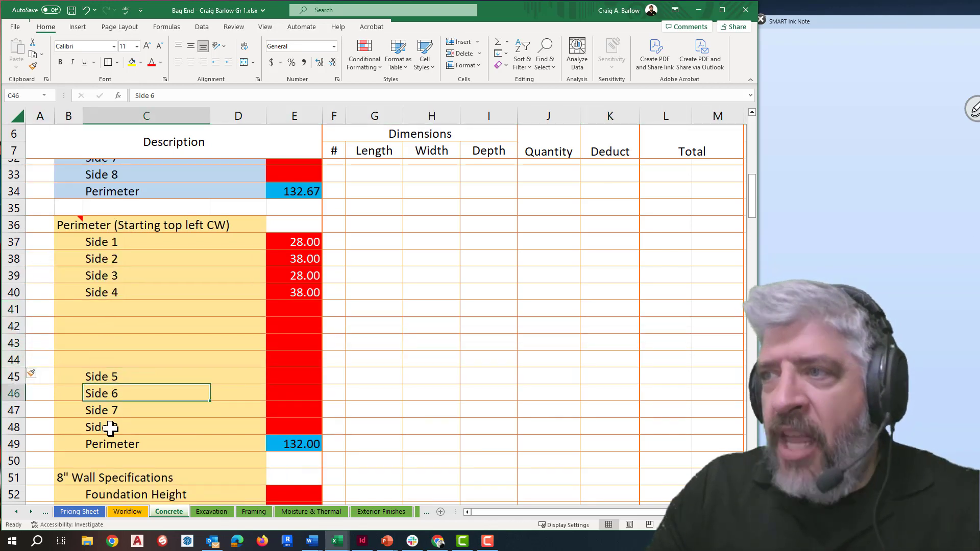
# Fill the side labels down from Side 4 through Side 12, and check the range of the foundation wall Perimeter formula
pyautogui.click(115, 295)
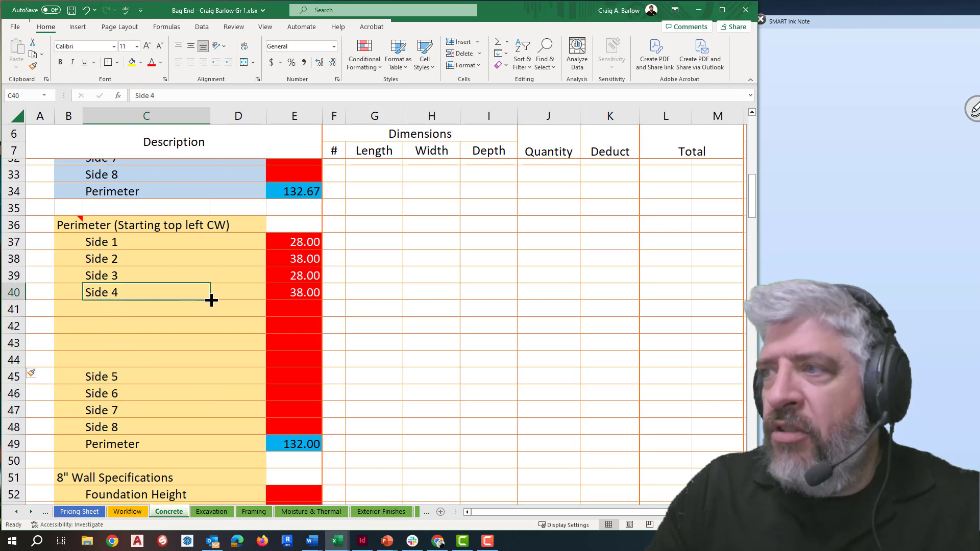
pyautogui.moveTo(211, 300); pyautogui.dragTo(207, 432)
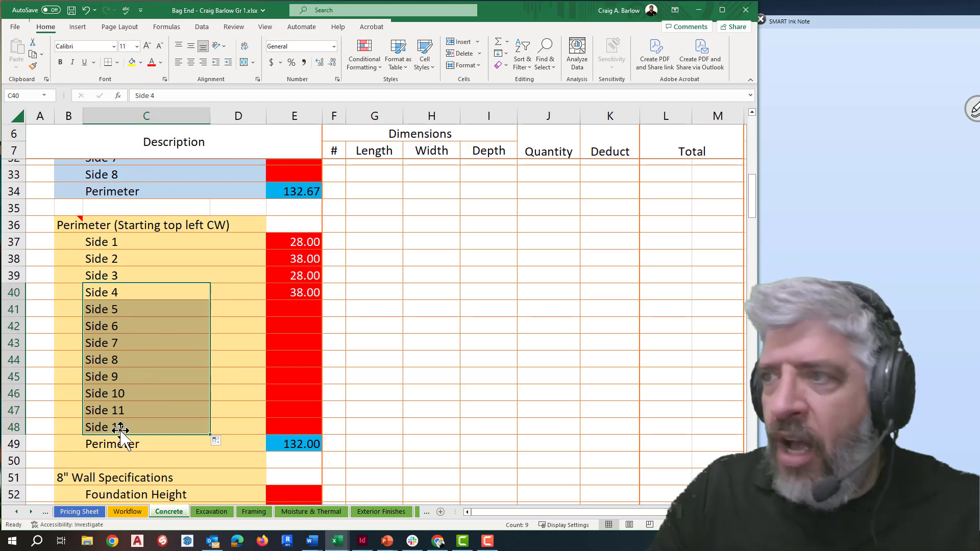
pyautogui.click(305, 445)
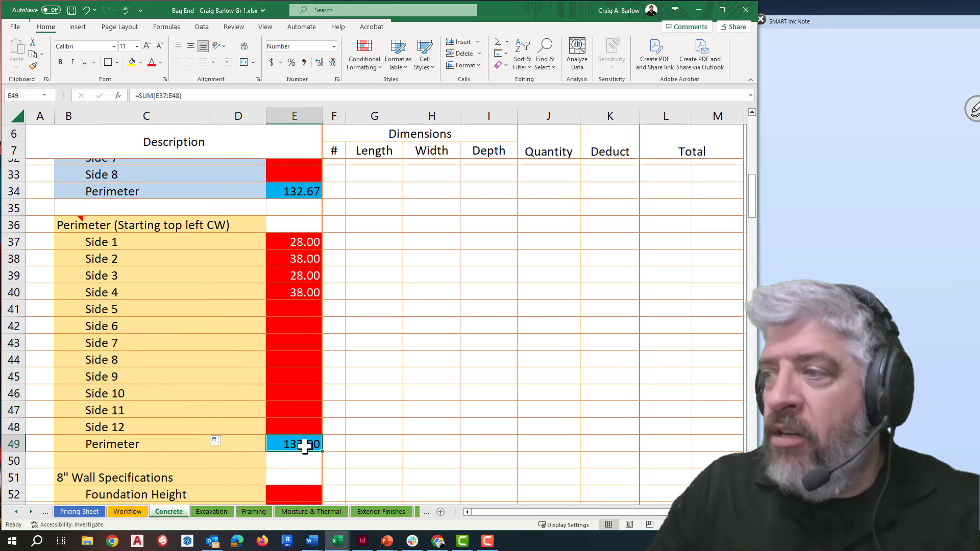
pyautogui.doubleClick(304, 446)
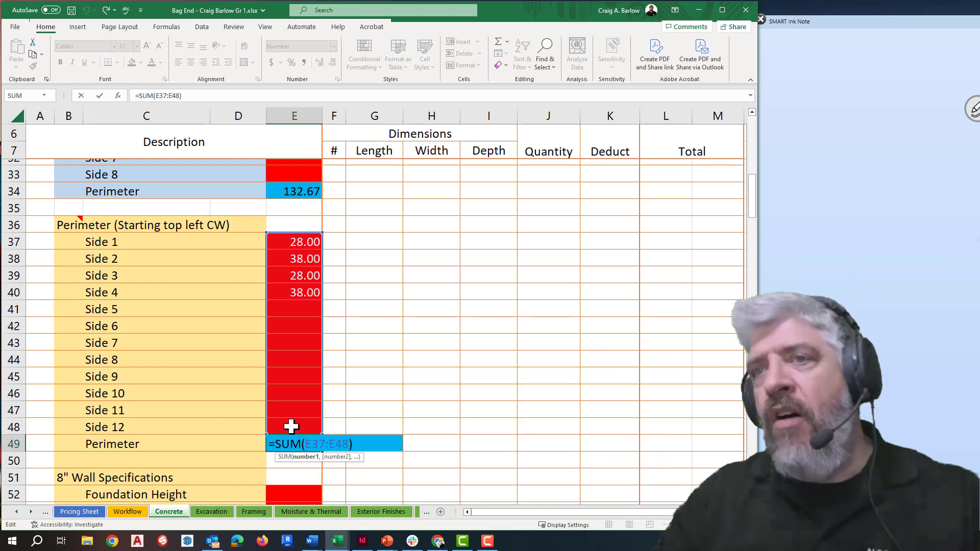
pyautogui.click(334, 382)
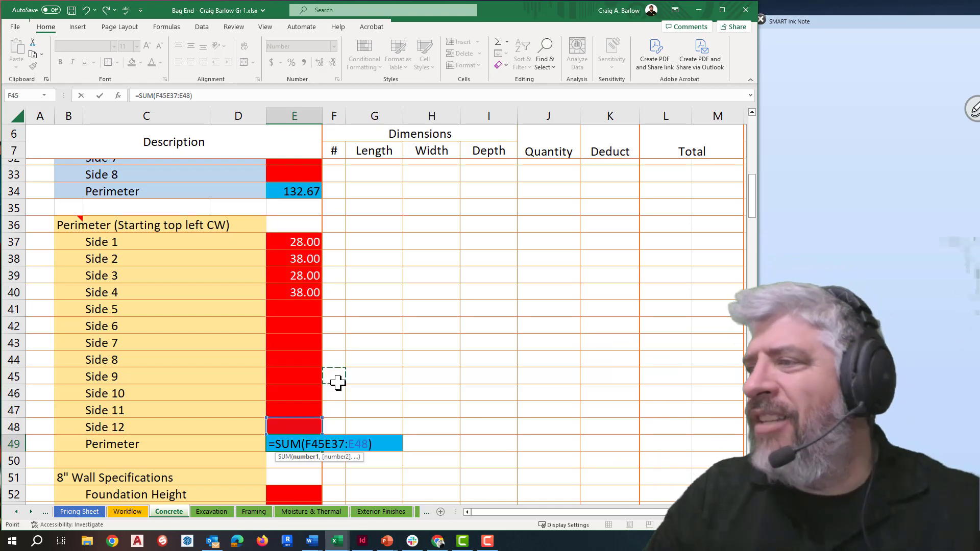
pyautogui.press('Escape')
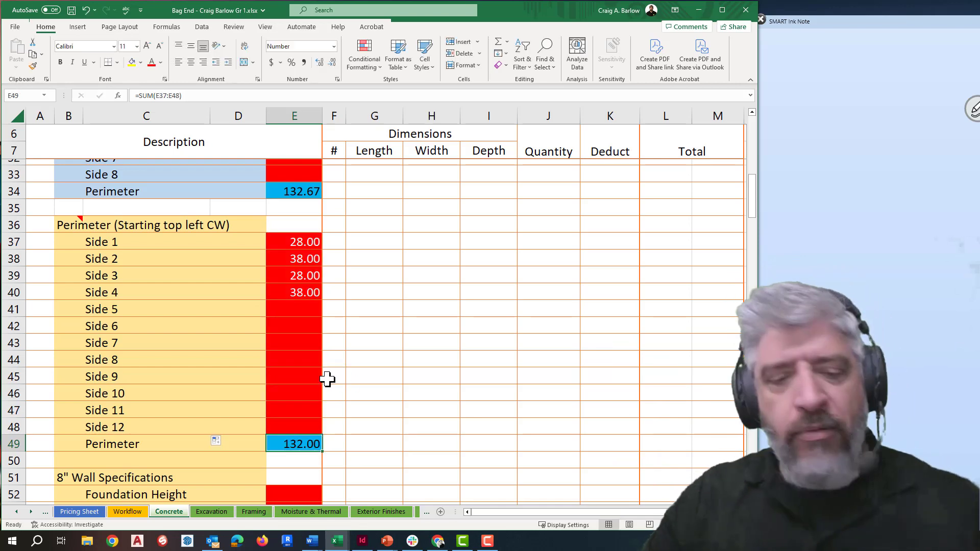
# Undo the label fill and the row insertion in the foundation wall Perimeter section
pyautogui.hotkey('ctrl', 'z')
pyautogui.hotkey('ctrl', 'z')
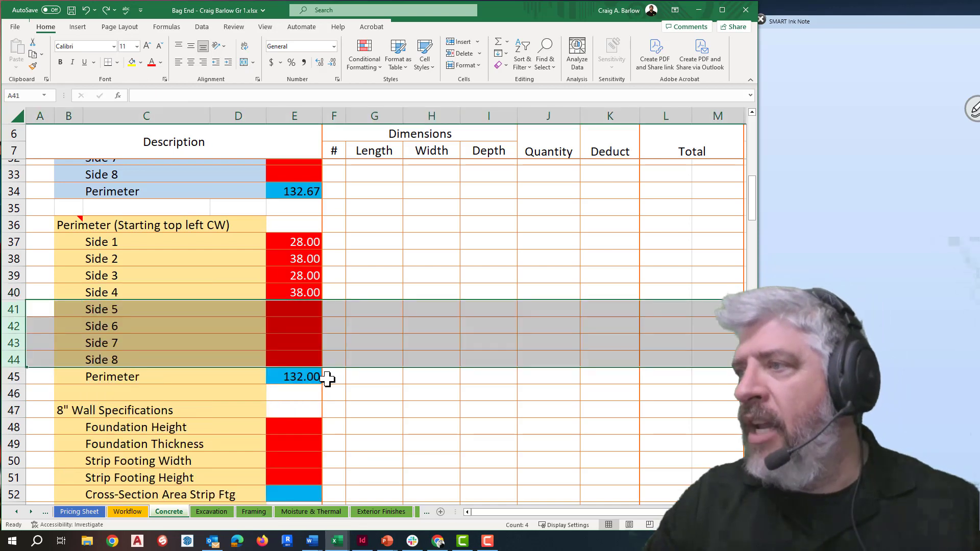
pyautogui.click(352, 423)
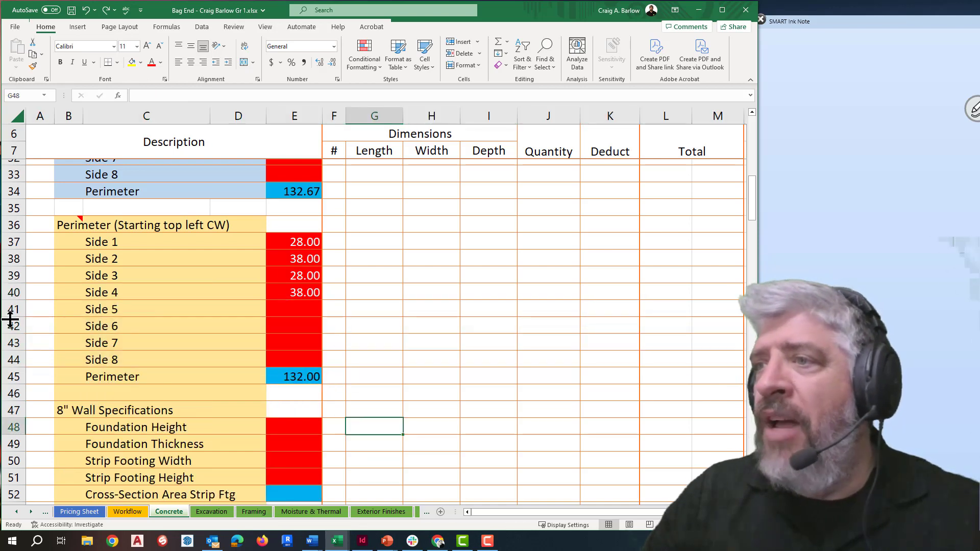
# Try deleting the Side 5 to Side 8 rows of the foundation wall section, check the Perimeter formula's range, and undo the deletion
pyautogui.moveTo(10, 308); pyautogui.dragTo(11, 362)
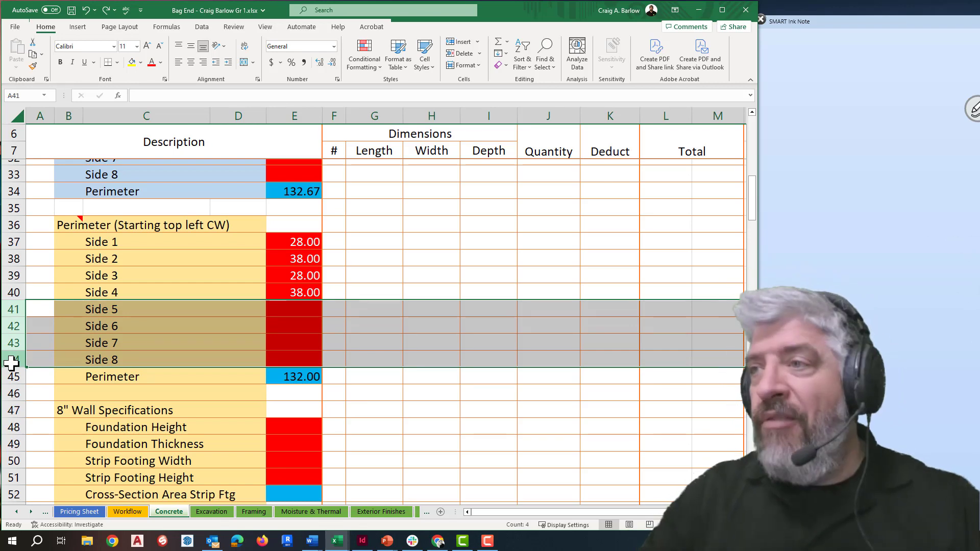
pyautogui.rightClick(11, 332)
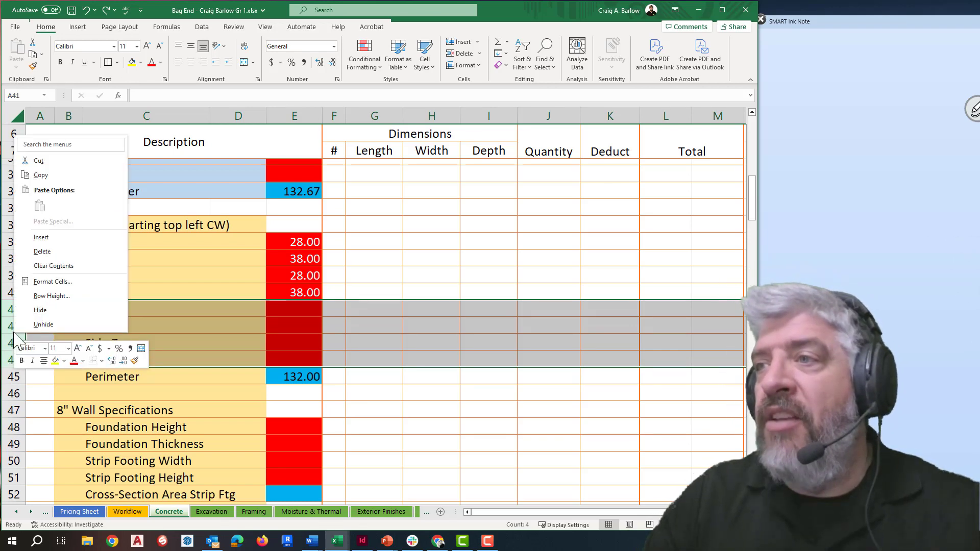
pyautogui.click(39, 251)
pyautogui.click(430, 394)
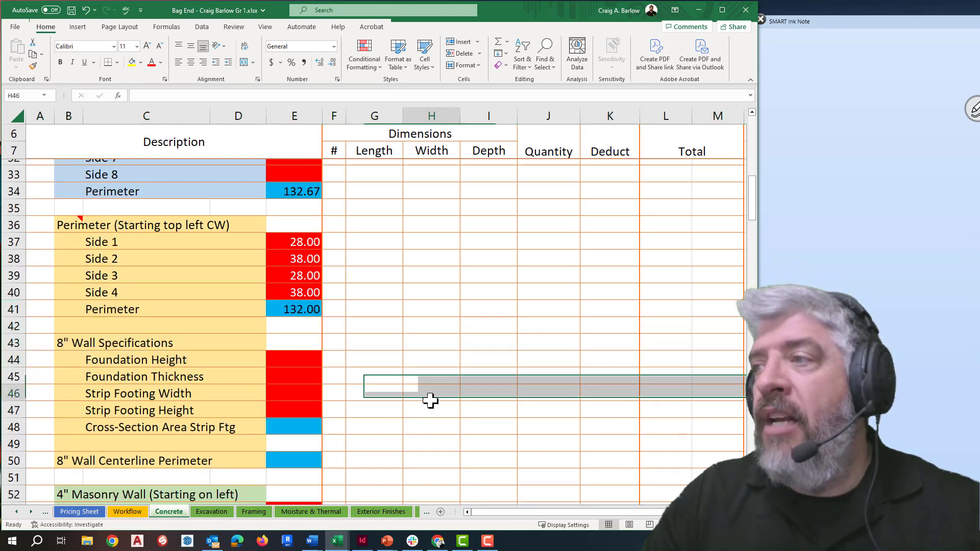
pyautogui.doubleClick(305, 312)
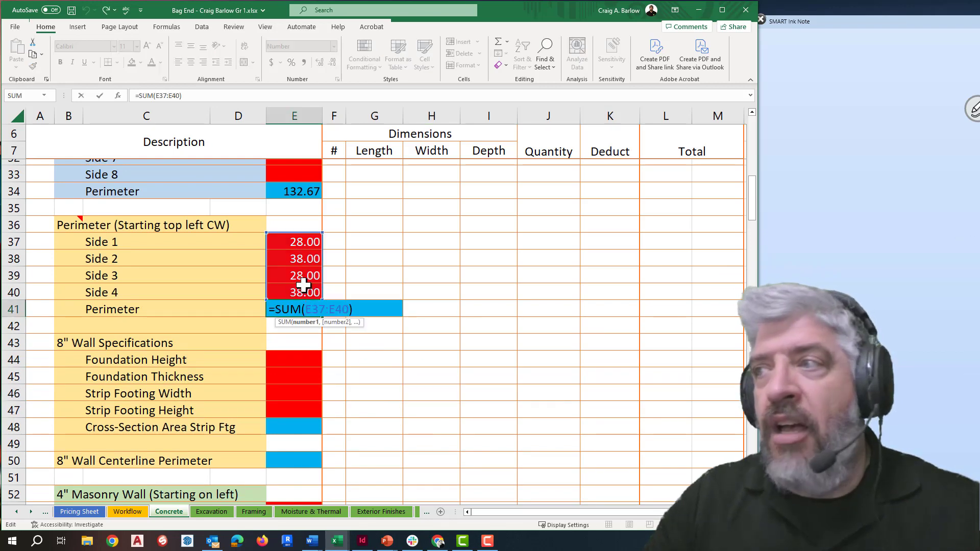
pyautogui.press('Escape')
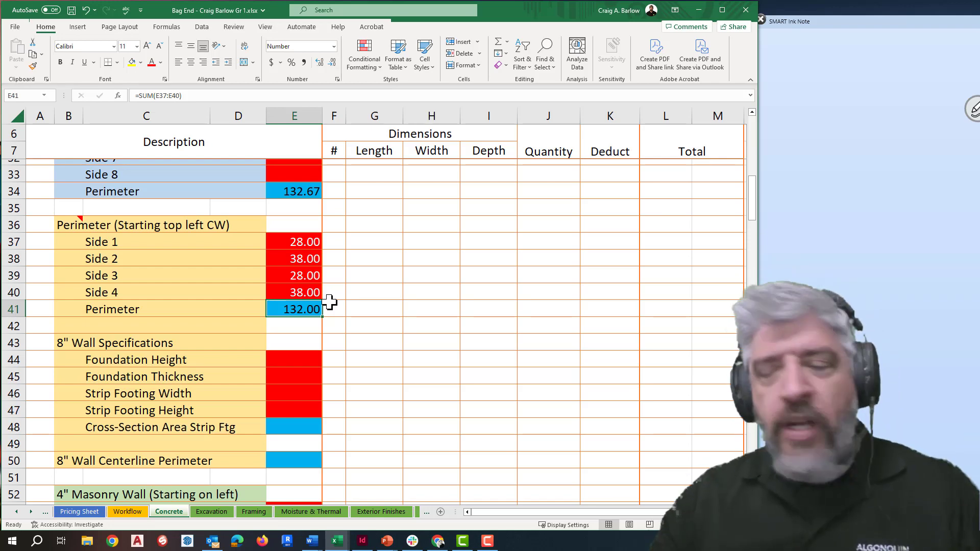
pyautogui.hotkey('ctrl', 'z')
pyautogui.click(370, 296)
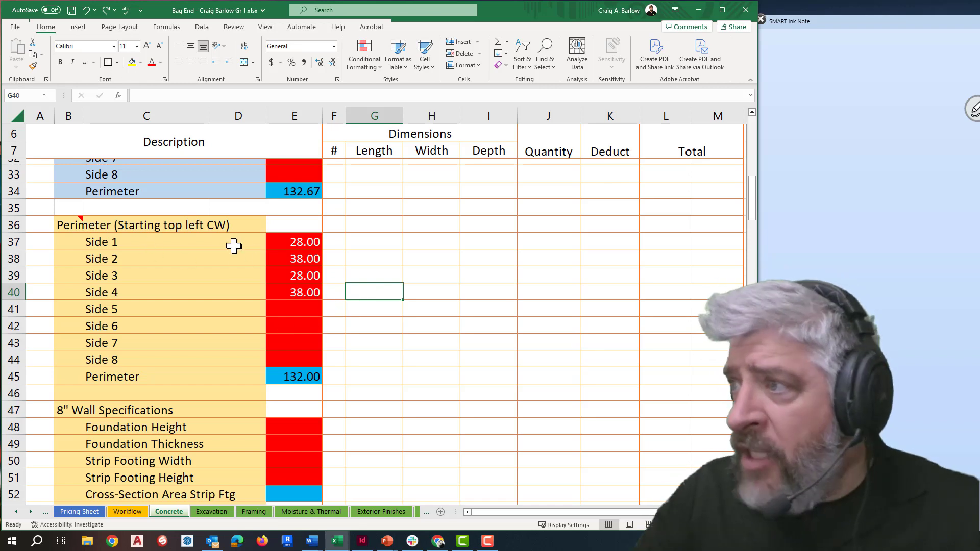
# In the 8" Wall Specifications, enter 8 for the Foundation Height and =8/12 for the Foundation Thickness
pyautogui.scroll(-1, 302, 376)
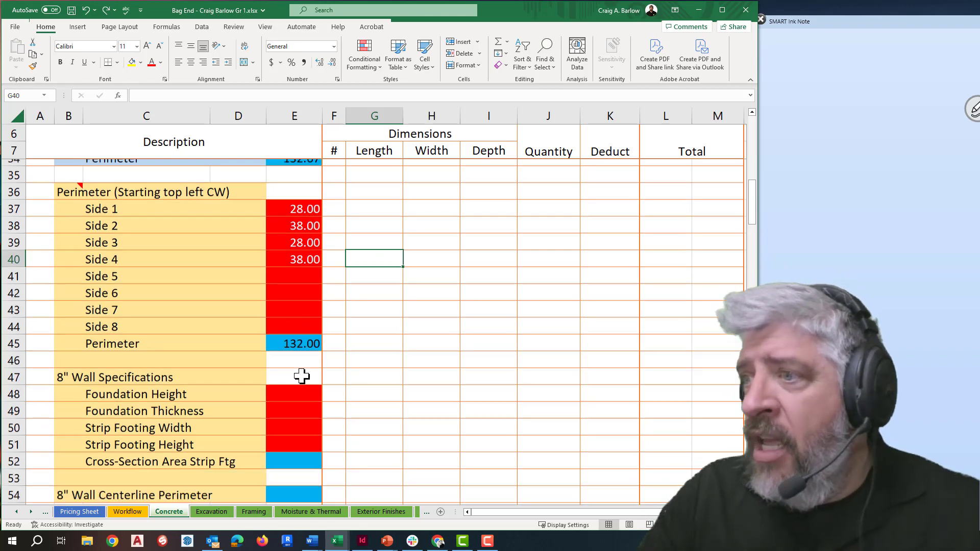
pyautogui.scroll(-2, 301, 376)
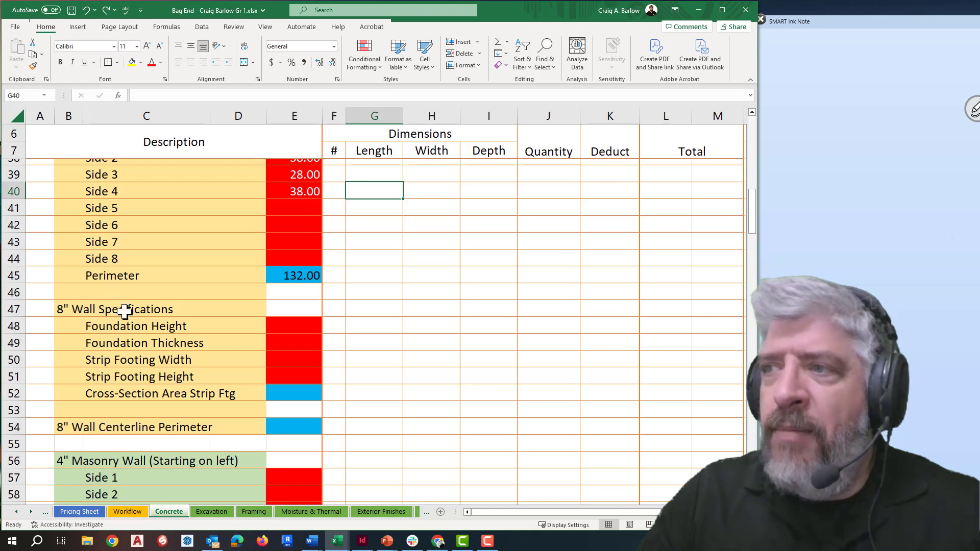
pyautogui.click(292, 331)
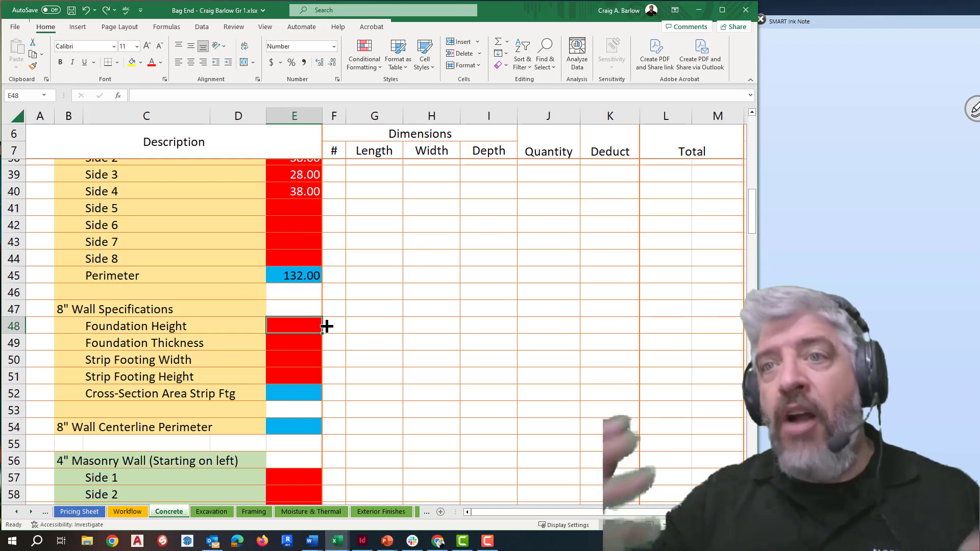
pyautogui.write('8')
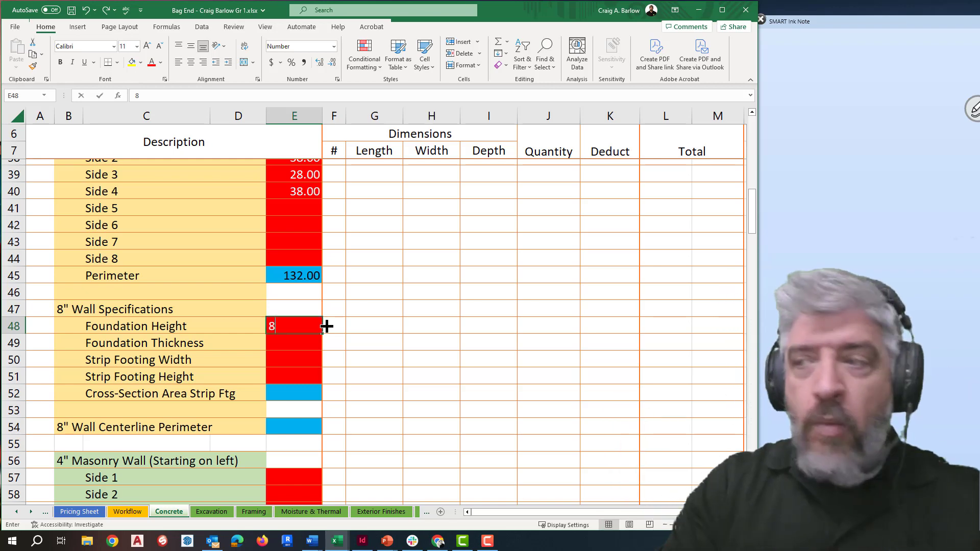
pyautogui.press('Return')
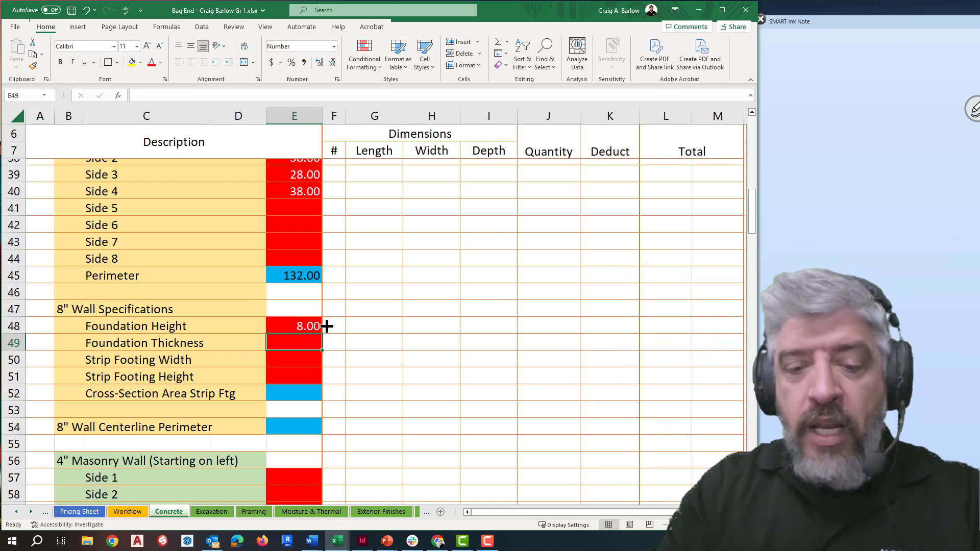
pyautogui.write('=8/12')
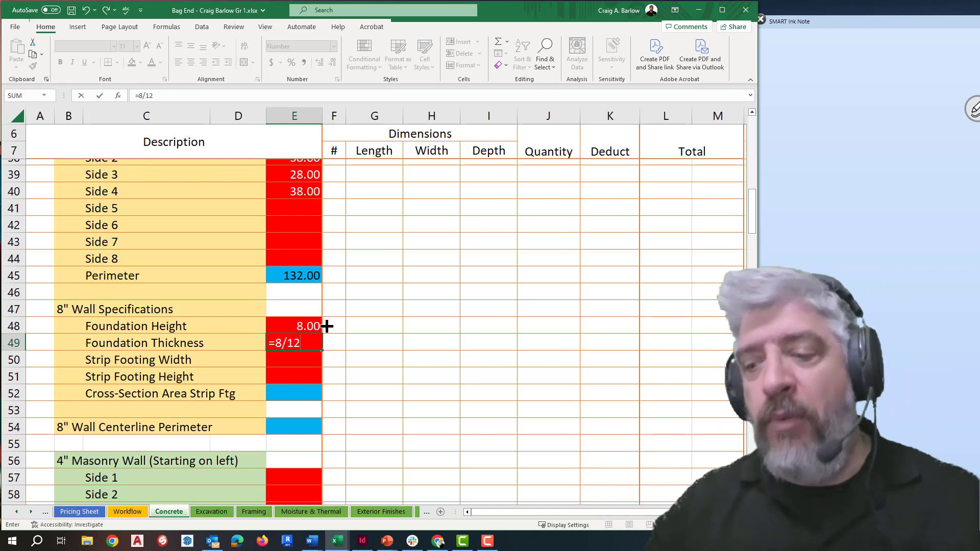
pyautogui.press('Return')
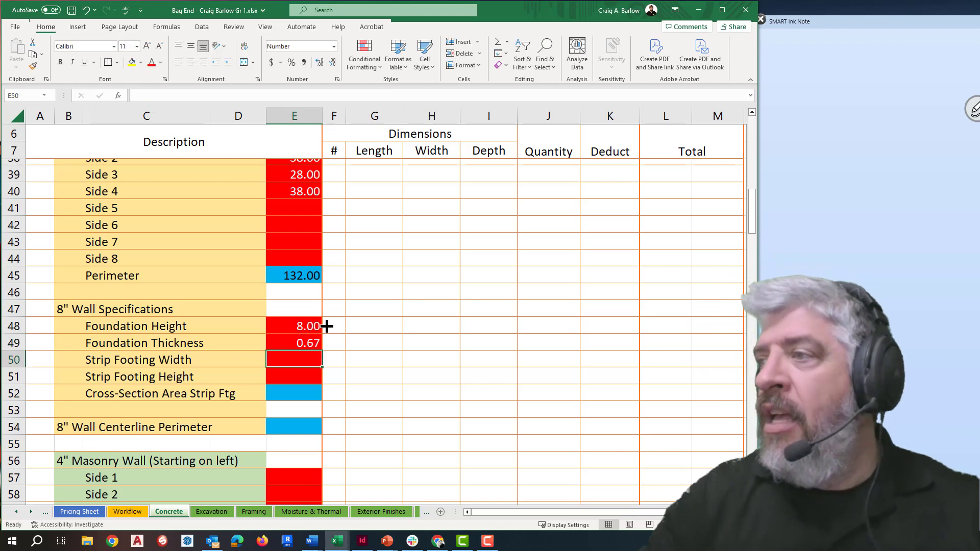
# Show extra decimal places for the Foundation Thickness, and return it to two decimals
pyautogui.click(297, 342)
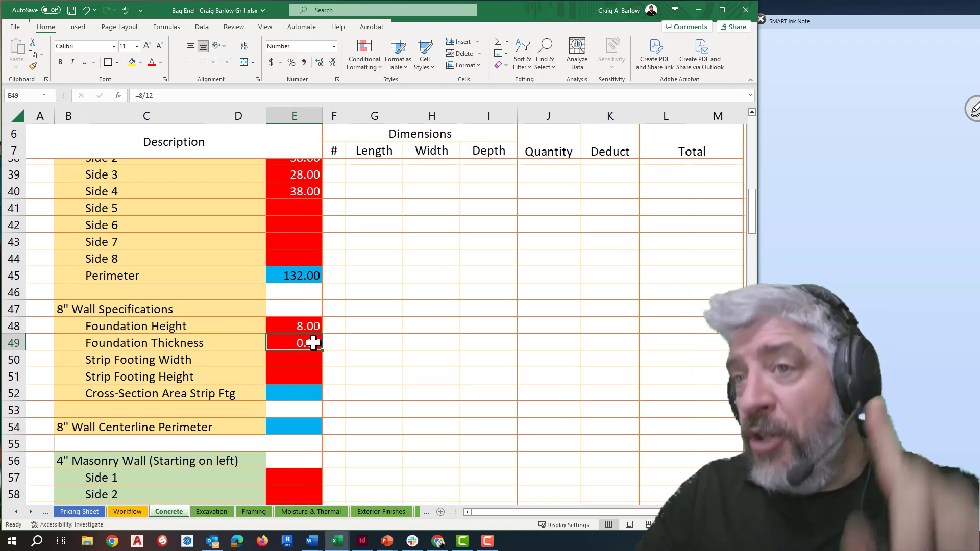
pyautogui.click(320, 66)
pyautogui.click(320, 66)
pyautogui.click(320, 65)
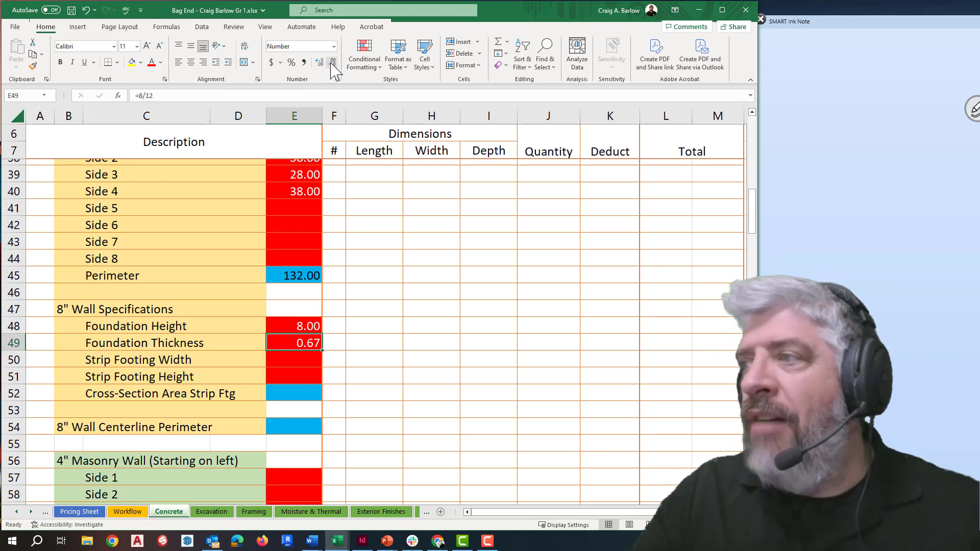
pyautogui.click(348, 363)
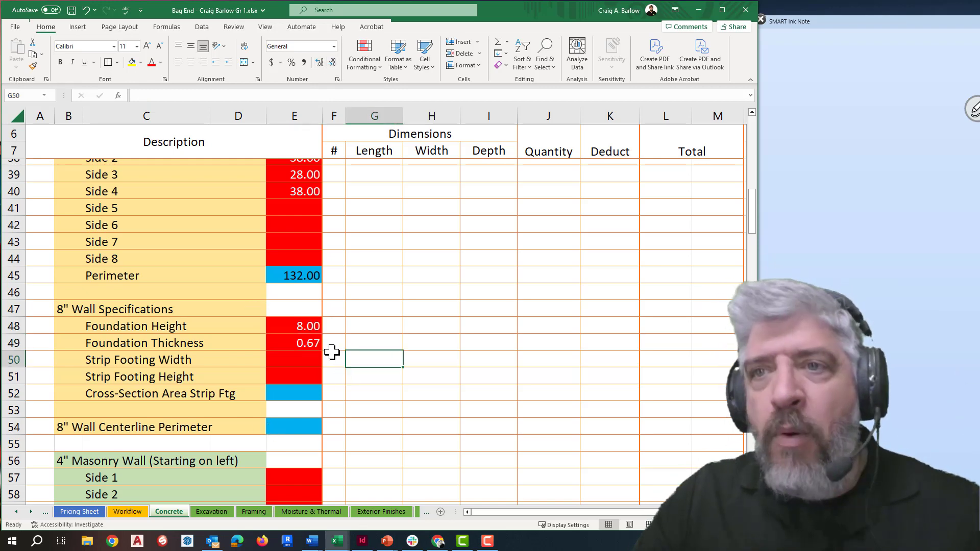
# Replace the Foundation Thickness formula with the rounded value 0.67 and check the cell's content
pyautogui.click(315, 345)
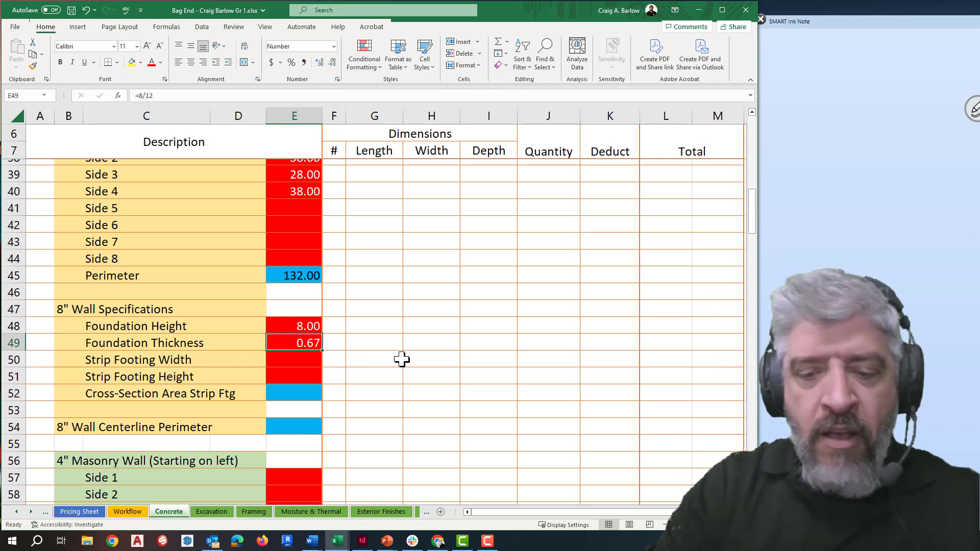
pyautogui.write('0.67')
pyautogui.press('Return')
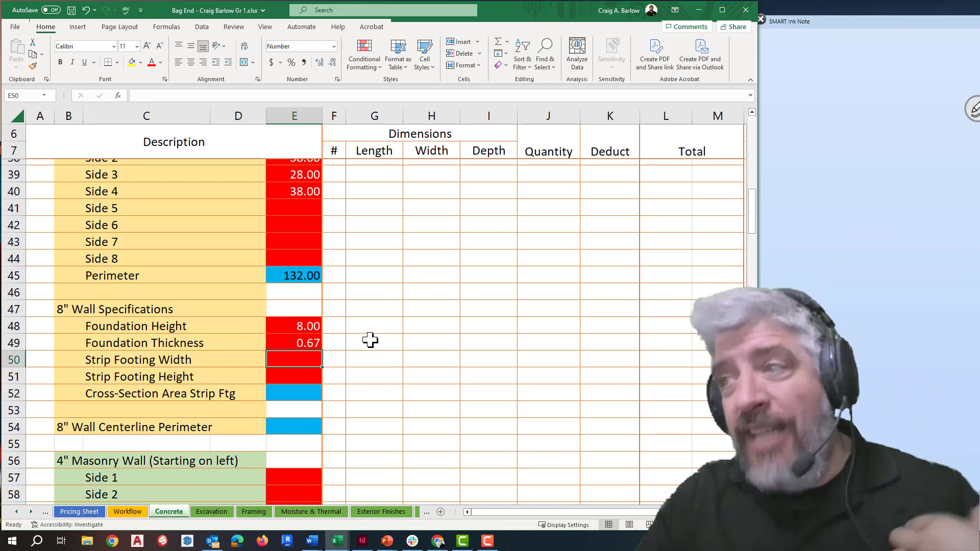
pyautogui.click(316, 342)
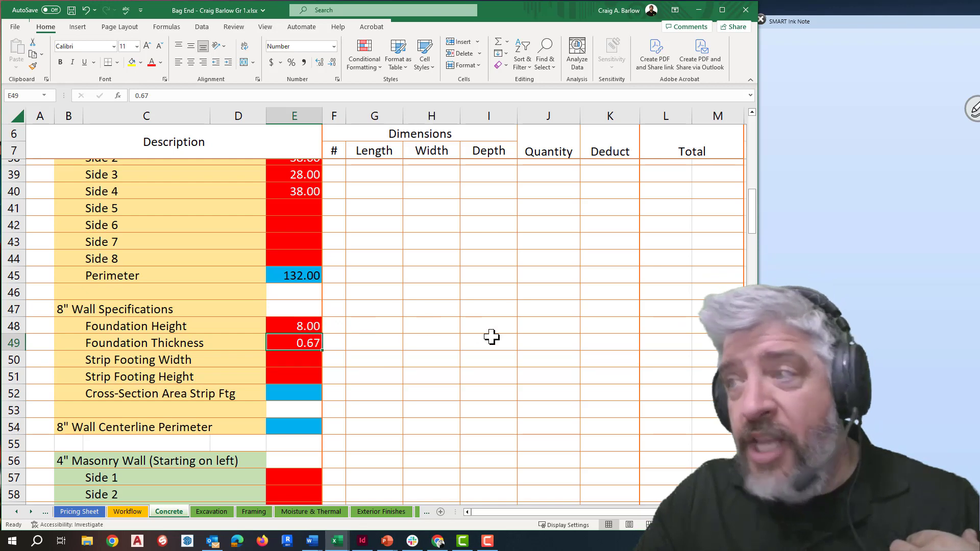
# Enter =8/12 for the Foundation Thickness and =20/12 for the Strip Footing Width in the 8" Wall Specifications
pyautogui.write('=')
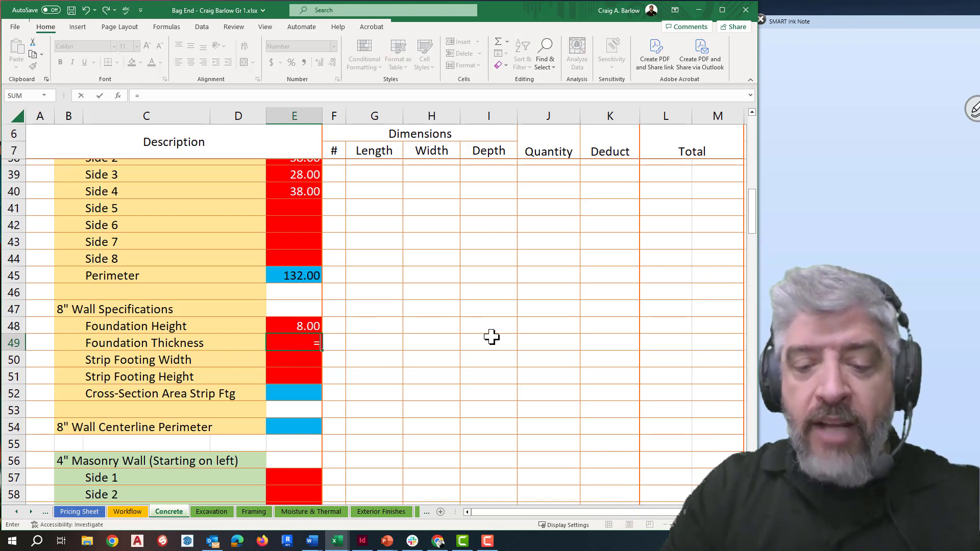
pyautogui.write('8/12')
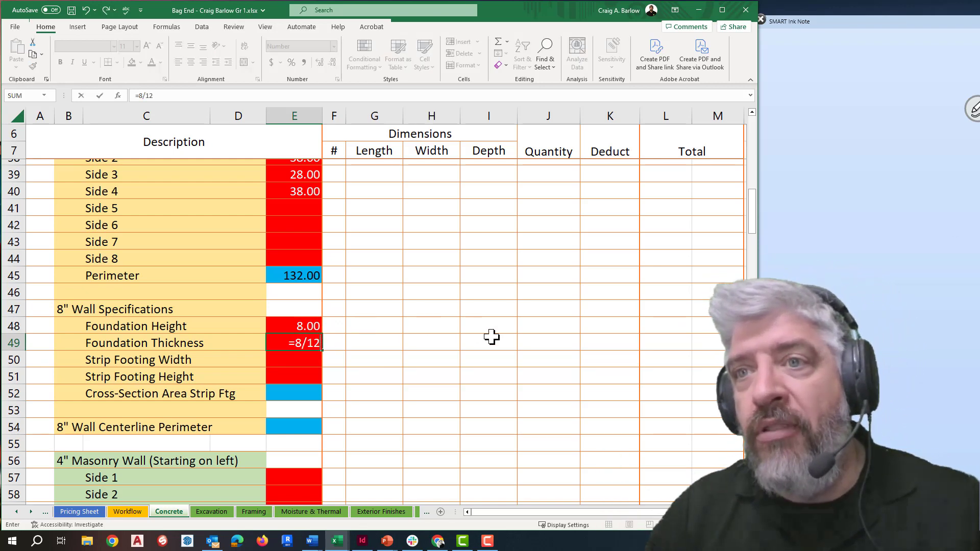
pyautogui.press('Return')
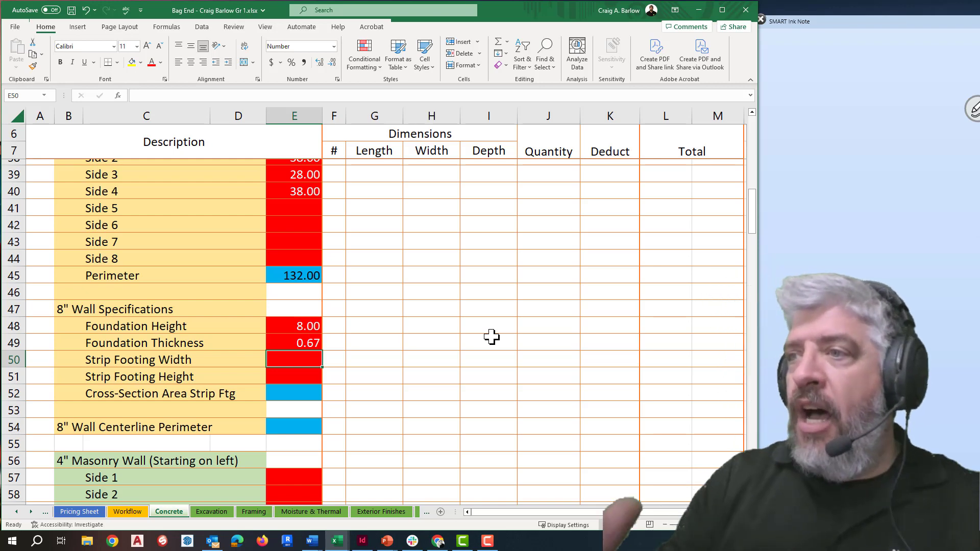
pyautogui.write('=20/12')
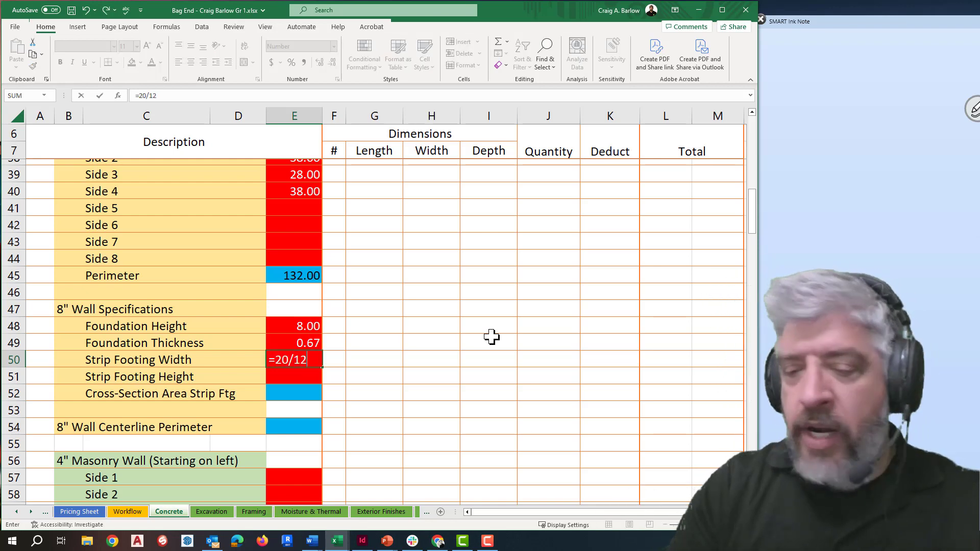
pyautogui.press('Return')
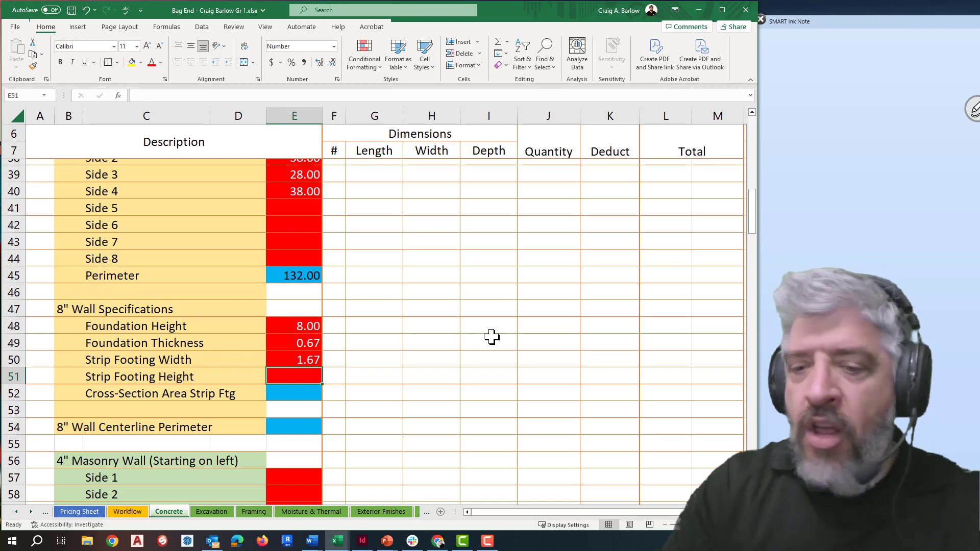
pyautogui.write('=8/12')
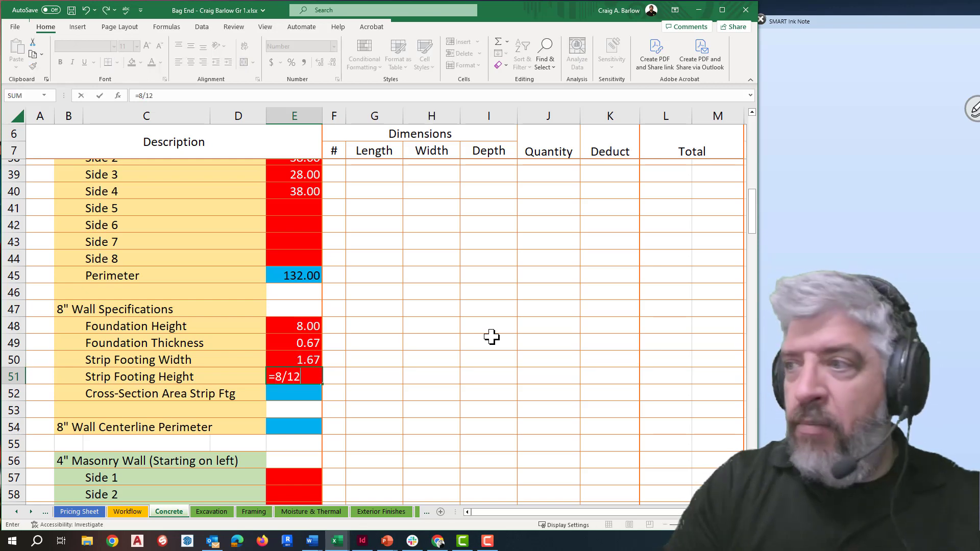
pyautogui.press('Return')
pyautogui.hotkey('ctrl', 'z')
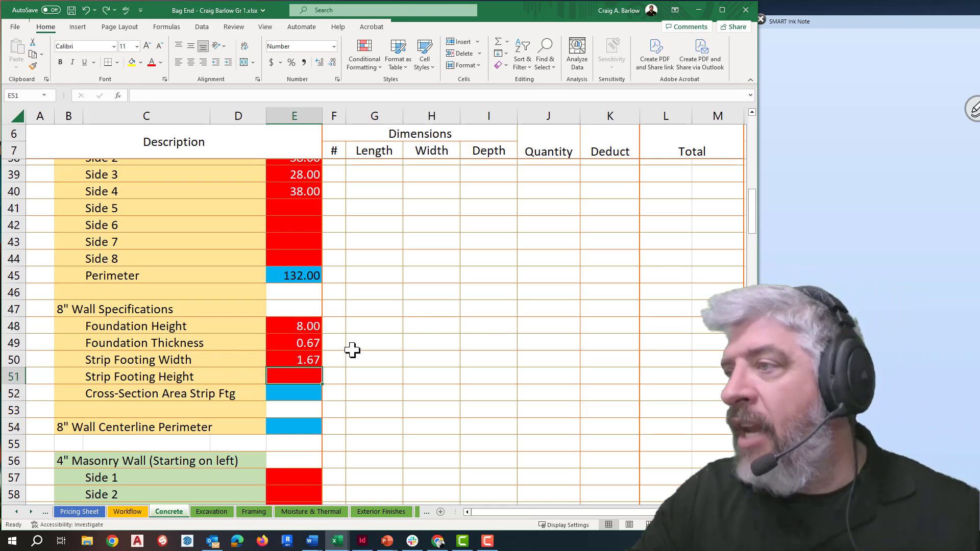
# Copy the Foundation Thickness value into the Strip Footing Height cell
pyautogui.click(305, 348)
pyautogui.hotkey('ctrl', 'c')
pyautogui.click(299, 375)
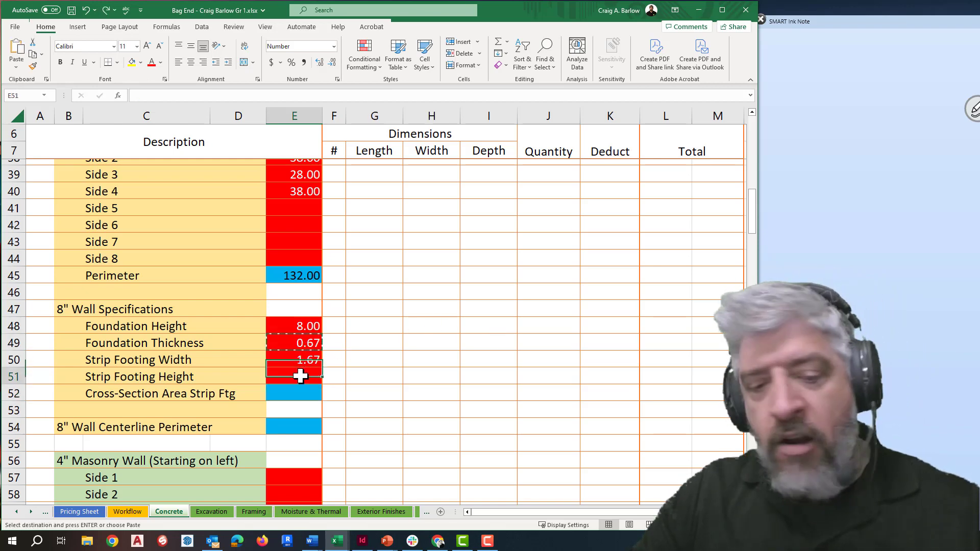
pyautogui.hotkey('ctrl', 'v')
pyautogui.press('Right')
pyautogui.press('Right')
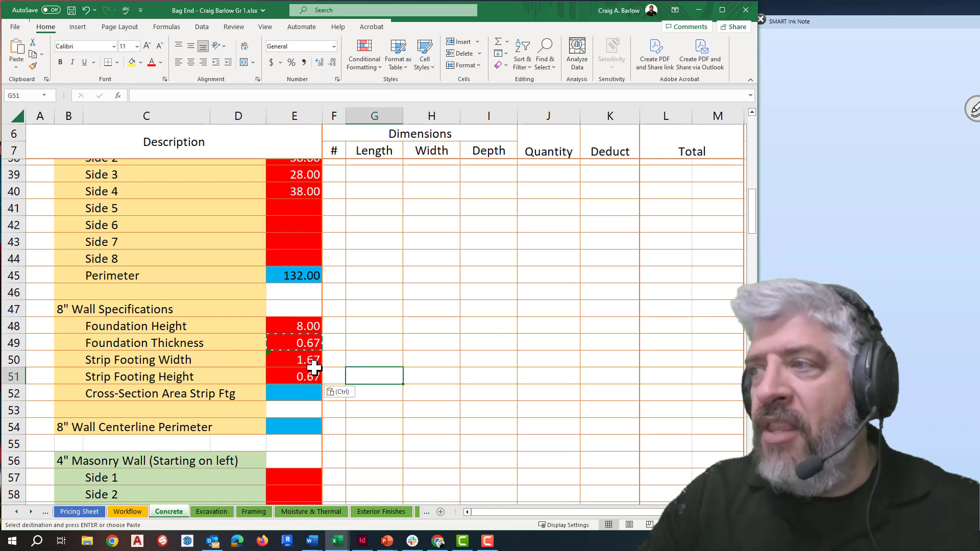
# Ignore the inconsistent formula error flagged on the Strip Footing Width cell
pyautogui.click(270, 358)
pyautogui.click(259, 357)
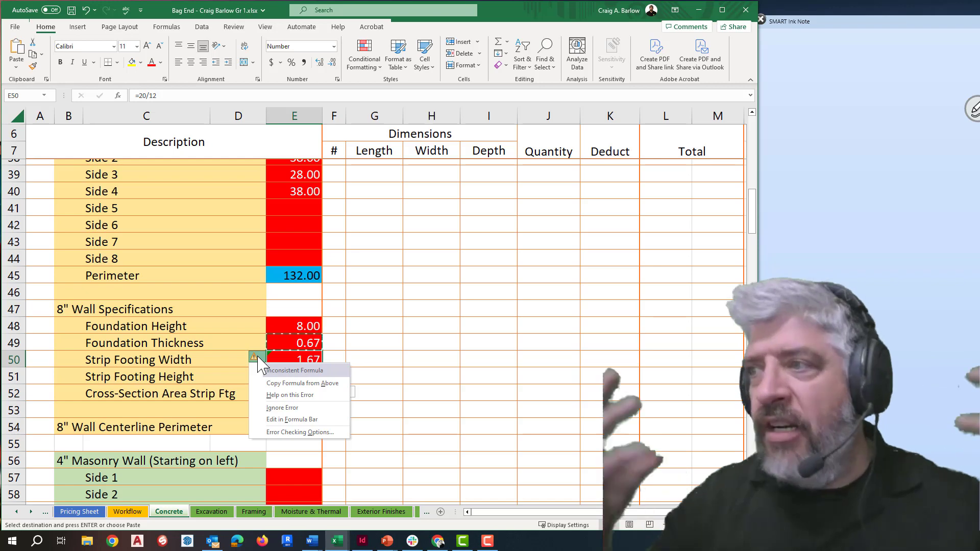
pyautogui.click(274, 407)
pyautogui.click(340, 366)
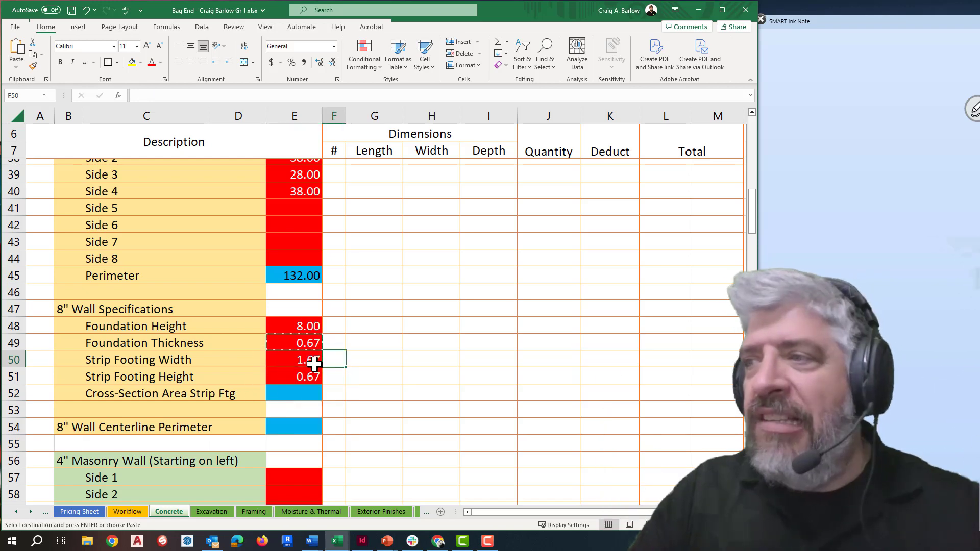
# Calculate the Cross-Section Area Strip Ftg by multiplying the Strip Footing Width by the Strip Footing Height with =E50*E51
pyautogui.click(309, 392)
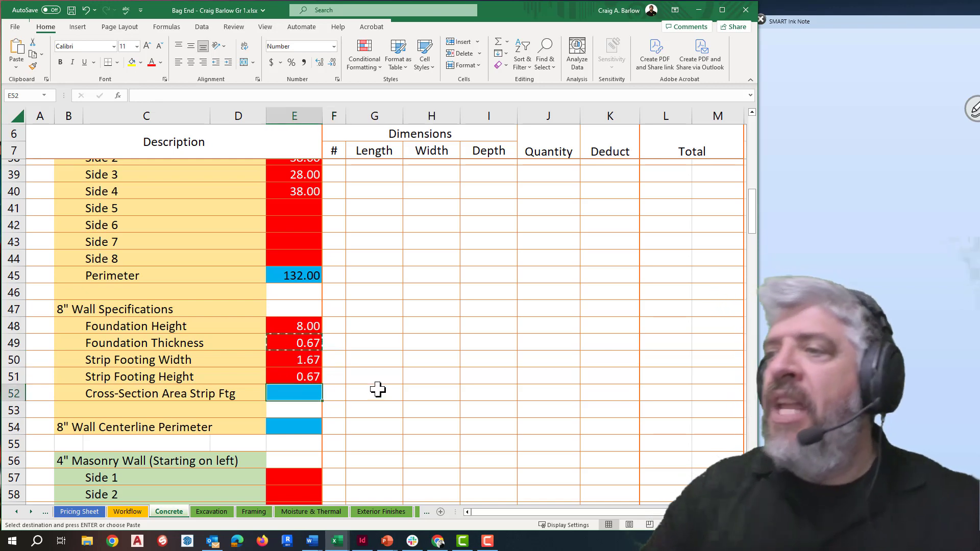
pyautogui.write('=')
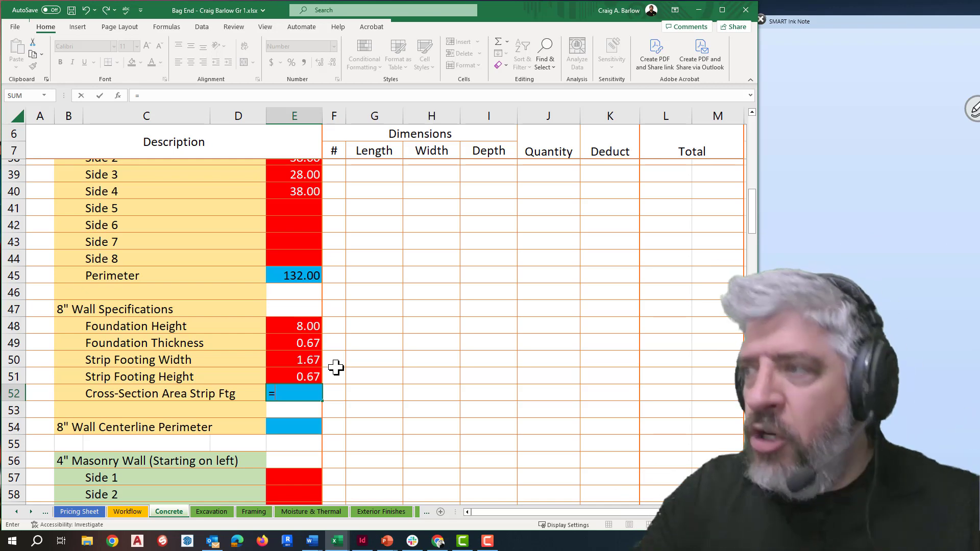
pyautogui.click(307, 360)
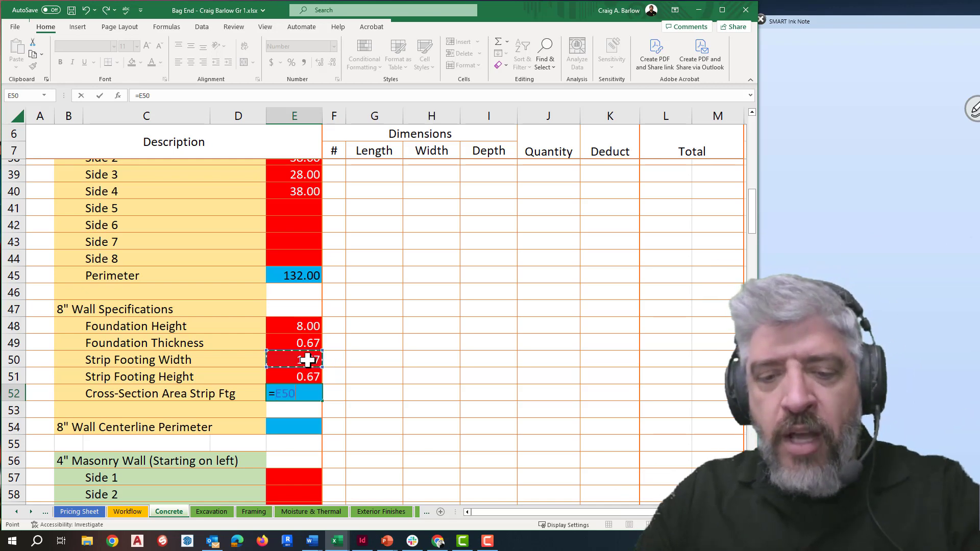
pyautogui.write('*')
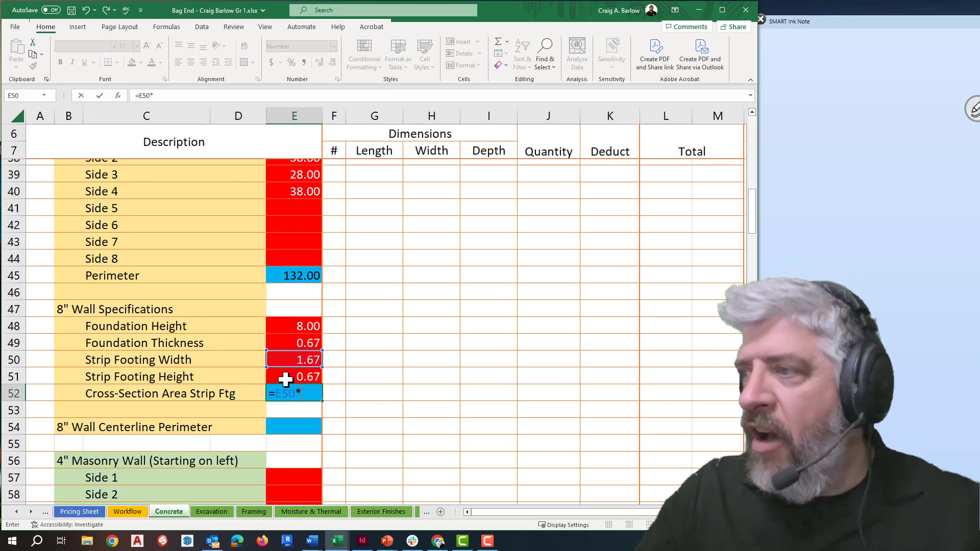
pyautogui.click(286, 378)
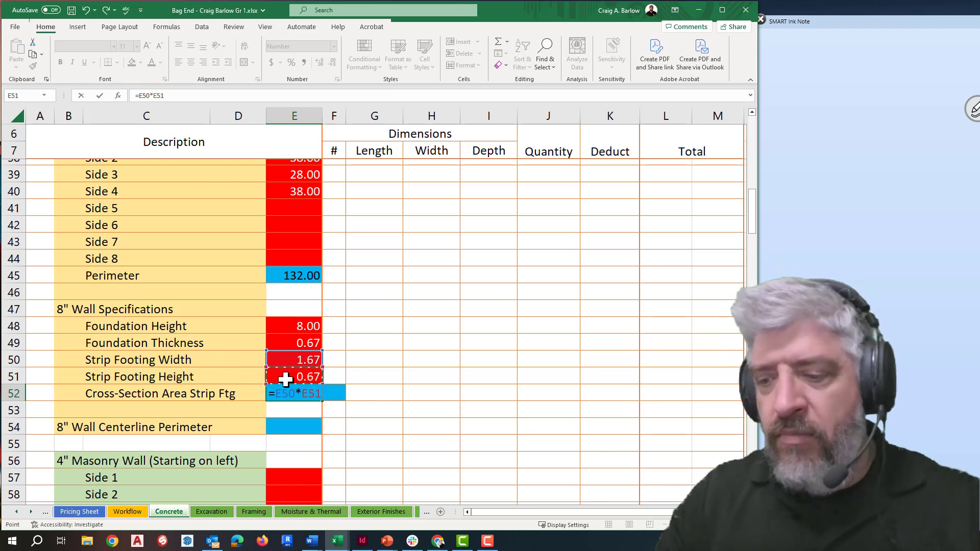
pyautogui.press('Return')
# Replace the Cross-Section Area Strip Ftg formula with =product(E50:E51) and check the two cells it multiplies
pyautogui.click(298, 393)
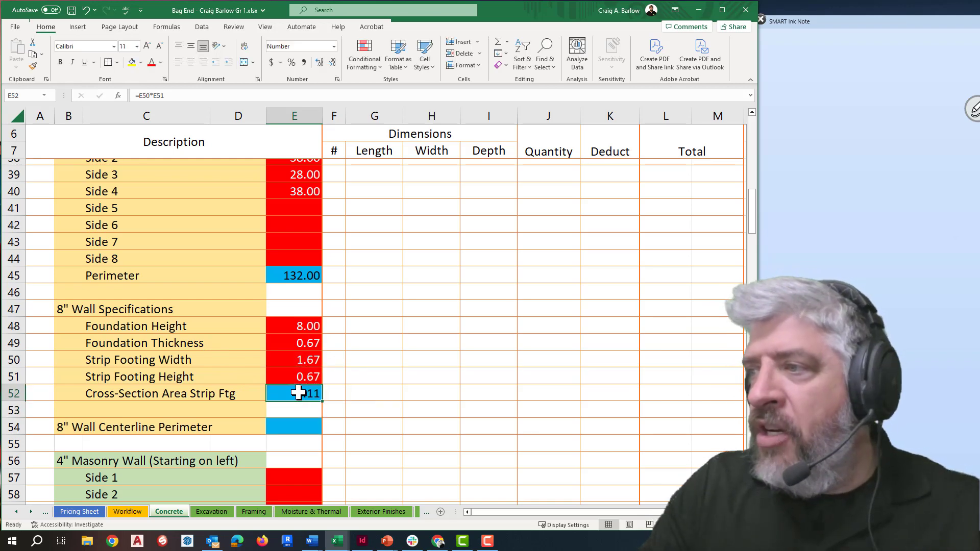
pyautogui.write('=')
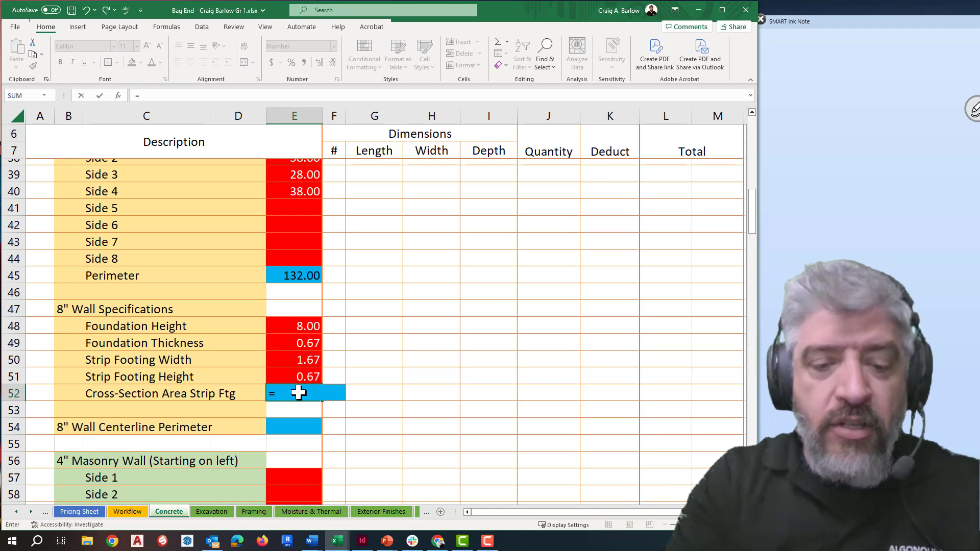
pyautogui.write('product')
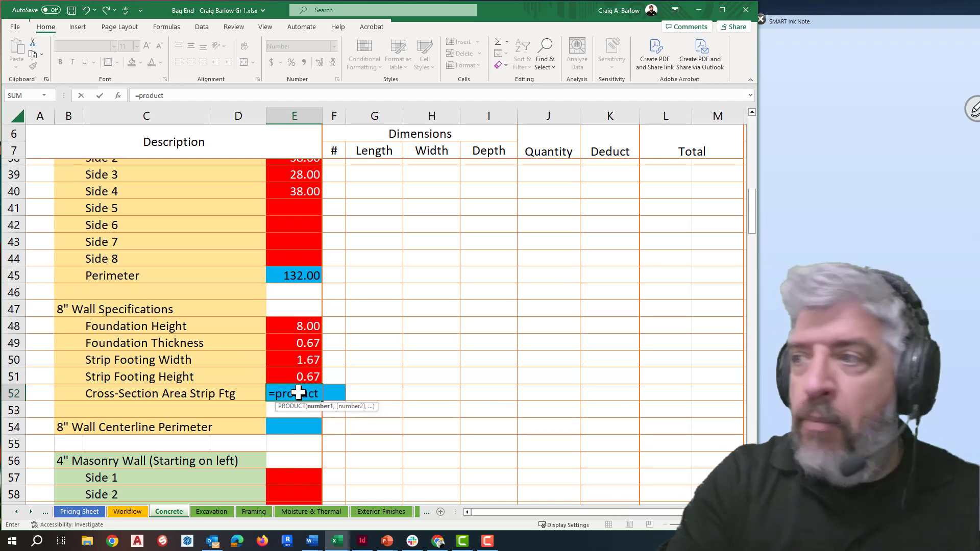
pyautogui.write('(')
pyautogui.click(300, 363)
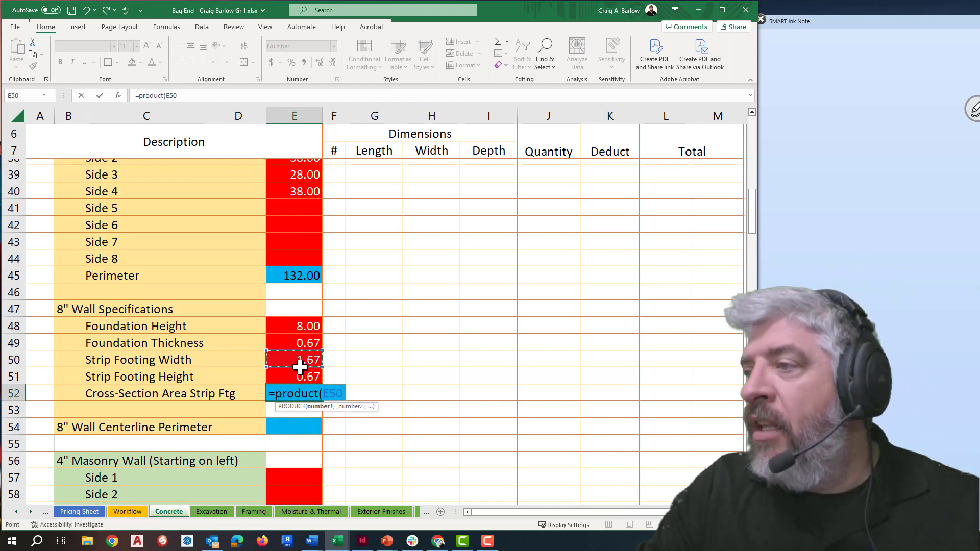
pyautogui.hotkey('shift', 'Down')
pyautogui.write(')')
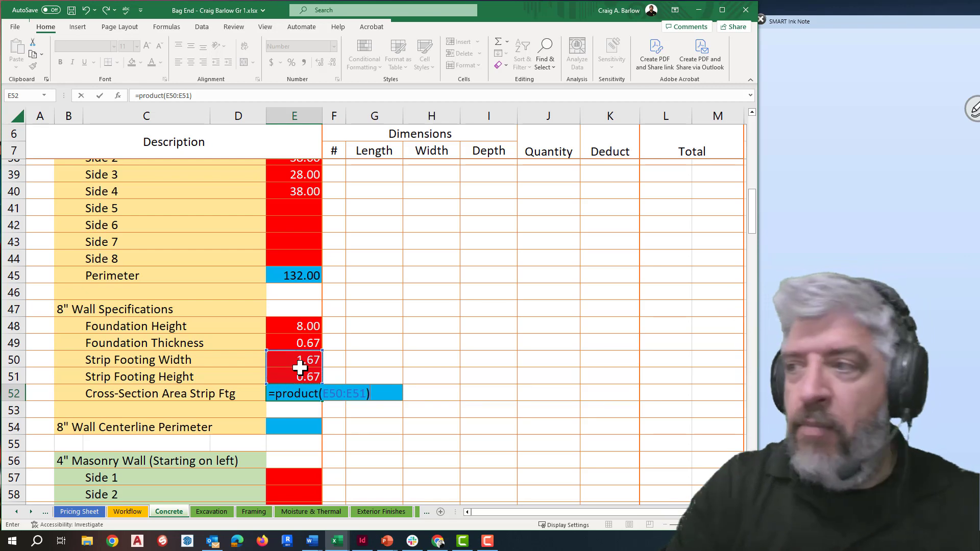
pyautogui.press('Return')
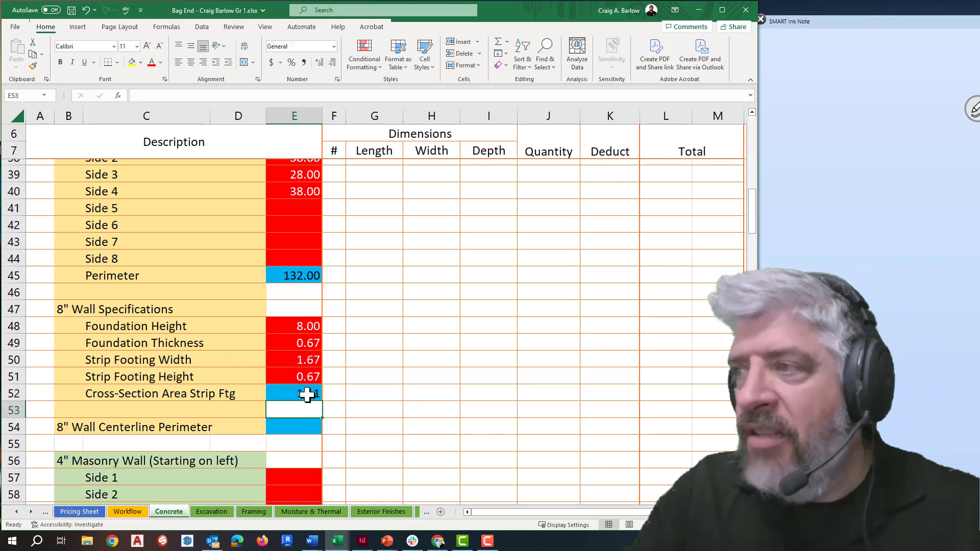
pyautogui.moveTo(312, 361); pyautogui.dragTo(311, 370)
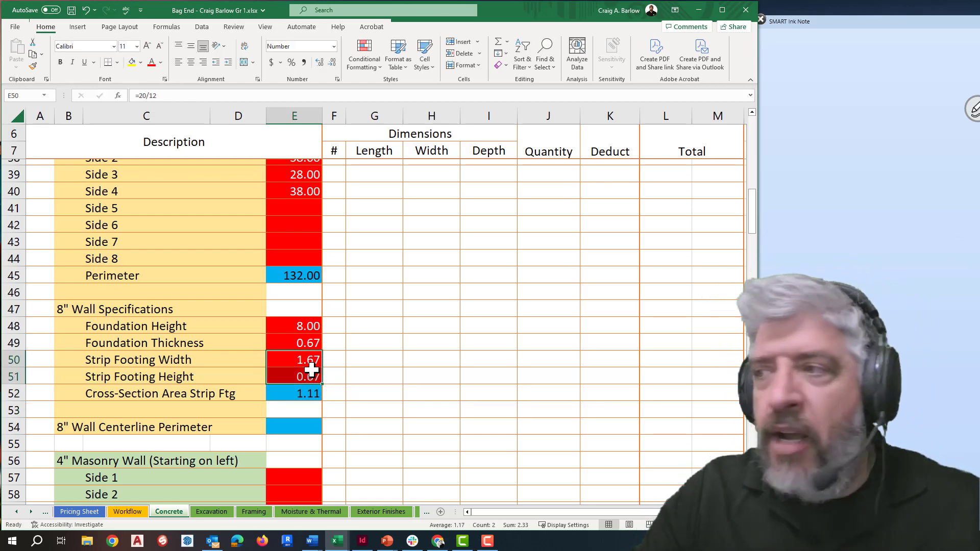
pyautogui.click(348, 405)
# Calculate the 8" Wall Centerline Perimeter from the wall perimeter and Foundation Thickness with =E45-8*E49/2
pyautogui.click(296, 424)
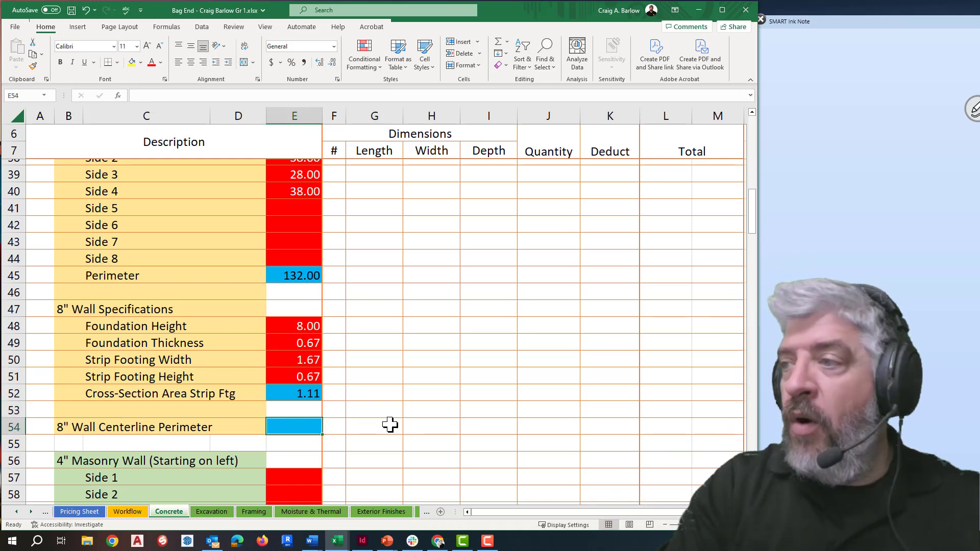
pyautogui.write('=')
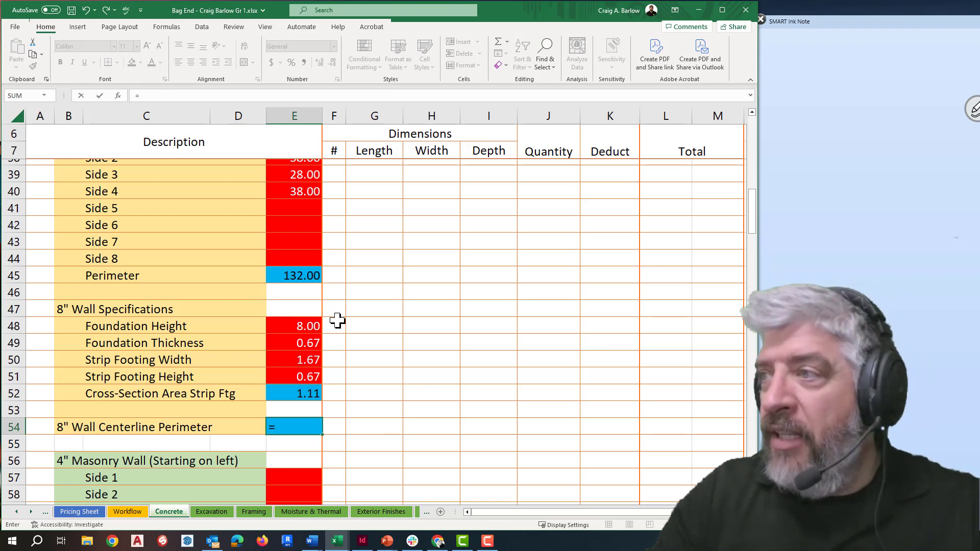
pyautogui.click(298, 276)
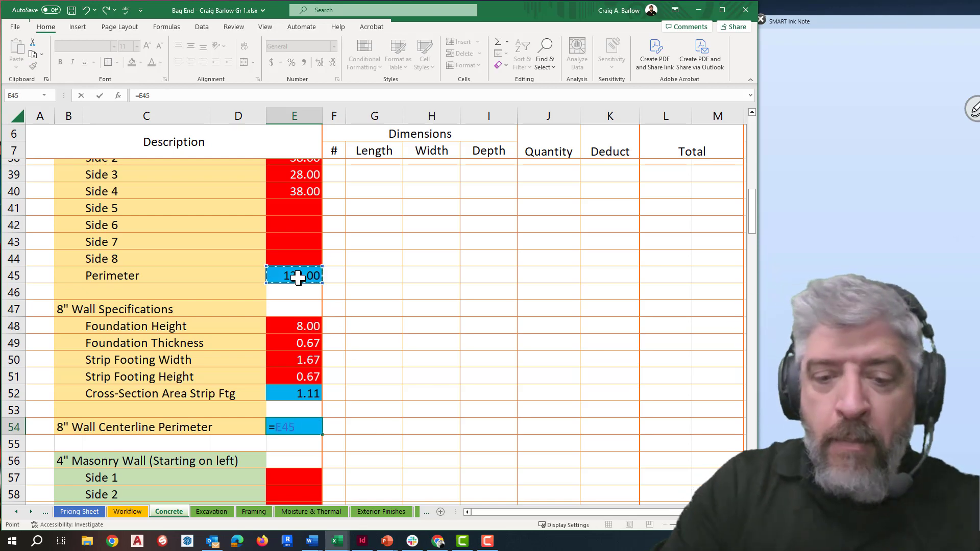
pyautogui.write('-8*')
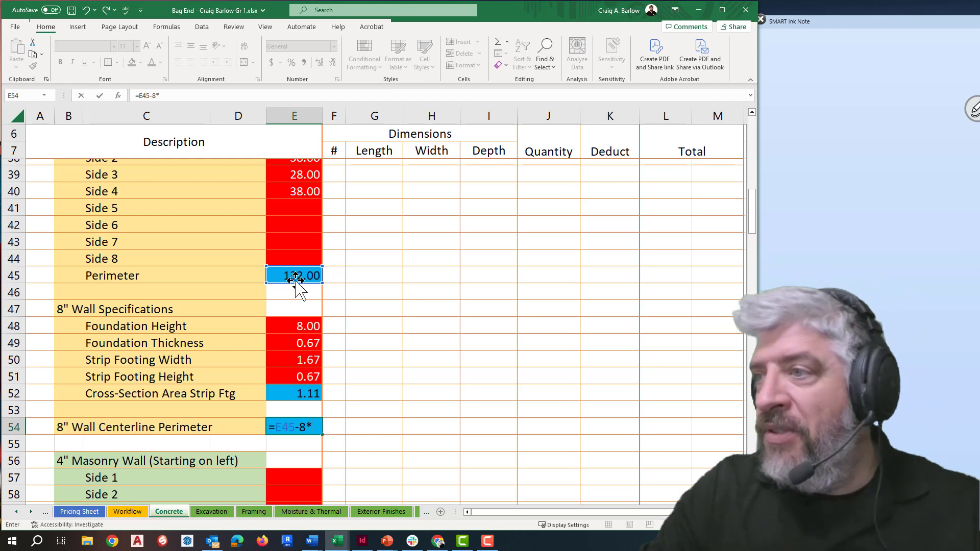
pyautogui.click(298, 343)
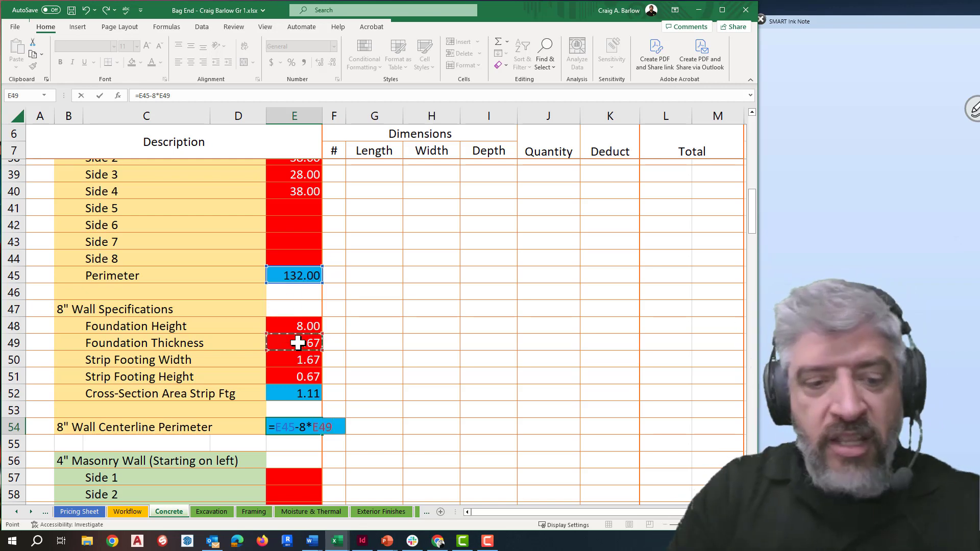
pyautogui.write('/2')
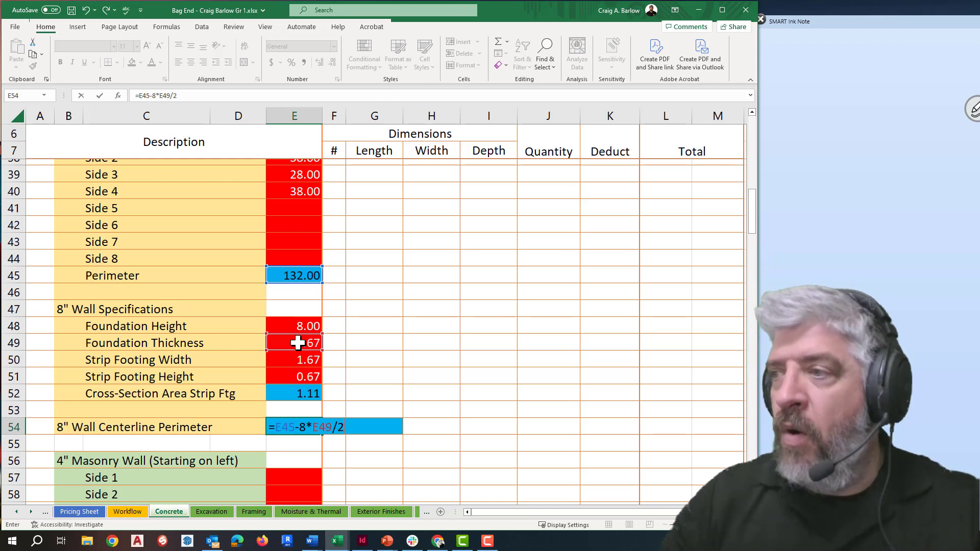
pyautogui.press('Return')
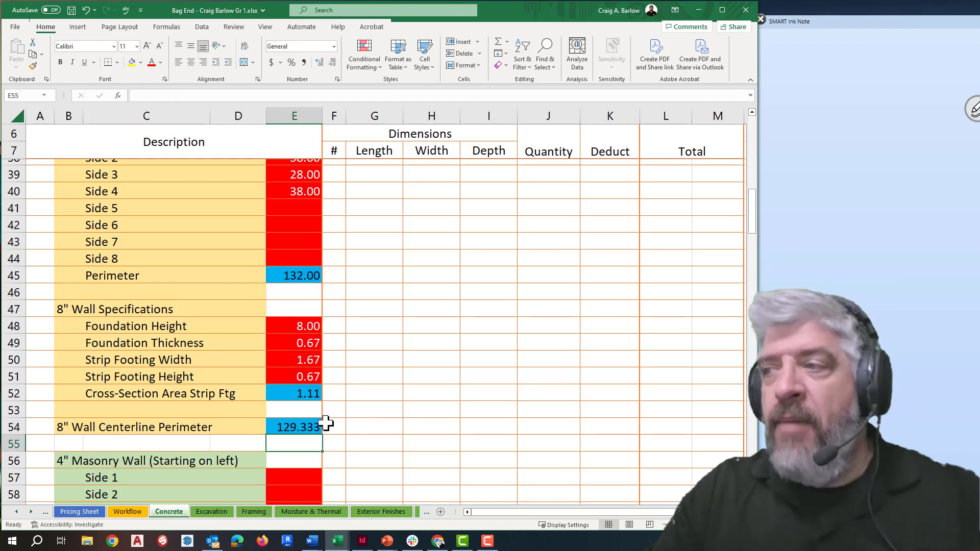
# Format the 8" Wall Centerline Perimeter to show two decimal places
pyautogui.click(306, 427)
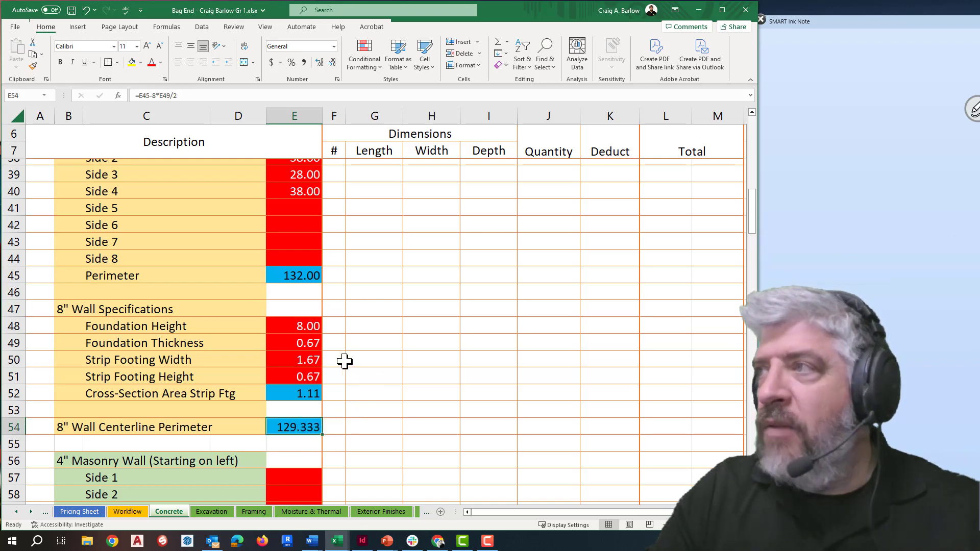
pyautogui.click(320, 62)
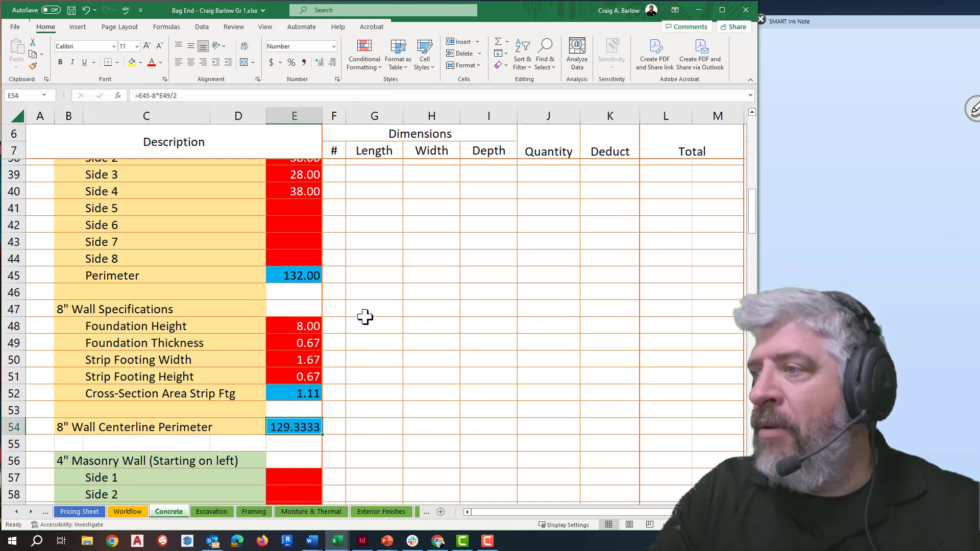
pyautogui.click(332, 62)
pyautogui.click(332, 62)
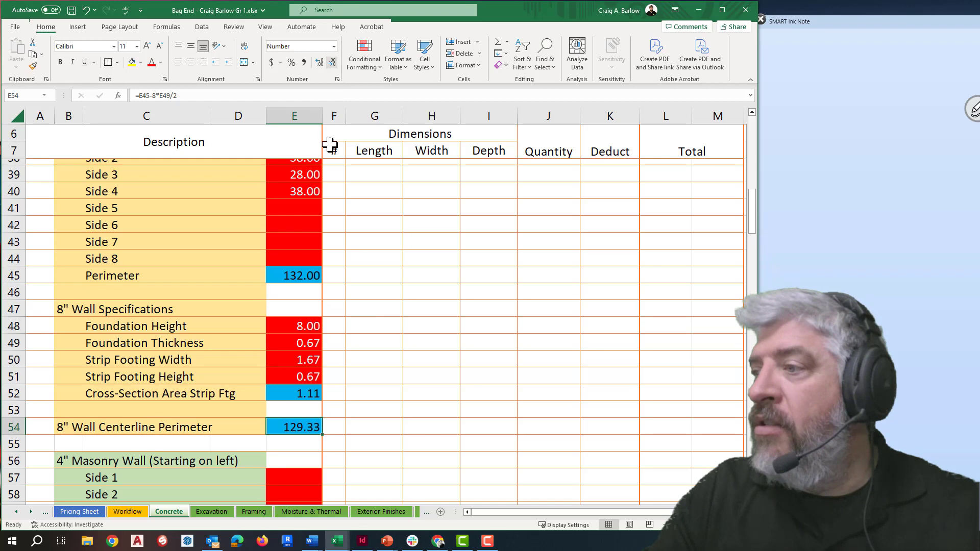
pyautogui.click(349, 394)
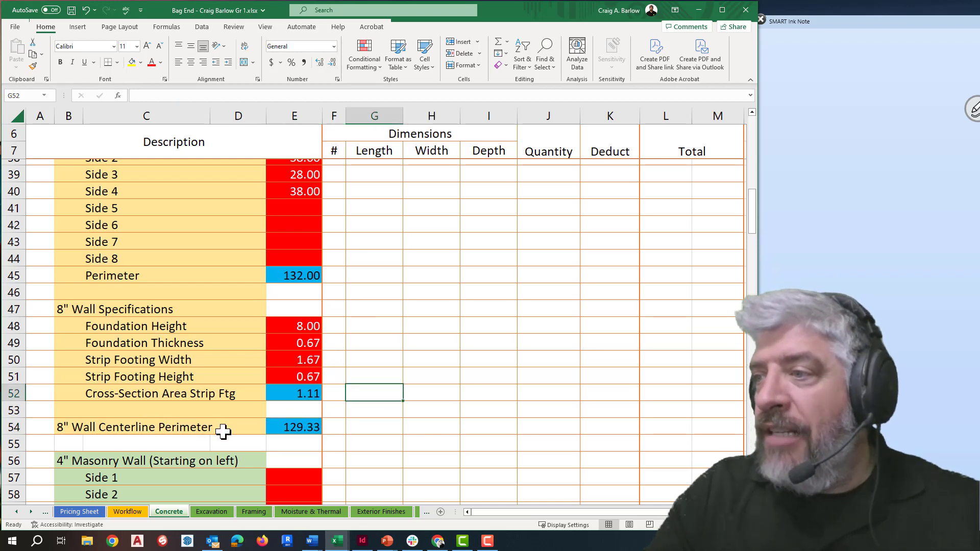
# Enter 28 as the Side 1 length of the 4" Masonry Wall
pyautogui.scroll(-2, 223, 431)
pyautogui.click(280, 377)
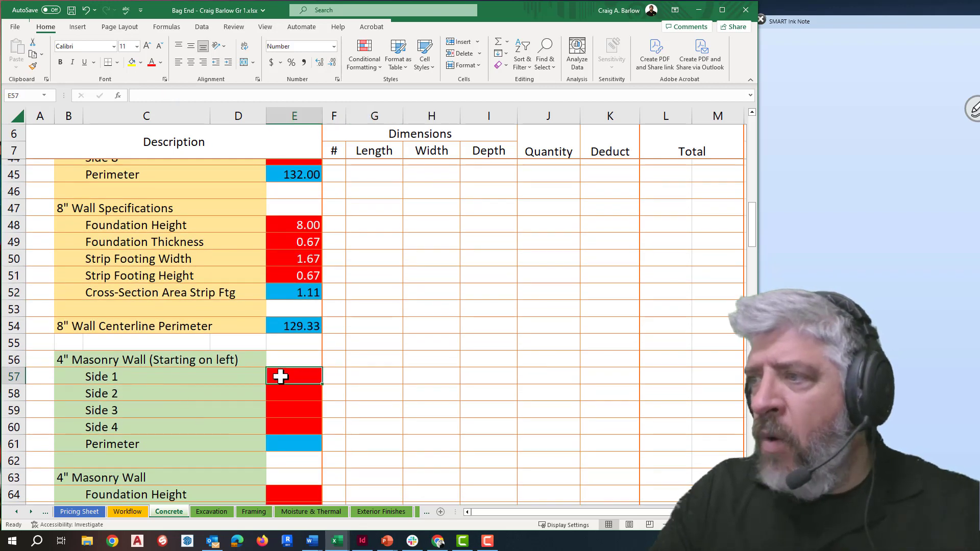
pyautogui.write('28')
pyautogui.press('Return')
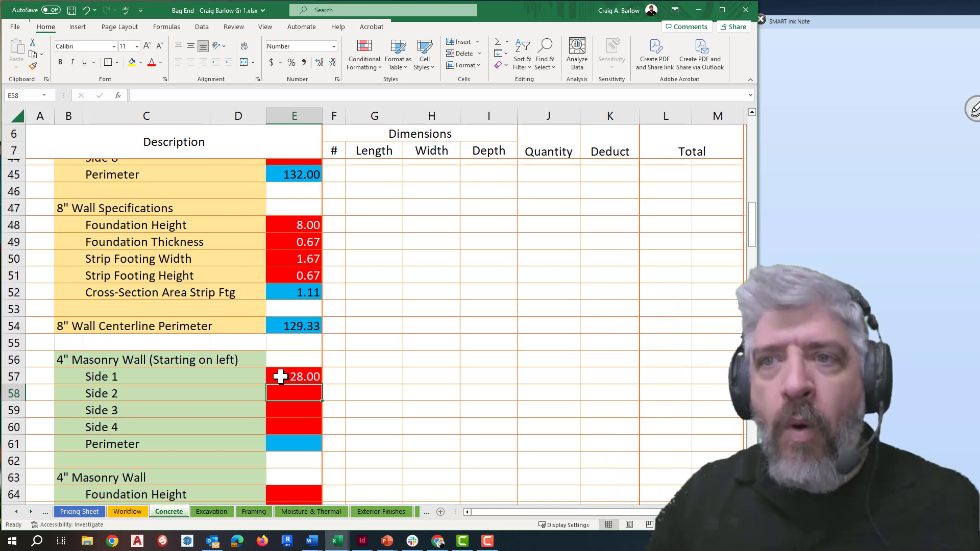
# Sum the four 4" Masonry Wall sides in its Perimeter cell with =SUM(E57:E60) and check the summed range
pyautogui.click(298, 444)
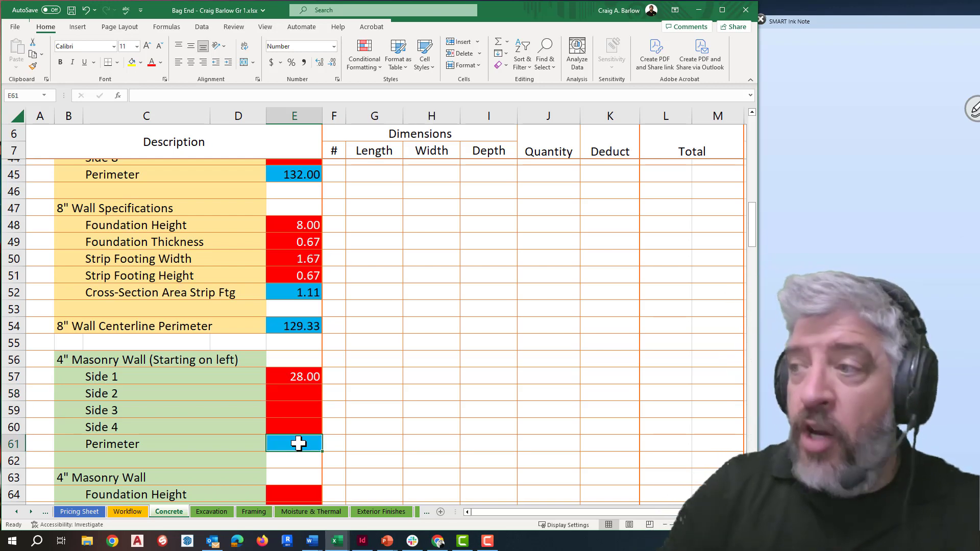
pyautogui.click(498, 41)
pyautogui.press('Return')
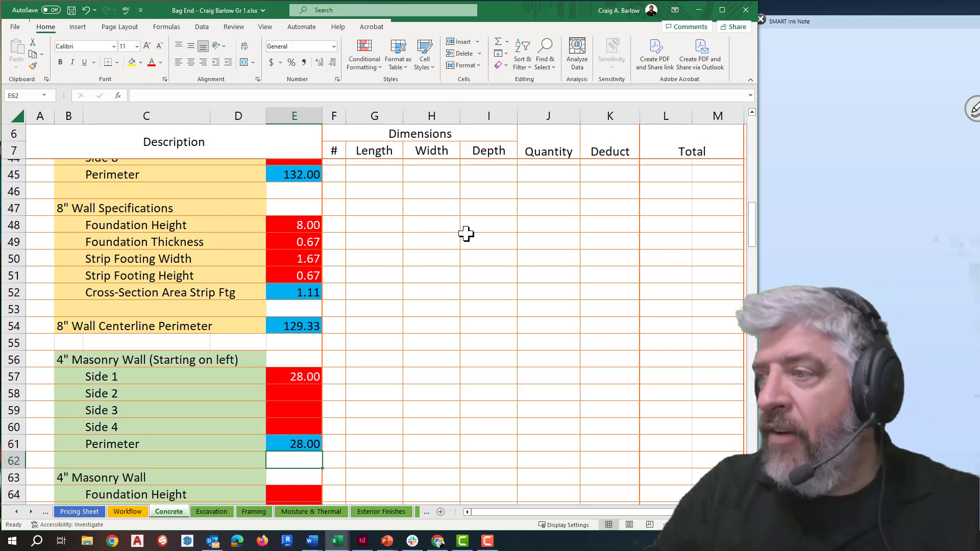
pyautogui.click(308, 444)
pyautogui.doubleClick(306, 443)
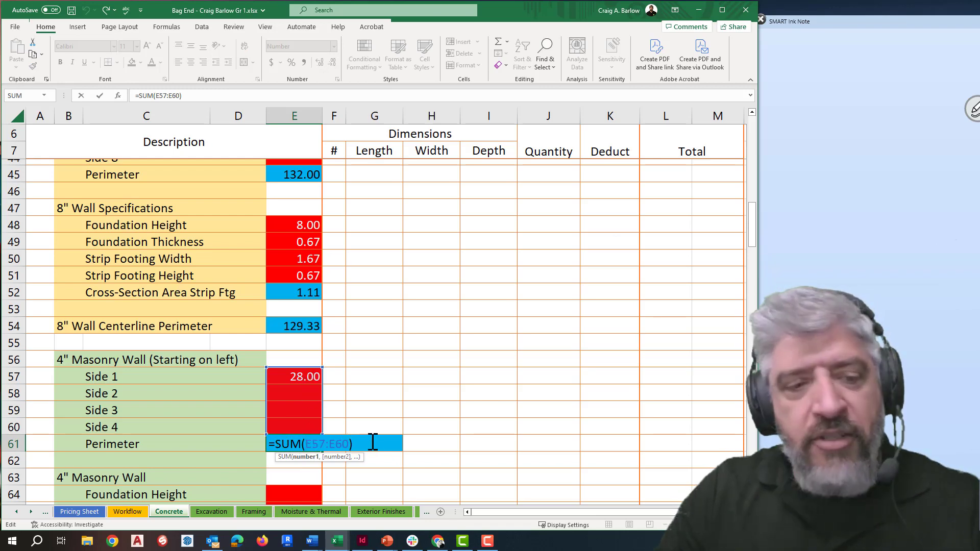
pyautogui.press('Return')
pyautogui.click(301, 445)
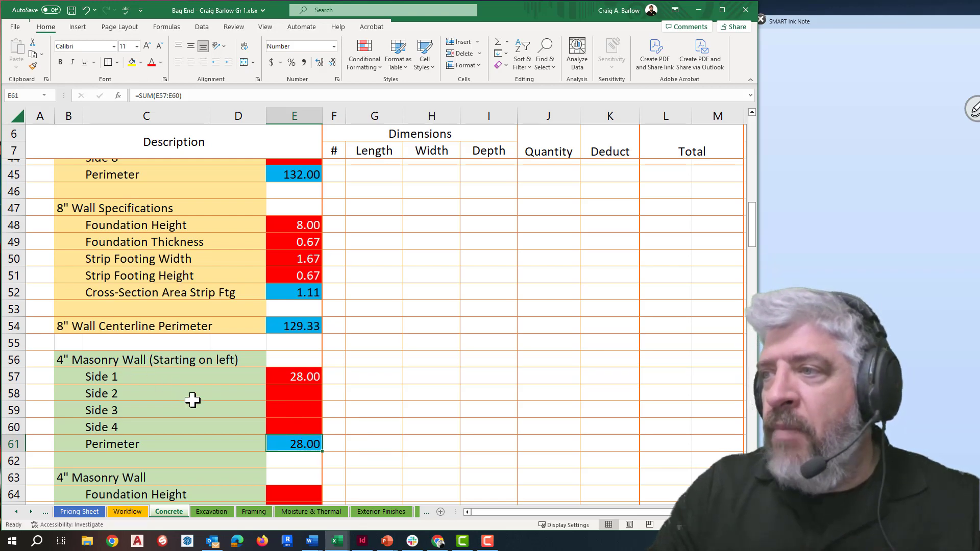
# Set the 4" Masonry Wall Foundation Height to 8 and its Foundation Thickness to =4/12
pyautogui.scroll(-1, 193, 400)
pyautogui.scroll(-2, 193, 400)
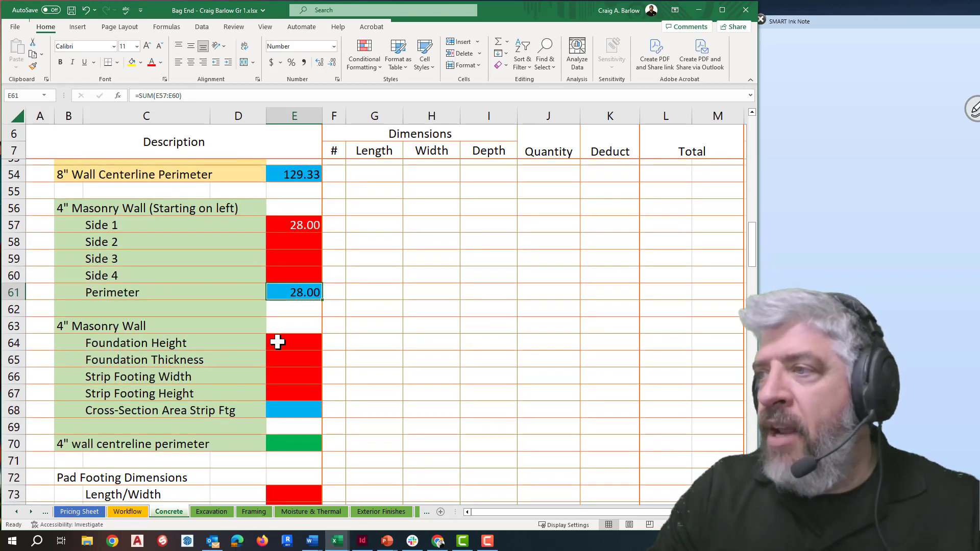
pyautogui.click(285, 342)
pyautogui.write('8')
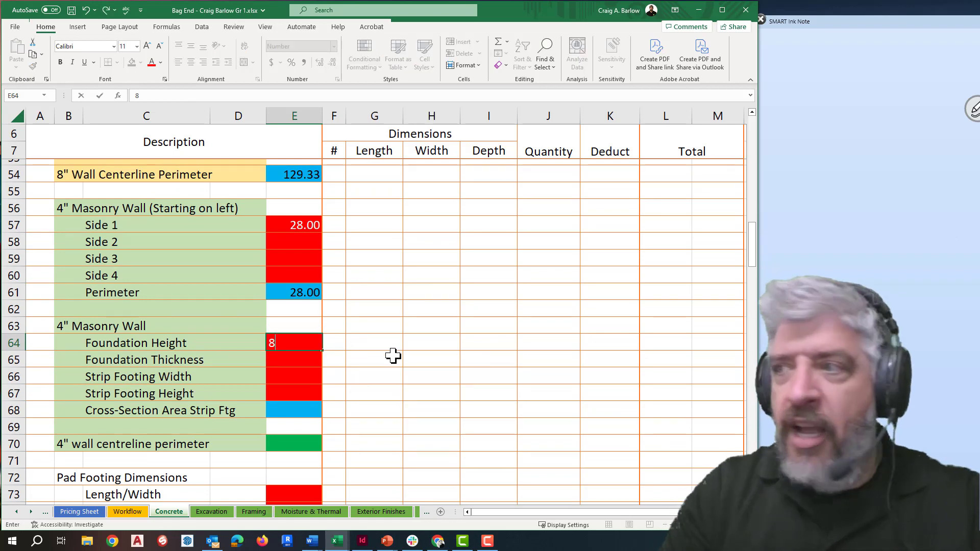
pyautogui.press('Return')
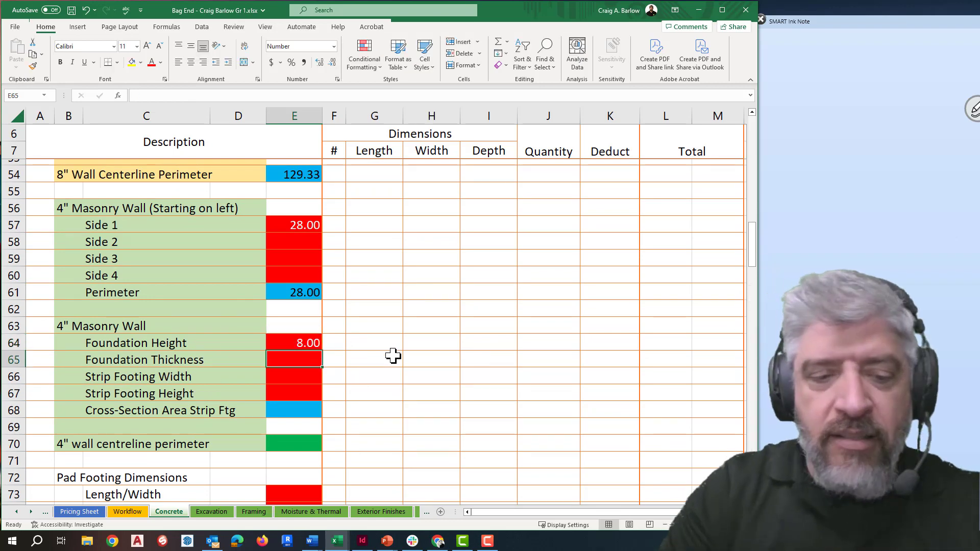
pyautogui.write('=4/12')
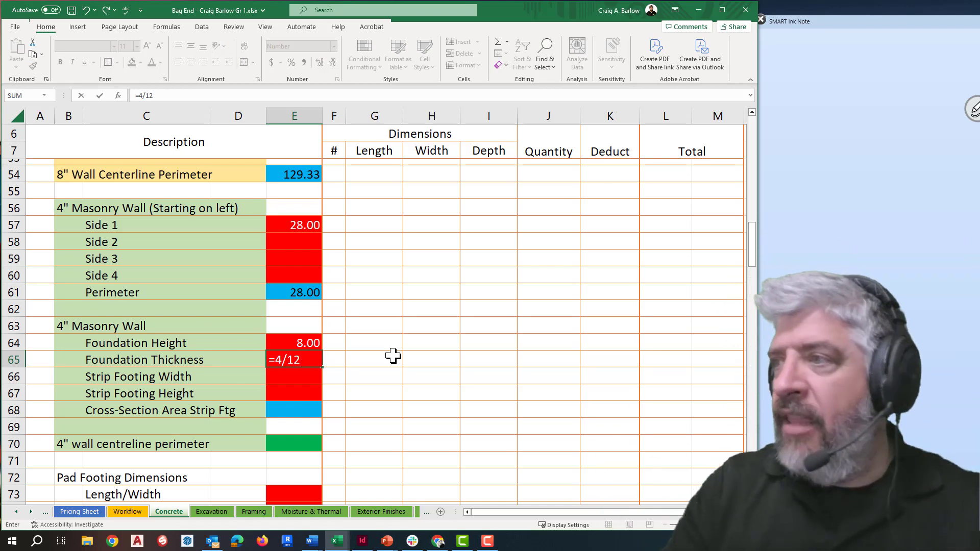
pyautogui.press('Return')
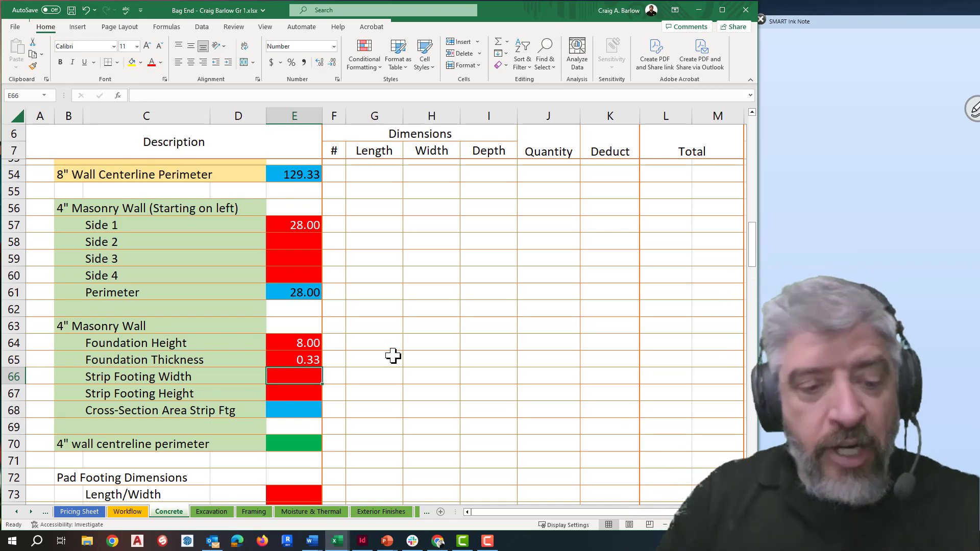
# Enter 2 for the 4" Masonry Wall Strip Footing Width and 1 for its Strip Footing Height
pyautogui.write('24')
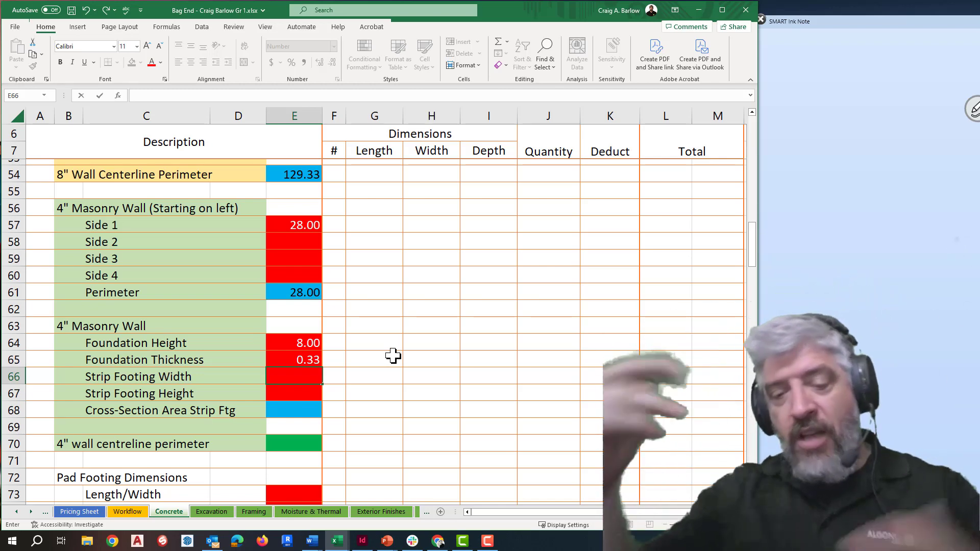
pyautogui.write('2')
pyautogui.press('Return')
pyautogui.write('1')
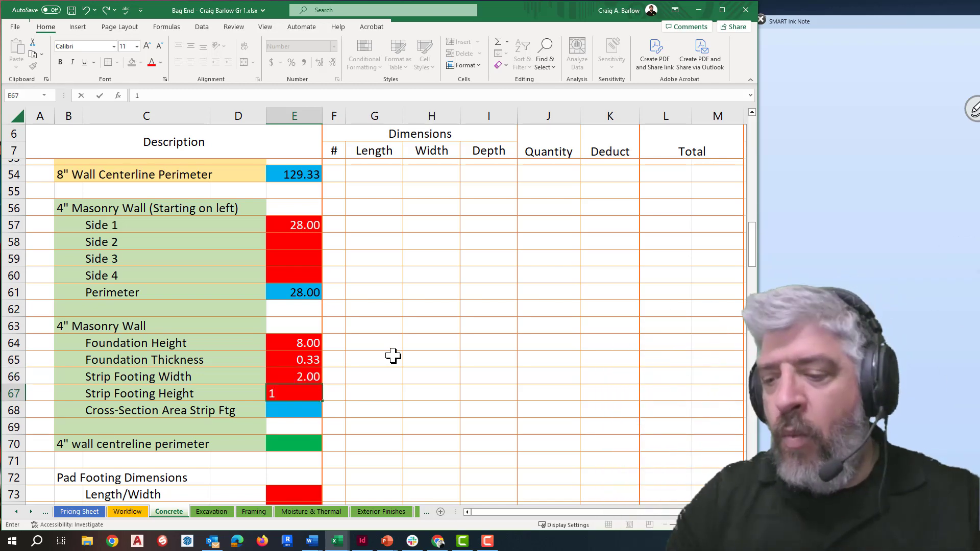
pyautogui.press('Return')
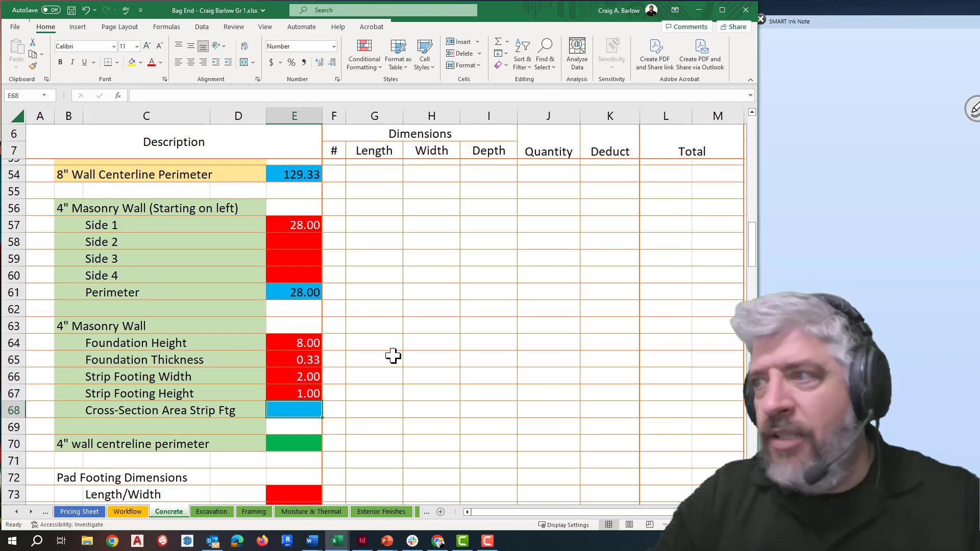
# Enter the 4" Masonry Wall Strip Footing Width as =24/12 and the Strip Footing Height as =12/12
pyautogui.click(316, 376)
pyautogui.write('=')
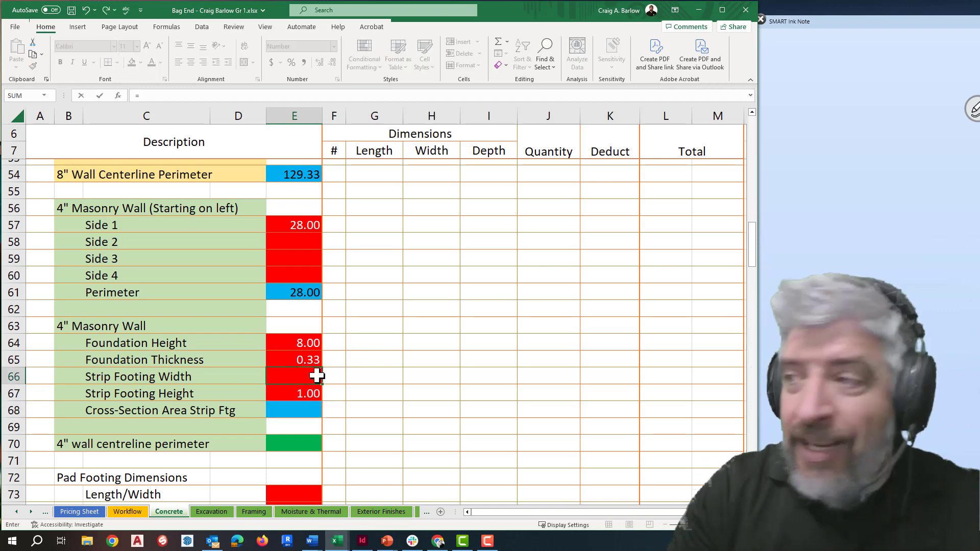
pyautogui.write('24/1')
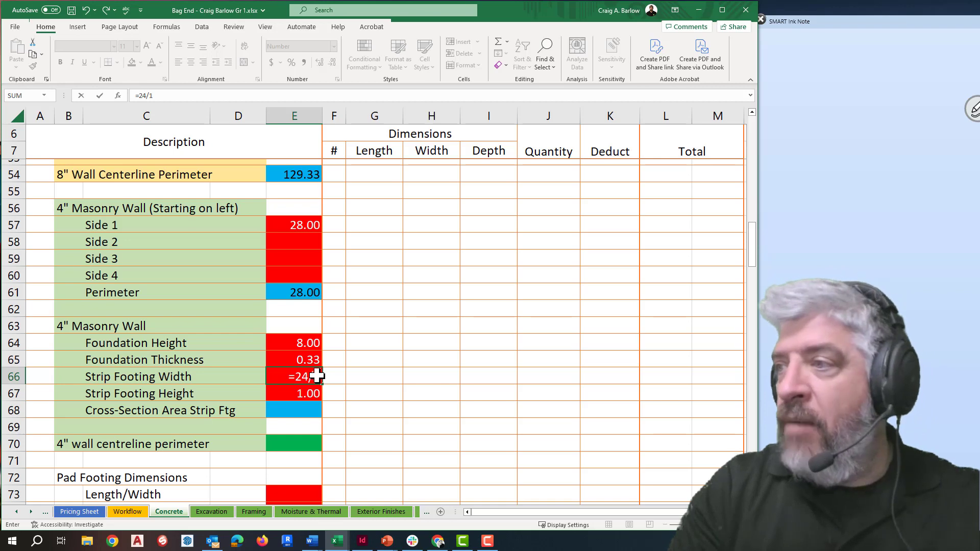
pyautogui.write('2')
pyautogui.press('Return')
pyautogui.write('=12/12')
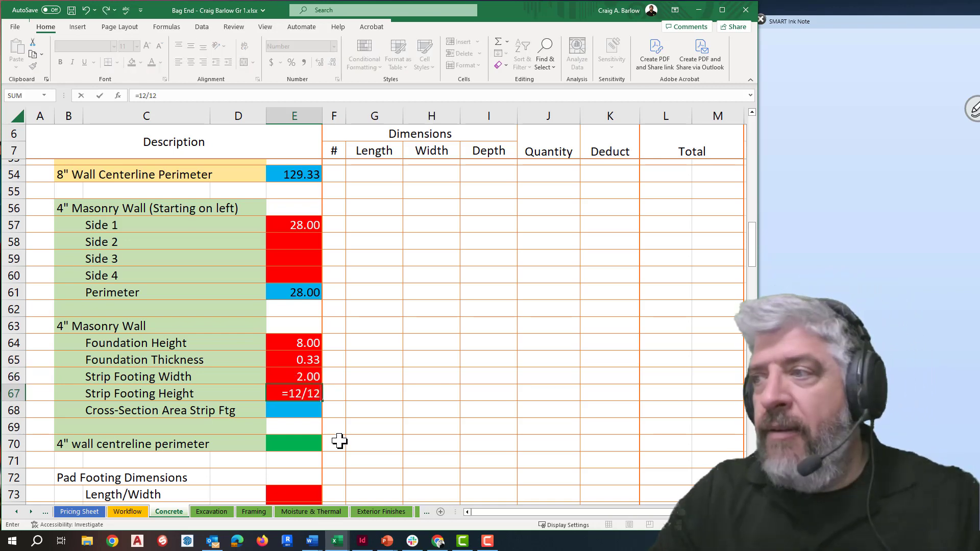
pyautogui.press('Return')
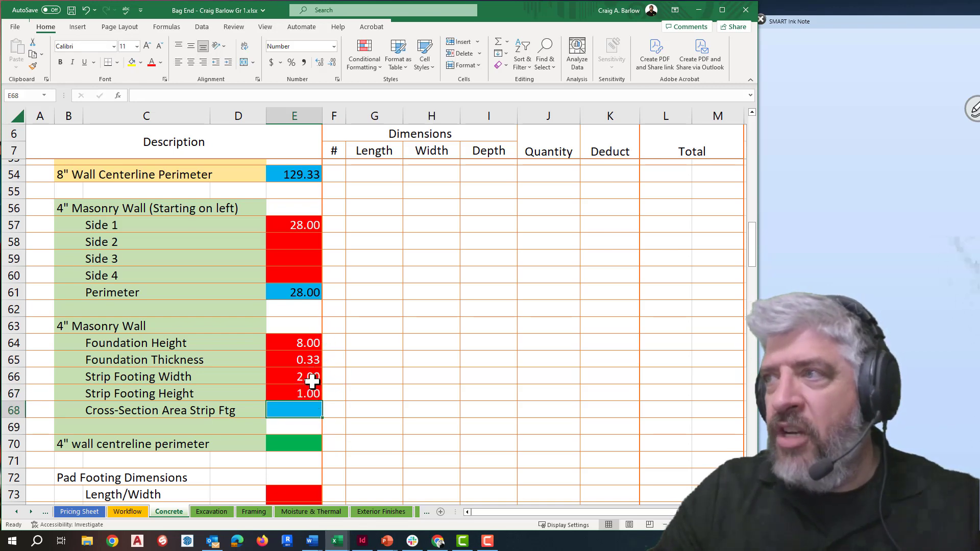
# Copy the 8" wall's Cross-Section Area Strip Ftg formula into the 4" Masonry Wall's Cross-Section Area Strip Ftg cell
pyautogui.scroll(1, 312, 381)
pyautogui.scroll(1, 312, 381)
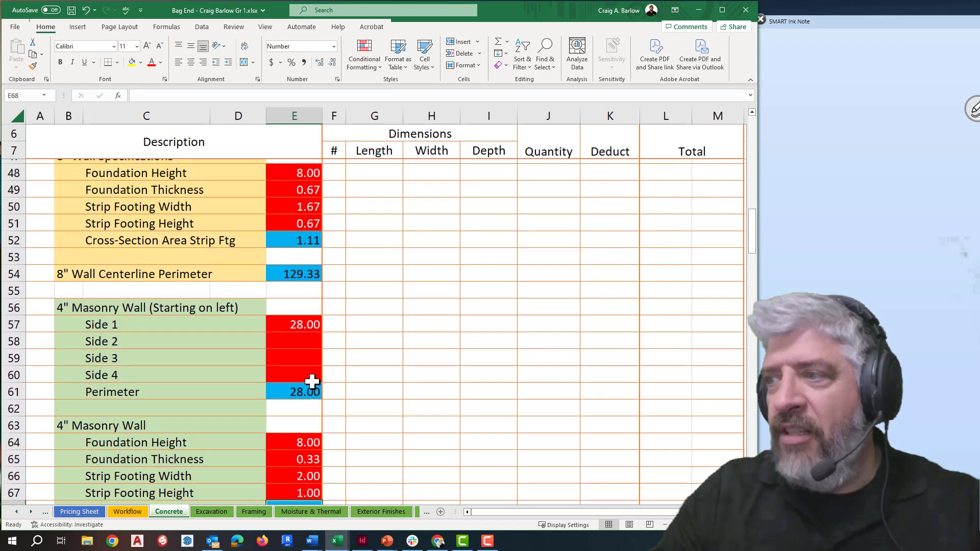
pyautogui.scroll(-1, 313, 378)
pyautogui.scroll(1, 309, 291)
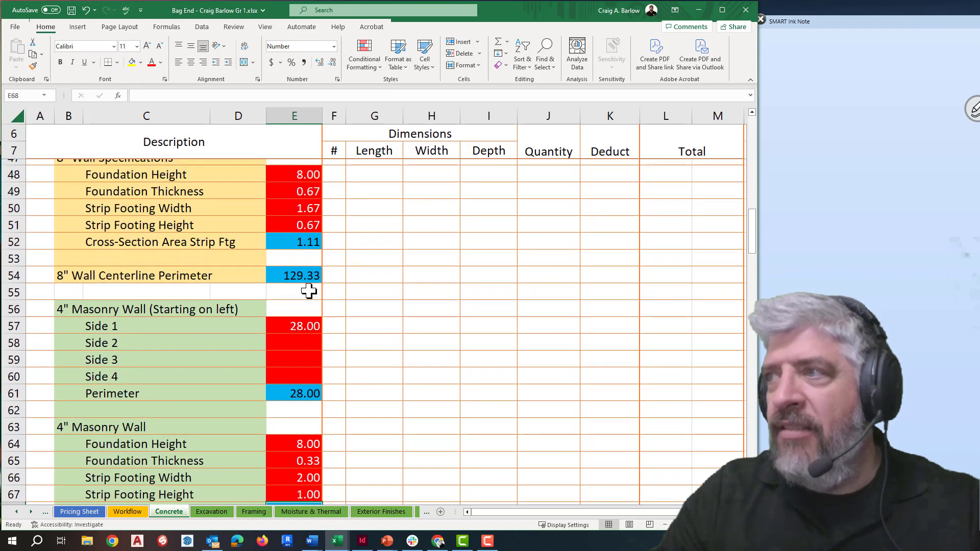
pyautogui.click(300, 244)
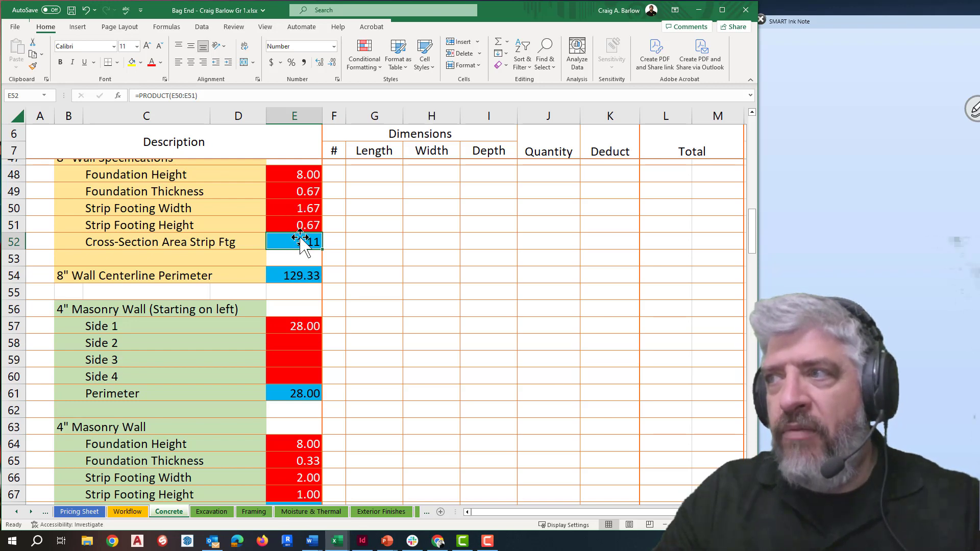
pyautogui.doubleClick(300, 237)
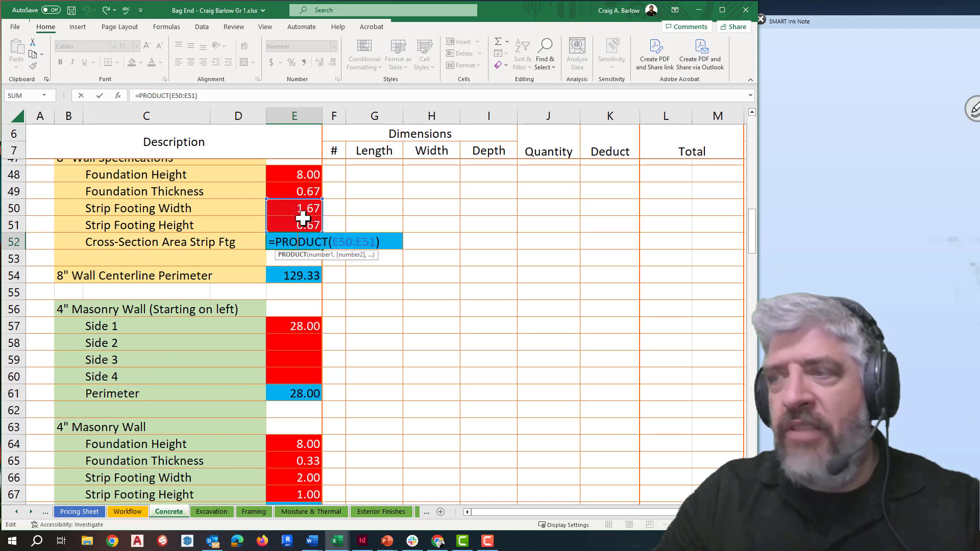
pyautogui.press('Escape')
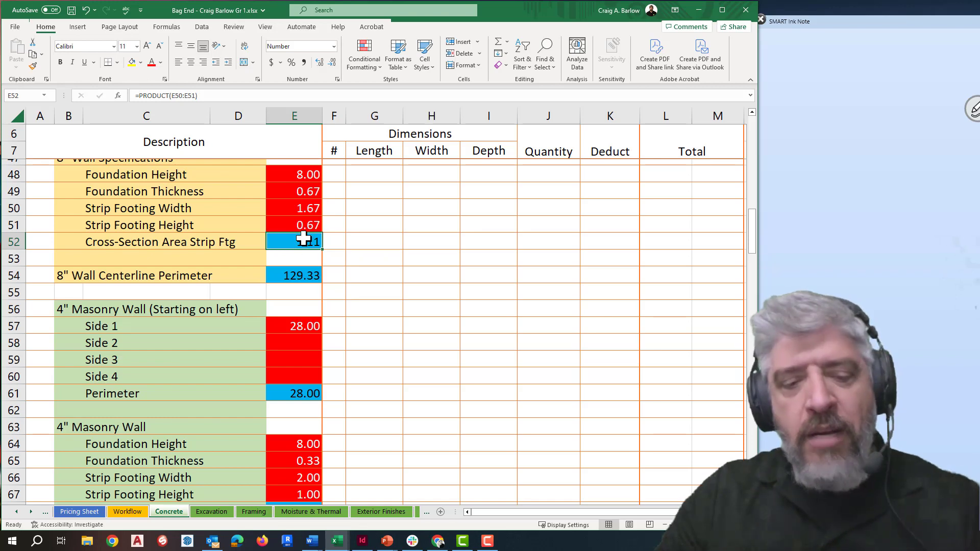
pyautogui.hotkey('ctrl', 'c')
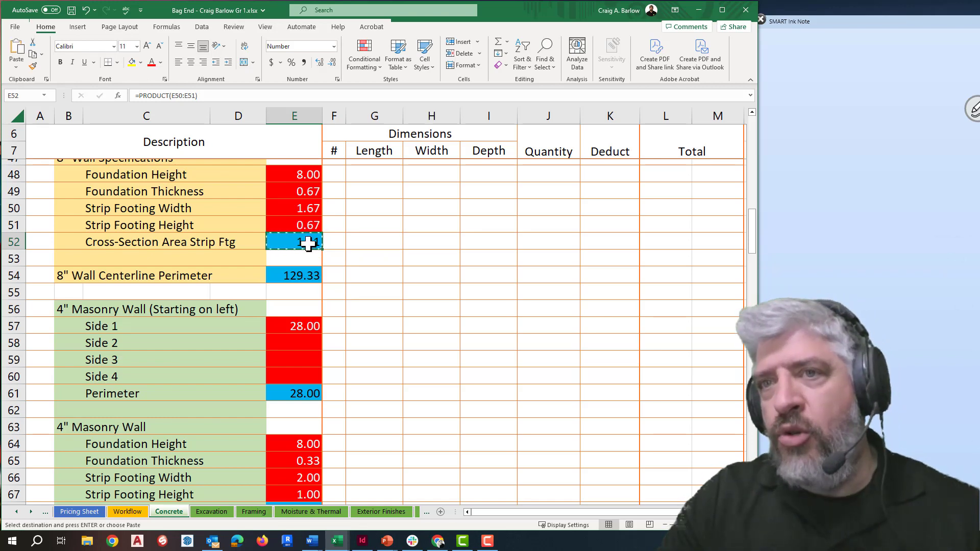
pyautogui.scroll(-4, 314, 265)
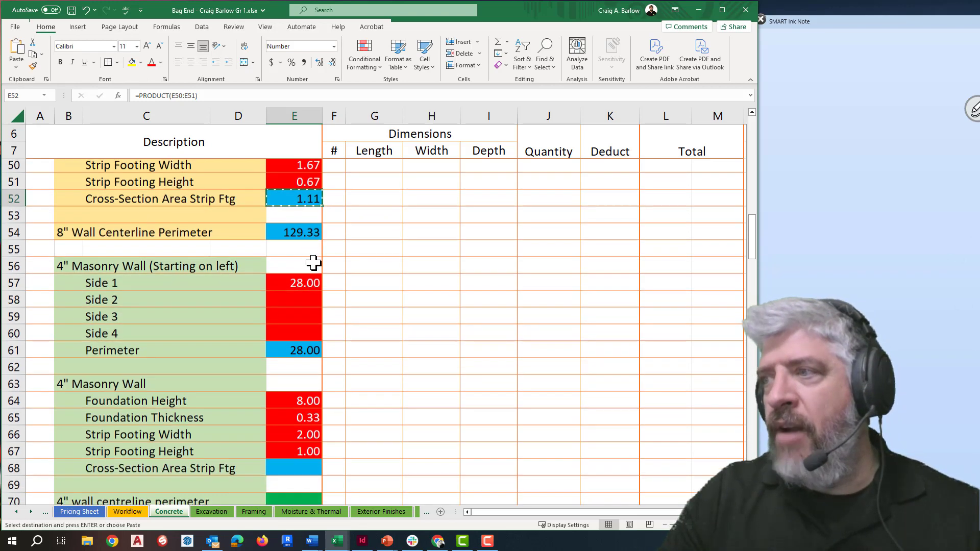
pyautogui.click(308, 308)
pyautogui.hotkey('ctrl', 'v')
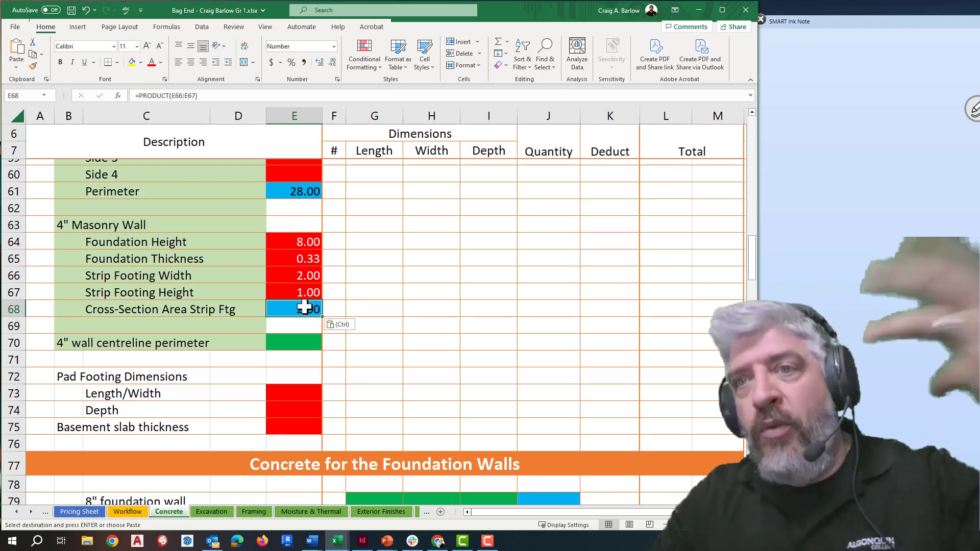
# Compare which cells the Cross-Section Area Strip Ftg formulas multiply for the 8" wall and the 4" Masonry Wall
pyautogui.scroll(3, 317, 281)
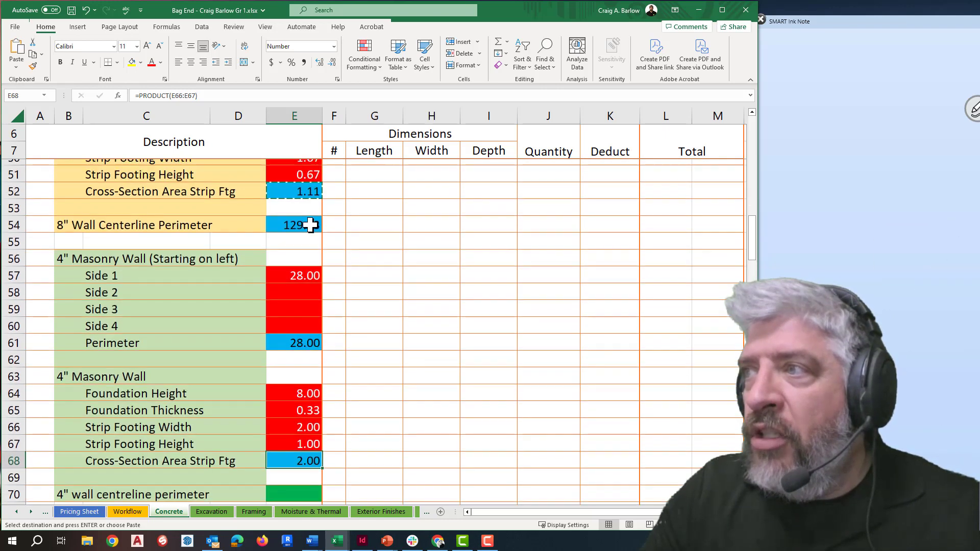
pyautogui.doubleClick(308, 192)
pyautogui.scroll(1, 308, 192)
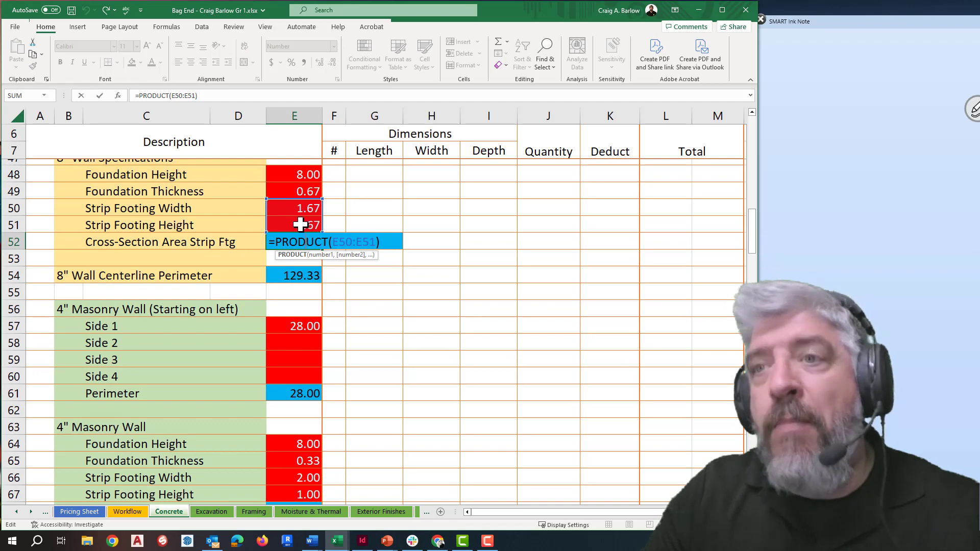
pyautogui.hotkey('ctrl', 'Return')
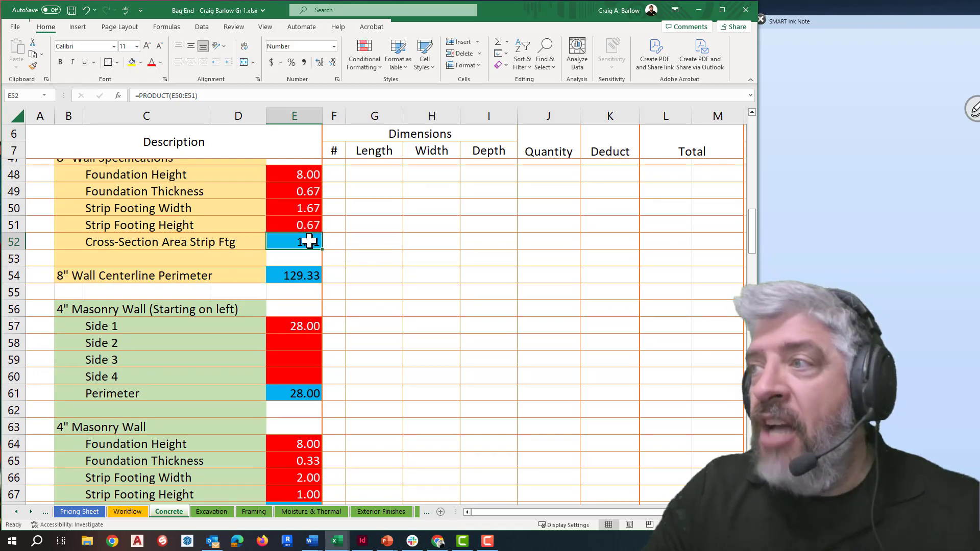
pyautogui.scroll(-2, 344, 306)
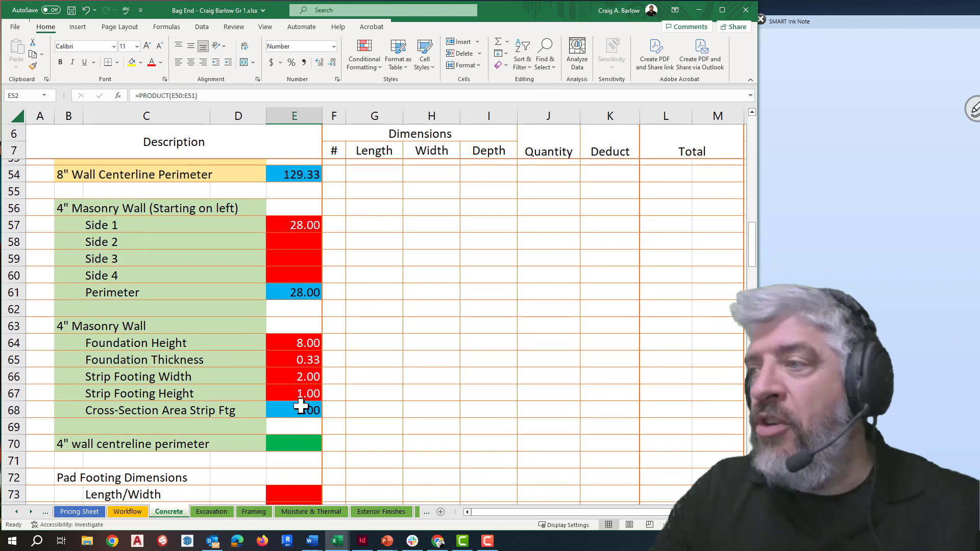
pyautogui.doubleClick(299, 410)
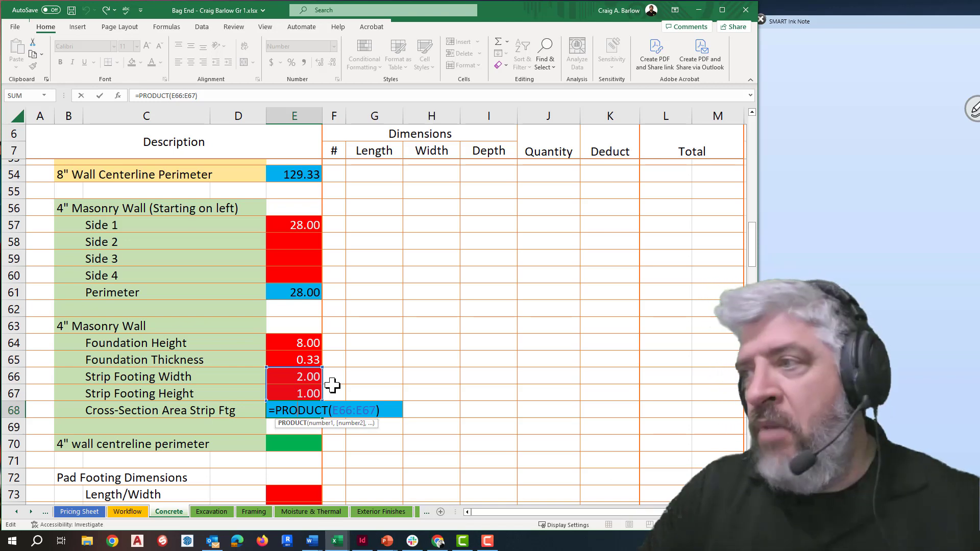
pyautogui.click(363, 386)
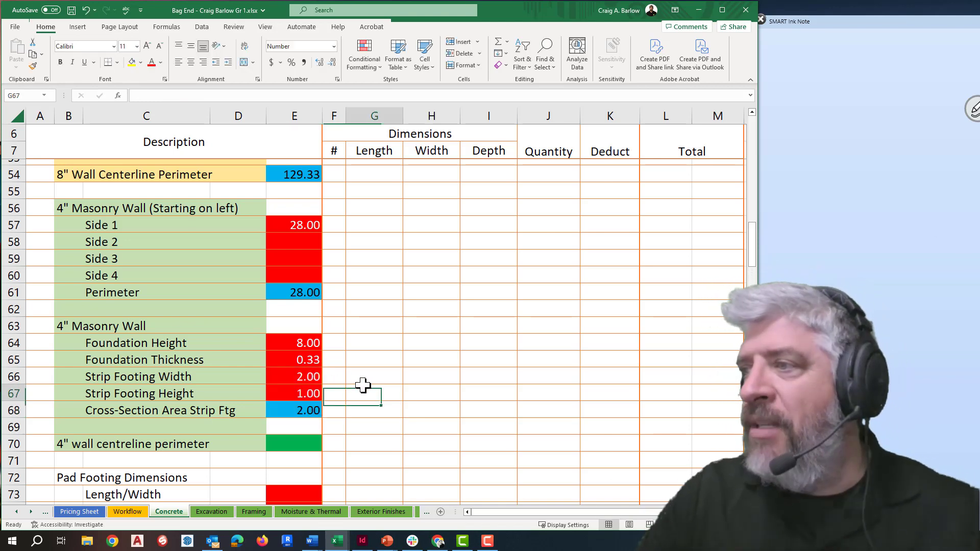
pyautogui.click(305, 411)
pyautogui.doubleClick(305, 412)
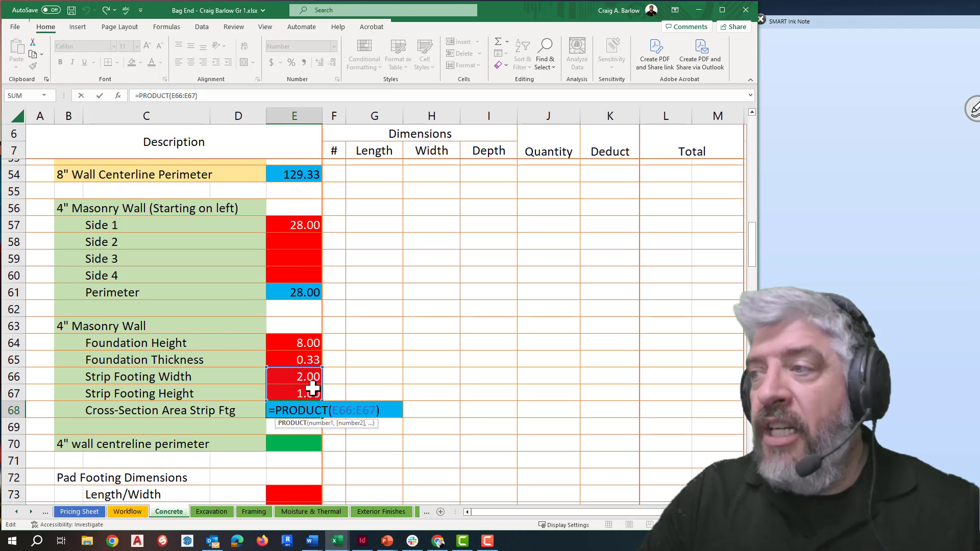
pyautogui.press('Escape')
pyautogui.click(360, 413)
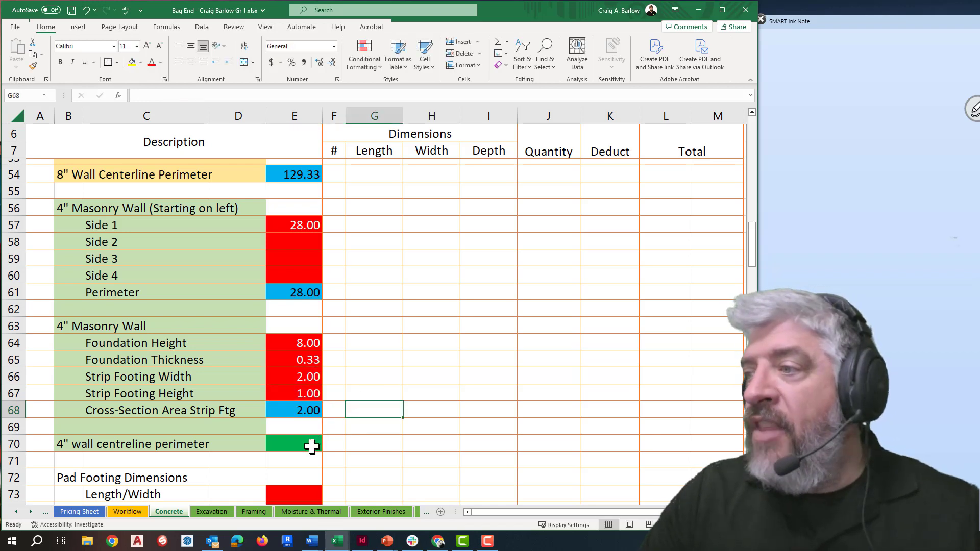
pyautogui.click(312, 444)
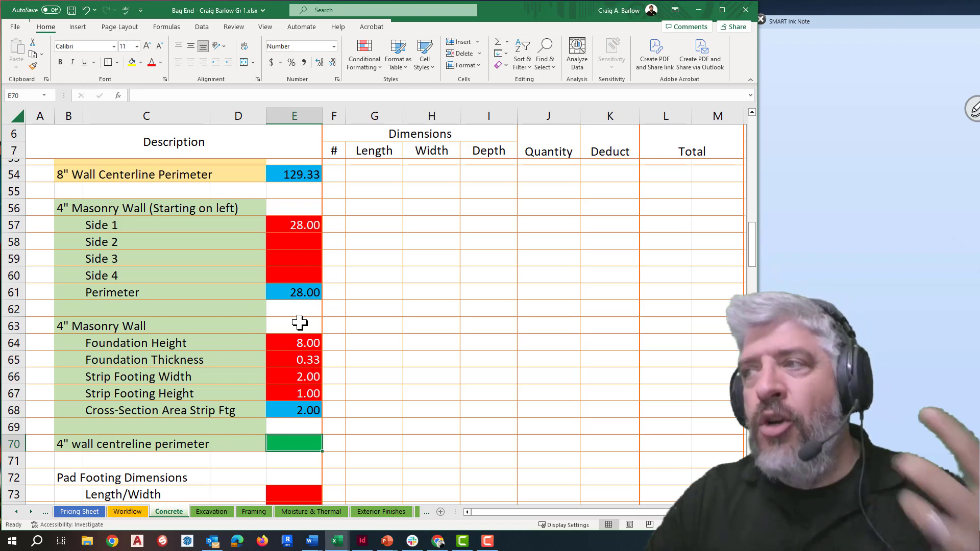
pyautogui.write('=')
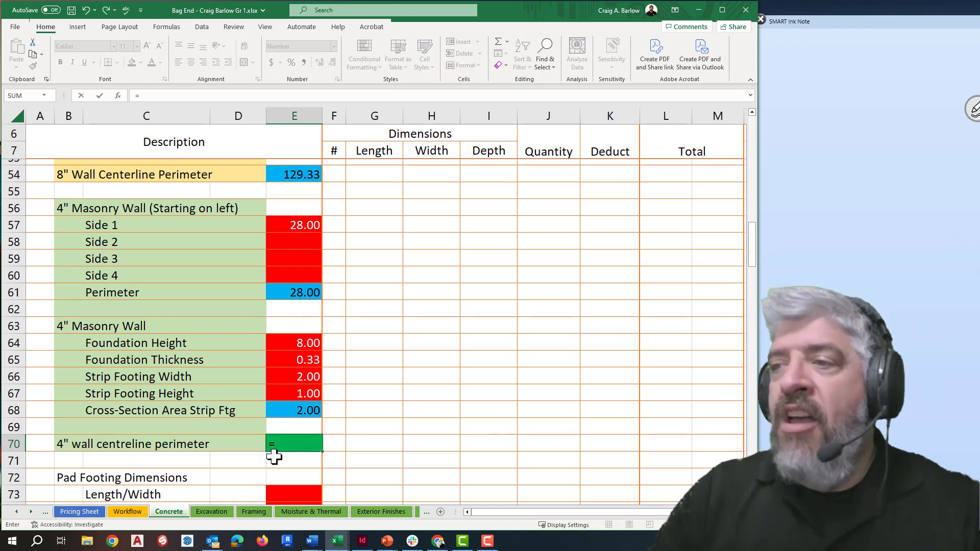
pyautogui.click(303, 297)
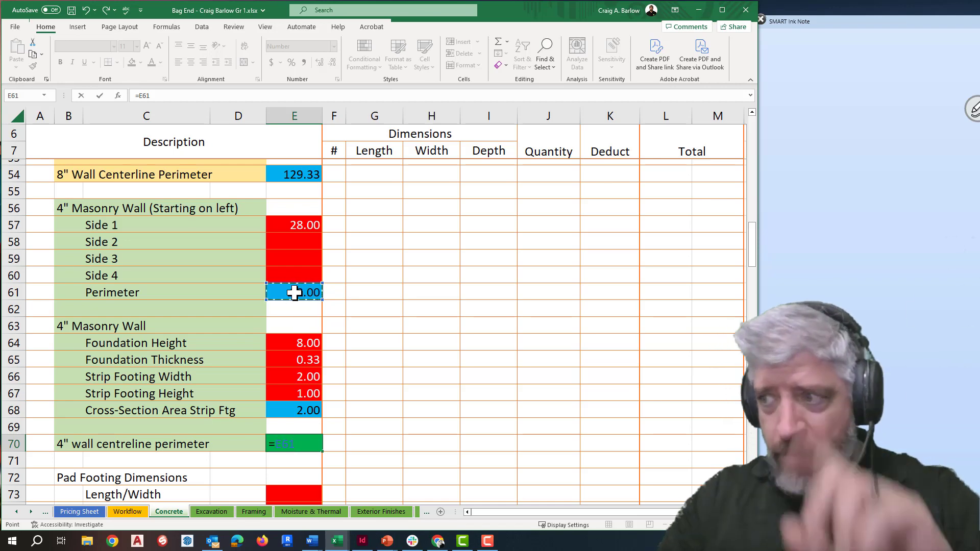
pyautogui.press('Escape')
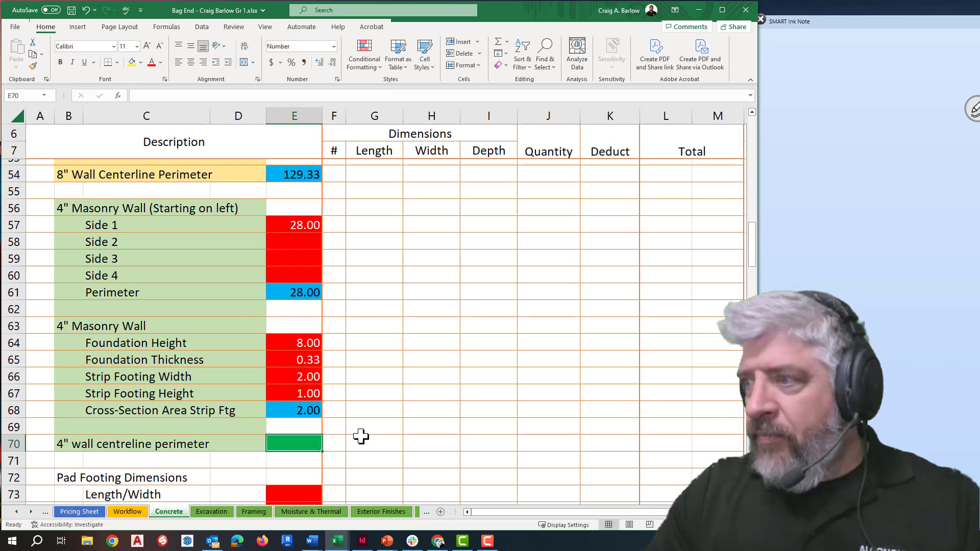
# Try copying the 4" Masonry Wall's Perimeter formula into the 4" wall centreline perimeter cell, and undo the paste
pyautogui.click(362, 443)
pyautogui.click(312, 445)
pyautogui.click(304, 293)
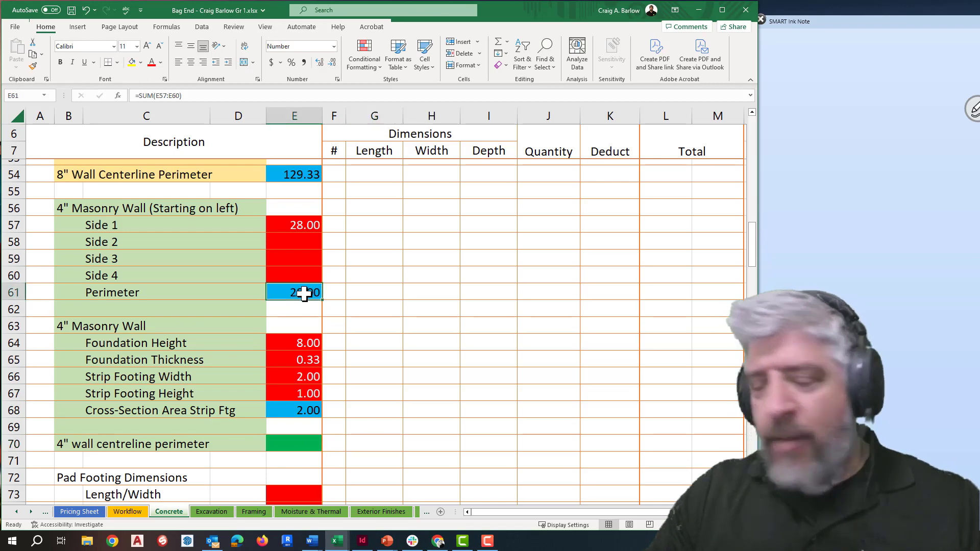
pyautogui.hotkey('ctrl', 'c')
pyautogui.click(305, 444)
pyautogui.hotkey('ctrl', 'v')
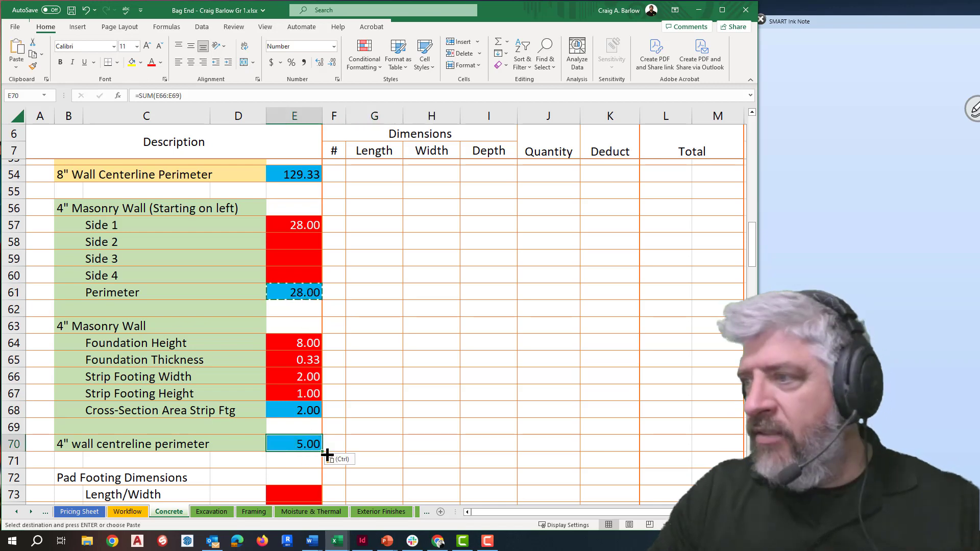
pyautogui.click(356, 446)
pyautogui.click(304, 444)
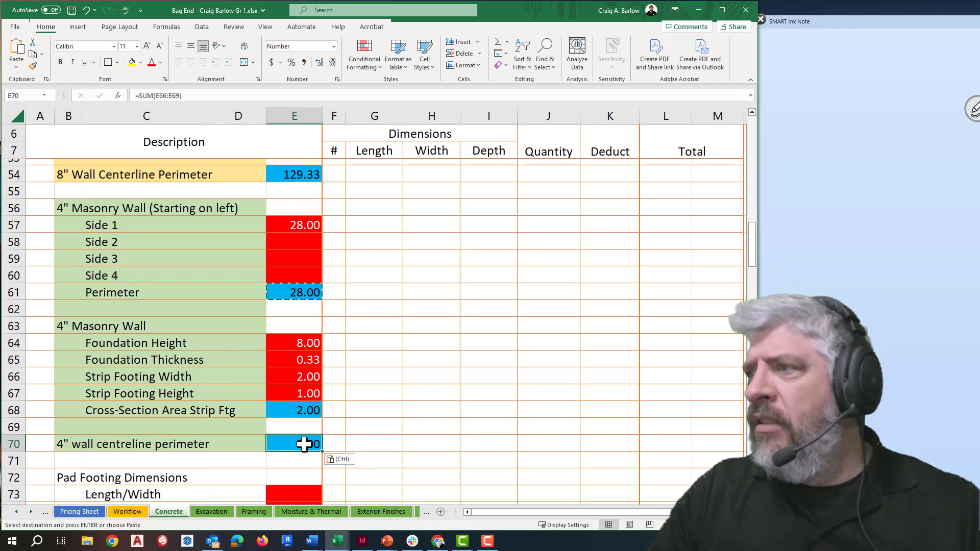
pyautogui.click(339, 398)
pyautogui.hotkey('ctrl', 'z')
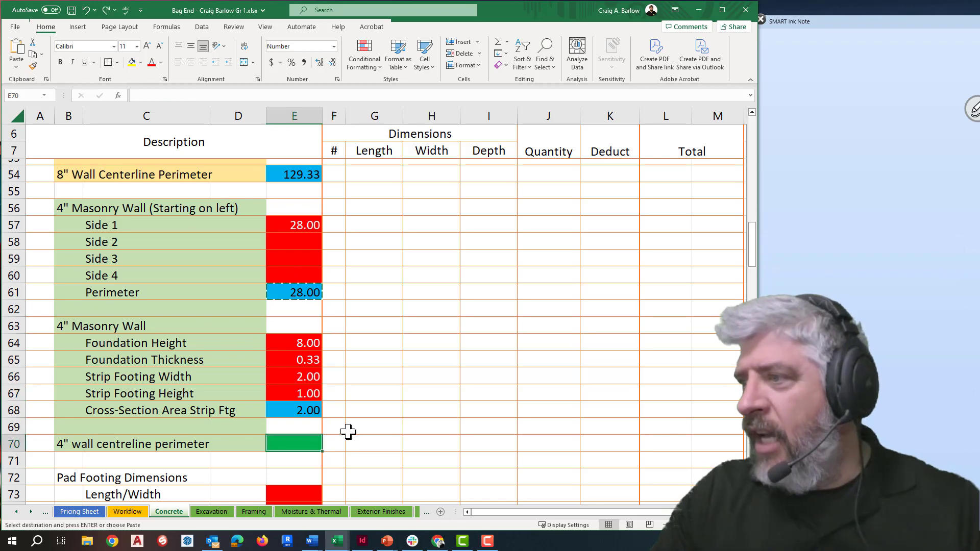
pyautogui.click(348, 431)
# Try copying the 4" Masonry Wall's Side 1 value into the 4" wall centreline perimeter cell
pyautogui.click(301, 224)
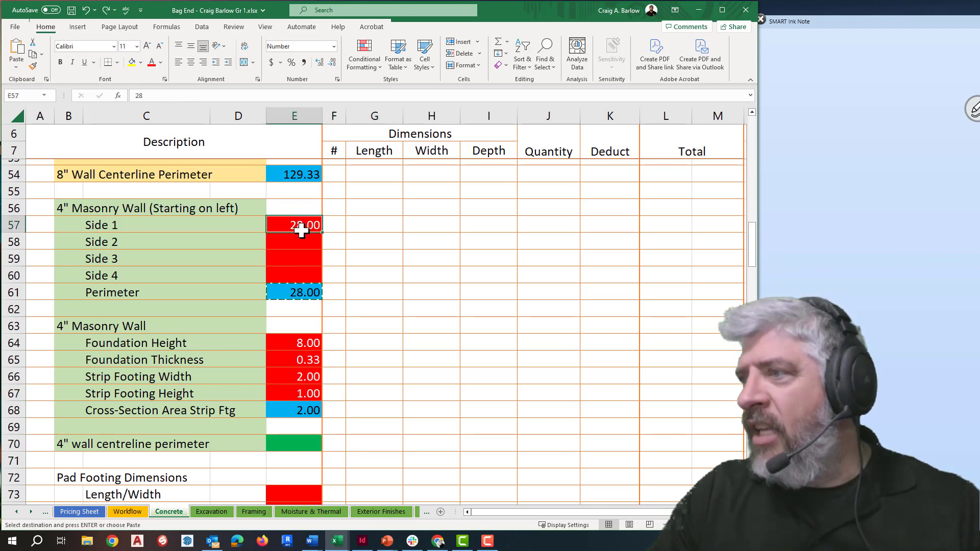
pyautogui.click(306, 444)
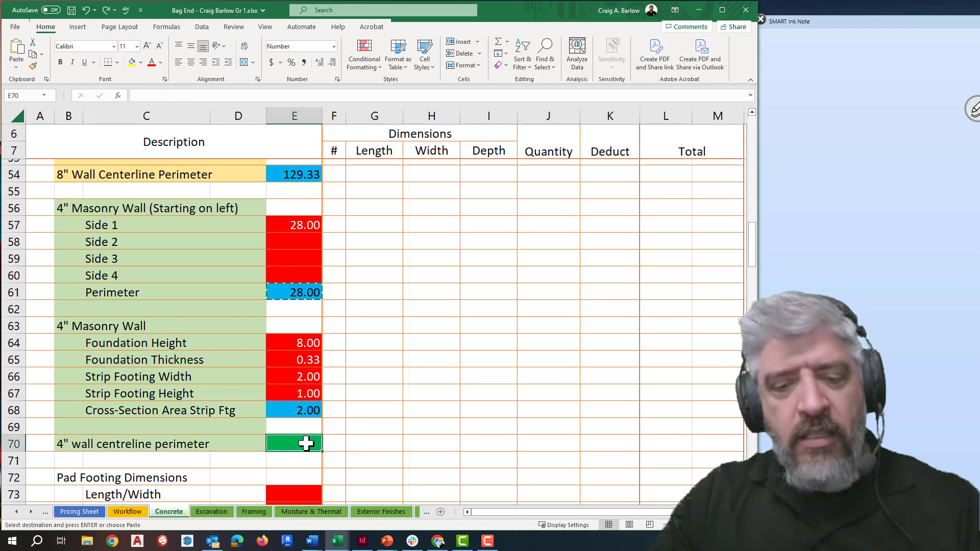
pyautogui.click(305, 226)
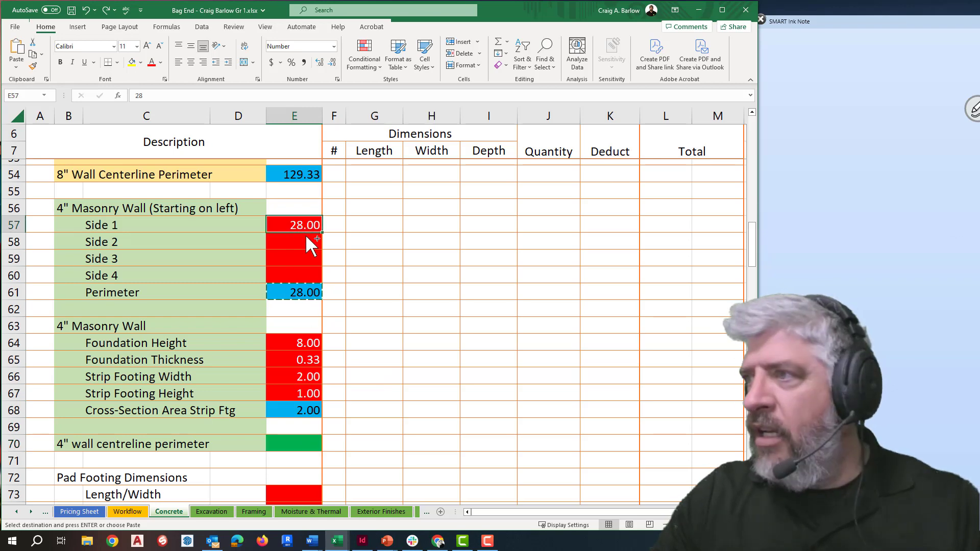
pyautogui.click(310, 447)
pyautogui.hotkey('ctrl', 'v')
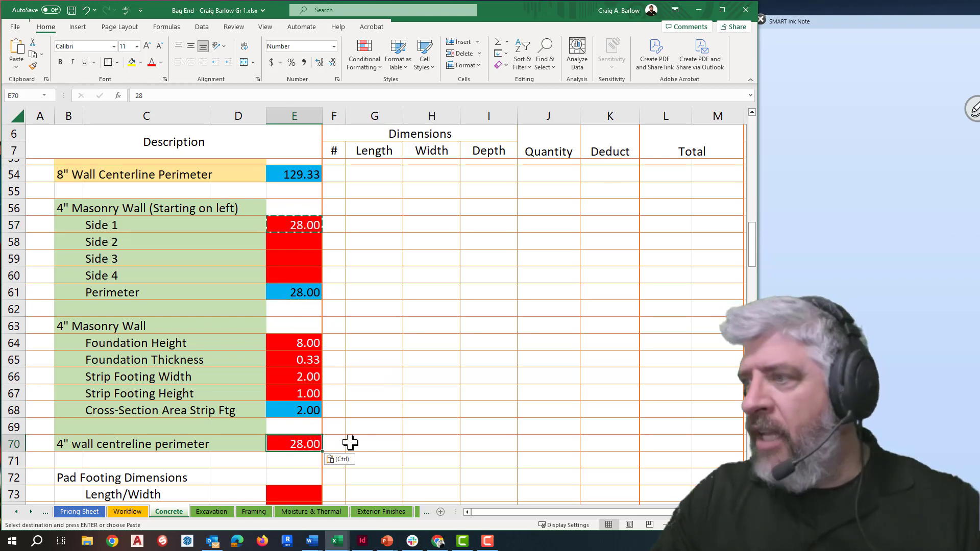
pyautogui.click(370, 433)
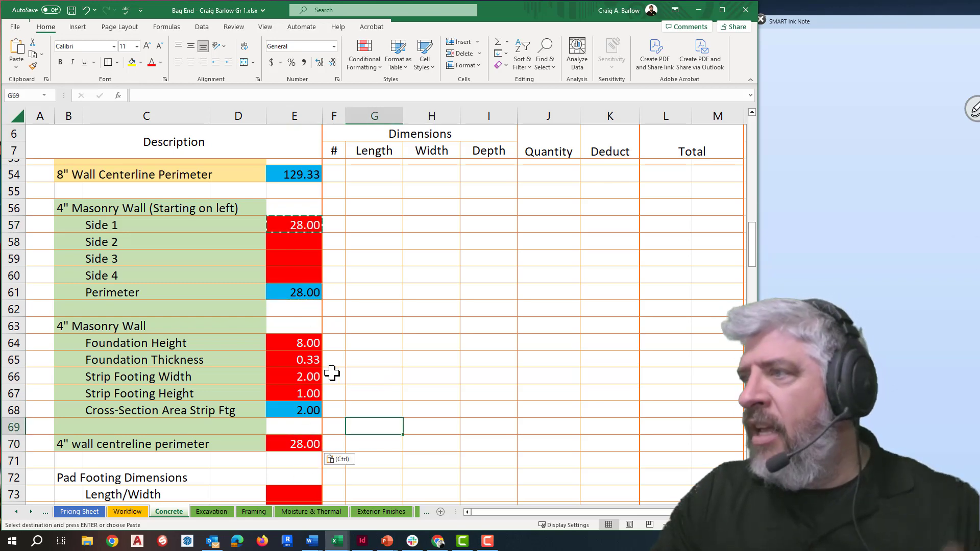
# Test the pasted centreline perimeter by setting Side 1 to 30, and undo both the test value and the paste
pyautogui.click(304, 227)
pyautogui.write('30')
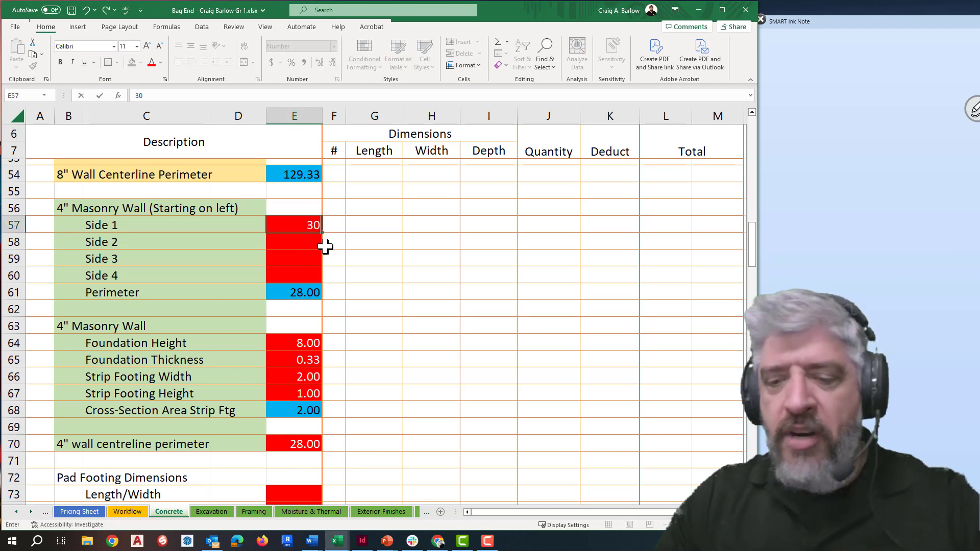
pyautogui.press('Return')
pyautogui.click(305, 444)
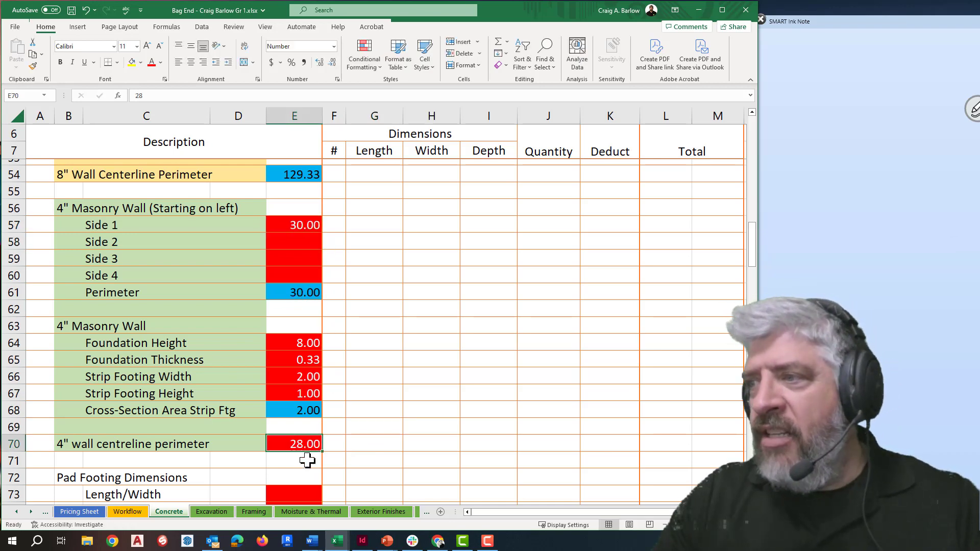
pyautogui.hotkey('ctrl', 'z')
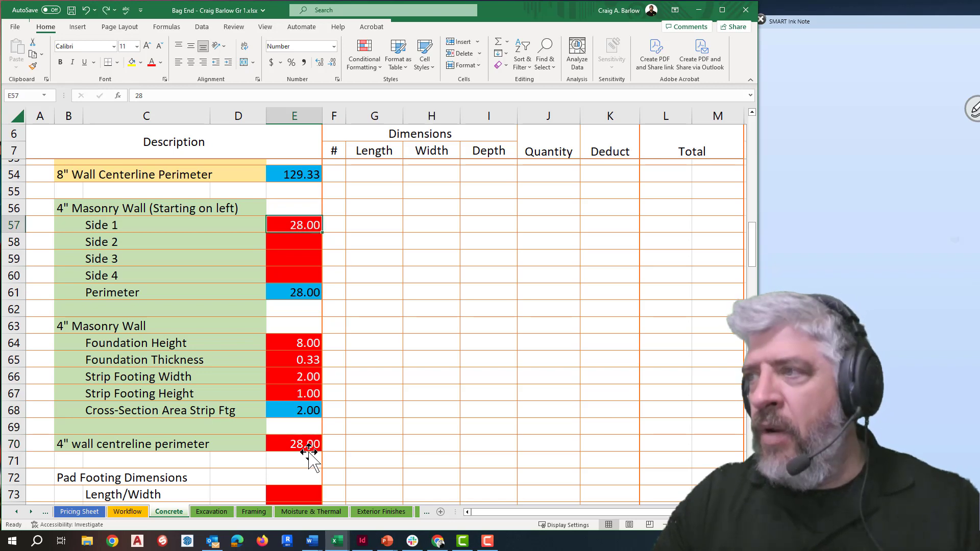
pyautogui.hotkey('ctrl', 'z')
pyautogui.click(336, 442)
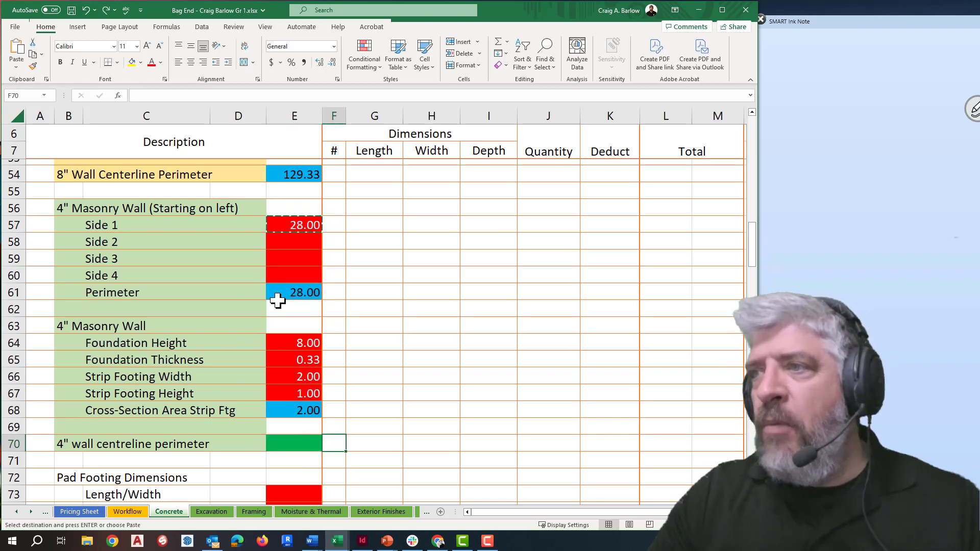
# Link the 4" wall centreline perimeter to the 4" Masonry Wall's Perimeter with =E61
pyautogui.click(292, 445)
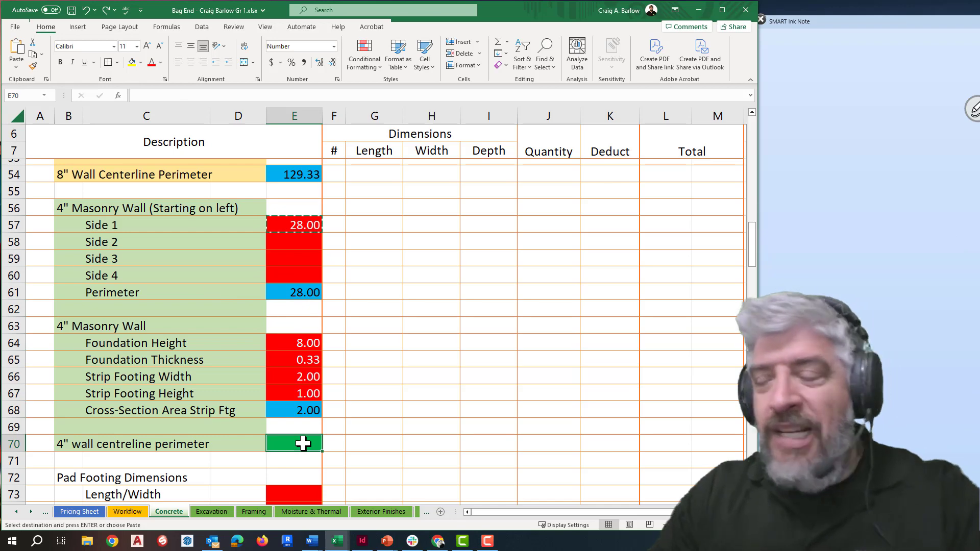
pyautogui.write('=')
pyautogui.click(304, 295)
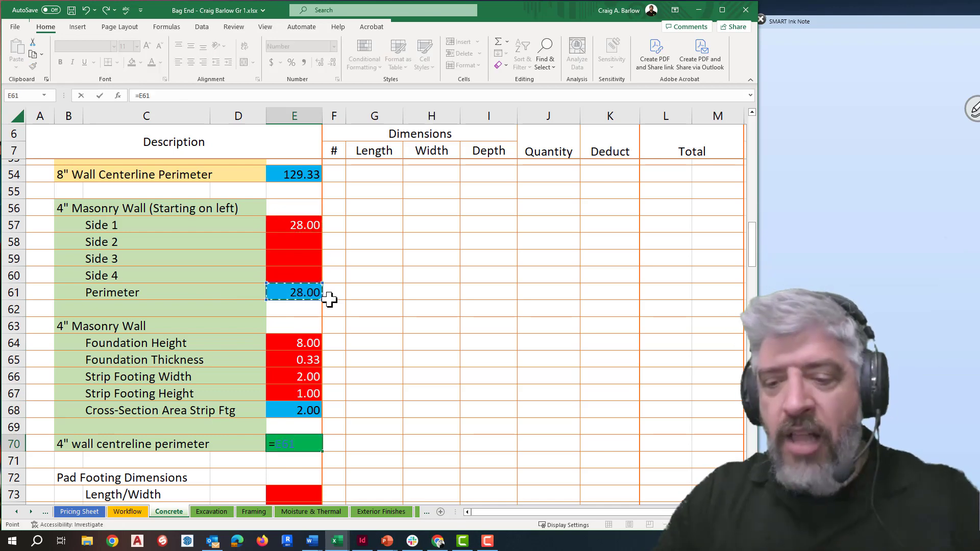
pyautogui.press('Return')
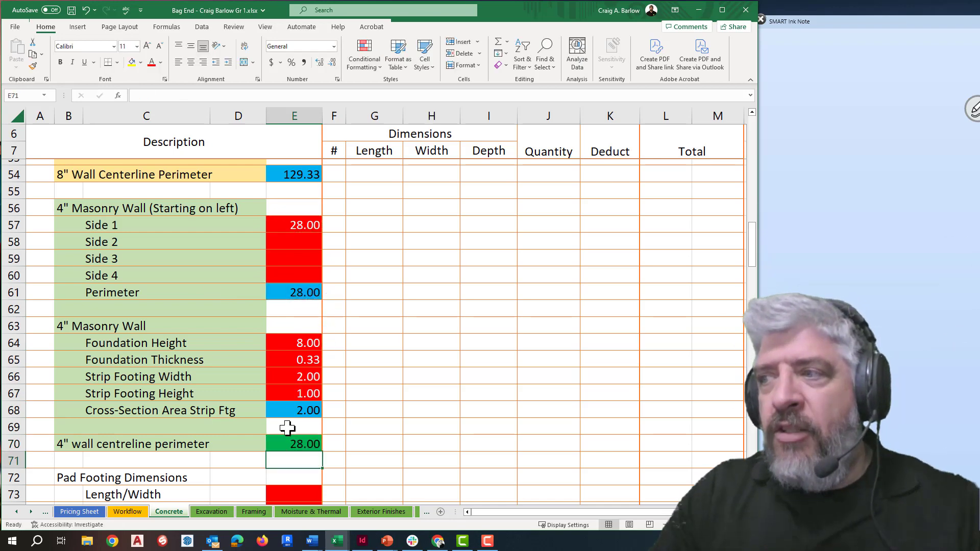
# Set the 4" Masonry Wall's Side 1 to 30 as a test and check the Perimeter and centreline perimeter cells
pyautogui.click(308, 292)
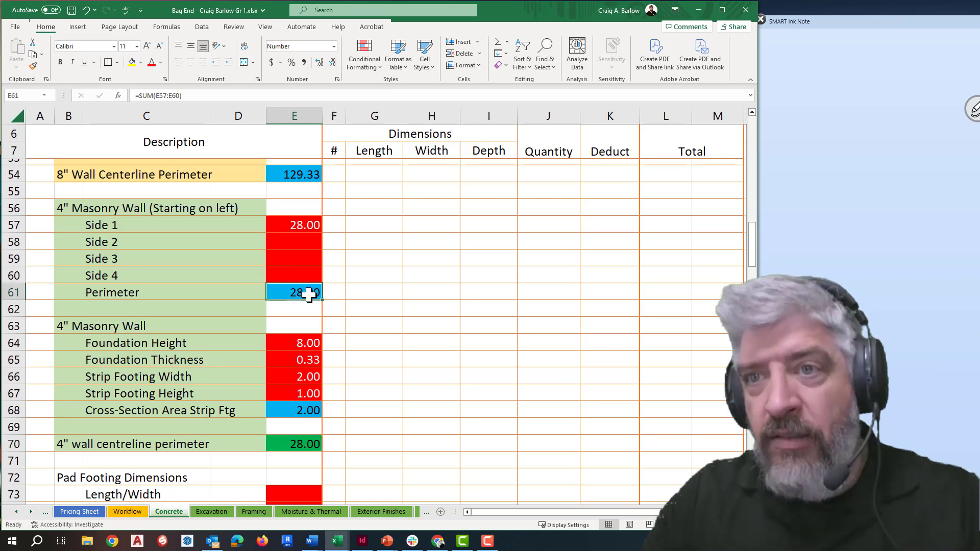
pyautogui.click(302, 222)
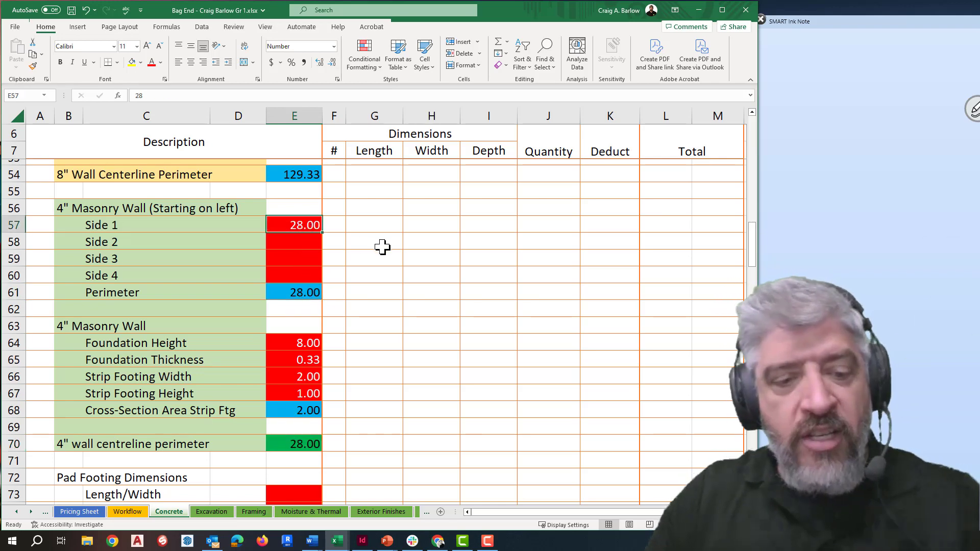
pyautogui.write('30')
pyautogui.press('Return')
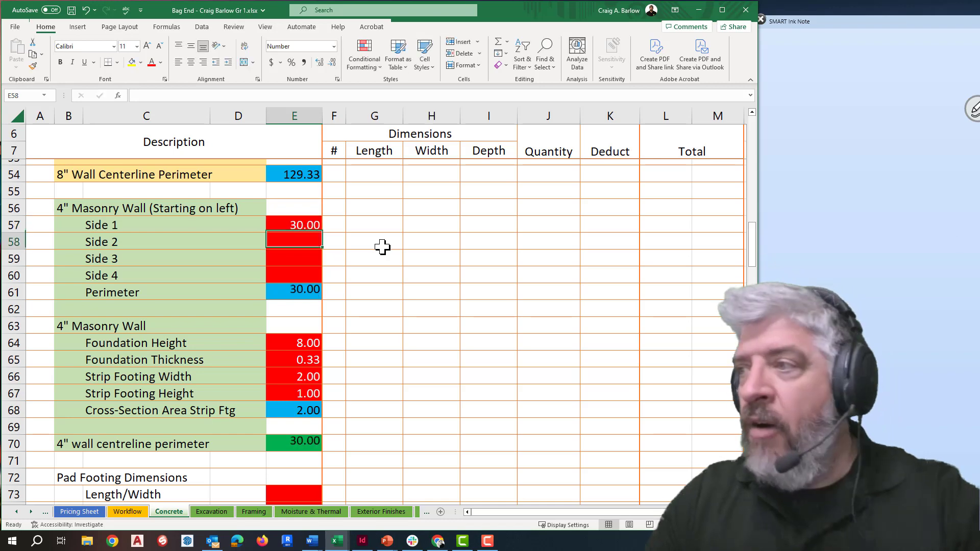
pyautogui.click(295, 293)
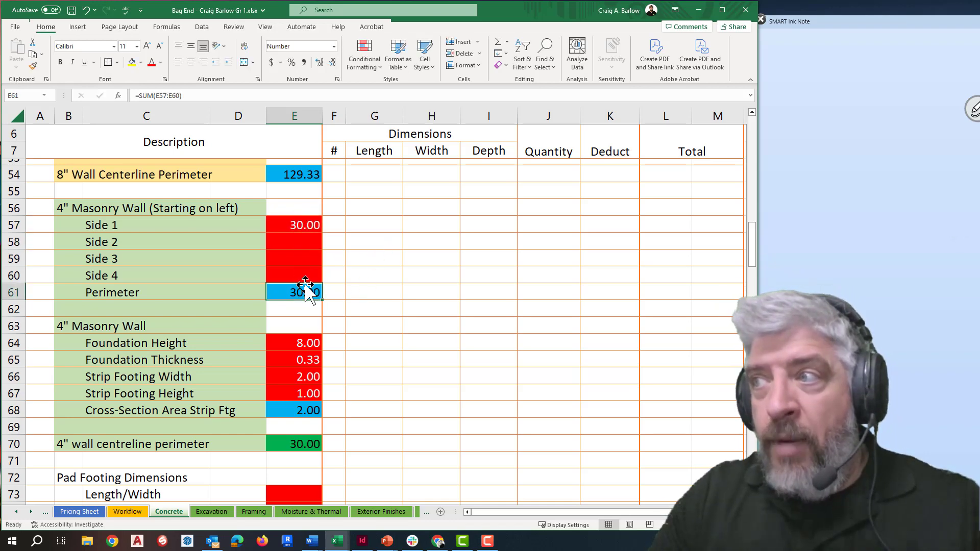
pyautogui.click(303, 446)
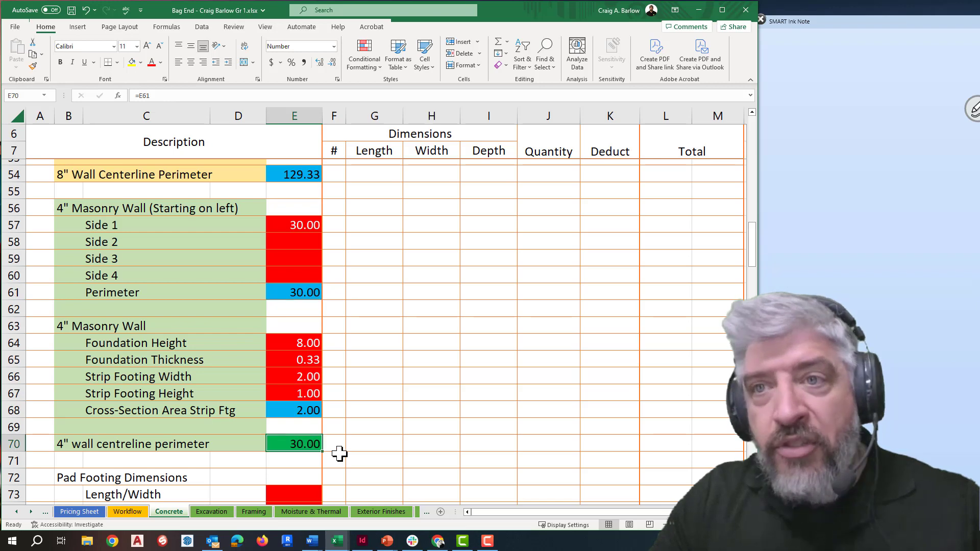
# Enter test lengths of 4 for Side 2, 4 for Side 3 and 12 for Side 4, and check the centreline perimeter
pyautogui.click(295, 243)
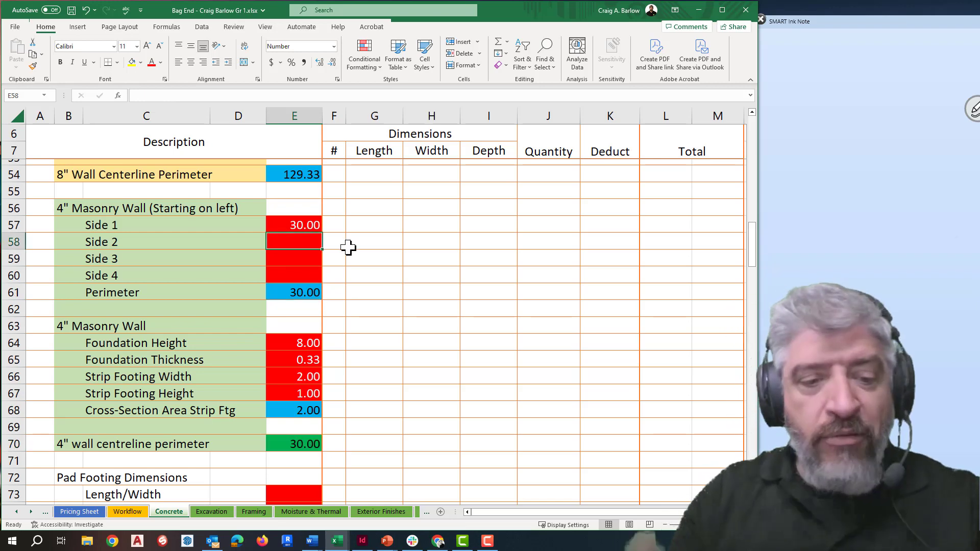
pyautogui.write('4')
pyautogui.press('Return')
pyautogui.write('4')
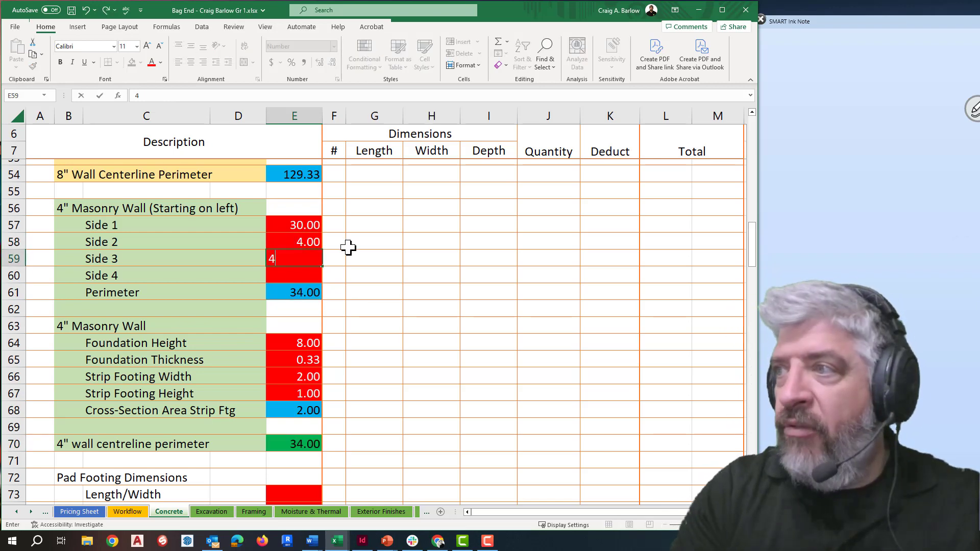
pyautogui.press('Return')
pyautogui.write('12')
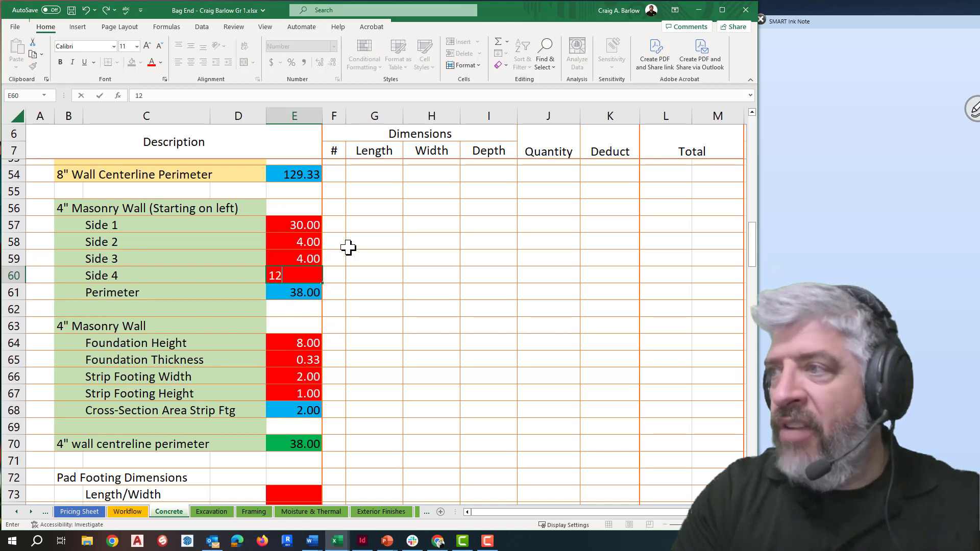
pyautogui.press('Return')
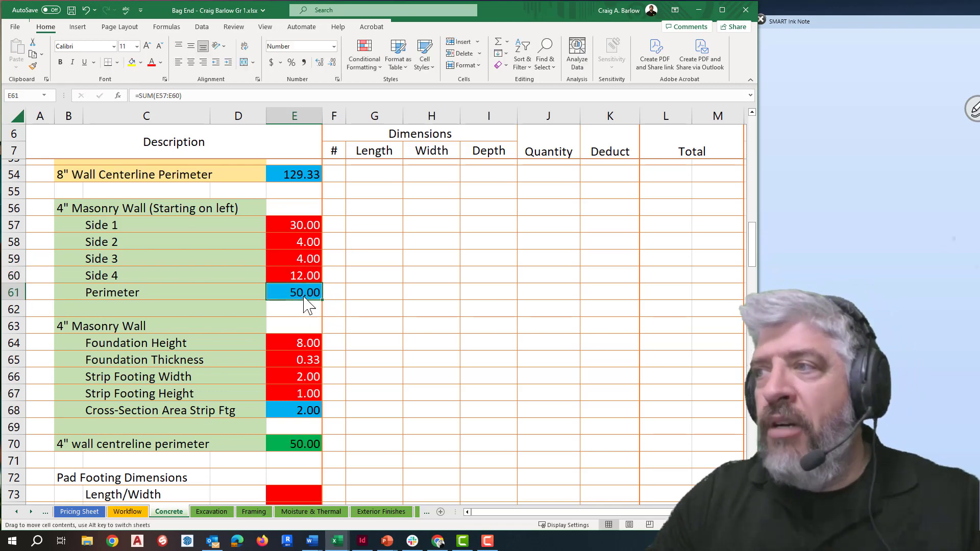
pyautogui.click(305, 443)
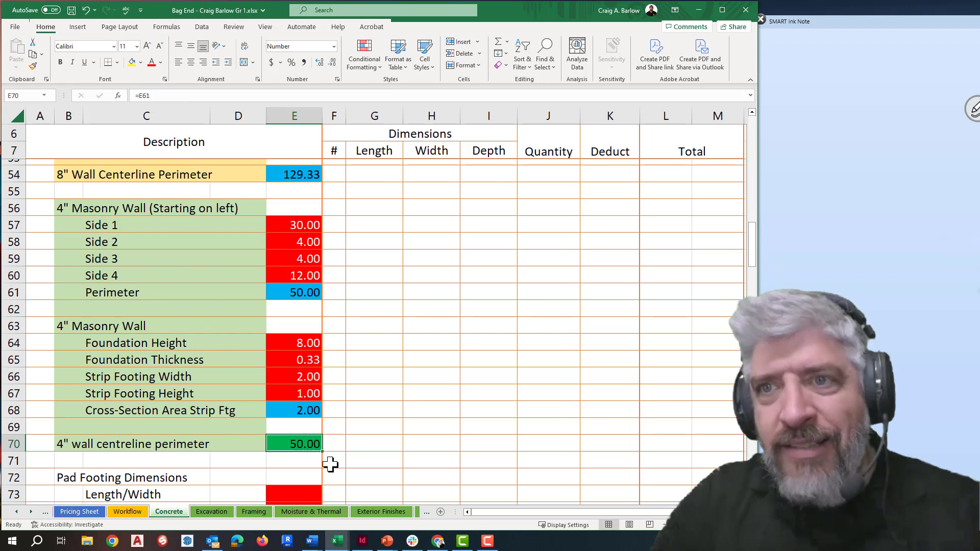
# Undo the test entries for Side 1 through Side 4 of the 4" Masonry Wall
pyautogui.hotkey('ctrl', 'z')
pyautogui.hotkey('ctrl', 'z')
pyautogui.hotkey('ctrl', 'z')
pyautogui.hotkey('ctrl', 'z')
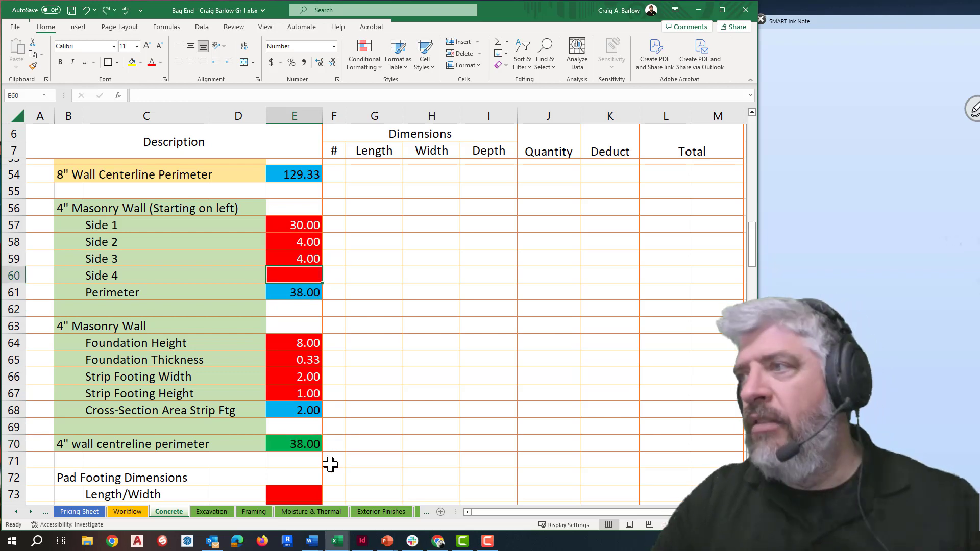
pyautogui.click(352, 438)
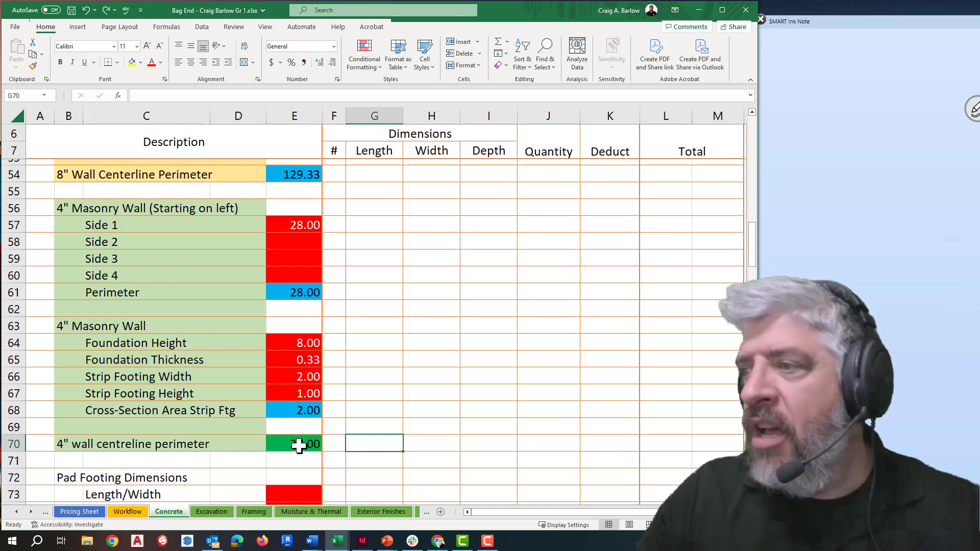
# Delete the Basement slab thickness row below the Pad Footing Dimensions
pyautogui.scroll(-2, 298, 445)
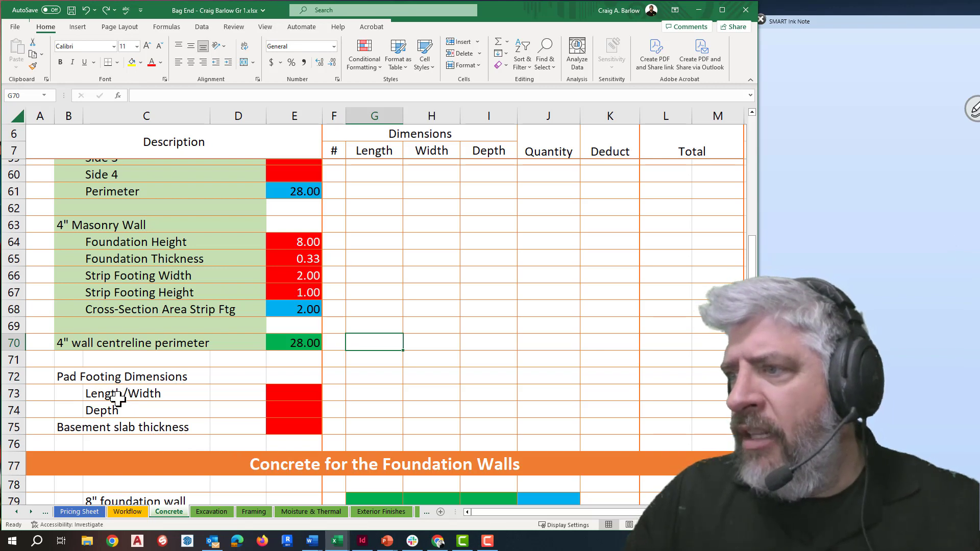
pyautogui.rightClick(12, 427)
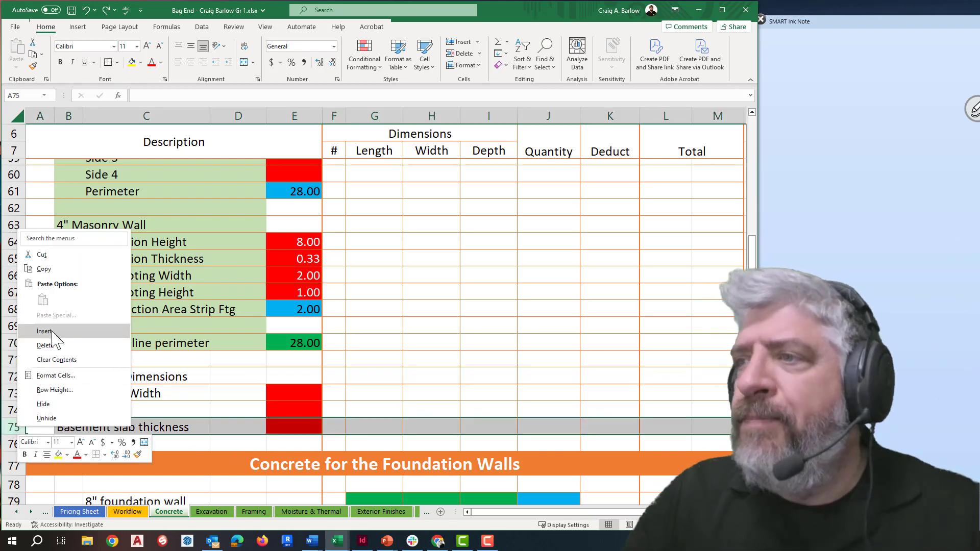
pyautogui.click(54, 346)
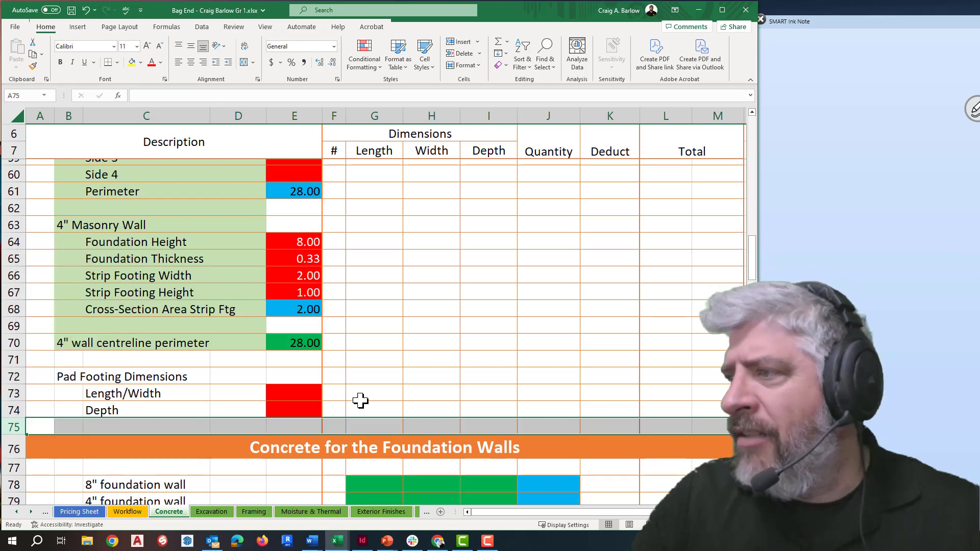
# Enter the Pad Footing Dimensions: =20/12 for Length/Width and =8/12 for Depth
pyautogui.click(361, 397)
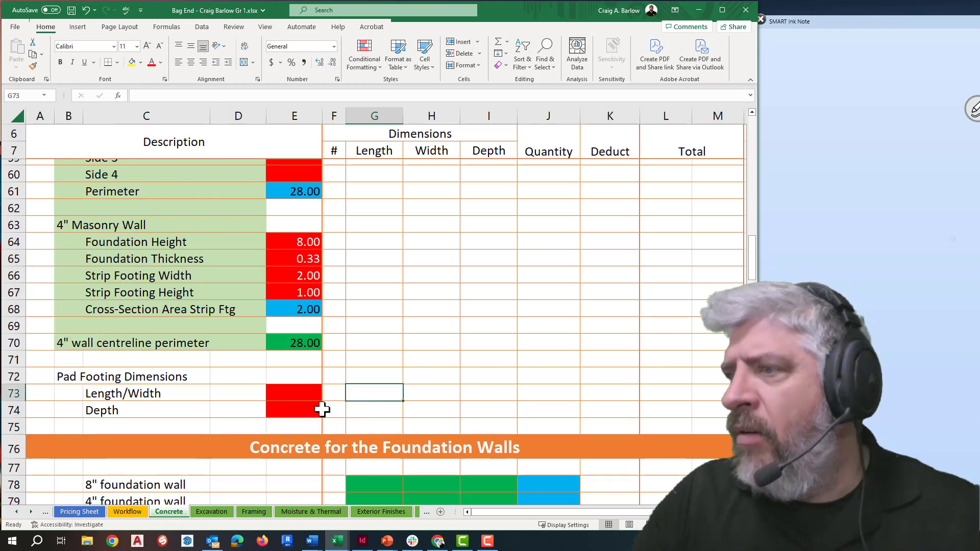
pyautogui.click(299, 392)
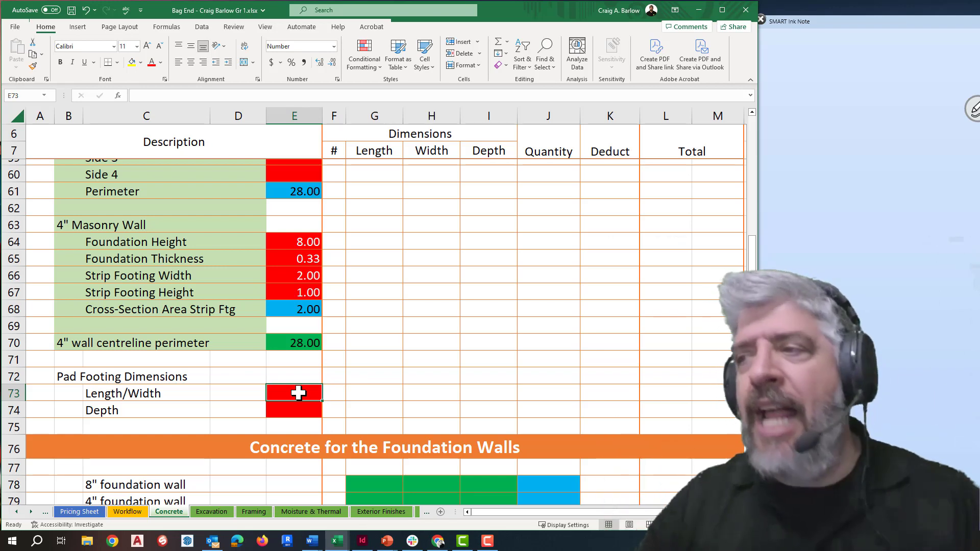
pyautogui.write('=')
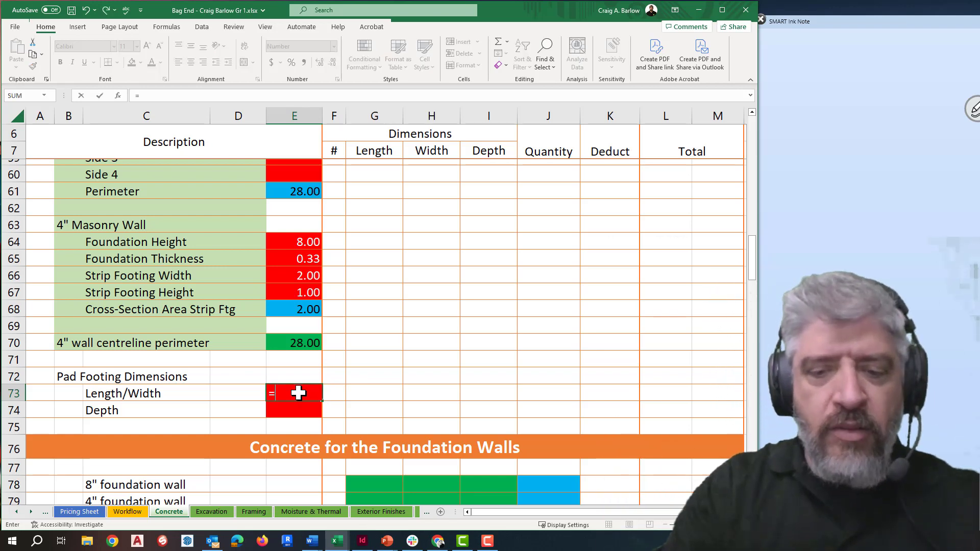
pyautogui.write('20/12')
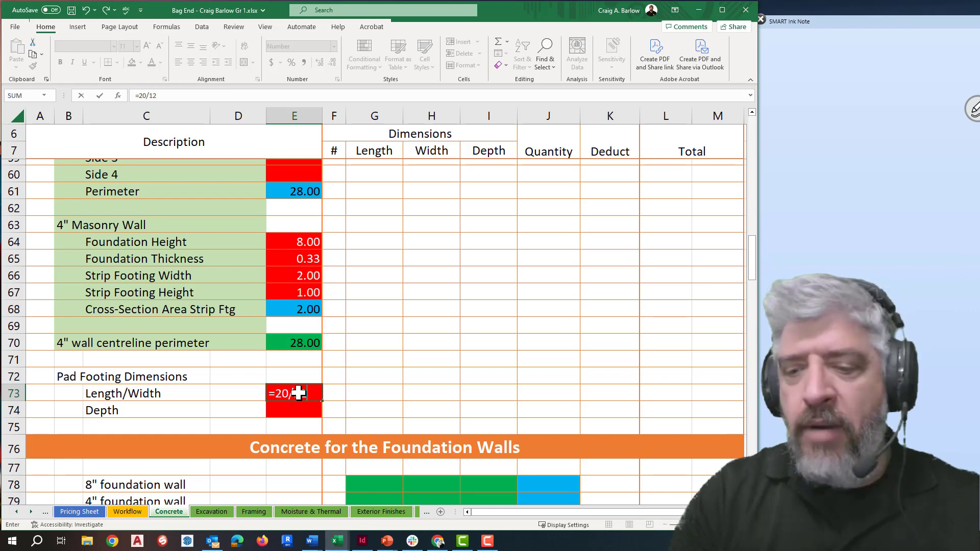
pyautogui.press('Return')
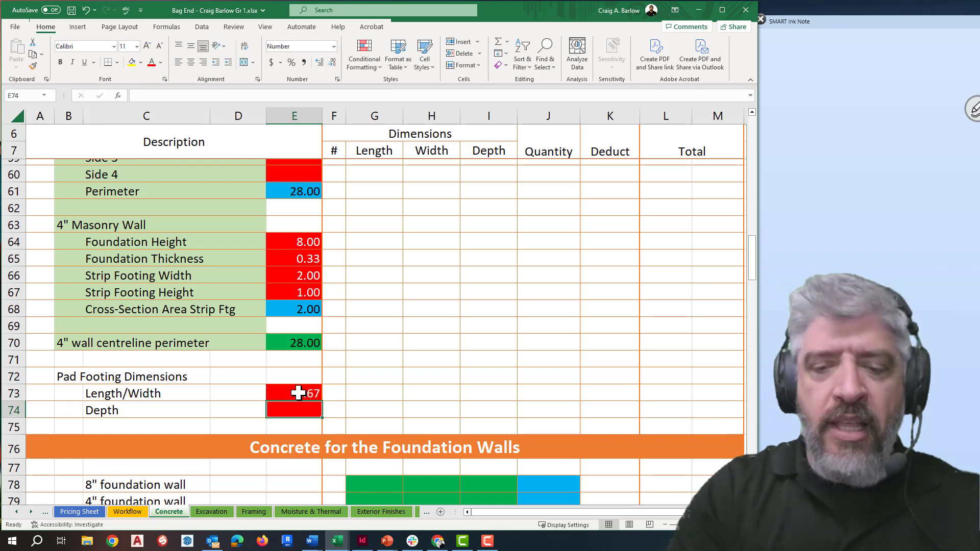
pyautogui.write('=8/12')
pyautogui.press('Return')
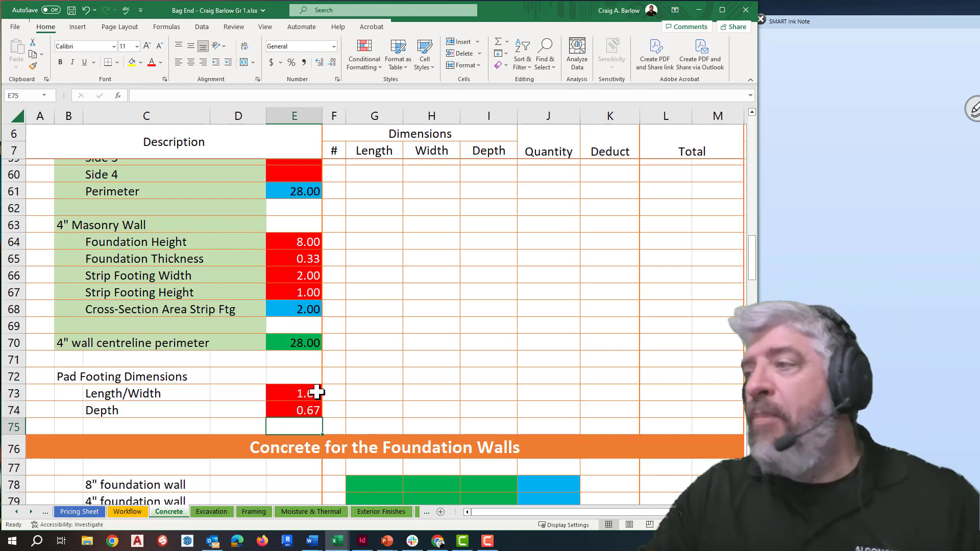
# Link the 8" foundation wall's Length in G78 to the 8" Wall Centerline Perimeter in E54
pyautogui.scroll(5, 317, 393)
pyautogui.scroll(8, 317, 393)
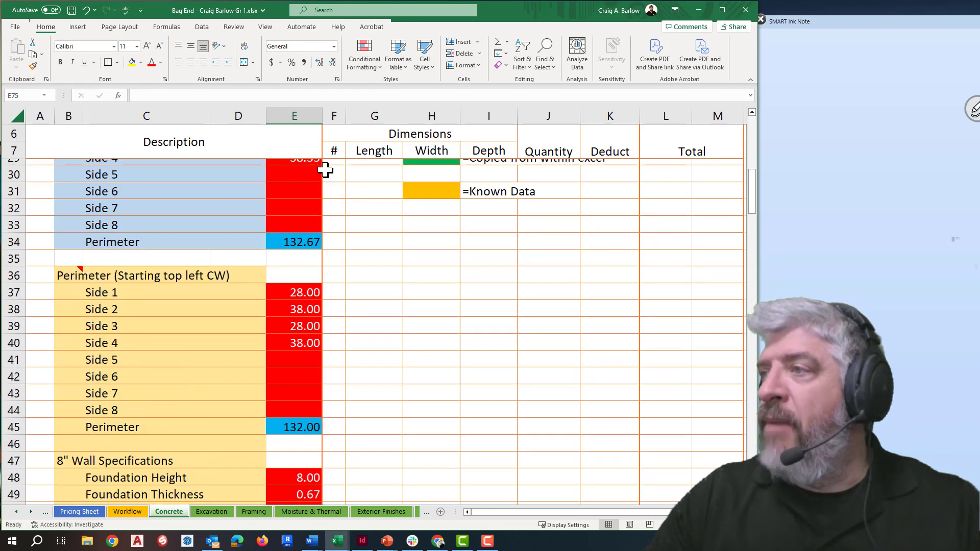
pyautogui.scroll(-16, 310, 281)
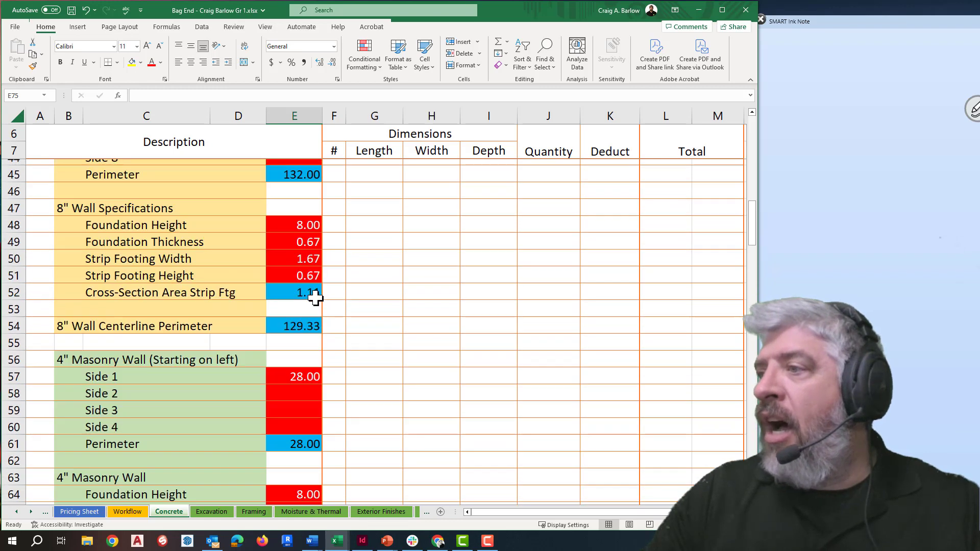
pyautogui.scroll(-2, 314, 298)
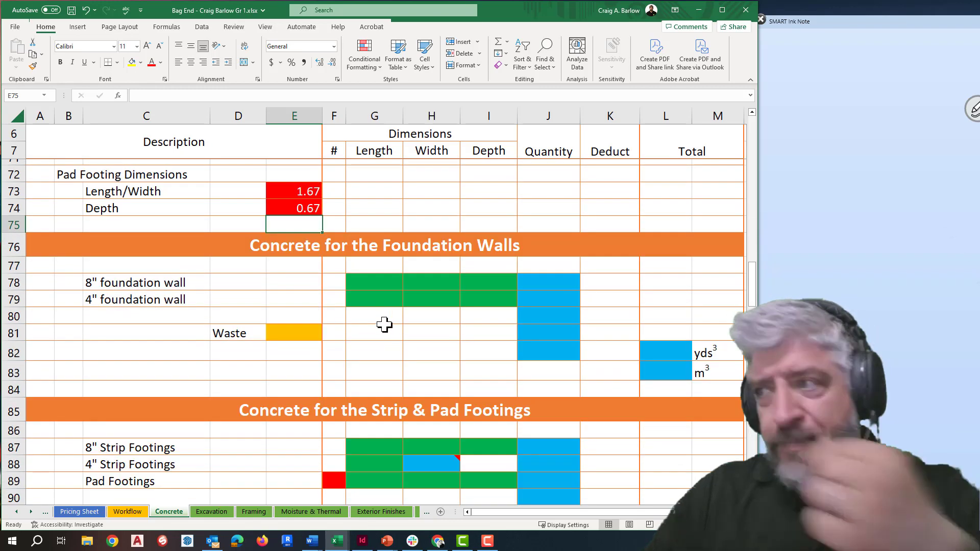
pyautogui.click(376, 281)
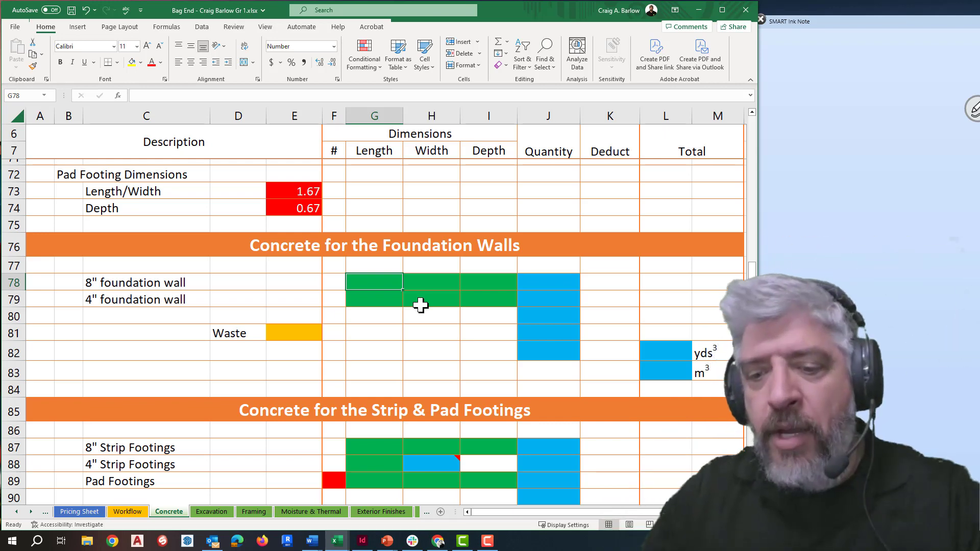
pyautogui.write('=')
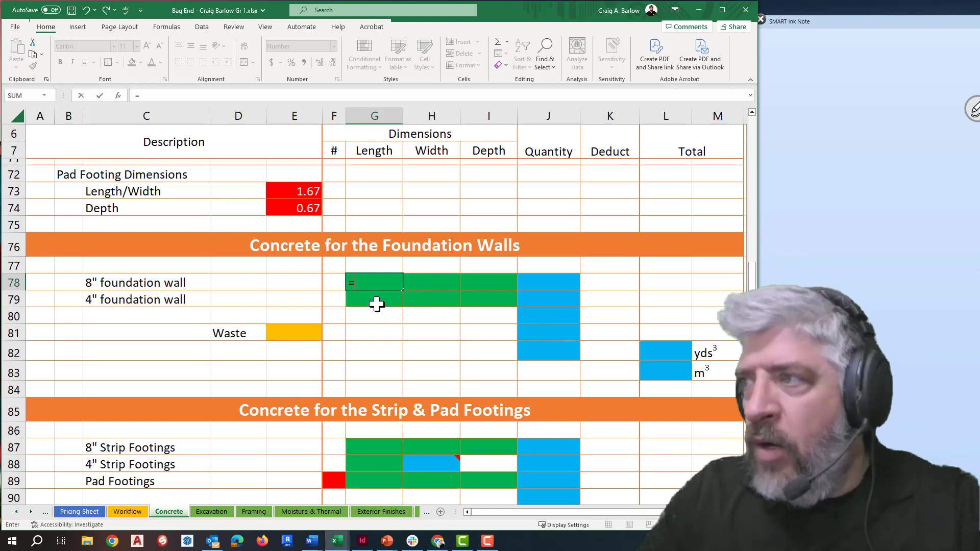
pyautogui.scroll(3, 376, 304)
pyautogui.scroll(6, 376, 304)
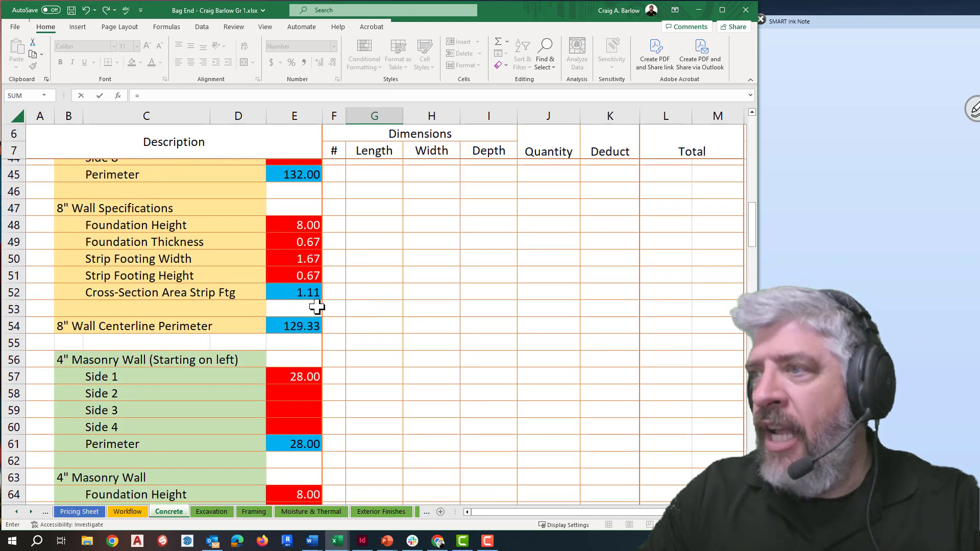
pyautogui.click(300, 330)
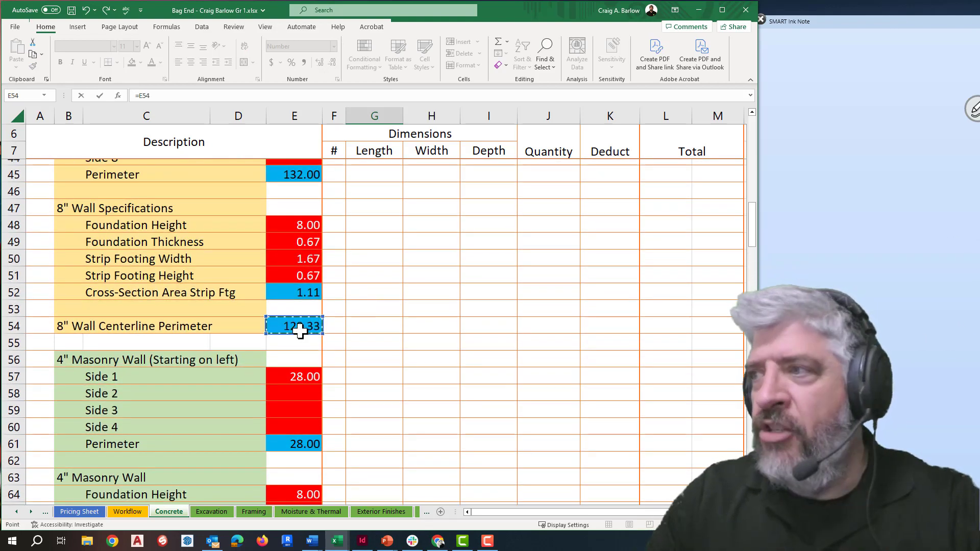
pyautogui.press('Return')
# Link the 8" foundation wall's Width in H78 to the 8" wall's Foundation Thickness in E49
pyautogui.click(422, 479)
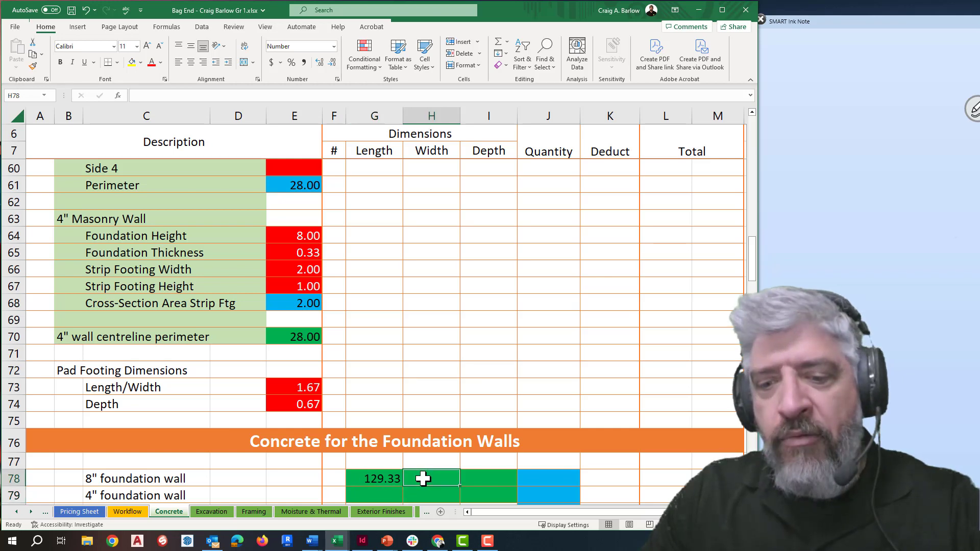
pyautogui.write('=')
pyautogui.scroll(5, 374, 446)
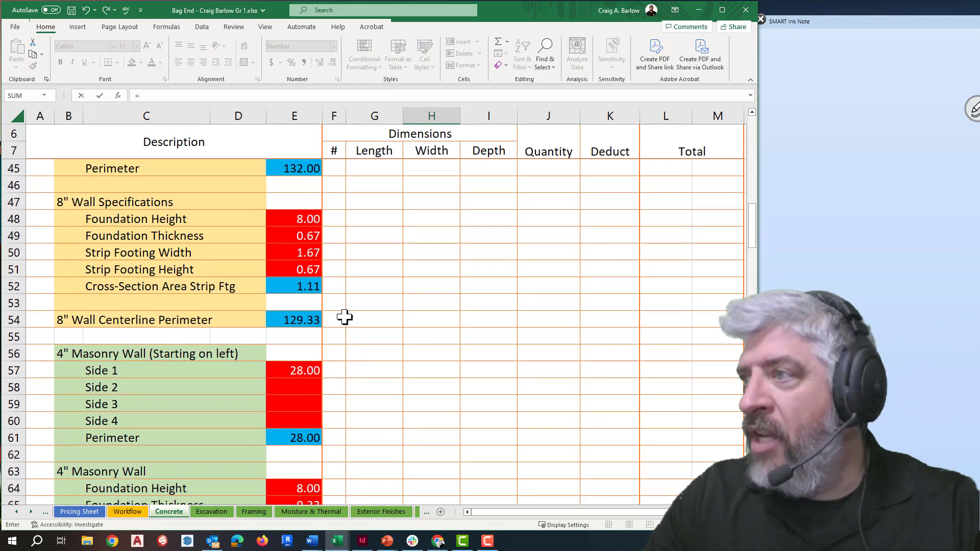
pyautogui.click(274, 234)
pyautogui.press('Return')
pyautogui.scroll(-4, 343, 235)
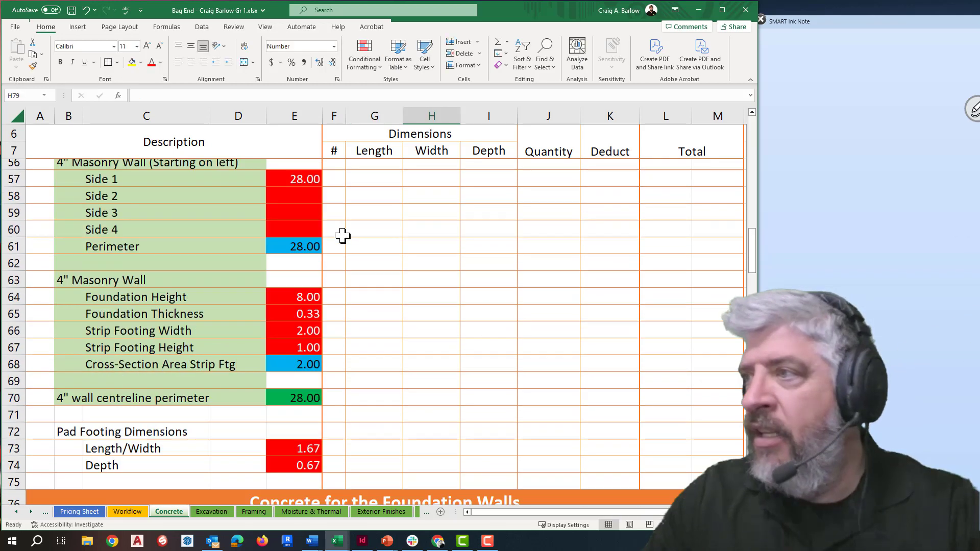
# Link the 8" foundation wall's Depth in I78 to the 8" wall's Foundation Height in E48
pyautogui.scroll(-2, 342, 235)
pyautogui.click(475, 478)
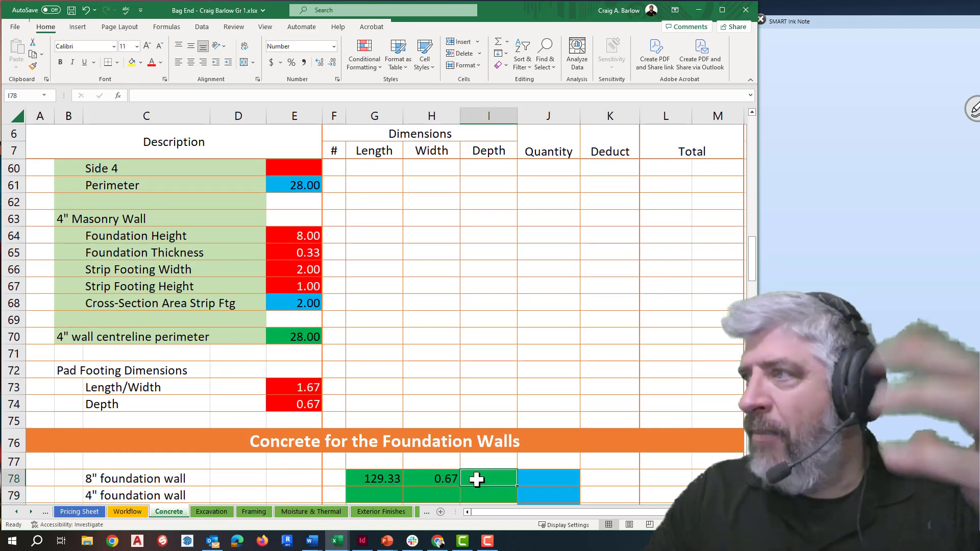
pyautogui.write('=')
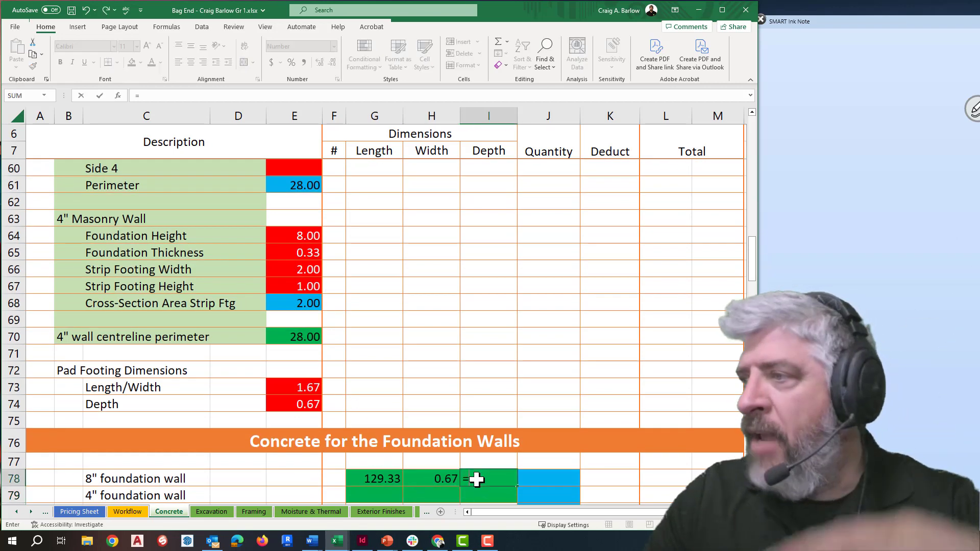
pyautogui.scroll(5, 258, 260)
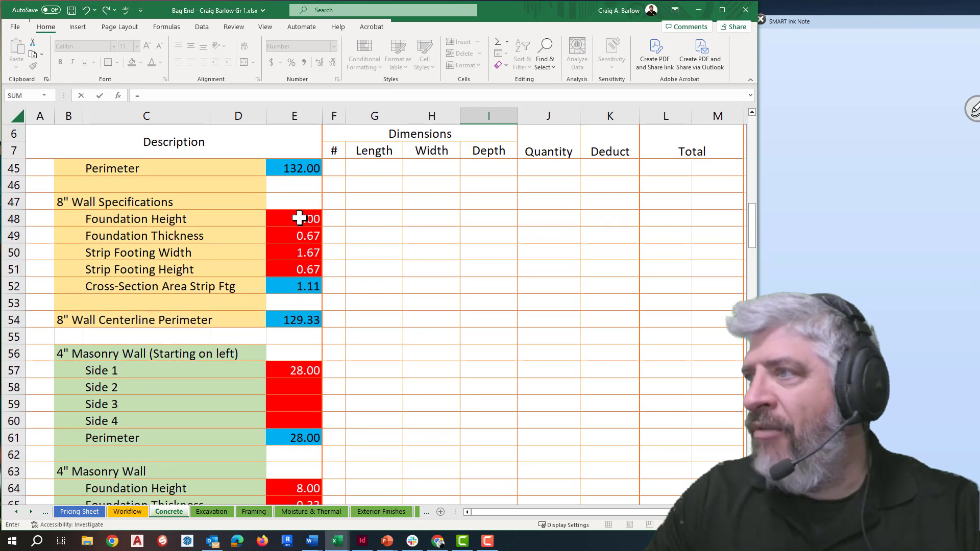
pyautogui.click(302, 218)
pyautogui.scroll(-6, 311, 282)
pyautogui.press('Return')
pyautogui.scroll(-2, 413, 428)
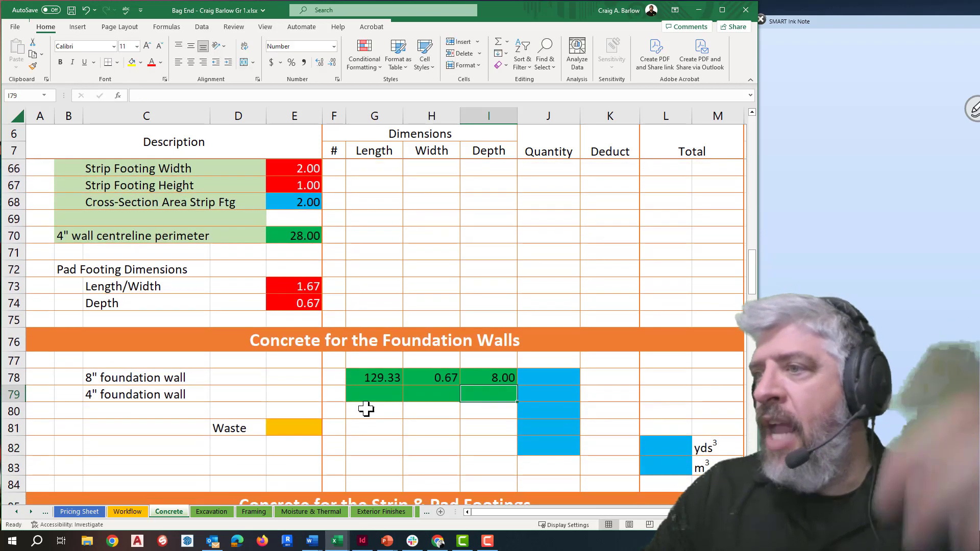
# Set the 4" foundation wall's Length to =G78, referencing the 8" foundation wall's Length
pyautogui.click(375, 398)
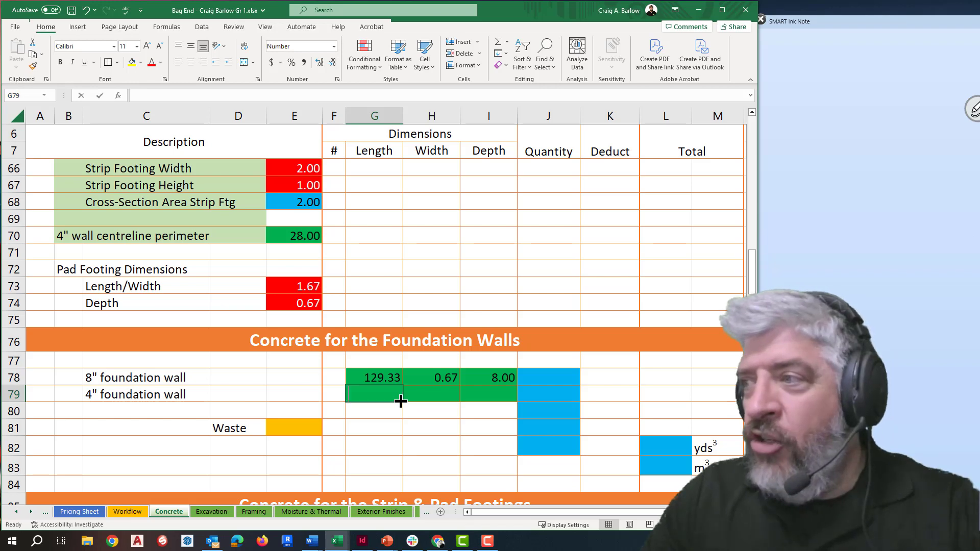
pyautogui.write('=')
pyautogui.scroll(3, 348, 393)
pyautogui.scroll(3, 295, 238)
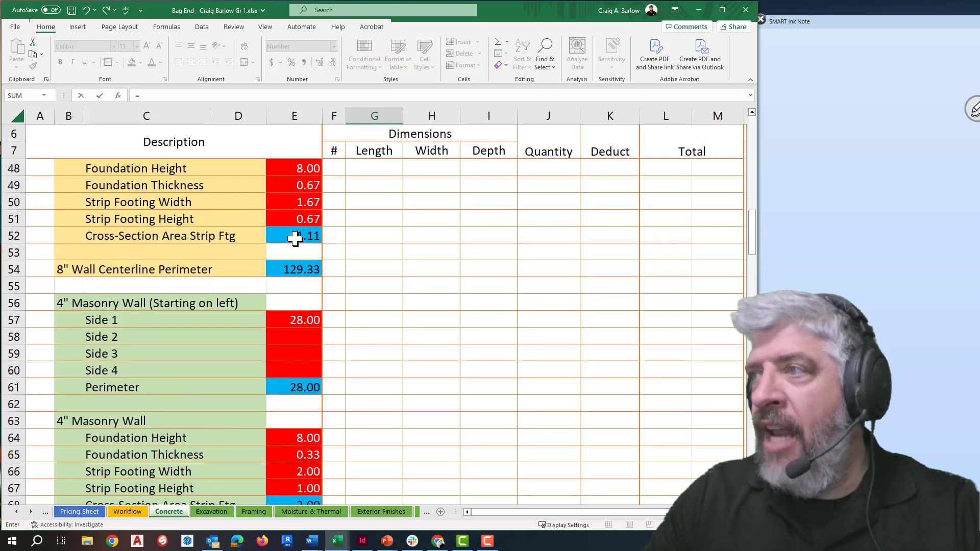
pyautogui.scroll(-5, 391, 302)
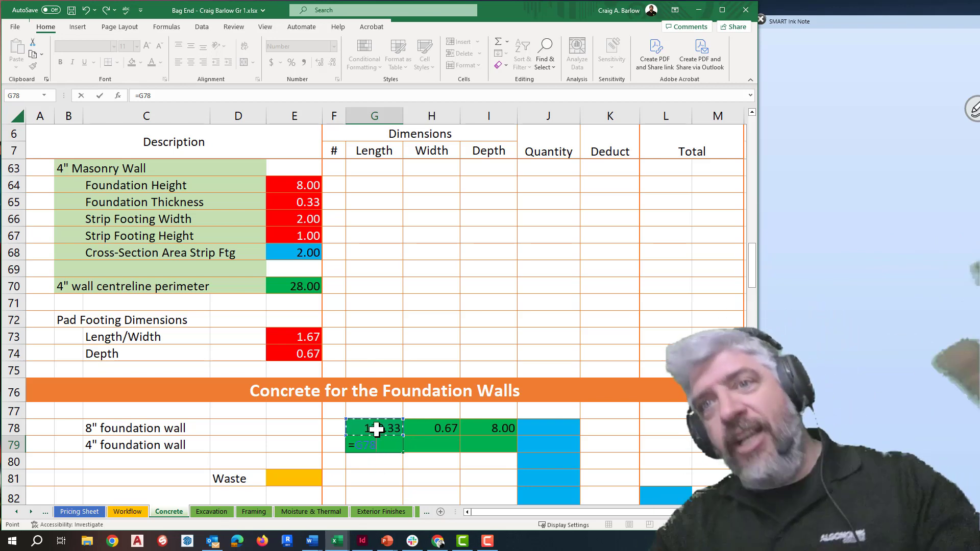
pyautogui.press('Return')
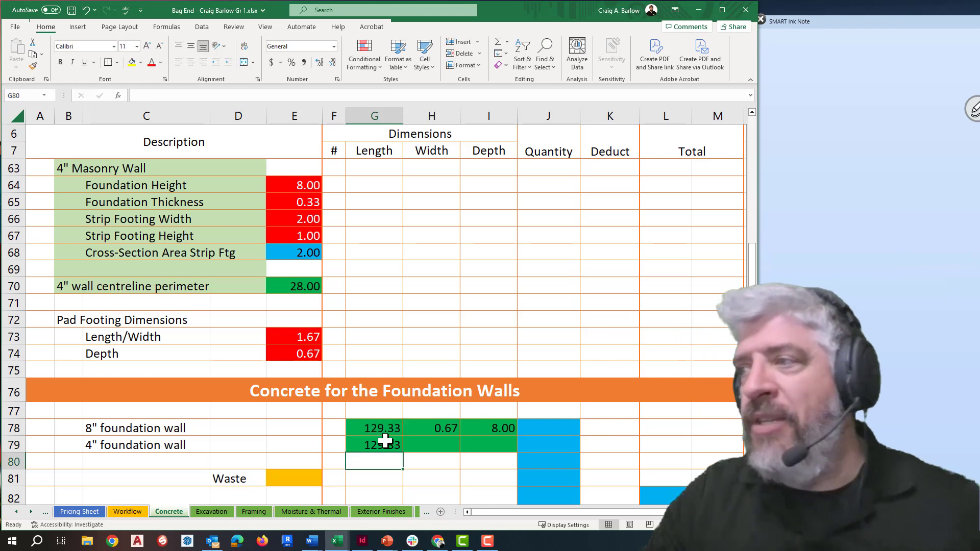
# Set the 8" wall's Foundation Thickness to =10/12 as a test and check the linked foundation wall dimensions
pyautogui.click(415, 445)
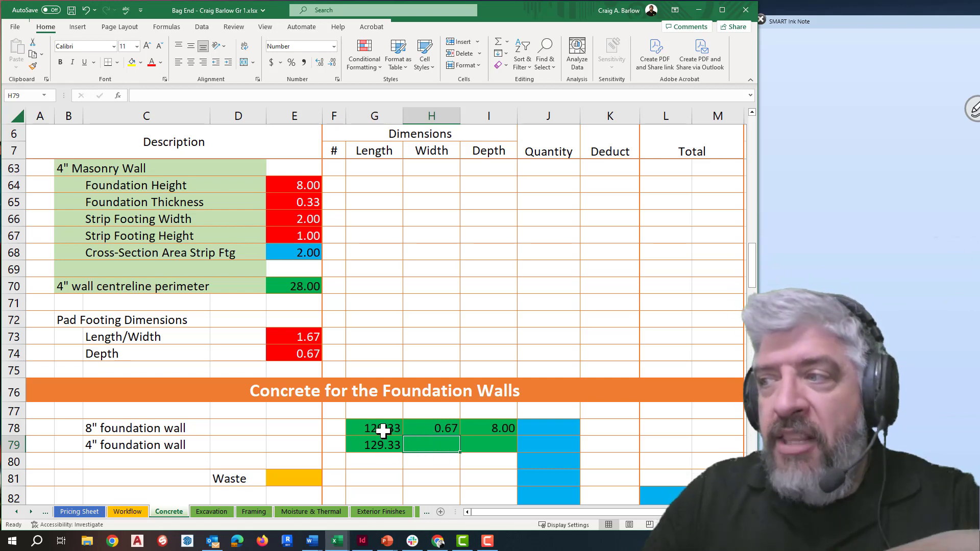
pyautogui.scroll(6, 394, 448)
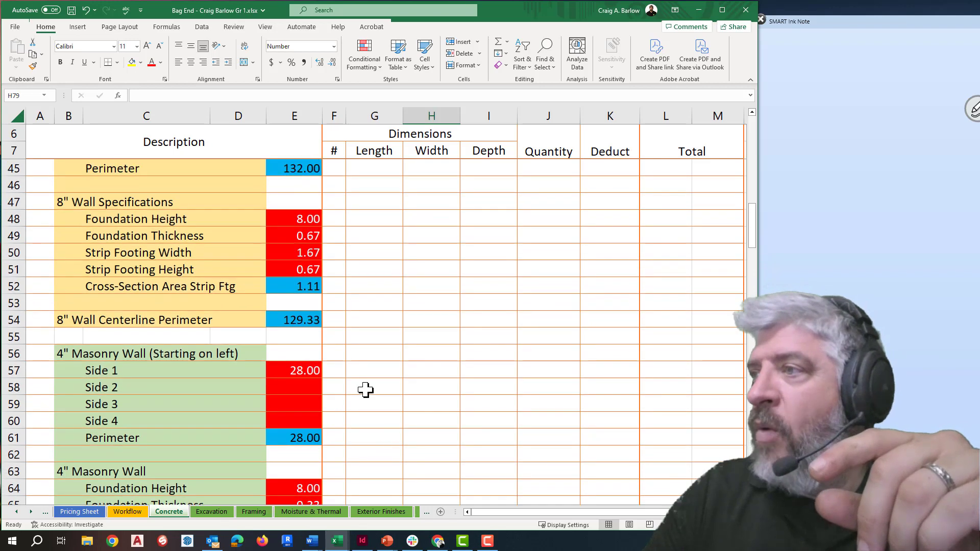
pyautogui.scroll(2, 331, 309)
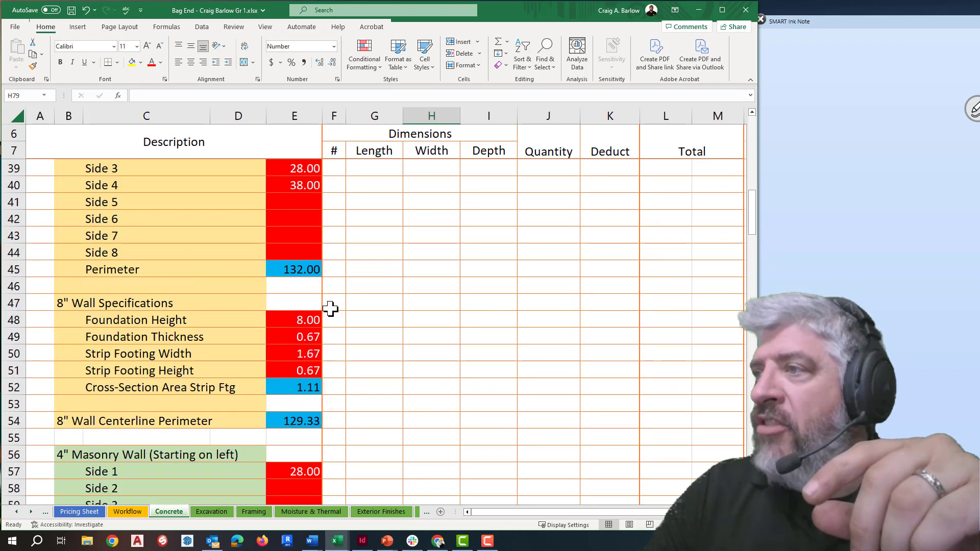
pyautogui.click(312, 336)
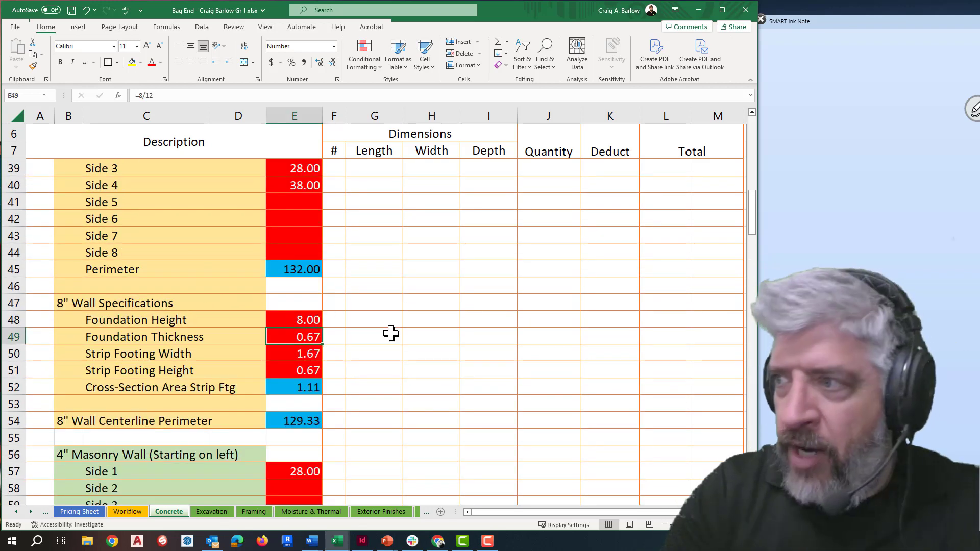
pyautogui.write('=10/12')
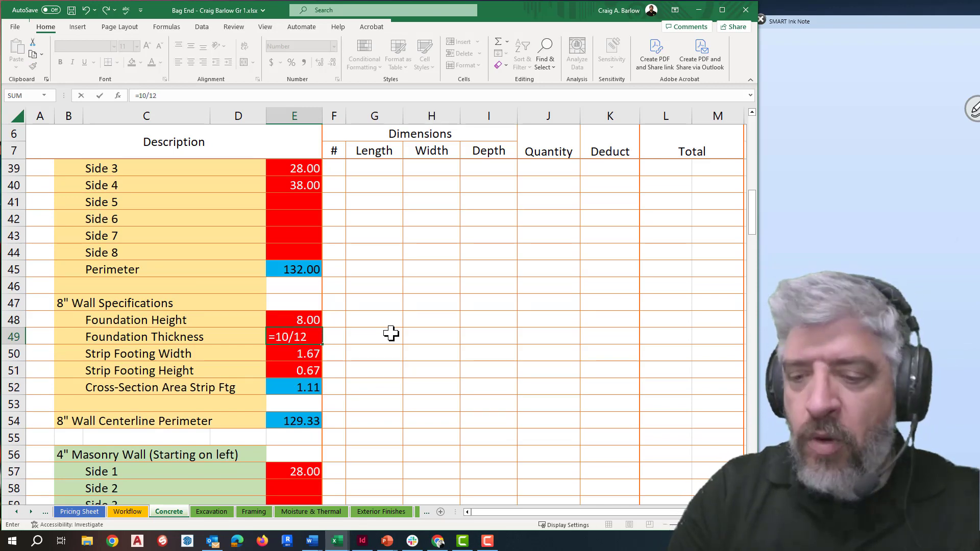
pyautogui.press('Return')
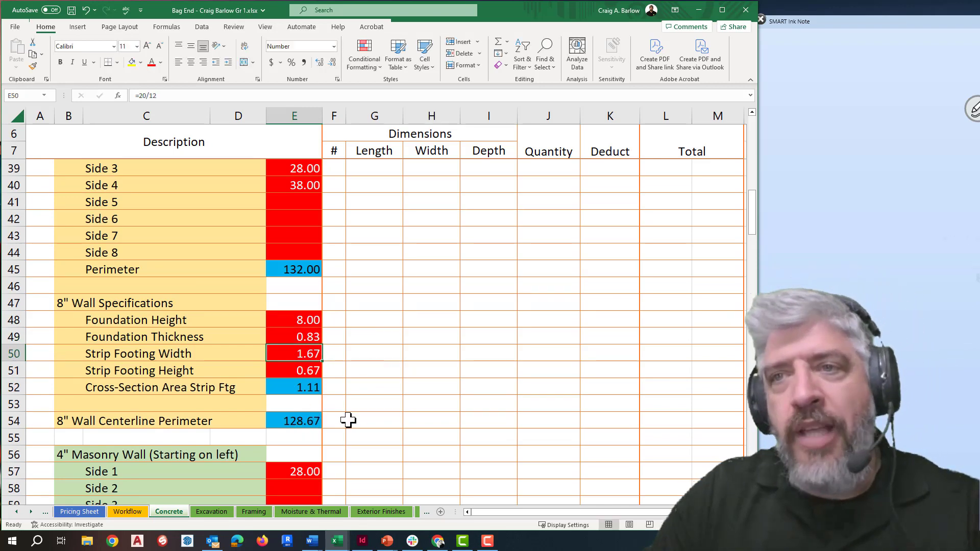
pyautogui.scroll(-8, 352, 419)
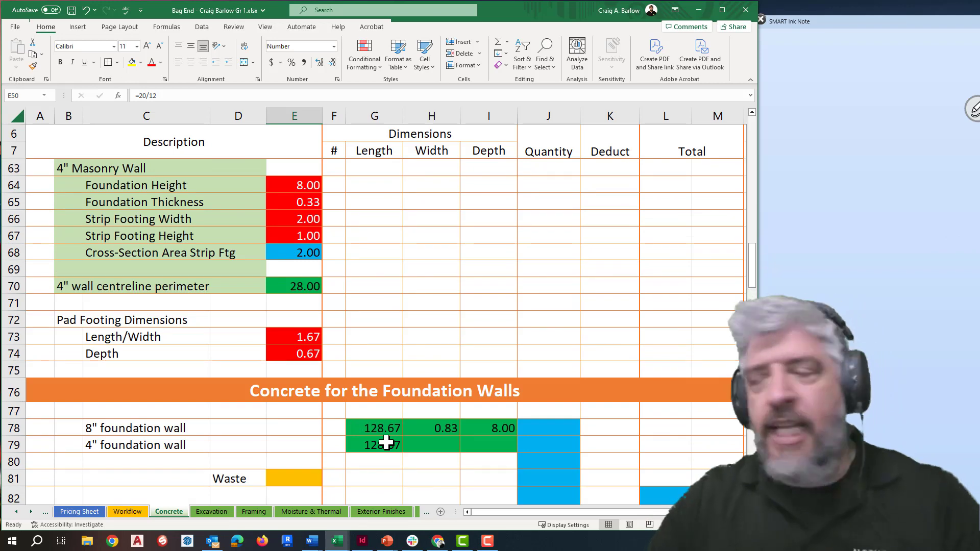
# Undo the test Foundation Thickness of the 8" wall and recheck the linked foundation wall dimensions
pyautogui.scroll(5, 386, 443)
pyautogui.click(310, 173)
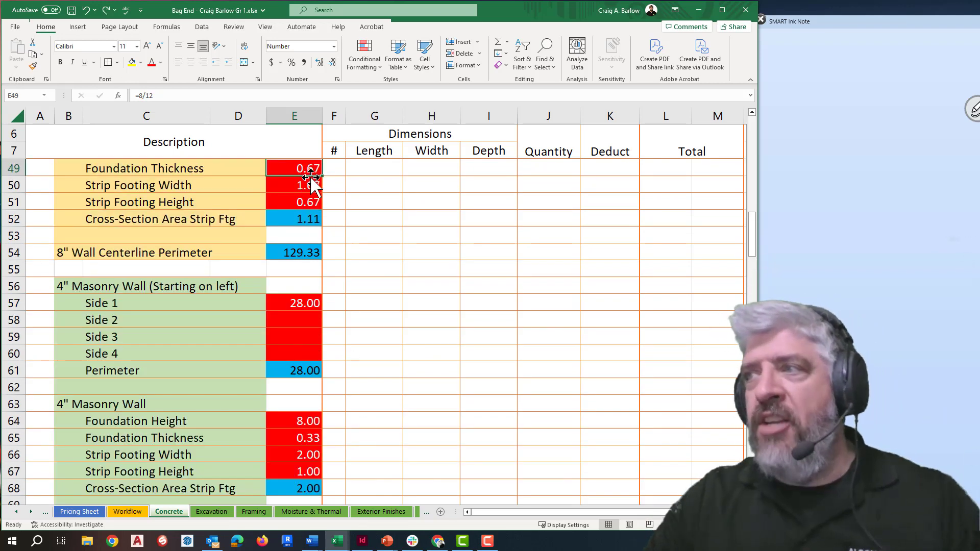
pyautogui.scroll(-7, 392, 335)
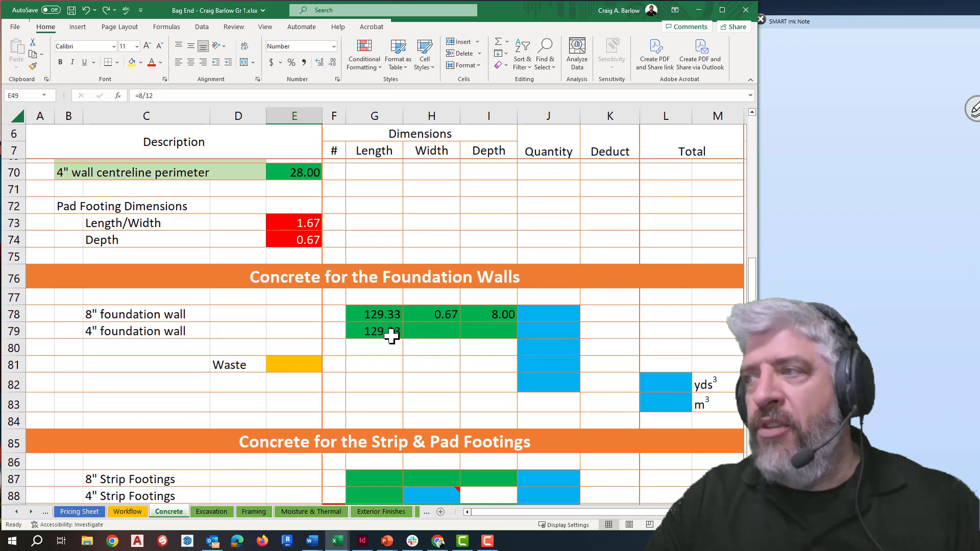
# Link the 4" foundation wall's Width in H79 to the 4" masonry wall's Foundation Thickness in E65
pyautogui.click(422, 326)
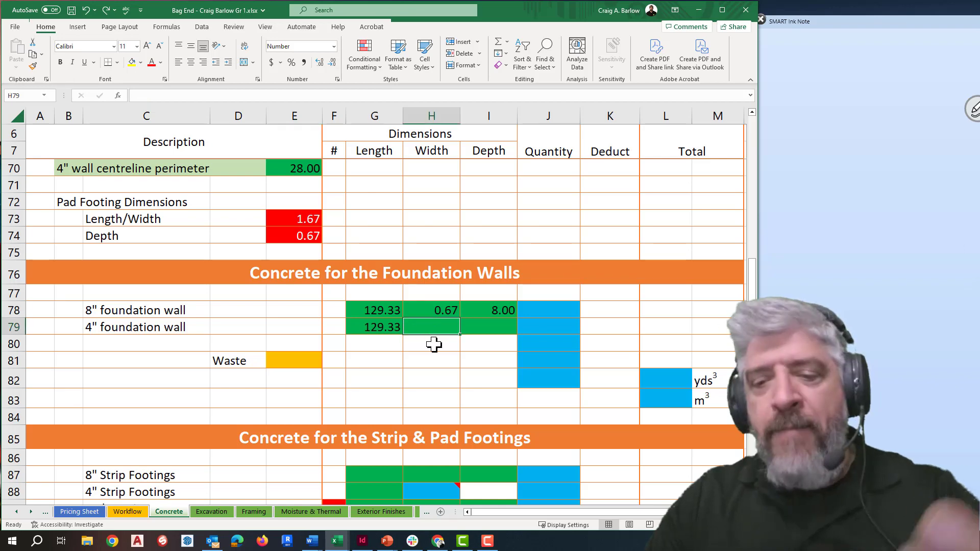
pyautogui.write('=')
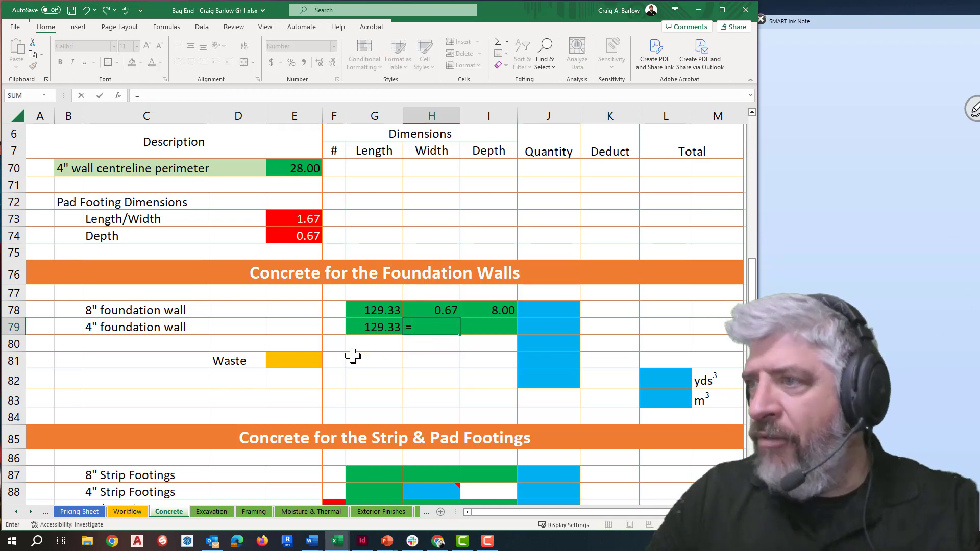
pyautogui.scroll(3, 353, 355)
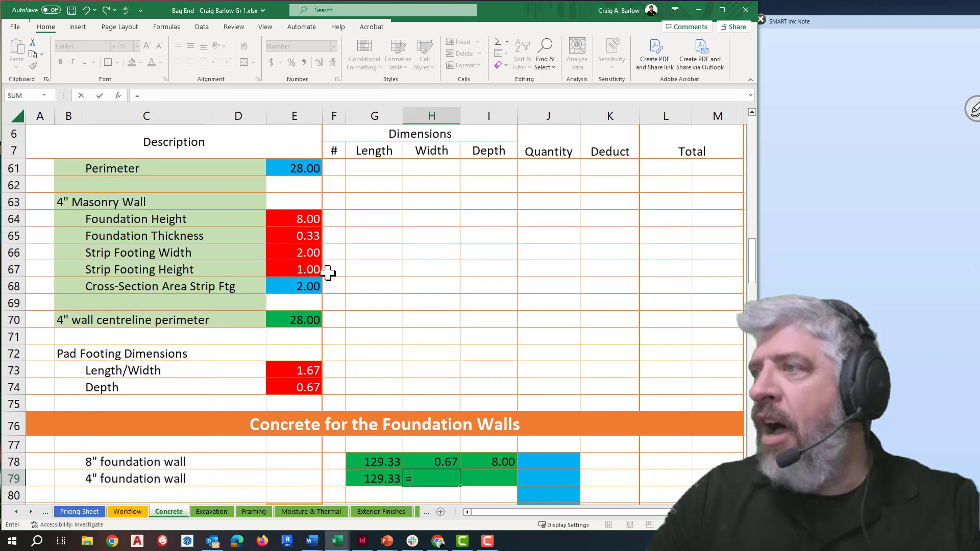
pyautogui.click(312, 234)
pyautogui.press('Return')
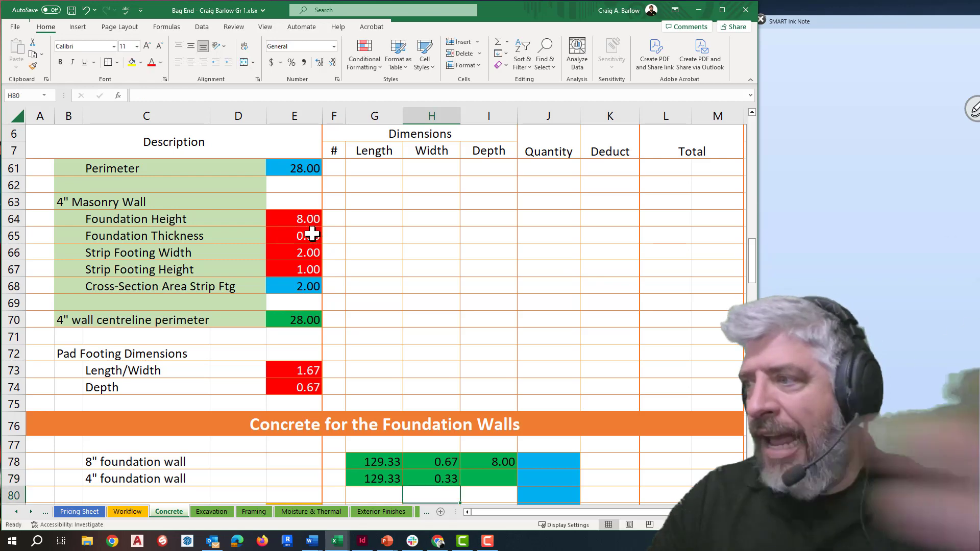
# Set the 4" foundation wall's Depth in I79 to =I78, referencing the 8" foundation wall's Depth
pyautogui.click(499, 478)
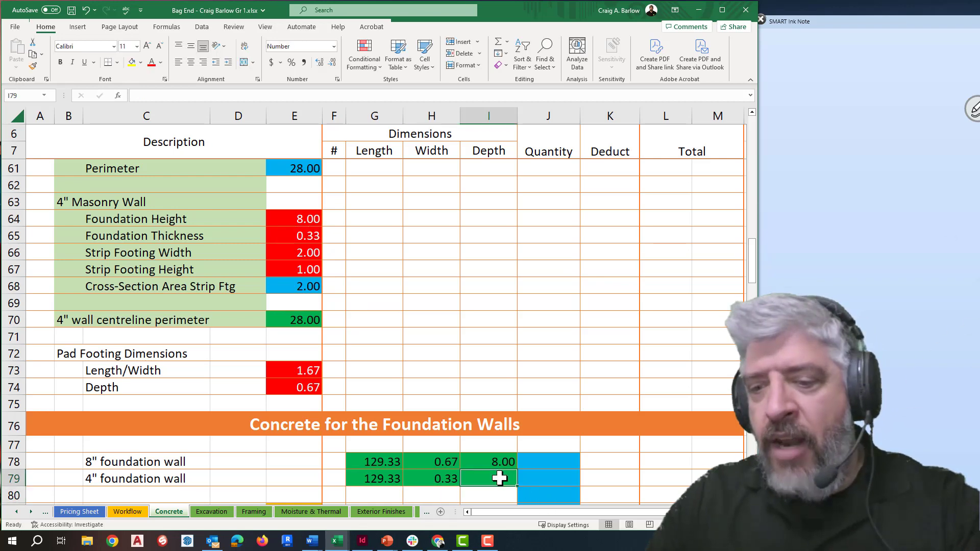
pyautogui.write('=')
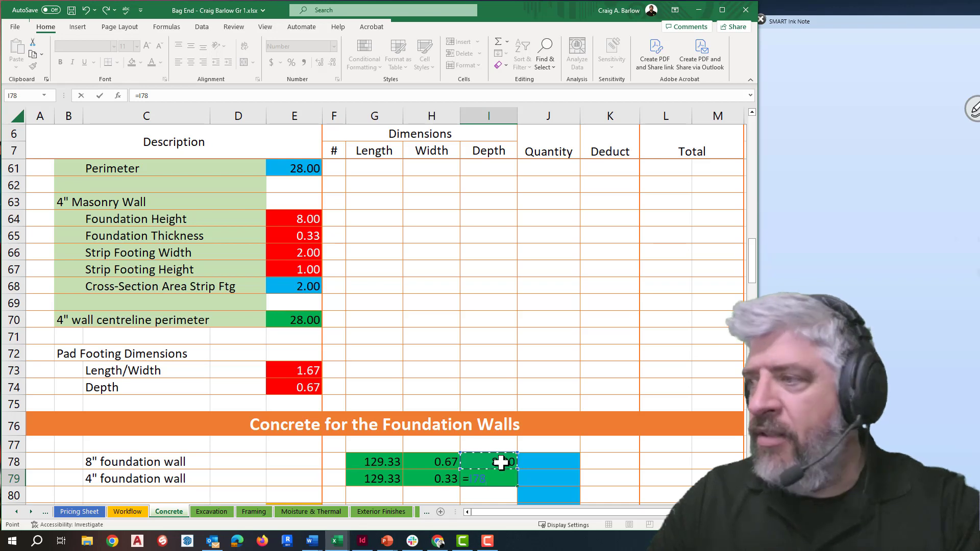
pyautogui.press('Return')
# Calculate the 8" foundation wall's Quantity in J78 with =PRODUCT(G78:I78) and review the range the formula multiplies
pyautogui.scroll(-2, 490, 461)
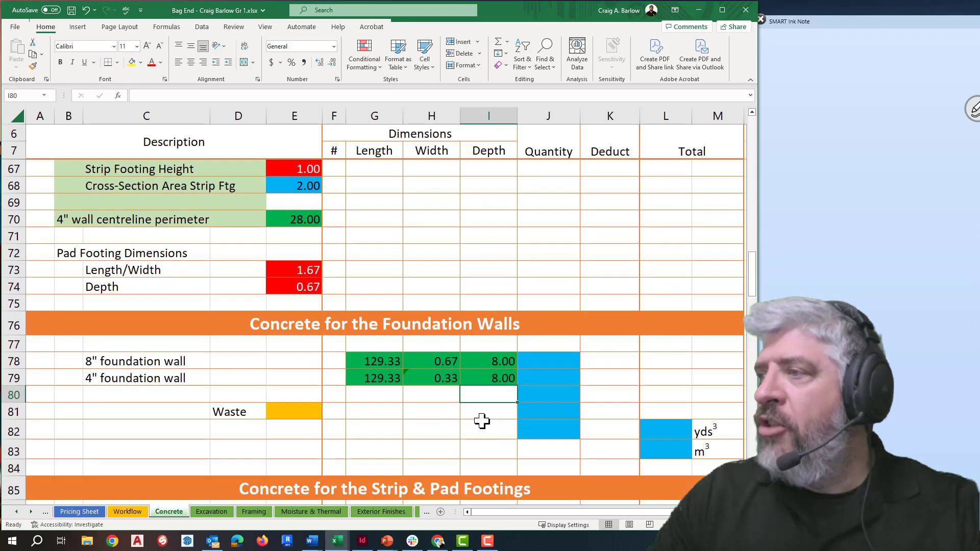
pyautogui.click(533, 359)
pyautogui.write('=')
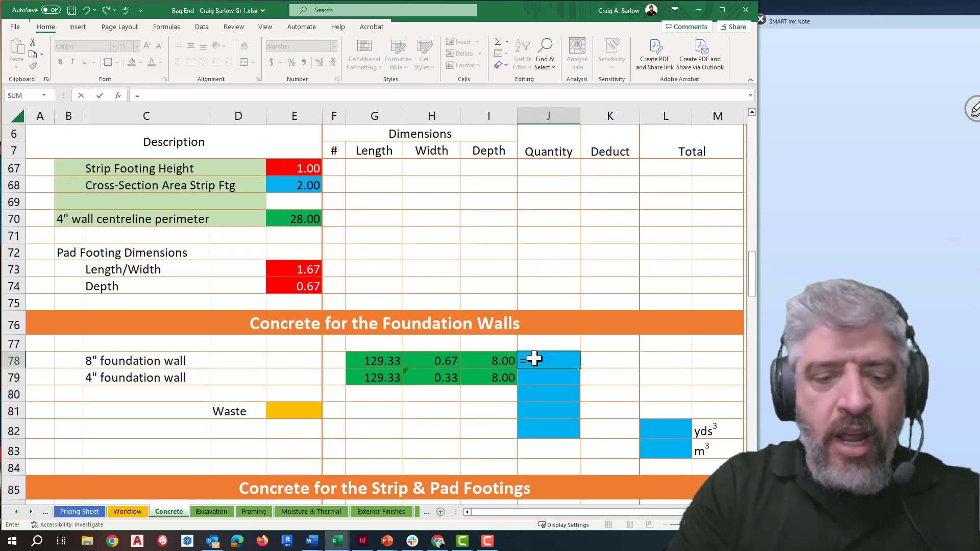
pyautogui.write('product(')
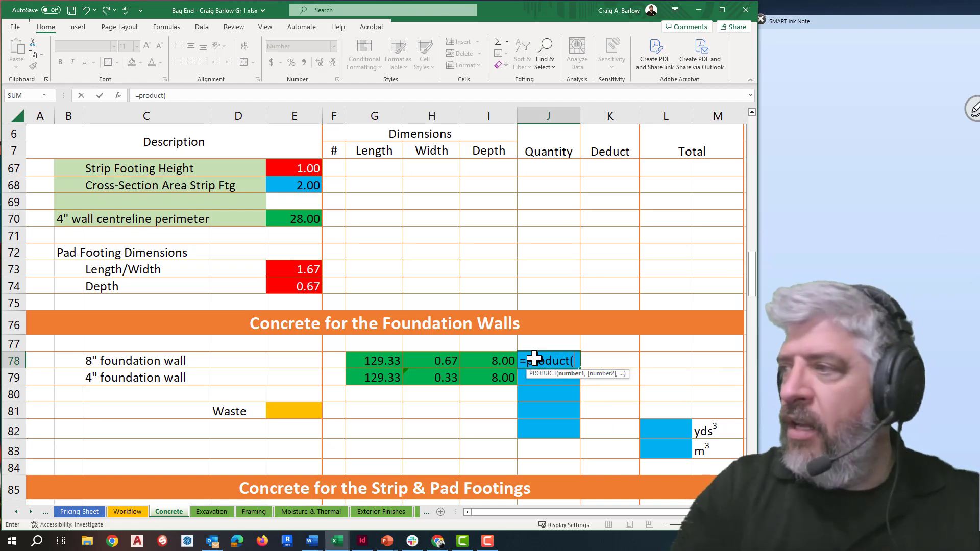
pyautogui.moveTo(390, 361); pyautogui.dragTo(472, 359)
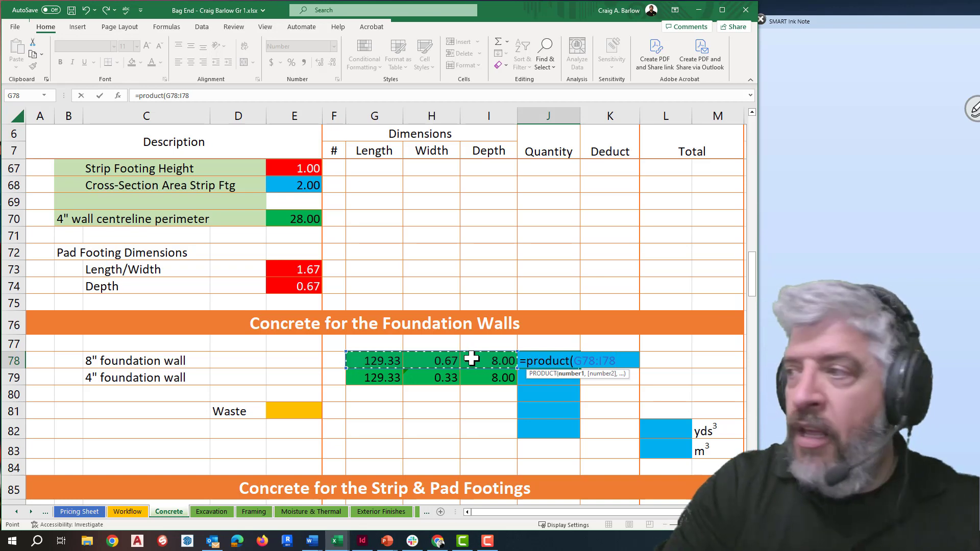
pyautogui.write(')')
pyautogui.press('Return')
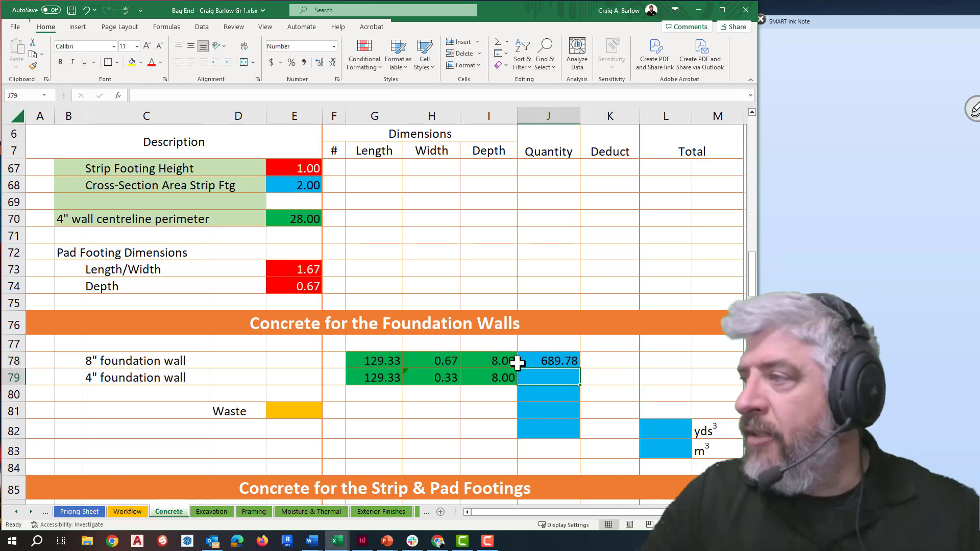
pyautogui.click(541, 361)
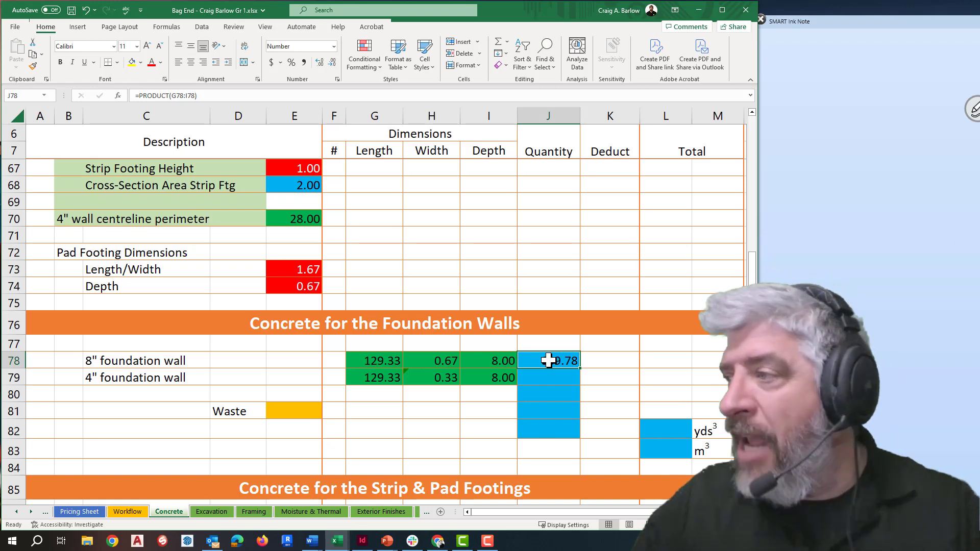
pyautogui.doubleClick(540, 361)
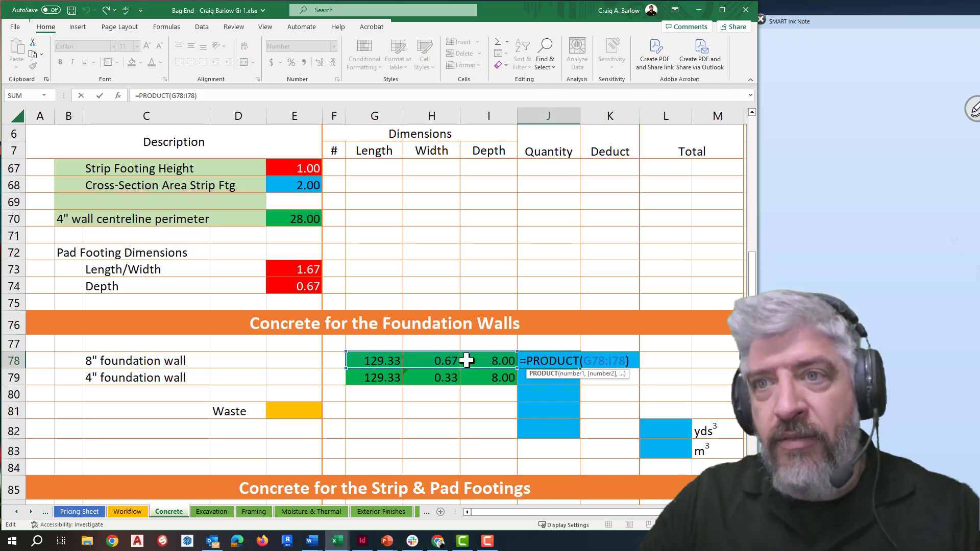
pyautogui.press('Escape')
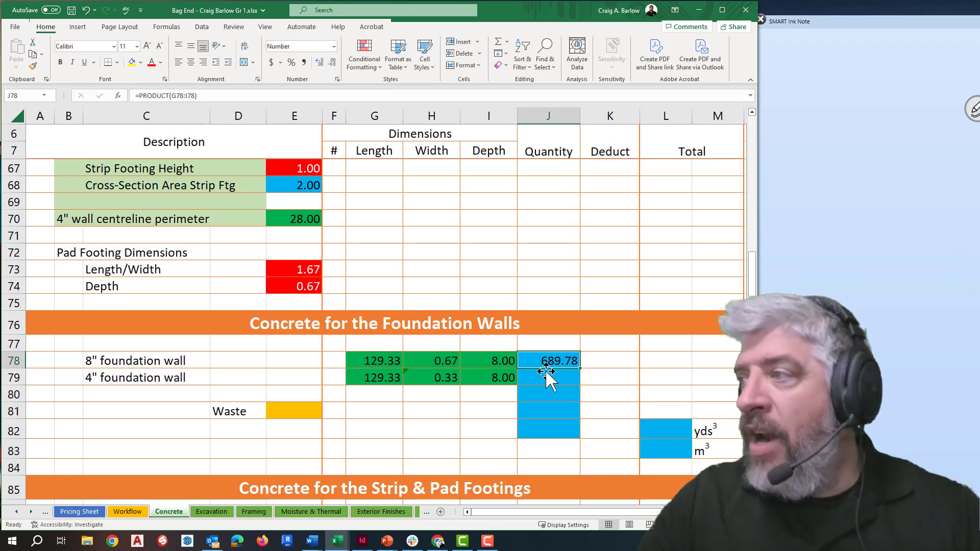
# Copy the Quantity formula from J78 to the 4" foundation wall's Quantity in J79
pyautogui.click(531, 378)
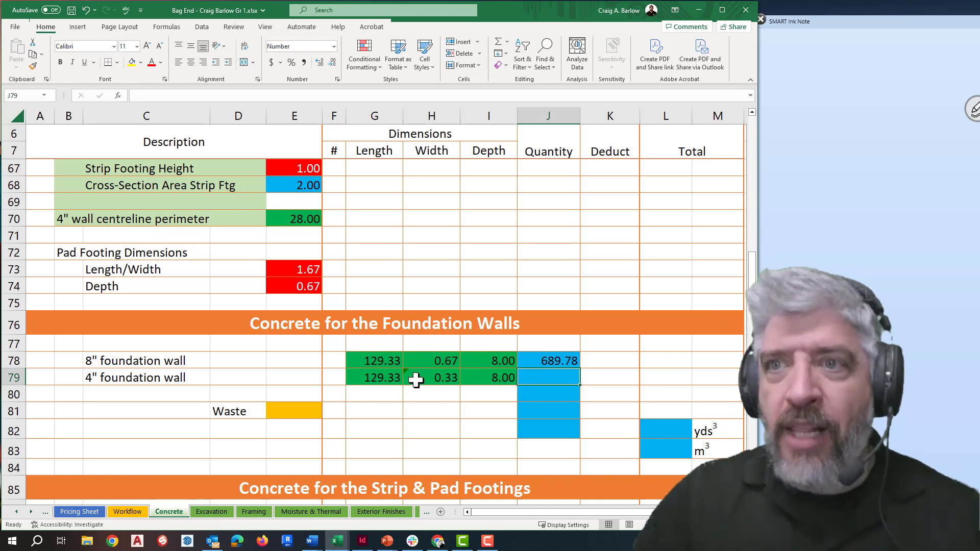
pyautogui.click(536, 363)
pyautogui.hotkey('ctrl', 'c')
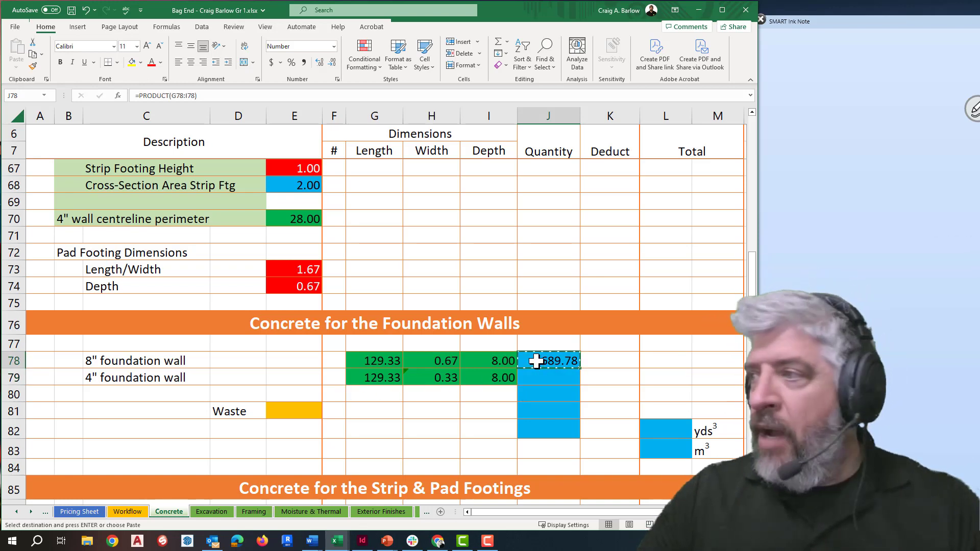
pyautogui.click(537, 380)
pyautogui.hotkey('ctrl', 'v')
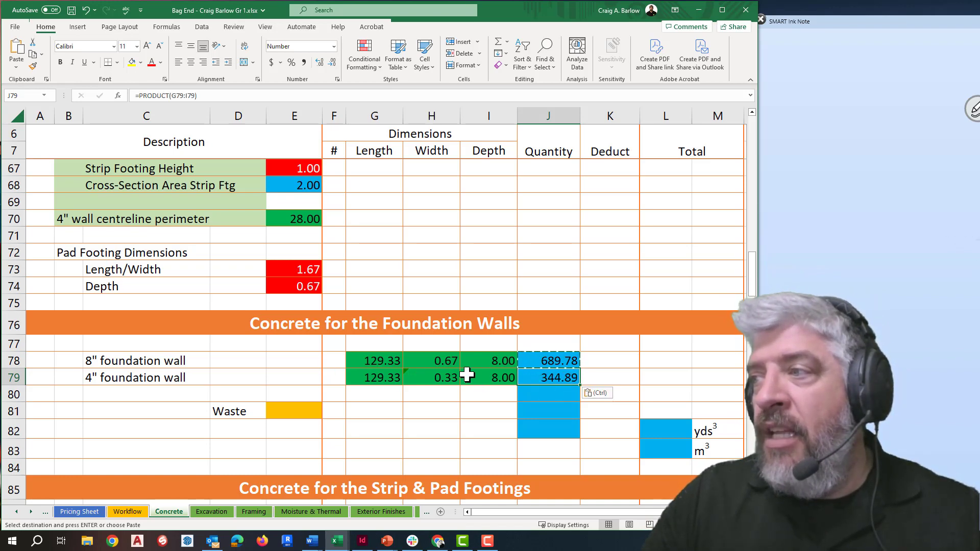
# Relink the 4" foundation wall's Length in G79 to the 4" wall centreline perimeter in E70
pyautogui.click(455, 406)
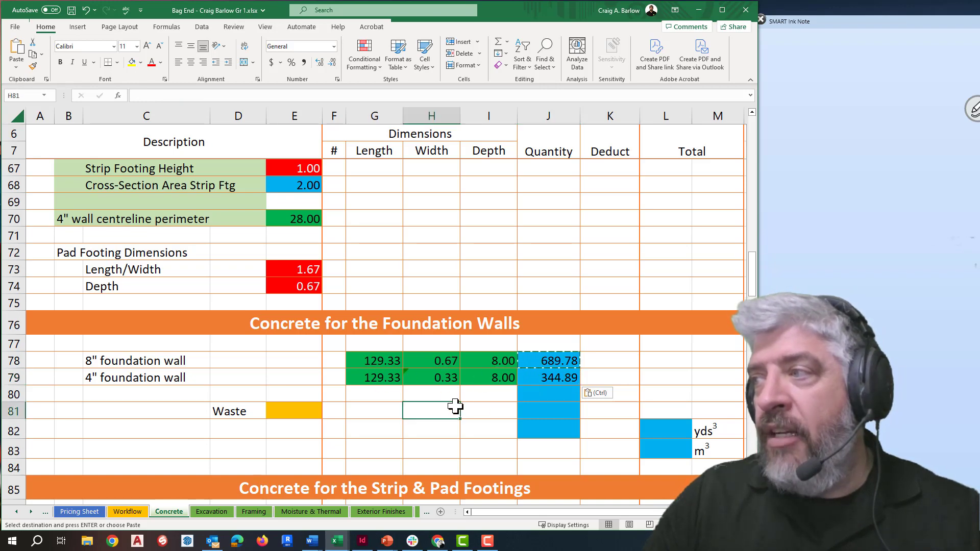
pyautogui.click(377, 380)
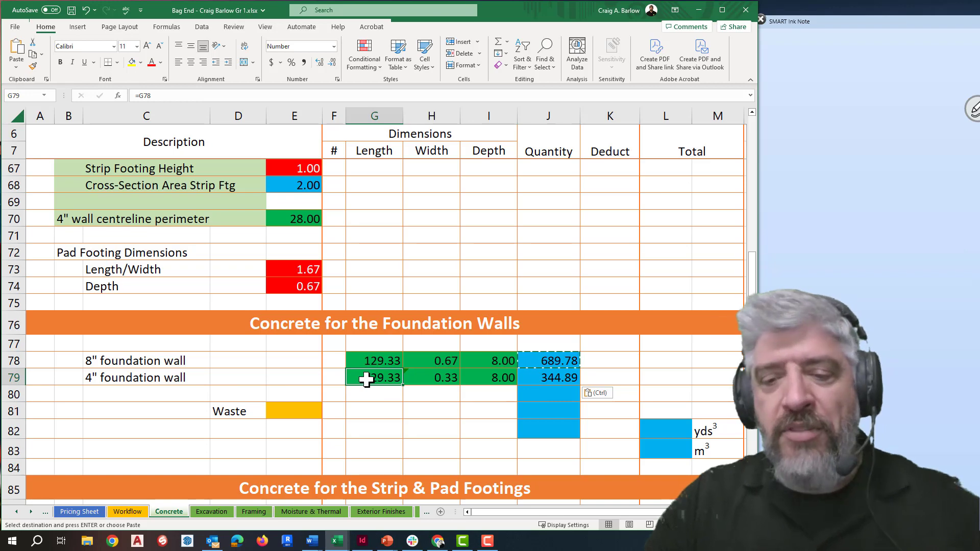
pyautogui.write('=')
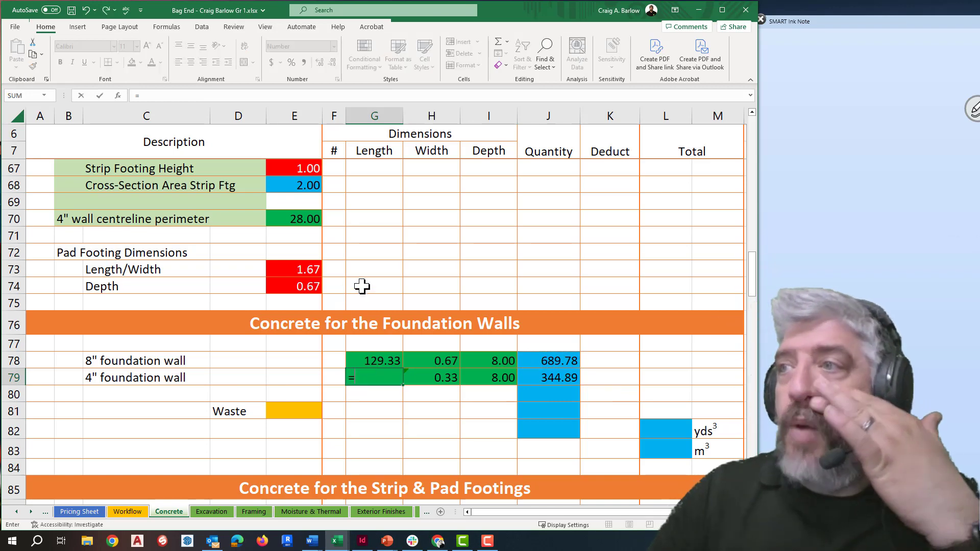
pyautogui.click(286, 216)
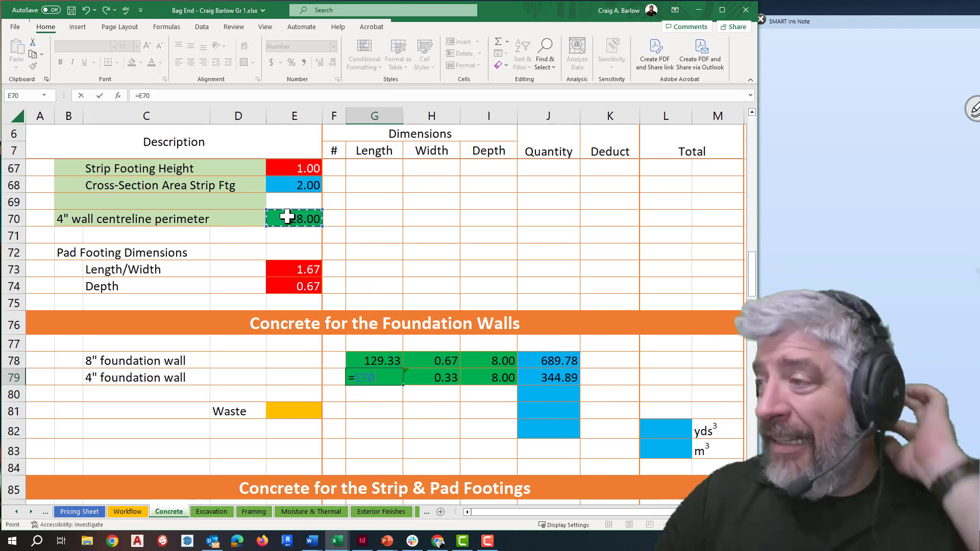
pyautogui.press('Return')
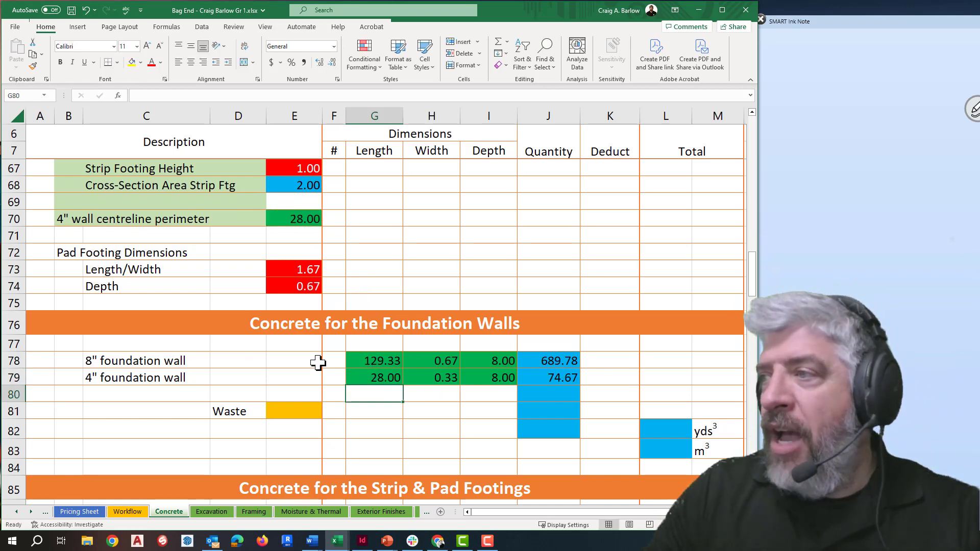
# Check both foundation wall Quantity formulas and total them in J80 with =SUM(J78:J79)
pyautogui.click(572, 363)
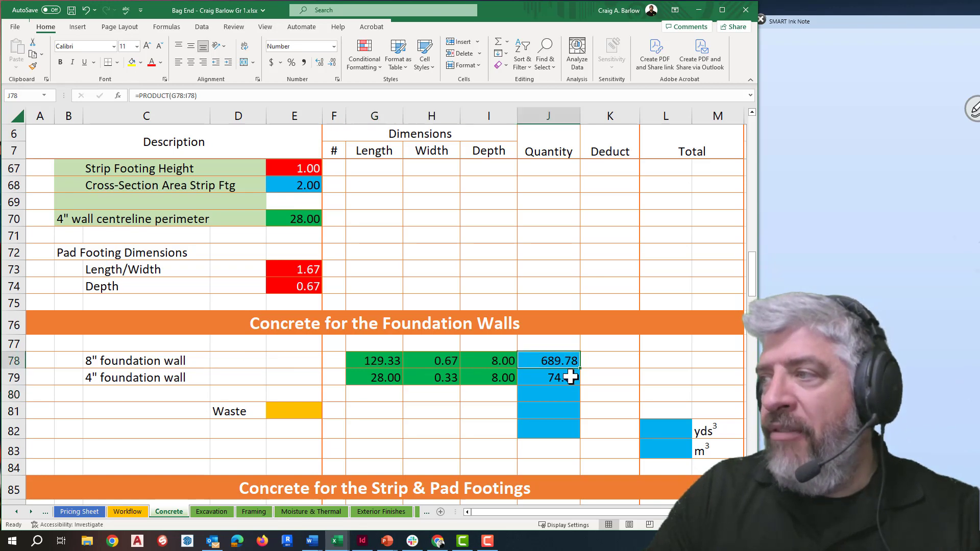
pyautogui.click(570, 378)
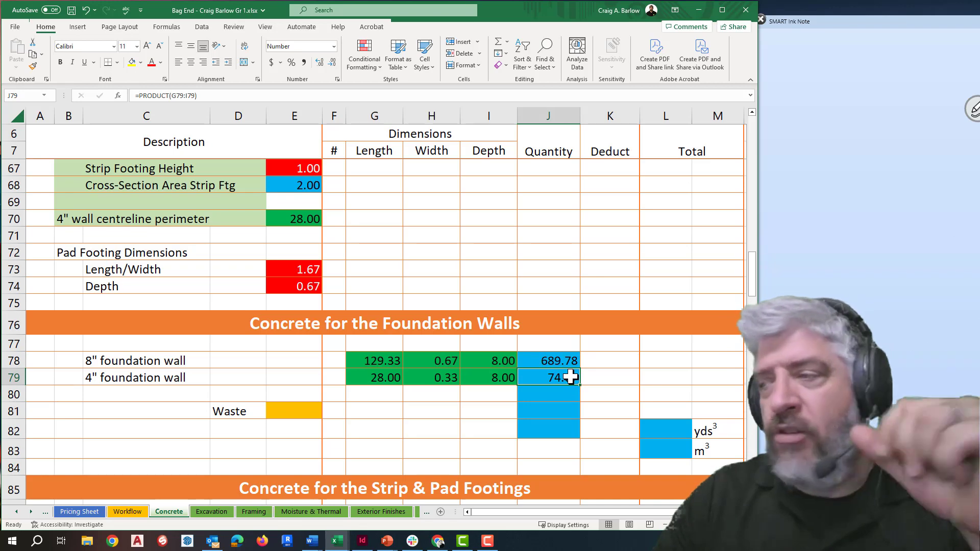
pyautogui.click(554, 392)
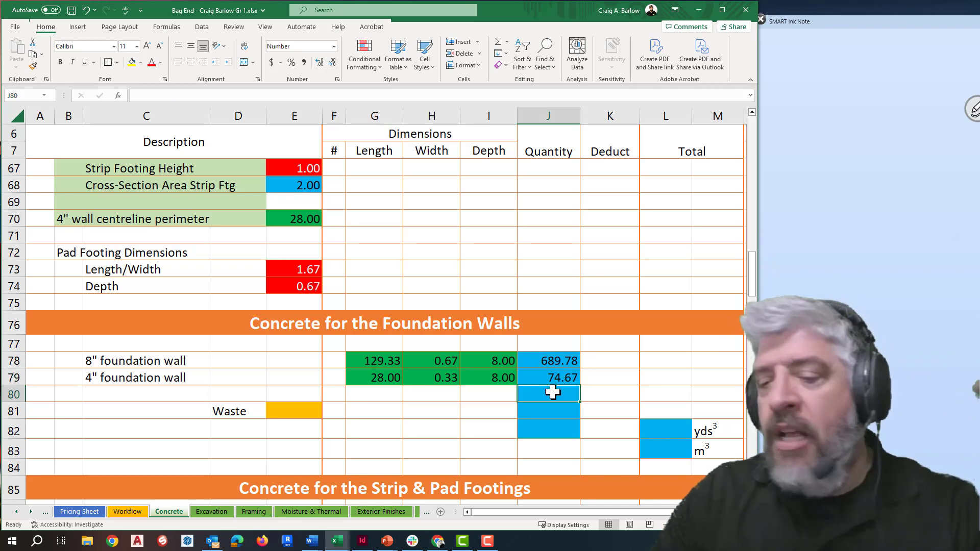
pyautogui.click(499, 43)
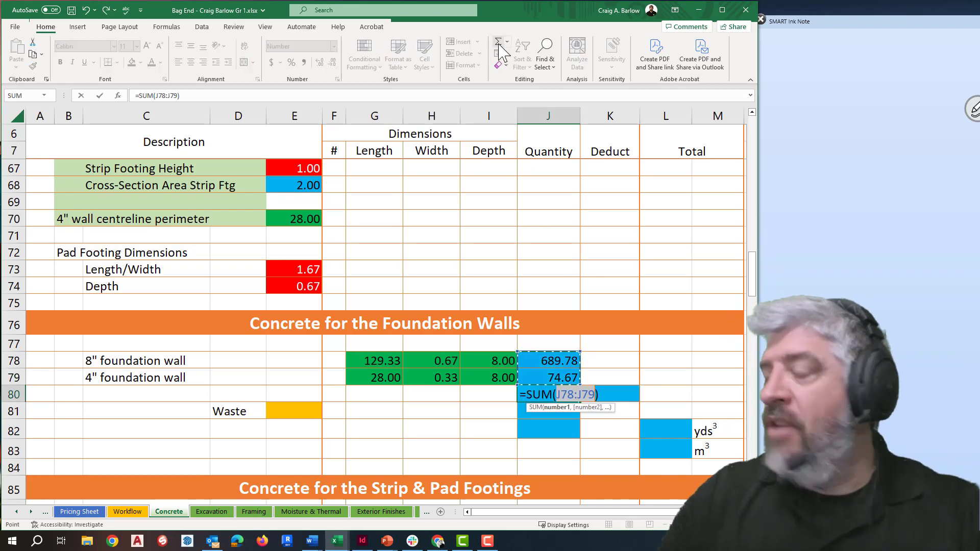
pyautogui.press('Return')
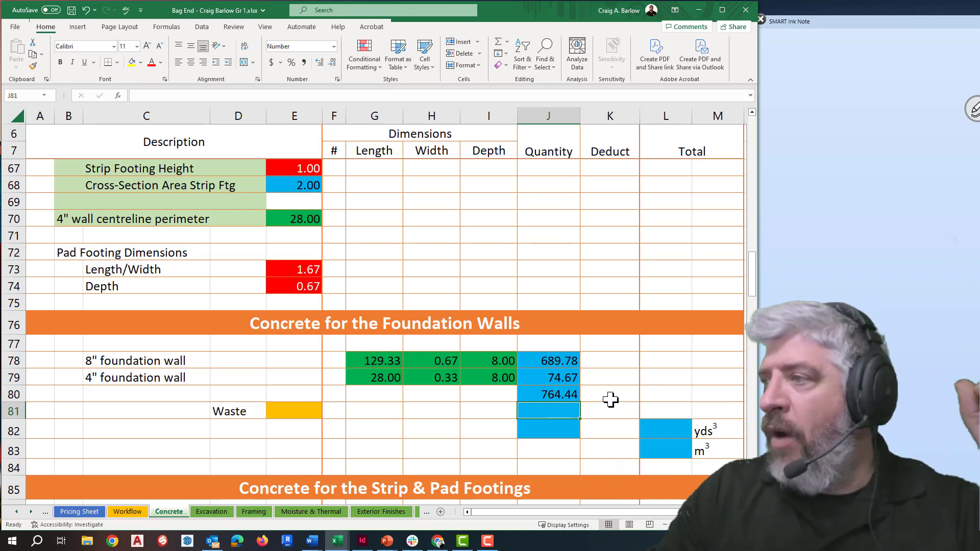
# Set the foundation walls' concrete Waste in E81 to 10%
pyautogui.click(298, 410)
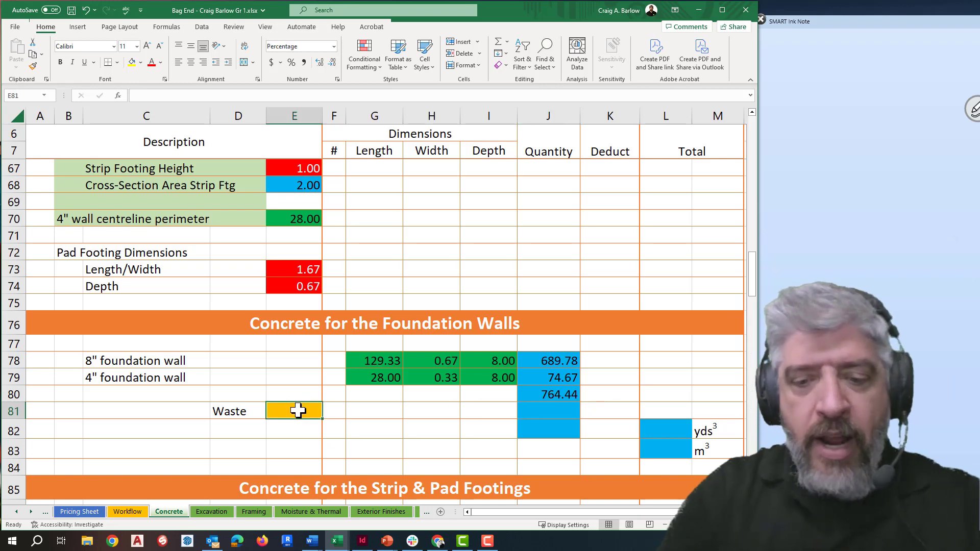
pyautogui.write('10')
pyautogui.press('Return')
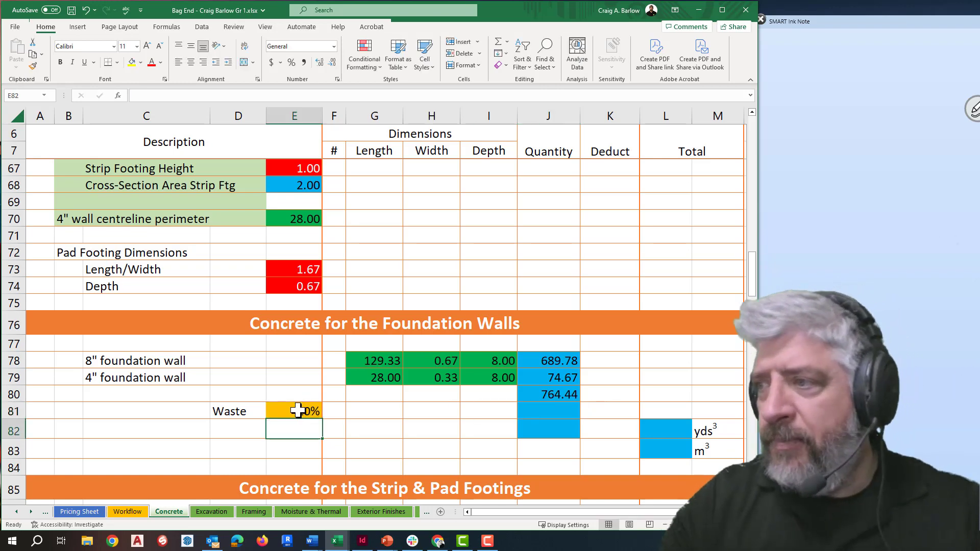
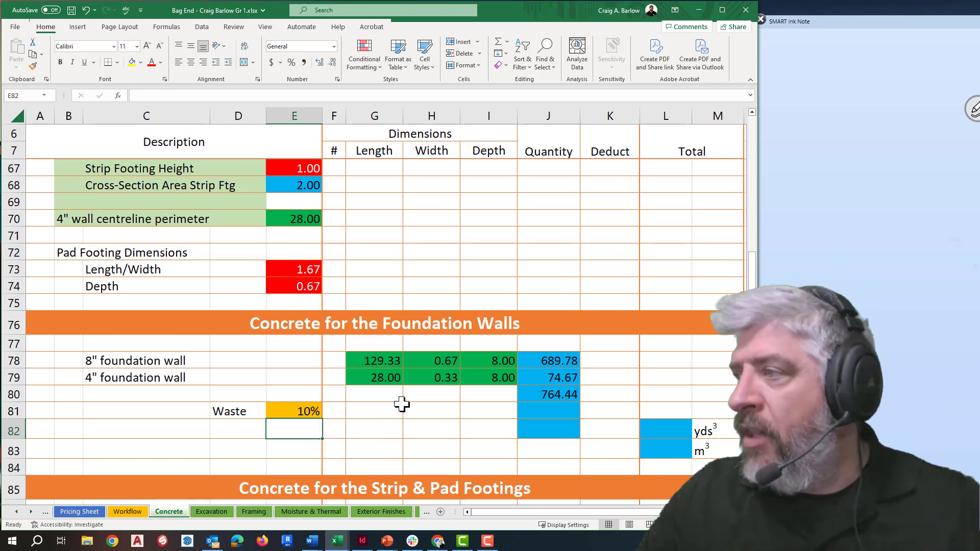
# Calculate the foundation walls' waste quantity in J81 with =J80*E81
pyautogui.click(555, 396)
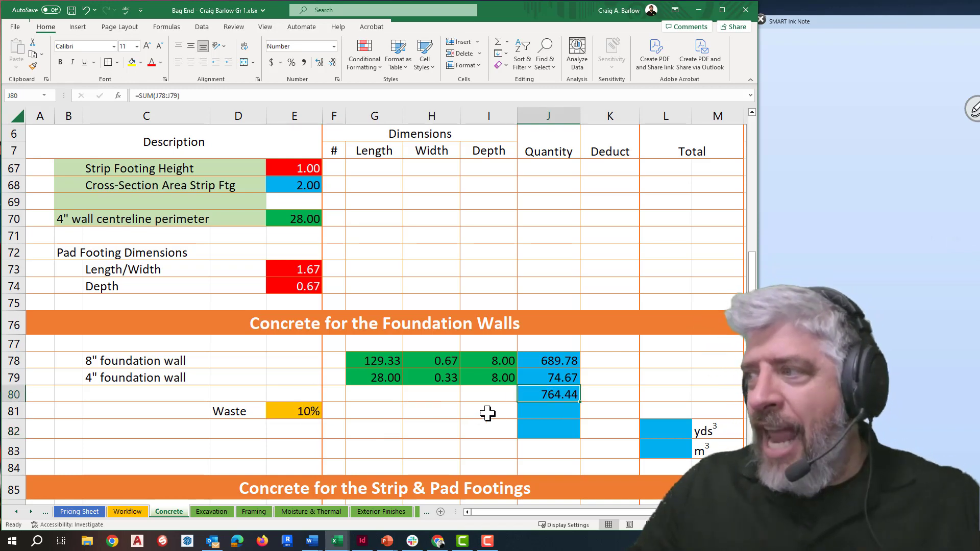
pyautogui.click(537, 412)
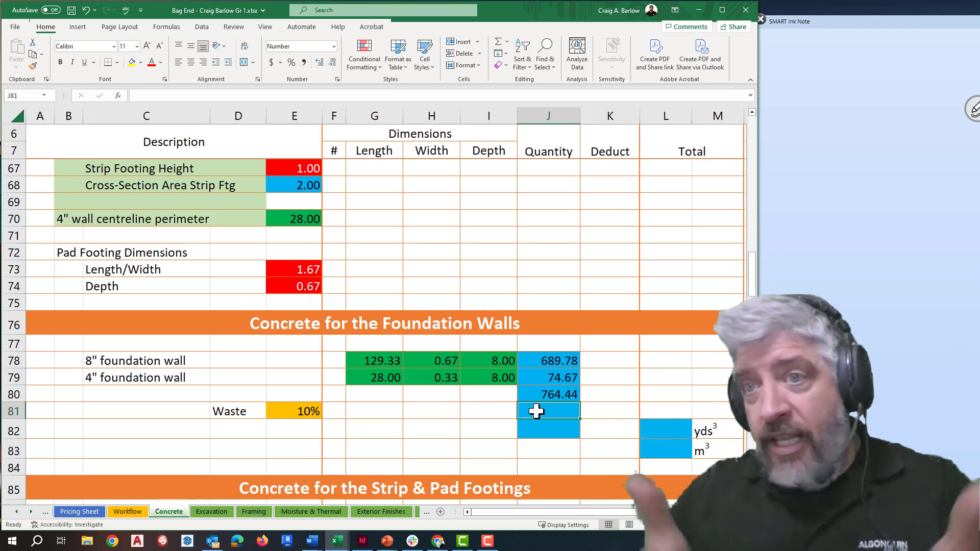
pyautogui.write('=')
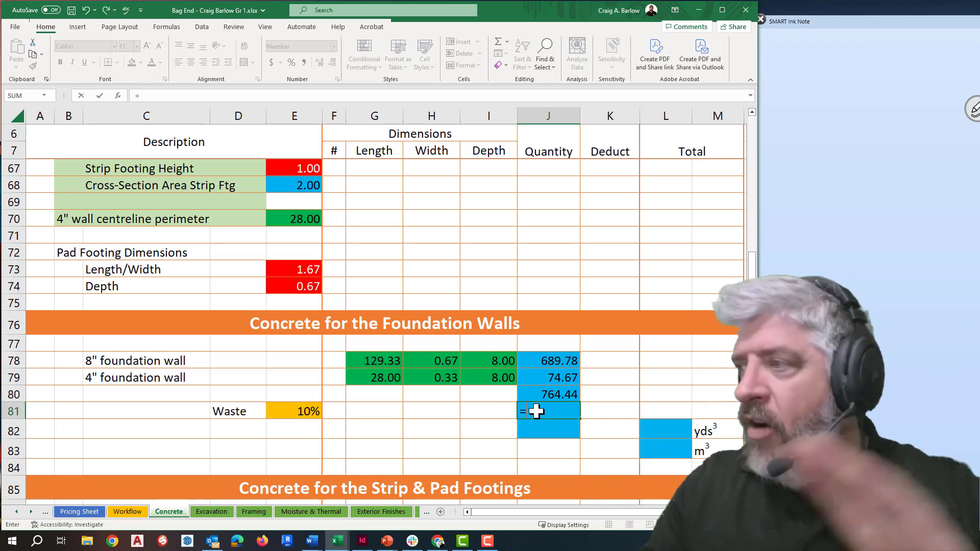
pyautogui.click(534, 393)
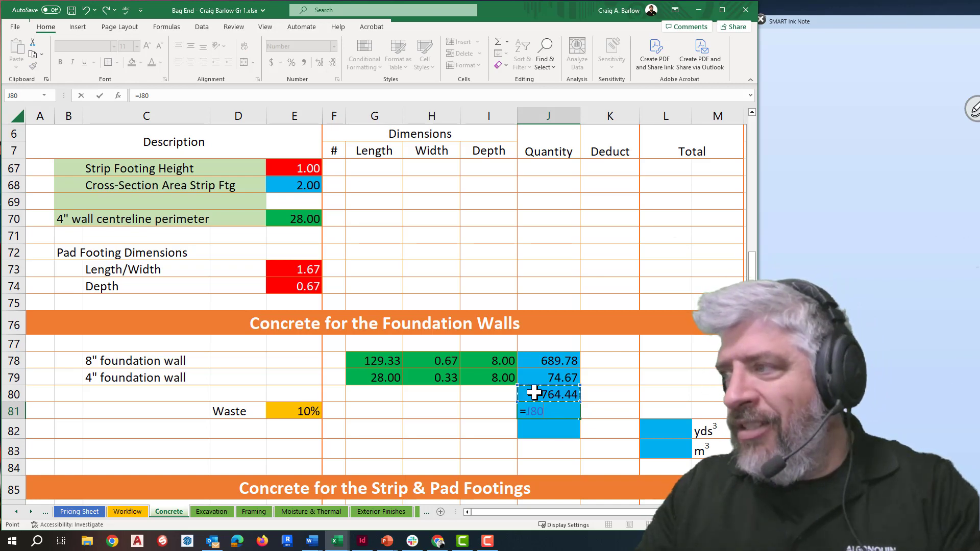
pyautogui.write('*')
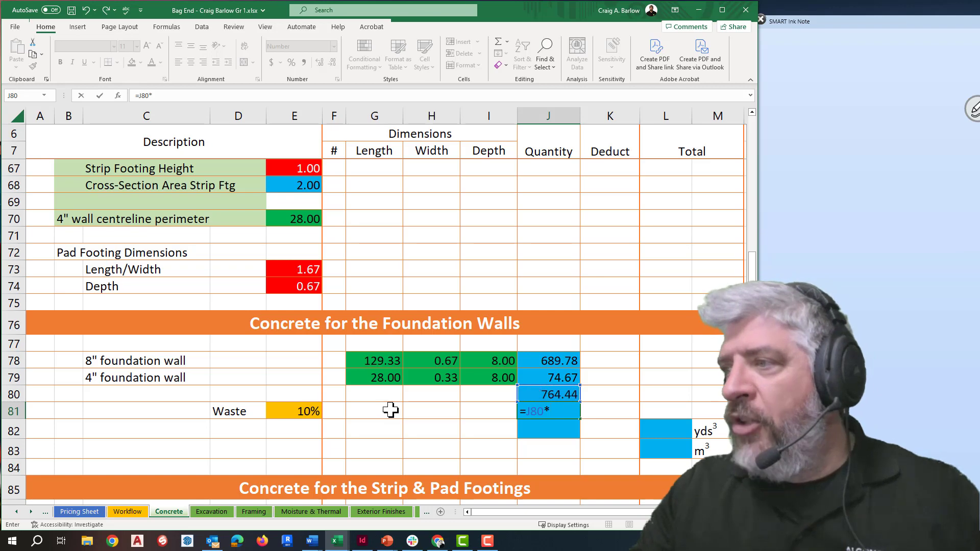
pyautogui.click(302, 412)
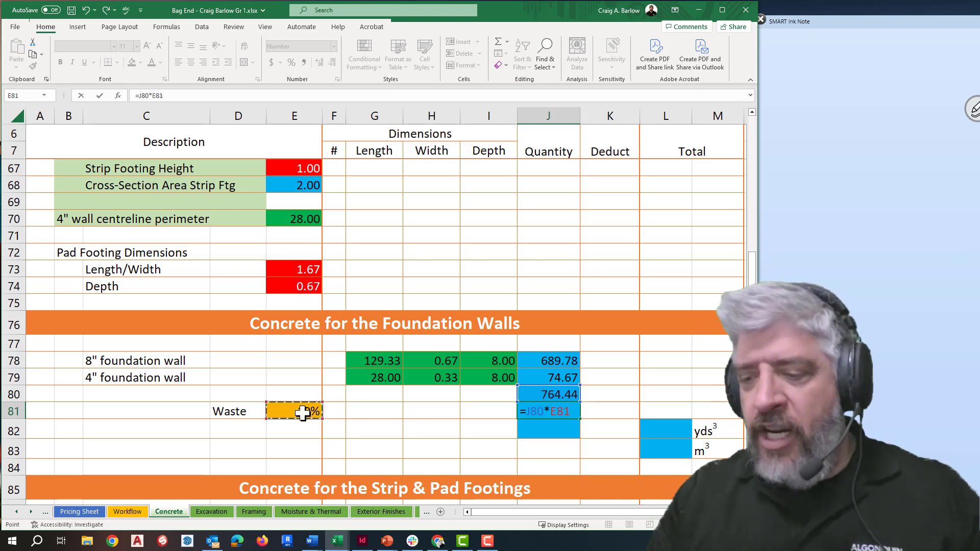
pyautogui.press('Return')
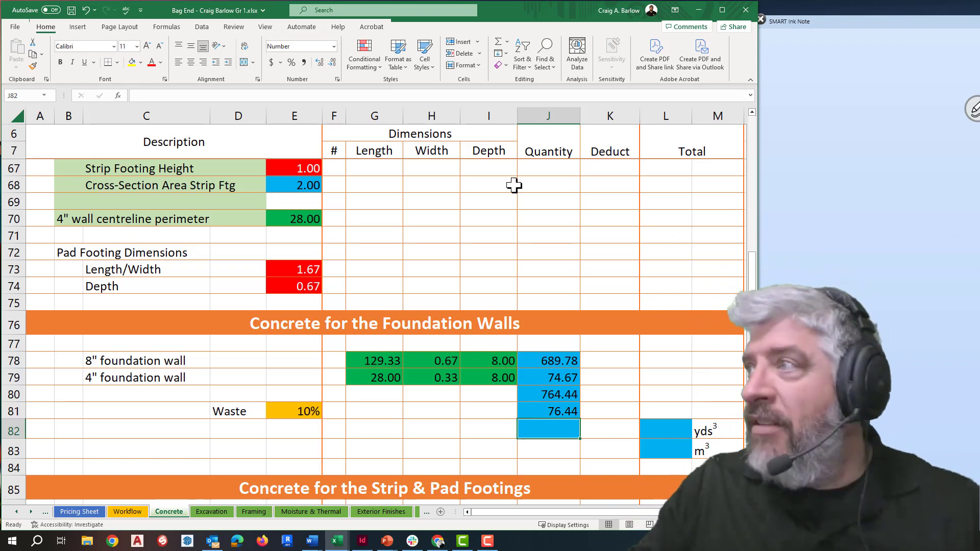
# Add the wall subtotal and its waste in J82 with =SUM(J80:J81)
pyautogui.click(499, 41)
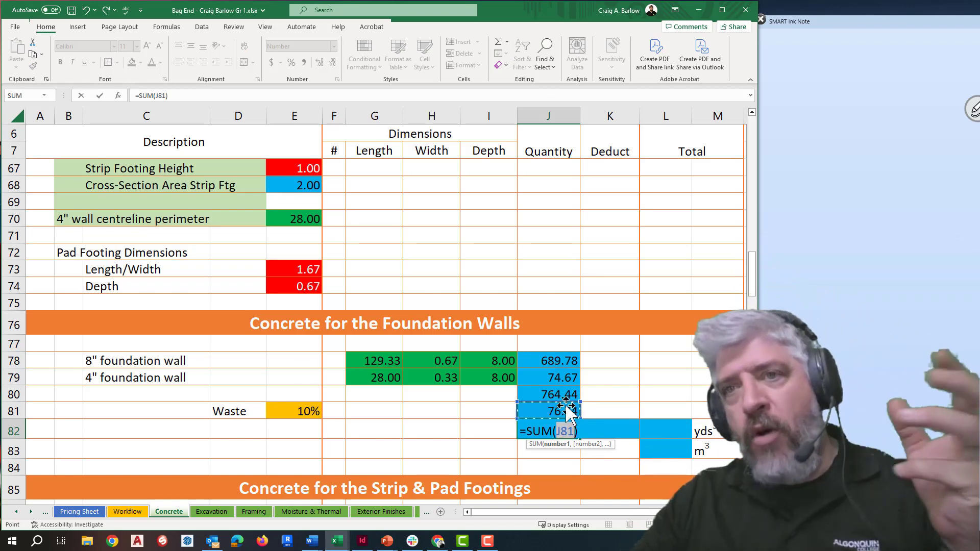
pyautogui.moveTo(581, 403); pyautogui.dragTo(582, 390)
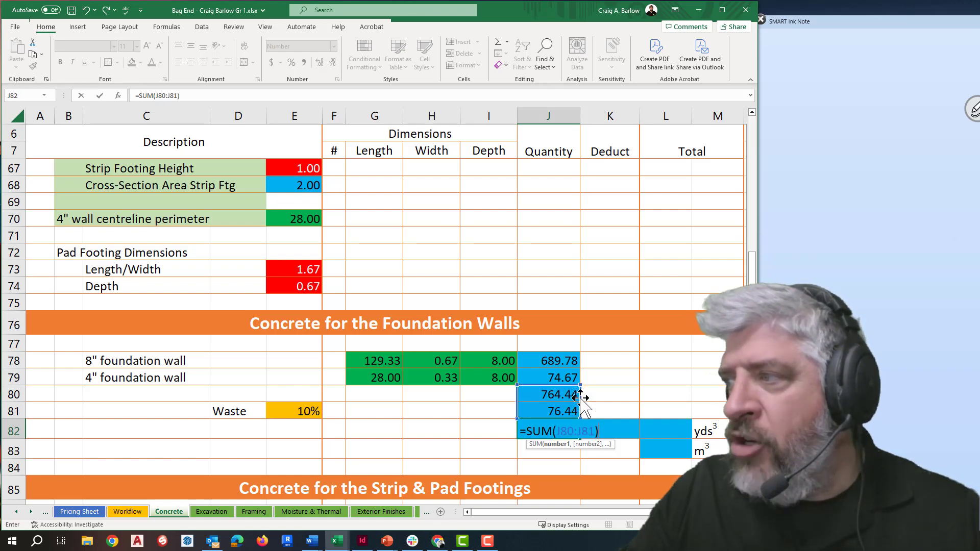
pyautogui.press('Return')
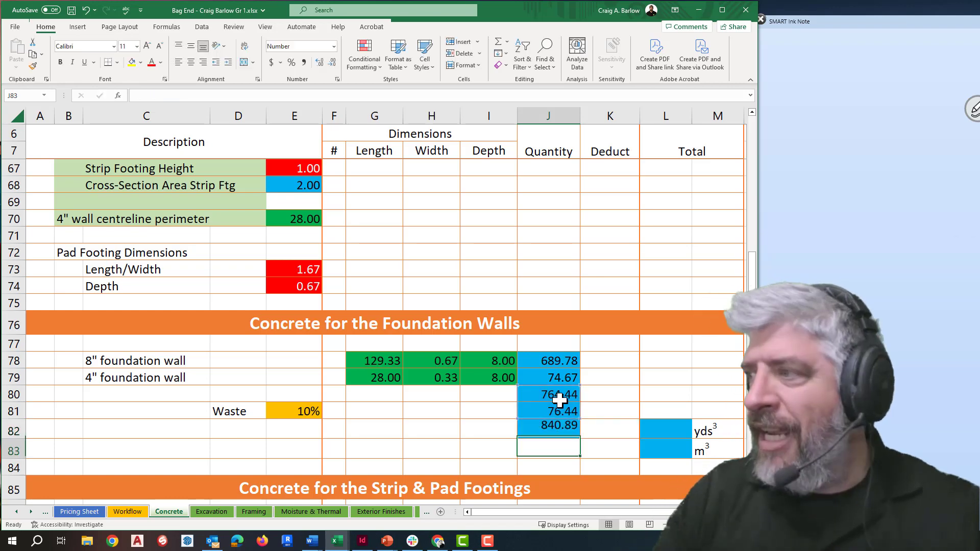
pyautogui.click(551, 430)
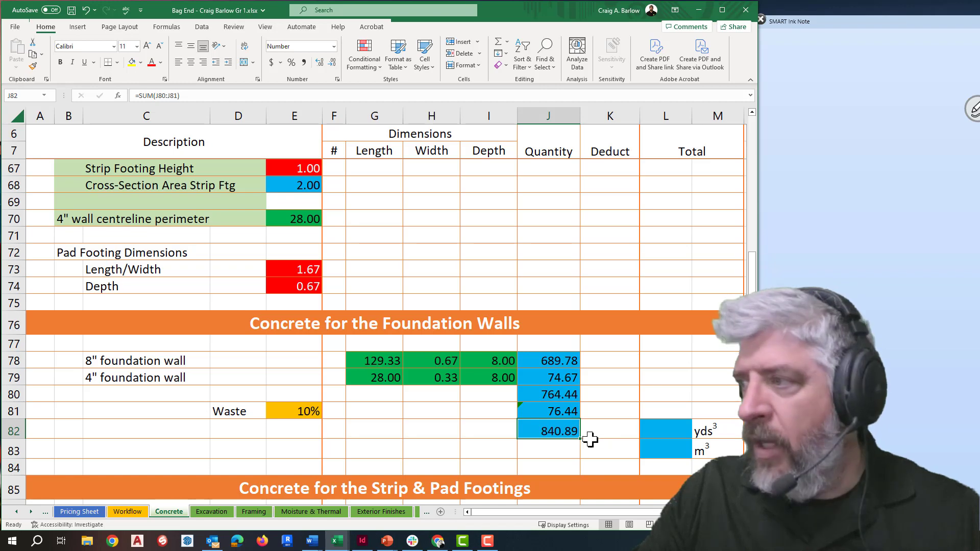
# Convert the foundation wall total to cubic yards in L82 with =J82/27
pyautogui.click(656, 433)
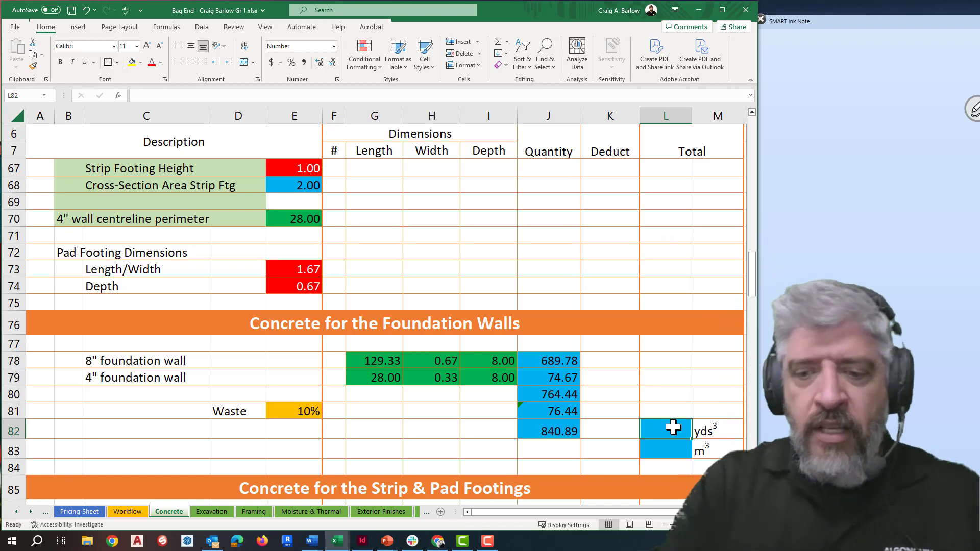
pyautogui.write('=')
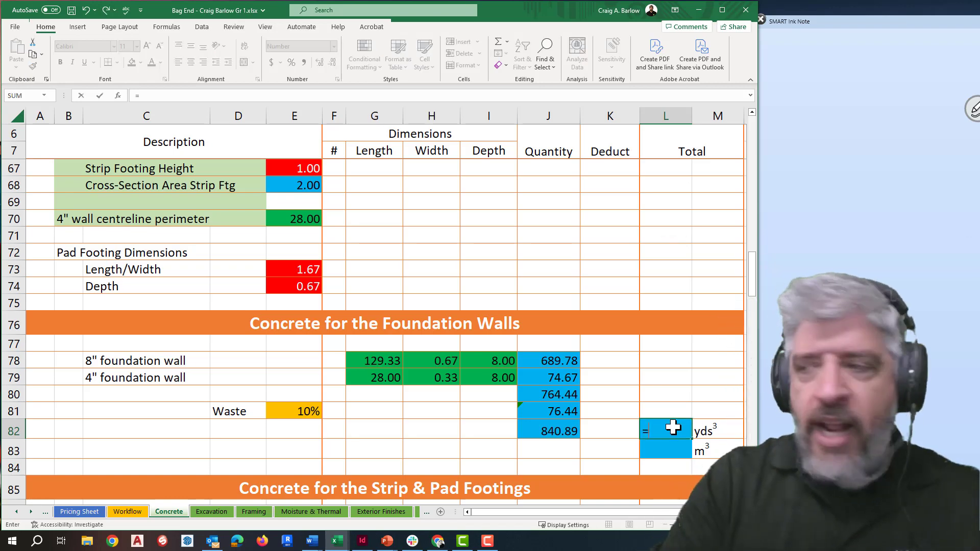
pyautogui.click(572, 430)
pyautogui.write('/27')
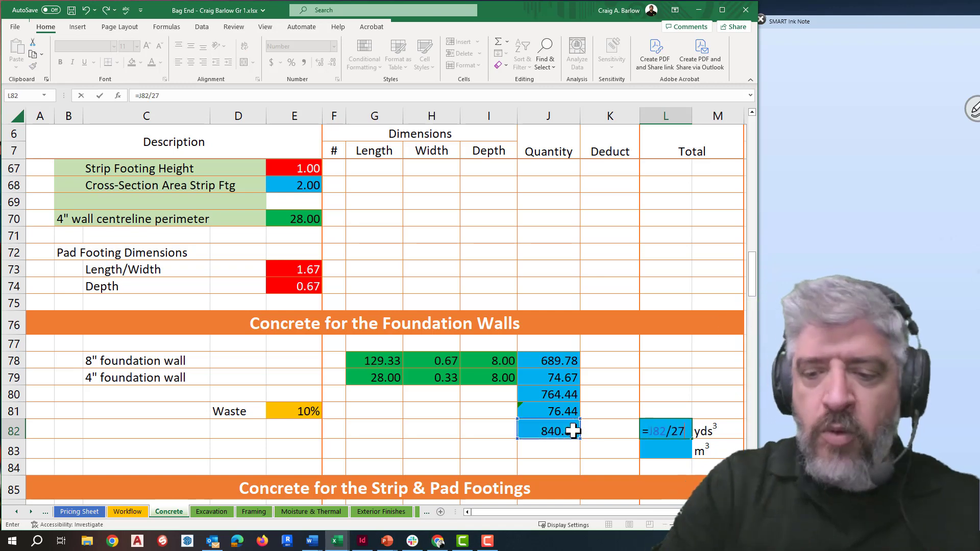
pyautogui.press('Return')
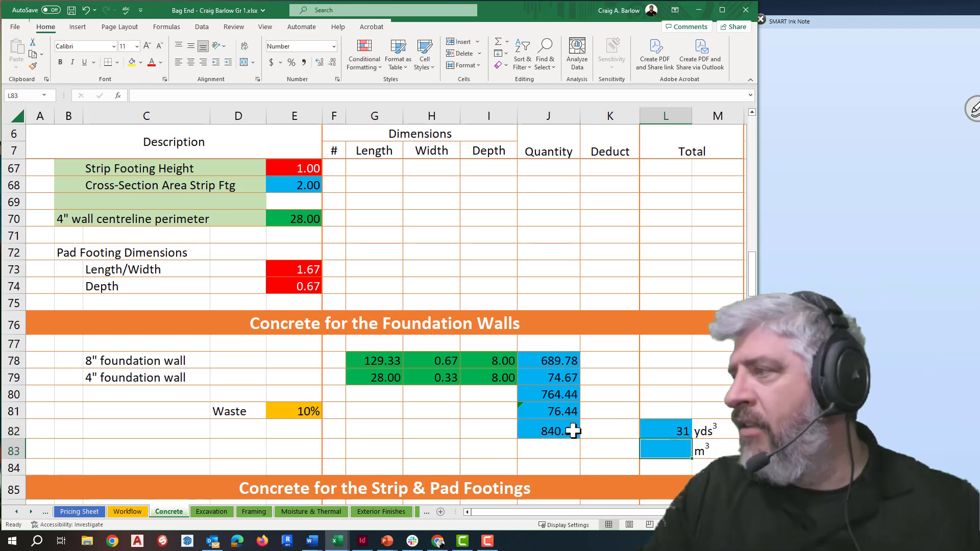
# Show the foundation walls' cubic yards total in L82 with four decimal places
pyautogui.click(670, 426)
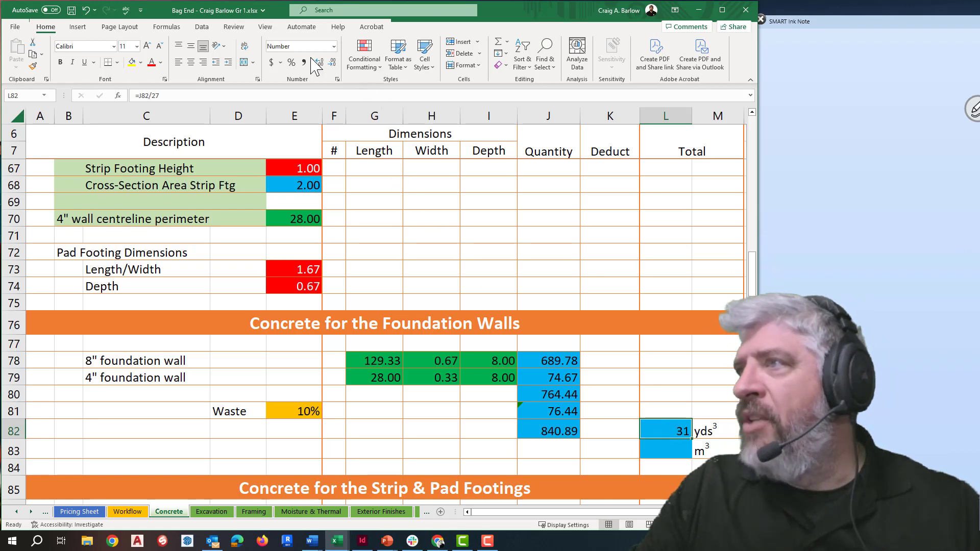
pyautogui.click(319, 62)
pyautogui.click(319, 62)
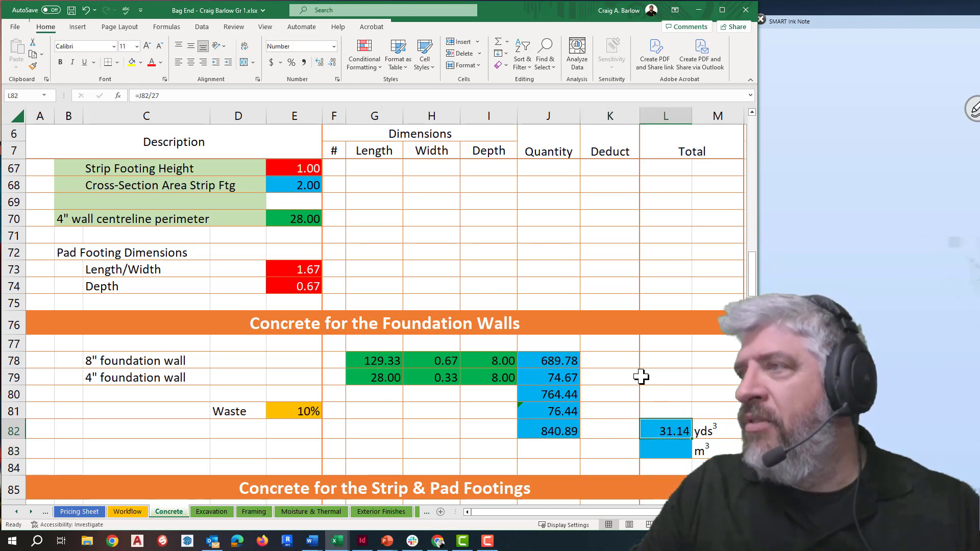
pyautogui.click(318, 62)
pyautogui.click(319, 62)
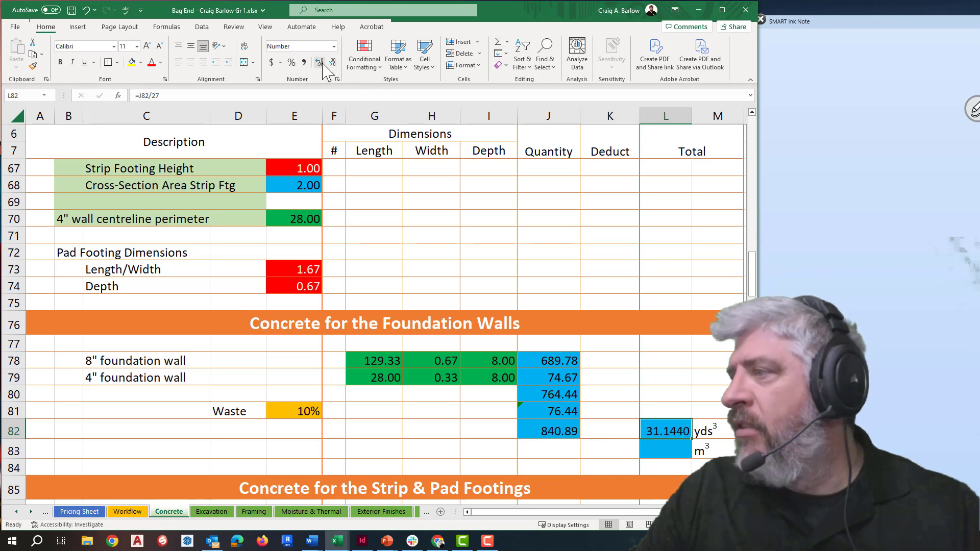
pyautogui.click(620, 451)
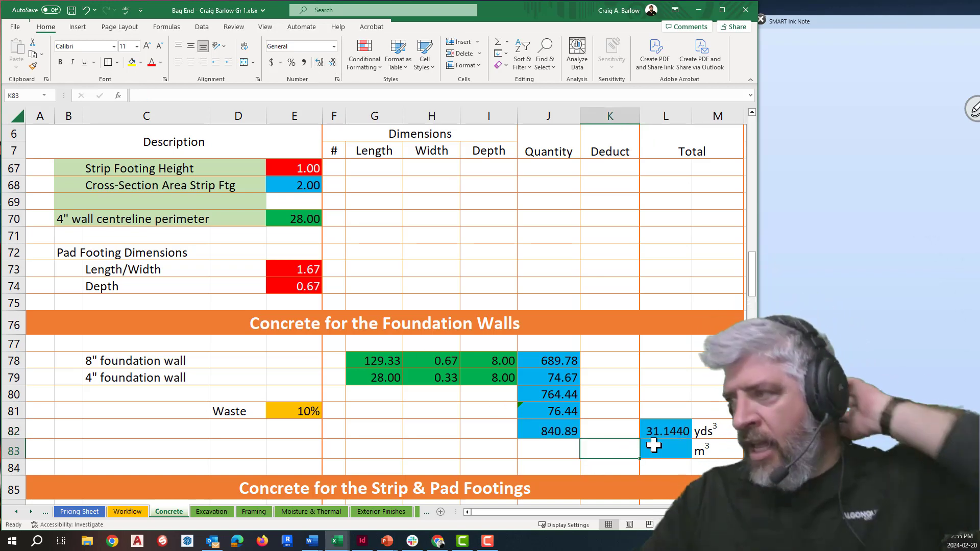
pyautogui.click(557, 433)
pyautogui.click(664, 433)
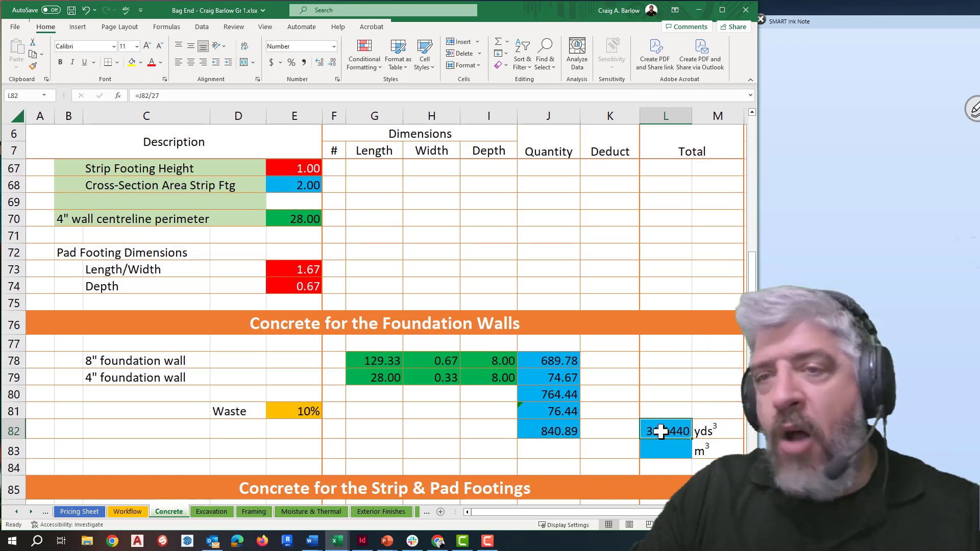
# Round the cubic yards total in L82 up to a whole number with =ROUNDUP(J82/27,0)
pyautogui.doubleClick(661, 431)
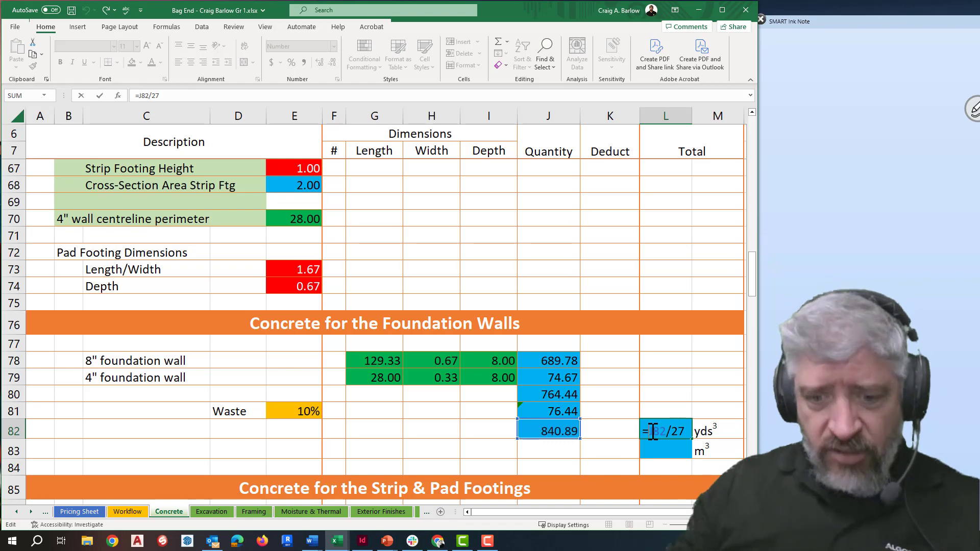
pyautogui.click(653, 432)
pyautogui.write('roundu')
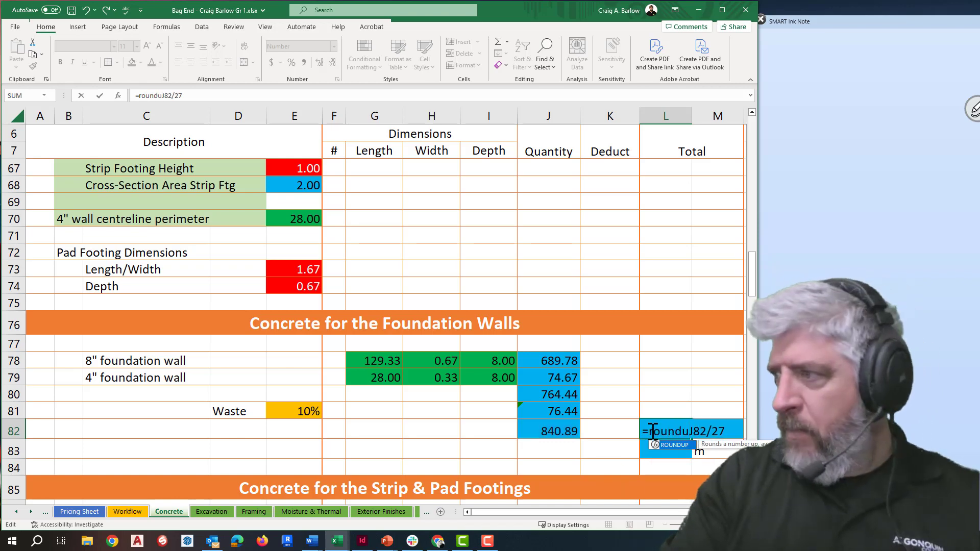
pyautogui.write('p')
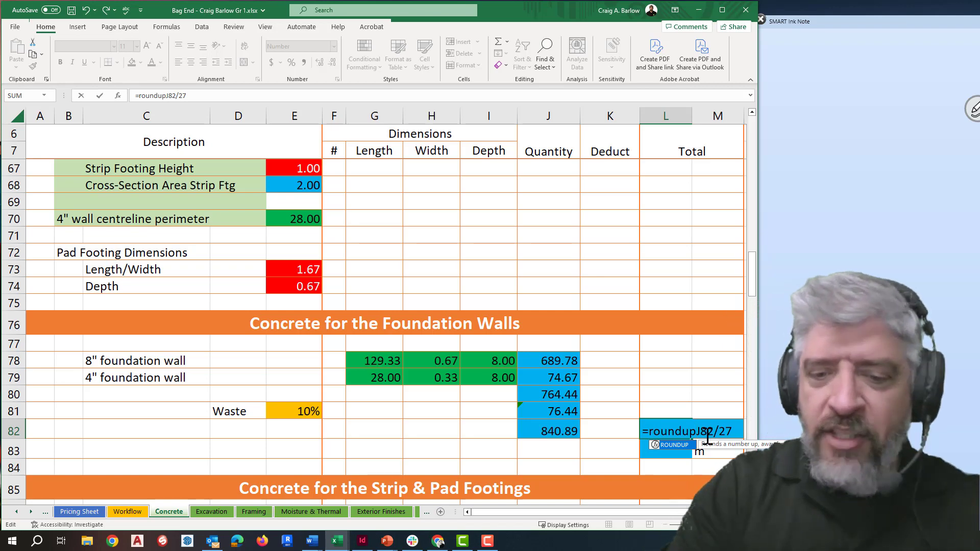
pyautogui.write('(')
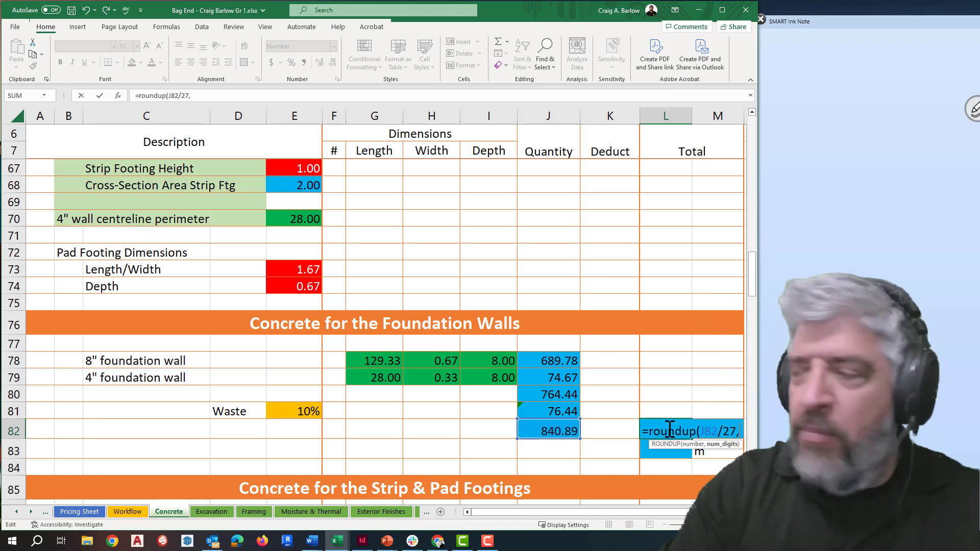
pyautogui.write(',0')
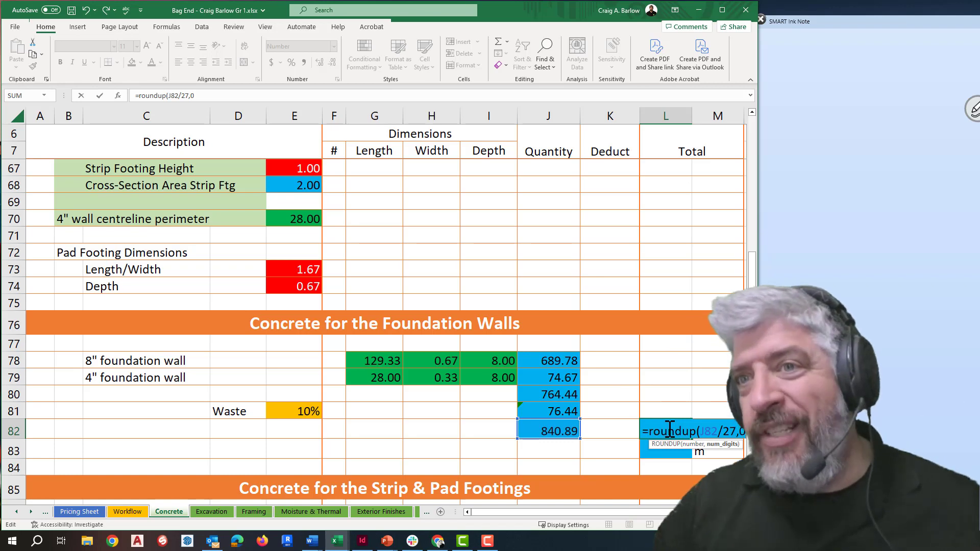
pyautogui.write(')')
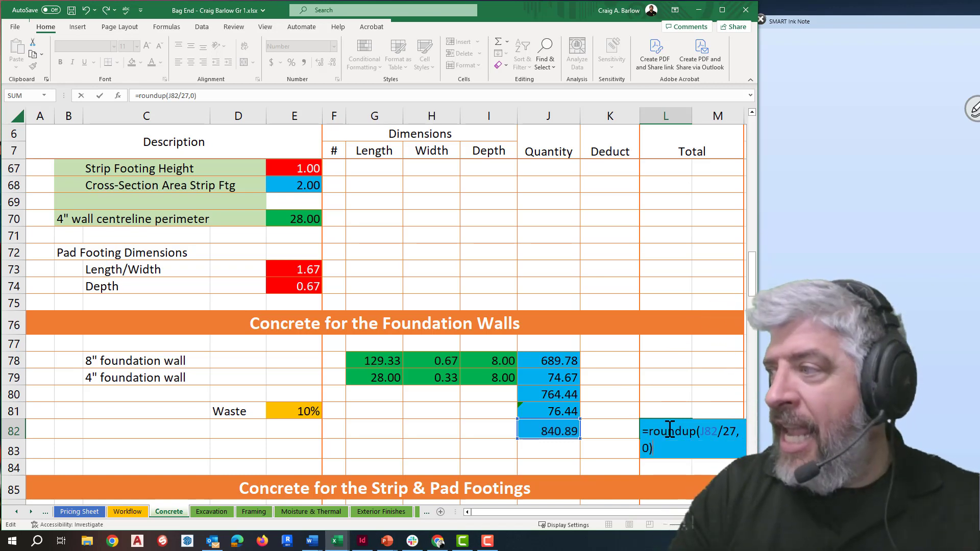
pyautogui.press('Return')
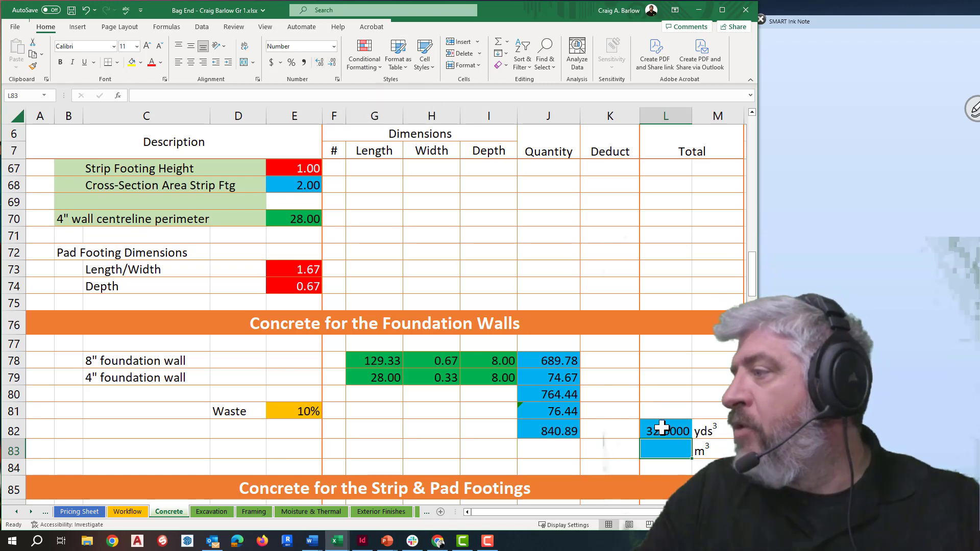
# Format the rounded cubic yards total in L82 to show no decimal places
pyautogui.click(659, 433)
pyautogui.click(319, 63)
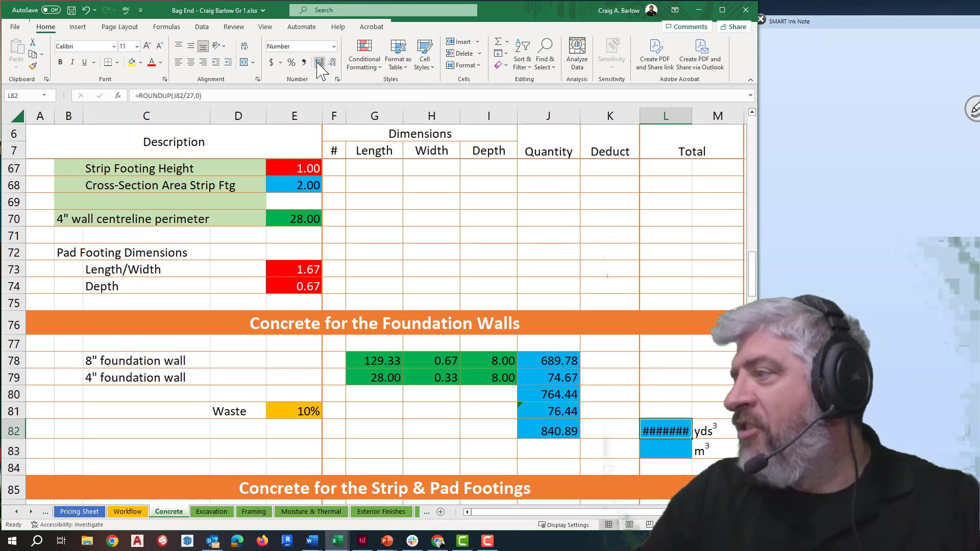
pyautogui.click(331, 64)
pyautogui.click(331, 63)
pyautogui.click(331, 64)
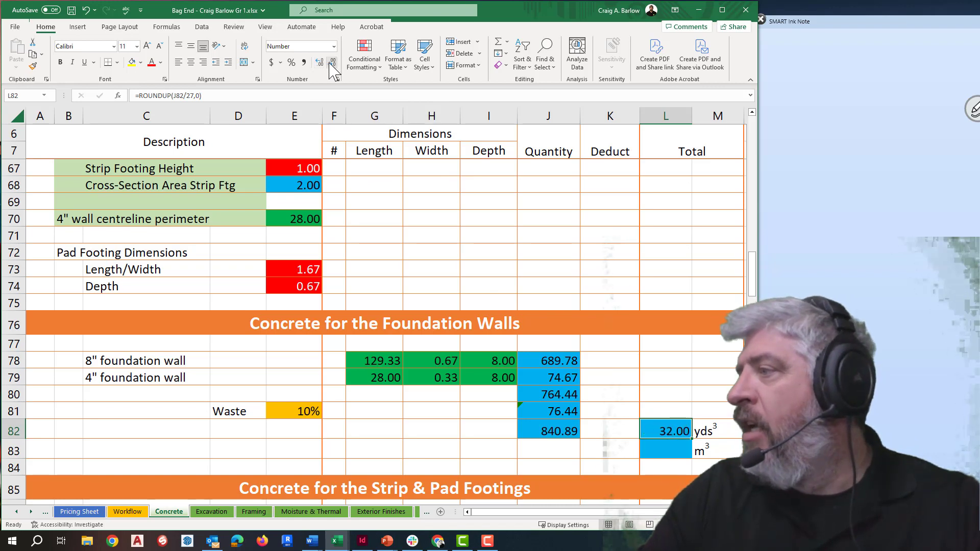
pyautogui.click(330, 63)
pyautogui.click(330, 64)
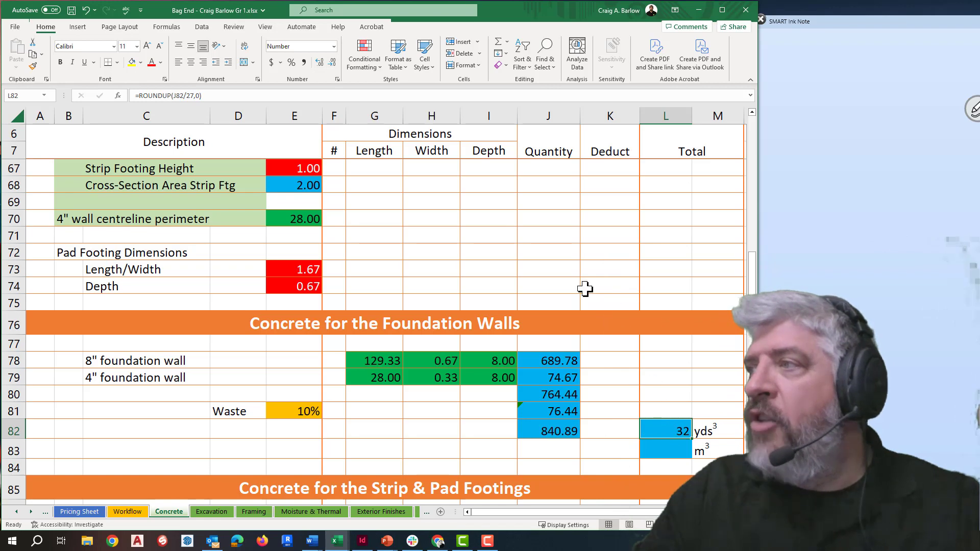
# Enter the sample value 314.46 in I69 and try to round it up to two decimals in J69 with =roudnup(I69,2)
pyautogui.click(494, 202)
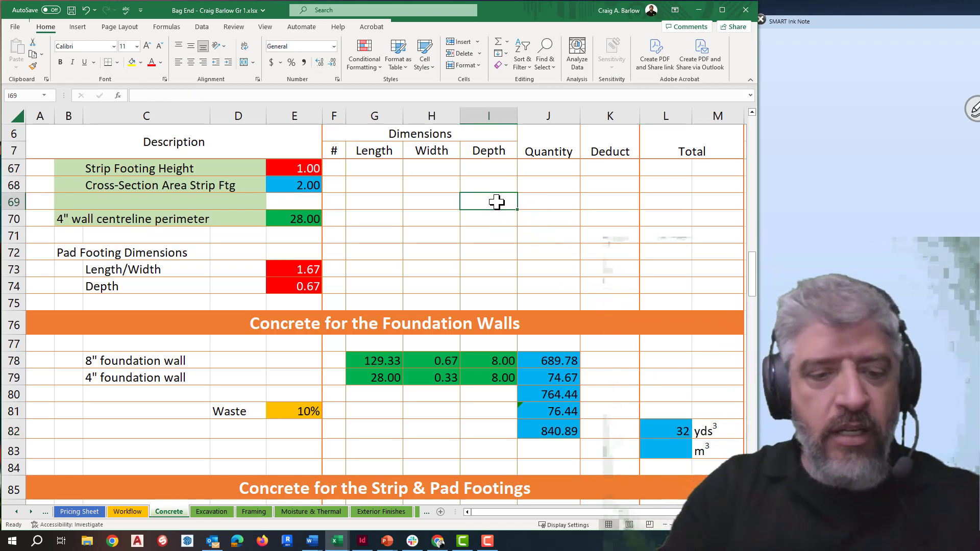
pyautogui.write('314.46')
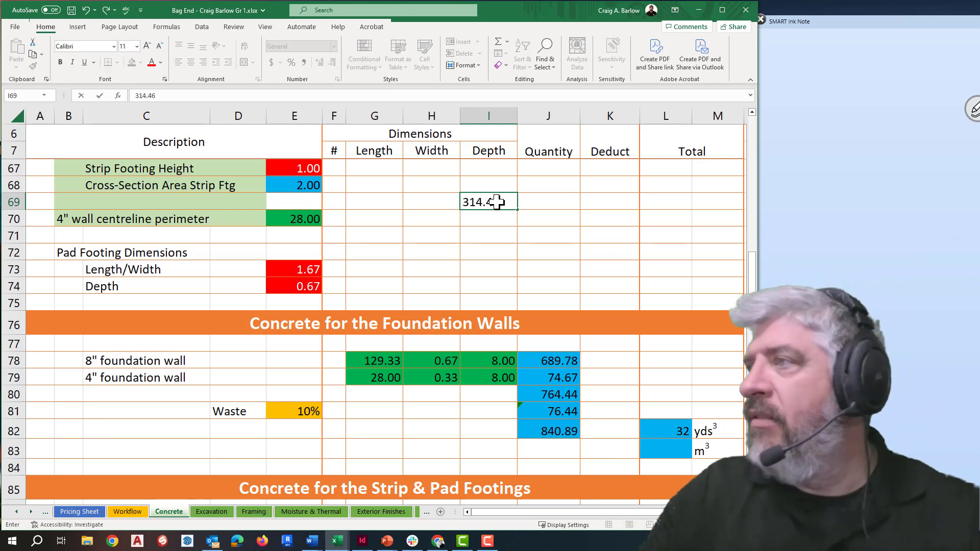
pyautogui.click(528, 202)
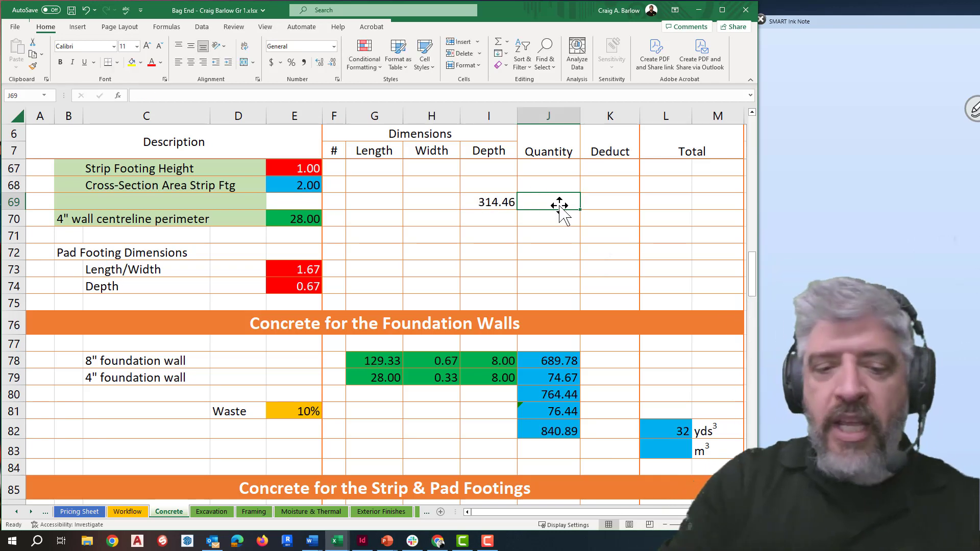
pyautogui.write('=roudnup')
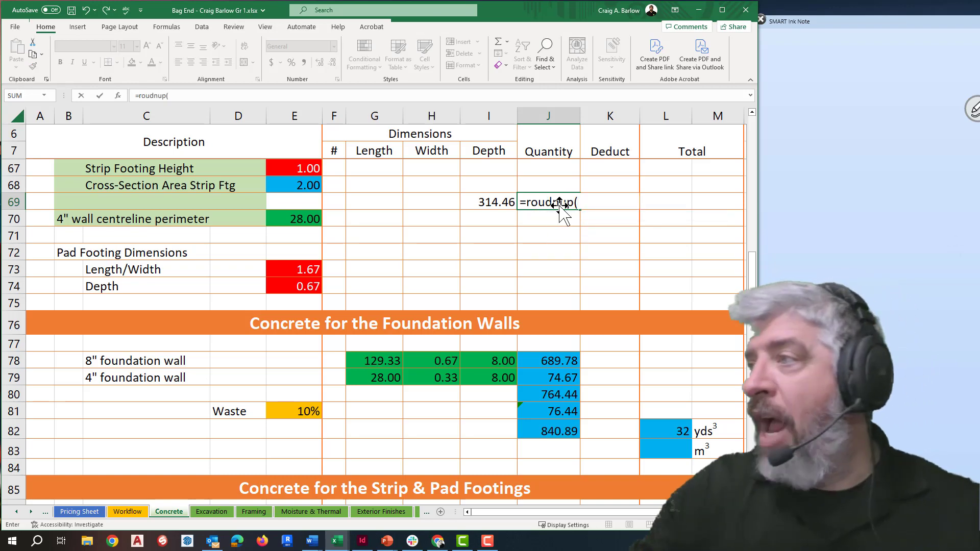
pyautogui.write('(')
pyautogui.click(501, 203)
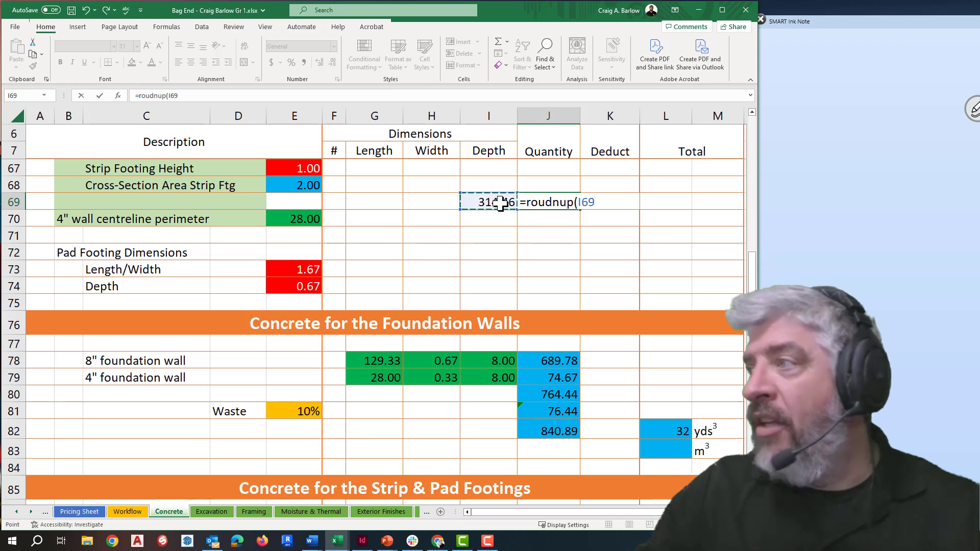
pyautogui.write(',')
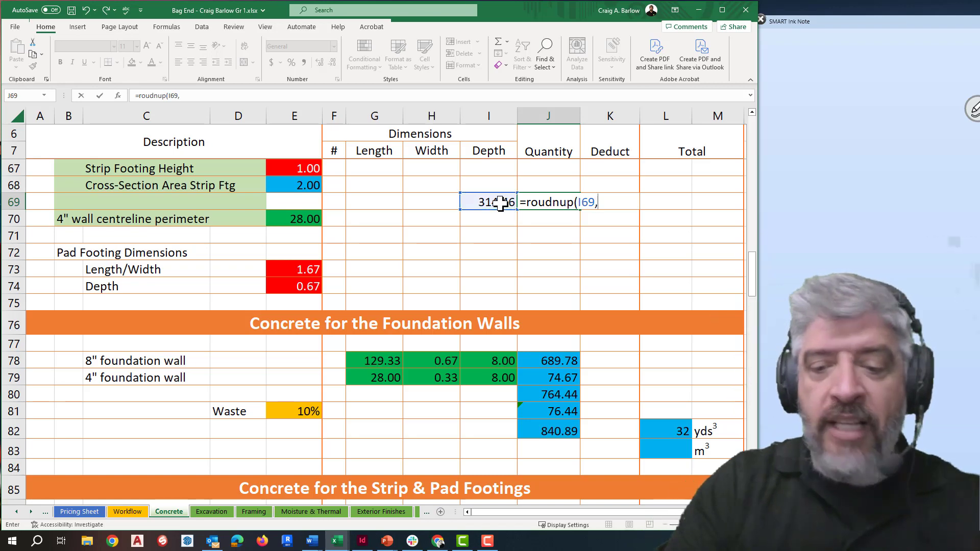
pyautogui.write('2')
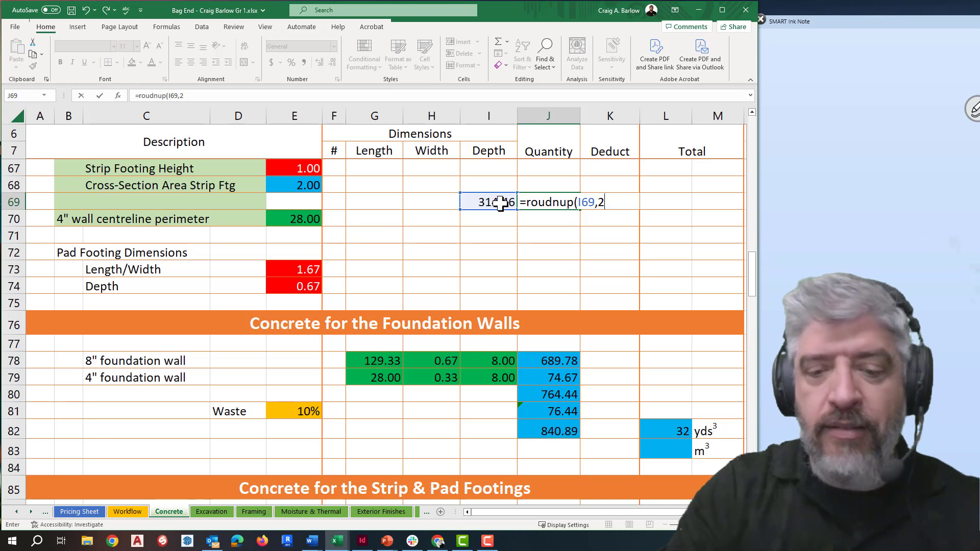
pyautogui.write(')')
pyautogui.press('Return')
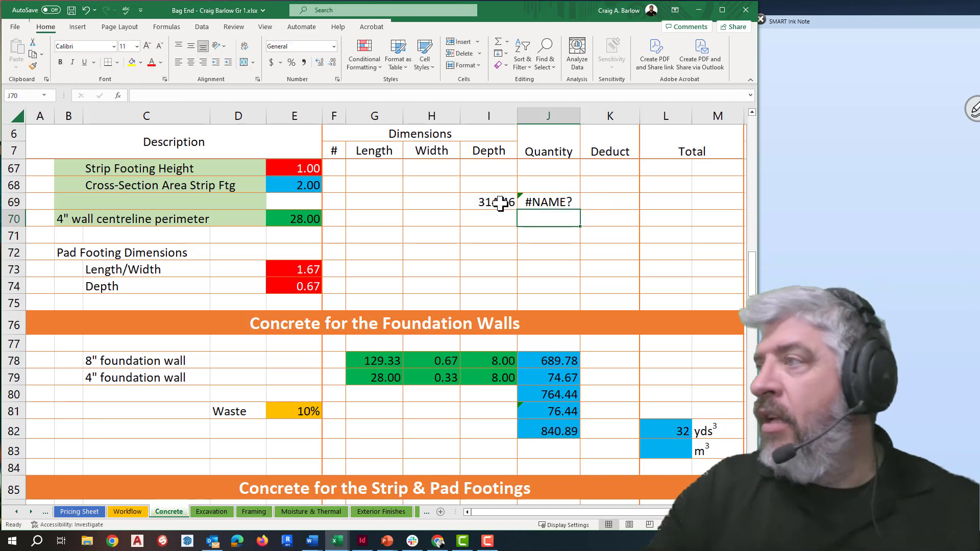
# Correct the misspelled function name in J69 so the formula reads =ROUNDUP(I69,2)
pyautogui.click(534, 203)
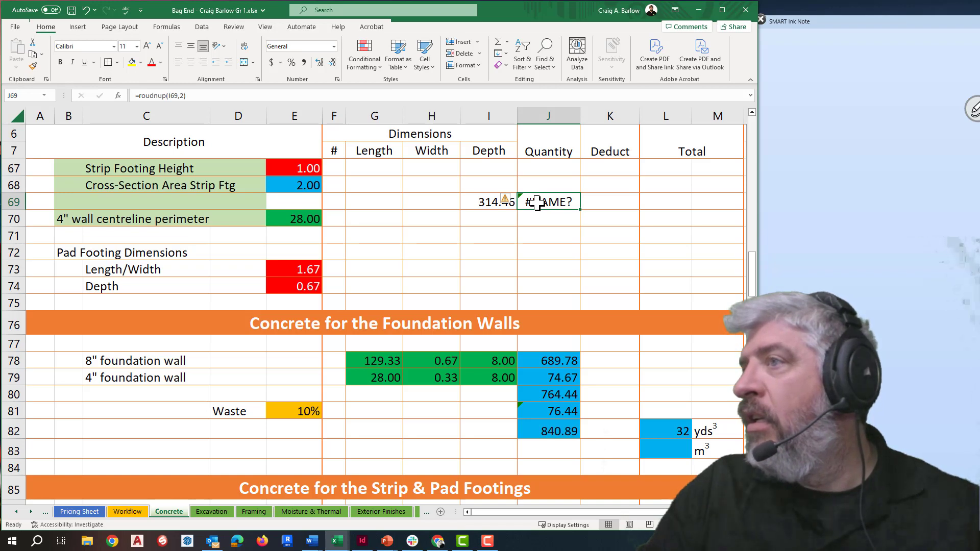
pyautogui.doubleClick(538, 203)
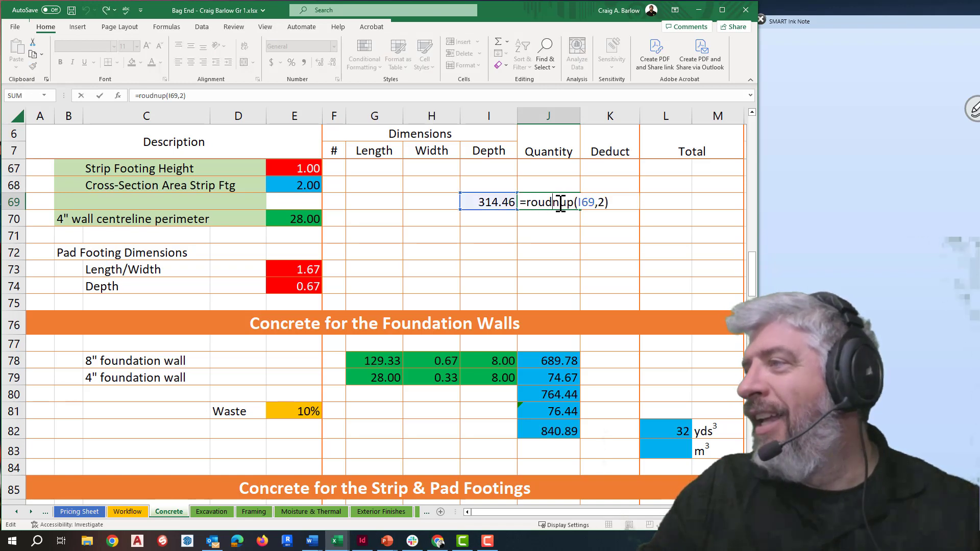
pyautogui.press('BackSpace')
pyautogui.write('d')
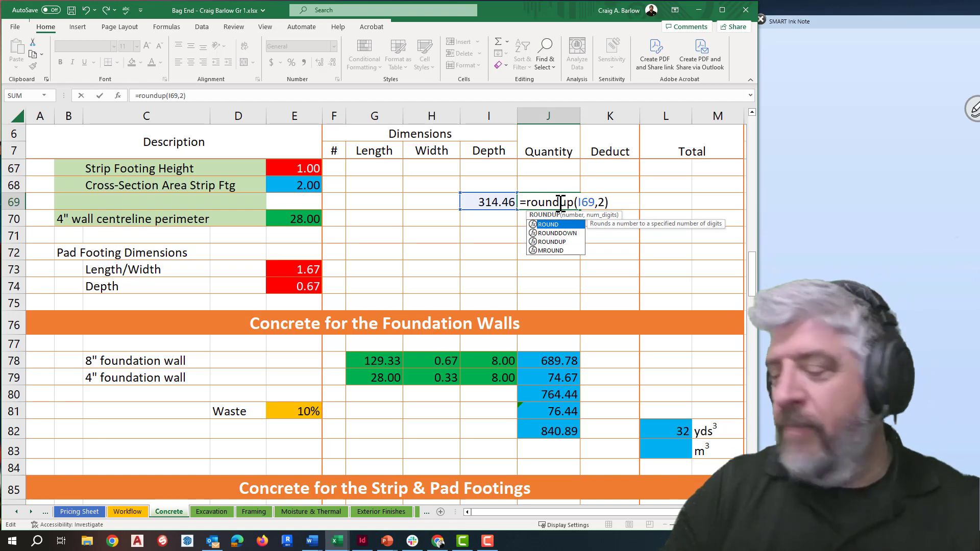
pyautogui.press('Return')
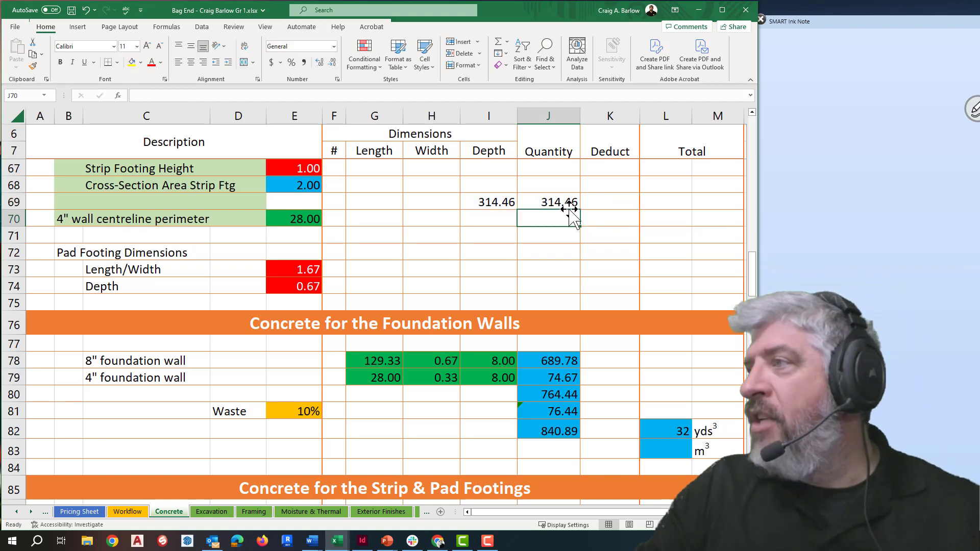
# Change the sample value in I69 to 314.46732
pyautogui.click(511, 203)
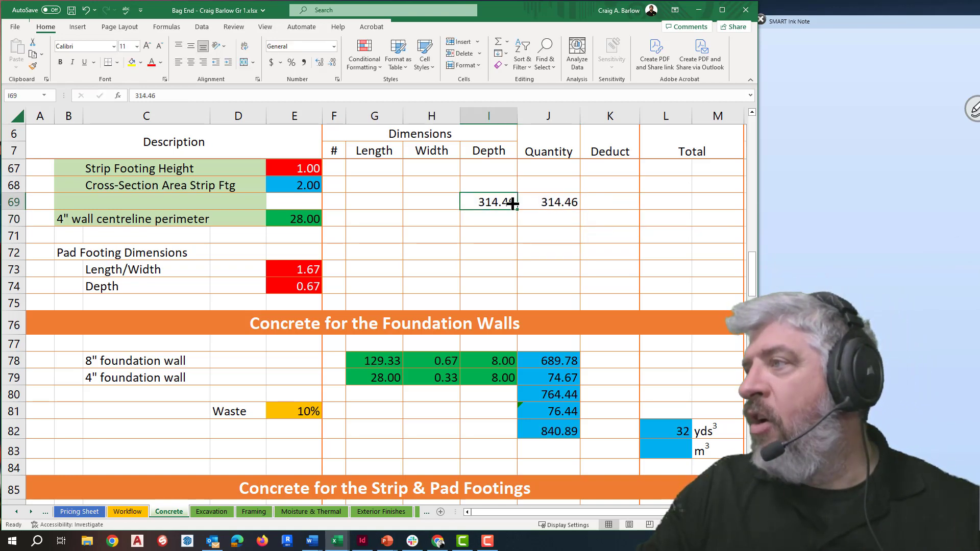
pyautogui.doubleClick(511, 202)
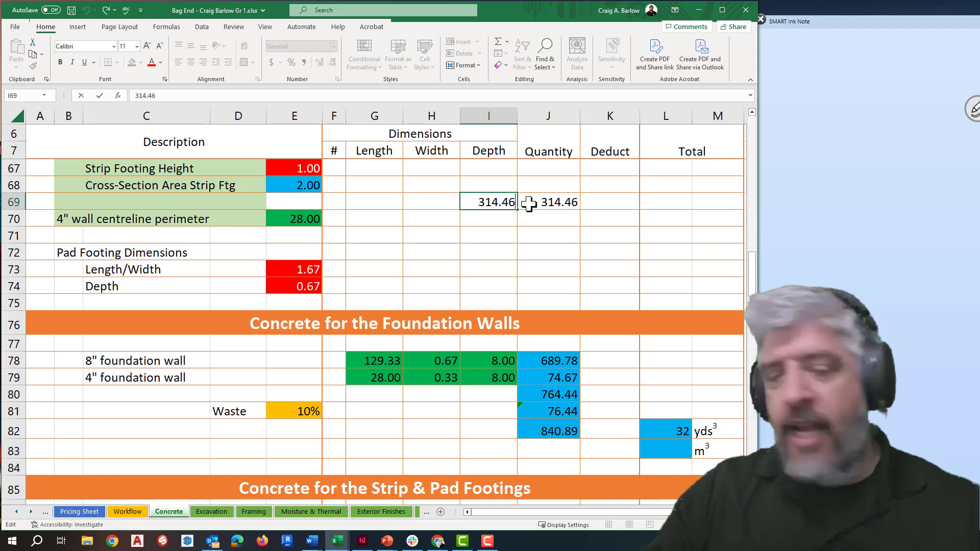
pyautogui.write('732')
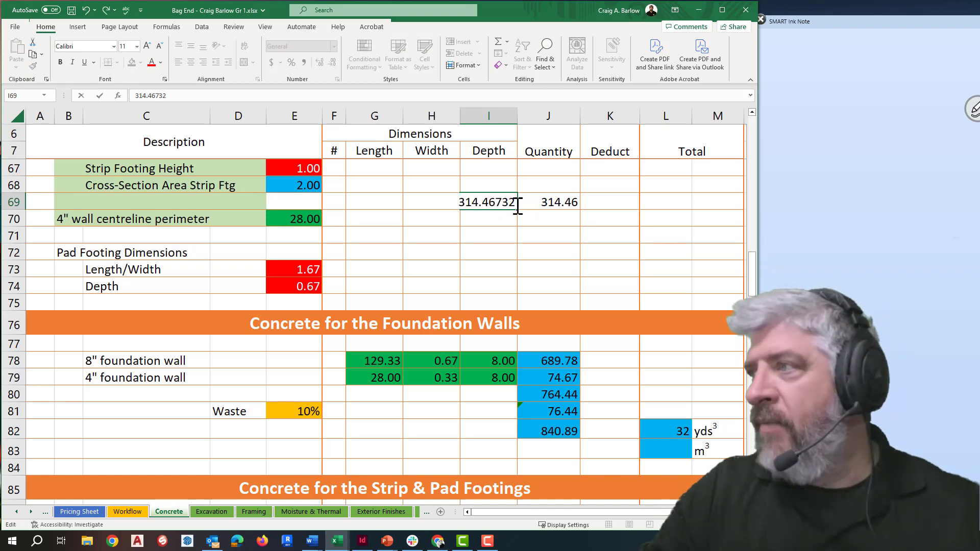
pyautogui.click(495, 236)
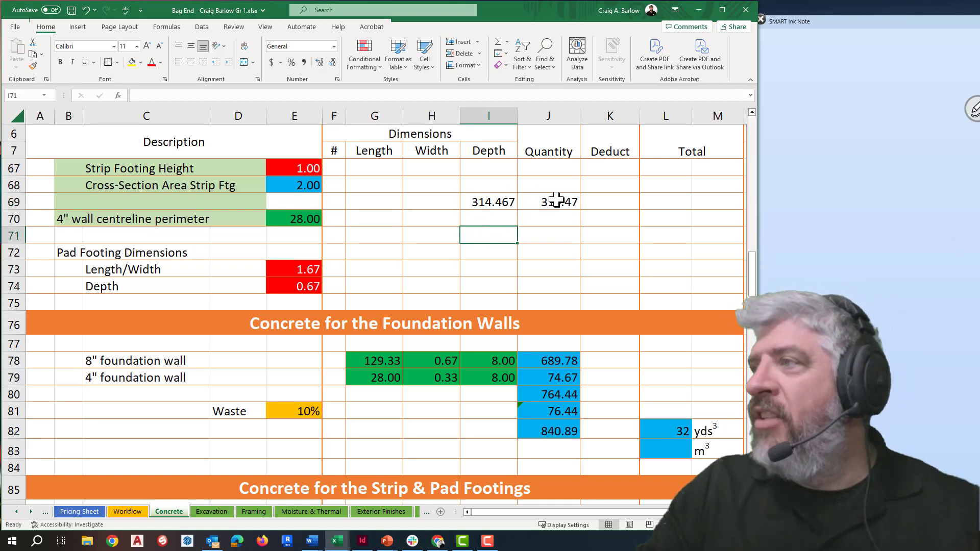
# Format the sample value in I69 to show four decimal places
pyautogui.click(503, 201)
pyautogui.click(319, 62)
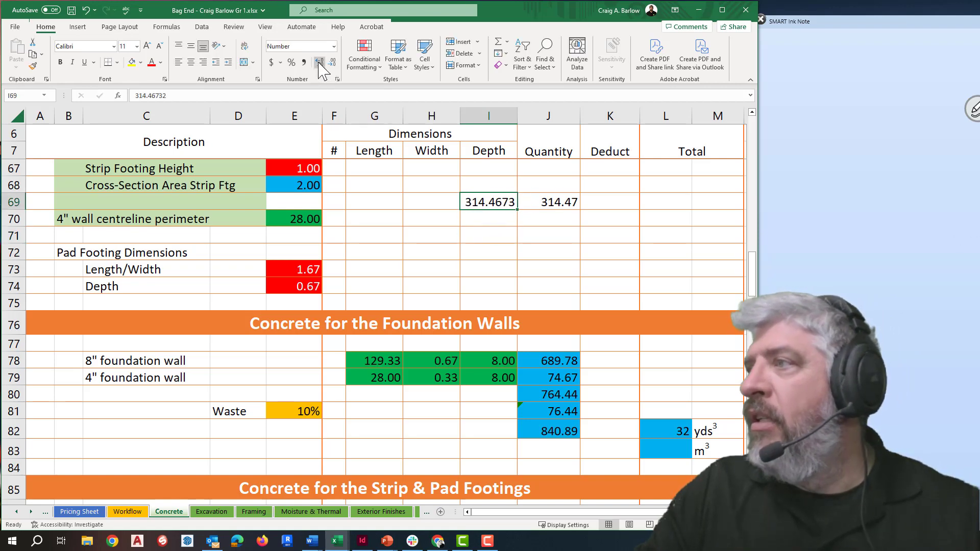
pyautogui.click(319, 63)
pyautogui.click(332, 62)
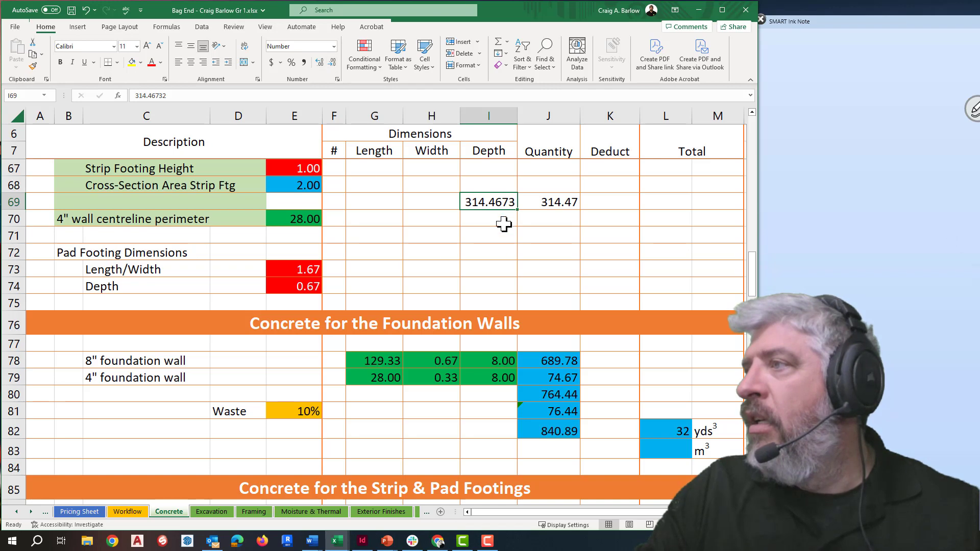
# Show the rounded-up value in J69 with four decimal places and return it to two
pyautogui.click(568, 205)
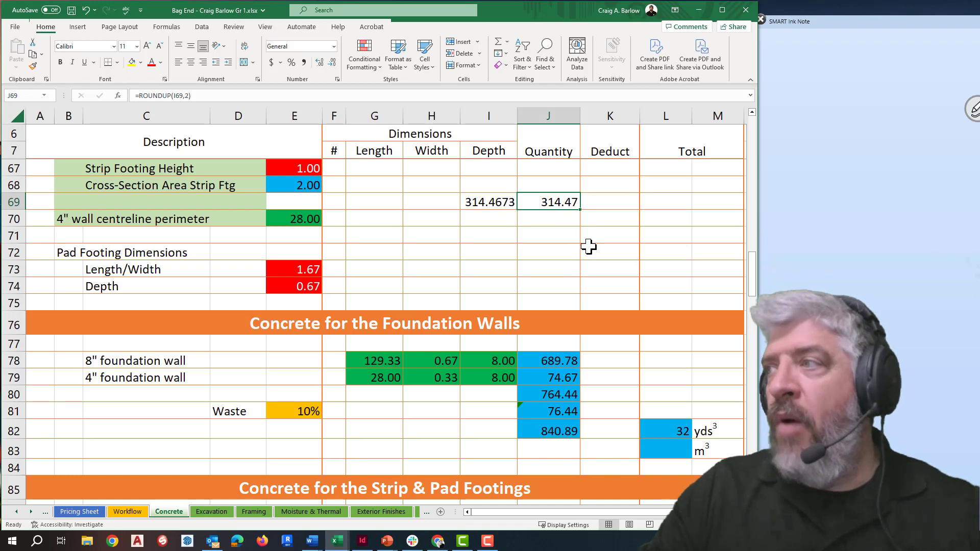
pyautogui.click(319, 62)
pyautogui.click(320, 62)
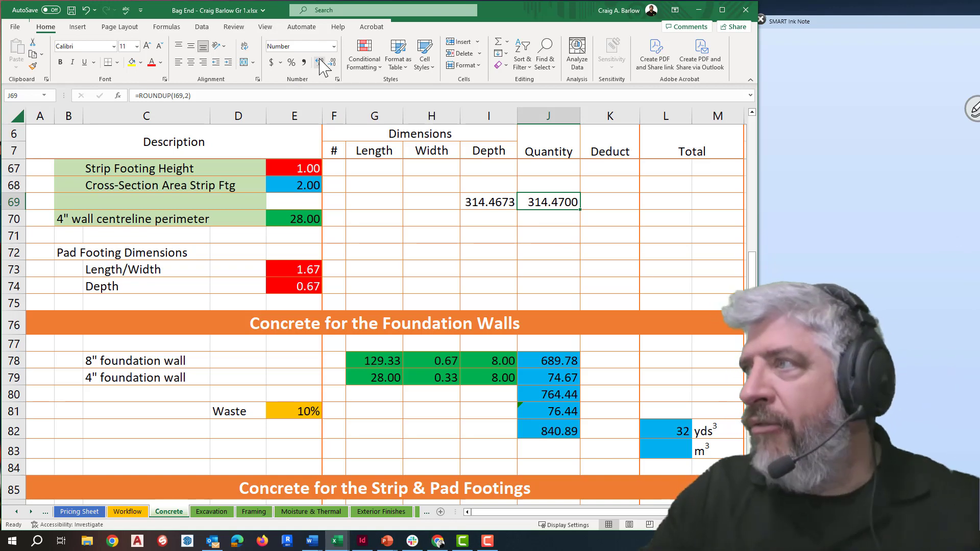
pyautogui.click(333, 61)
pyautogui.click(332, 61)
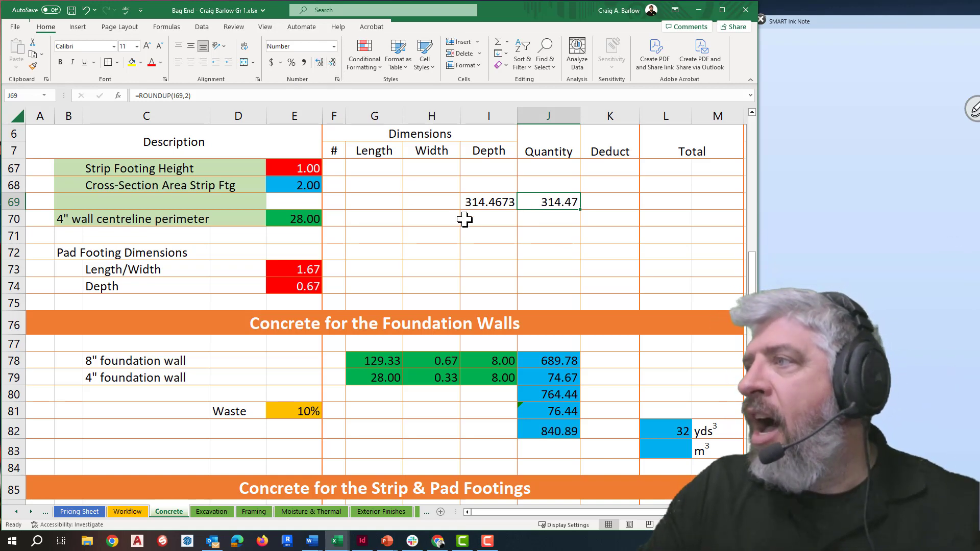
# Round the sample value down to two decimals in J70 with =ROUNDDOWN(I69,2)
pyautogui.click(538, 218)
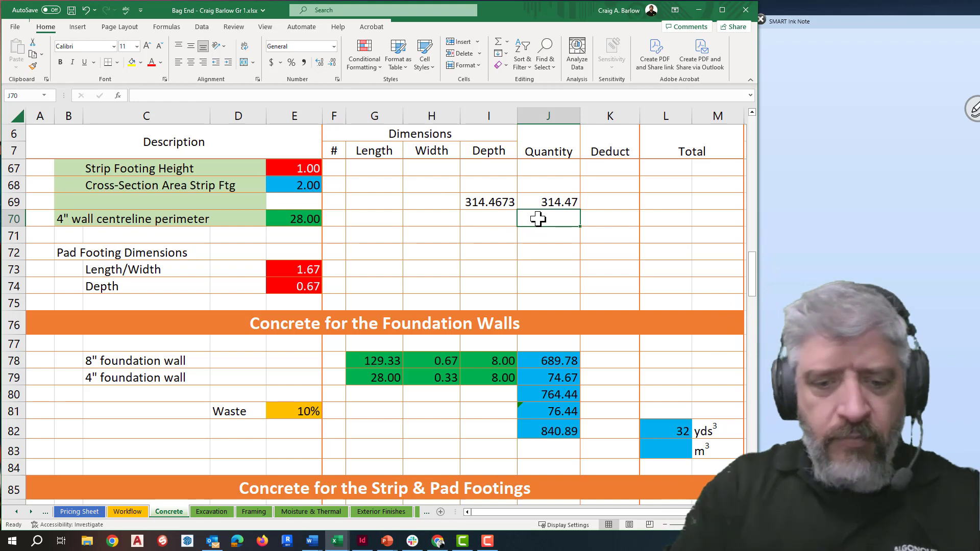
pyautogui.write('ROund')
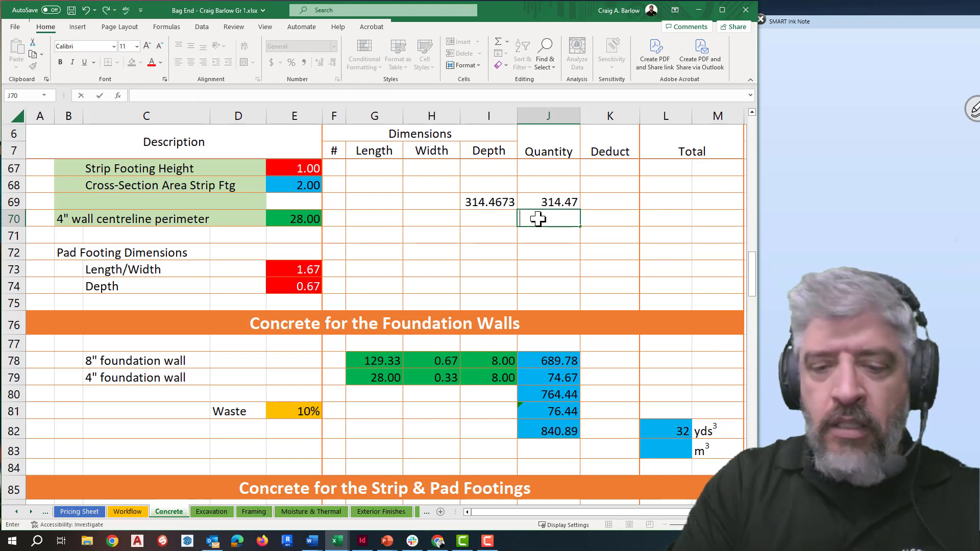
pyautogui.write('=rounddown(')
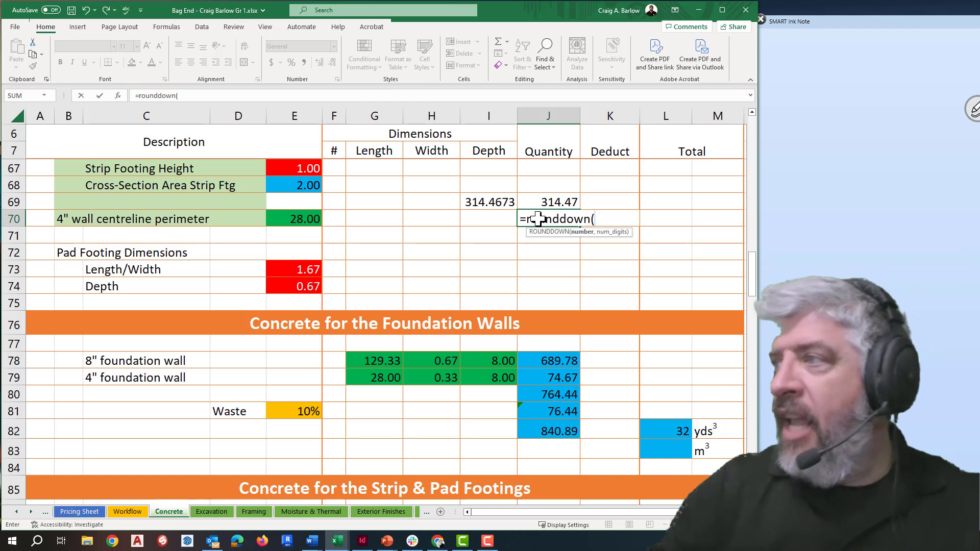
pyautogui.click(492, 203)
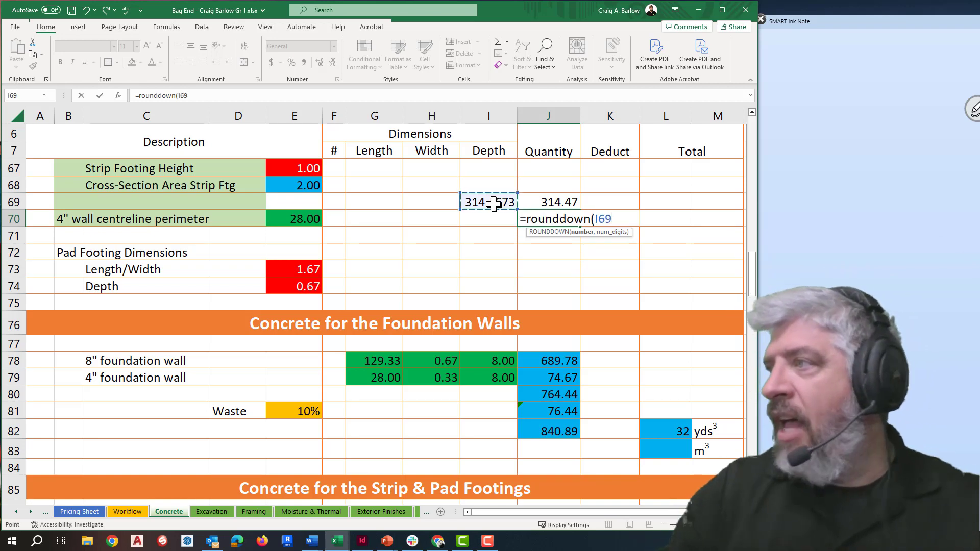
pyautogui.write(',')
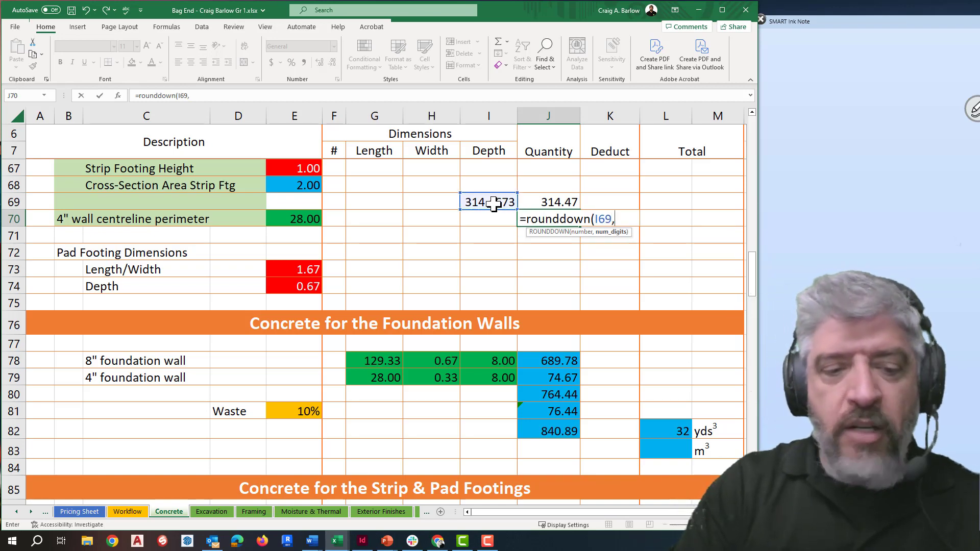
pyautogui.write('2)')
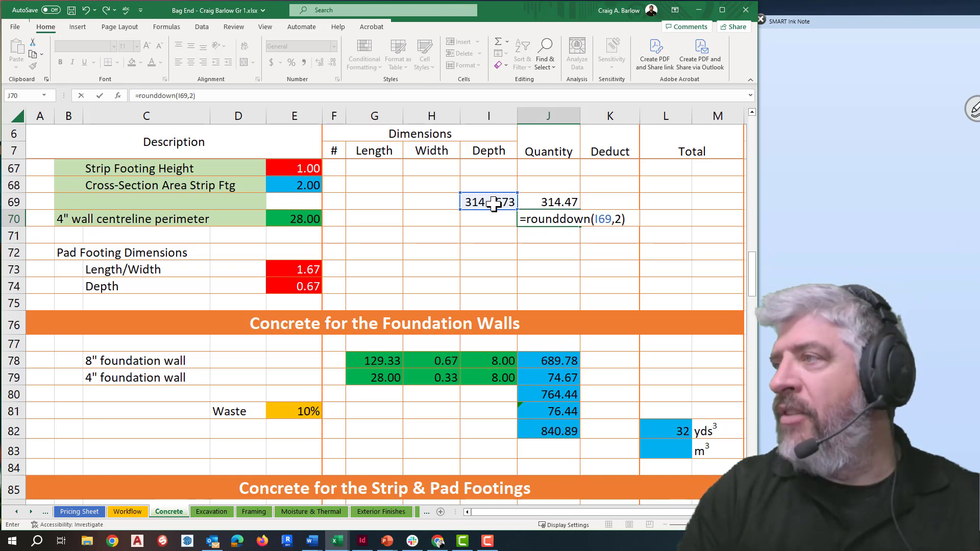
pyautogui.press('Return')
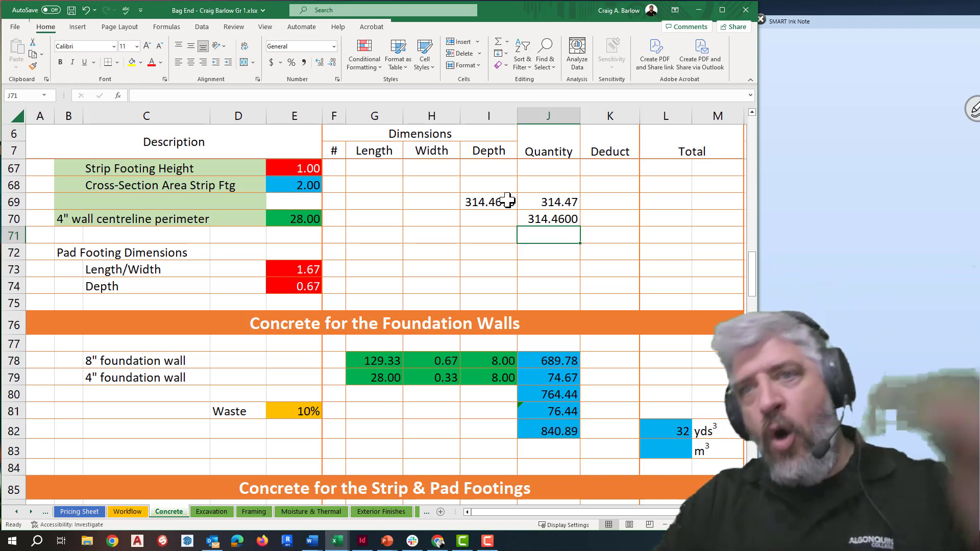
# Format the rounded-down value in J70 to show two decimal places
pyautogui.click(531, 217)
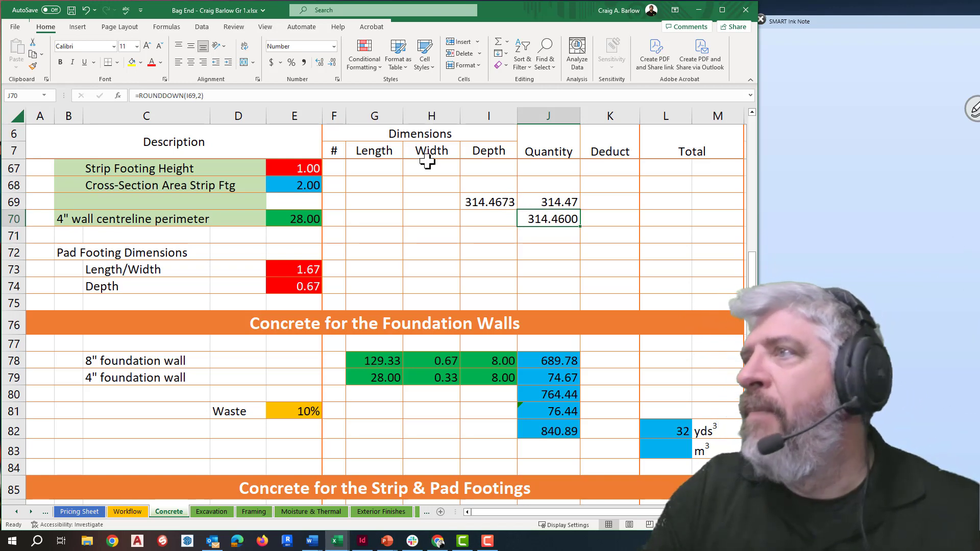
pyautogui.click(332, 62)
pyautogui.click(332, 62)
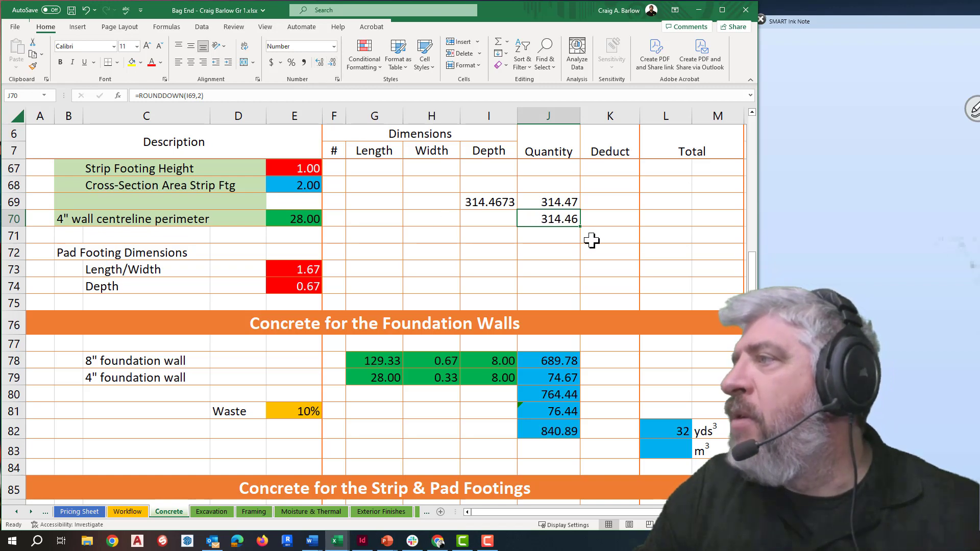
# Round the sample value to the nearest two decimals in J71 with =ROUND(I69,2)
pyautogui.click(571, 235)
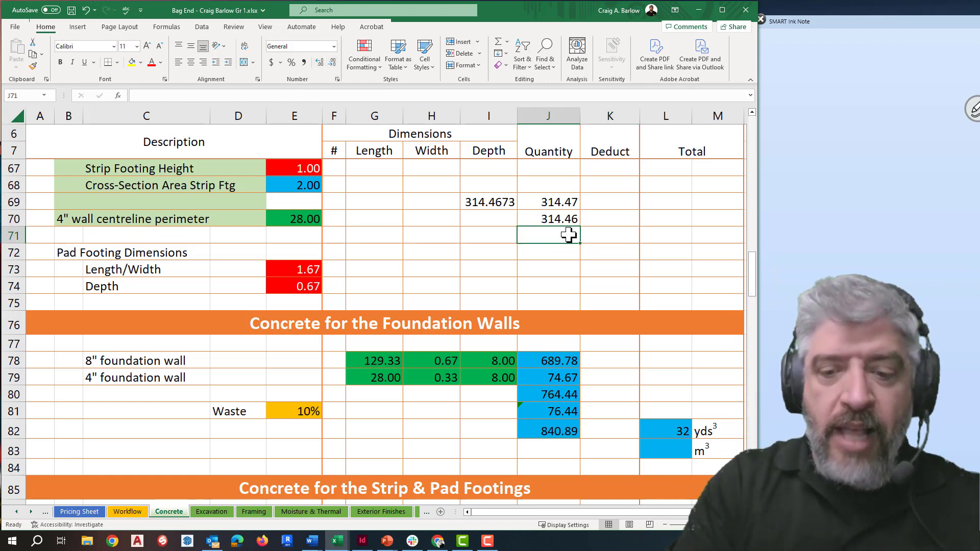
pyautogui.write('=round')
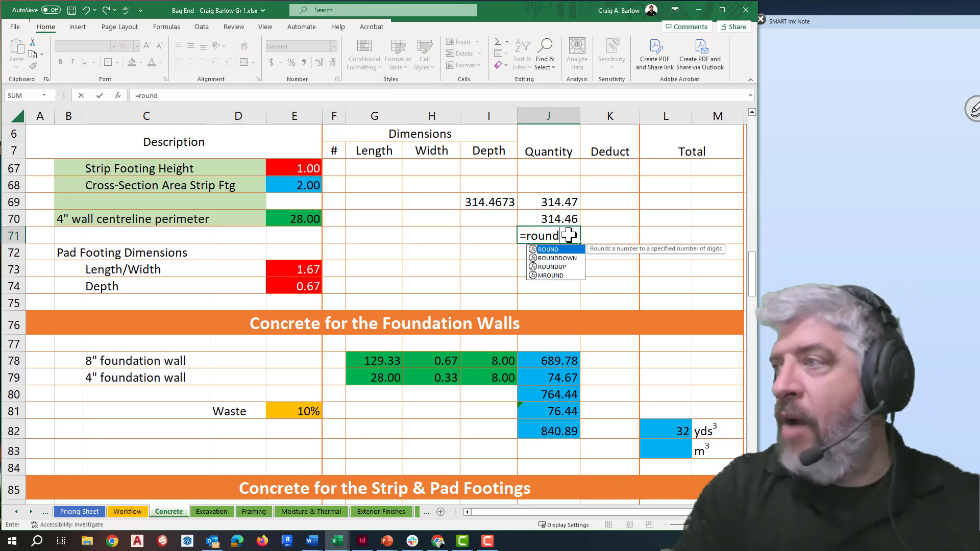
pyautogui.write('(')
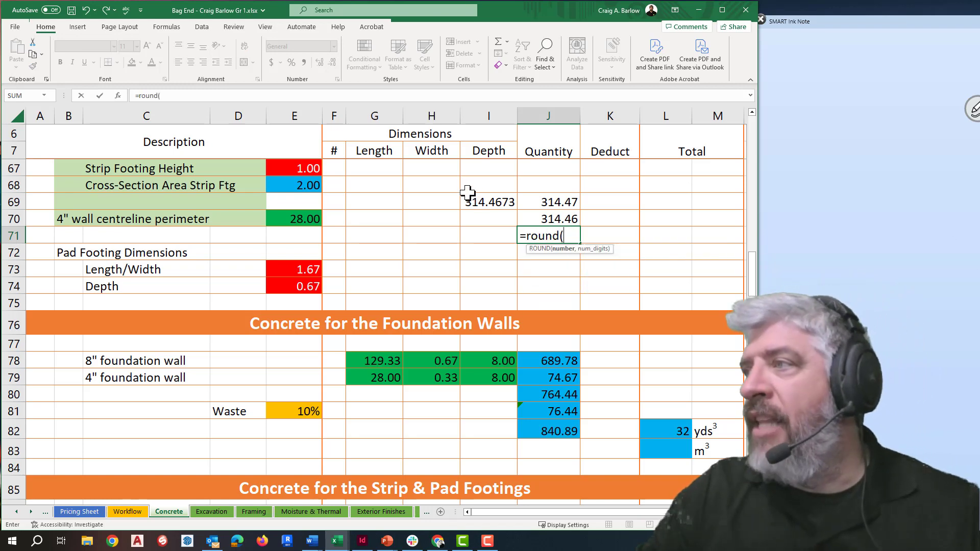
pyautogui.click(485, 202)
pyautogui.write(',')
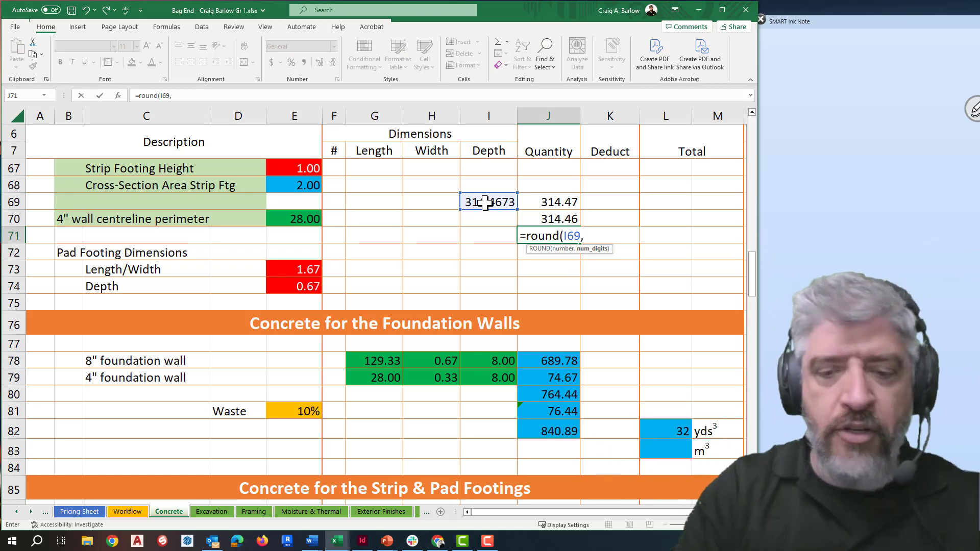
pyautogui.write('2)')
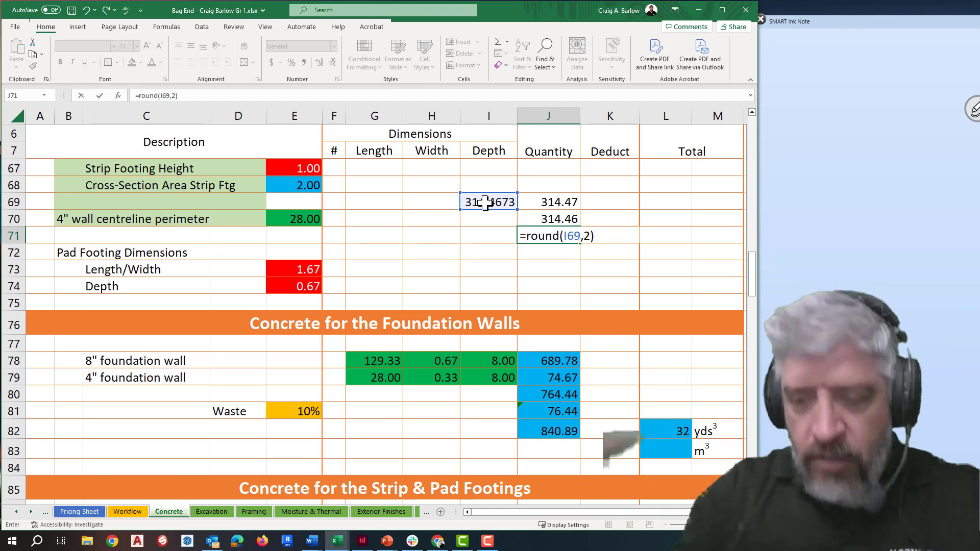
pyautogui.press('Return')
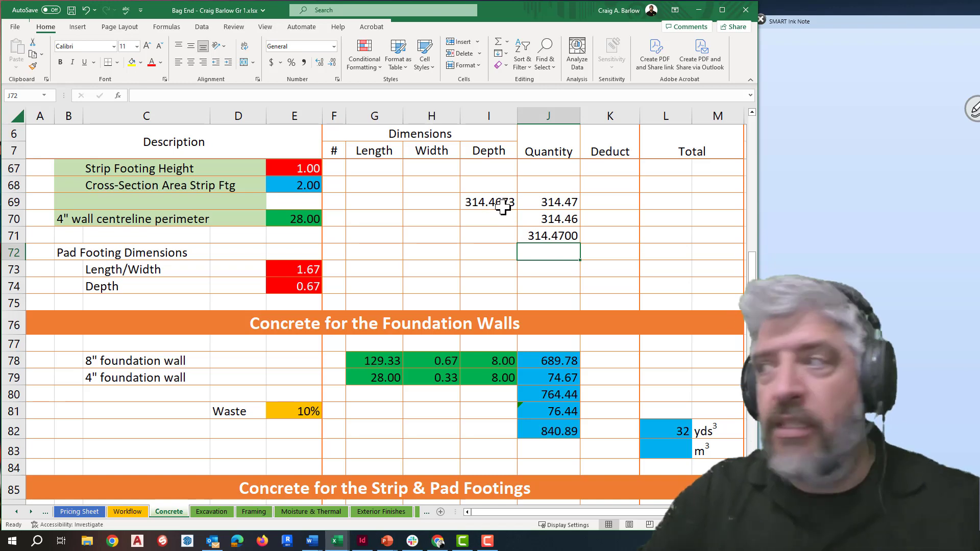
# Format the rounded-up and rounded-down values in J69:J70 to show four decimal places
pyautogui.click(564, 236)
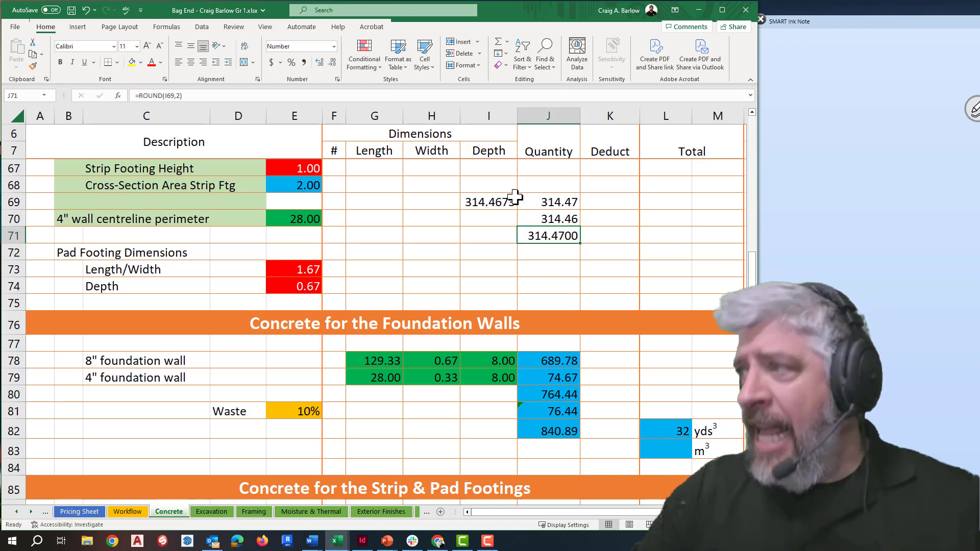
pyautogui.click(557, 218)
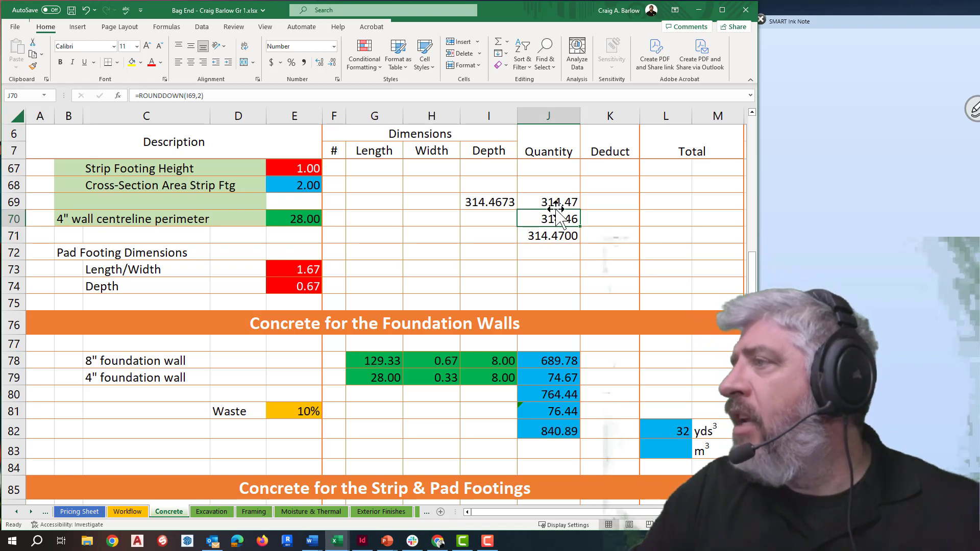
pyautogui.moveTo(557, 218); pyautogui.dragTo(554, 202)
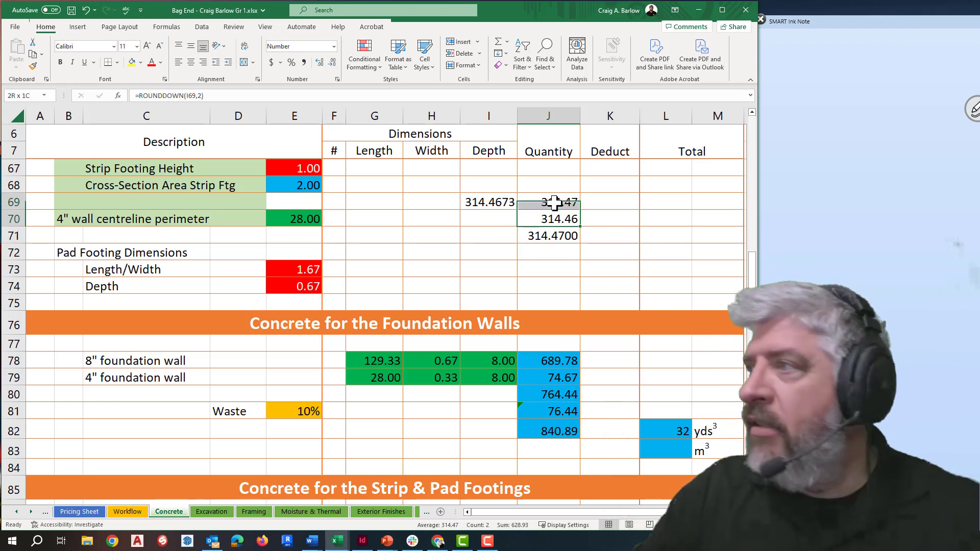
pyautogui.click(320, 64)
pyautogui.click(320, 63)
pyautogui.click(594, 276)
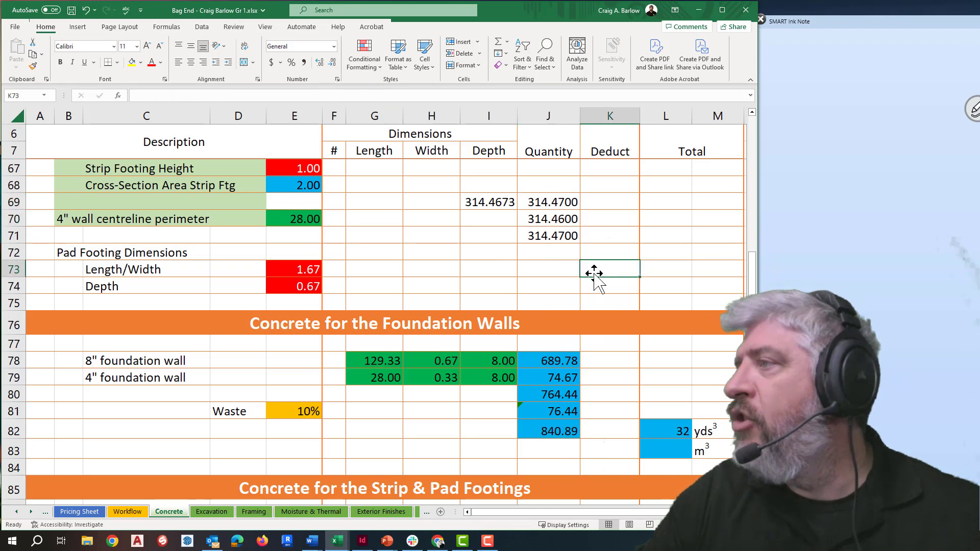
# Change the formula in J69 to round the sample value up to three decimals, =ROUNDUP(I69,3)
pyautogui.doubleClick(559, 202)
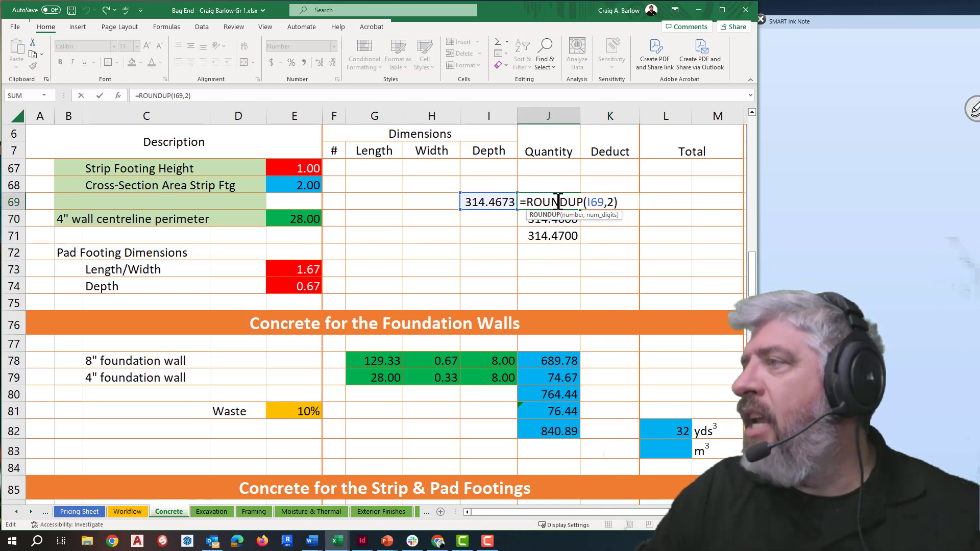
pyautogui.doubleClick(609, 202)
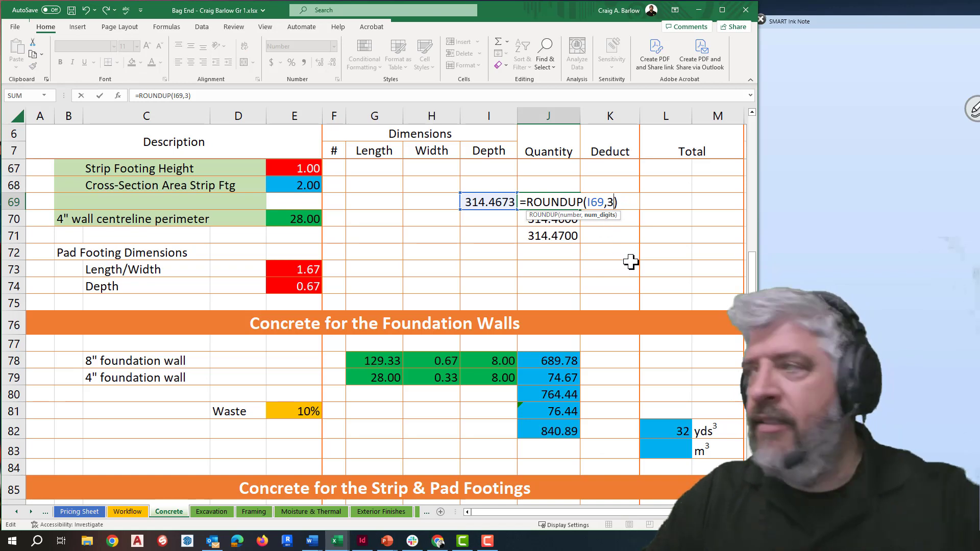
pyautogui.write('3')
pyautogui.press('Return')
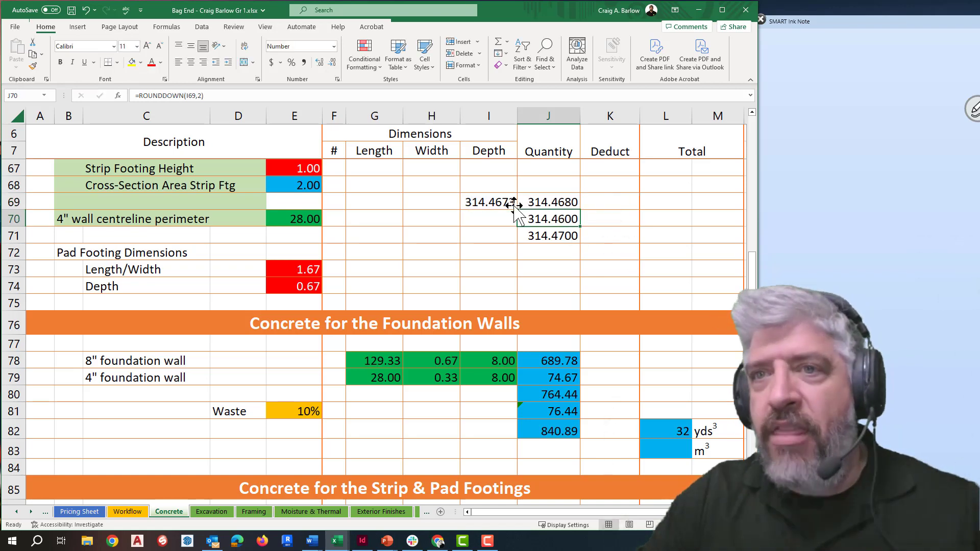
pyautogui.click(547, 203)
pyautogui.doubleClick(549, 202)
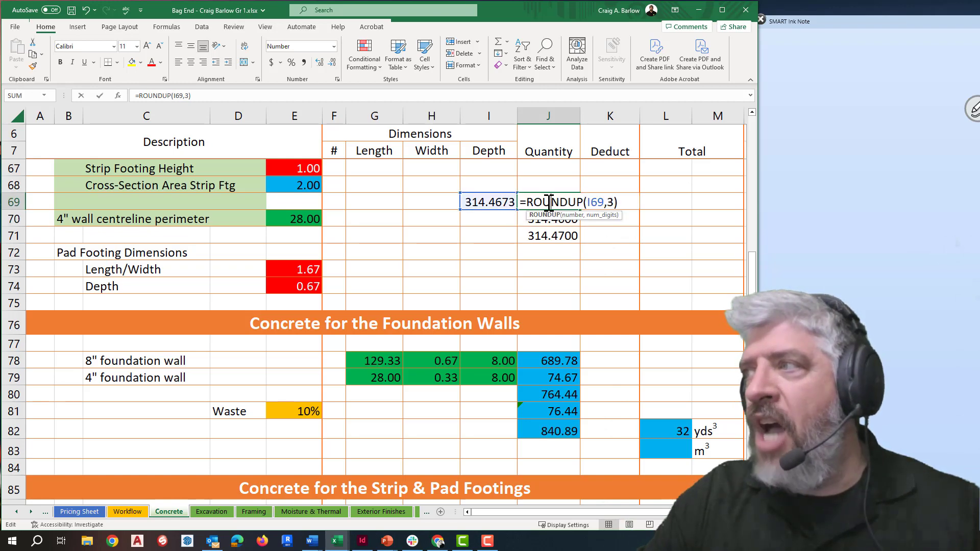
pyautogui.press('Escape')
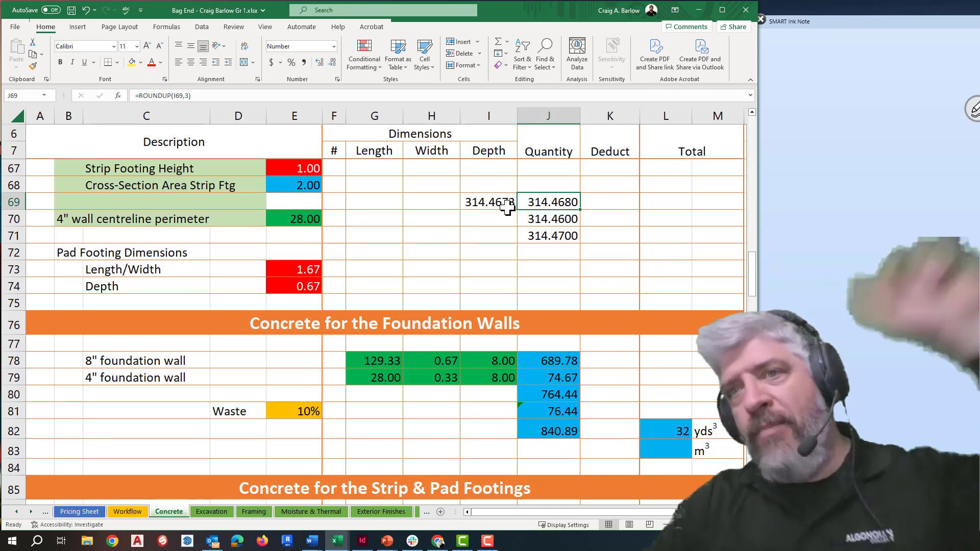
# Set three decimals in the J70 and J71 formulas, giving =ROUNDDOWN(I69,3) and =ROUND(I69,3)
pyautogui.doubleClick(565, 220)
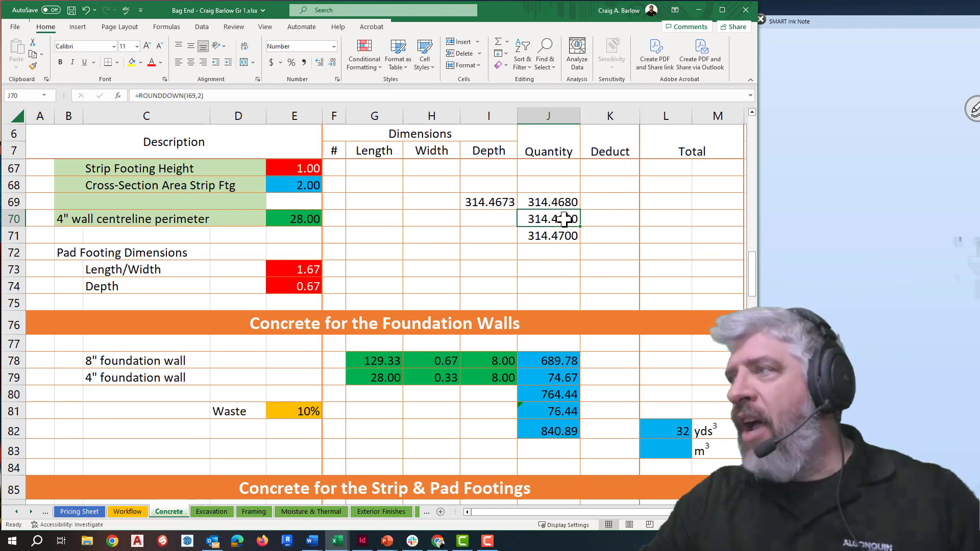
pyautogui.click(631, 219)
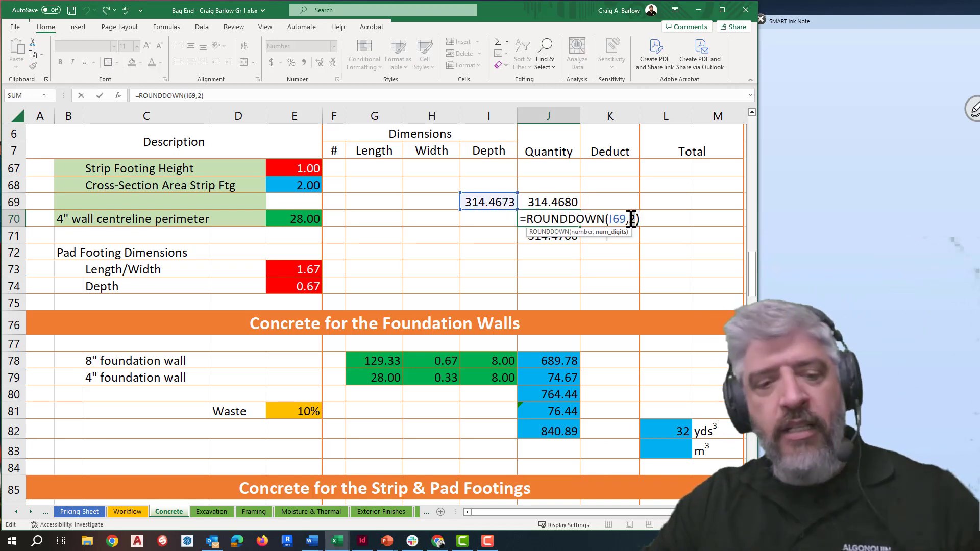
pyautogui.press('Return')
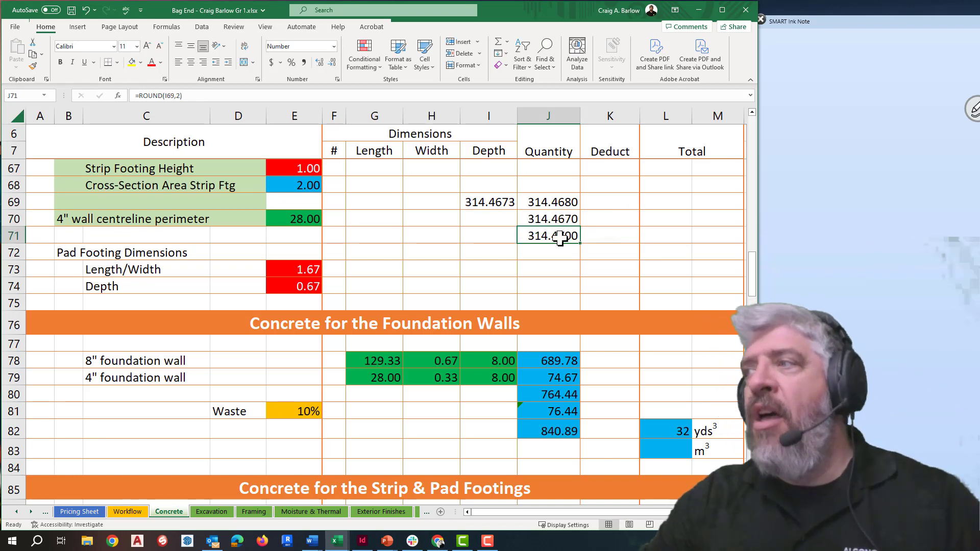
pyautogui.doubleClick(560, 236)
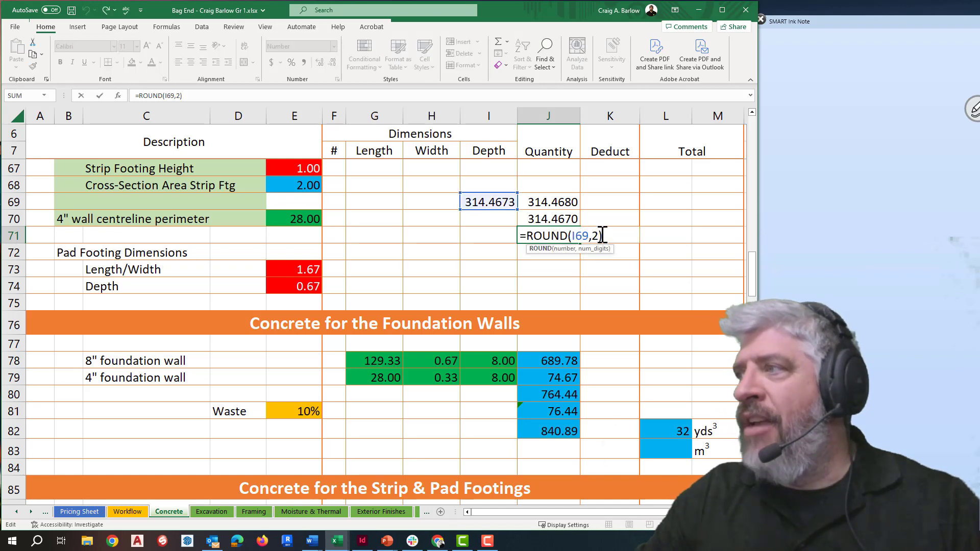
pyautogui.click(595, 236)
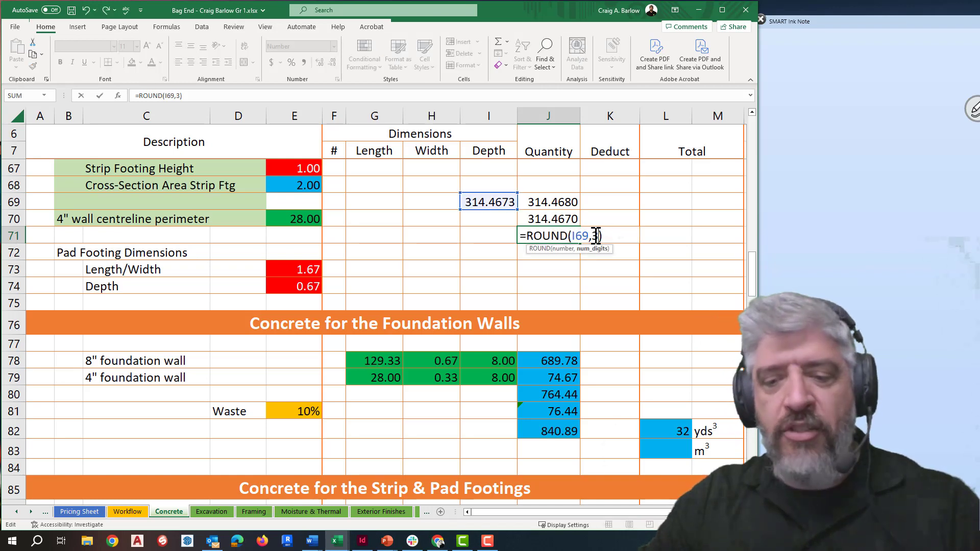
pyautogui.press('Return')
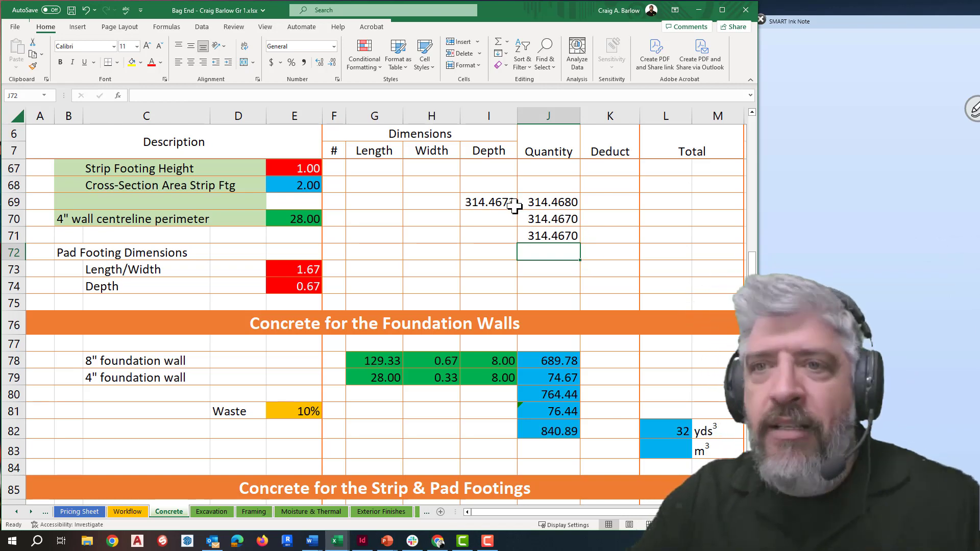
# Round the sample value up to the nearest ten in J69 with =ROUNDUP(I69,-1)
pyautogui.doubleClick(566, 203)
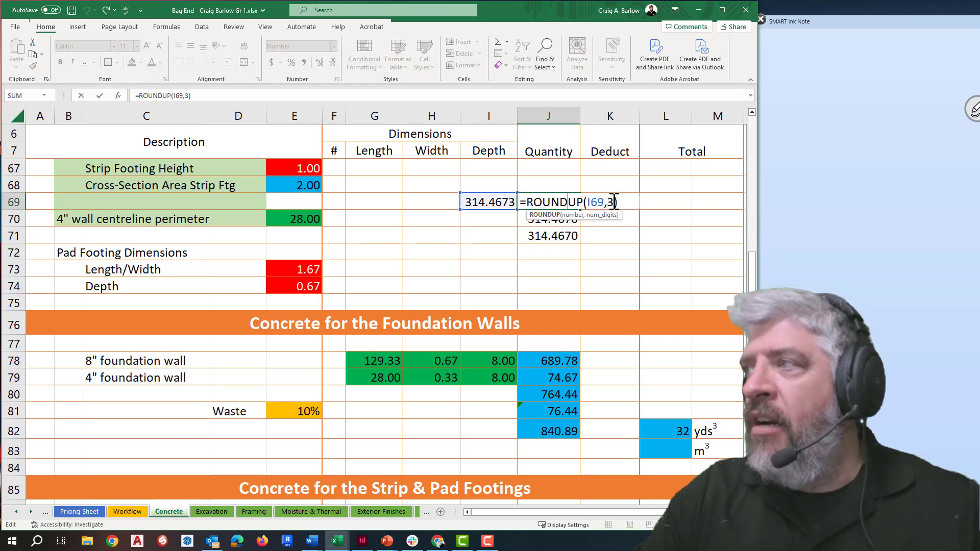
pyautogui.doubleClick(610, 201)
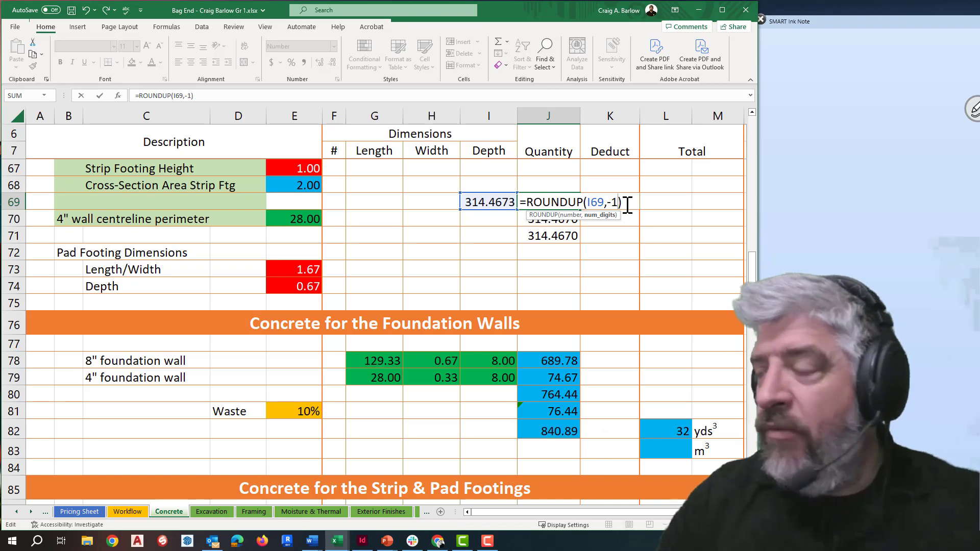
pyautogui.press('Return')
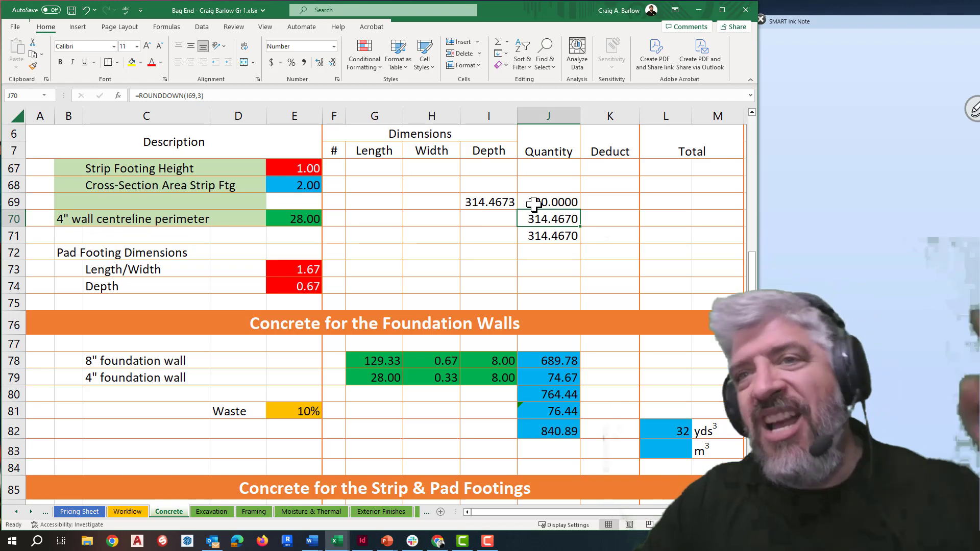
# Round the sample value down to the nearest ten in J70 with =ROUNDDOWN(I69,-1)
pyautogui.doubleClick(548, 219)
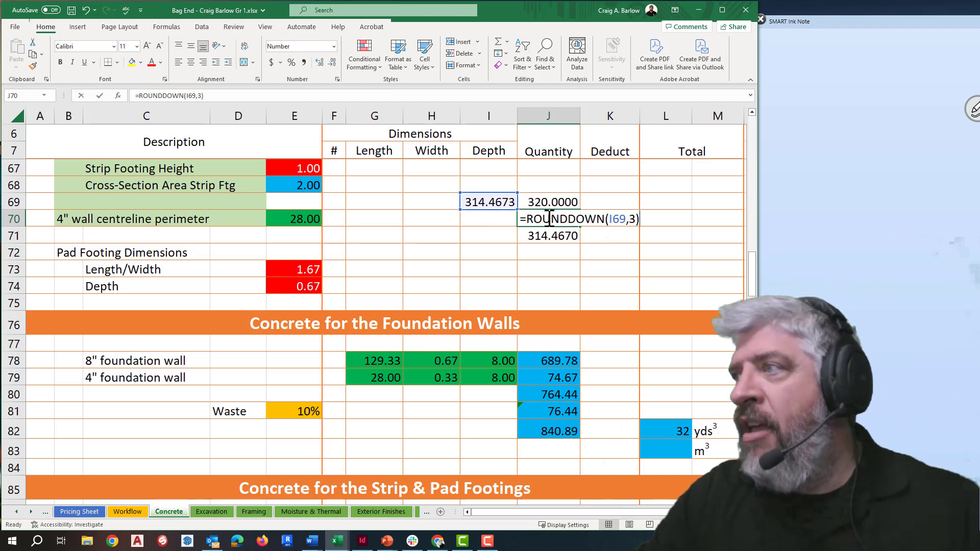
pyautogui.doubleClick(632, 218)
pyautogui.write('-')
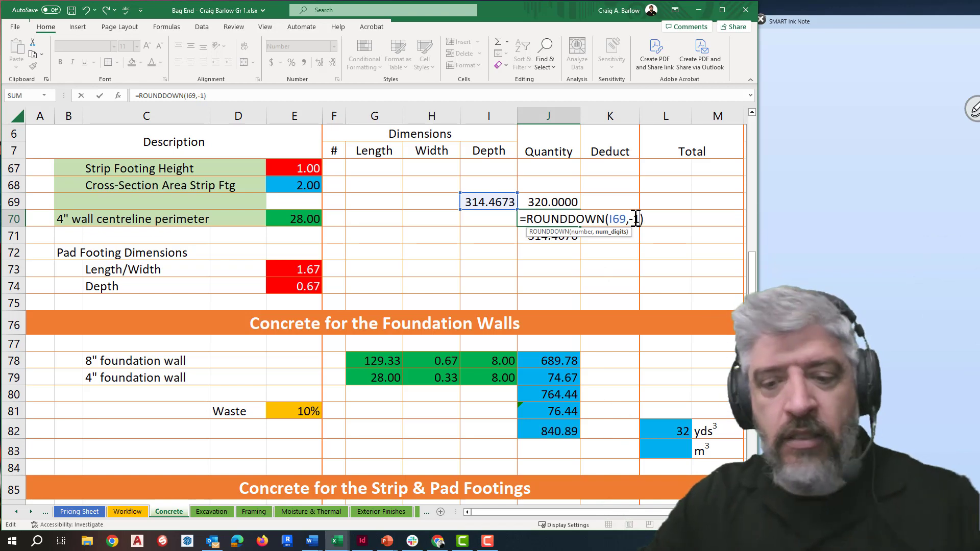
pyautogui.write('1')
pyautogui.press('Return')
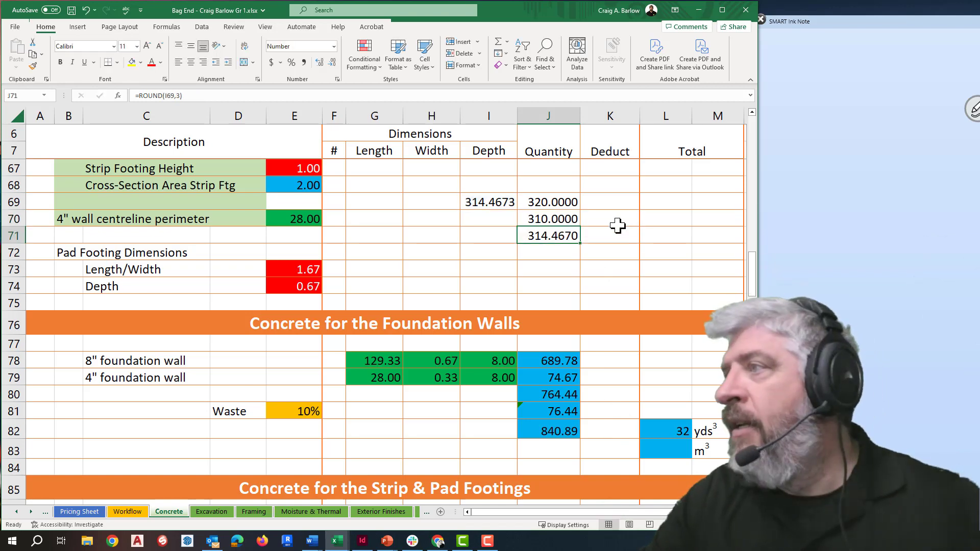
# Round the sample value to the nearest ten in J71 with =ROUND(I69,-1)
pyautogui.doubleClick(558, 238)
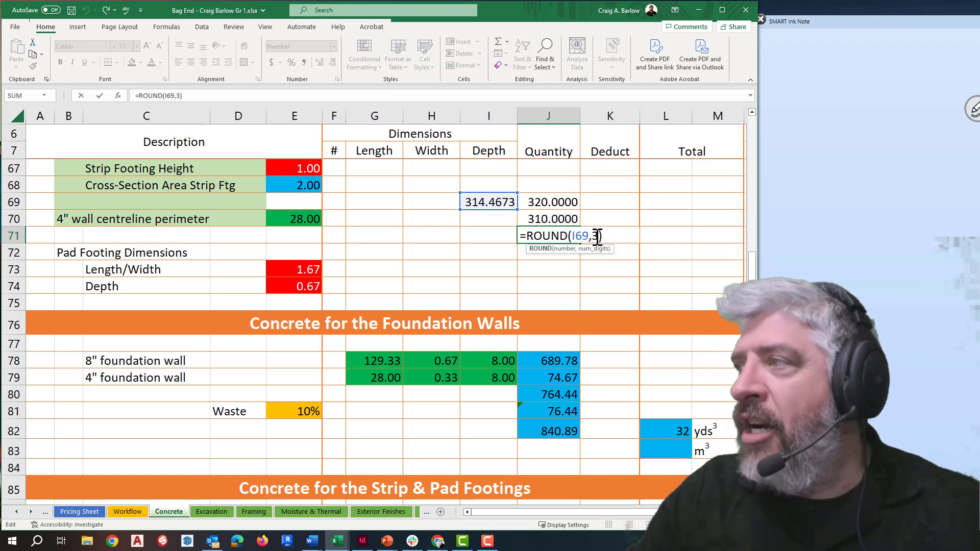
pyautogui.doubleClick(593, 237)
pyautogui.write('-1')
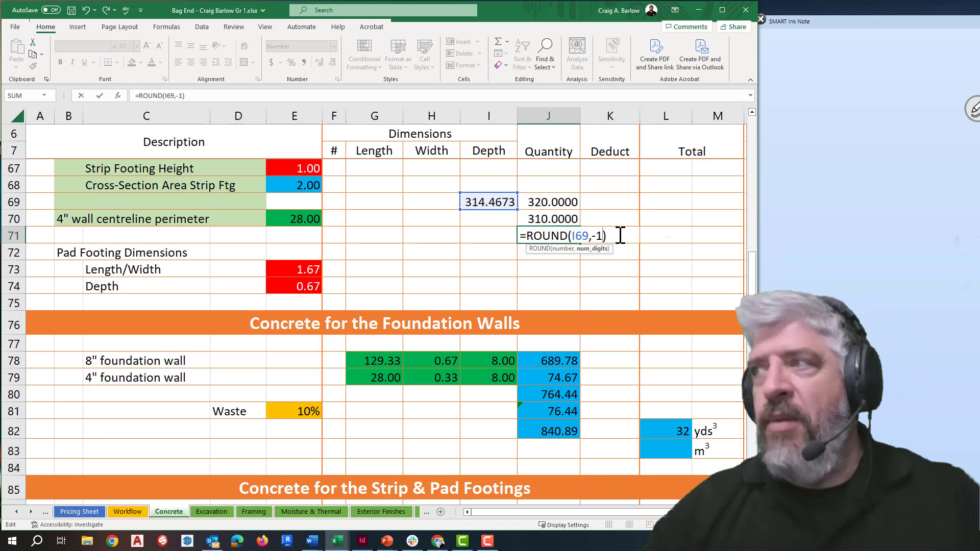
pyautogui.press('Return')
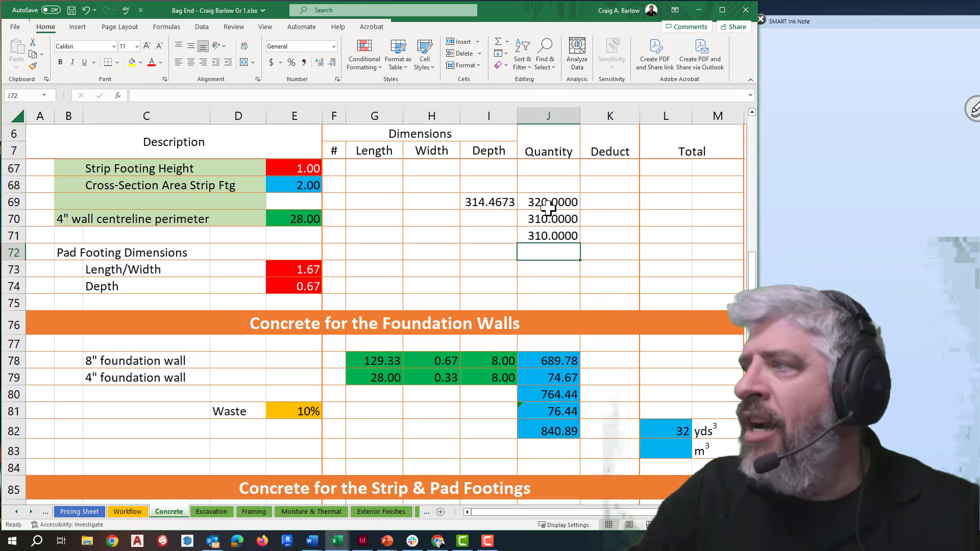
# Delete the sample value and its three rounding formulas from I69:J71
pyautogui.moveTo(496, 205); pyautogui.dragTo(560, 233)
pyautogui.press('Delete')
pyautogui.scroll(-2, 629, 357)
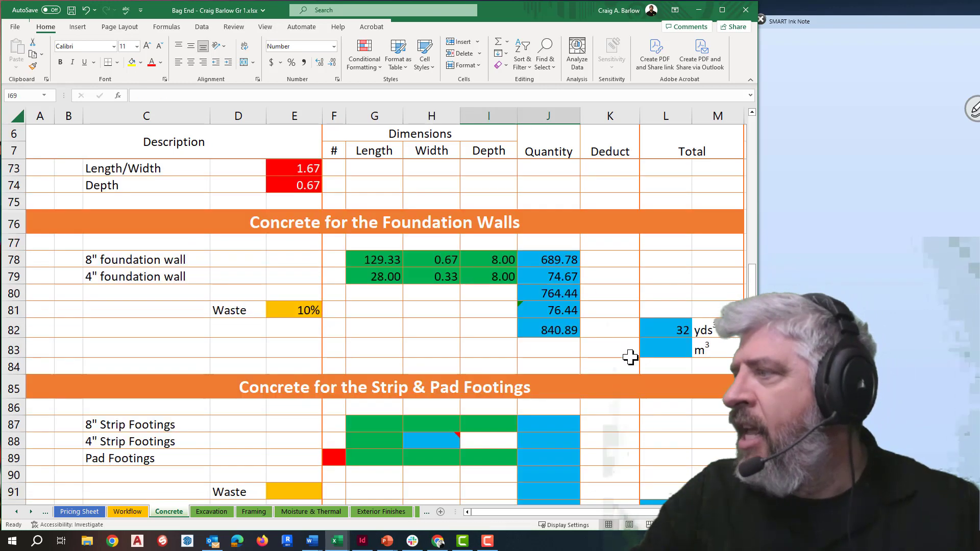
pyautogui.click(684, 330)
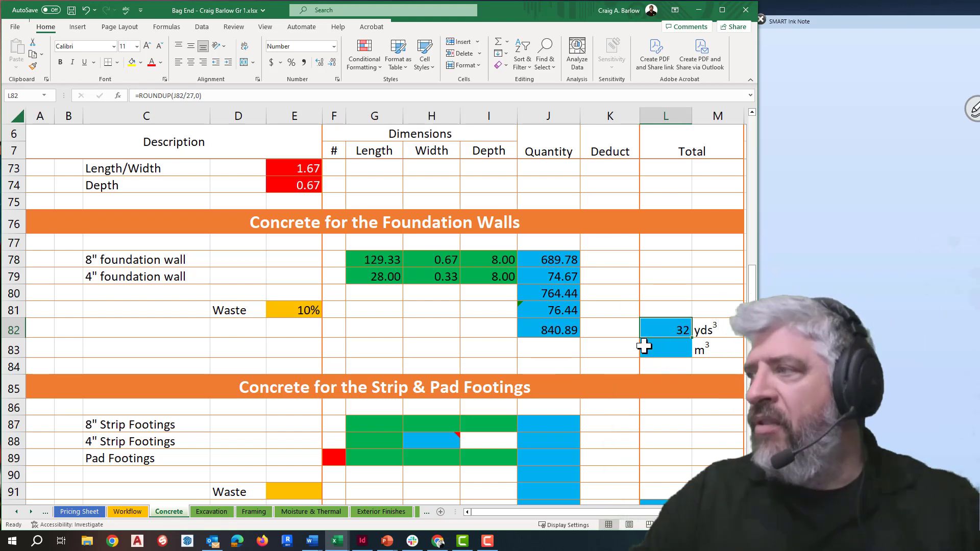
pyautogui.click(656, 347)
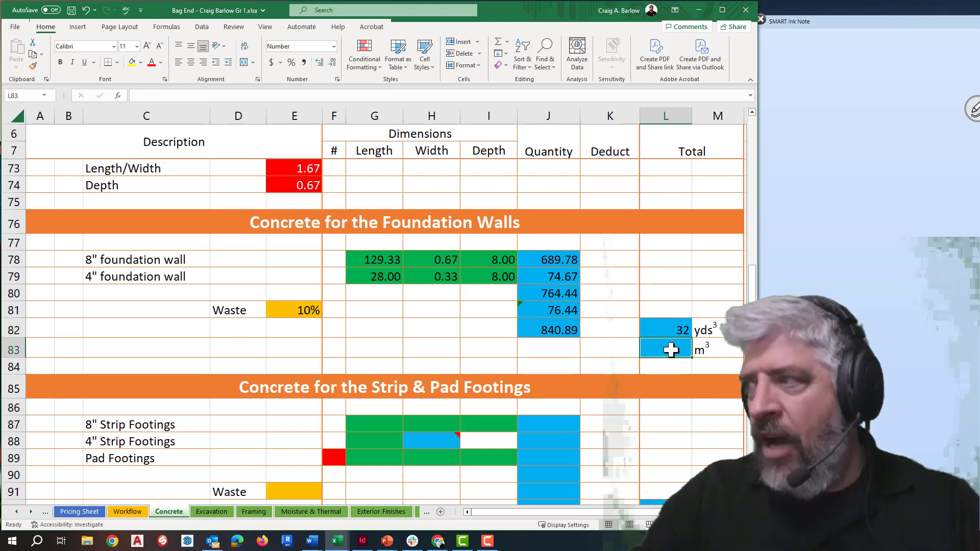
pyautogui.click(554, 329)
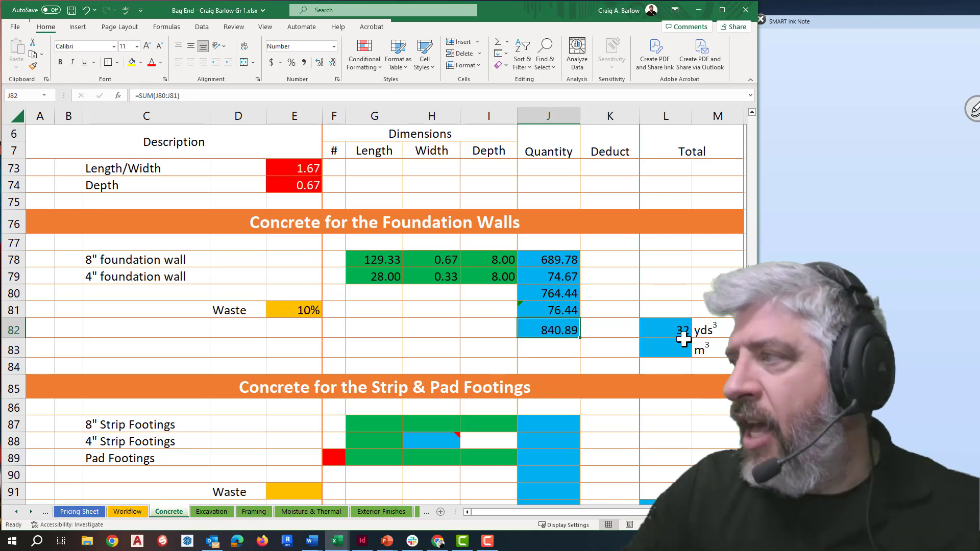
pyautogui.click(675, 350)
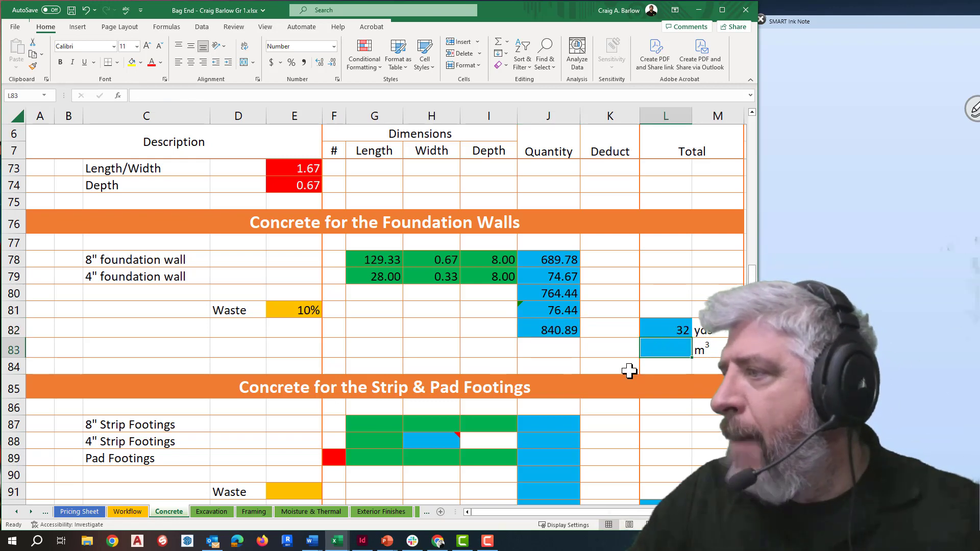
# Link the 8" Strip Footings length in G87 to the 8" foundation wall length with =G78
pyautogui.scroll(-2, 571, 378)
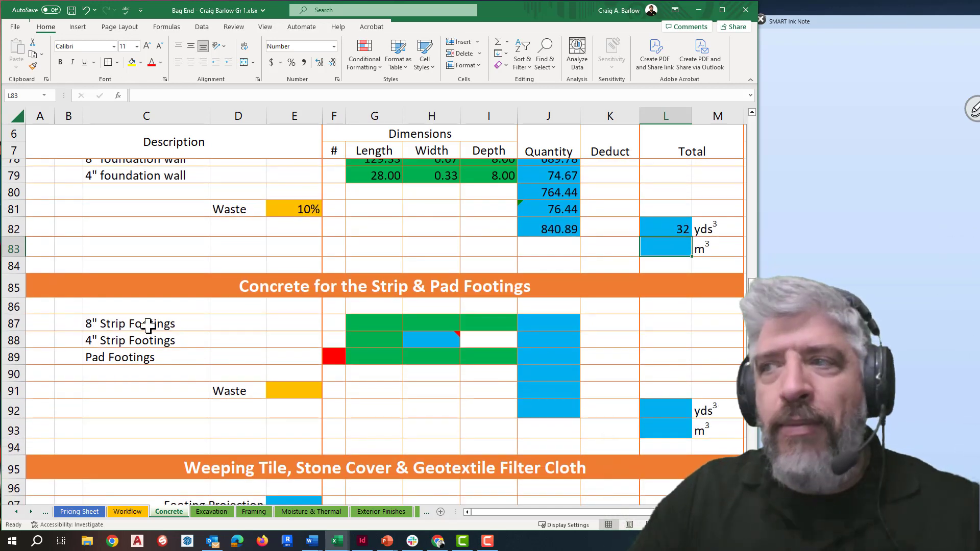
pyautogui.click(378, 326)
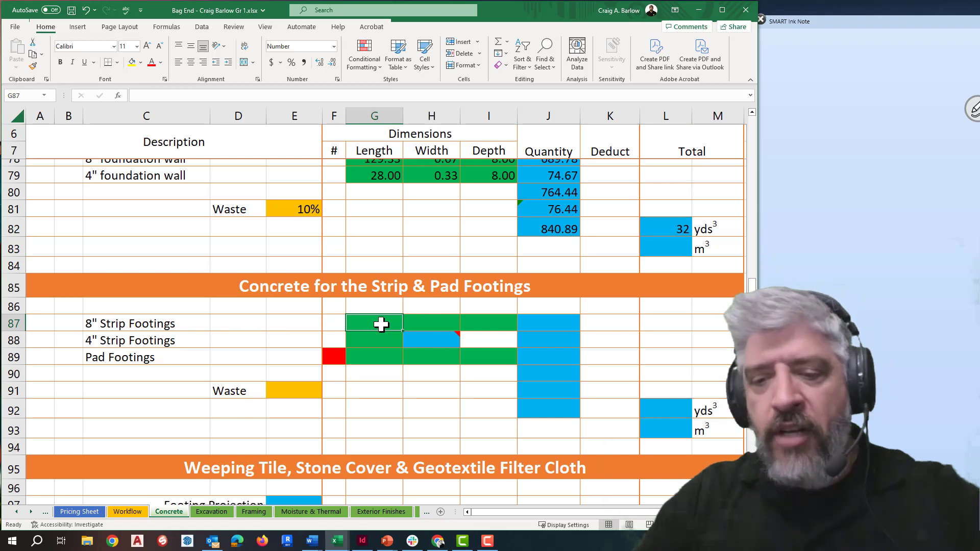
pyautogui.write('=')
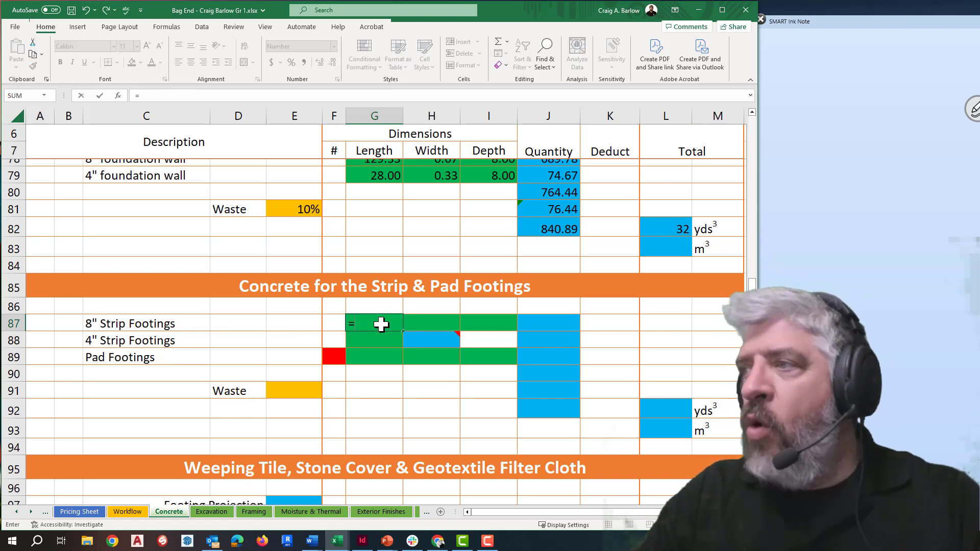
pyautogui.scroll(1, 381, 324)
pyautogui.click(382, 209)
pyautogui.press('Return')
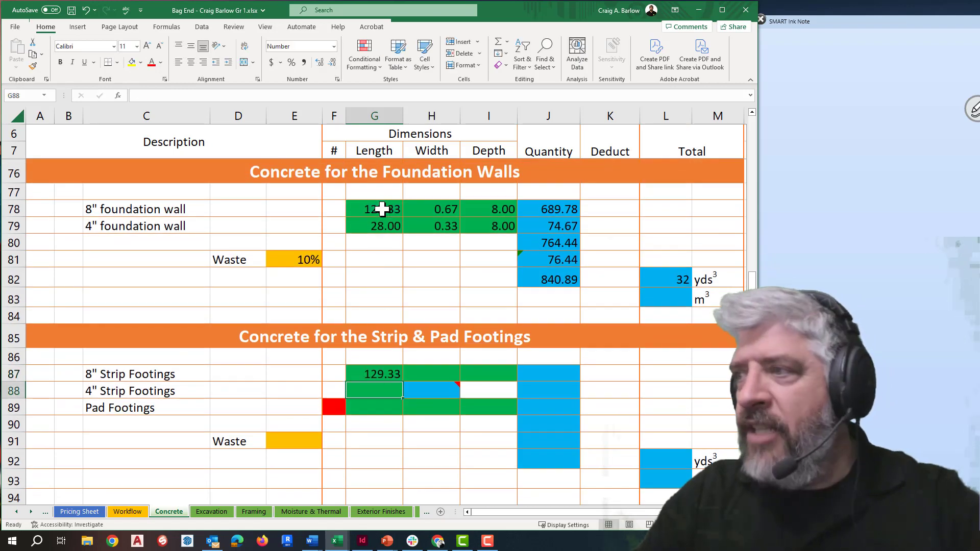
# Link the 8" Strip Footings width in H87 to the 8" wall's Strip Footing Width with =E50
pyautogui.click(427, 373)
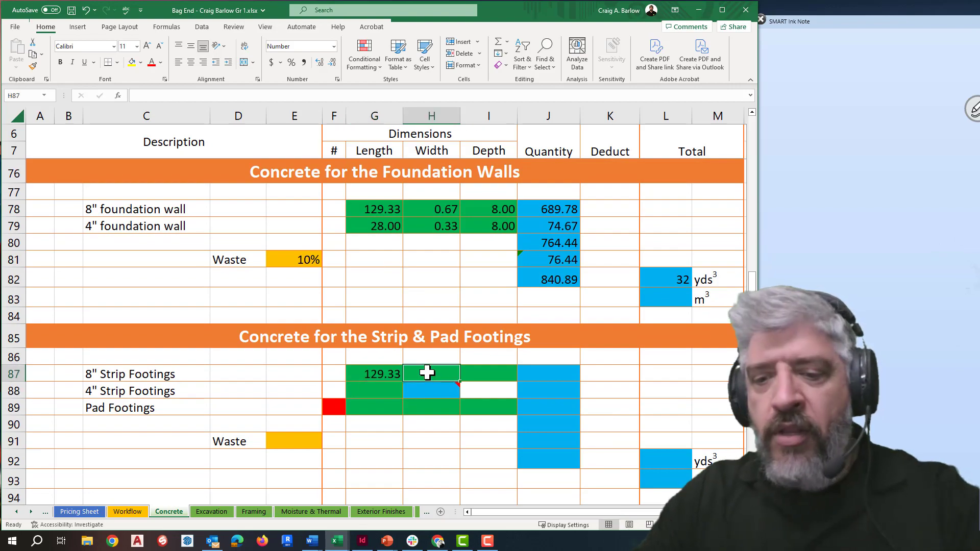
pyautogui.write('=')
pyautogui.scroll(2, 388, 371)
pyautogui.scroll(4, 387, 372)
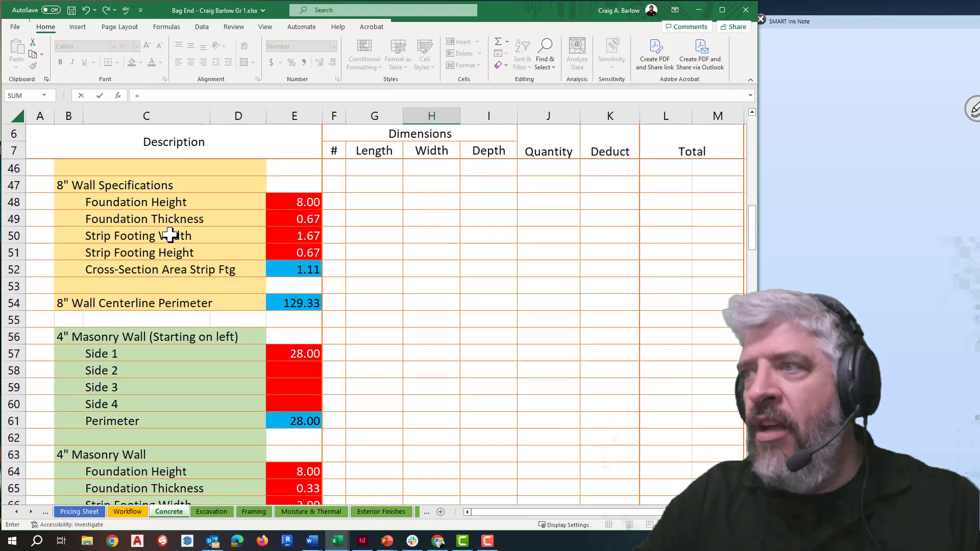
pyautogui.press('Escape')
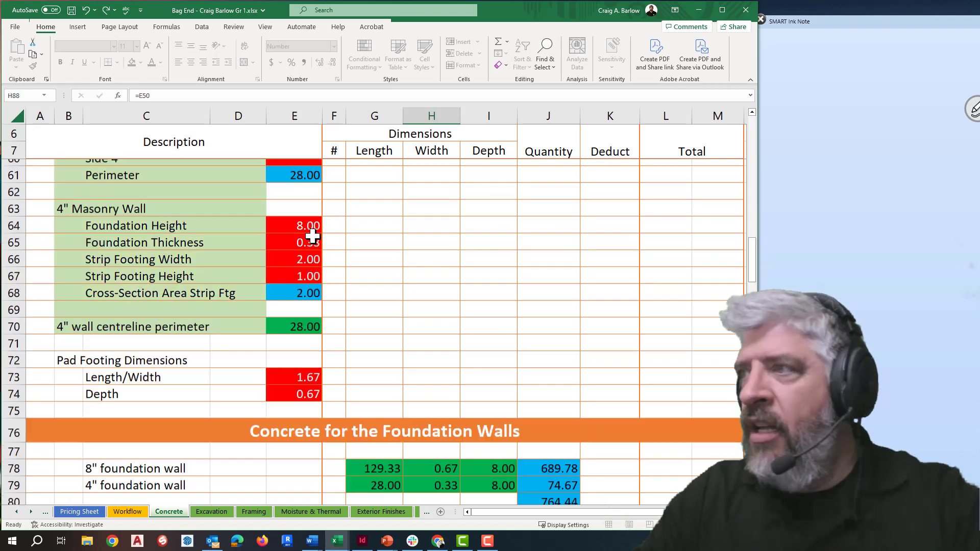
# Link the 8" Strip Footings depth in I87 to the 8" wall's Strip Footing Height with =E51
pyautogui.click(482, 475)
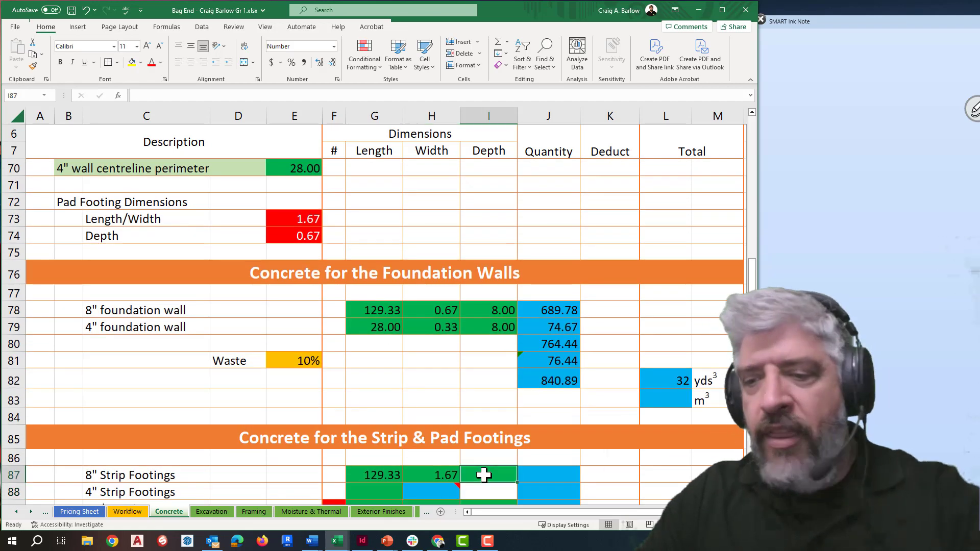
pyautogui.write('=')
pyautogui.scroll(5, 389, 431)
pyautogui.scroll(2, 332, 258)
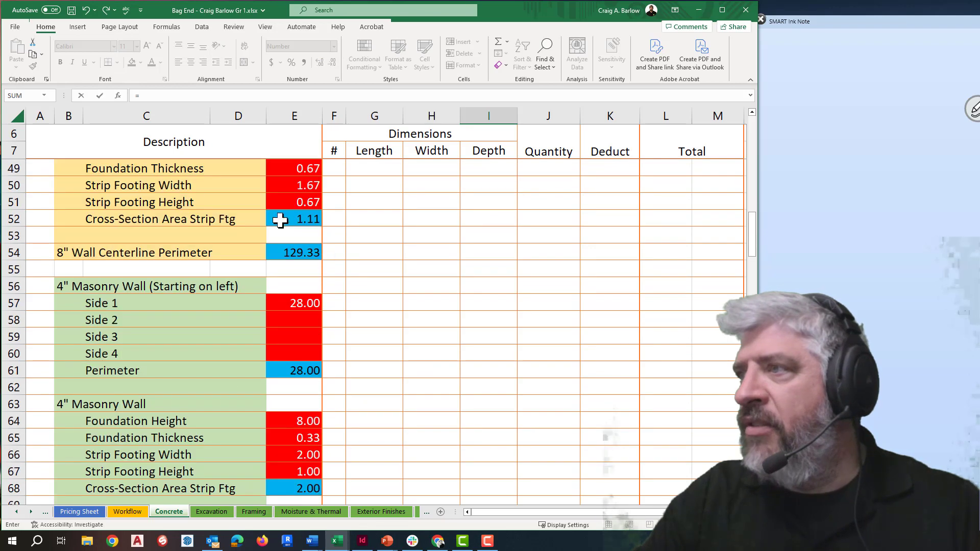
pyautogui.click(287, 202)
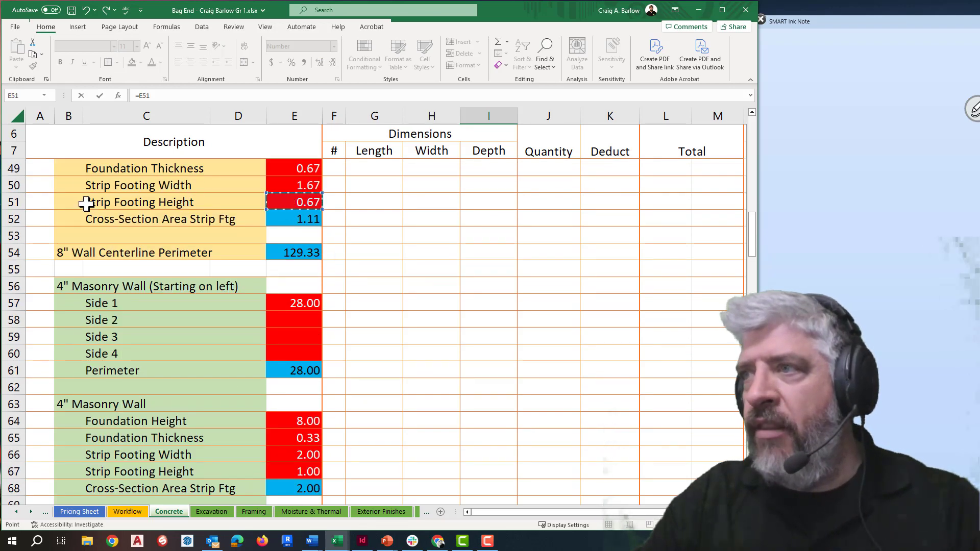
pyautogui.press('Return')
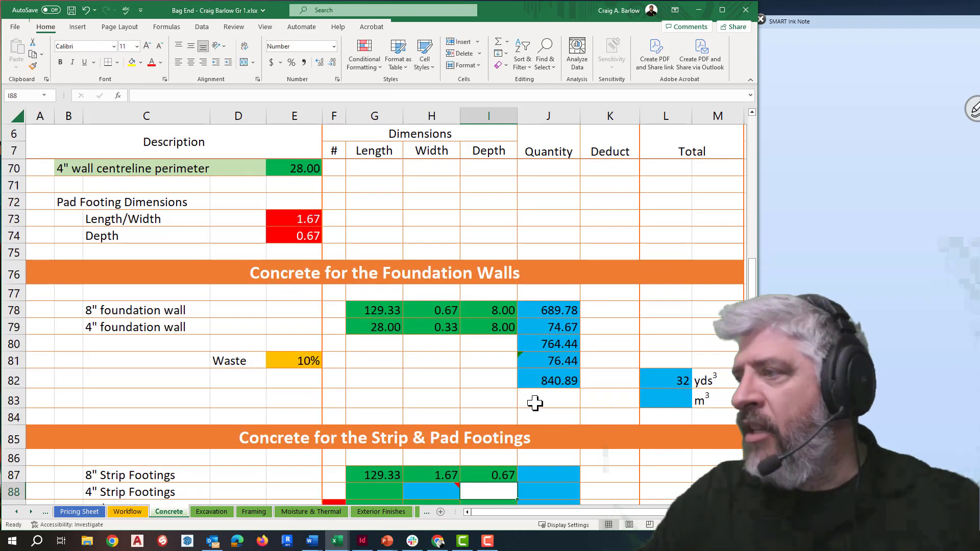
# Link the 4" Strip Footings length in G88 to the 4" foundation wall length with =G79
pyautogui.scroll(-1, 533, 403)
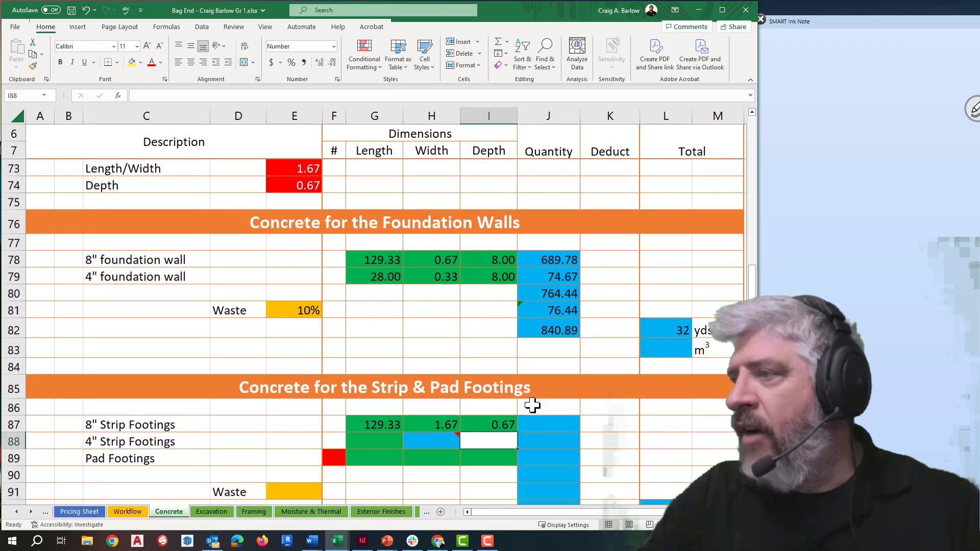
pyautogui.click(388, 440)
pyautogui.write('=')
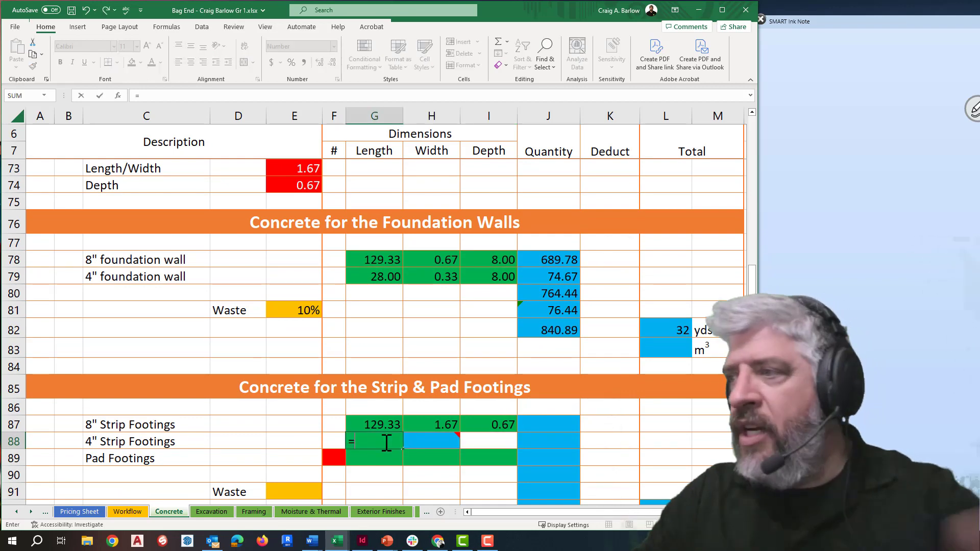
pyautogui.click(379, 277)
pyautogui.press('Return')
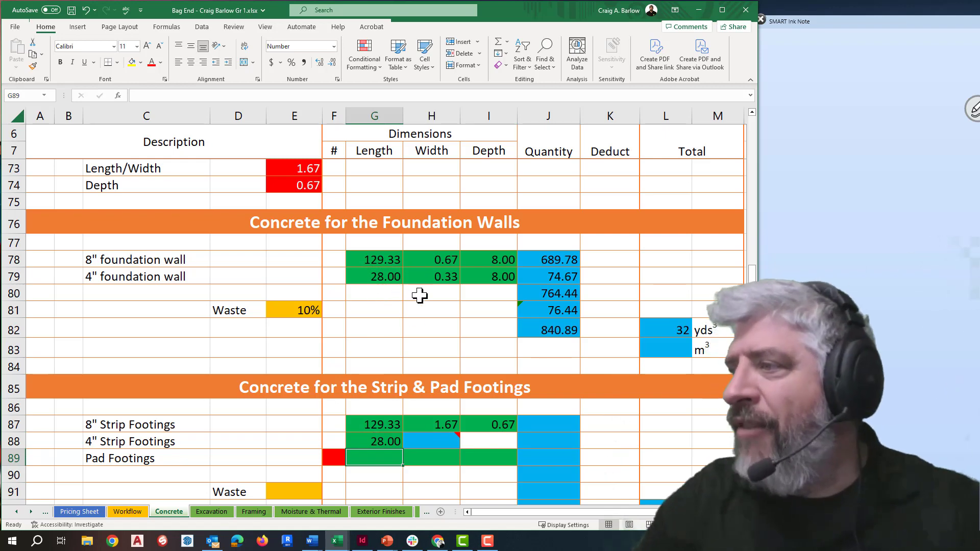
# Enter =E68-E52 in H88 as the extra cross-section area of the 4" Strip Footings
pyautogui.click(432, 442)
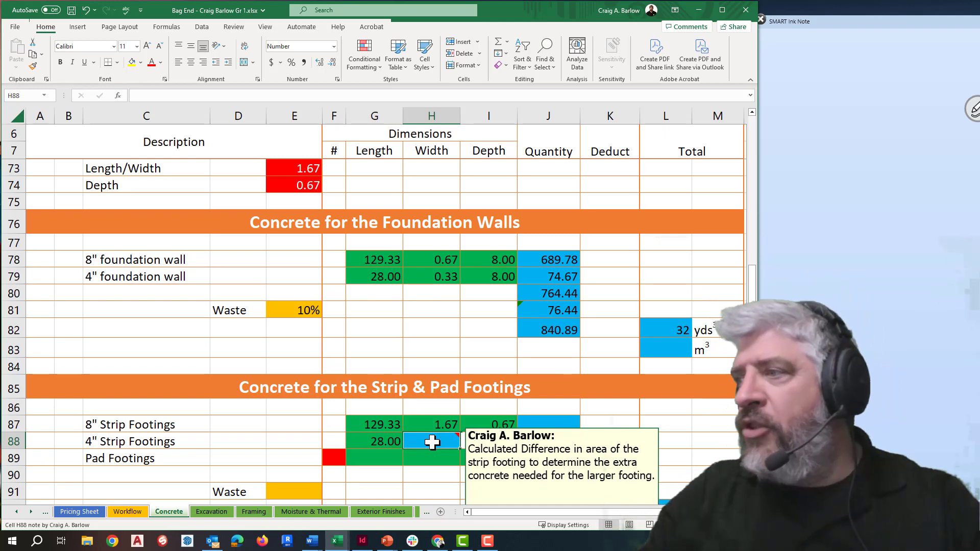
pyautogui.write('=')
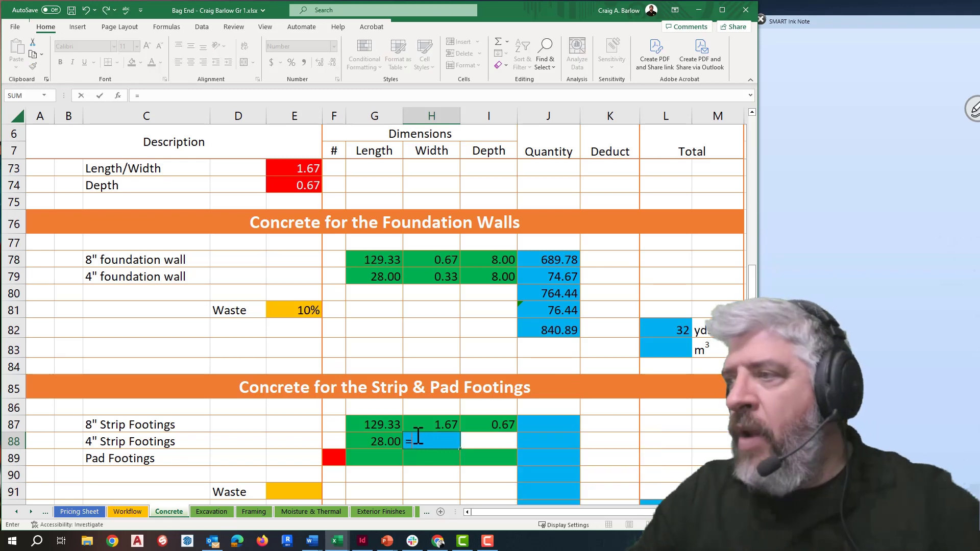
pyautogui.scroll(2, 409, 414)
pyautogui.scroll(7, 409, 415)
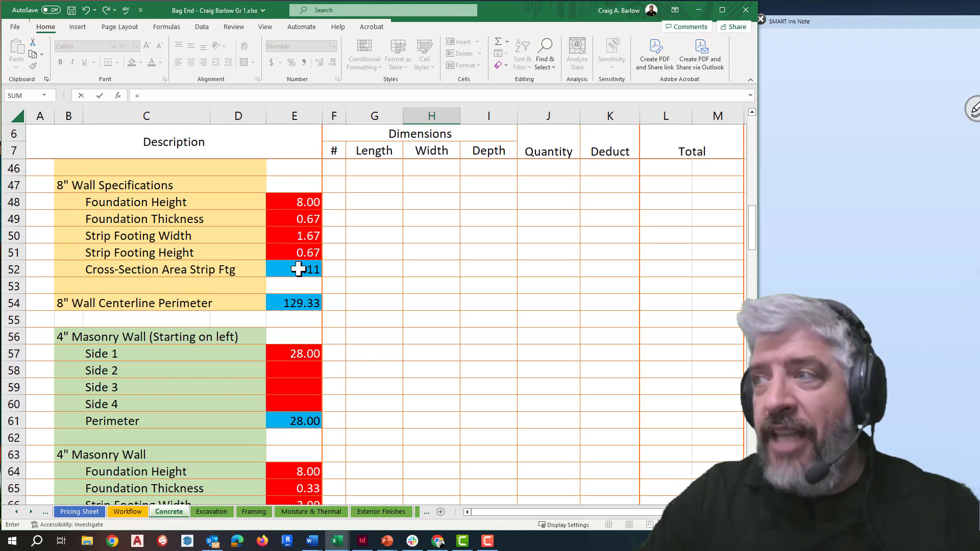
pyautogui.scroll(-4, 297, 277)
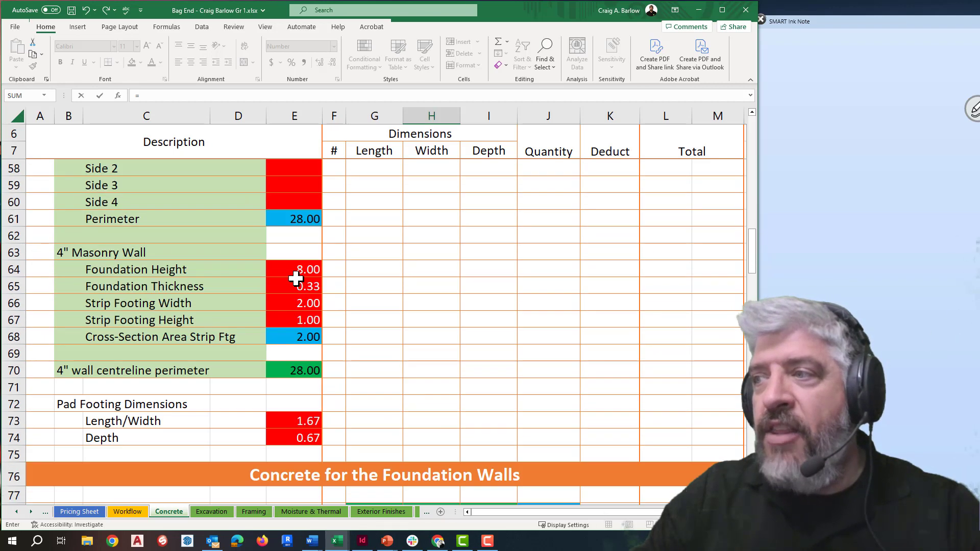
pyautogui.click(307, 337)
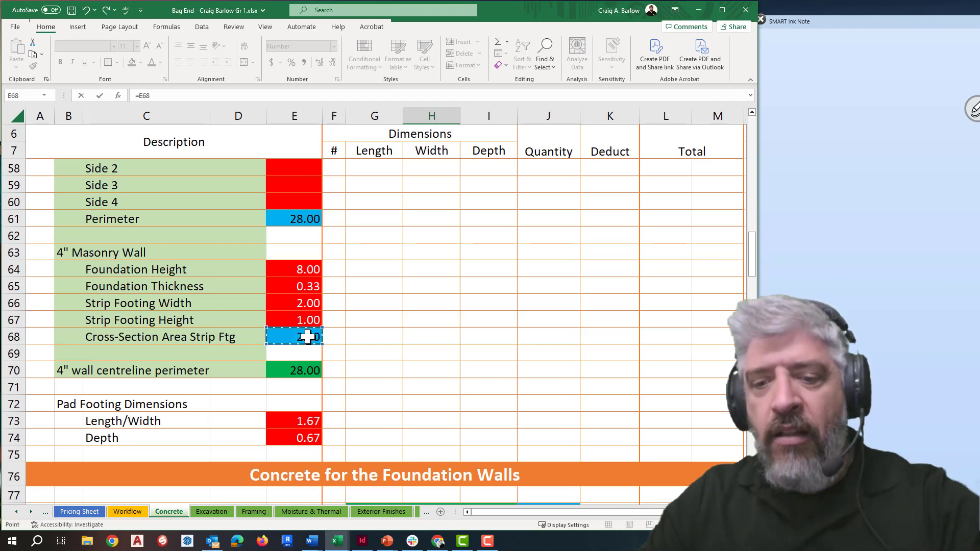
pyautogui.write('-')
pyautogui.scroll(3, 307, 326)
pyautogui.click(304, 216)
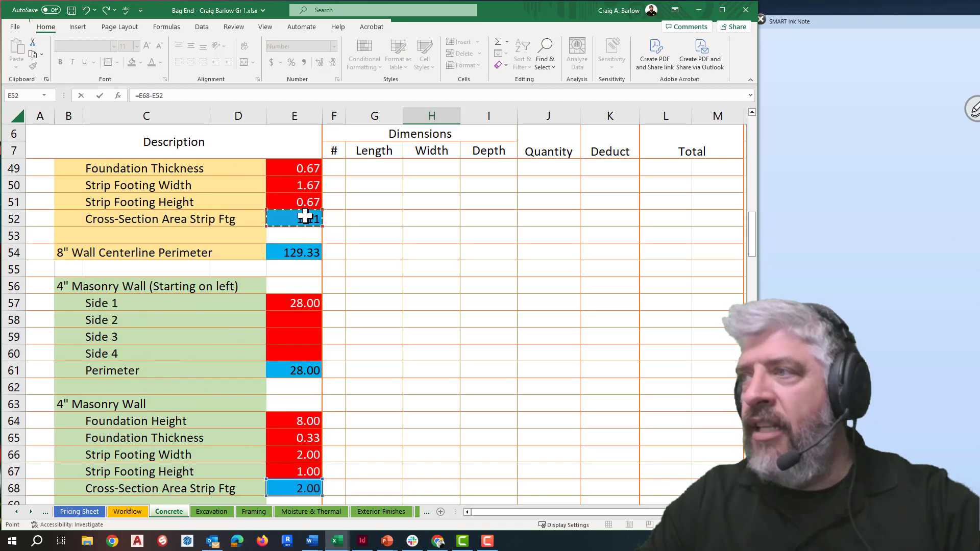
pyautogui.press('Return')
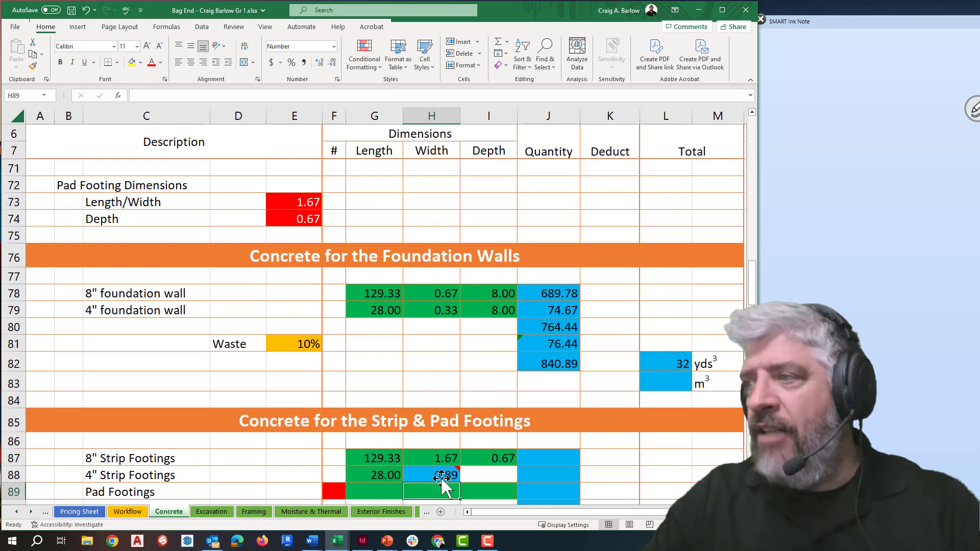
# Delete the area difference formula from the 4" Strip Footings cell H88
pyautogui.moveTo(440, 476)
pyautogui.scroll(-1, 440, 476)
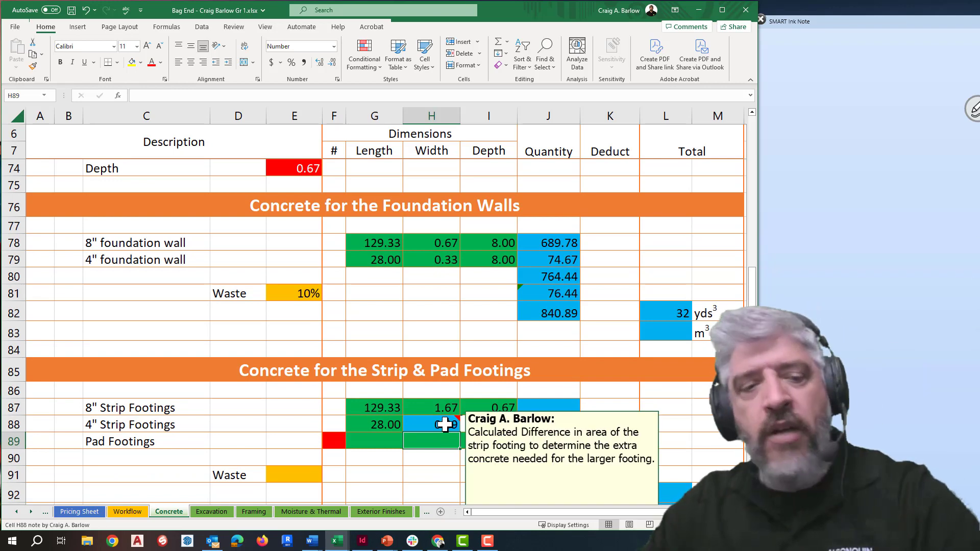
pyautogui.click(445, 424)
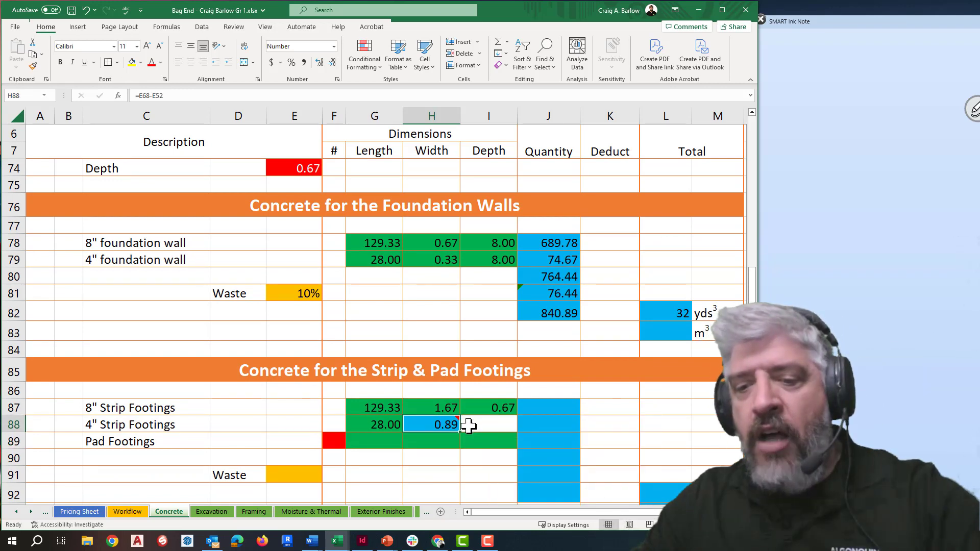
pyautogui.press('Delete')
pyautogui.click(484, 424)
# In H88, subtract the 8" wall's strip footing cross-section area from the 4" wall's with =E68-E52
pyautogui.click(449, 424)
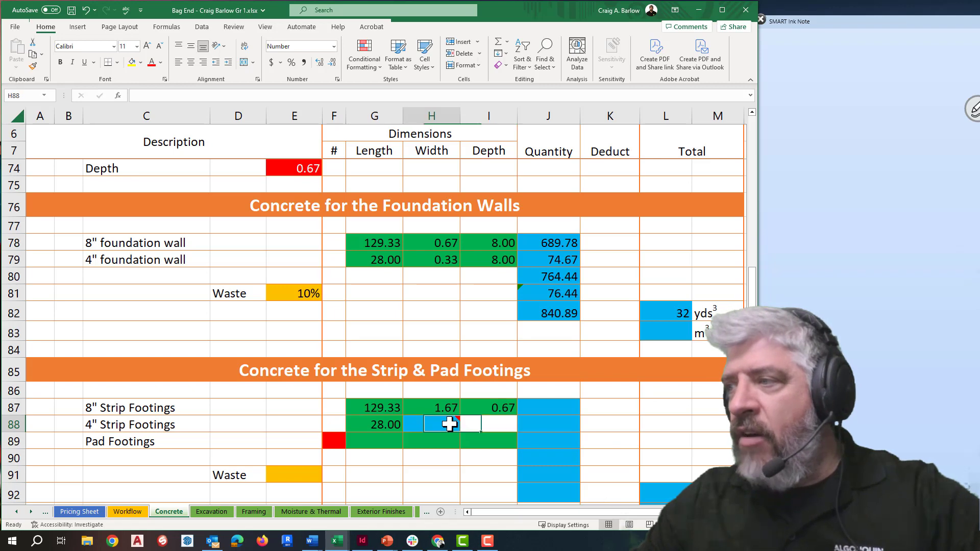
pyautogui.write('=')
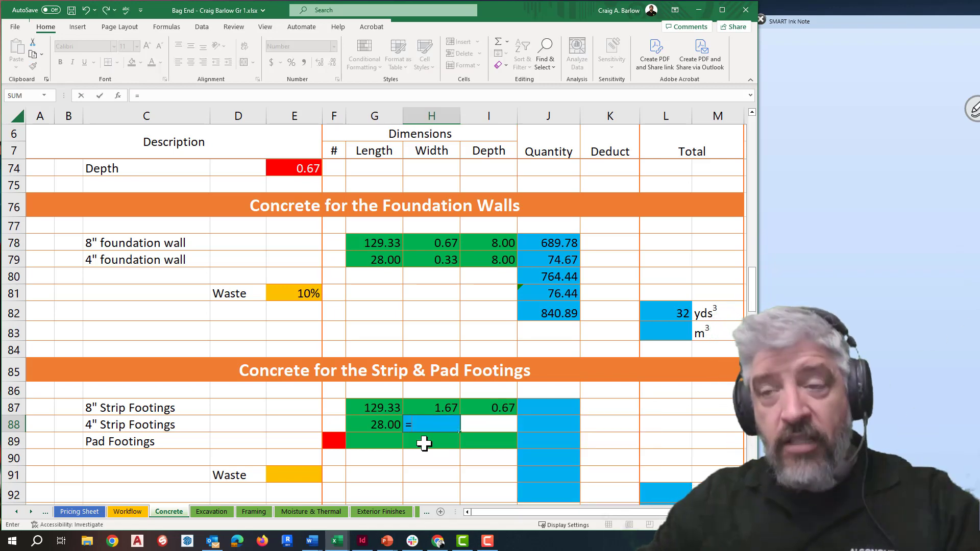
pyautogui.scroll(6, 398, 416)
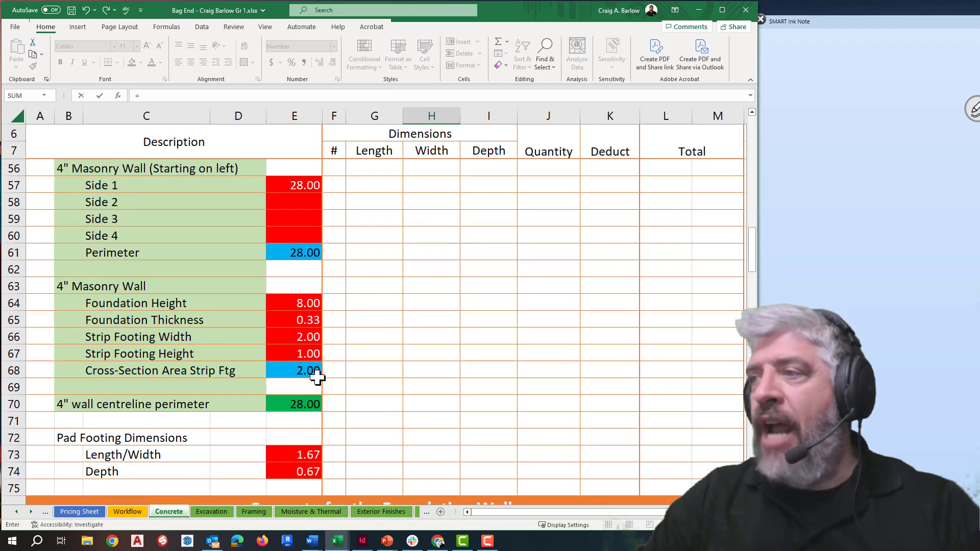
pyautogui.click(310, 373)
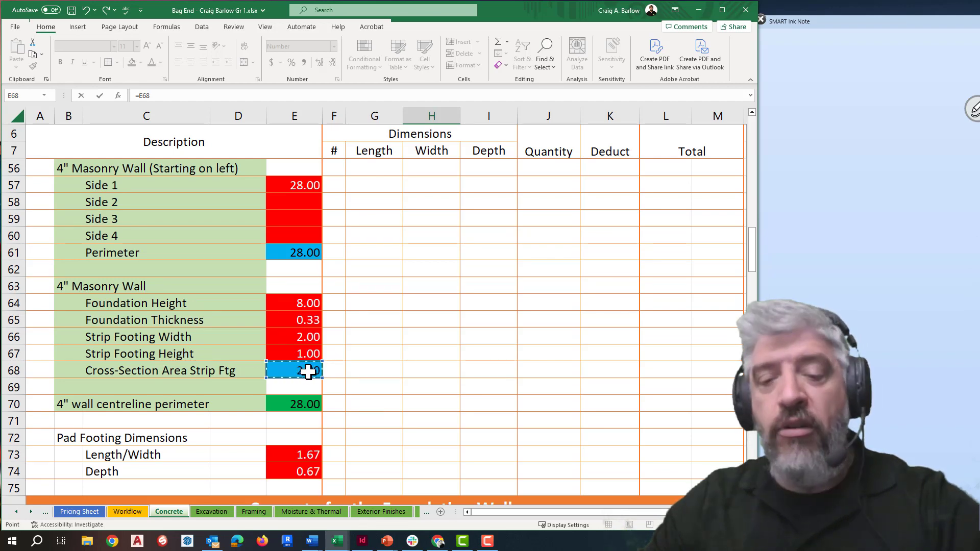
pyautogui.write('-')
pyautogui.scroll(4, 311, 370)
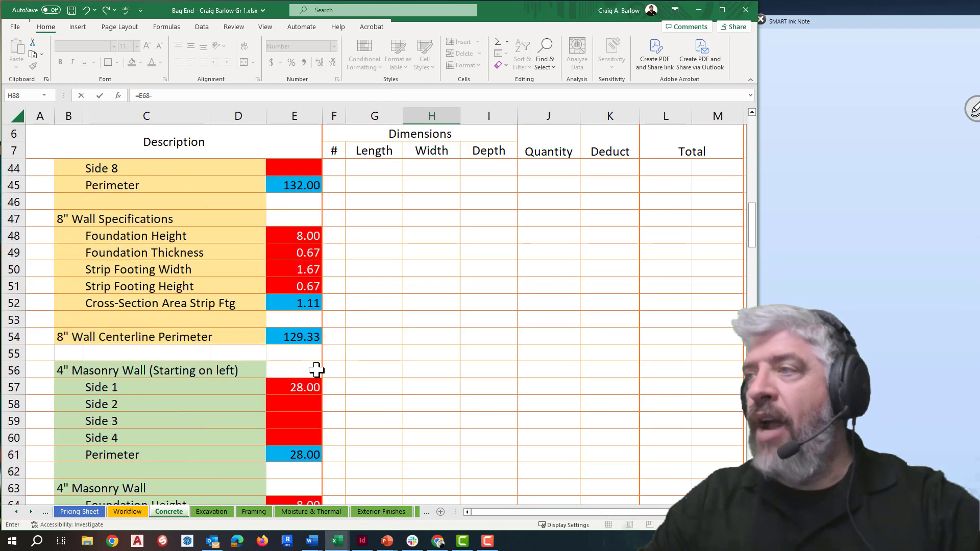
pyautogui.click(302, 305)
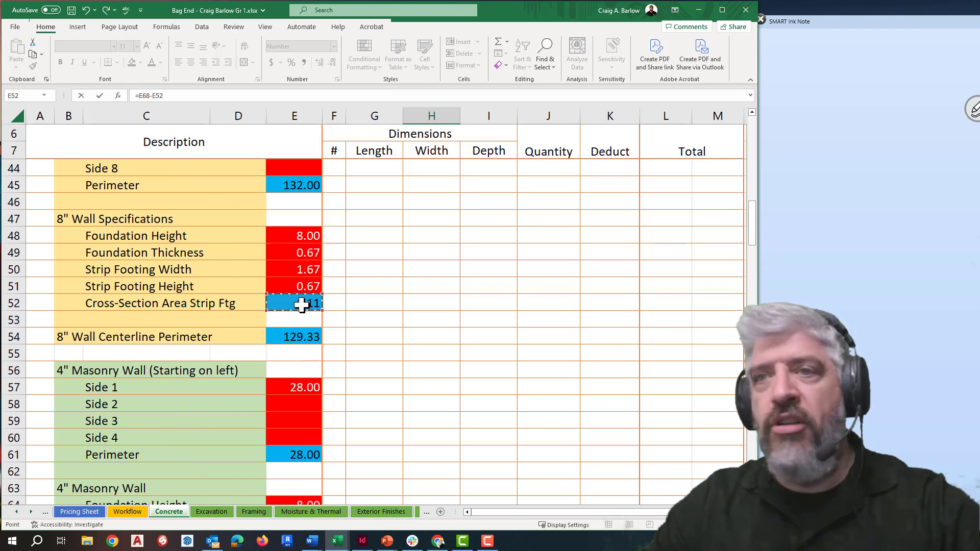
pyautogui.press('Return')
pyautogui.scroll(-1, 475, 445)
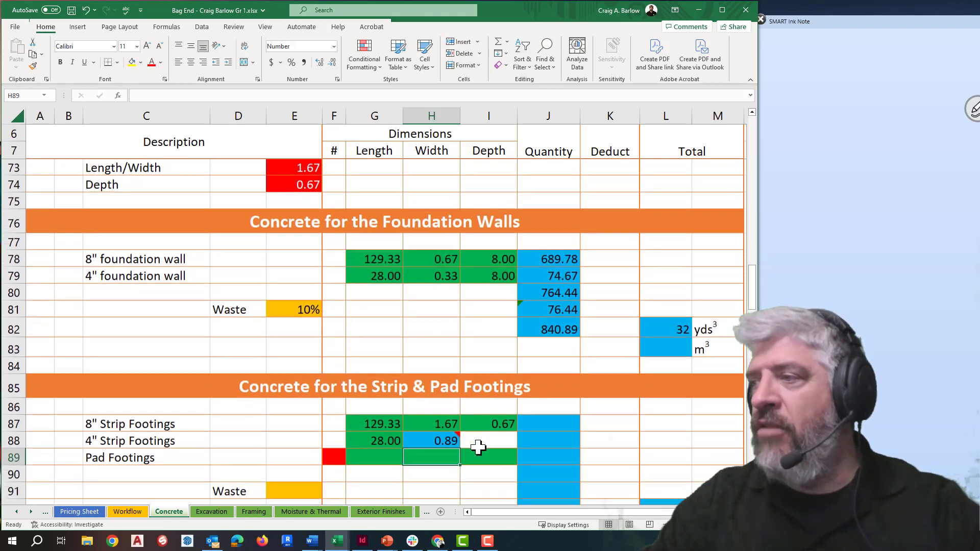
# Link the Pad Footings length in G89 to the pad footing Length/Width dimension with =E73
pyautogui.moveTo(437, 424)
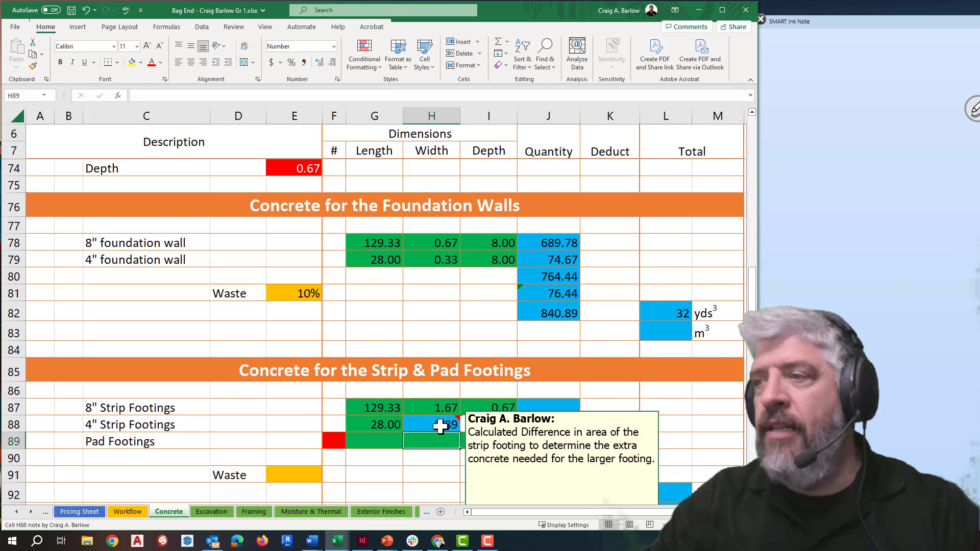
pyautogui.click(380, 440)
pyautogui.write('=')
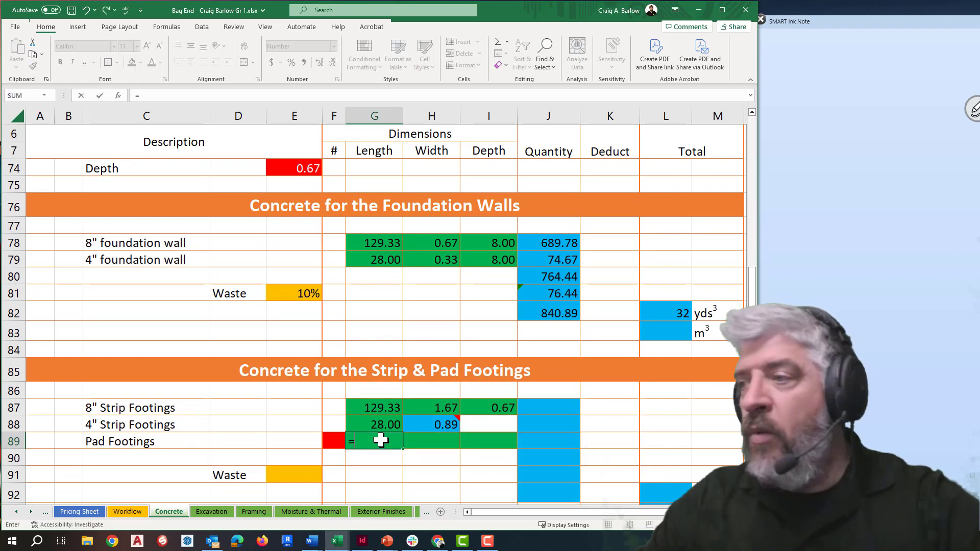
pyautogui.scroll(1, 334, 170)
pyautogui.click(308, 201)
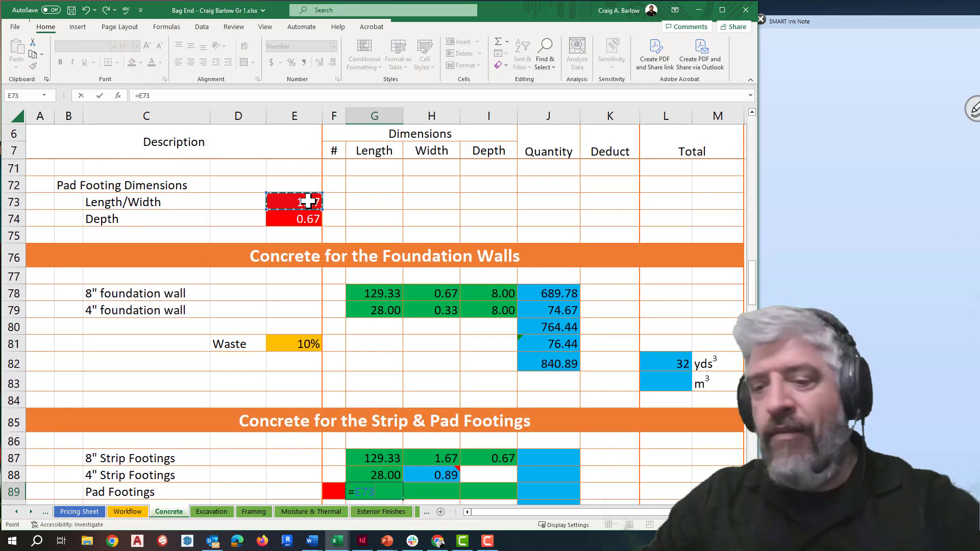
pyautogui.press('Return')
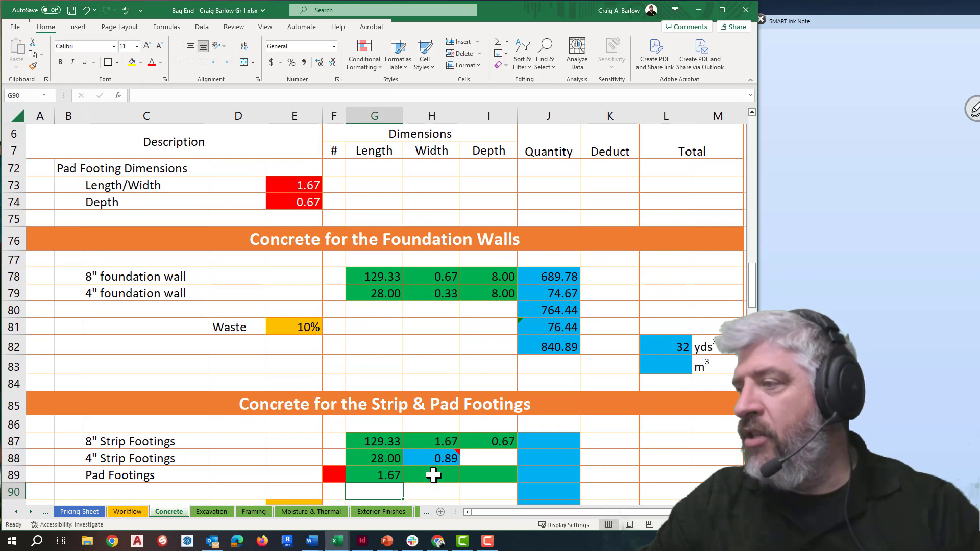
# Set the Pad Footings width in H89 equal to its length with =G89
pyautogui.click(433, 475)
pyautogui.write('=')
pyautogui.click(391, 475)
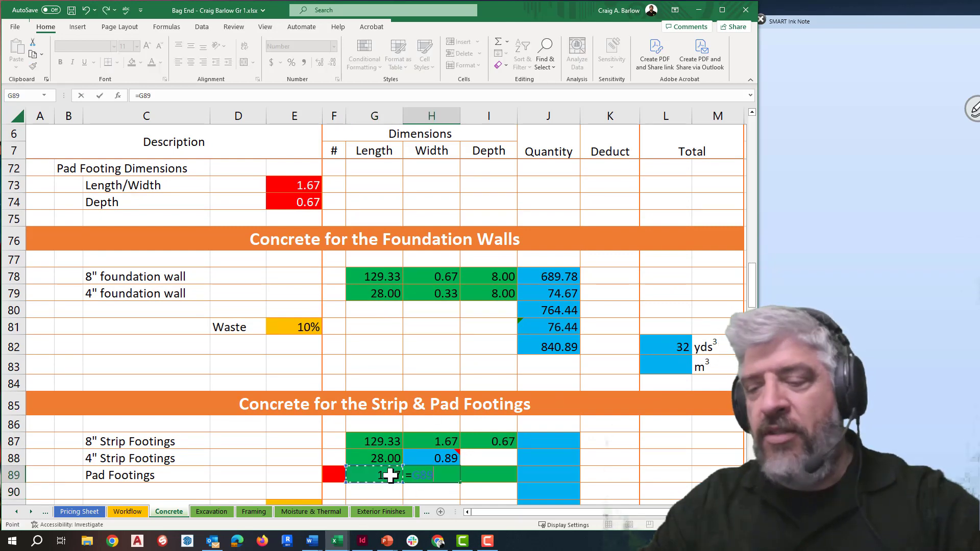
pyautogui.press('Return')
# Link the Pad Footings depth in I89 to the pad footing Depth dimension with =E74
pyautogui.click(482, 473)
pyautogui.write('=')
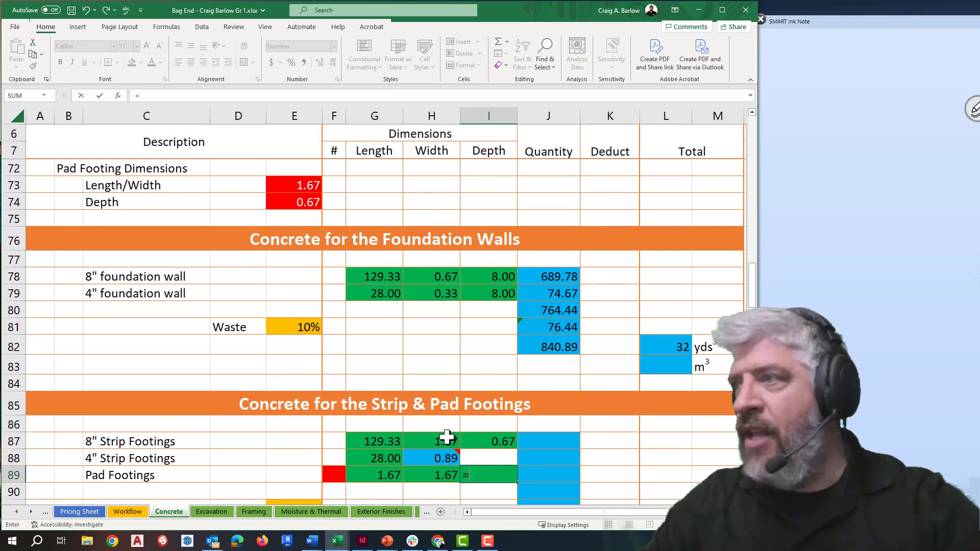
pyautogui.click(312, 203)
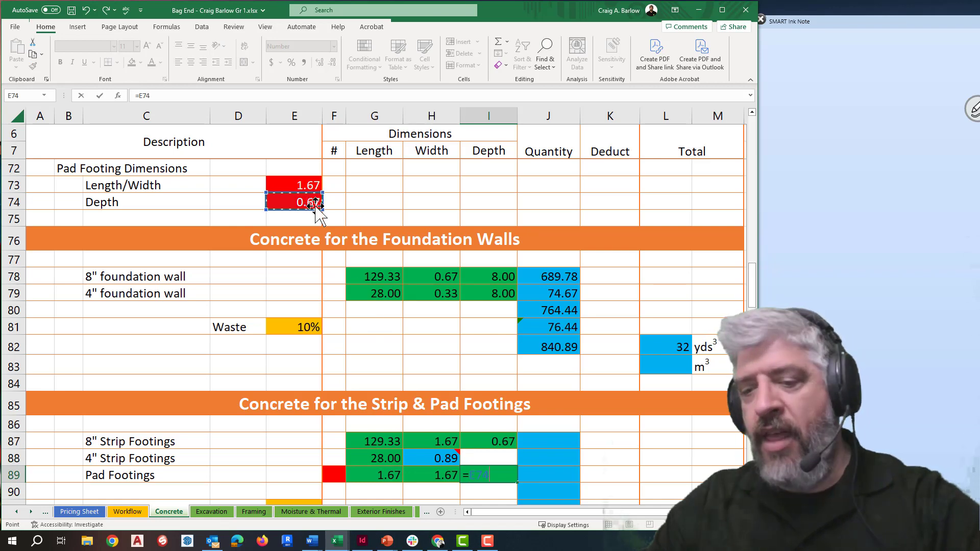
pyautogui.press('Return')
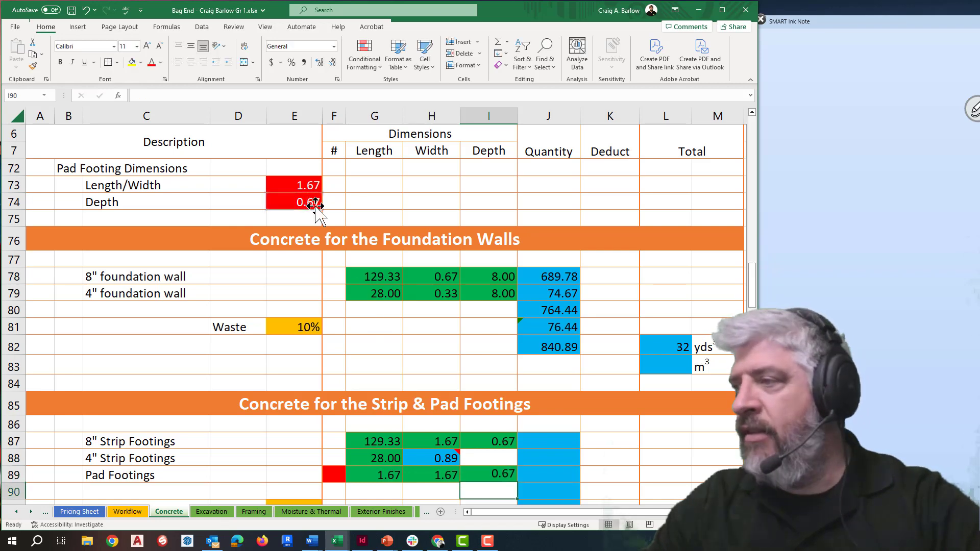
# Enter 2 as the number of Pad Footings in F89
pyautogui.click(335, 472)
pyautogui.moveTo(403, 460)
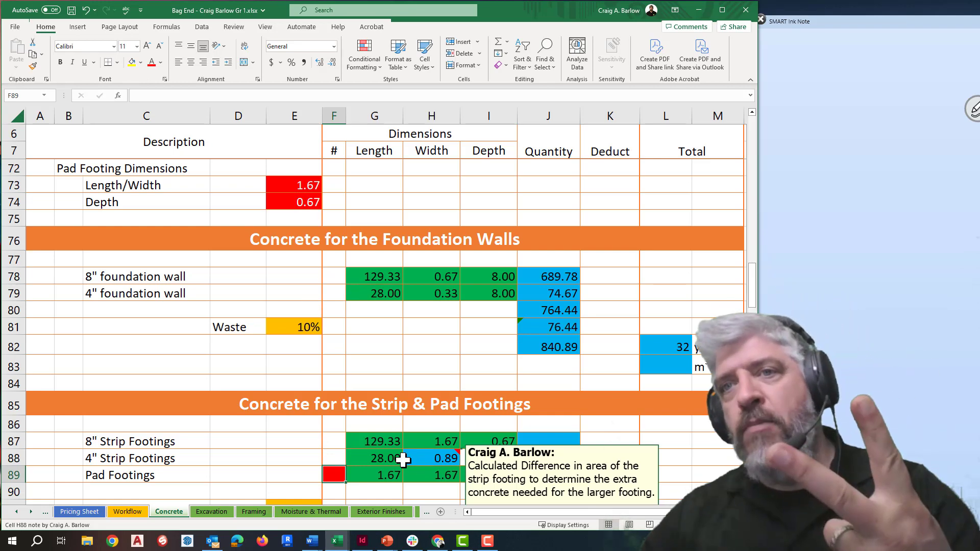
pyautogui.write('2')
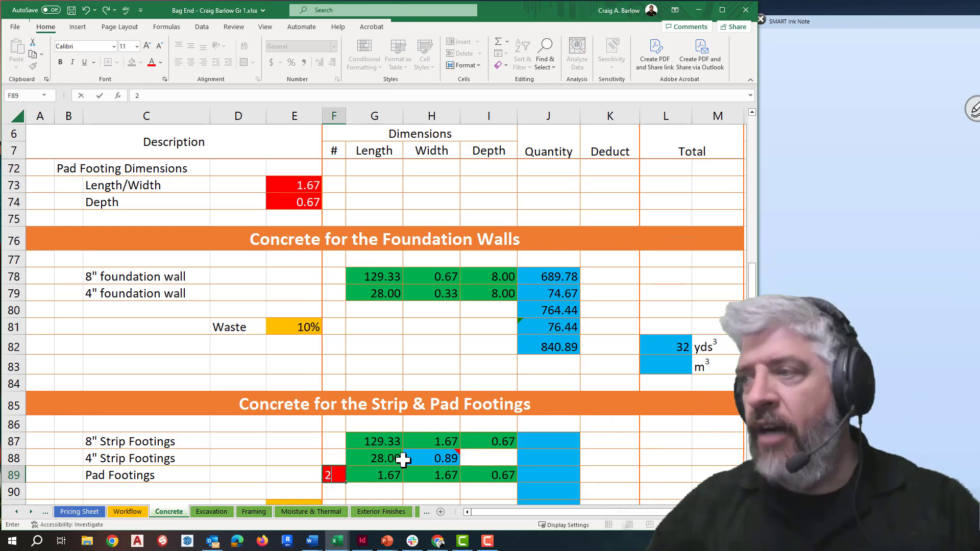
pyautogui.click(603, 469)
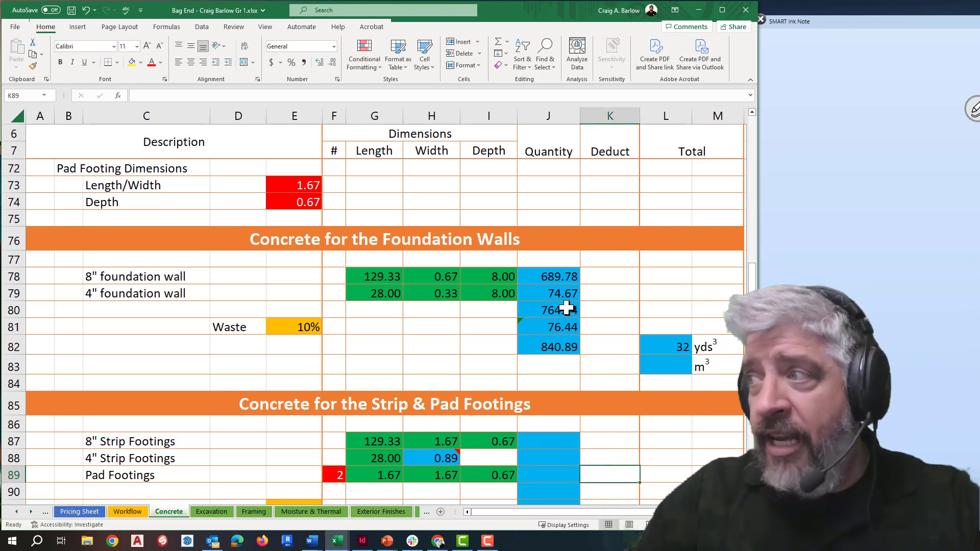
# Select the 8" foundation wall's quantity formula in J78
pyautogui.click(553, 276)
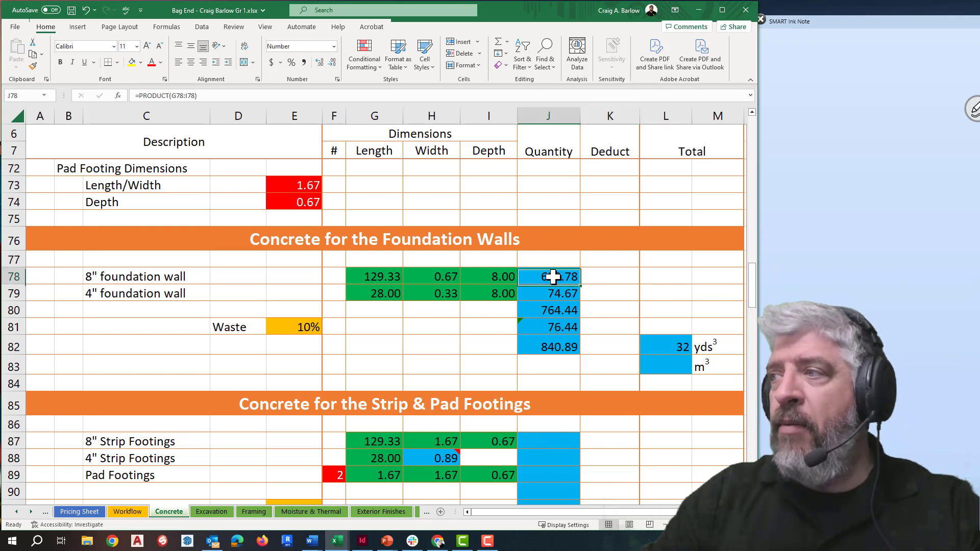
# Copy the quantity formula of the 8" foundation wall to the 8" Strip Footings quantity in J87 and check the cells it references
pyautogui.click(551, 293)
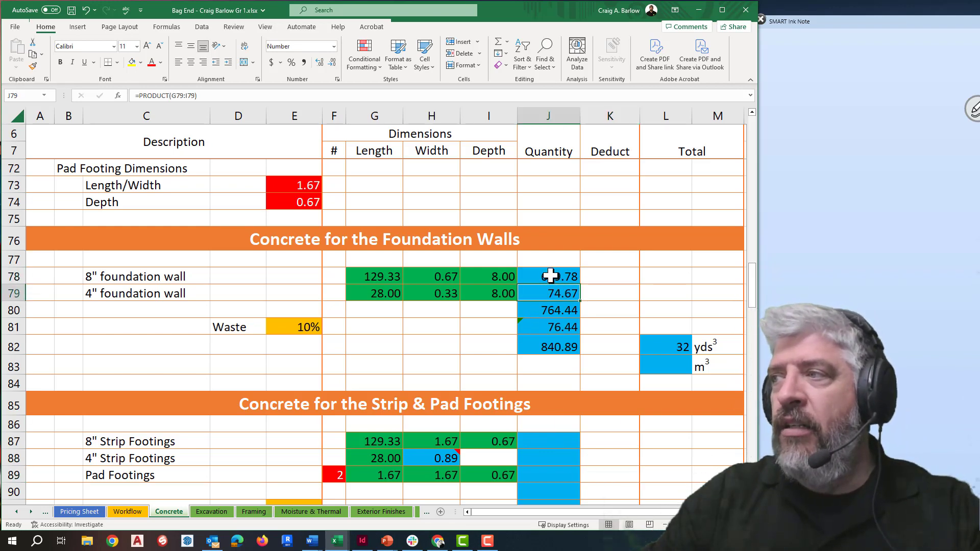
pyautogui.click(551, 276)
pyautogui.click(549, 294)
pyautogui.click(549, 279)
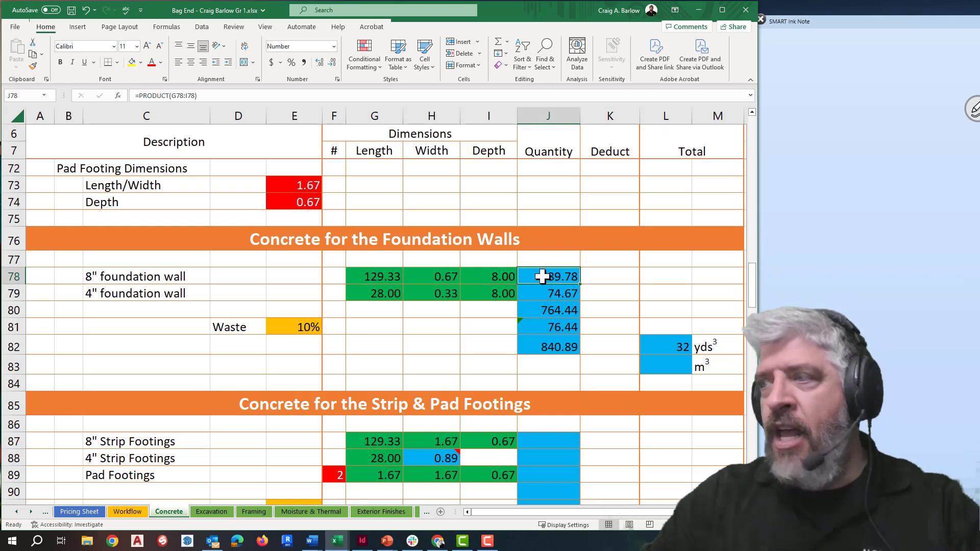
pyautogui.hotkey('ctrl', 'c')
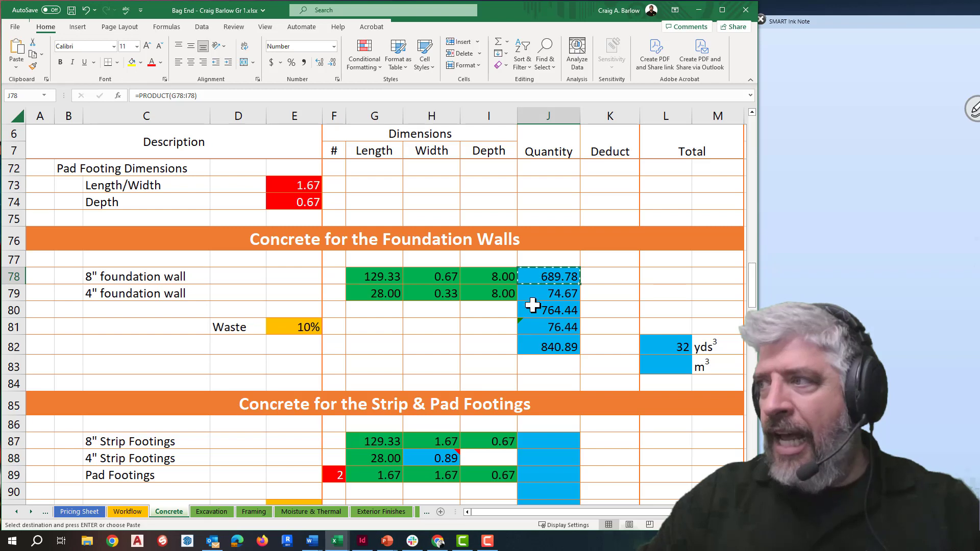
pyautogui.click(542, 442)
pyautogui.hotkey('ctrl', 'v')
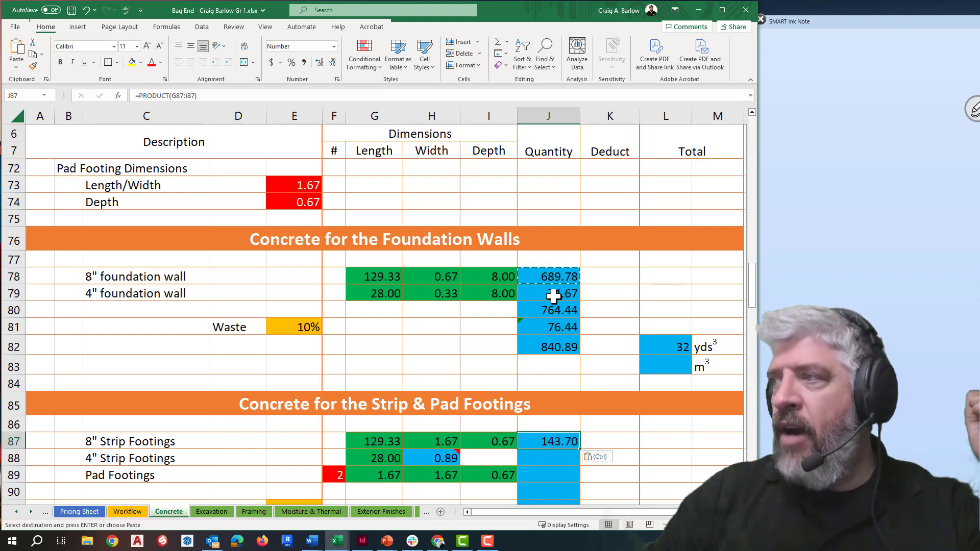
pyautogui.press('Escape')
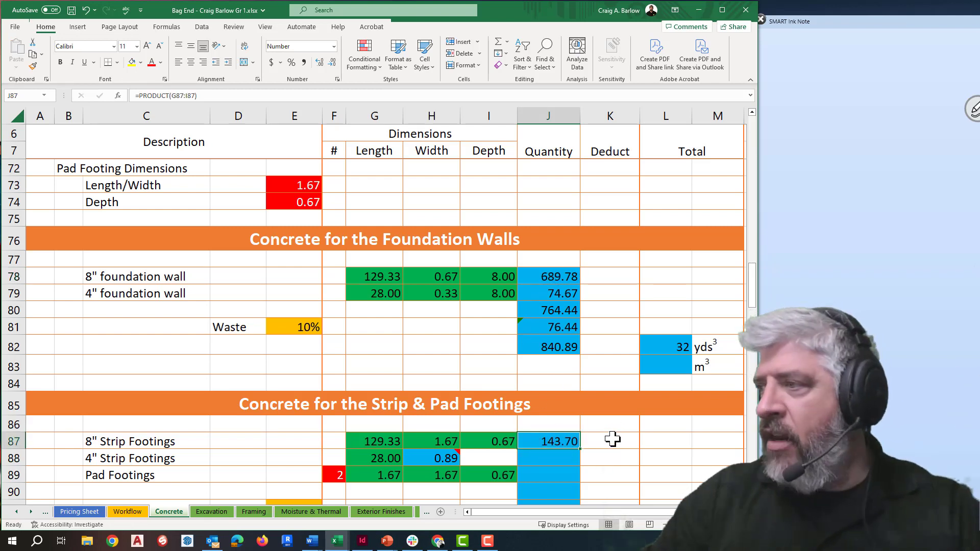
pyautogui.doubleClick(560, 441)
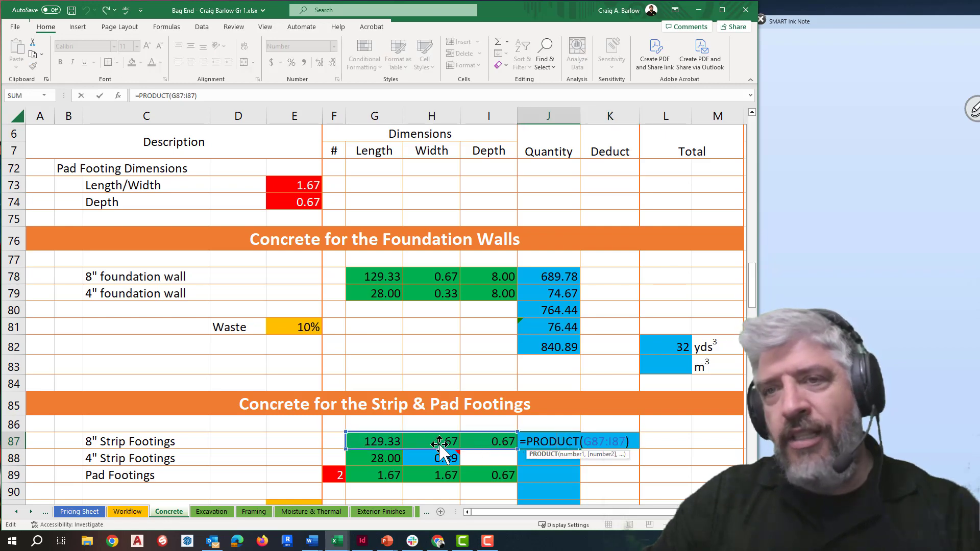
pyautogui.press('Escape')
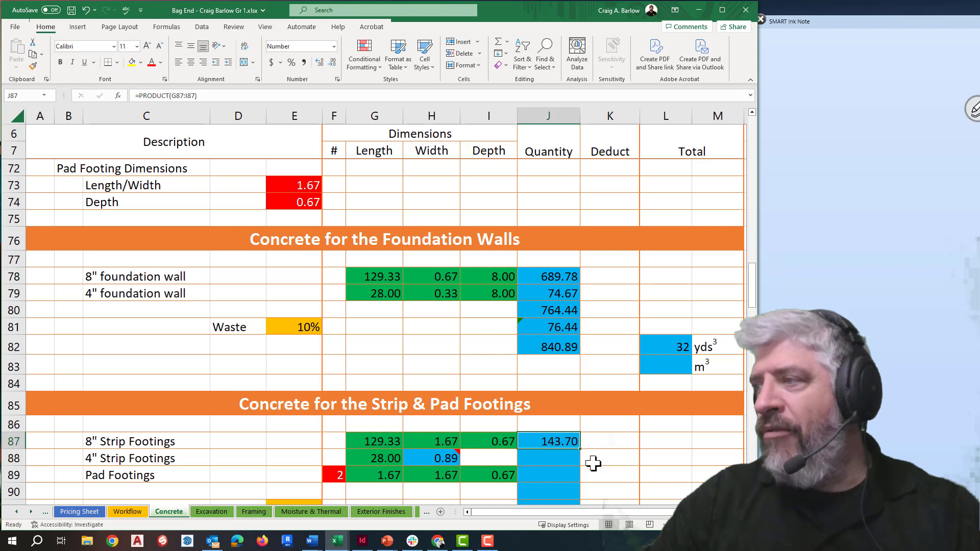
# Copy the J87 formula to the 4" Strip Footings quantity in J88 and reduce its PRODUCT range to G88:H88
pyautogui.hotkey('ctrl', 'c')
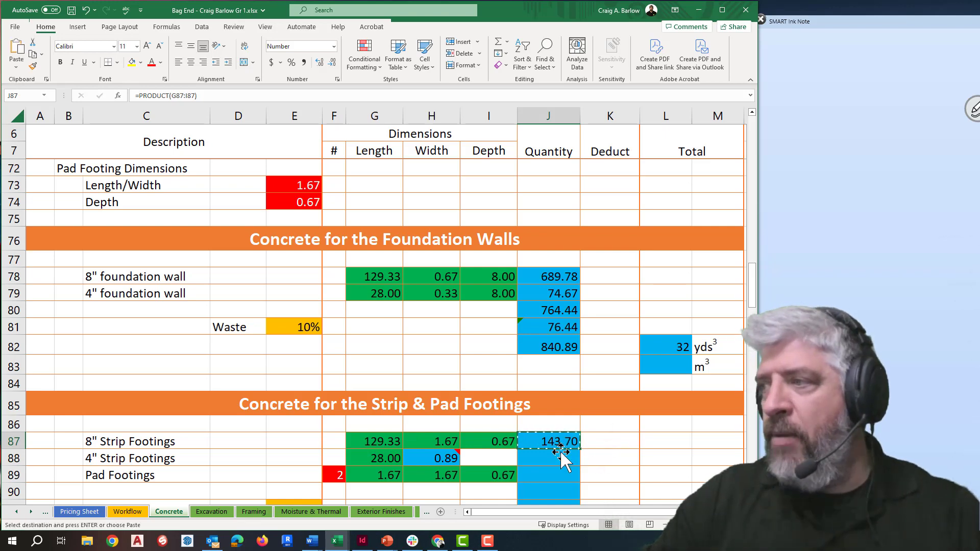
pyautogui.click(562, 458)
pyautogui.hotkey('ctrl', 'v')
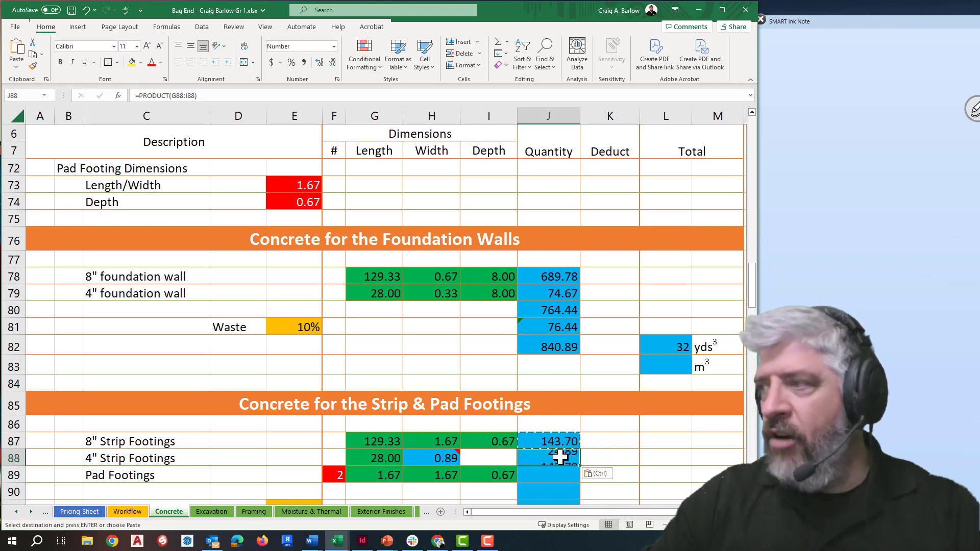
pyautogui.click(595, 458)
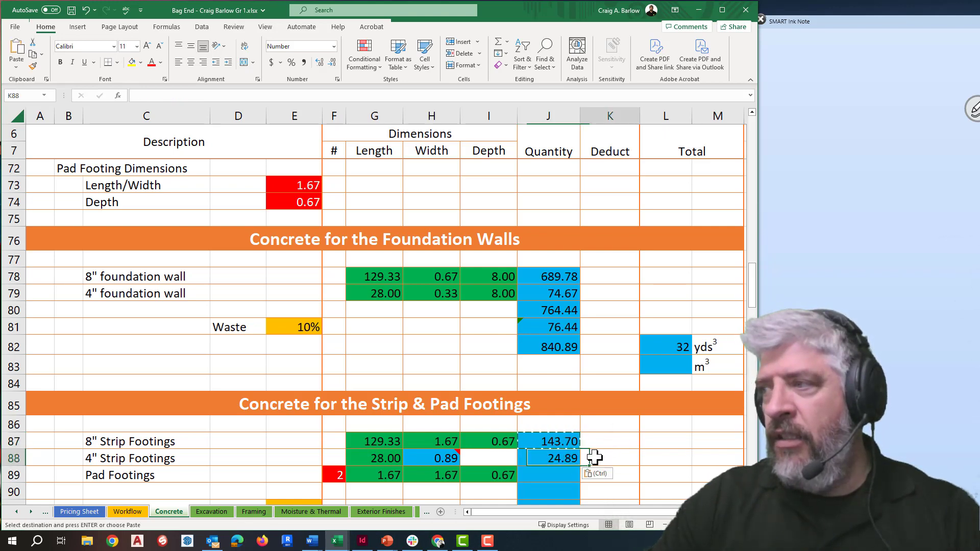
pyautogui.doubleClick(567, 457)
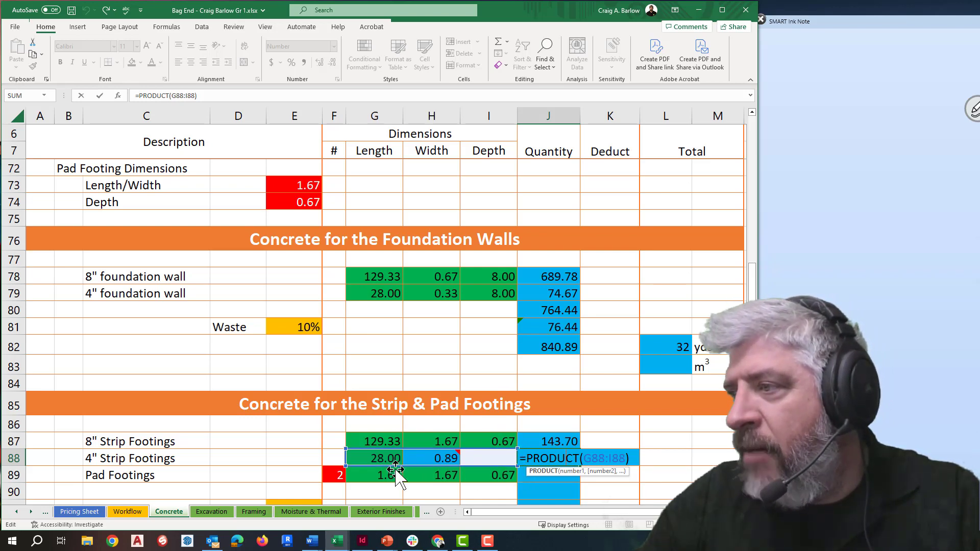
pyautogui.moveTo(356, 465); pyautogui.dragTo(390, 458)
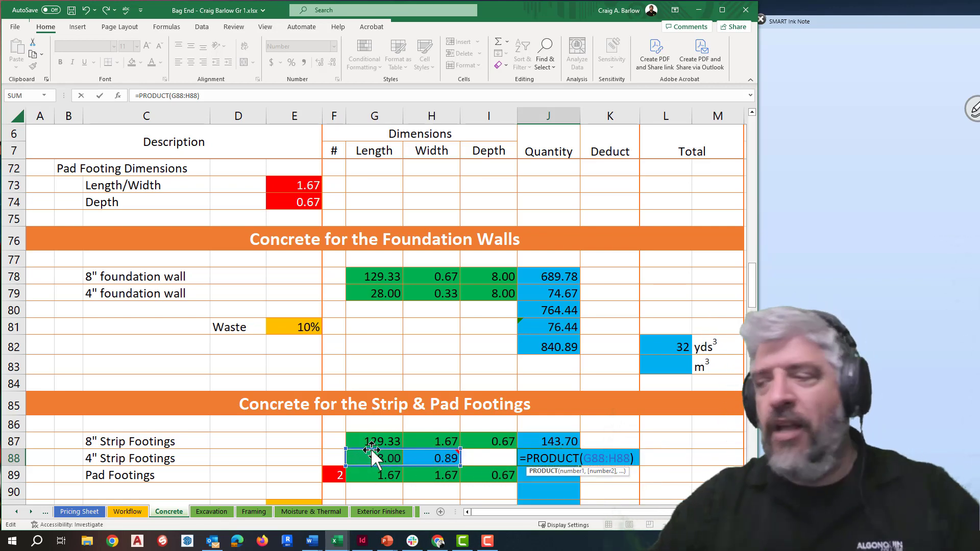
pyautogui.press('Return')
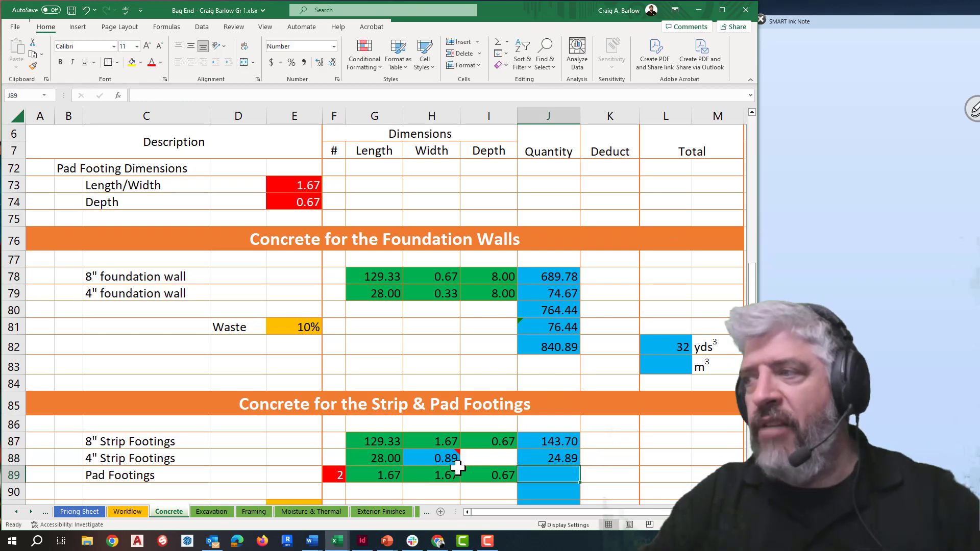
# Copy the J87 formula to the Pad Footings quantity in J89 and extend its PRODUCT range to F89:I89 to include the count
pyautogui.click(549, 443)
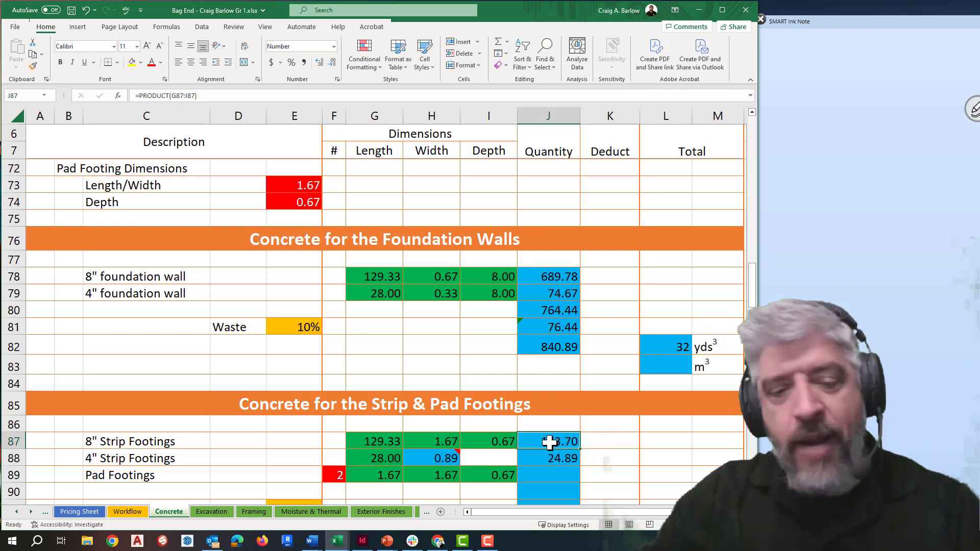
pyautogui.hotkey('ctrl', 'c')
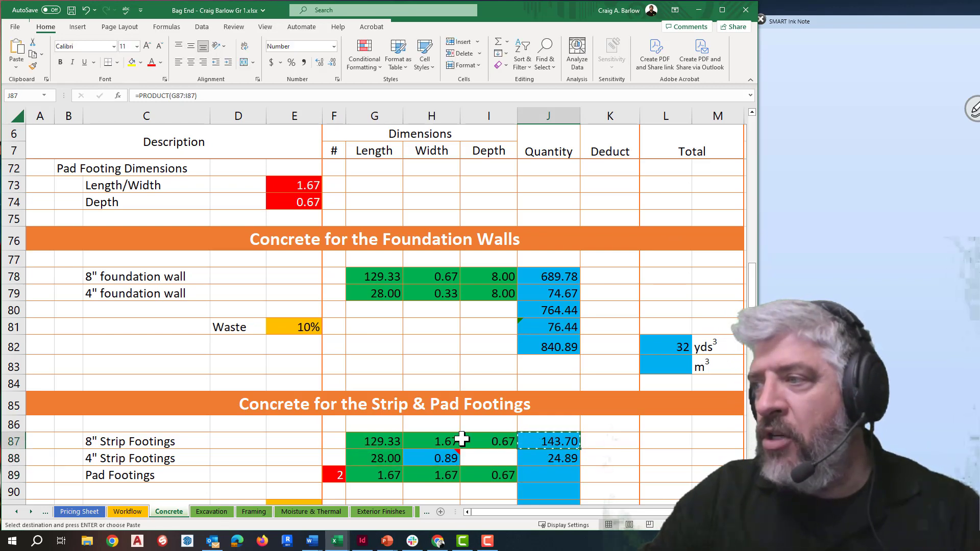
pyautogui.click(537, 482)
pyautogui.hotkey('ctrl', 'v')
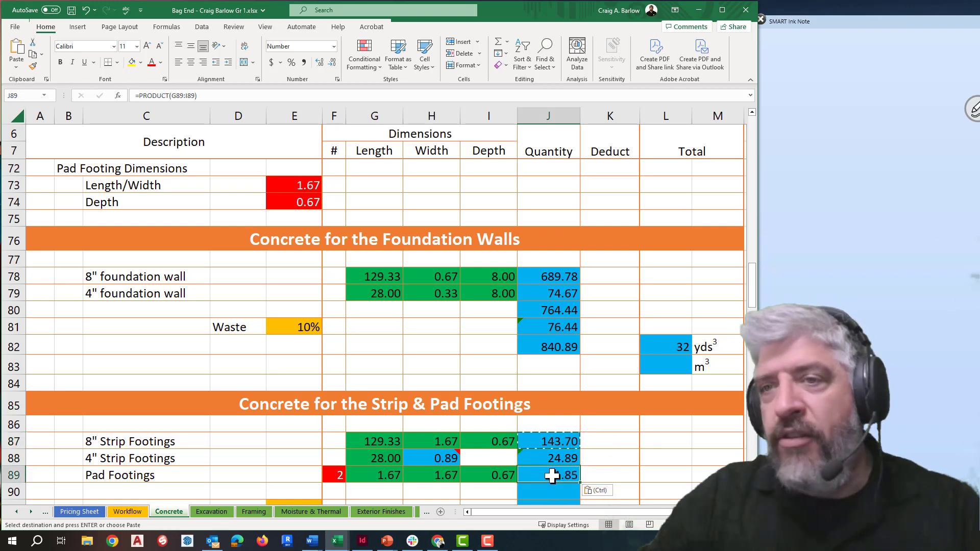
pyautogui.doubleClick(552, 475)
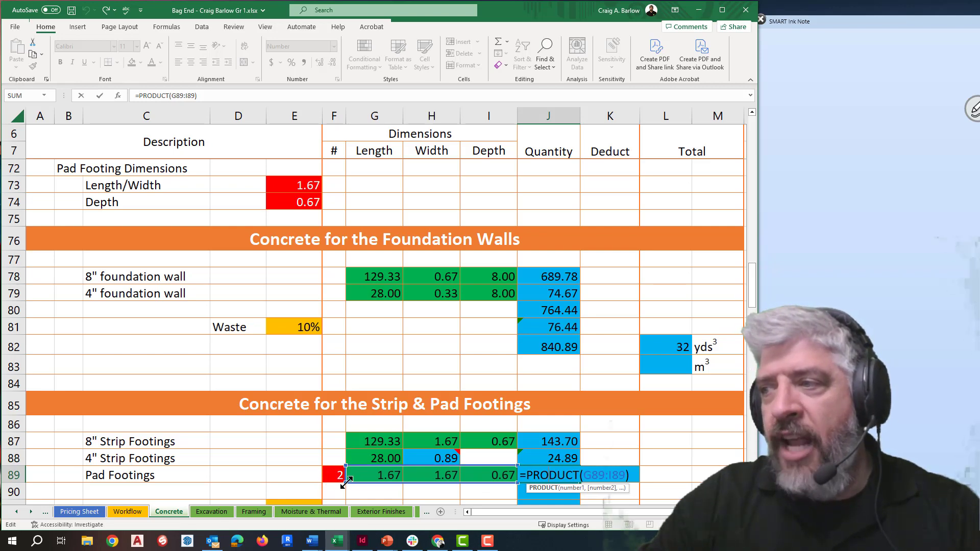
pyautogui.moveTo(345, 482); pyautogui.dragTo(324, 482)
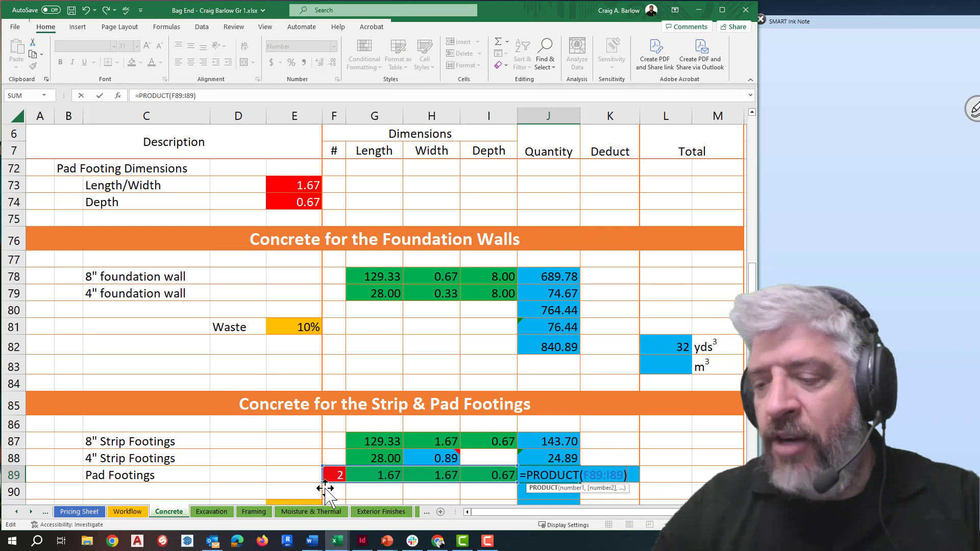
pyautogui.press('Return')
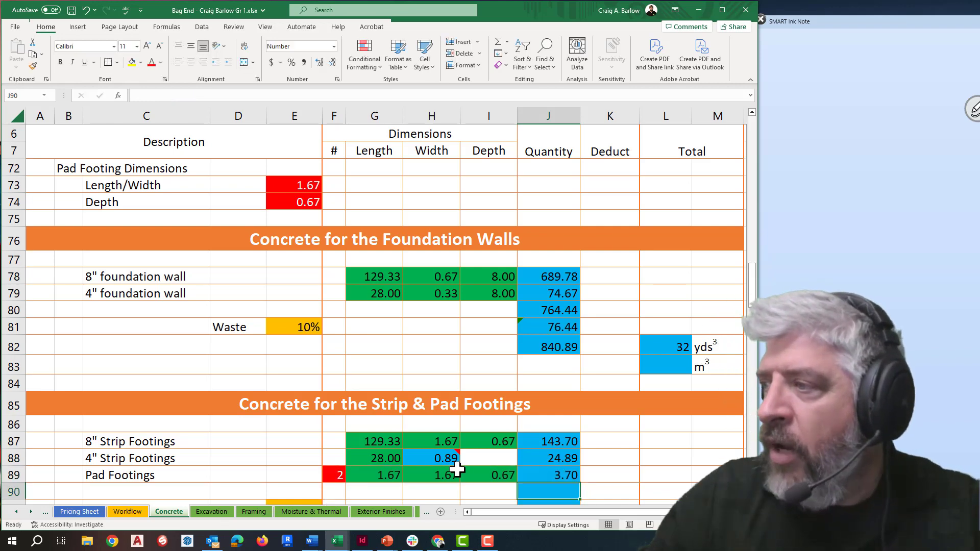
# Sum the footing quantities J87:J89 in J90 and set the footing waste in E91 to 10%
pyautogui.scroll(-1, 536, 437)
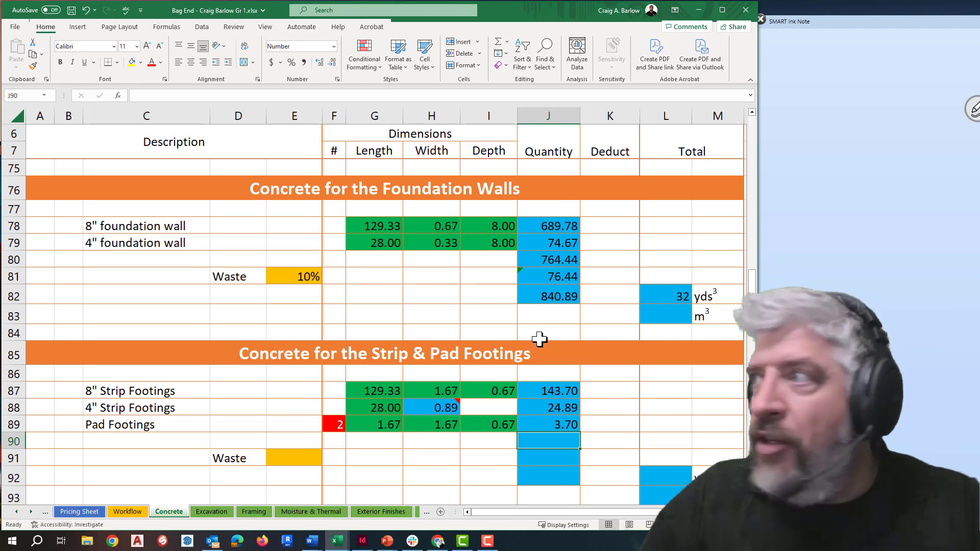
pyautogui.click(498, 42)
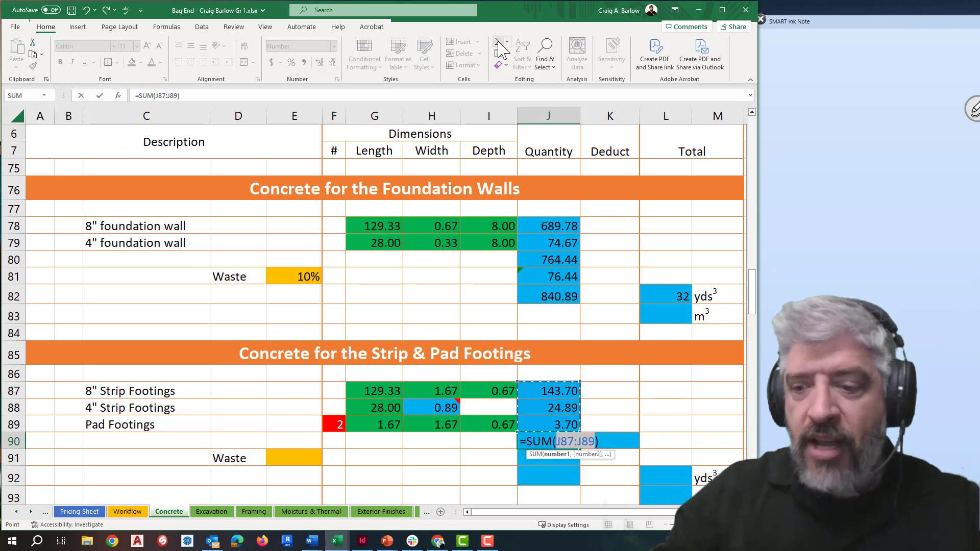
pyautogui.press('Return')
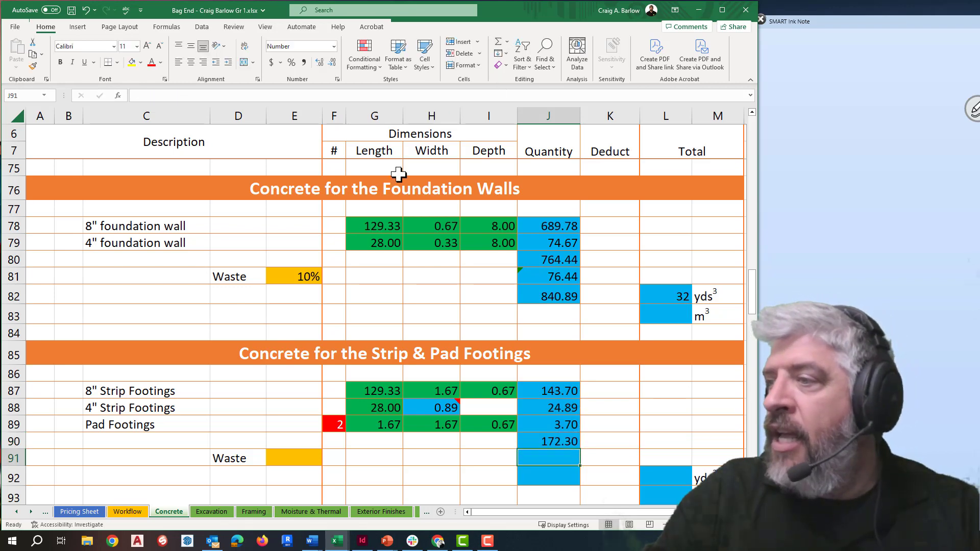
pyautogui.click(300, 456)
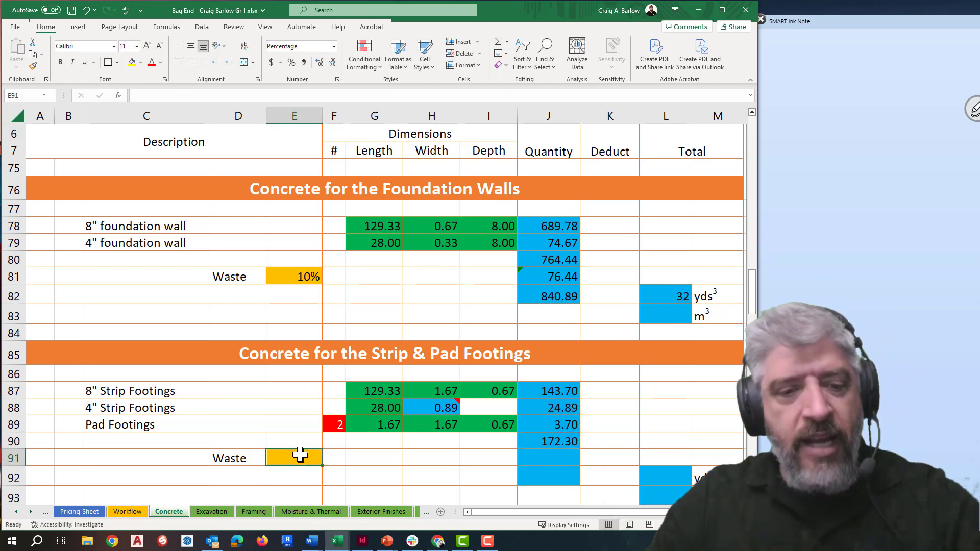
pyautogui.write('10')
pyautogui.press('Return')
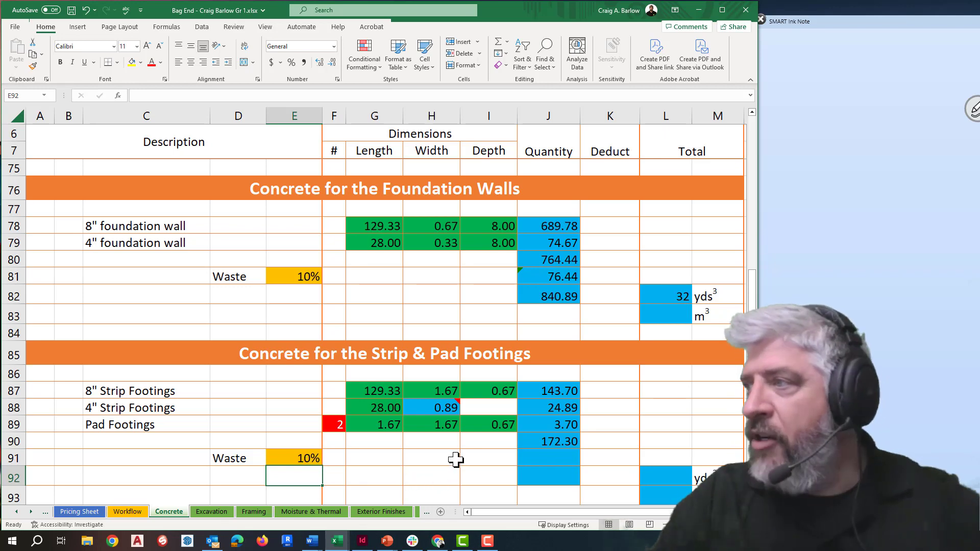
# Copy the foundation walls' waste, total and cubic-yard formulas from J81:L82 to J91:L92 in the strip and pad footings section
pyautogui.scroll(-1, 463, 452)
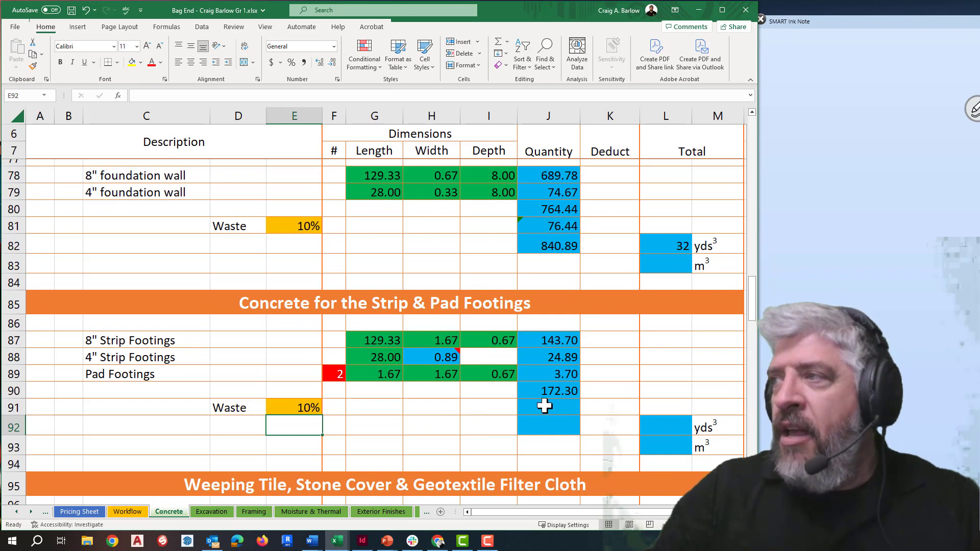
pyautogui.click(549, 225)
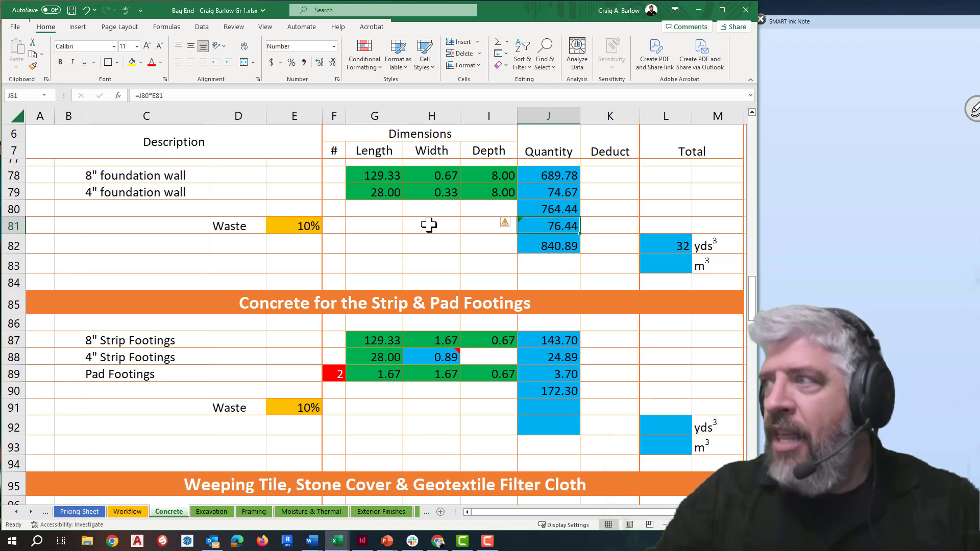
pyautogui.click(543, 244)
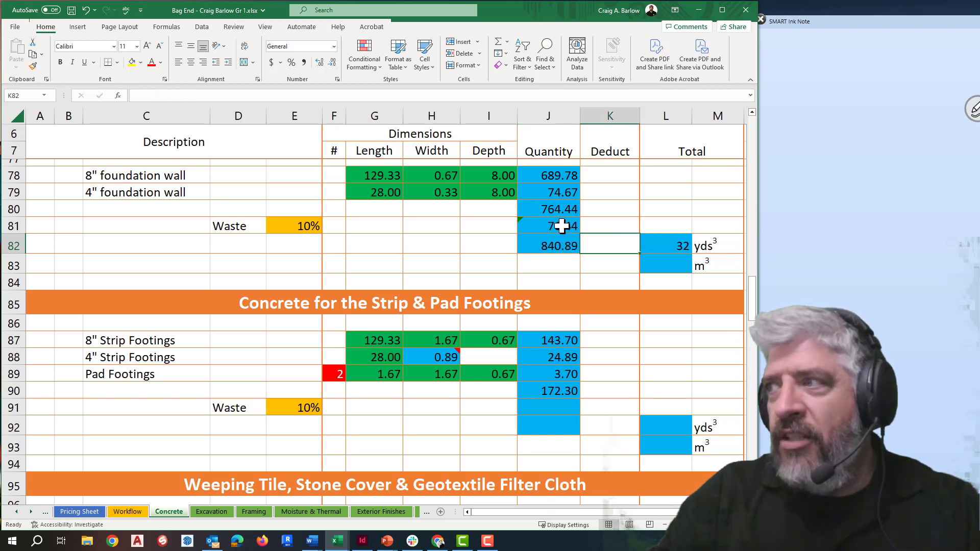
pyautogui.moveTo(562, 225); pyautogui.dragTo(648, 243)
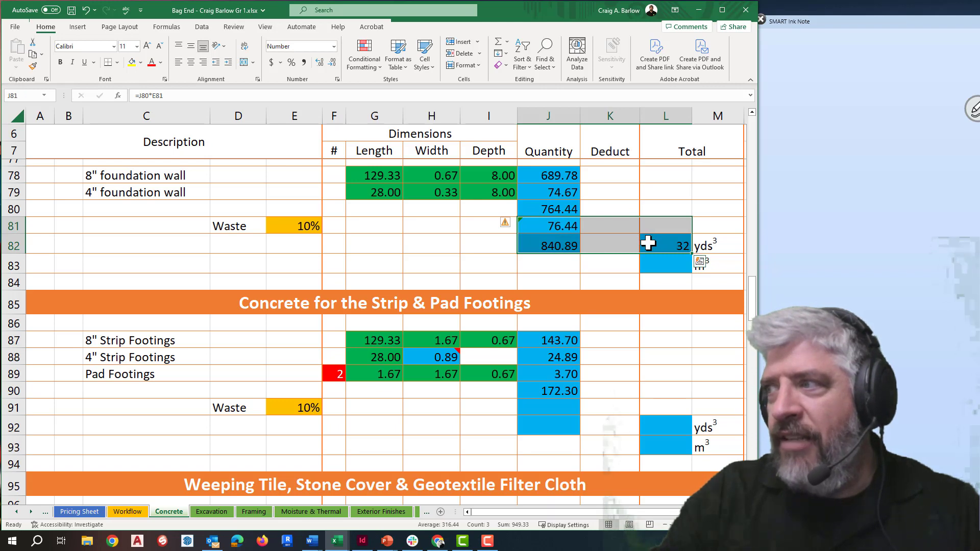
pyautogui.hotkey('ctrl', 'c')
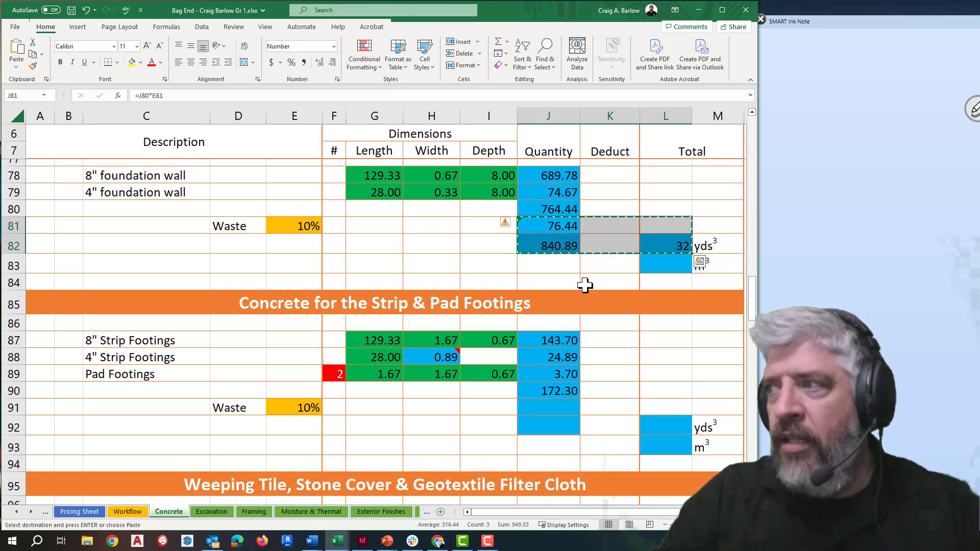
pyautogui.moveTo(544, 402); pyautogui.dragTo(661, 421)
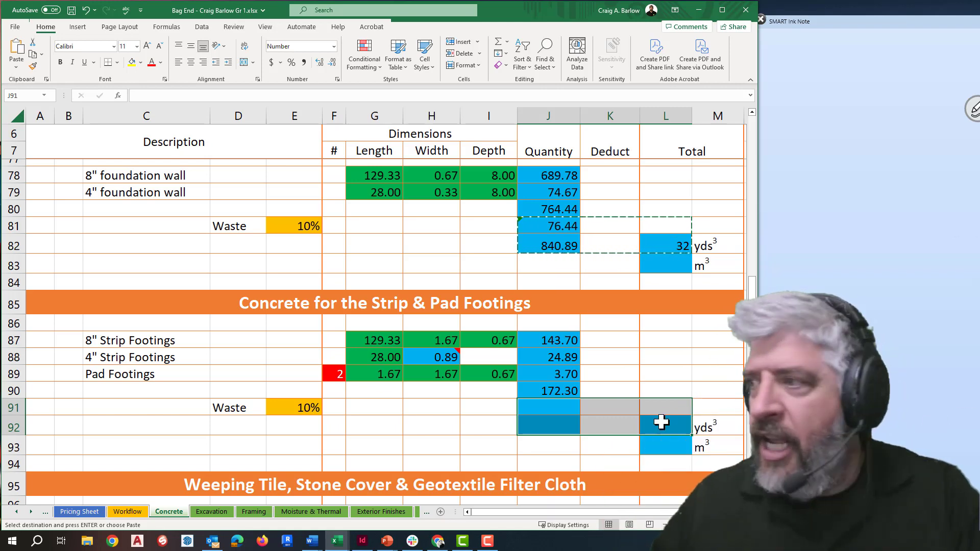
pyautogui.hotkey('ctrl', 'v')
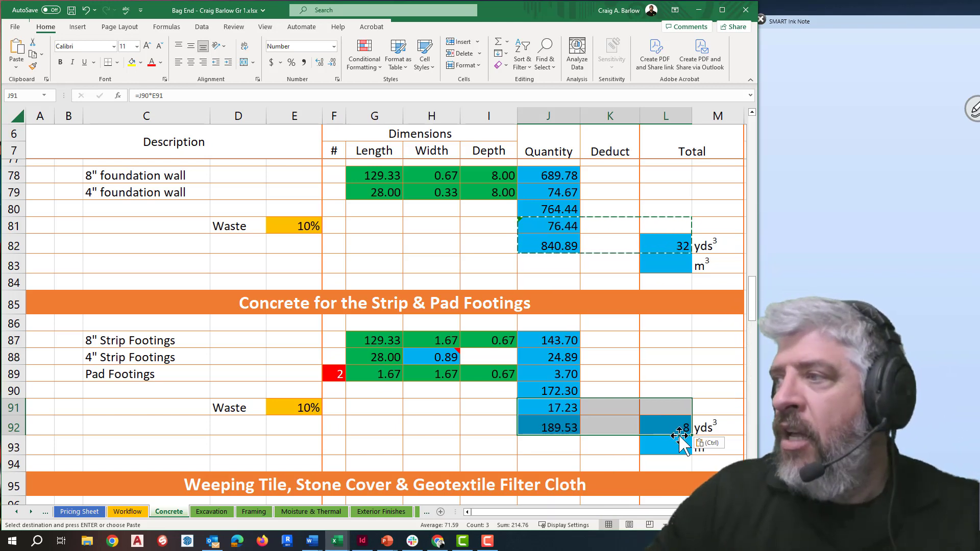
pyautogui.click(596, 454)
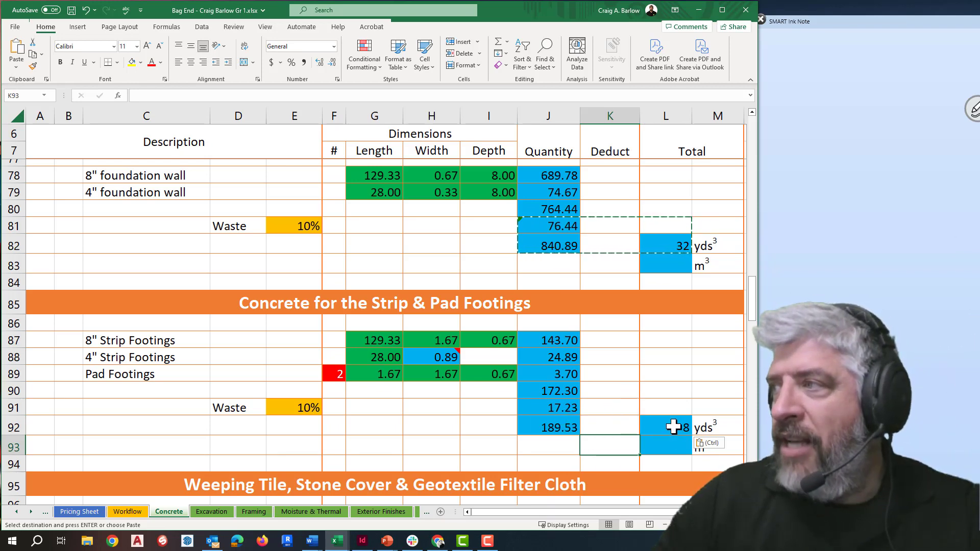
# Review the cubic-metre units of the concrete totals in L10:M11 against the metric total cells L83 and L93
pyautogui.scroll(-1, 615, 424)
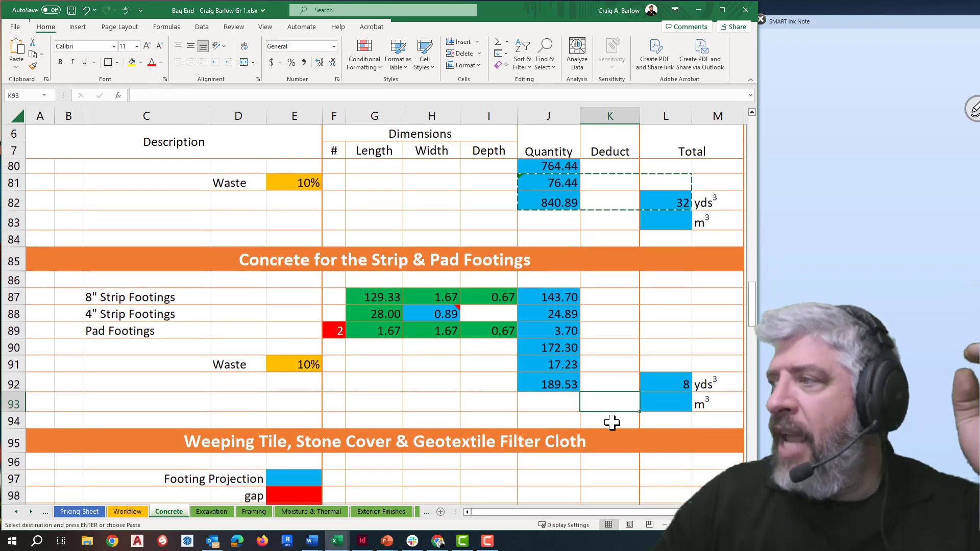
pyautogui.click(664, 397)
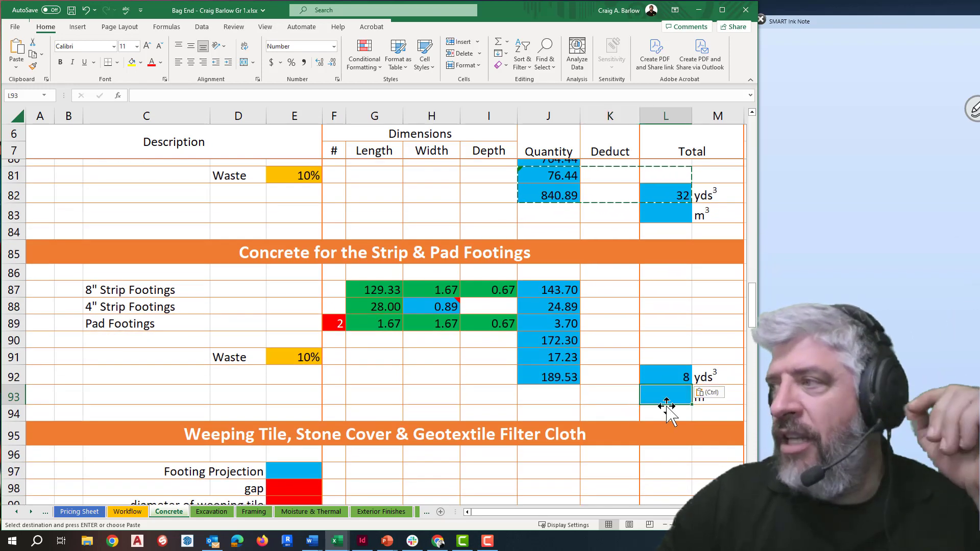
pyautogui.scroll(20, 617, 362)
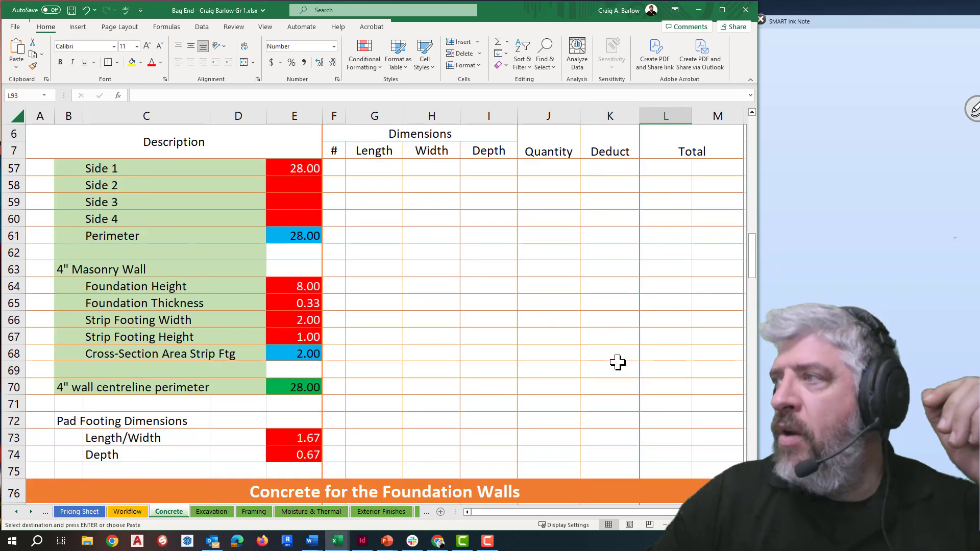
pyautogui.scroll(1, 617, 363)
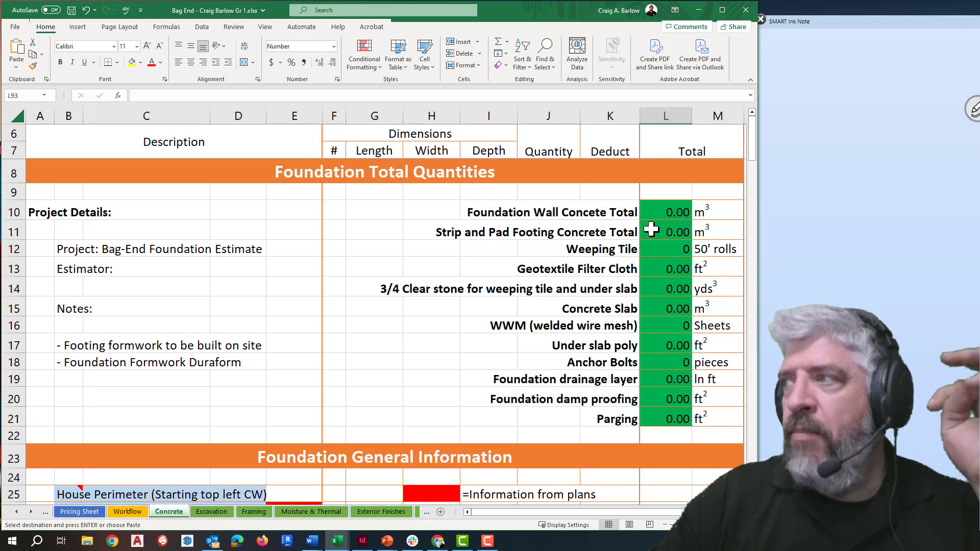
pyautogui.moveTo(677, 211); pyautogui.dragTo(676, 228)
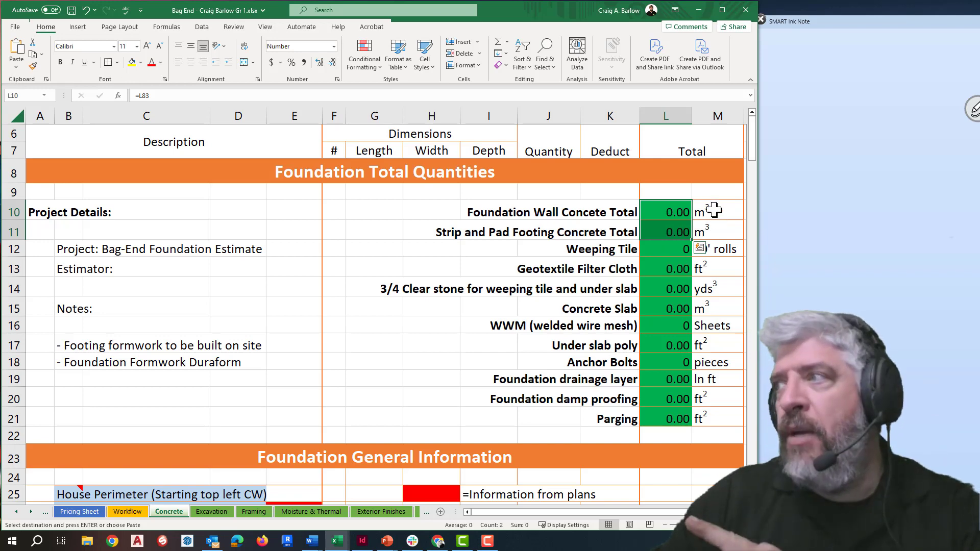
pyautogui.moveTo(714, 210); pyautogui.dragTo(713, 228)
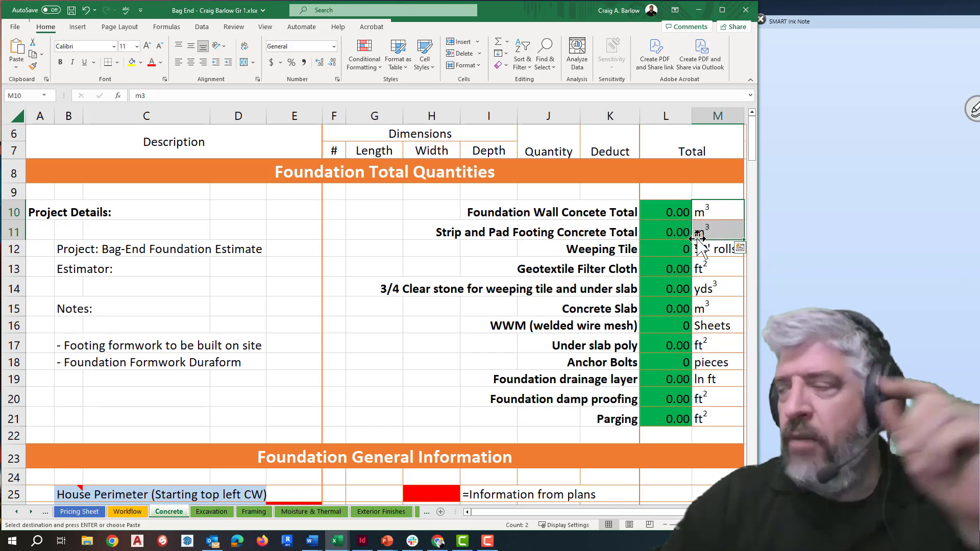
pyautogui.scroll(-10, 667, 274)
pyautogui.scroll(-12, 668, 276)
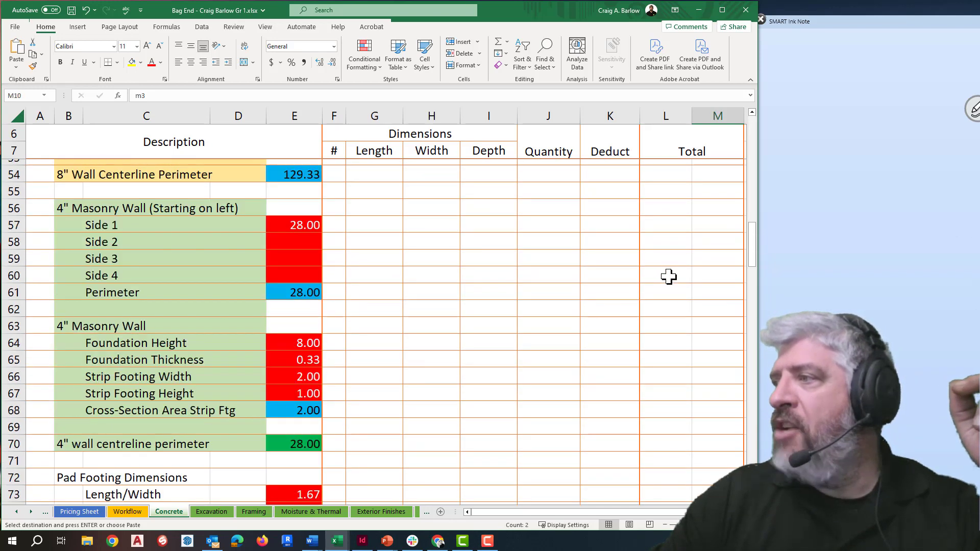
pyautogui.click(670, 276)
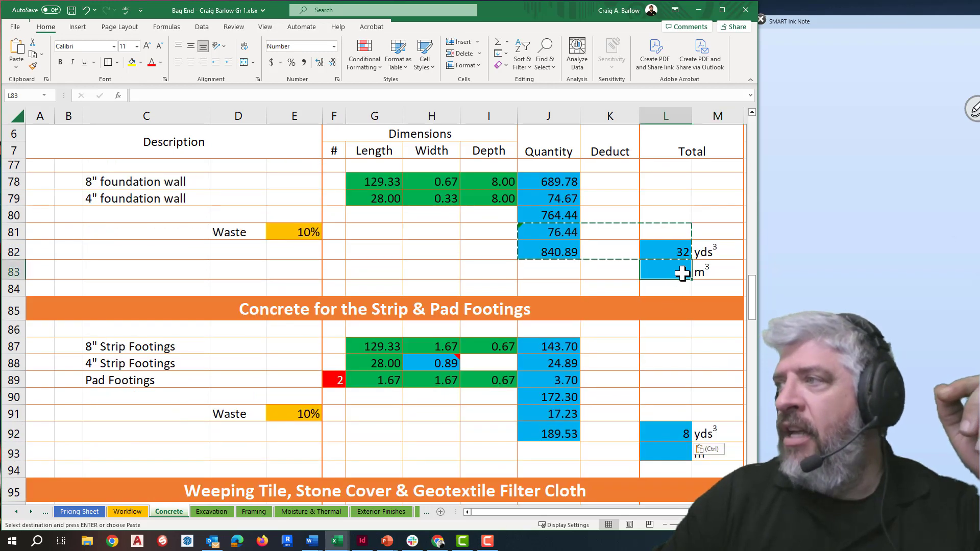
pyautogui.press('Escape')
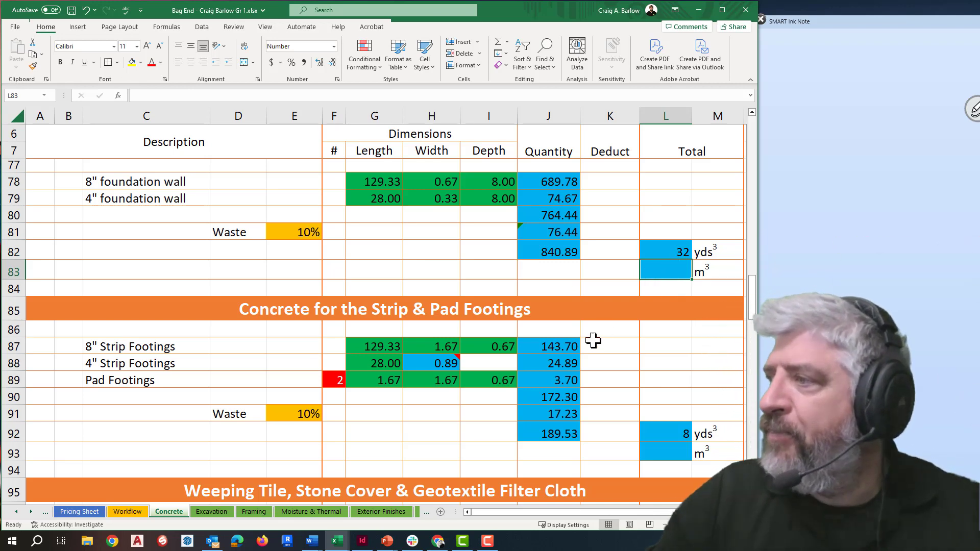
# Enter the Footing Projection formula =E50-E49/2 in E97, using the 8" wall's strip footing width and foundation thickness
pyautogui.scroll(-5, 637, 369)
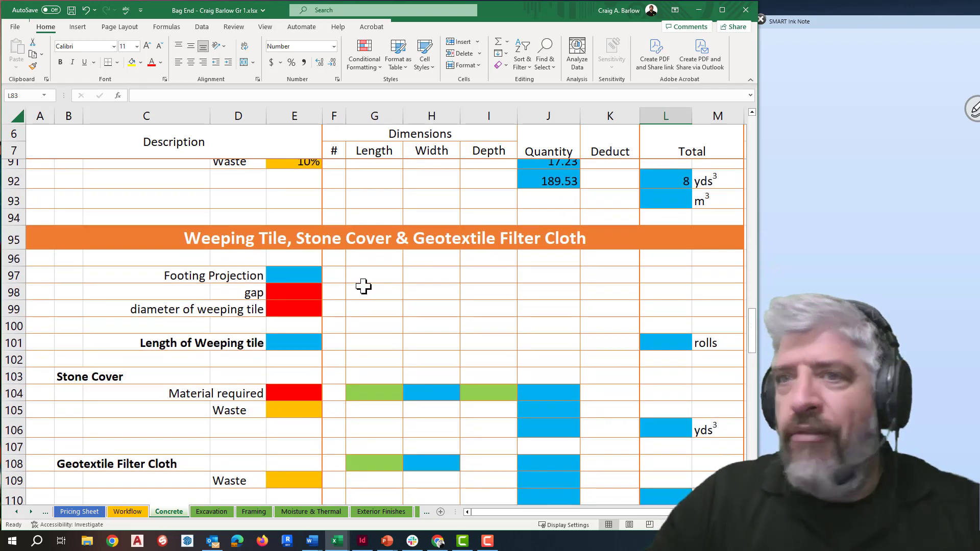
pyautogui.click(301, 273)
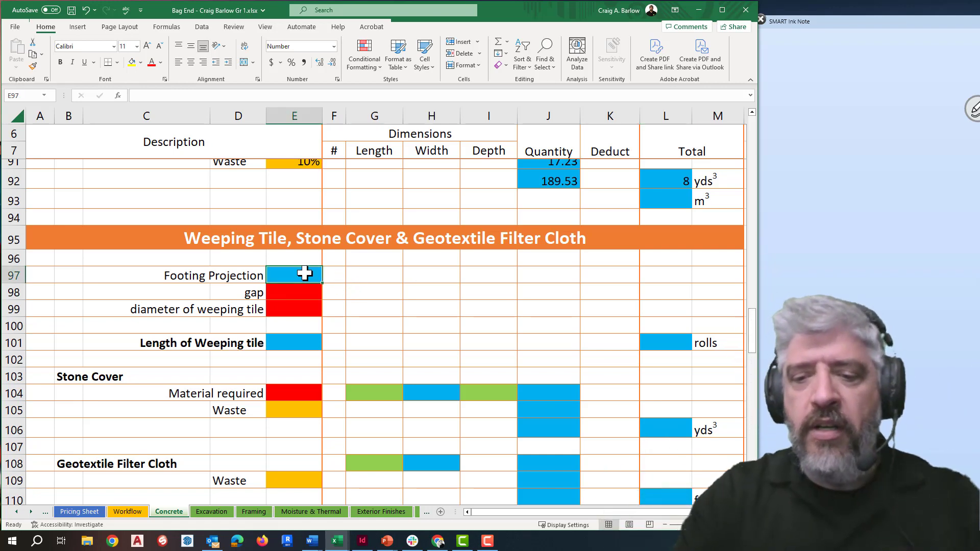
pyautogui.write('=')
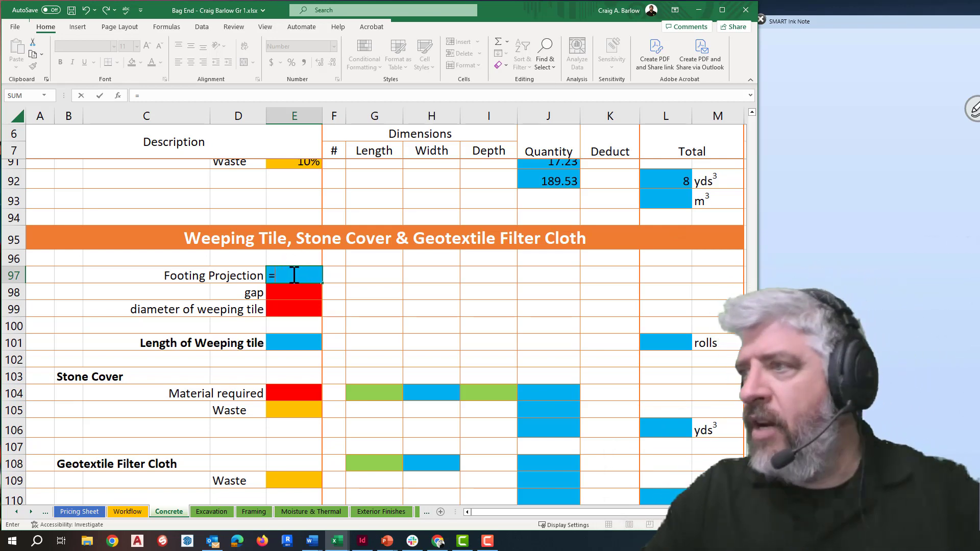
pyautogui.scroll(11, 288, 281)
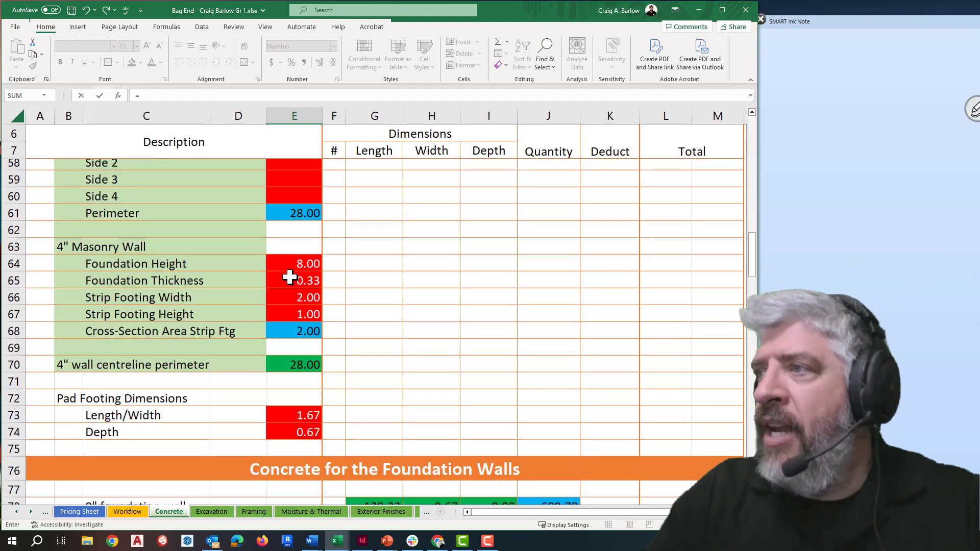
pyautogui.scroll(5, 290, 277)
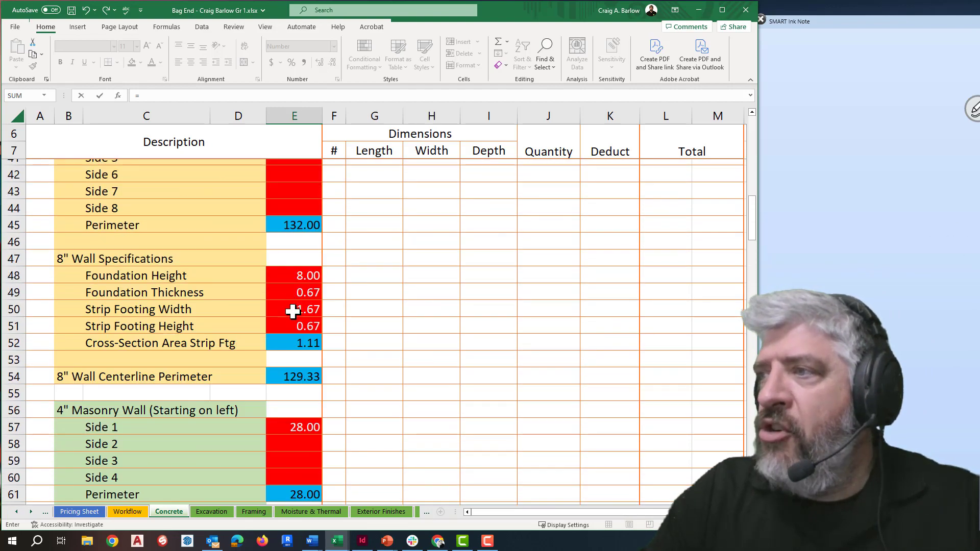
pyautogui.click(293, 311)
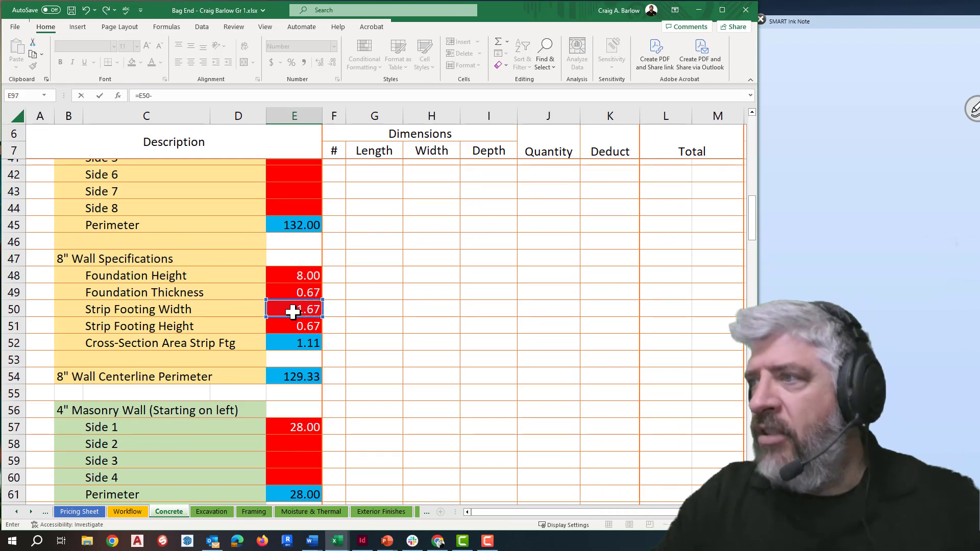
pyautogui.write('-')
pyautogui.click(298, 294)
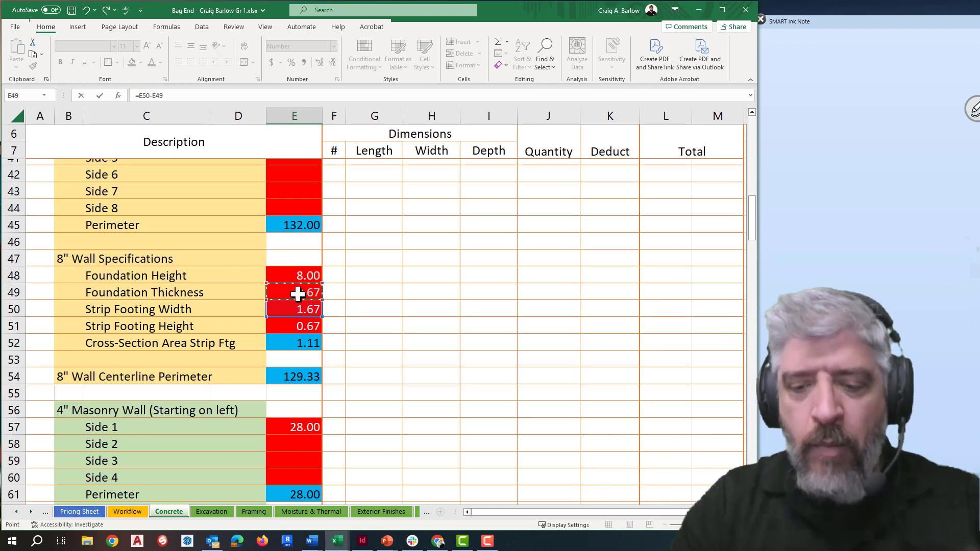
pyautogui.write('/2')
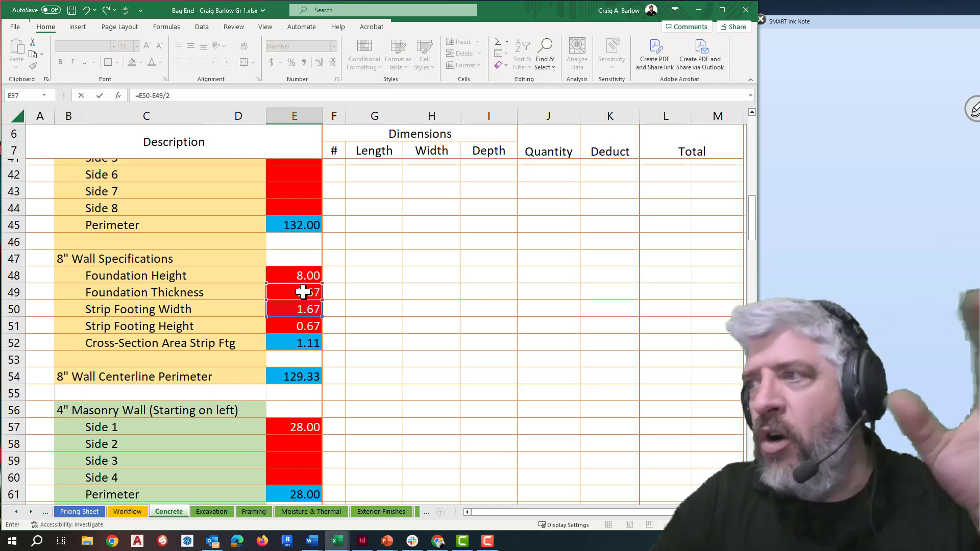
pyautogui.press('Return')
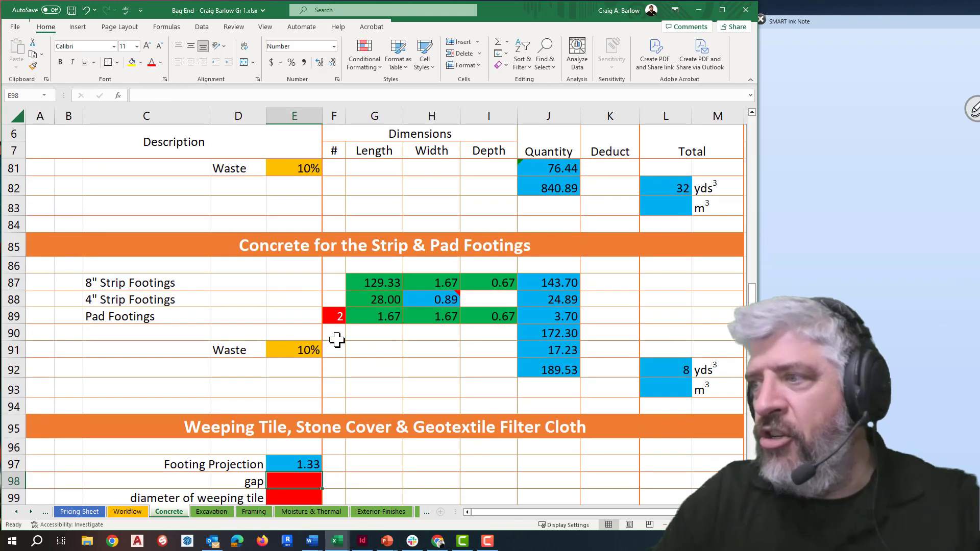
# Correct the Footing Projection formula in E97 to =(E50-E49)/2 by adding parentheses around the subtraction
pyautogui.scroll(-1, 347, 460)
pyautogui.scroll(-1, 347, 460)
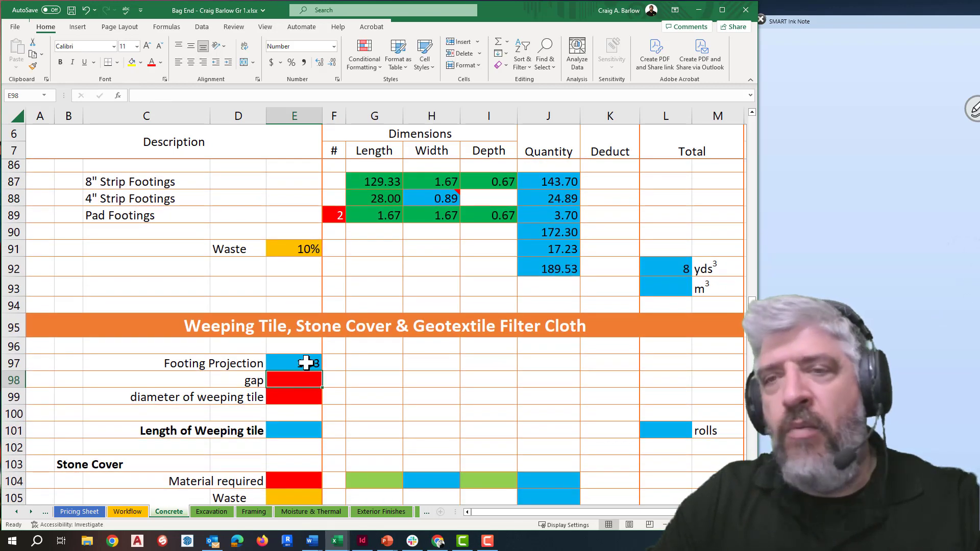
pyautogui.doubleClick(306, 362)
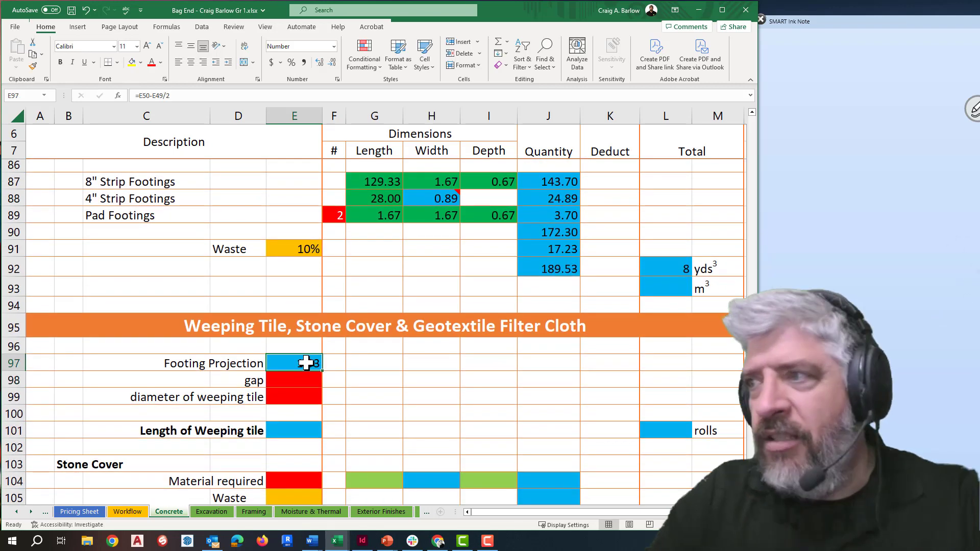
pyautogui.click(275, 363)
pyautogui.write('(')
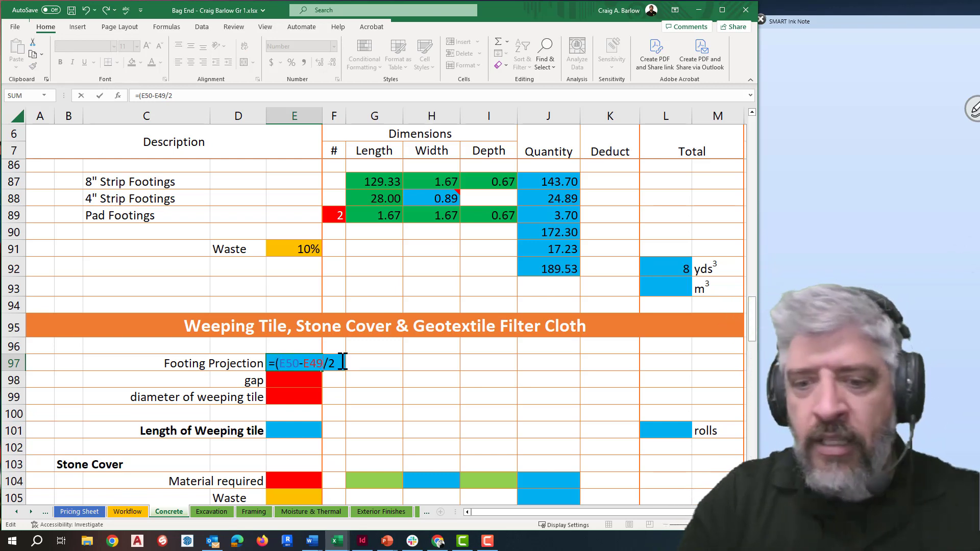
pyautogui.write(')')
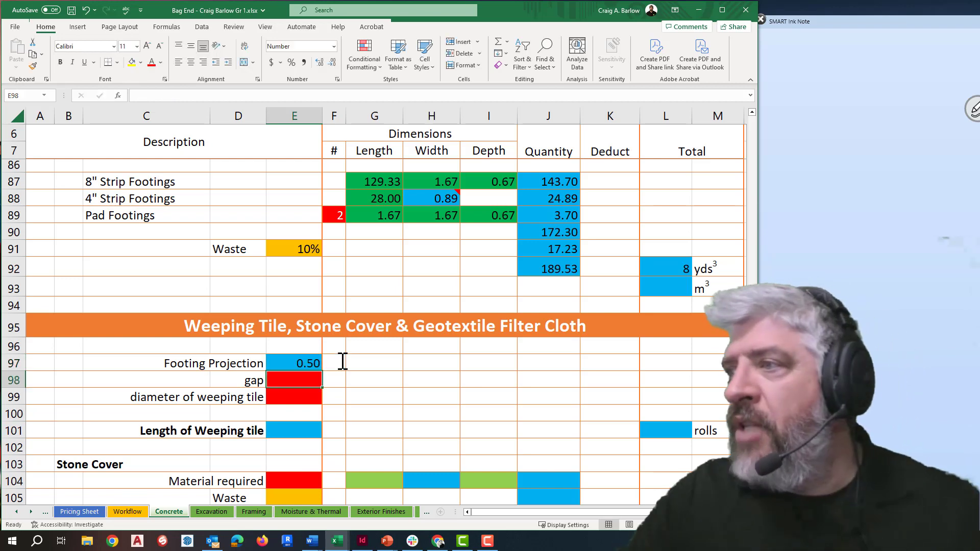
pyautogui.click(313, 362)
# Fill the weeping tile gap cell E98 with standard orange and enter =1/12 as the gap
pyautogui.click(304, 379)
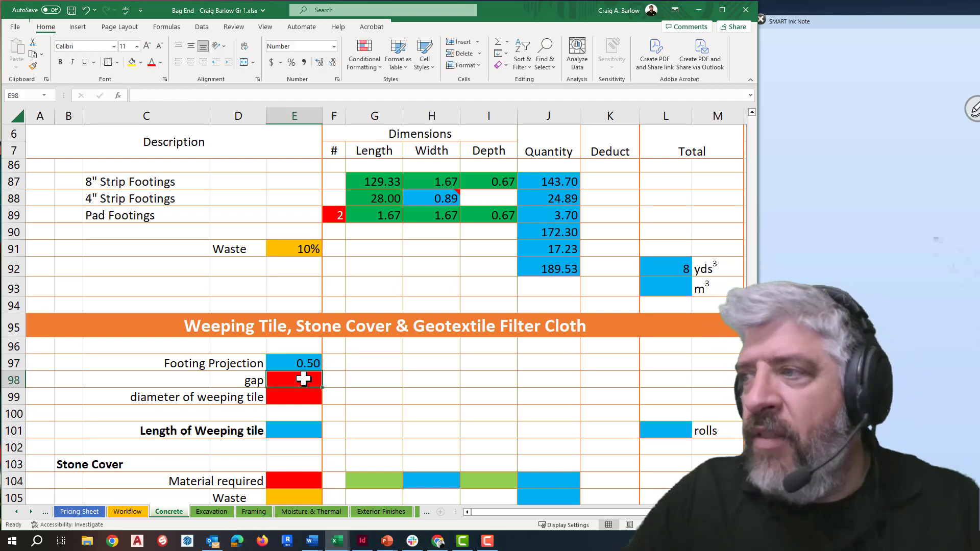
pyautogui.click(141, 62)
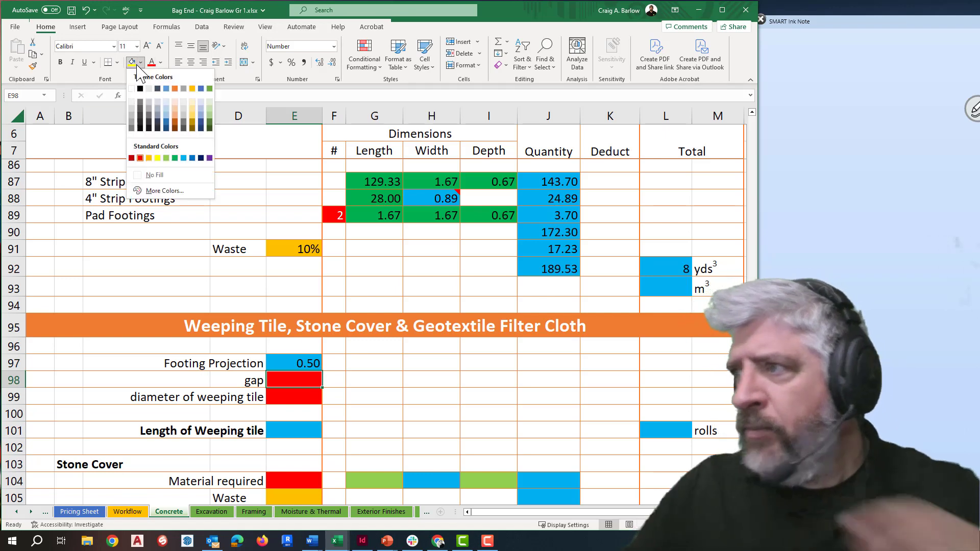
pyautogui.click(148, 157)
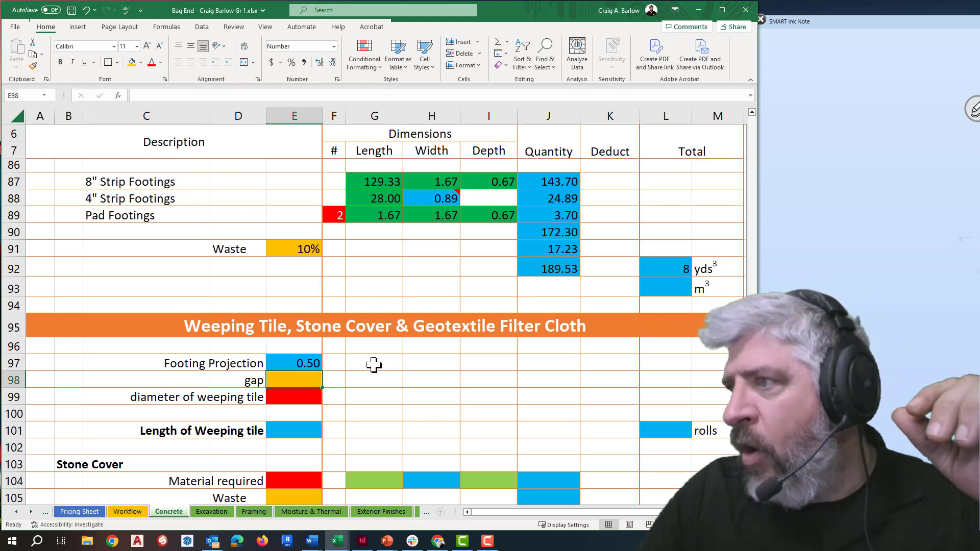
pyautogui.click(348, 384)
pyautogui.click(311, 379)
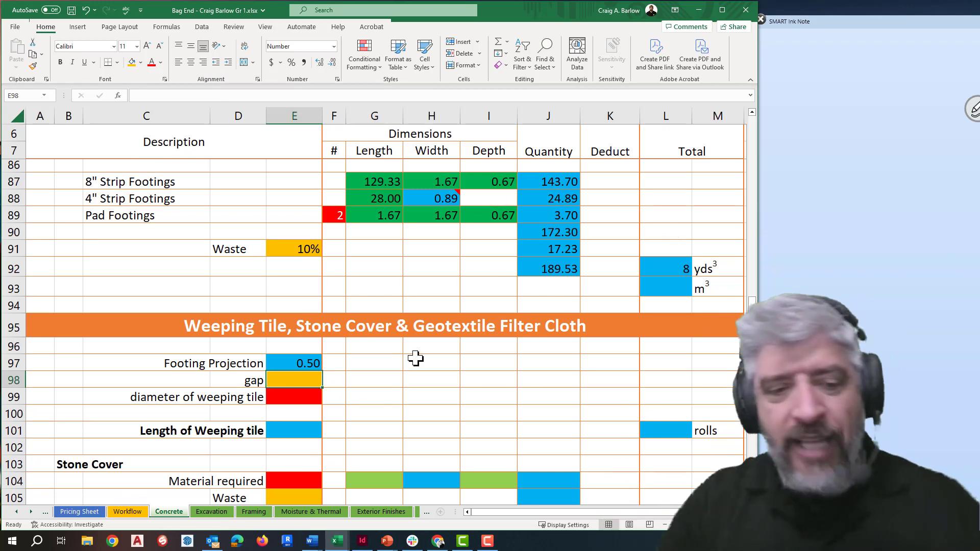
pyautogui.write('=1/12')
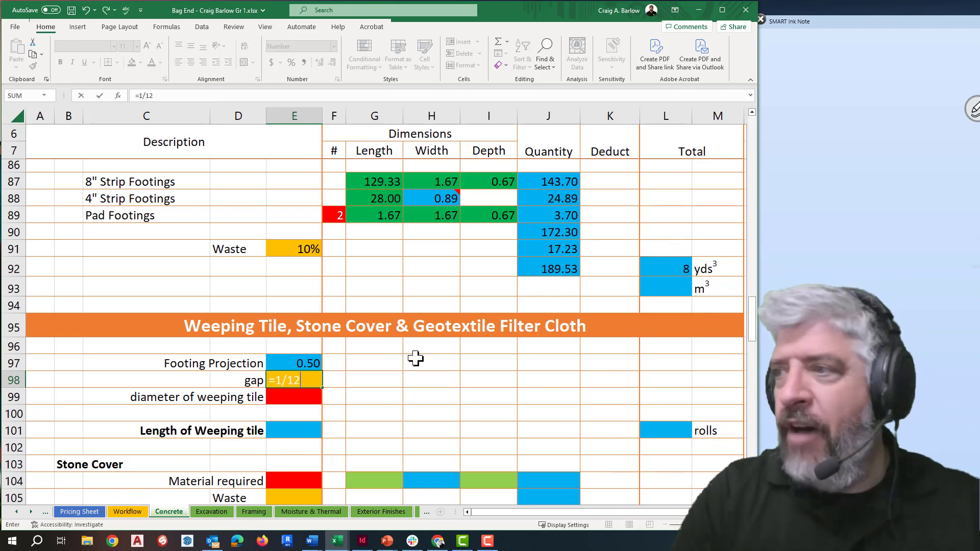
pyautogui.press('Return')
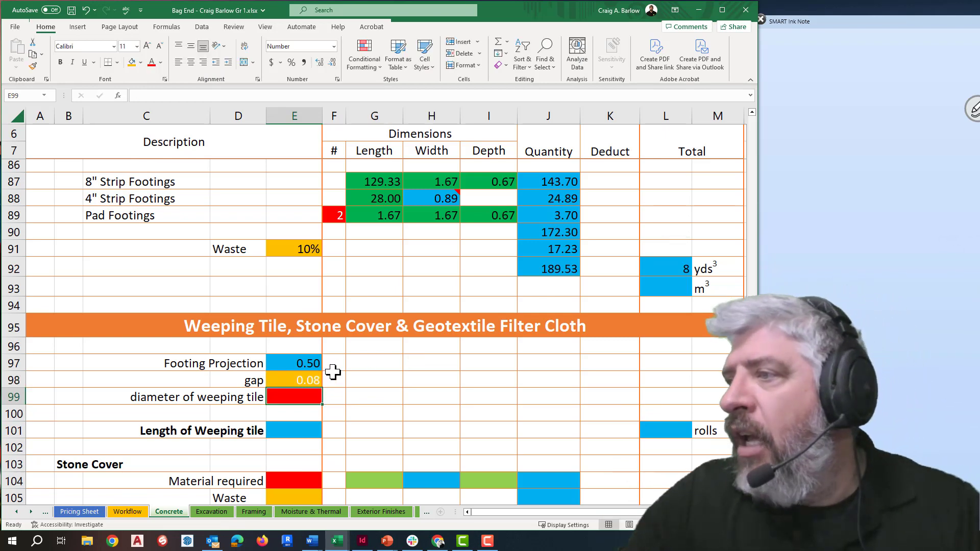
# Change the font colour of the gap value in E98 to automatic black
pyautogui.click(316, 378)
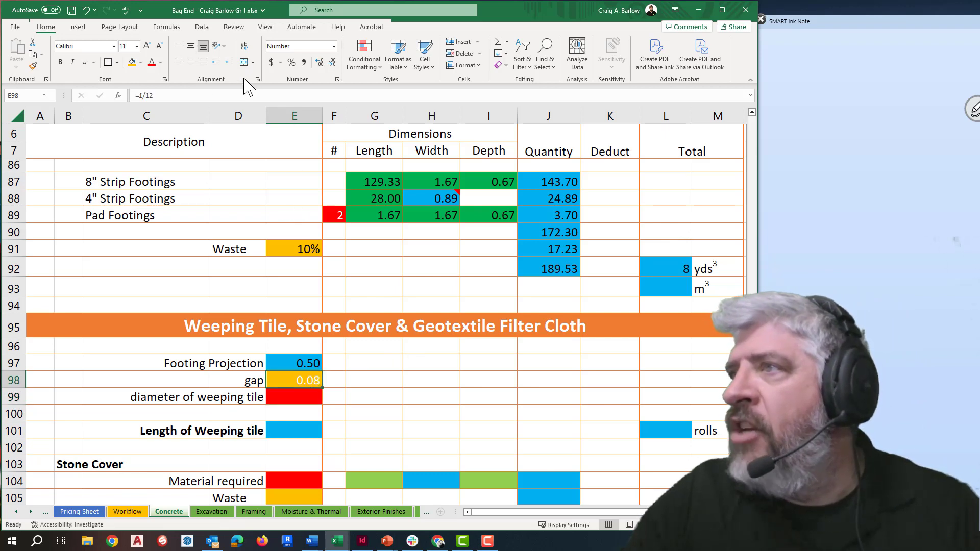
pyautogui.click(160, 62)
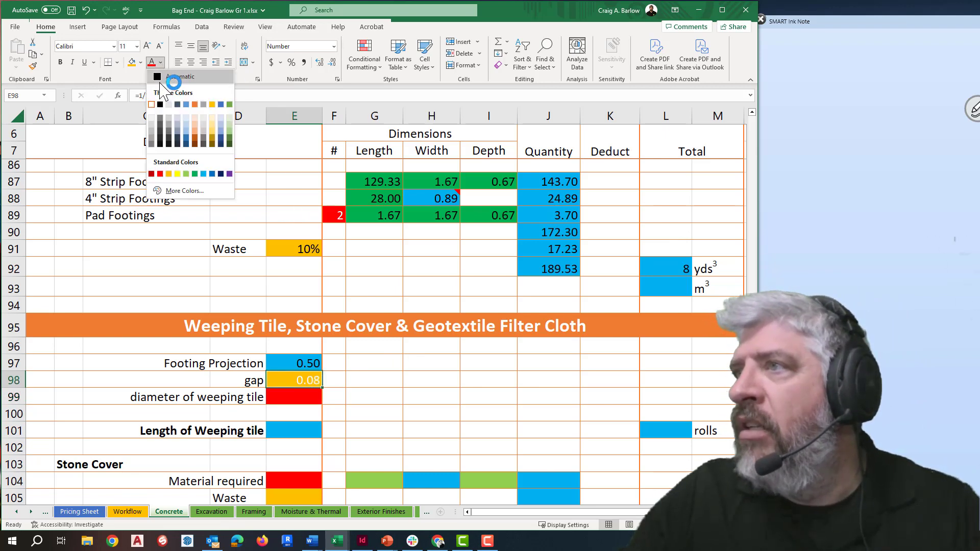
pyautogui.click(161, 82)
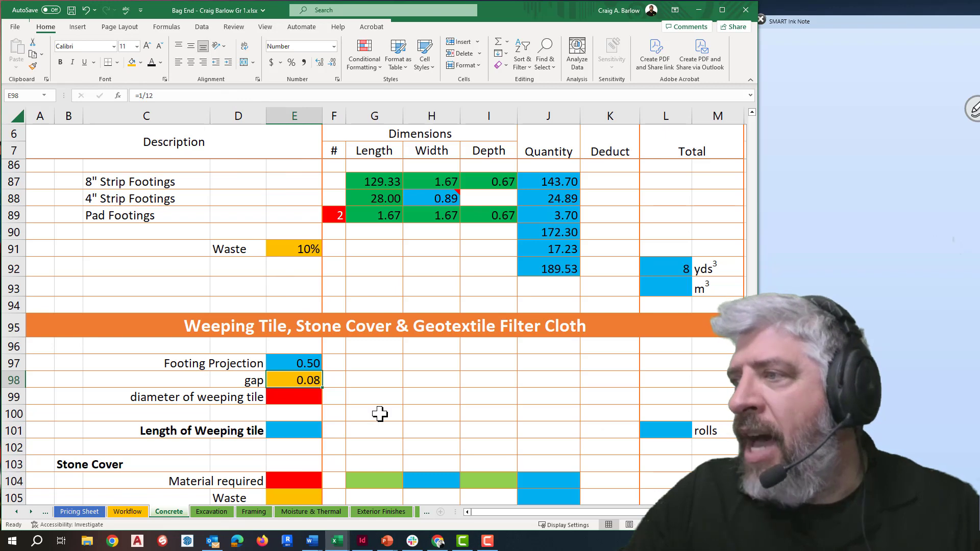
pyautogui.click(380, 414)
# Enter =4/12 as the diameter of weeping tile in E99 and select the Length of Weeping tile cell E101
pyautogui.click(311, 395)
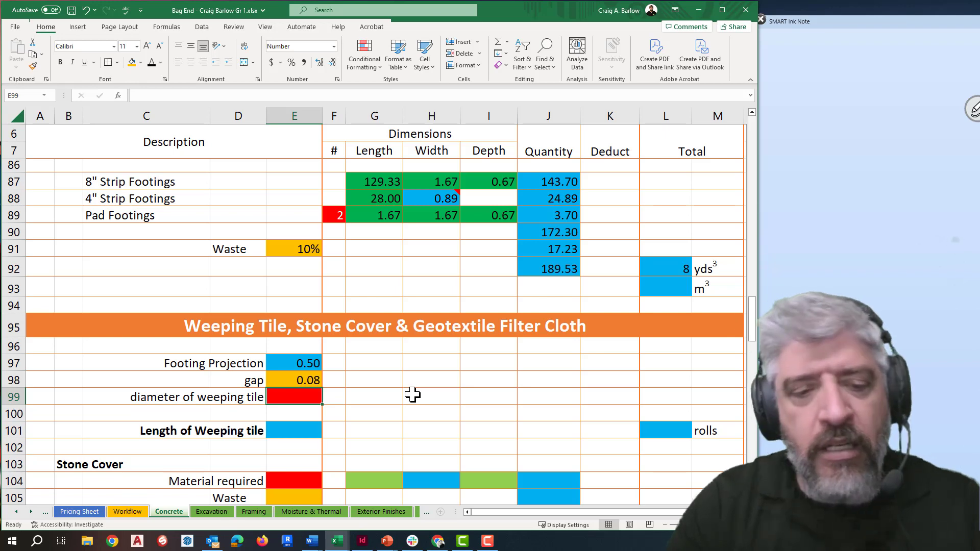
pyautogui.write('=4/12')
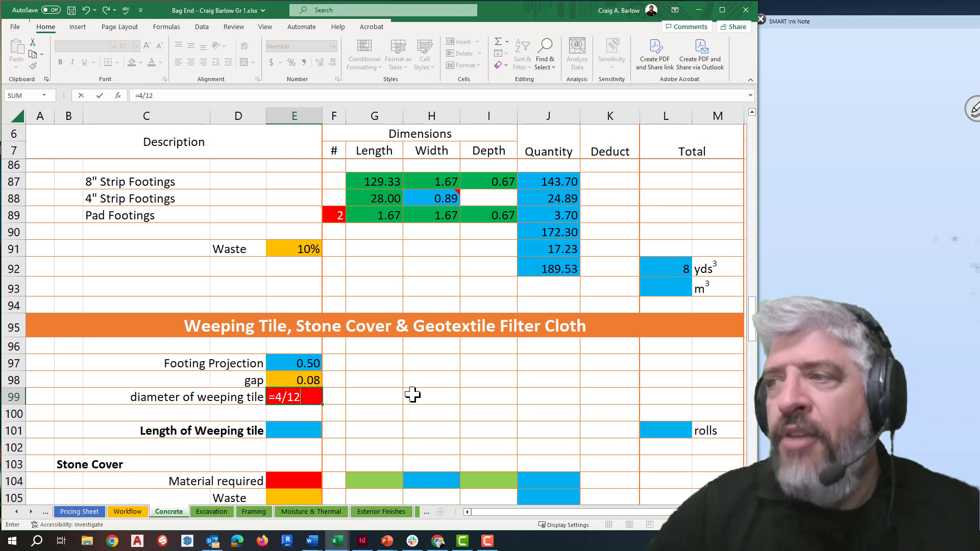
pyautogui.press('Return')
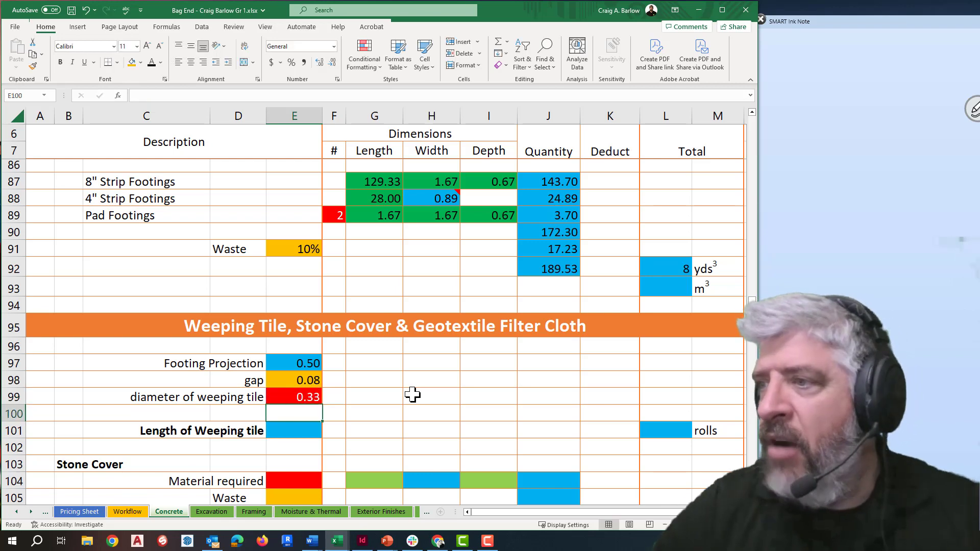
pyautogui.click(306, 431)
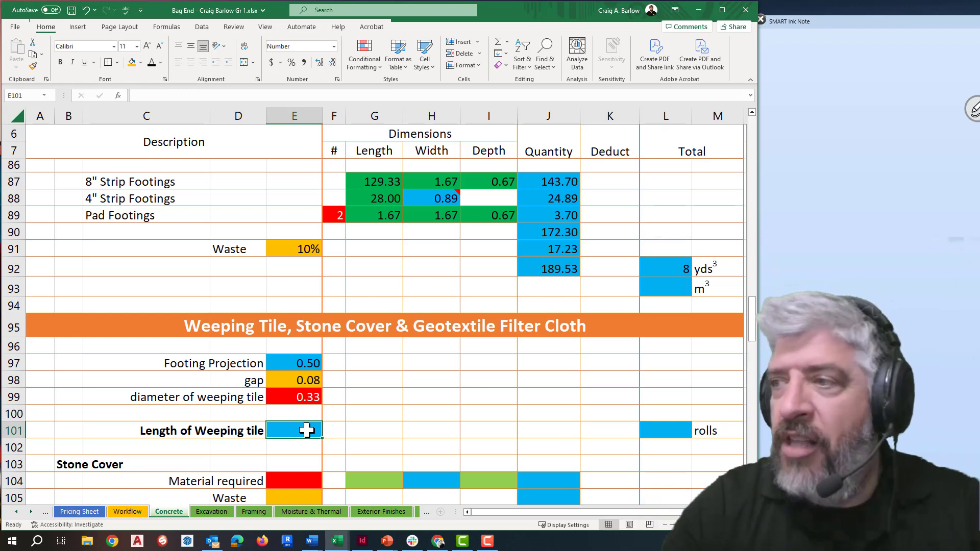
# Start the Length of Weeping tile formula in E101 with a reference to the house perimeter E34 followed by a plus sign
pyautogui.write('=')
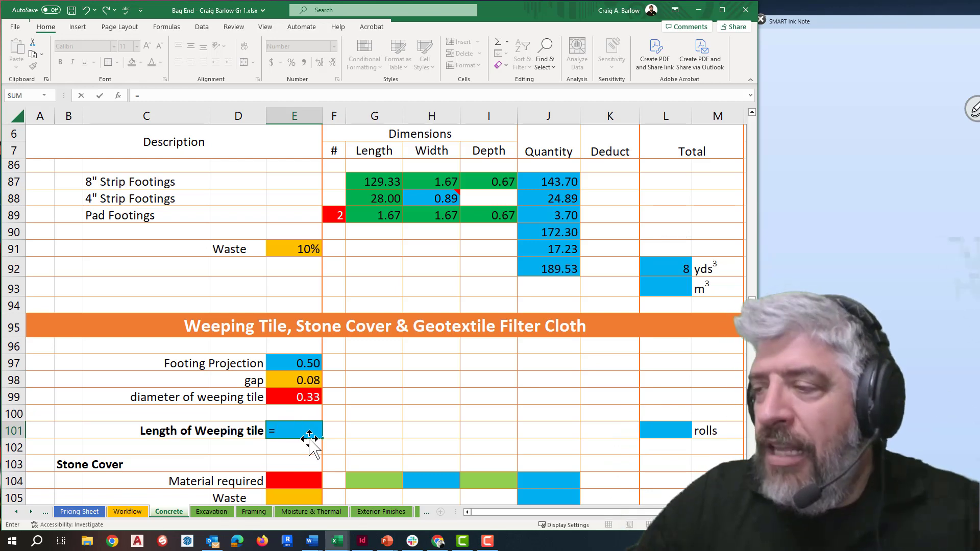
pyautogui.scroll(14, 309, 439)
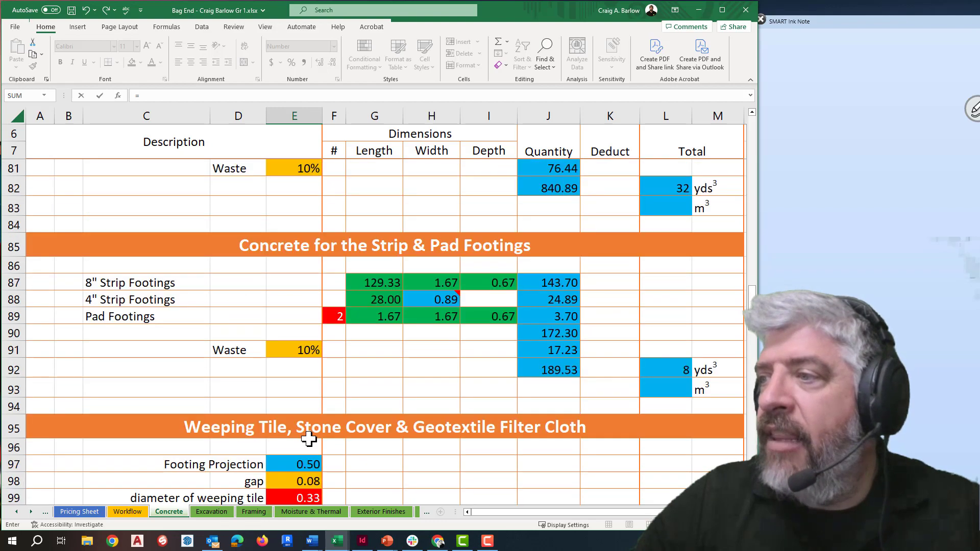
pyautogui.scroll(5, 309, 439)
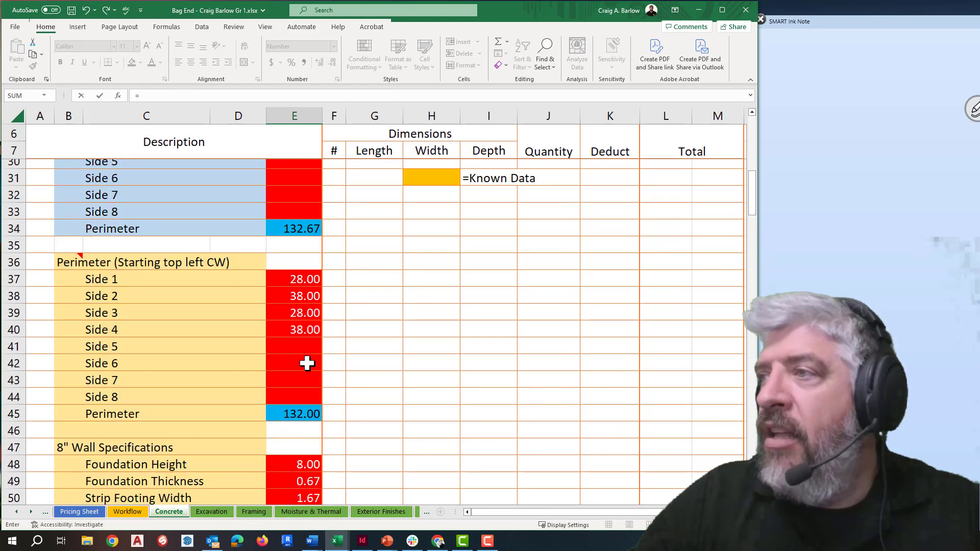
pyautogui.click(296, 229)
pyautogui.scroll(3, 333, 256)
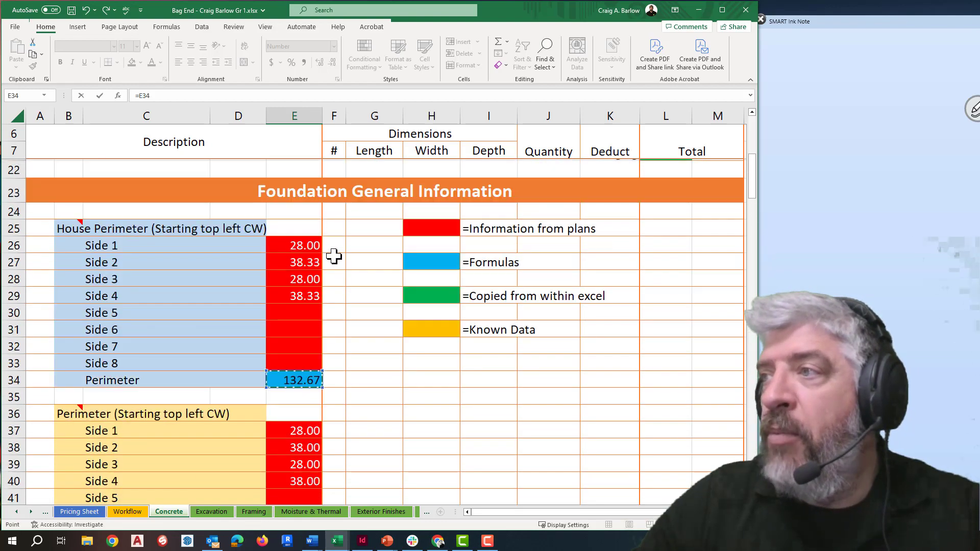
pyautogui.moveTo(69, 231)
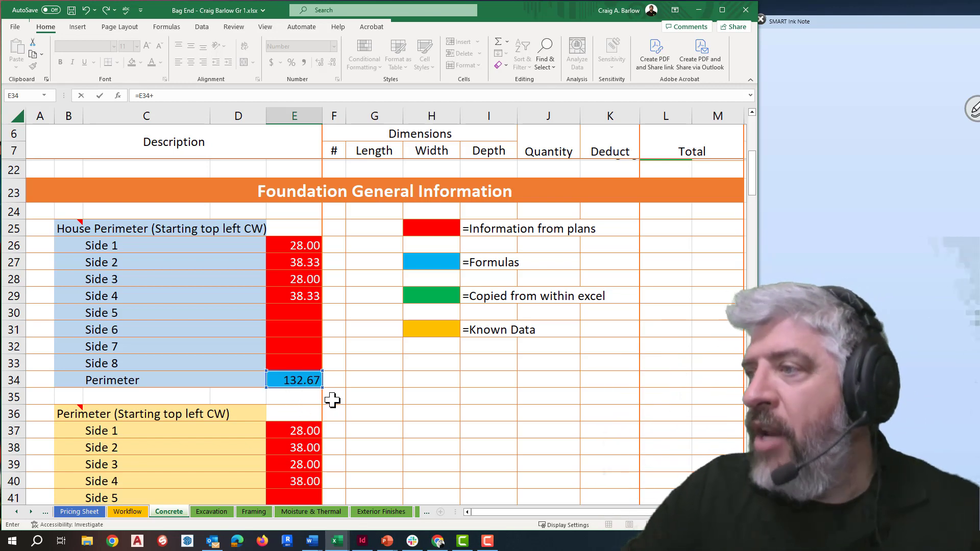
pyautogui.scroll(-10, 332, 400)
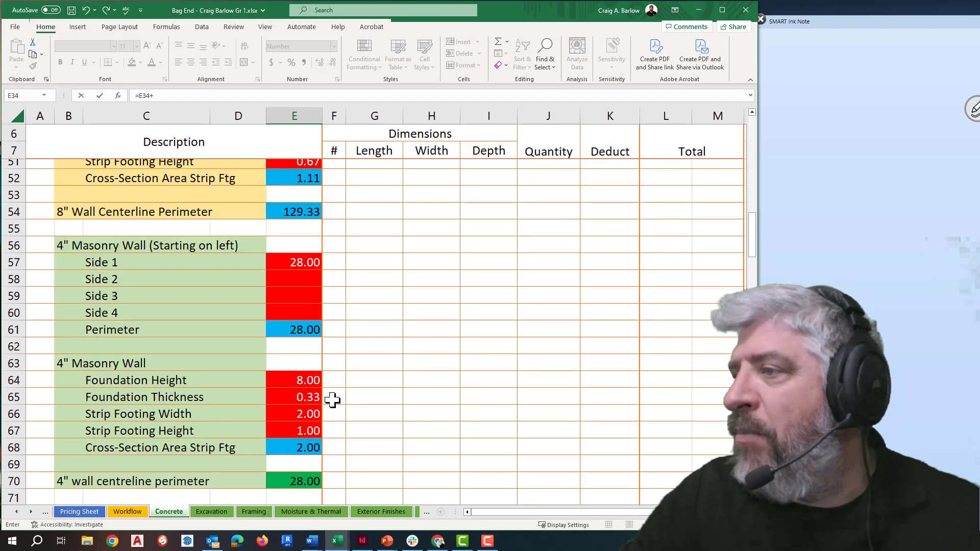
pyautogui.scroll(-9, 332, 400)
pyautogui.scroll(5, 332, 400)
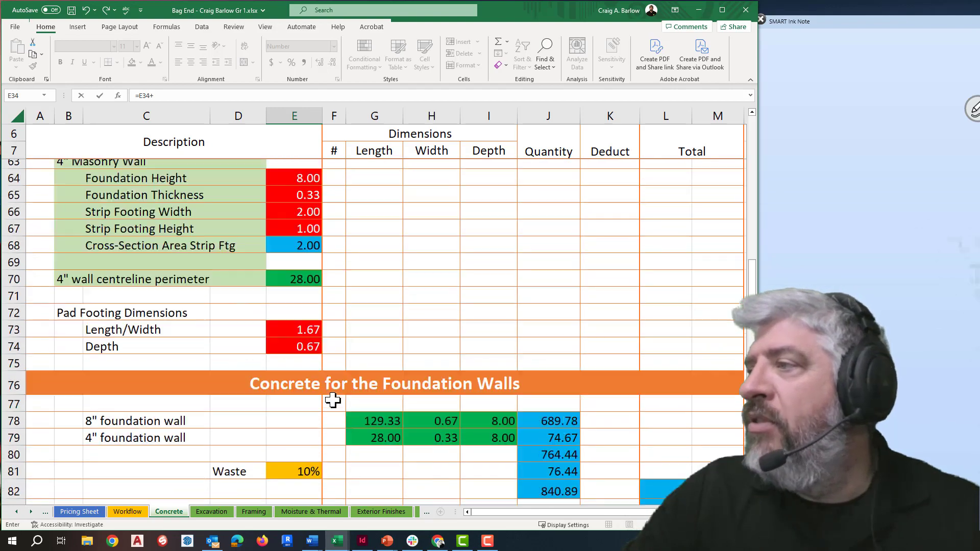
pyautogui.scroll(2, 333, 401)
pyautogui.scroll(-10, 332, 401)
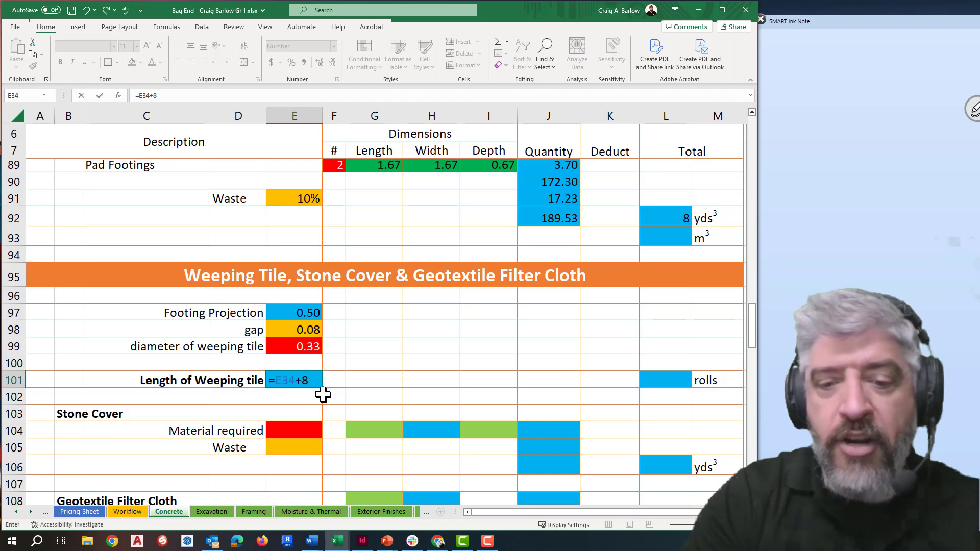
# Complete the Length of Weeping tile formula in E101 as =E34+8*(E97+E98+E99/2)
pyautogui.write('8*')
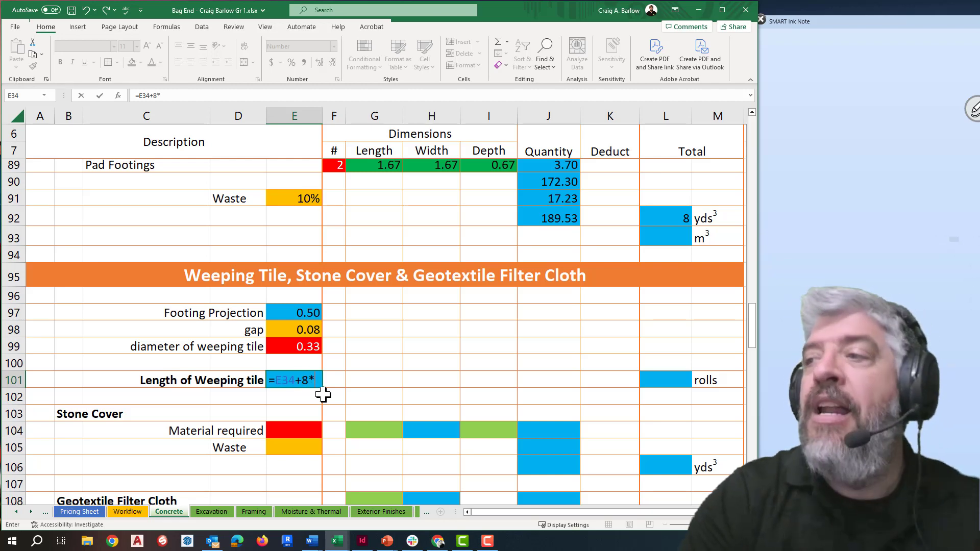
pyautogui.write('(')
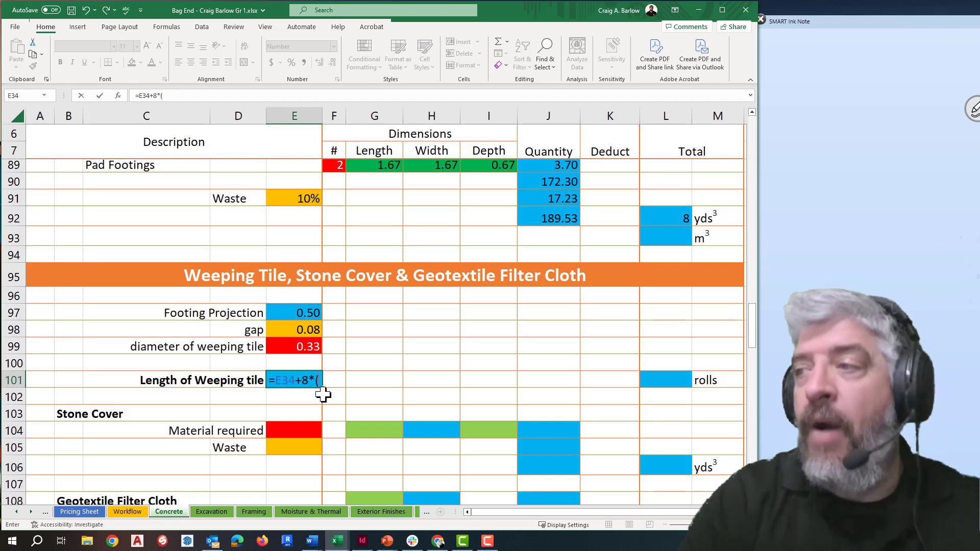
pyautogui.click(289, 314)
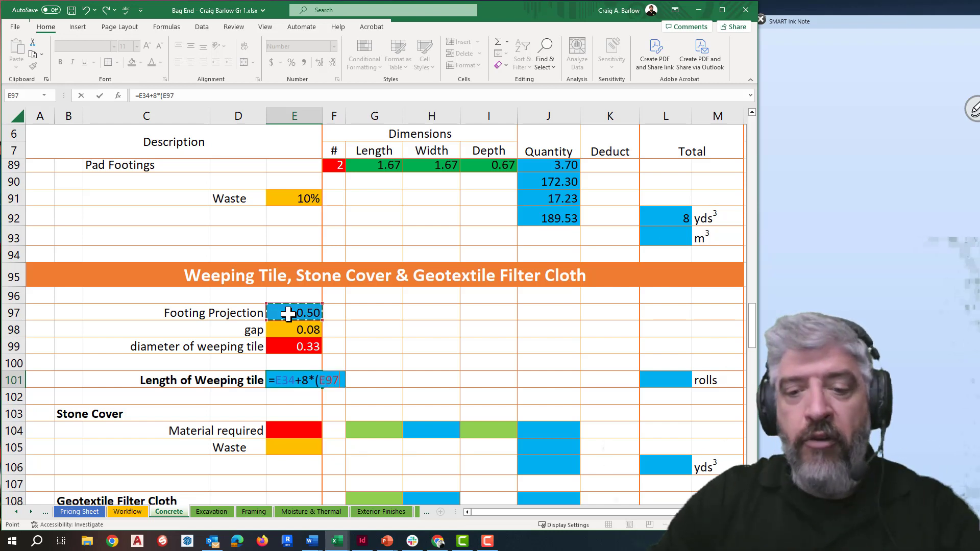
pyautogui.write('+')
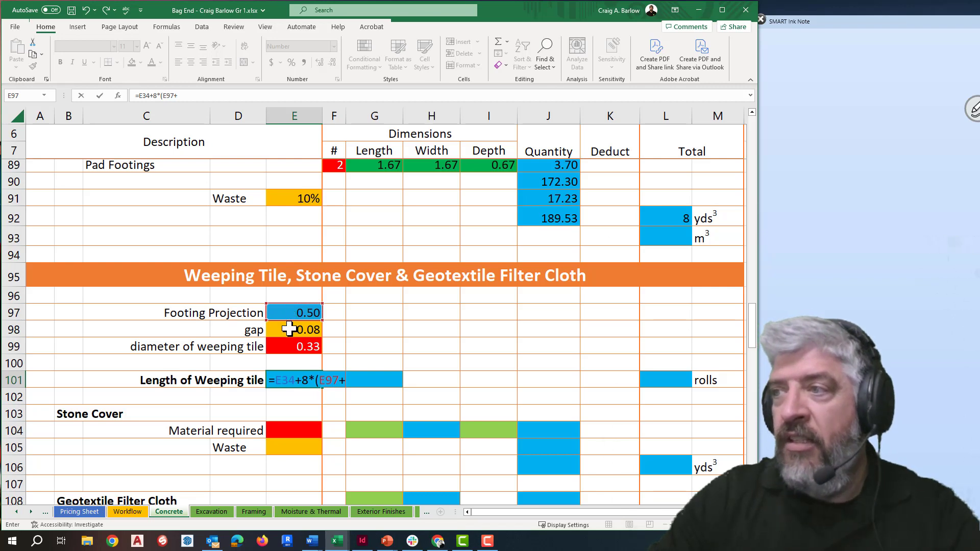
pyautogui.click(289, 330)
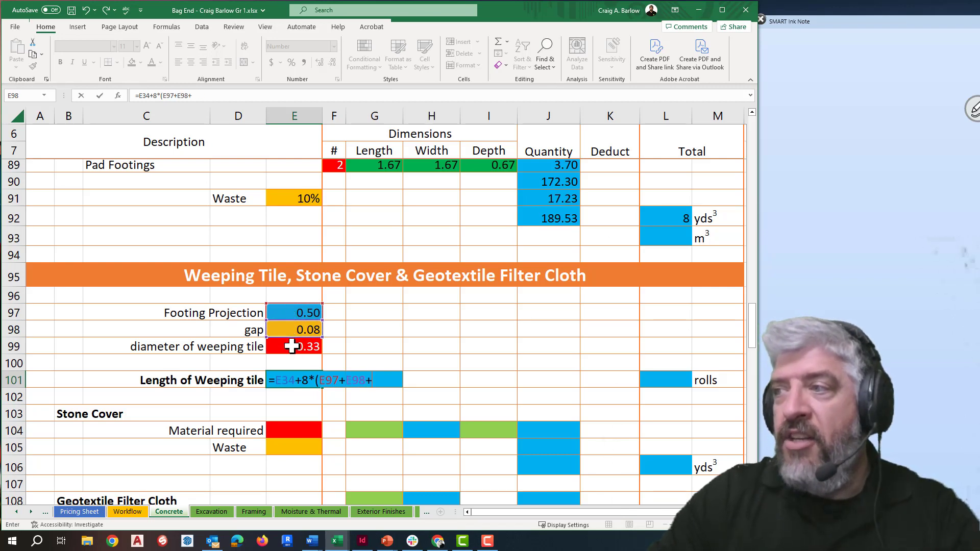
pyautogui.click(291, 346)
pyautogui.write('/2')
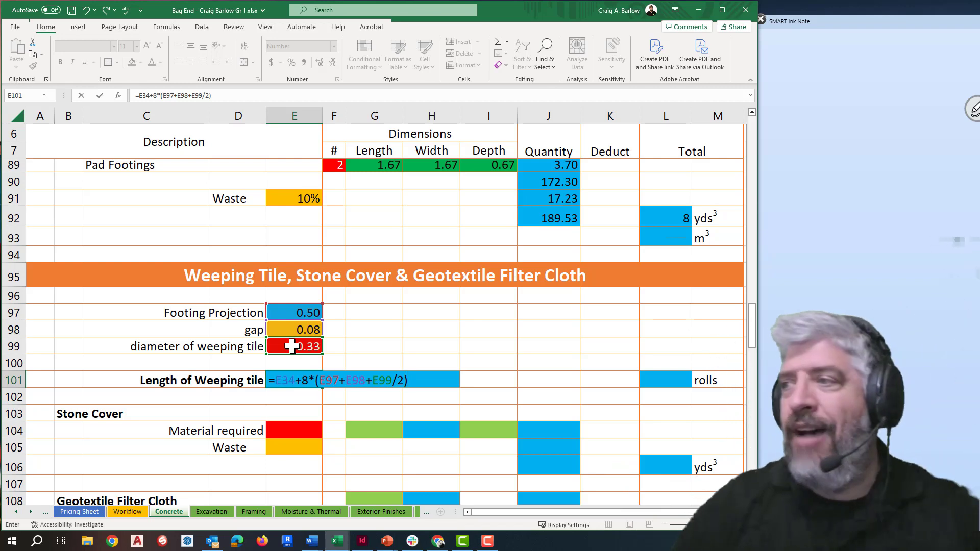
pyautogui.press('Return')
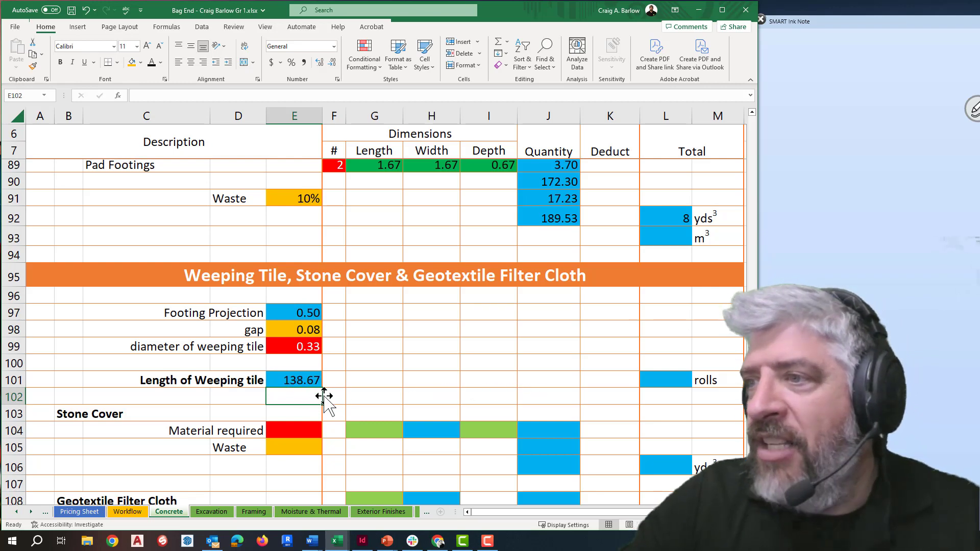
# Copy the rounding formula from the strip and pad footing total L92 into the weeping tile rolls cell L101
pyautogui.click(648, 380)
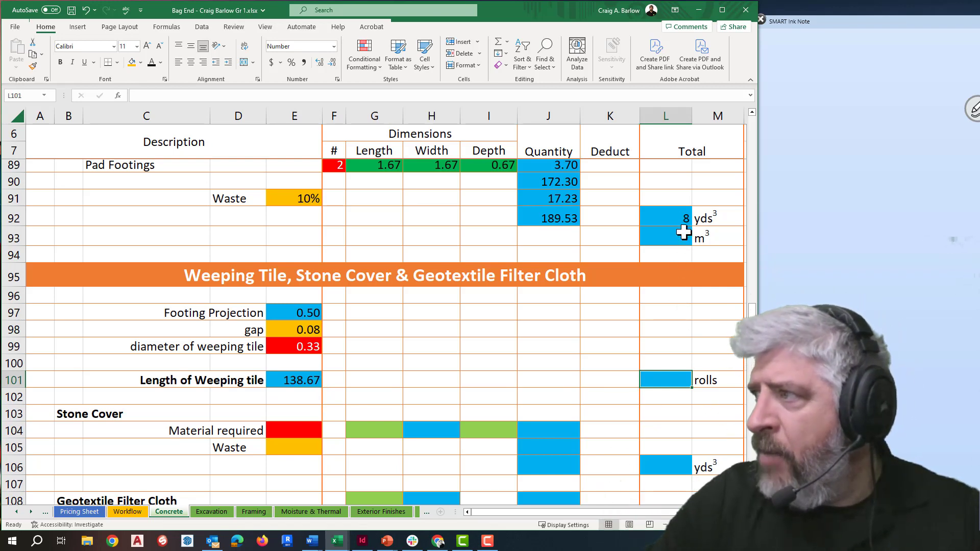
pyautogui.click(679, 218)
pyautogui.hotkey('ctrl', 'c')
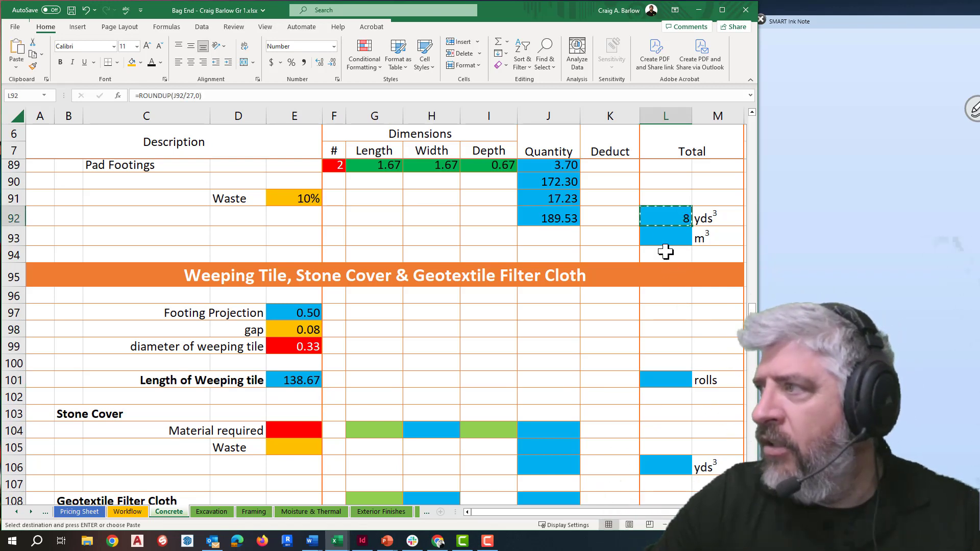
pyautogui.click(657, 379)
pyautogui.hotkey('ctrl', 'v')
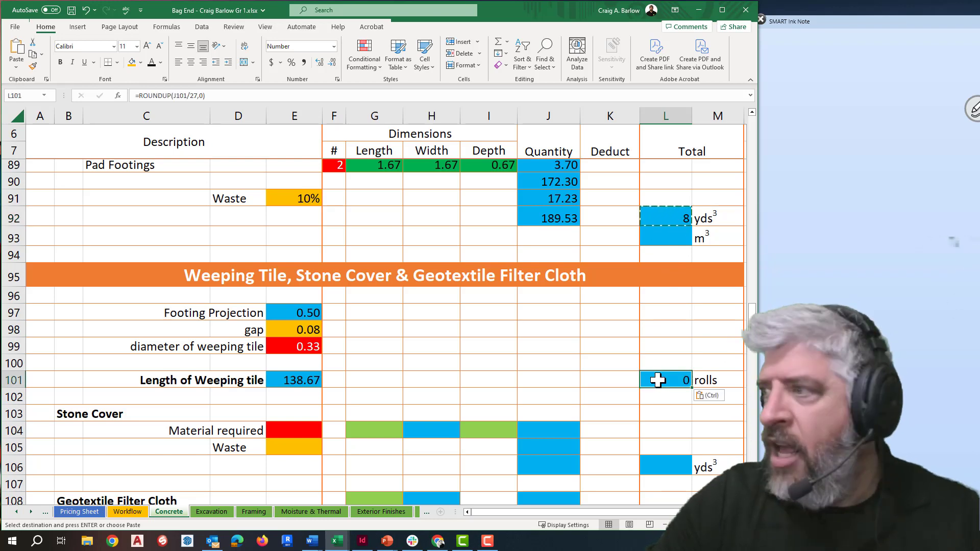
# Change the rolls formula in L101 to =ROUNDUP(E101/50,0) so it divides the weeping tile length by 50
pyautogui.doubleClick(664, 379)
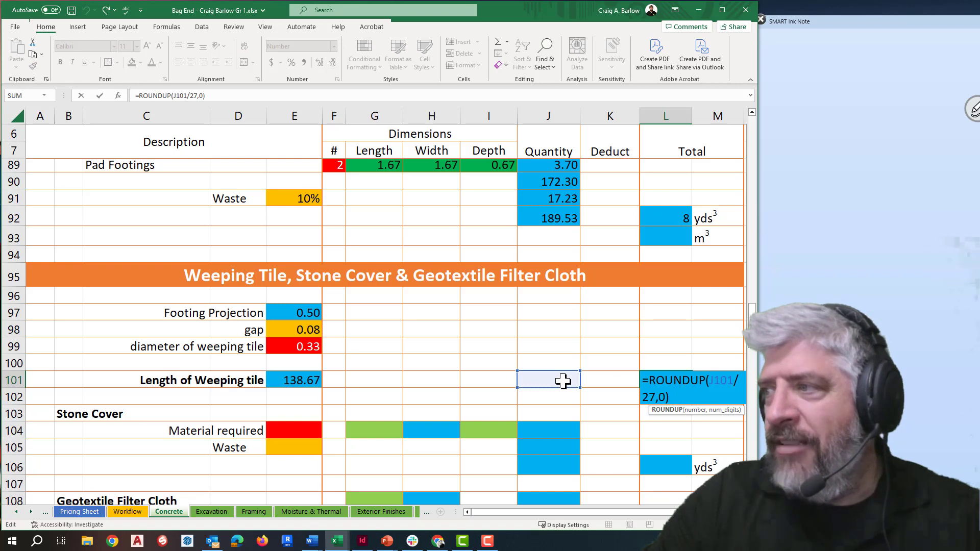
pyautogui.moveTo(561, 369); pyautogui.dragTo(306, 383)
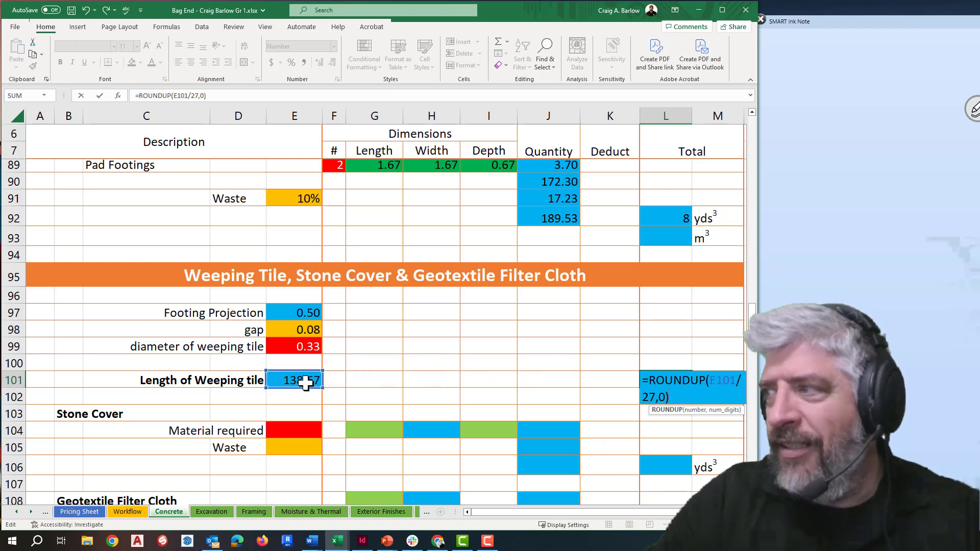
pyautogui.click(656, 397)
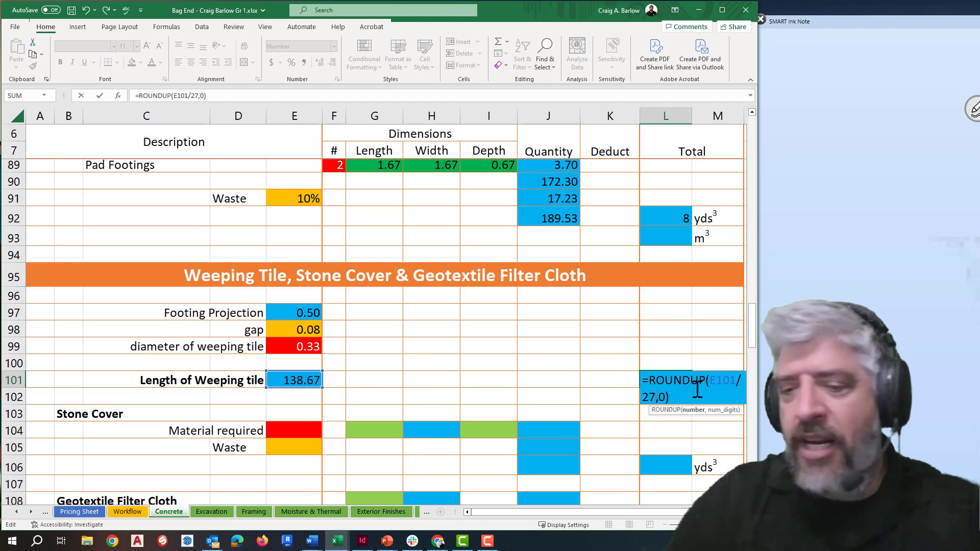
pyautogui.press('BackSpace')
pyautogui.press('BackSpace')
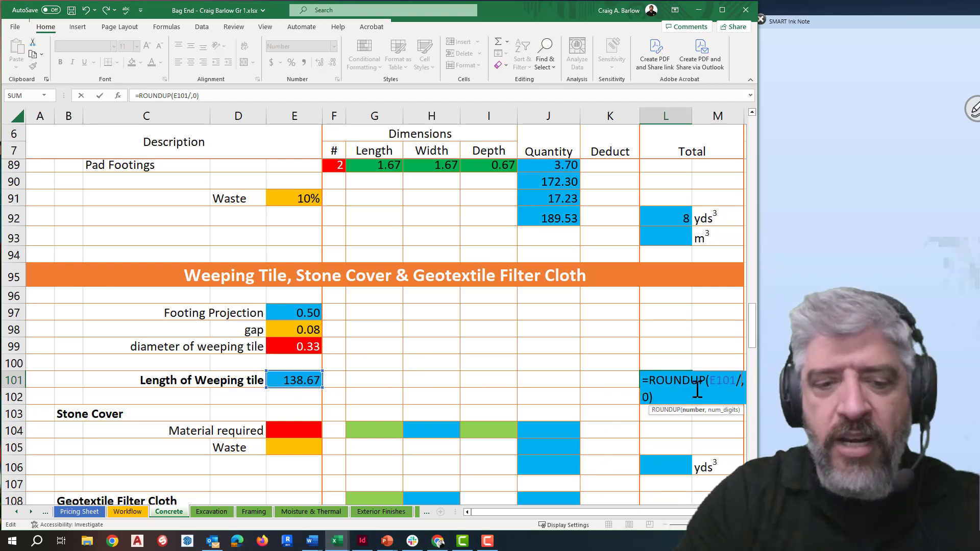
pyautogui.write('50')
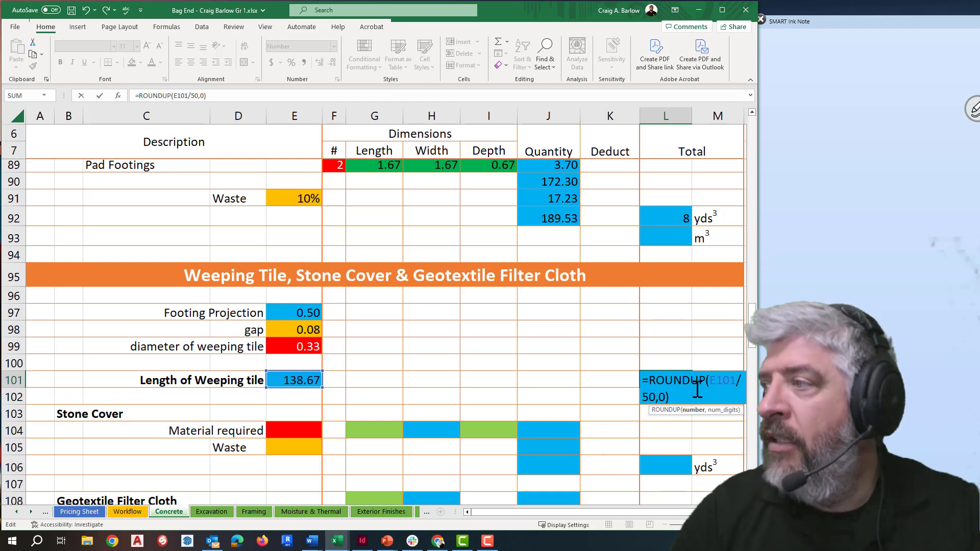
pyautogui.press('Return')
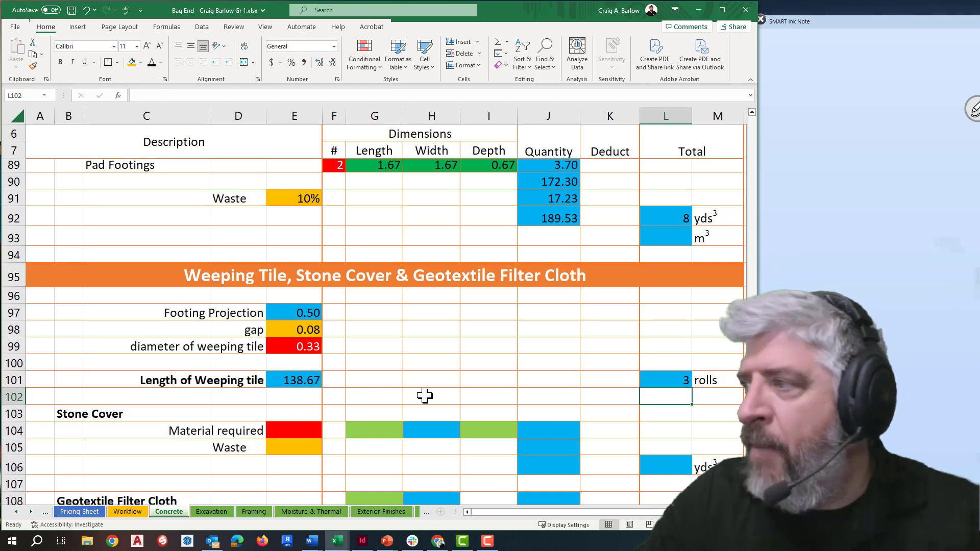
# Check that the Weeping Tile entry L12 in Foundation Total Quantities picks up the rolls from L101
pyautogui.click(677, 381)
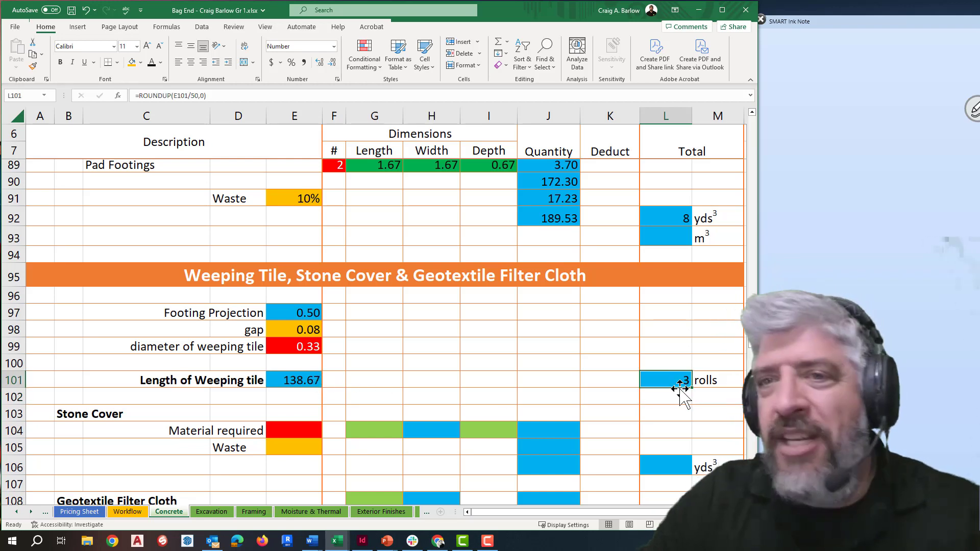
pyautogui.scroll(20, 679, 388)
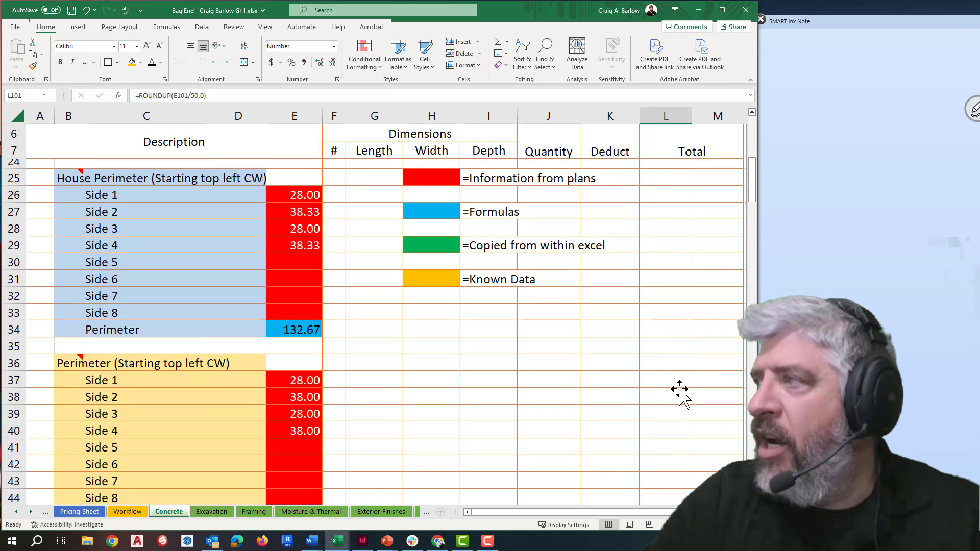
pyautogui.click(681, 234)
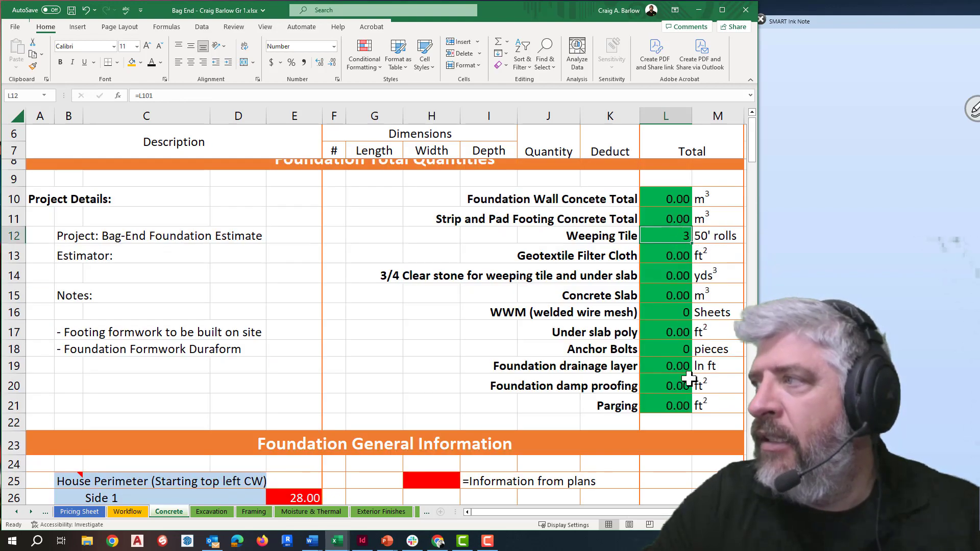
# Enter =6/12 as the Material required for the Stone Cover in E104
pyautogui.scroll(-20, 686, 382)
pyautogui.scroll(-4, 684, 379)
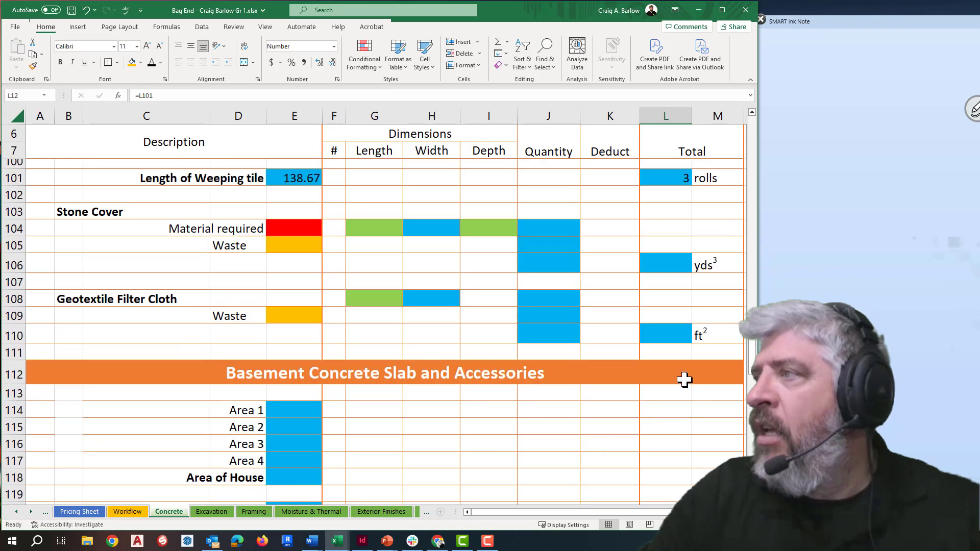
pyautogui.scroll(1, 536, 382)
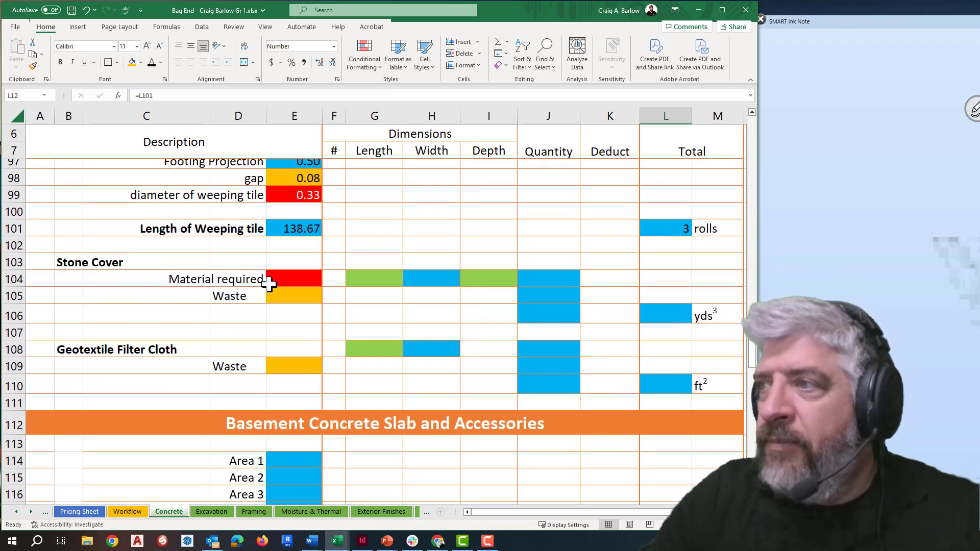
pyautogui.click(285, 279)
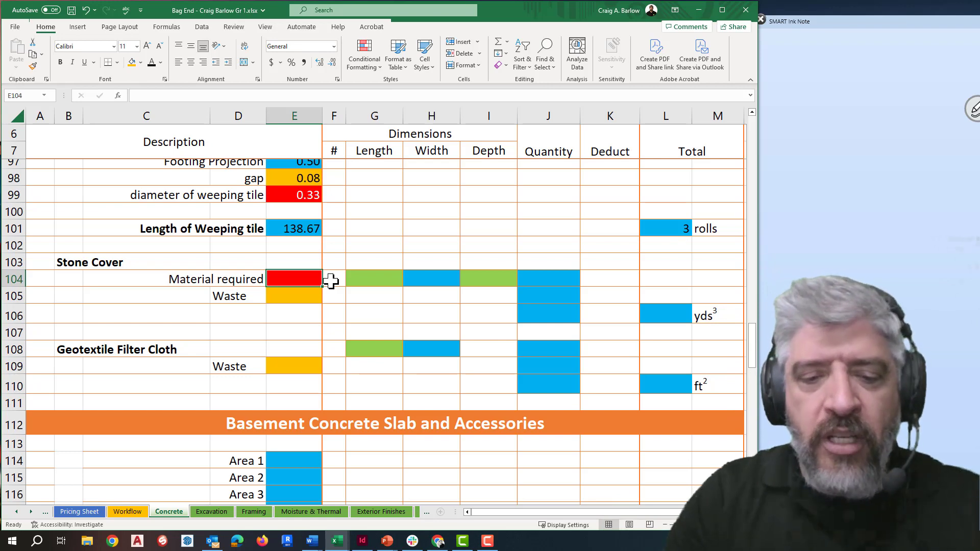
pyautogui.write('=6/12')
pyautogui.press('Return')
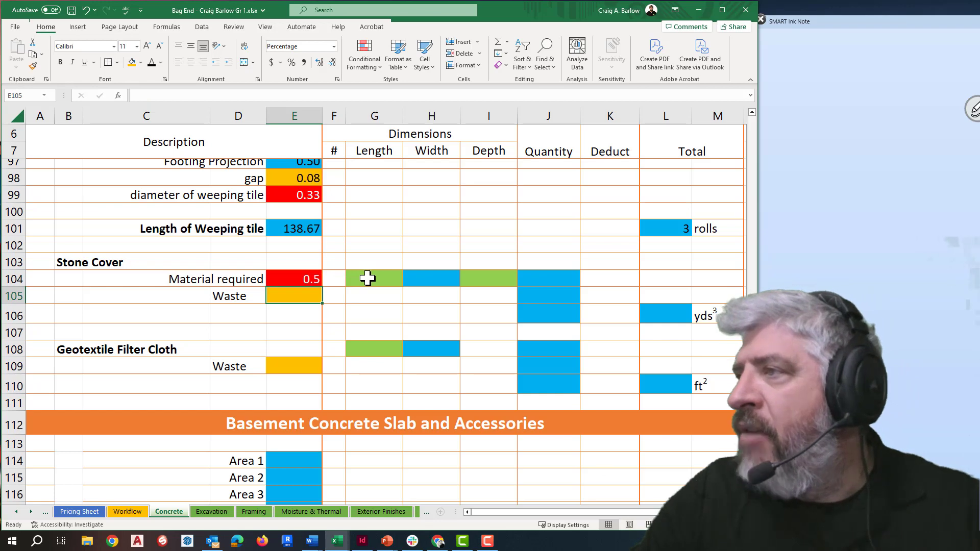
# Set the Stone Cover length in G104 to =E101, the length of weeping tile
pyautogui.click(368, 277)
pyautogui.write('=')
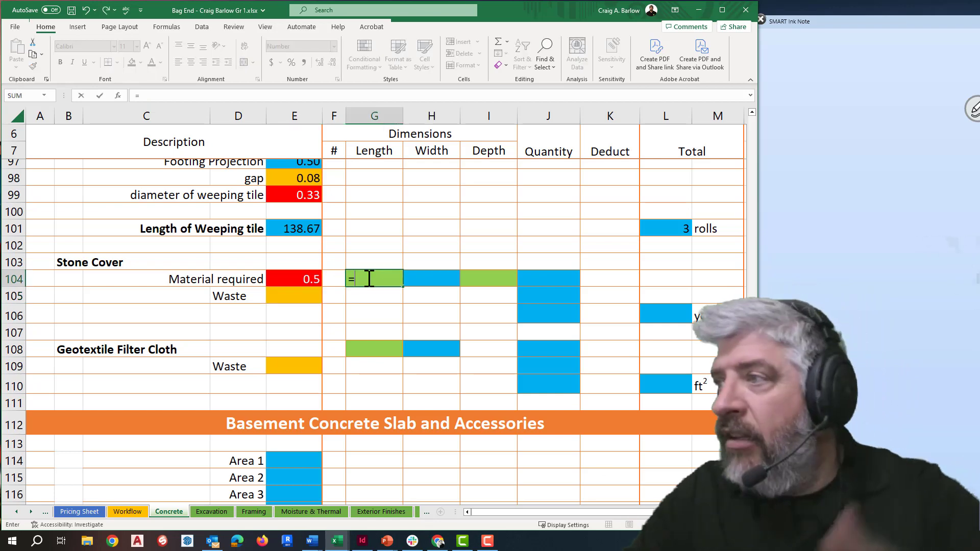
pyautogui.click(302, 229)
pyautogui.press('Return')
# Set the Stone Cover width in H104 to =E104+E99, adding the material required and the weeping tile diameter
pyautogui.click(425, 279)
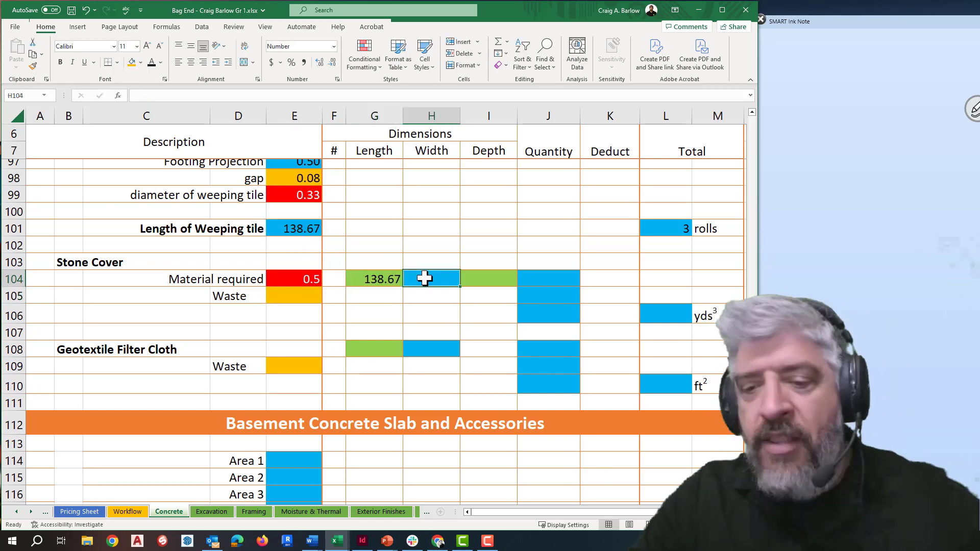
pyautogui.write('=')
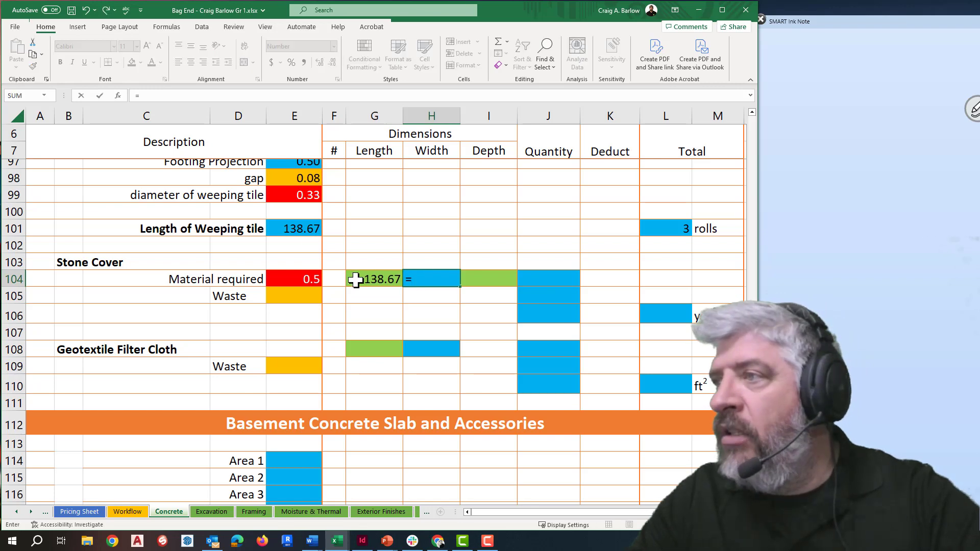
pyautogui.click(310, 278)
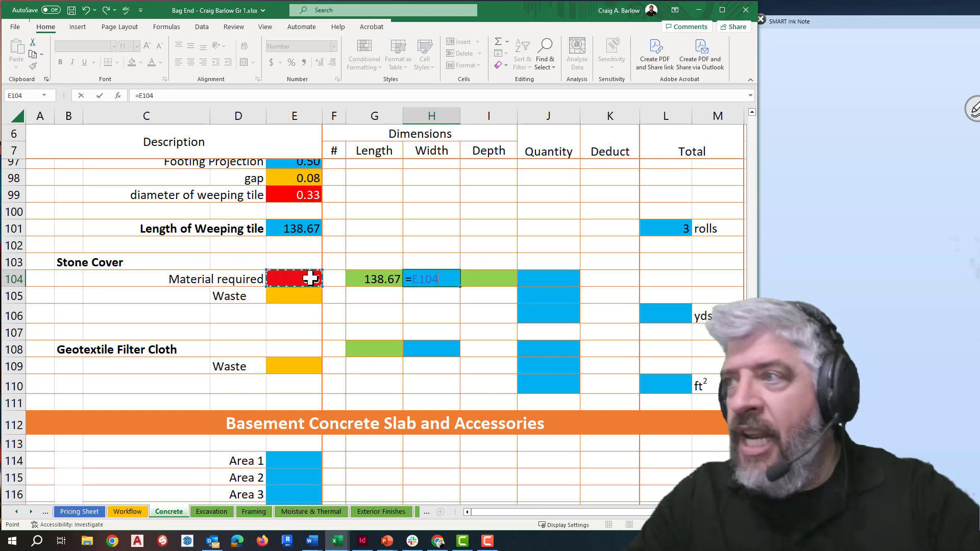
pyautogui.write('+')
pyautogui.click(306, 198)
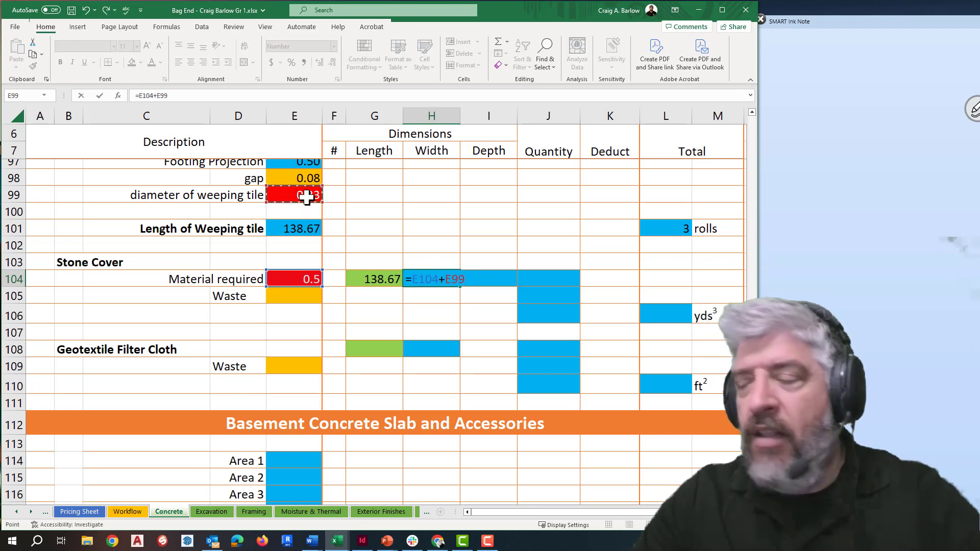
pyautogui.press('Return')
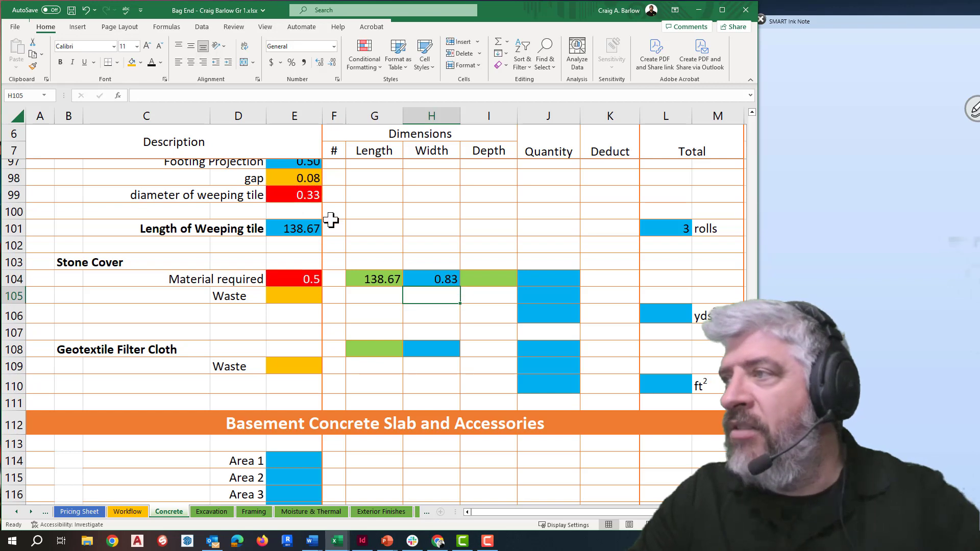
# Add a note to the Stone Cover width H104 reading "This value will be 10" for all future estimations."
pyautogui.rightClick(442, 279)
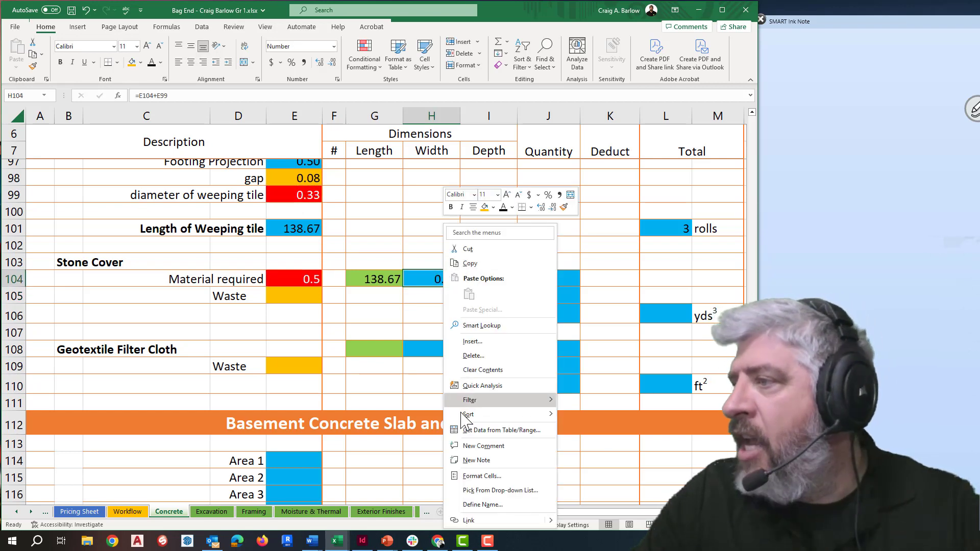
pyautogui.click(473, 460)
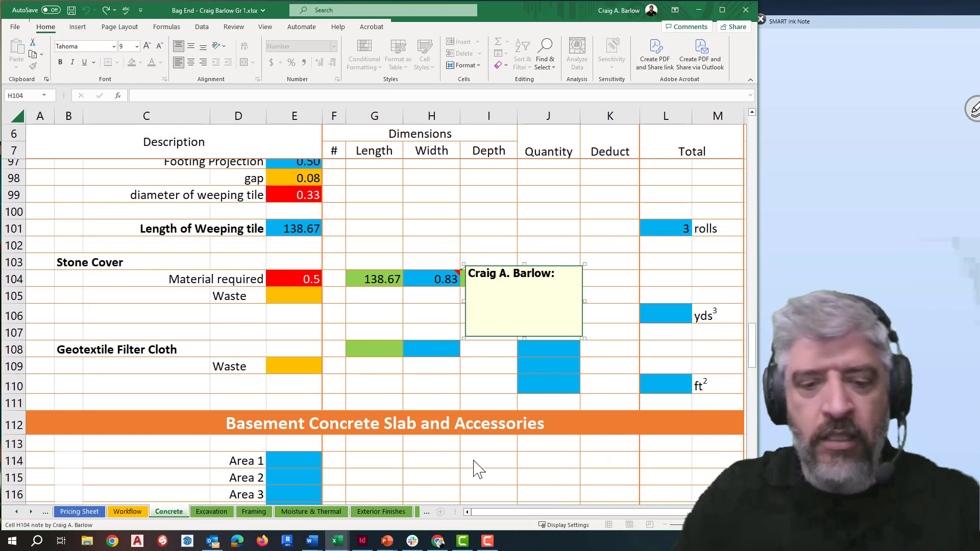
pyautogui.write('This value will be 10')
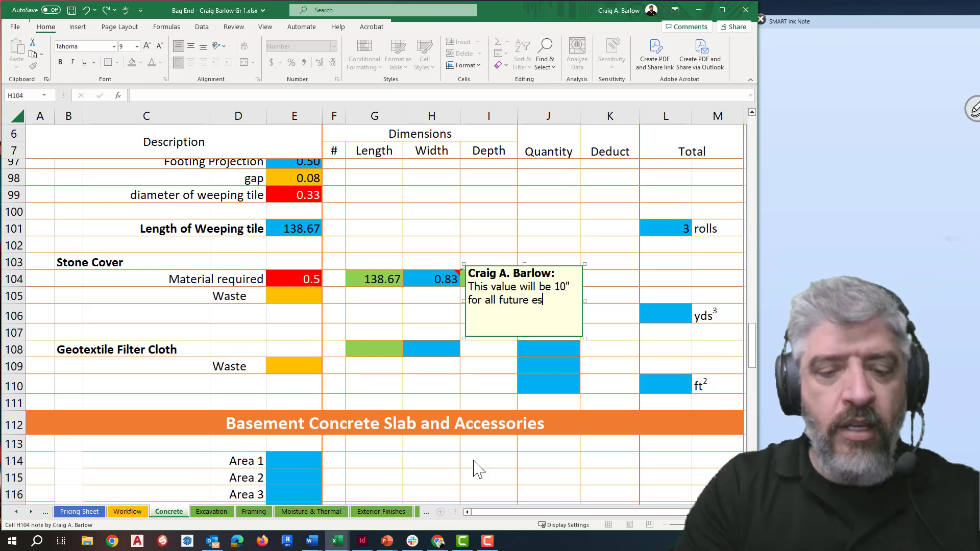
pyautogui.write('ating')
pyautogui.press('BackSpace')
pyautogui.press('BackSpace')
pyautogui.press('BackSpace')
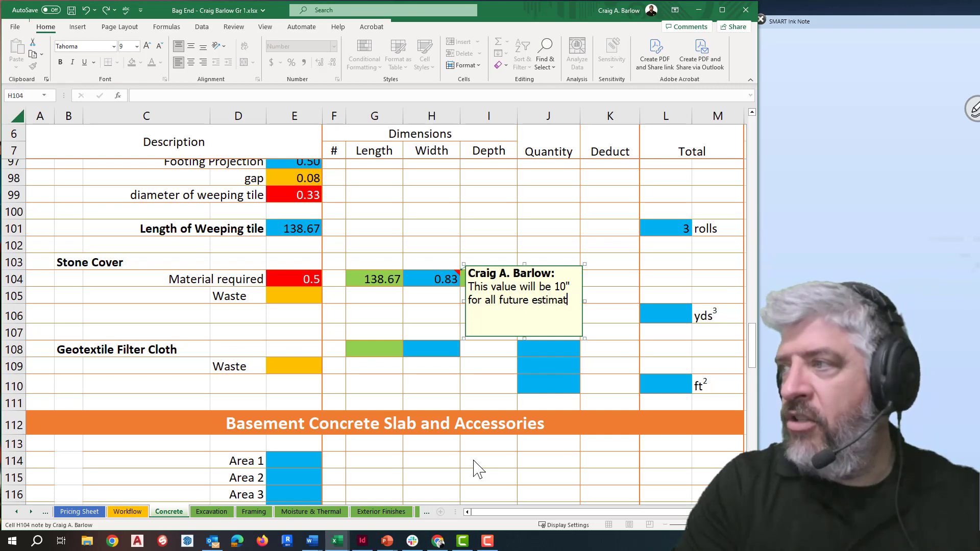
pyautogui.write('ions.')
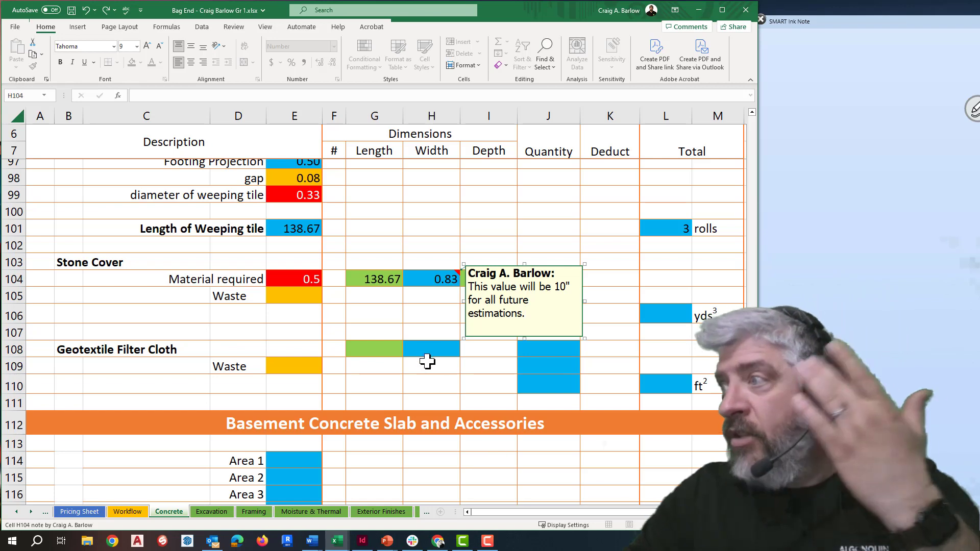
pyautogui.click(429, 333)
# Set the Stone Cover depth in I104 to =H104, matching its width
pyautogui.click(492, 276)
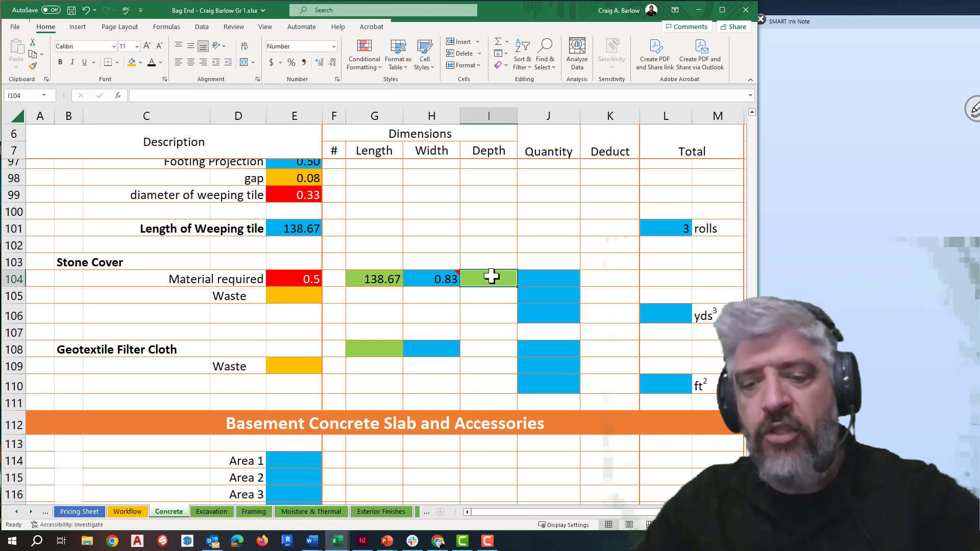
pyautogui.write('=')
pyautogui.click(448, 278)
pyautogui.press('Return')
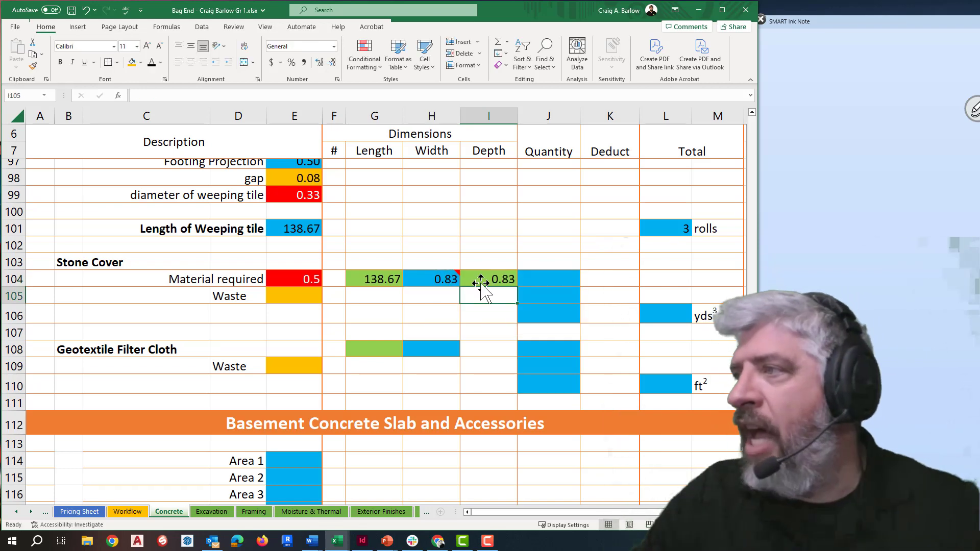
# Copy the PRODUCT formula from the 8" Strip Footings quantity J87 into the Stone Cover quantity J104
pyautogui.click(535, 276)
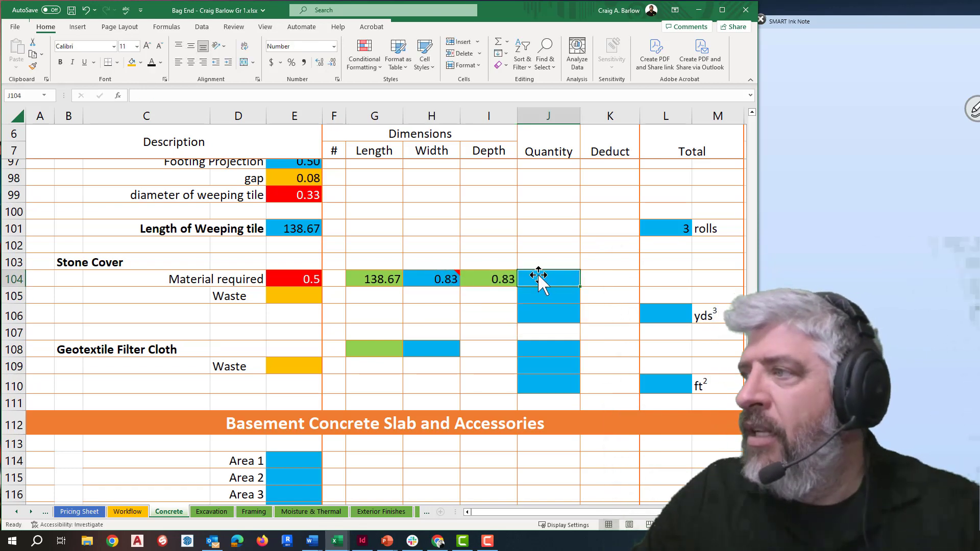
pyautogui.scroll(3, 522, 263)
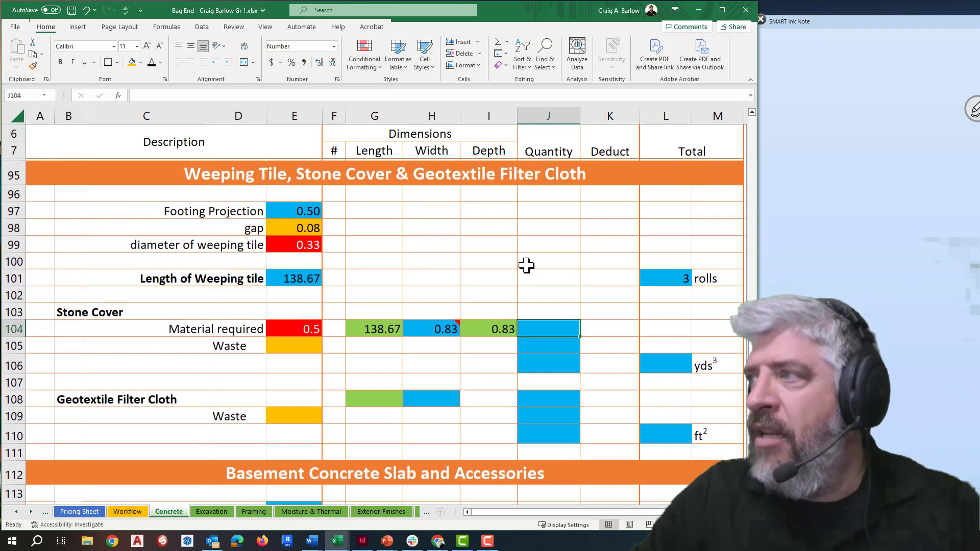
pyautogui.scroll(2, 533, 352)
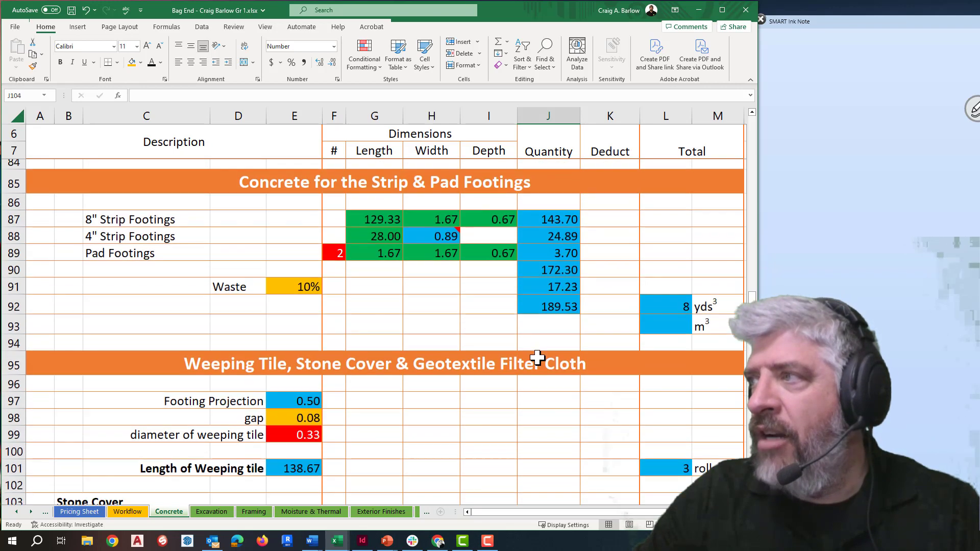
pyautogui.click(557, 230)
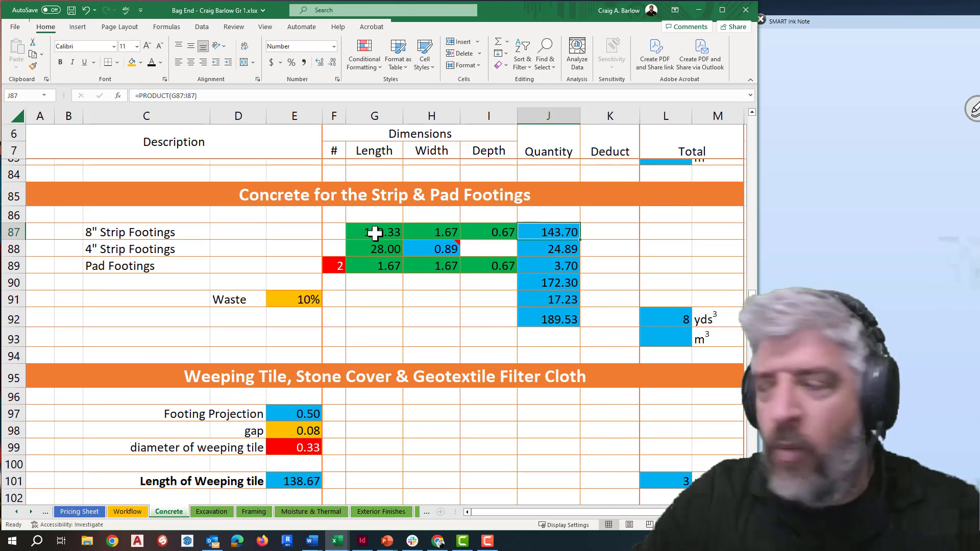
pyautogui.hotkey('ctrl', 'c')
pyautogui.scroll(-3, 494, 301)
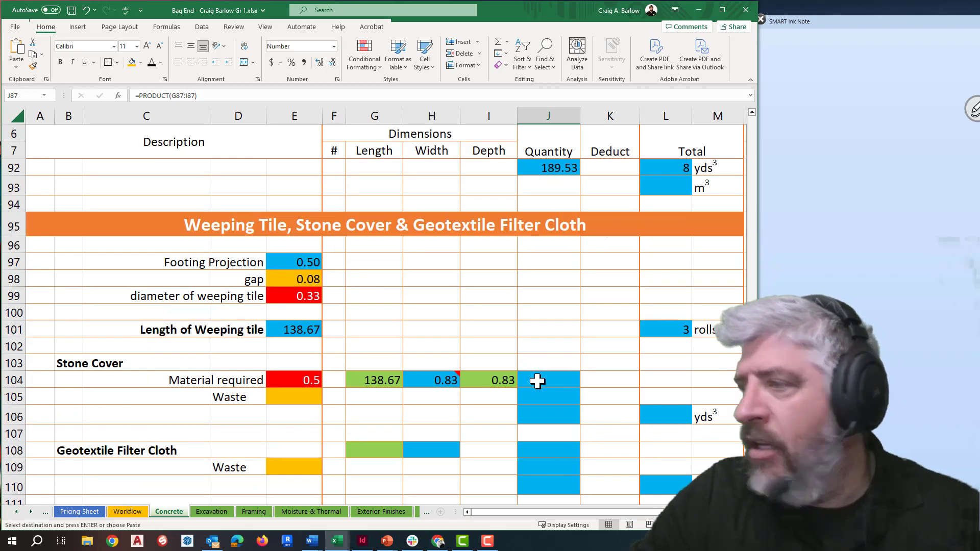
pyautogui.click(537, 380)
pyautogui.hotkey('ctrl', 'v')
pyautogui.click(495, 402)
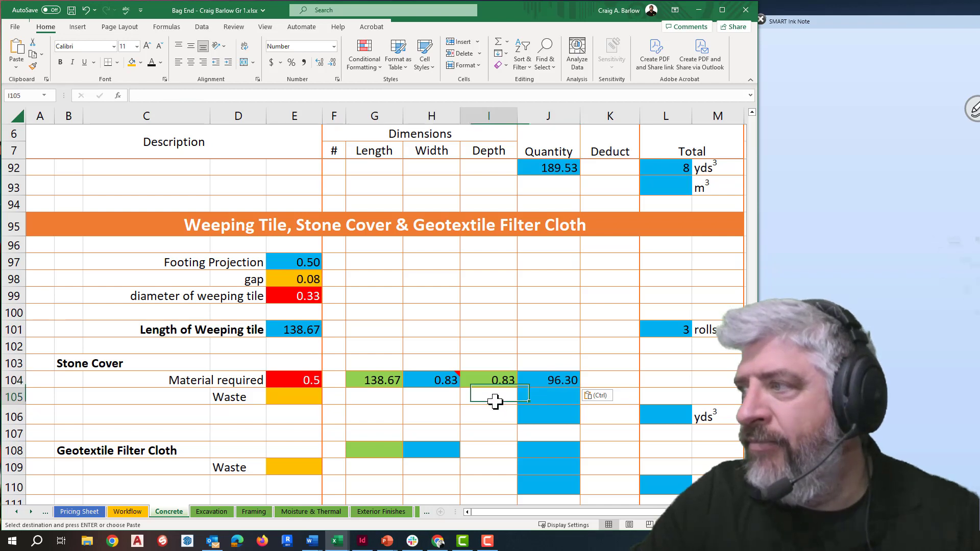
# Enter 10% as the Stone Cover waste in E105
pyautogui.click(315, 399)
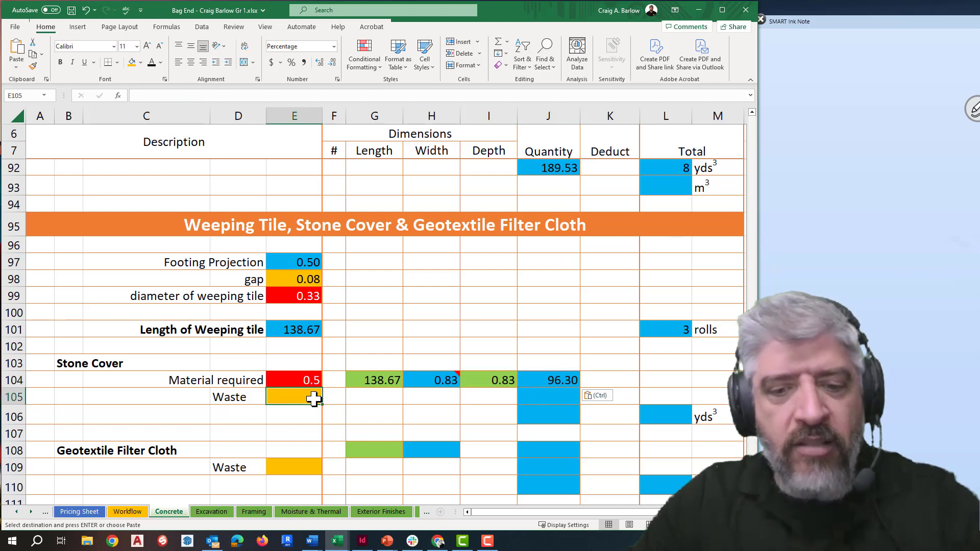
pyautogui.write('10')
pyautogui.press('Return')
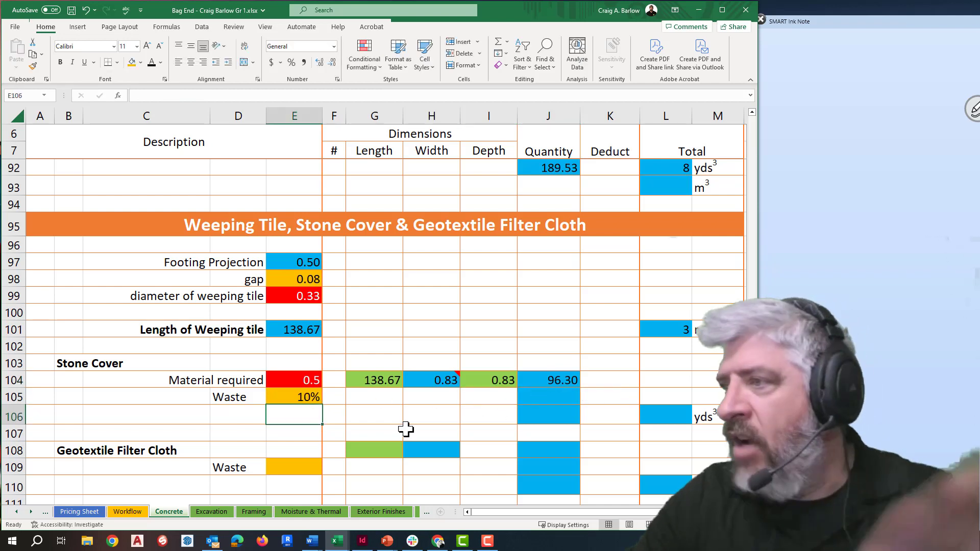
# Copy the footing waste, quantity total and cubic yard formulas from J91:L92 into the Stone Cover cells J105:L106
pyautogui.moveTo(566, 396); pyautogui.dragTo(663, 414)
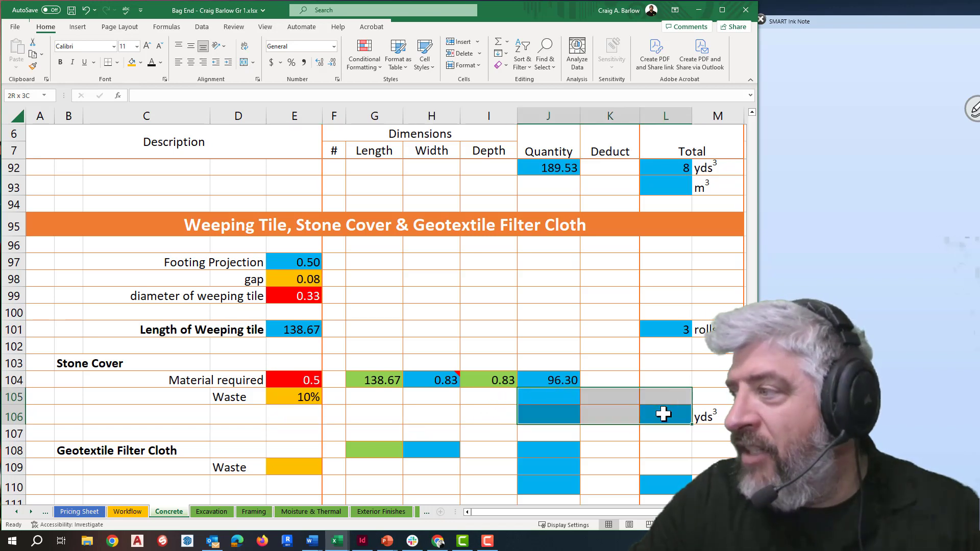
pyautogui.scroll(1, 584, 223)
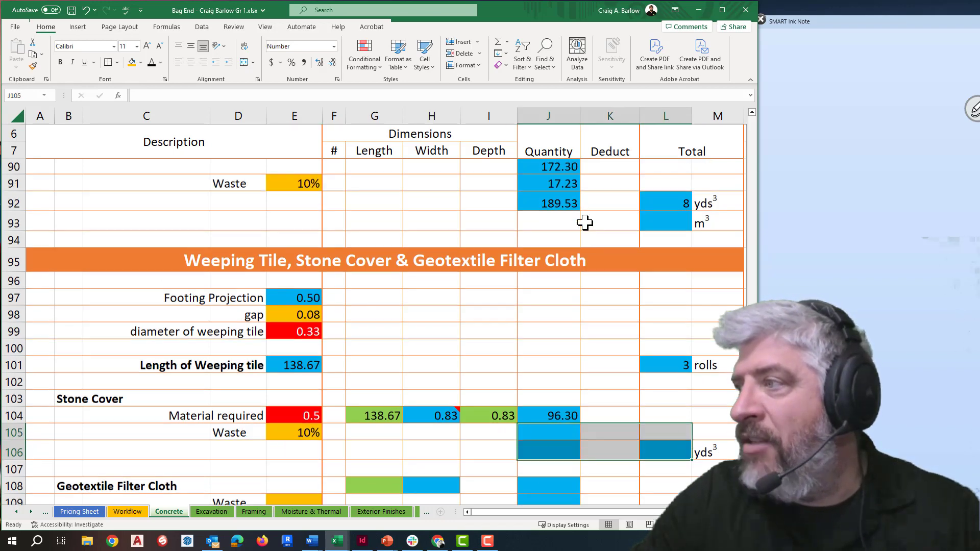
pyautogui.moveTo(565, 199); pyautogui.dragTo(657, 213)
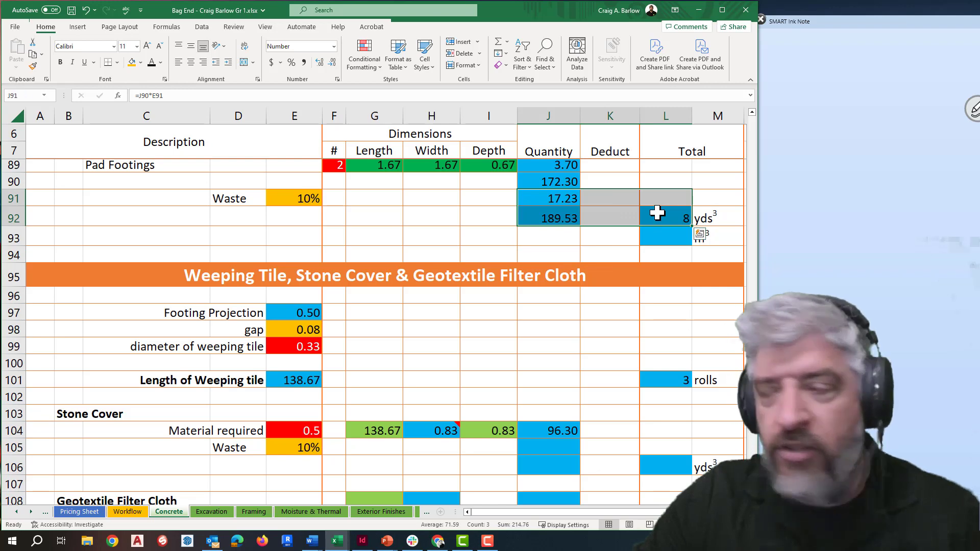
pyautogui.hotkey('ctrl', 'c')
pyautogui.click(563, 445)
pyautogui.hotkey('ctrl', 'v')
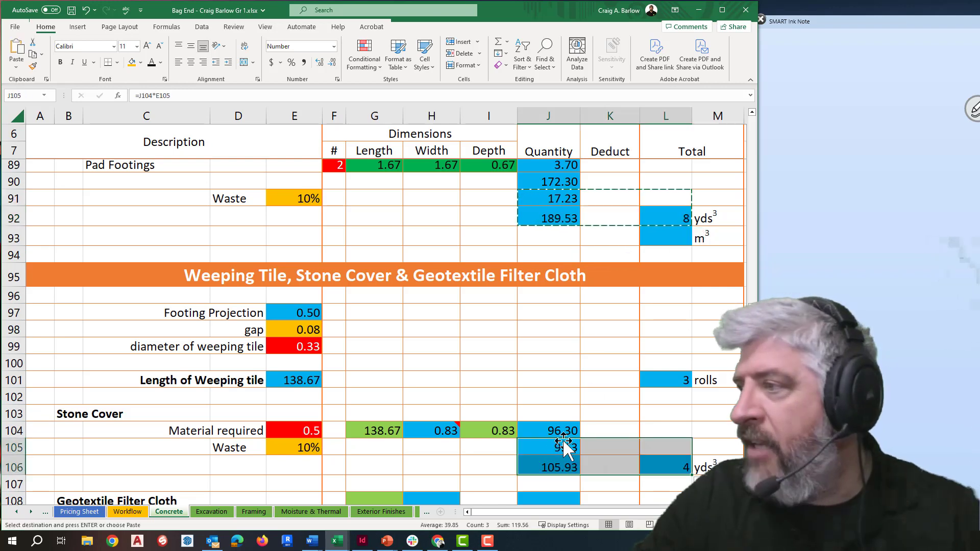
pyautogui.click(496, 402)
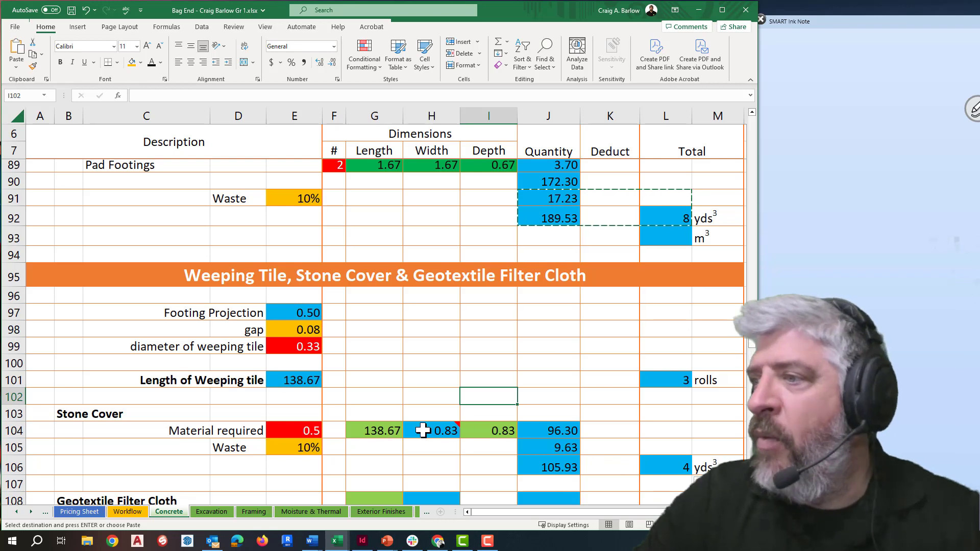
pyautogui.press('Escape')
# Set the Geotextile Filter Cloth length in G108 to =G104, the Stone Cover length
pyautogui.scroll(-2, 422, 430)
pyautogui.click(368, 401)
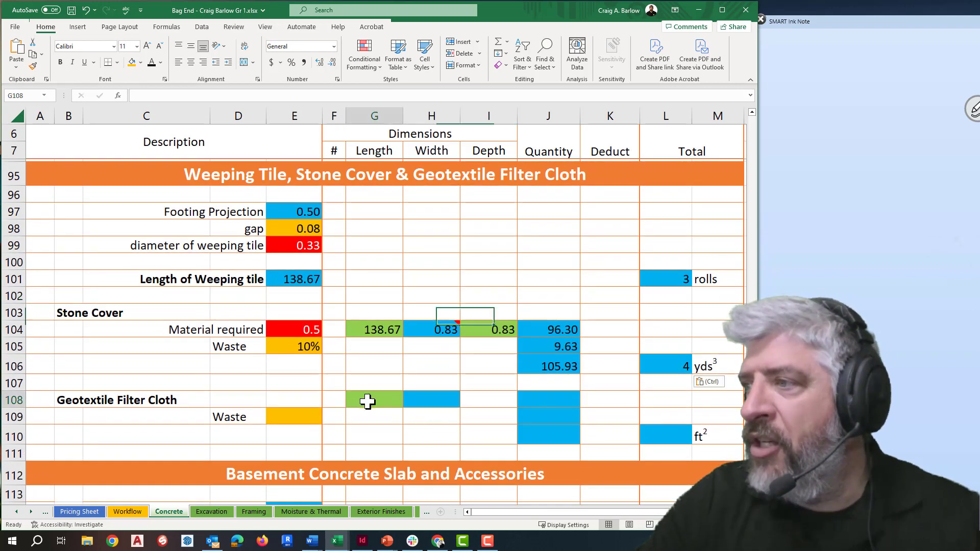
pyautogui.write('=')
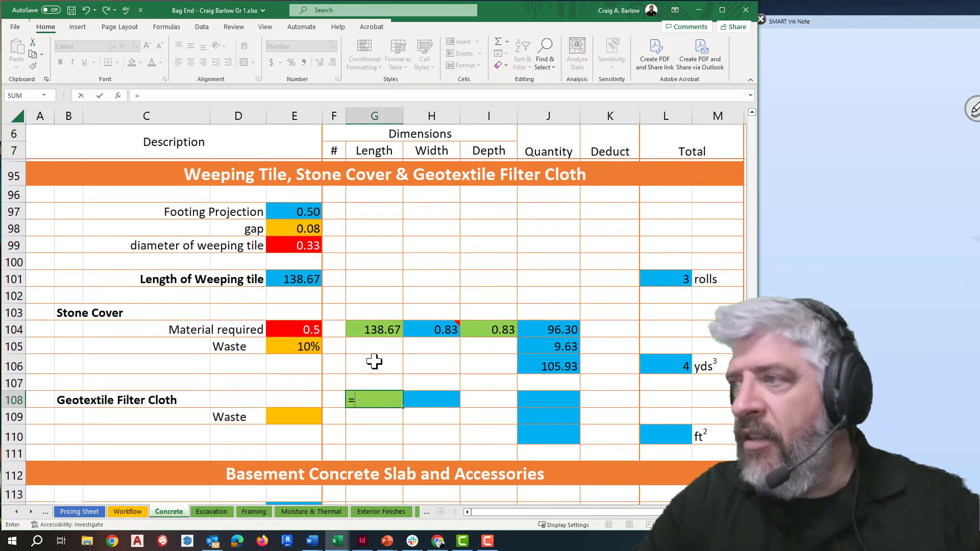
pyautogui.click(382, 334)
pyautogui.press('Return')
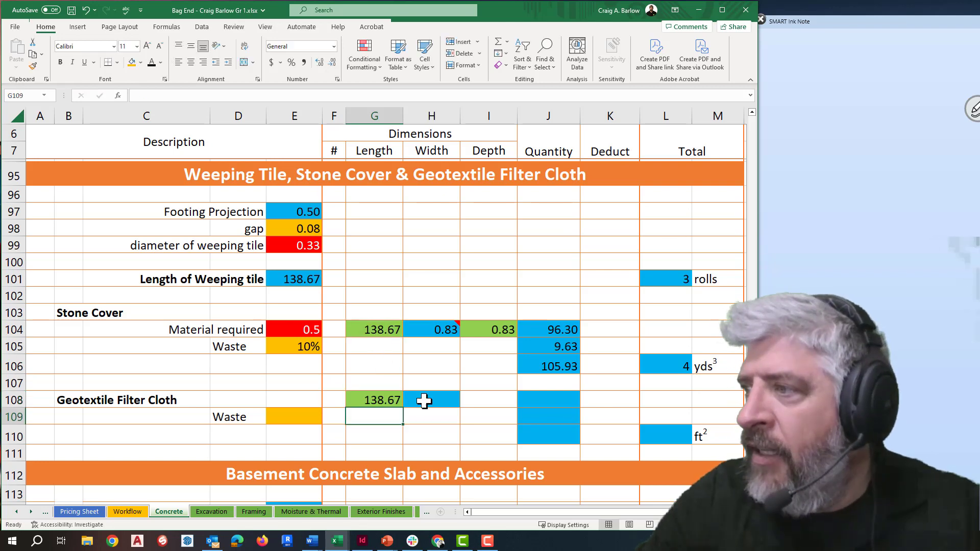
# Set the Geotextile Filter Cloth width in H108 to =H104*2, twice the Stone Cover width
pyautogui.click(423, 401)
pyautogui.write('=')
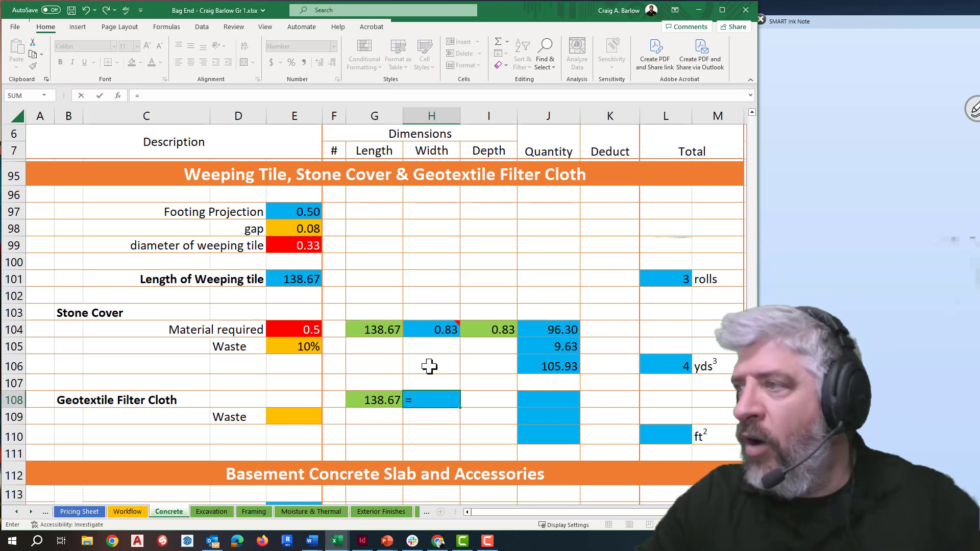
pyautogui.click(444, 327)
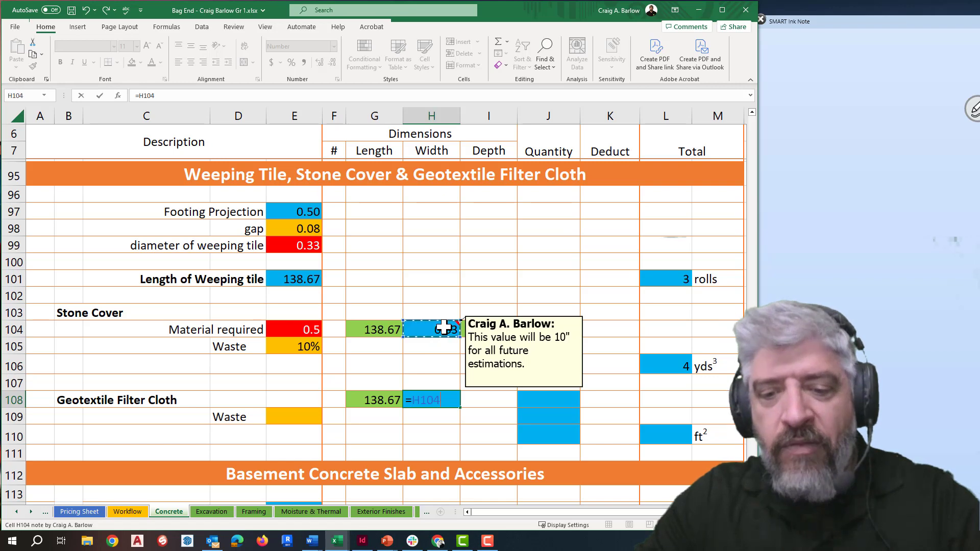
pyautogui.write('*2')
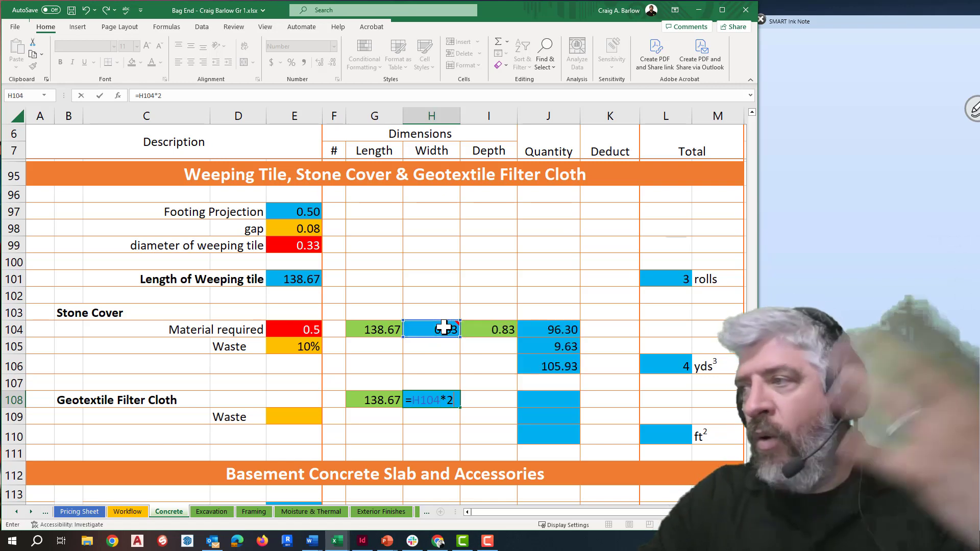
pyautogui.press('Return')
# Add a note to the Geotextile Filter Cloth width in H108 reading '20" will be used for all future estimates'
pyautogui.rightClick(451, 402)
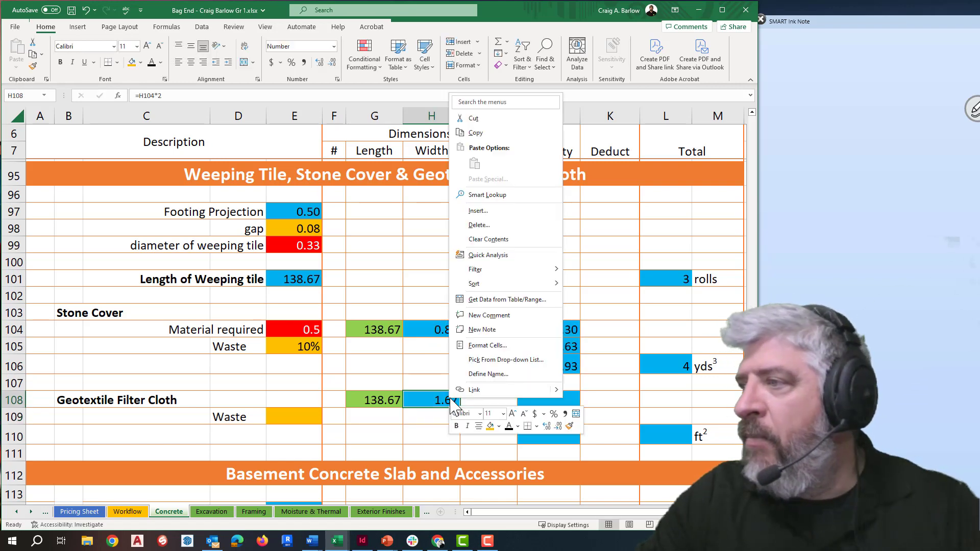
pyautogui.click(482, 330)
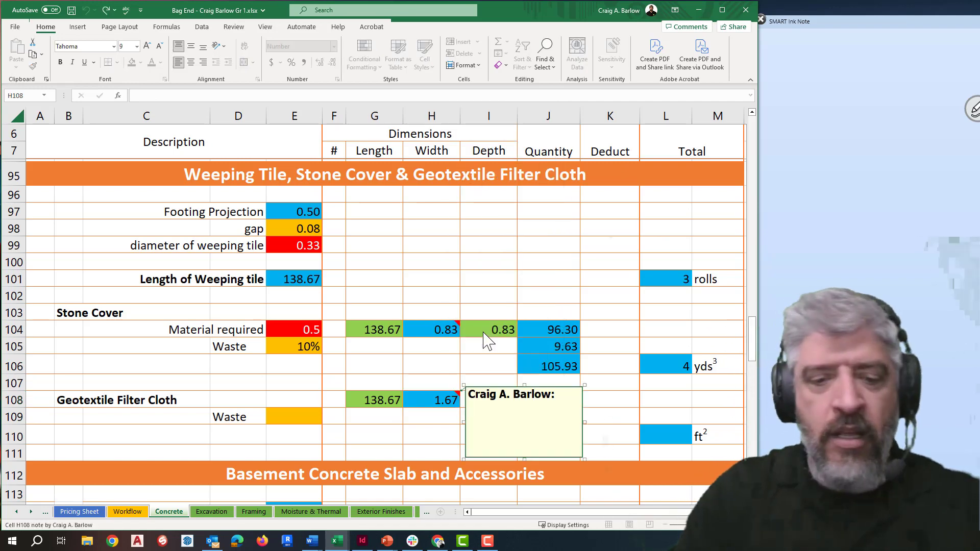
pyautogui.write('20')
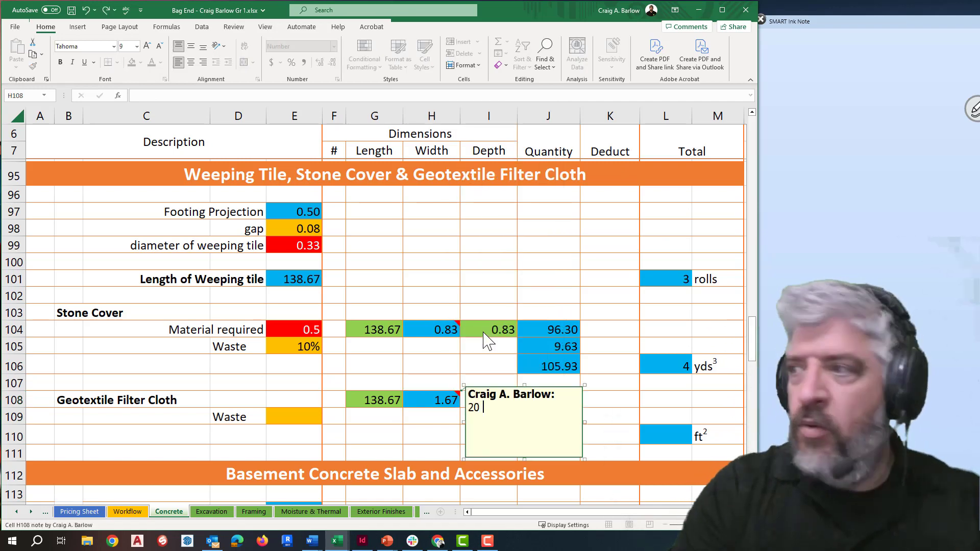
pyautogui.press('BackSpace')
pyautogui.write('" ')
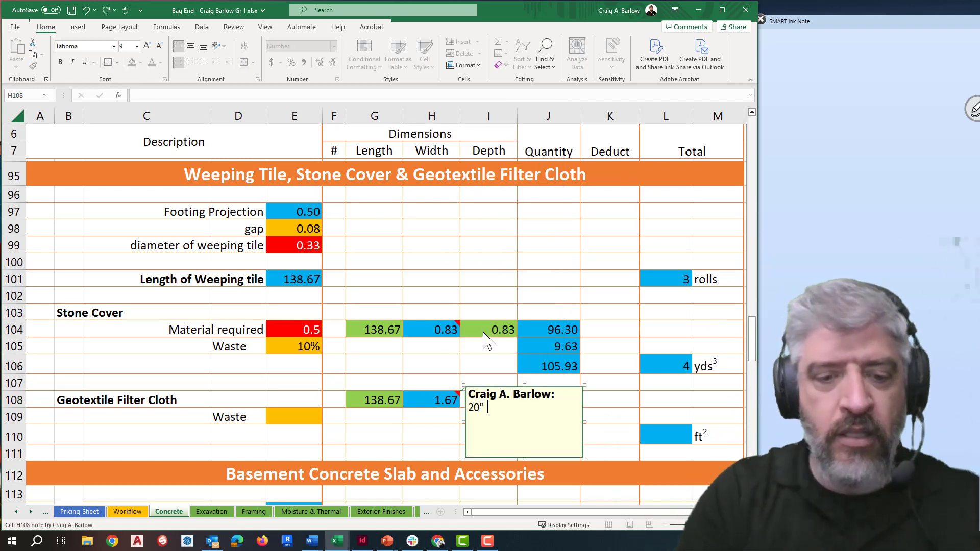
pyautogui.write('will be used')
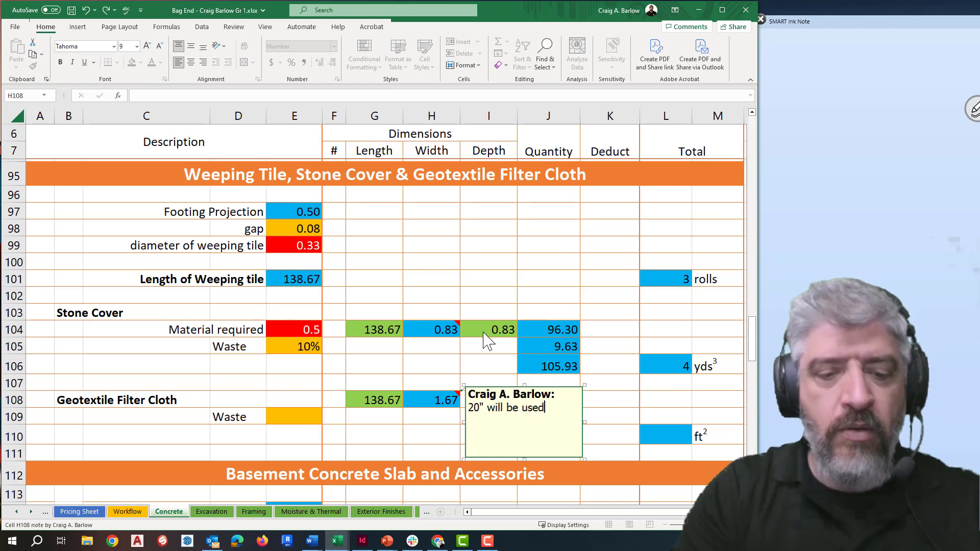
pyautogui.write(' for all futur')
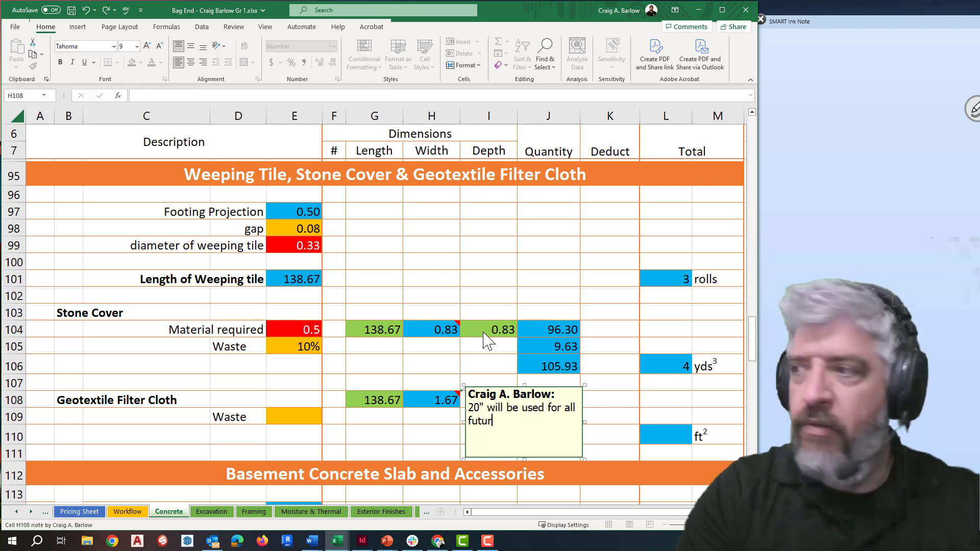
pyautogui.write('e estimat')
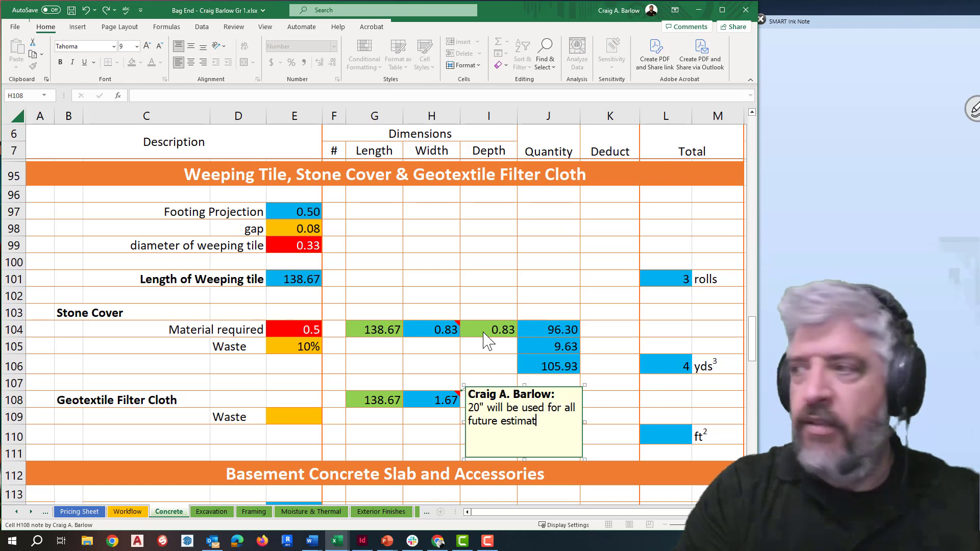
pyautogui.write('es')
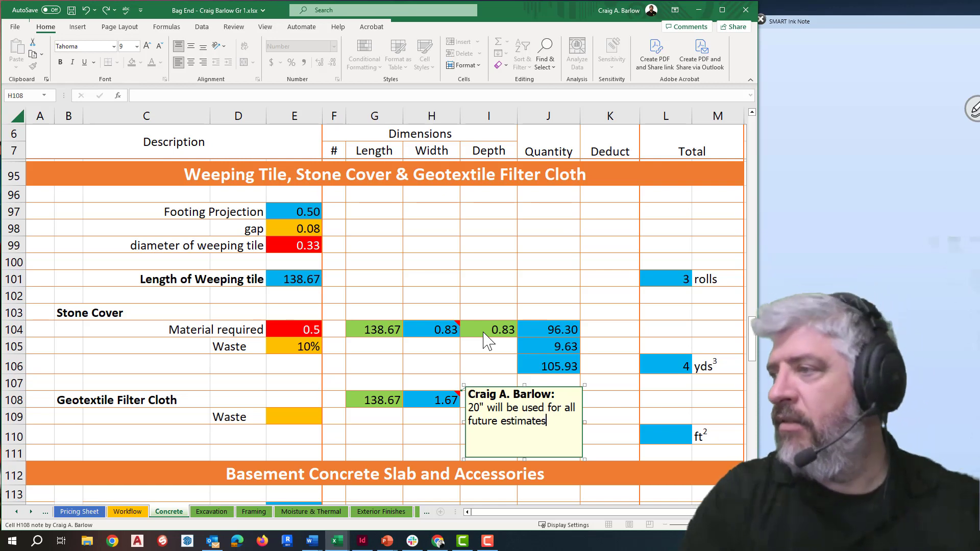
pyautogui.click(440, 427)
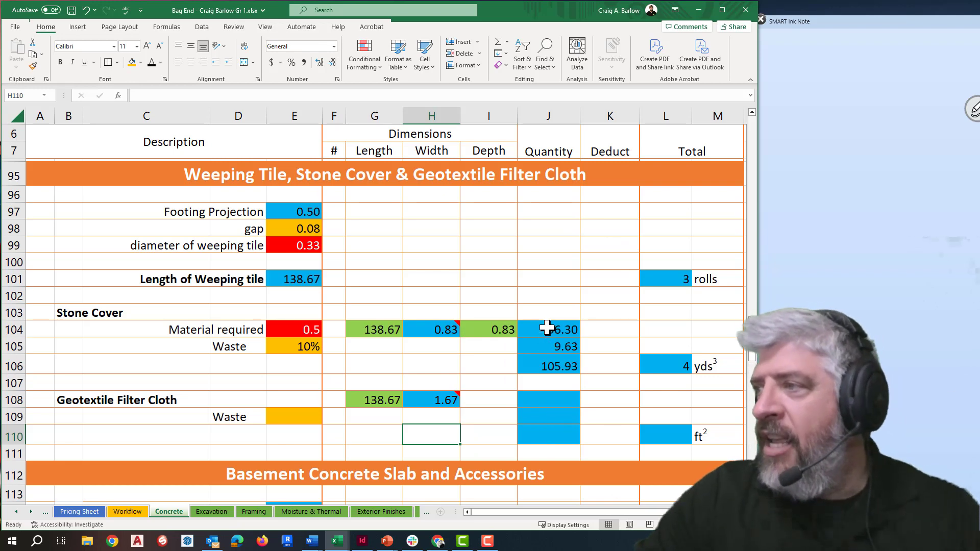
# Copy the Stone Cover quantity, waste and total formulas from J104:L106 into the Geotextile Filter Cloth cells starting at J108
pyautogui.moveTo(547, 328); pyautogui.dragTo(648, 365)
pyautogui.hotkey('ctrl', 'c')
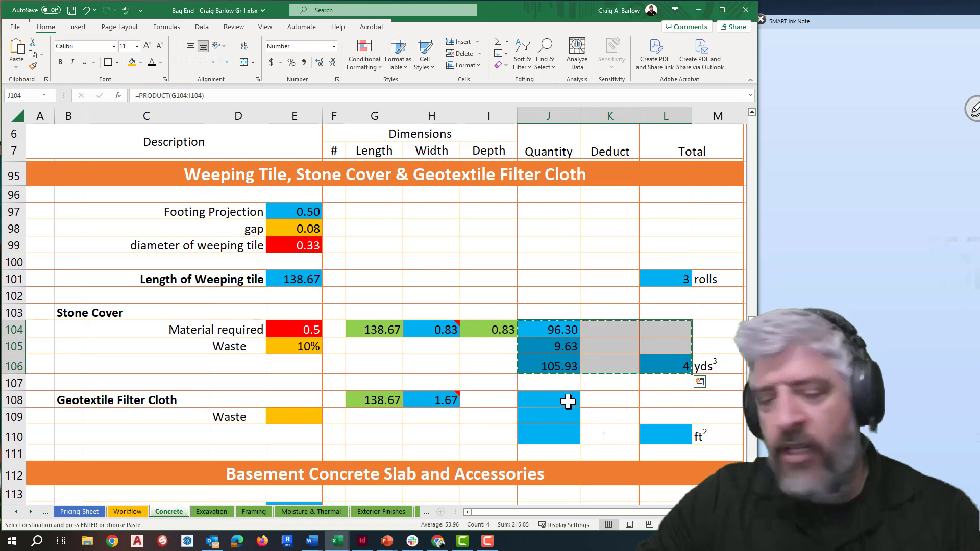
pyautogui.click(568, 402)
pyautogui.hotkey('ctrl', 'v')
# Change the Geotextile Filter Cloth quantity formula in J108 to =PRODUCT(G108:H108), leaving out the depth
pyautogui.doubleClick(544, 397)
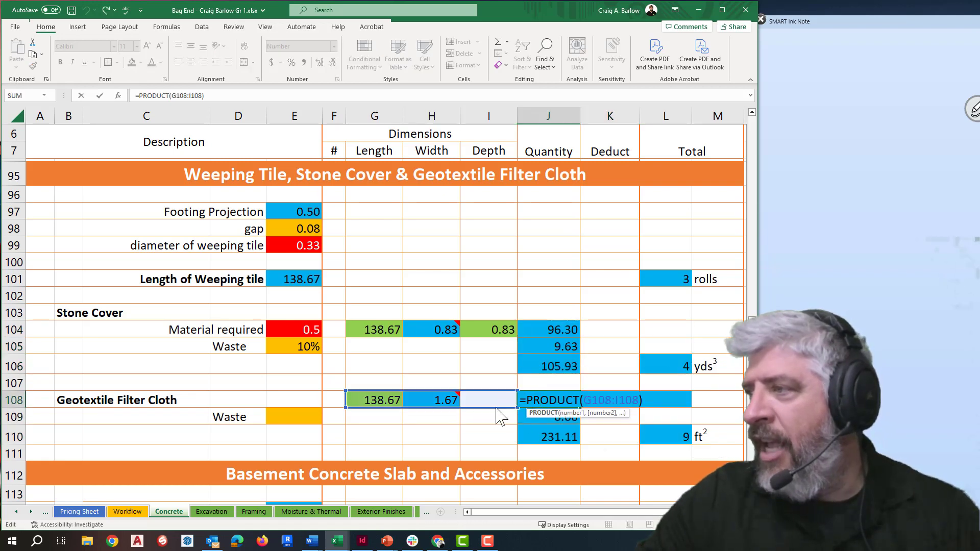
pyautogui.moveTo(500, 416); pyautogui.dragTo(349, 407)
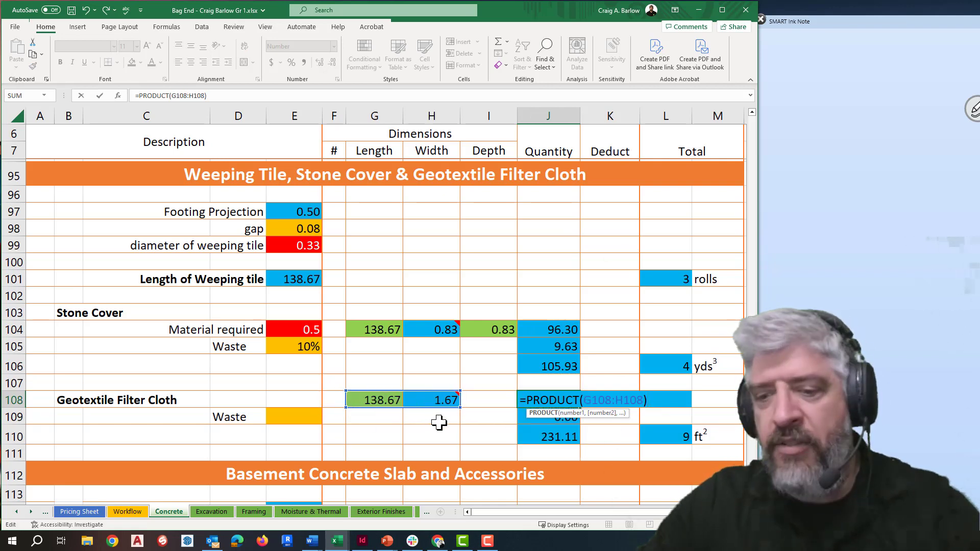
pyautogui.press('Return')
# Enter 10% as the Geotextile Filter Cloth waste in E109
pyautogui.click(306, 416)
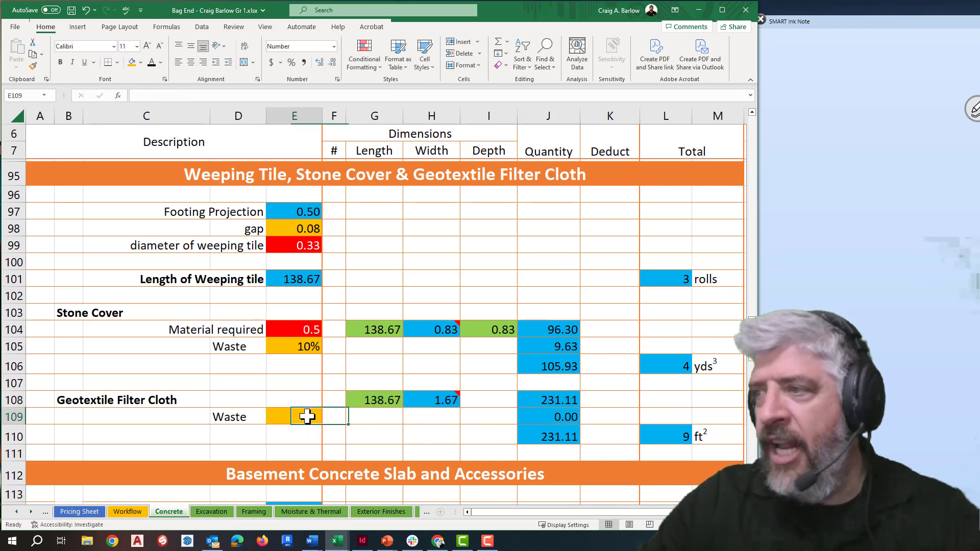
pyautogui.write('8')
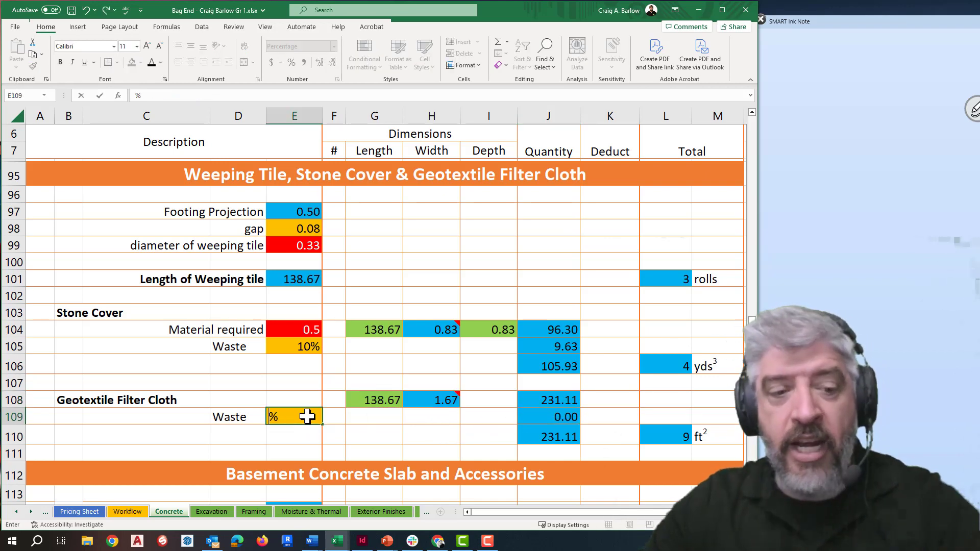
pyautogui.write('0')
pyautogui.press('Return')
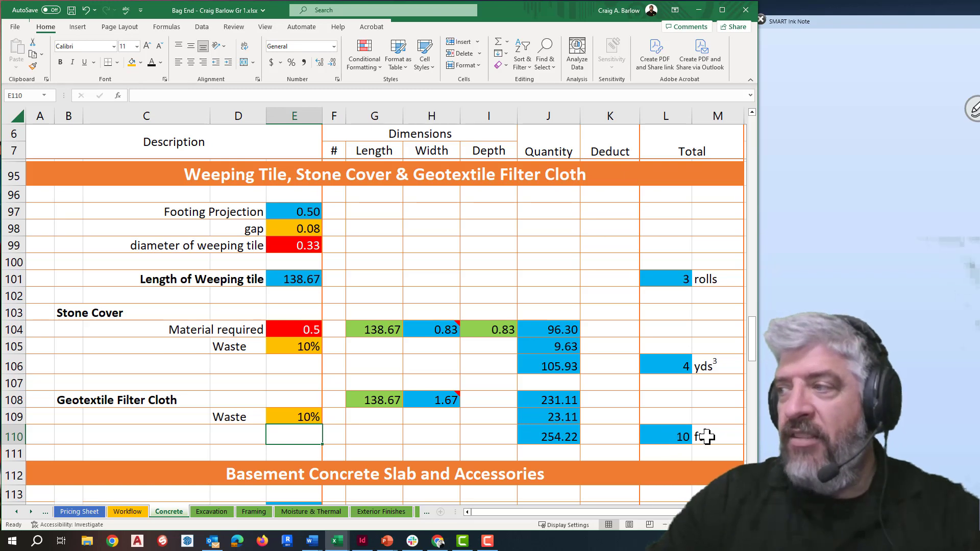
# Remove the division by 27 from the Geotextile Filter Cloth total in L110, making it =ROUNDUP(J110,0)
pyautogui.click(680, 434)
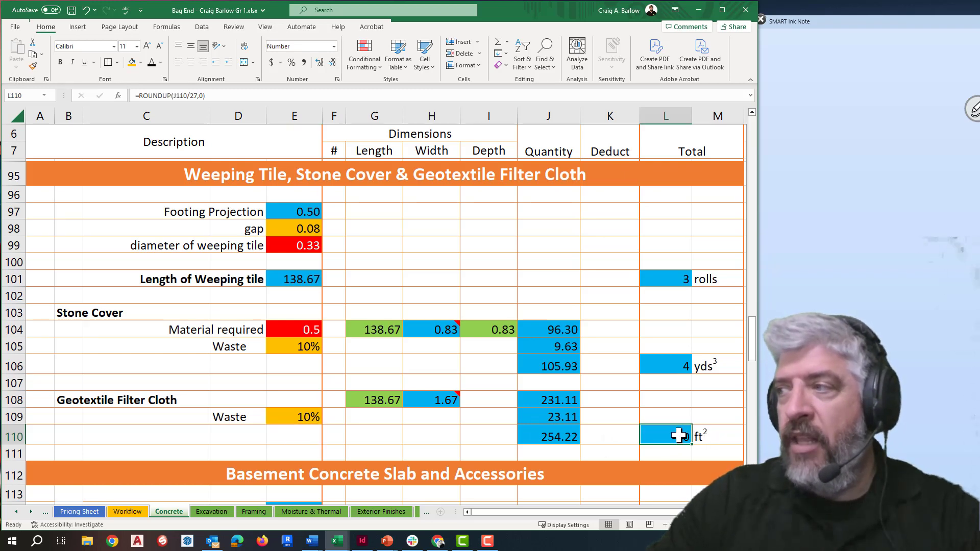
pyautogui.doubleClick(679, 435)
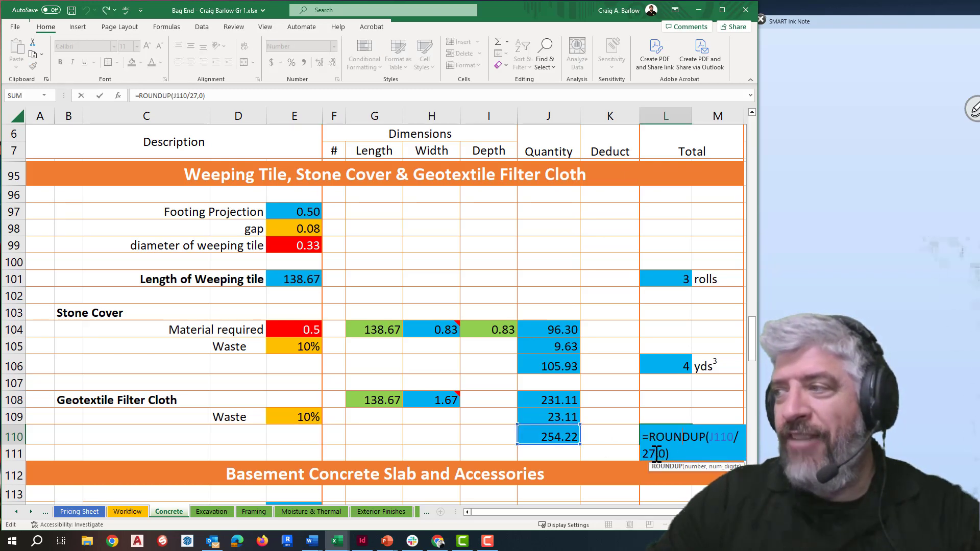
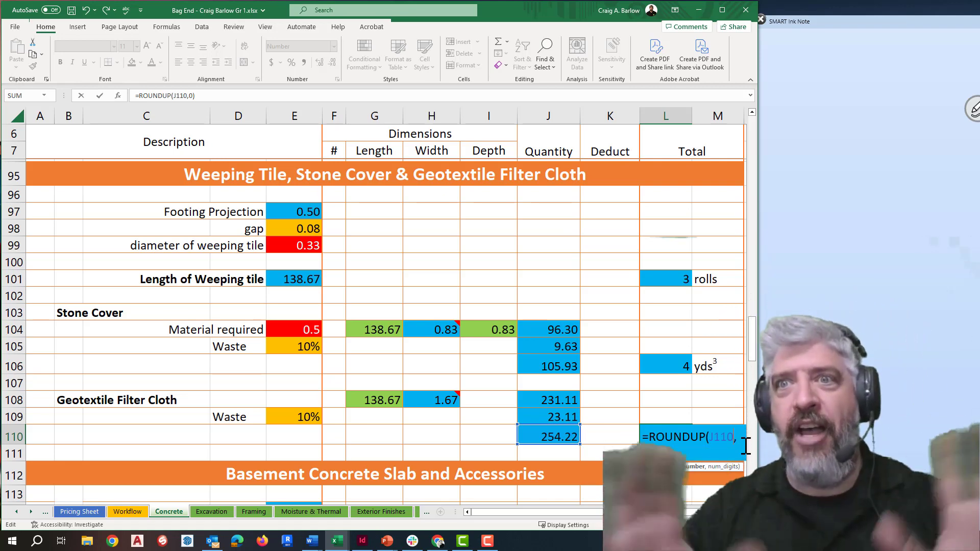
pyautogui.hotkey('ctrl', 'Return')
pyautogui.press('Return')
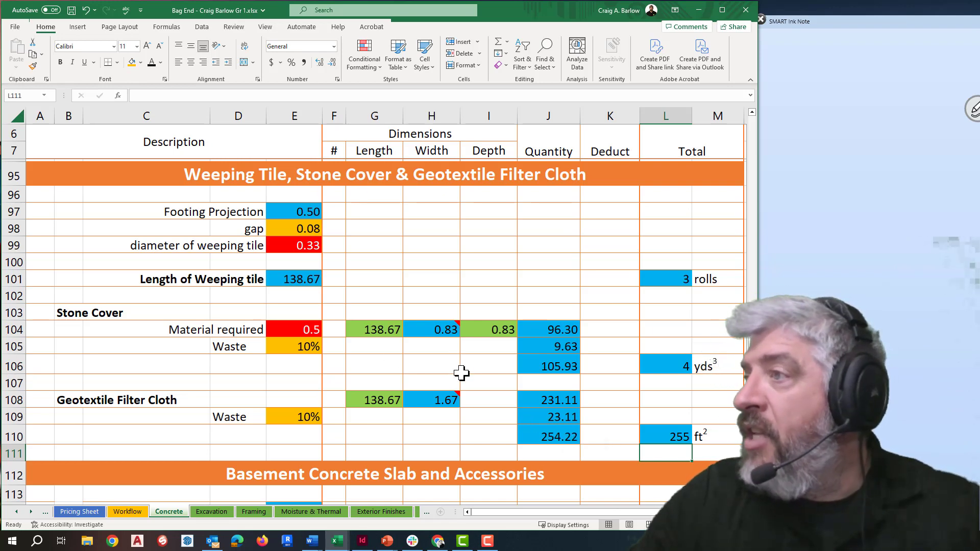
# Calculate Area 1 of the basement slab in E114 by multiplying foundation perimeter Side 1 by Side 2, =E37*E38
pyautogui.scroll(-6, 461, 373)
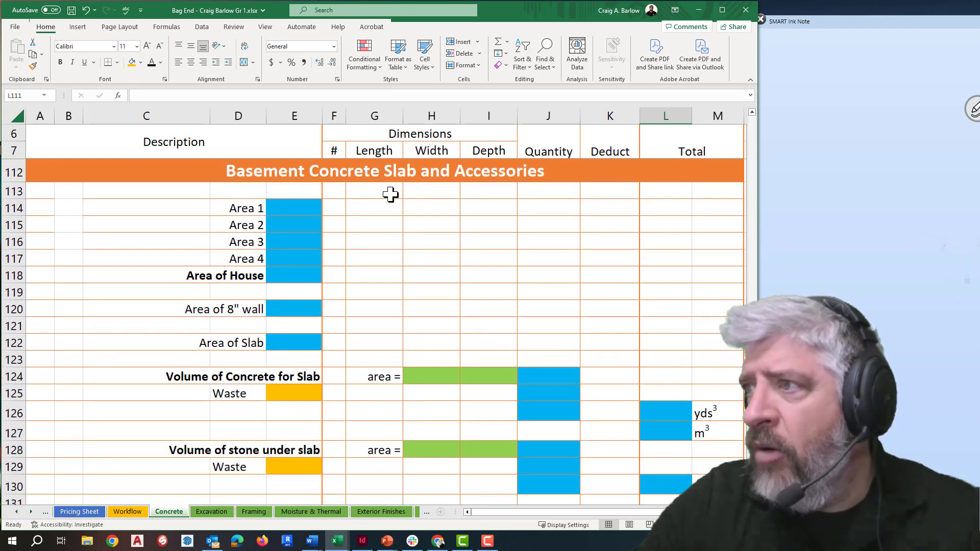
pyautogui.click(282, 204)
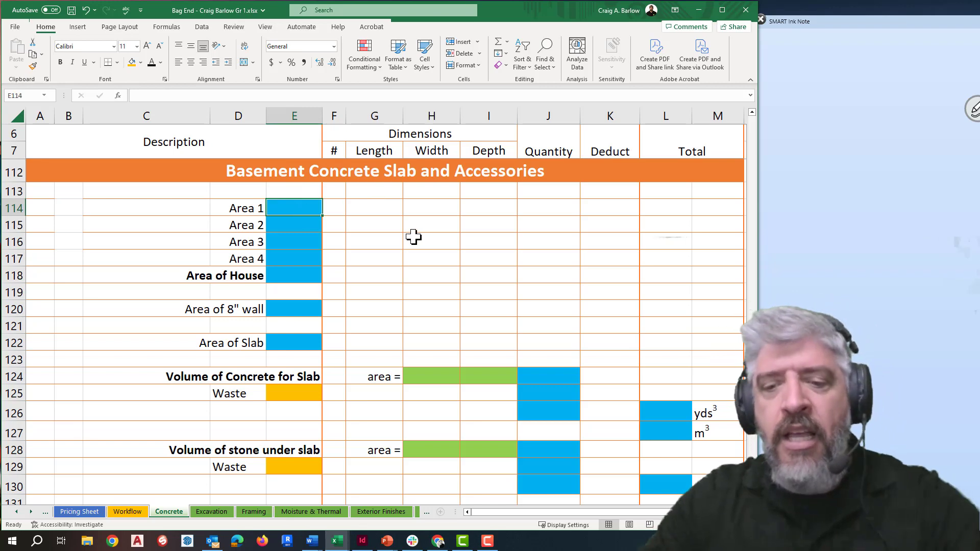
pyautogui.write('=')
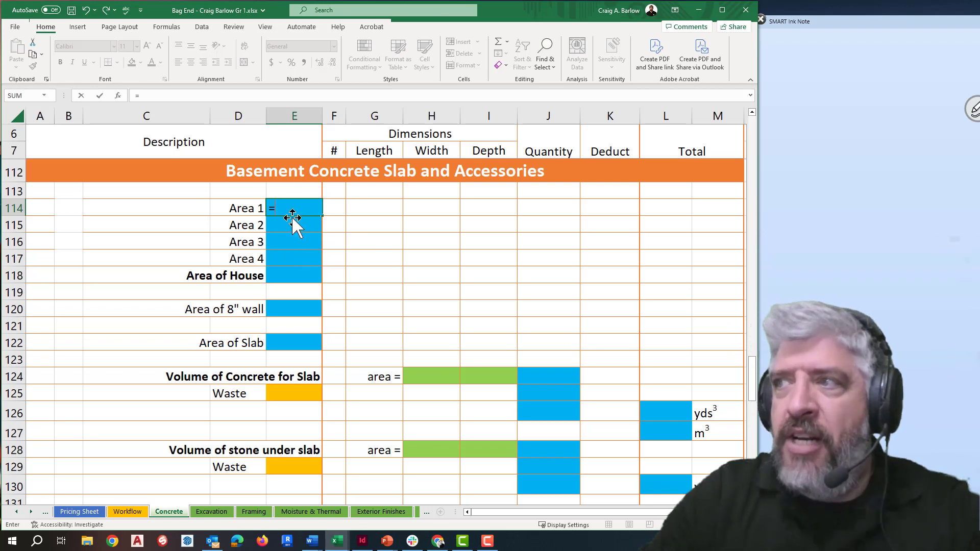
pyautogui.scroll(20, 360, 251)
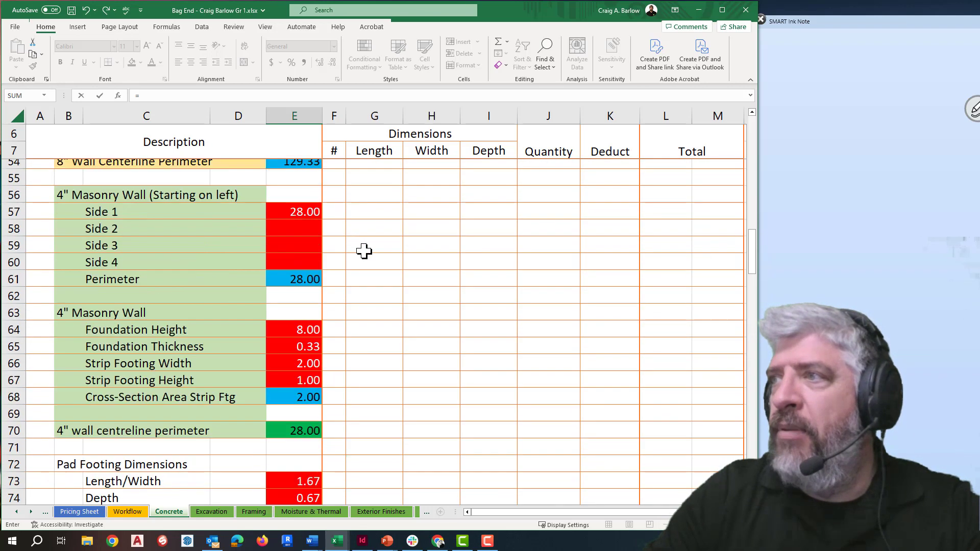
pyautogui.scroll(2, 327, 236)
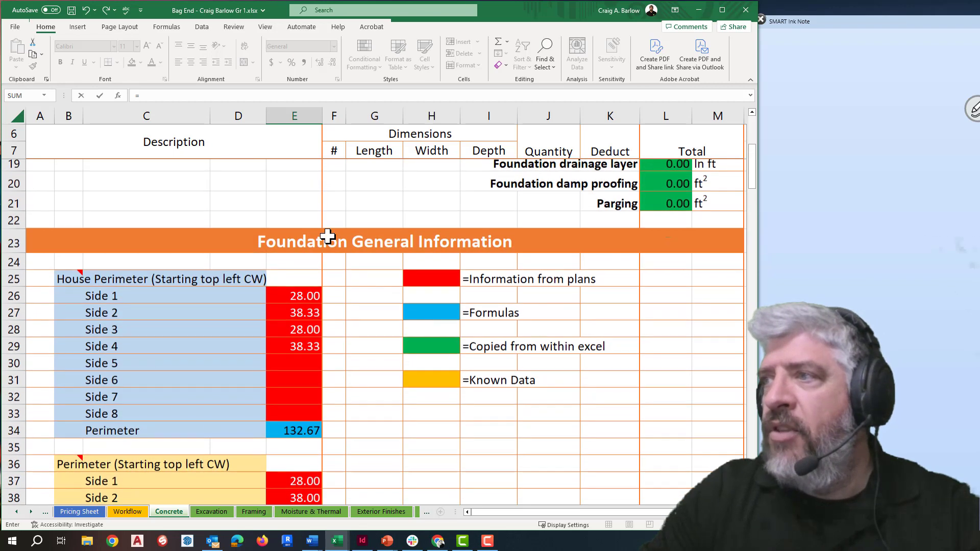
pyautogui.scroll(-3, 327, 238)
pyautogui.scroll(1, 200, 227)
pyautogui.moveTo(75, 178)
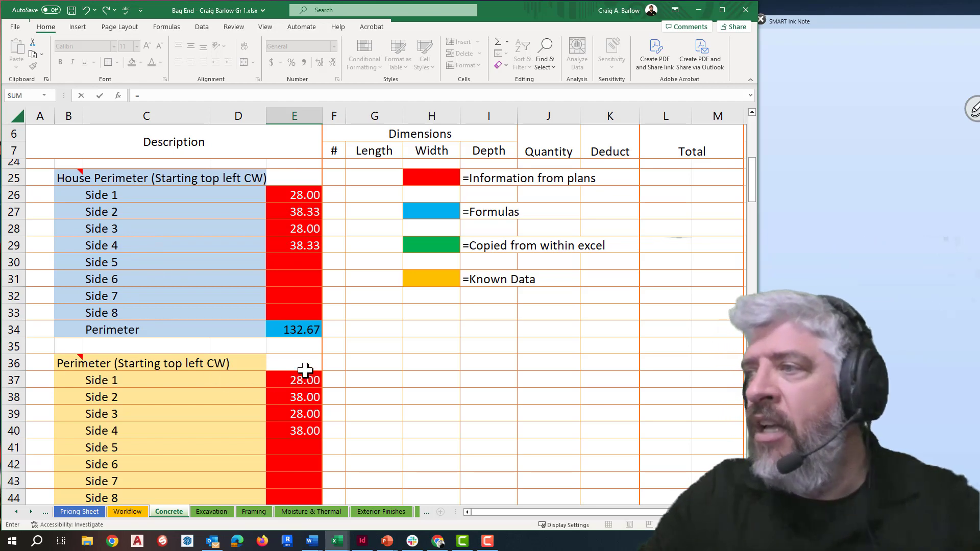
pyautogui.click(304, 379)
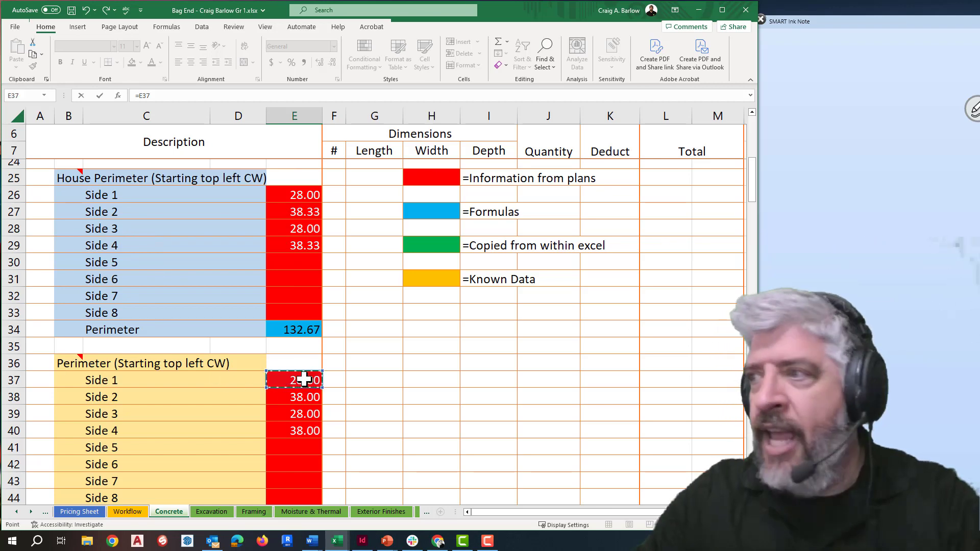
pyautogui.click(301, 393)
pyautogui.press('Return')
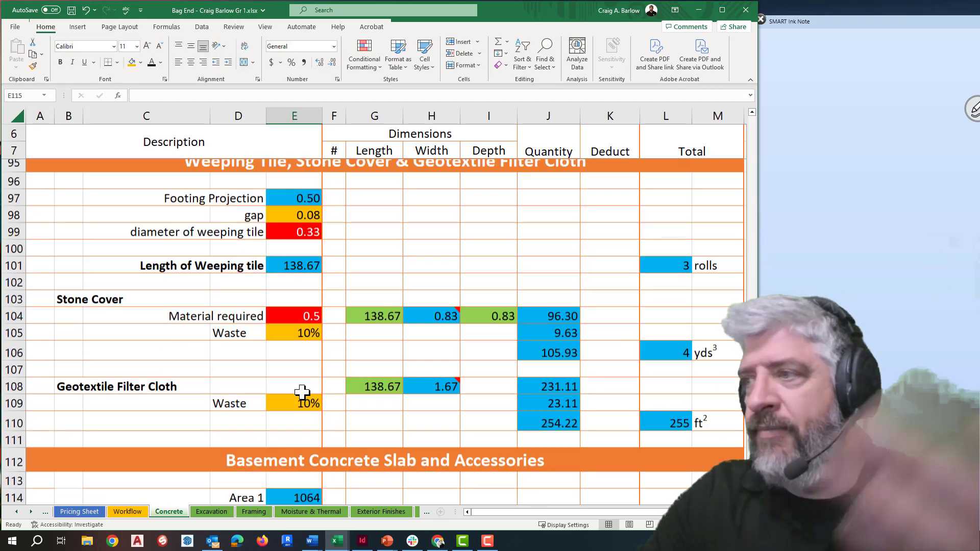
# Calculate the Area of House in E118 as the sum of the area cells above it
pyautogui.scroll(-3, 302, 393)
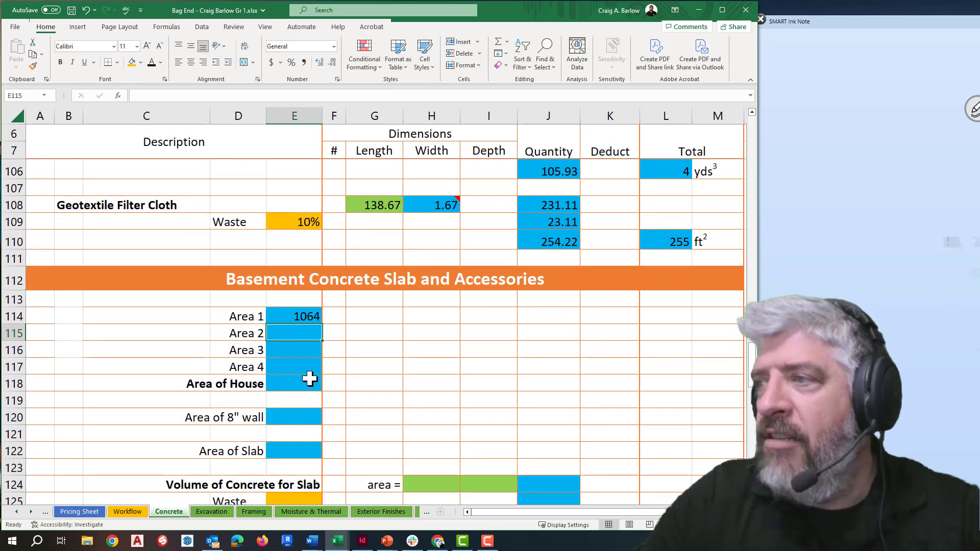
pyautogui.click(309, 387)
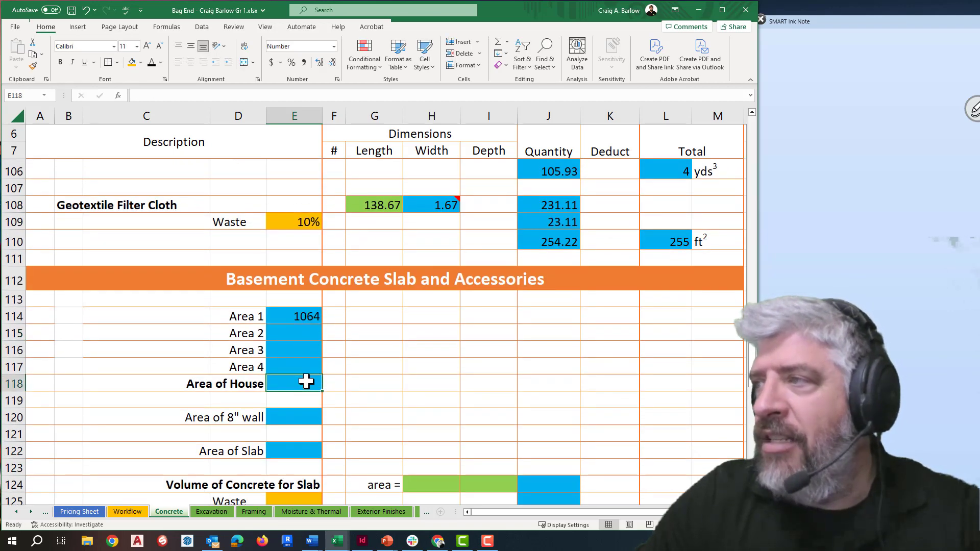
pyautogui.click(498, 44)
pyautogui.press('Return')
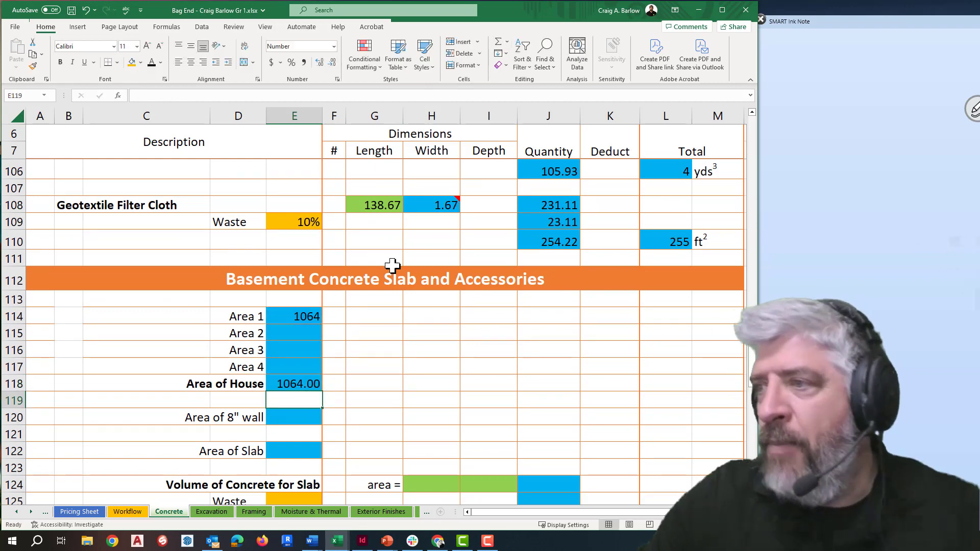
# Calculate the Area of 8" wall in E120 by multiplying the 8" wall centerline perimeter by the foundation thickness, =E54*E49
pyautogui.scroll(-1, 301, 333)
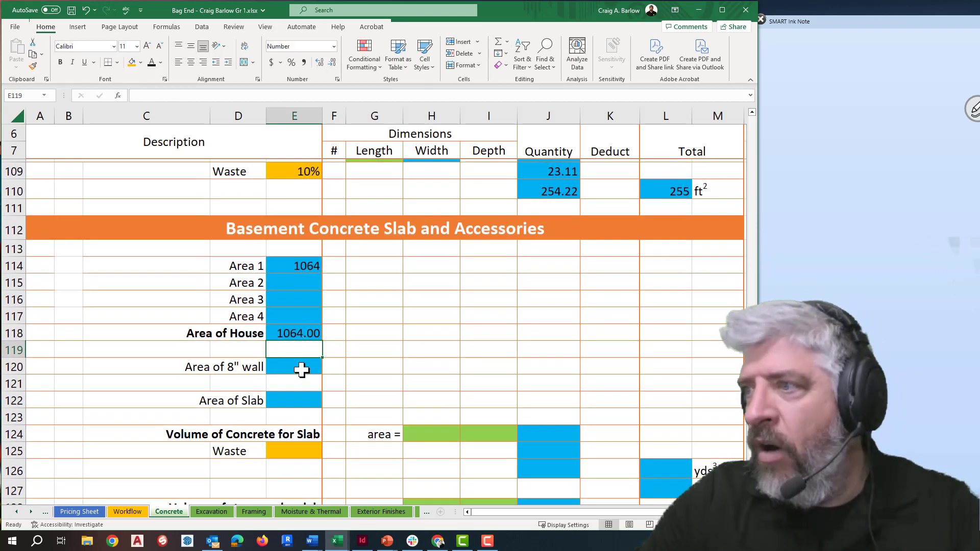
pyautogui.click(301, 369)
pyautogui.write('=')
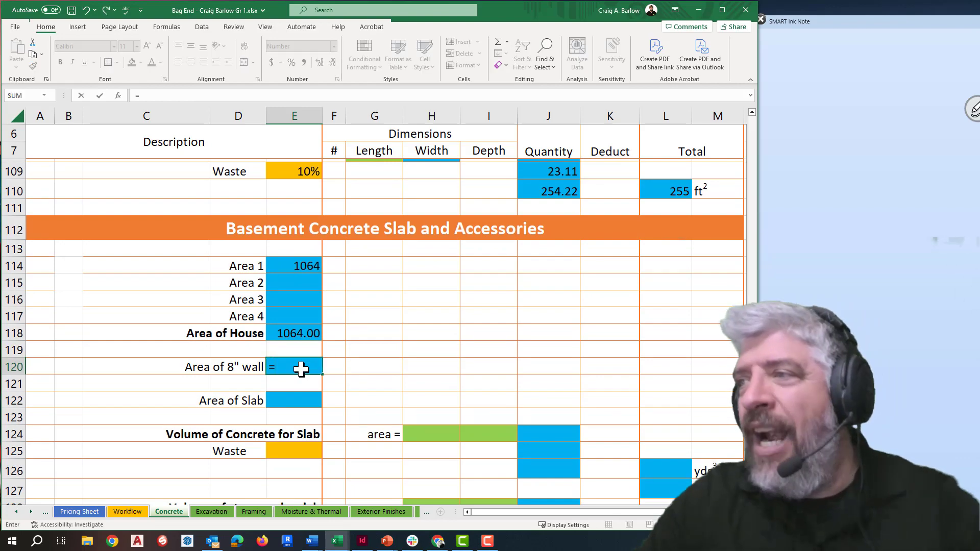
pyautogui.scroll(20, 305, 369)
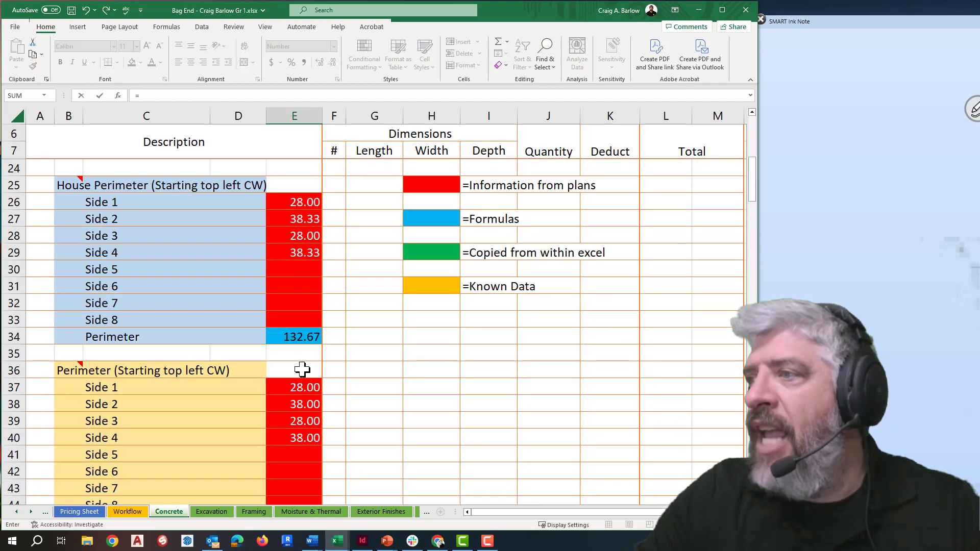
pyautogui.scroll(-3, 302, 369)
pyautogui.scroll(-4, 301, 368)
pyautogui.click(289, 320)
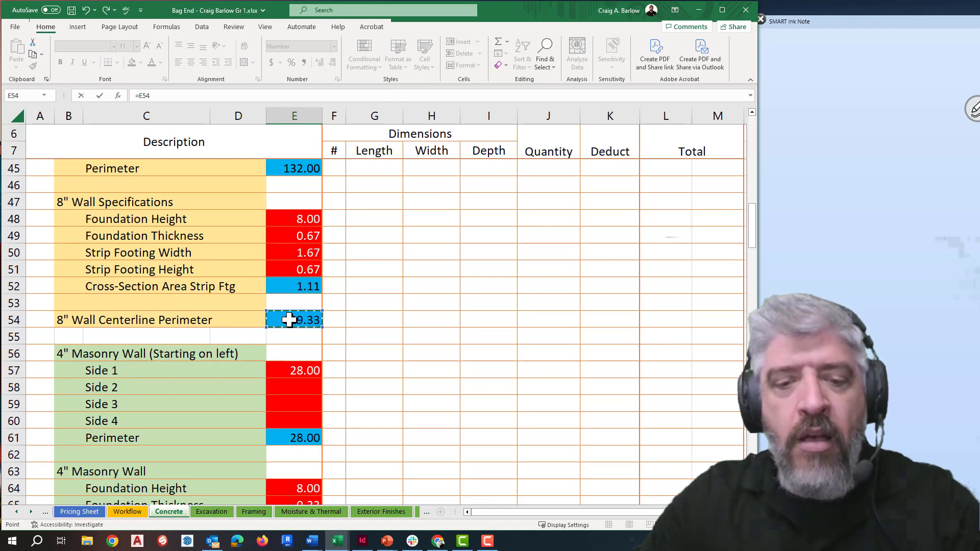
pyautogui.click(302, 236)
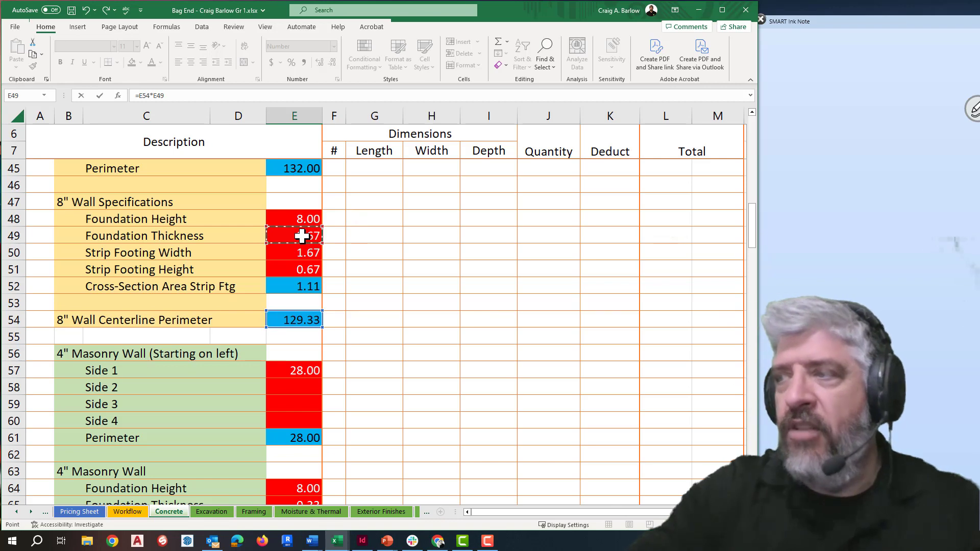
pyautogui.press('Return')
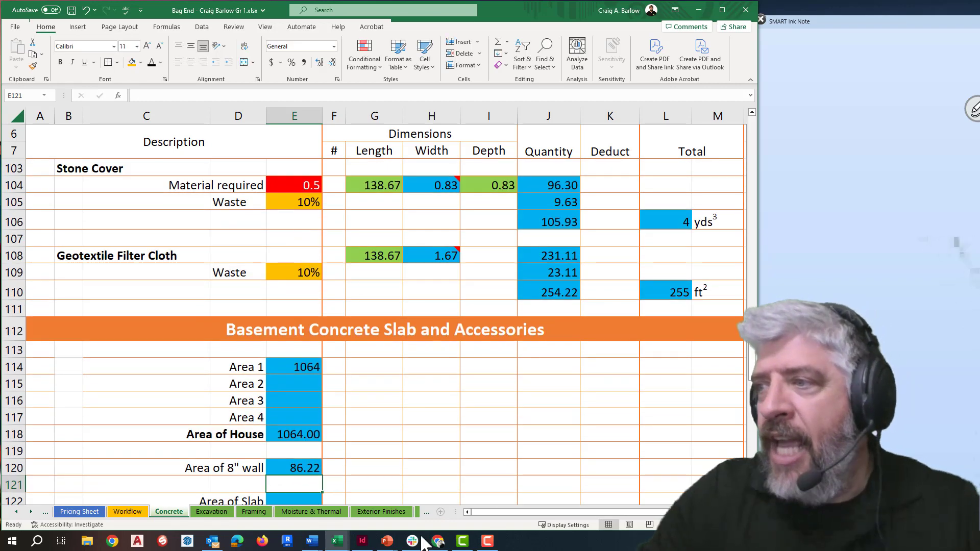
# Calculate the Area of Slab in E122 by subtracting the 8" wall area from the Area of House, =E118-E120
pyautogui.scroll(-1, 352, 480)
pyautogui.click(312, 453)
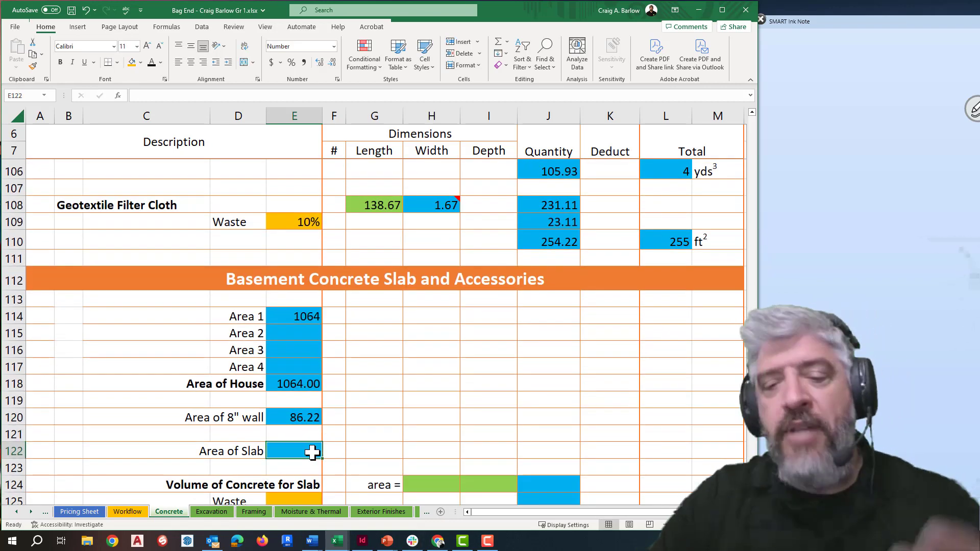
pyautogui.write('=')
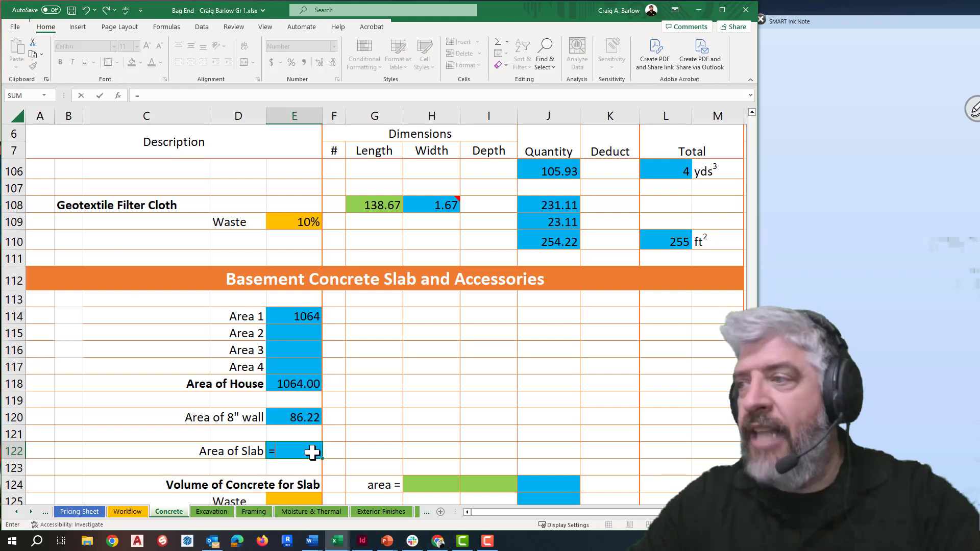
pyautogui.click(299, 386)
pyautogui.write('-')
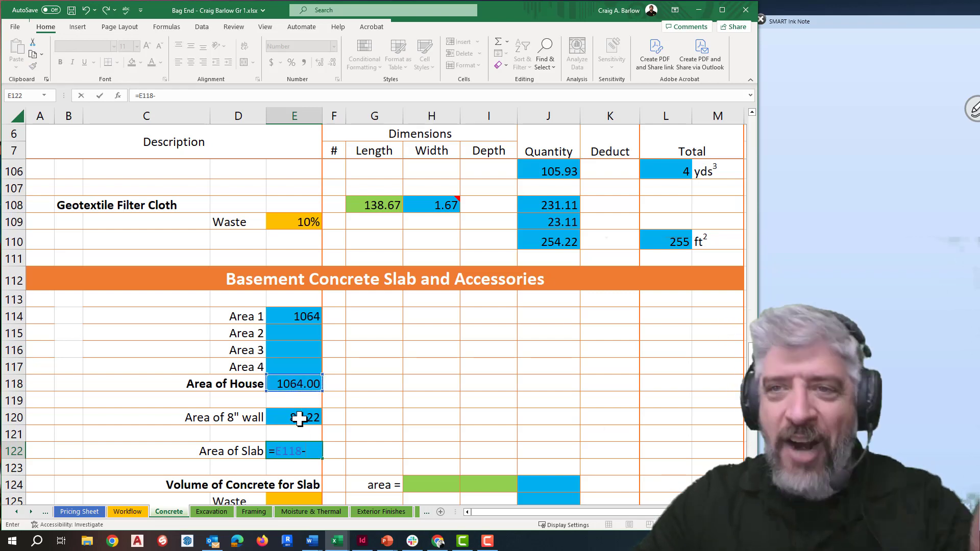
pyautogui.click(300, 418)
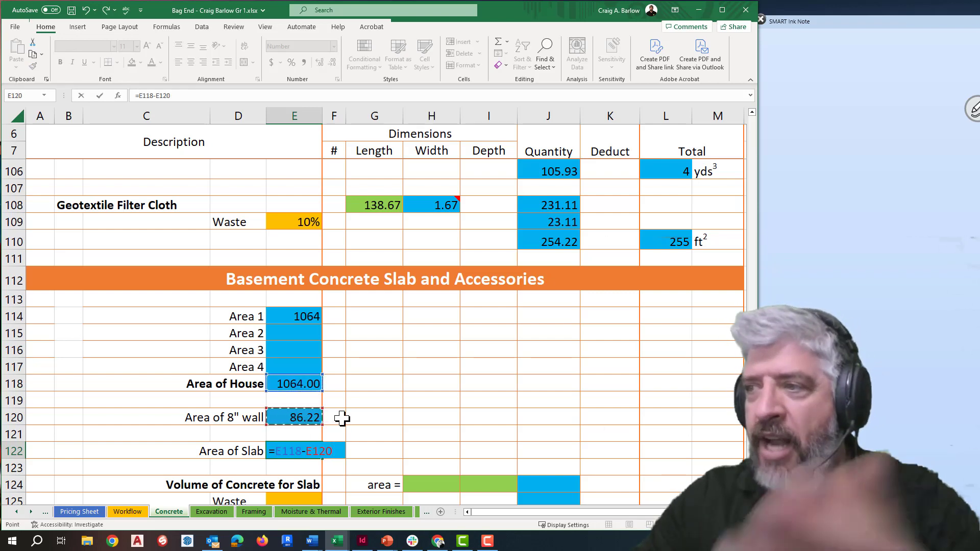
pyautogui.press('Return')
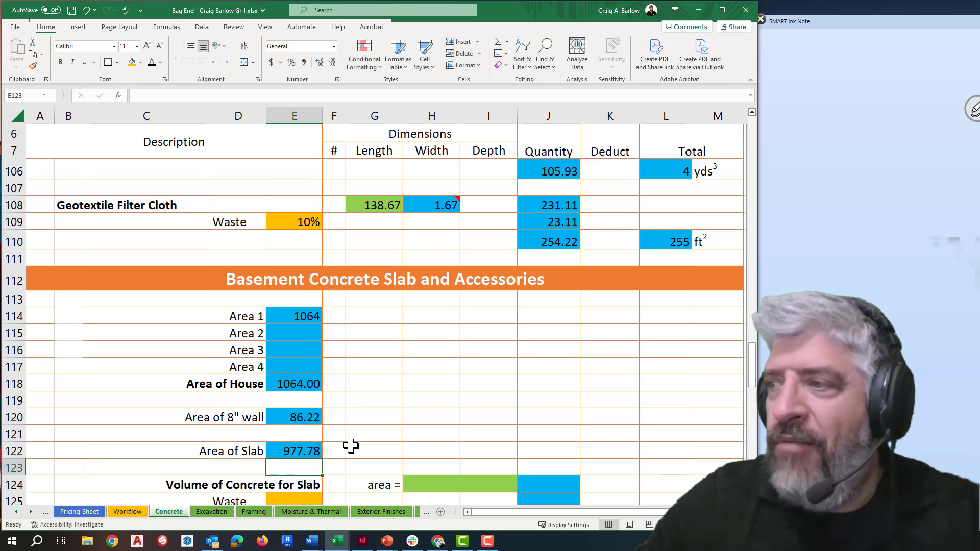
# Link the area for Volume of Concrete for Slab in H124 to the Area of Slab, =E122
pyautogui.scroll(-2, 343, 439)
pyautogui.click(313, 352)
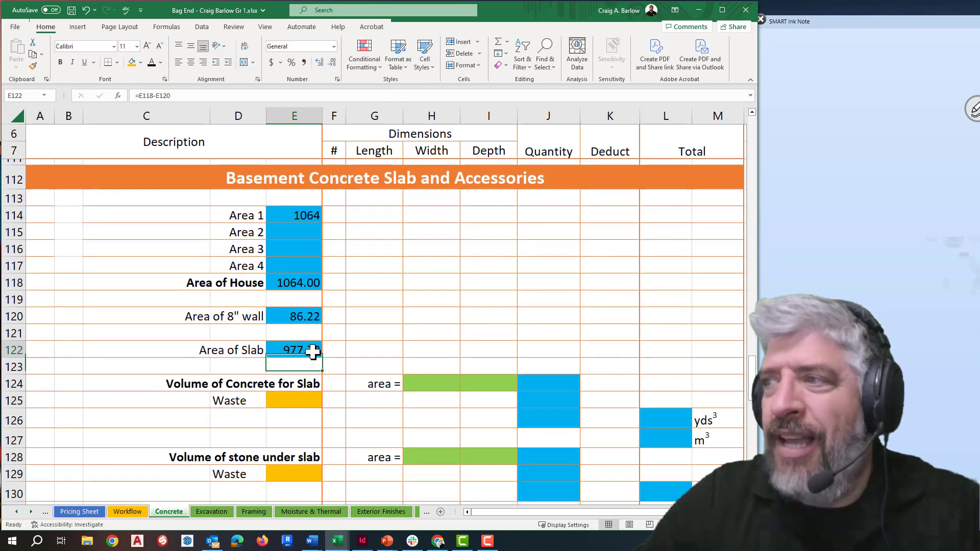
pyautogui.click(332, 63)
pyautogui.click(383, 351)
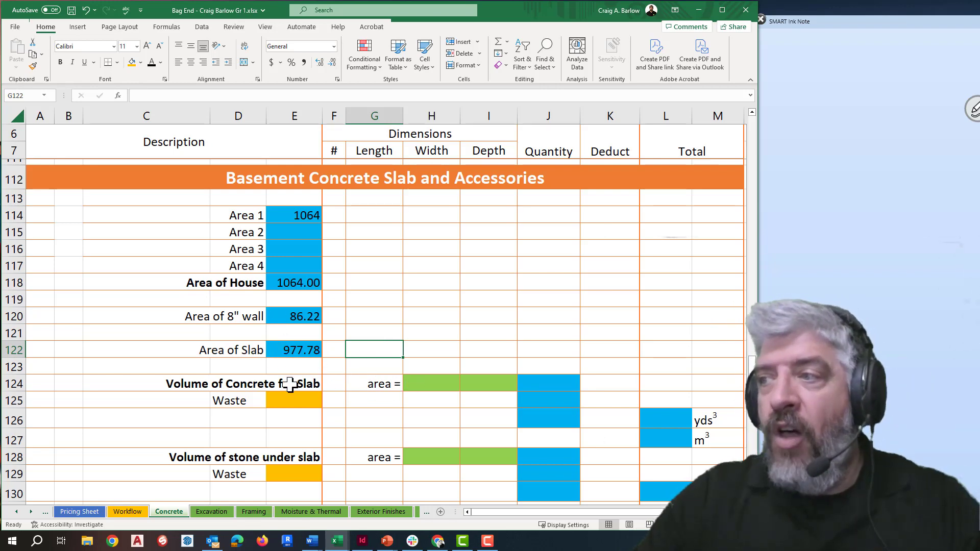
pyautogui.click(421, 382)
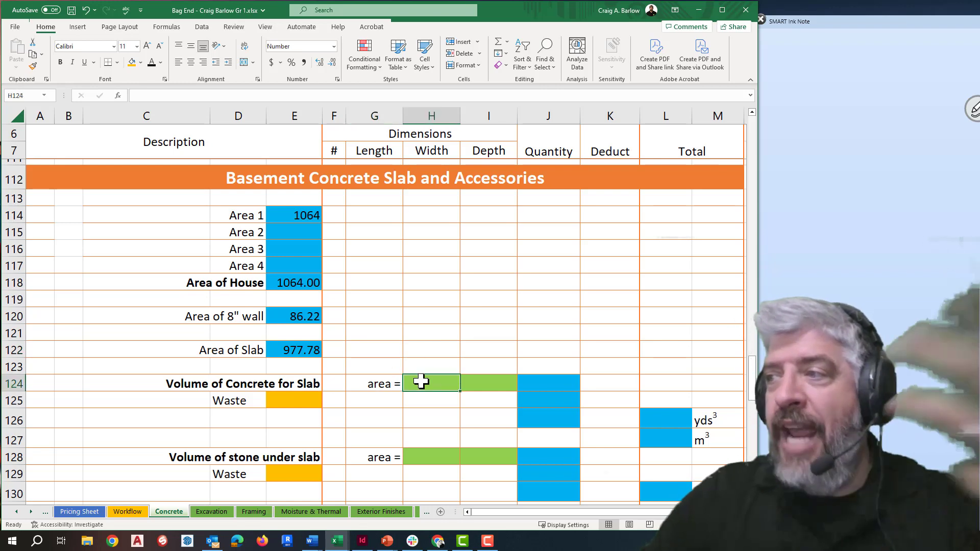
pyautogui.write('=')
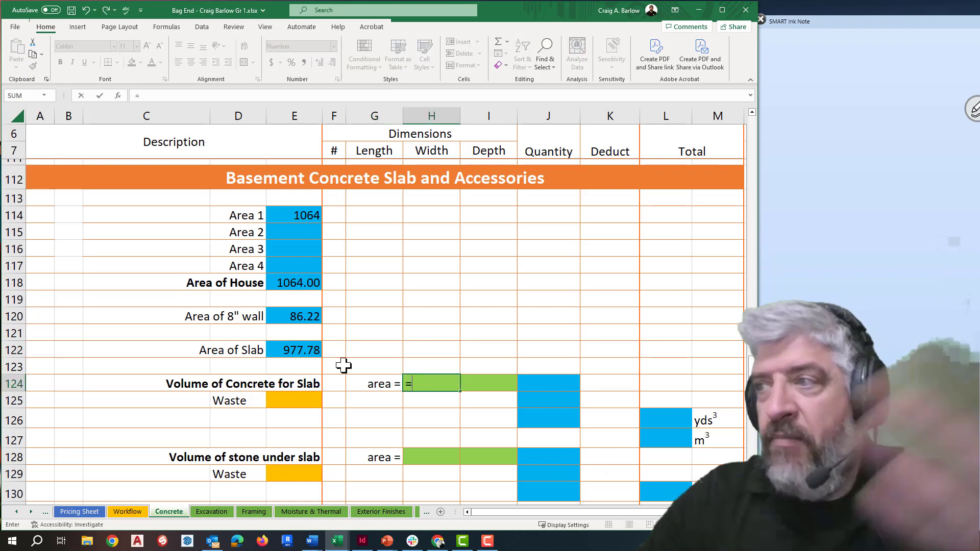
pyautogui.click(288, 349)
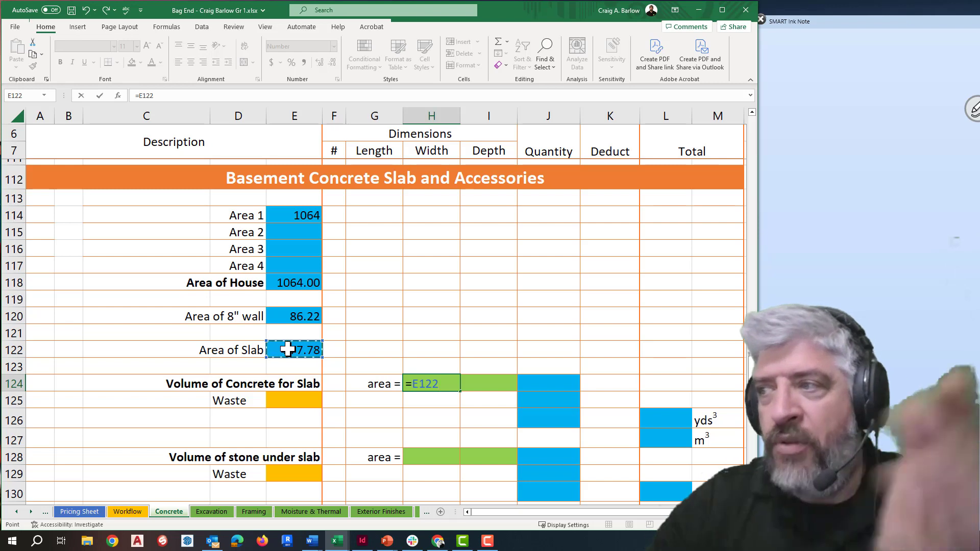
pyautogui.press('Return')
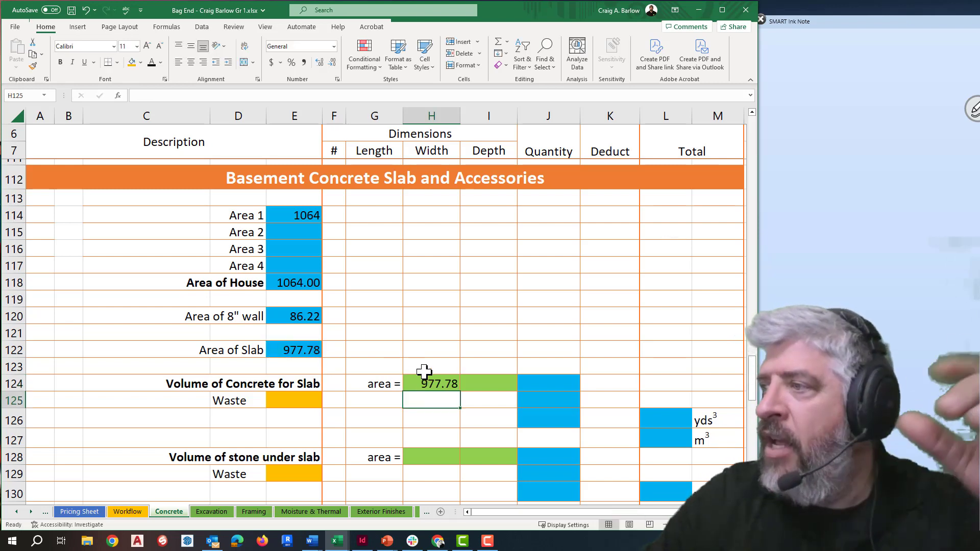
# Add a note reading "Input the slab thickness" to the concrete slab's depth cell I124
pyautogui.click(478, 383)
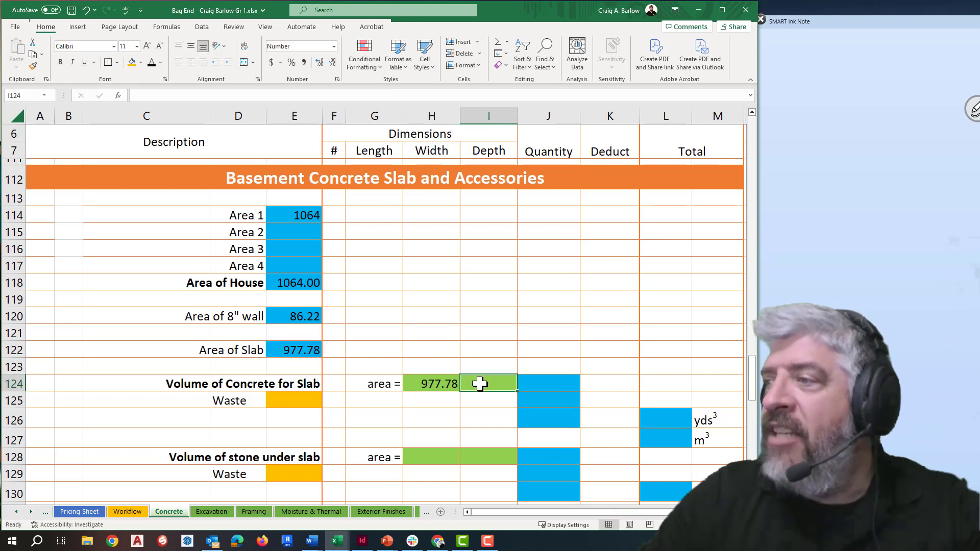
pyautogui.rightClick(483, 387)
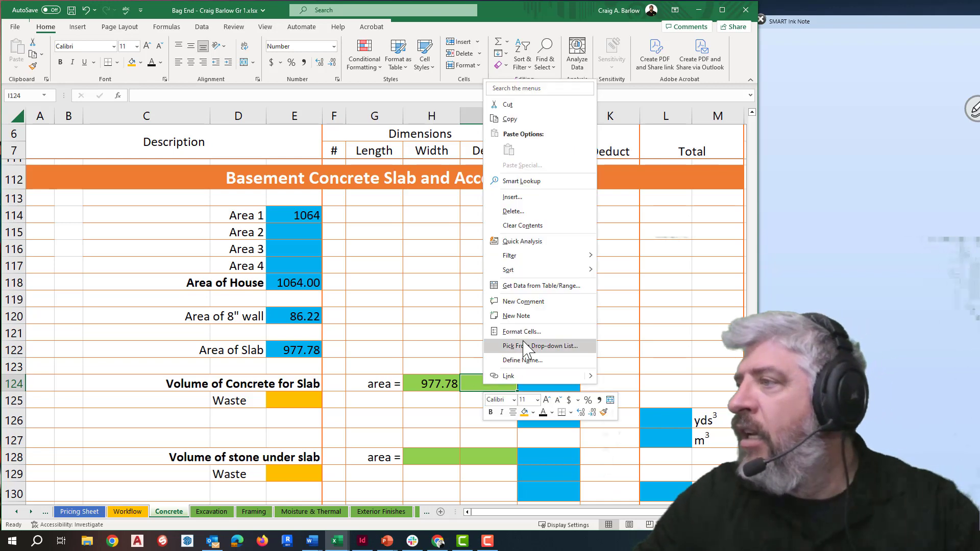
pyautogui.click(524, 317)
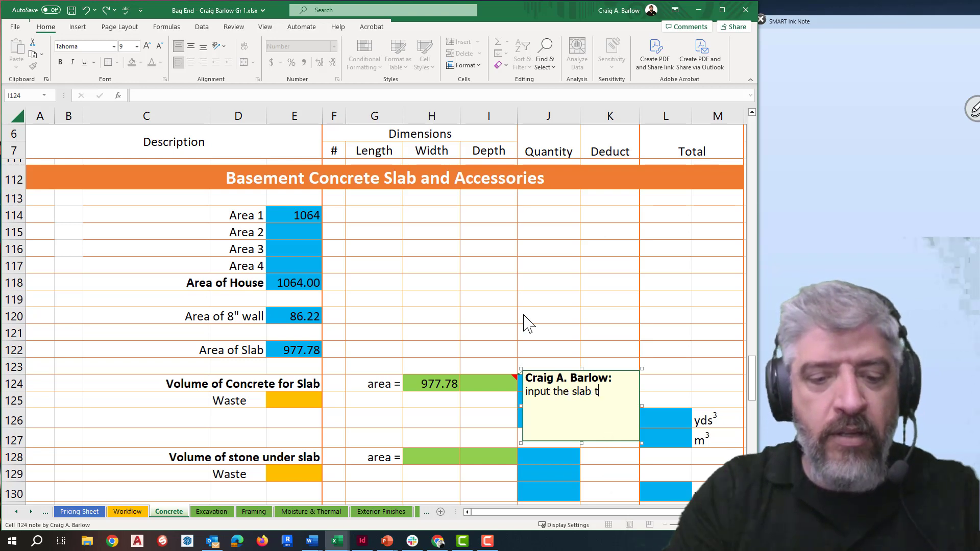
pyautogui.write('input the slab thickness')
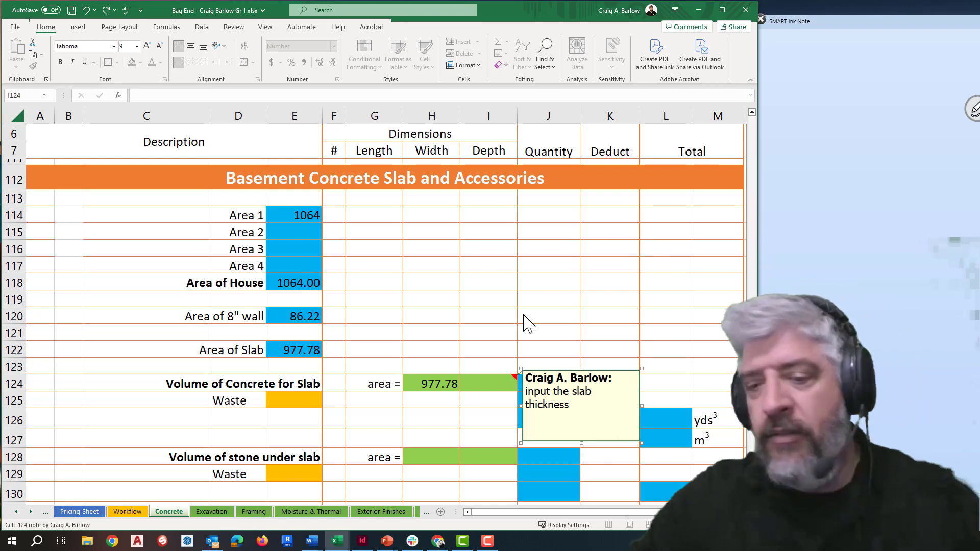
pyautogui.press('BackSpace')
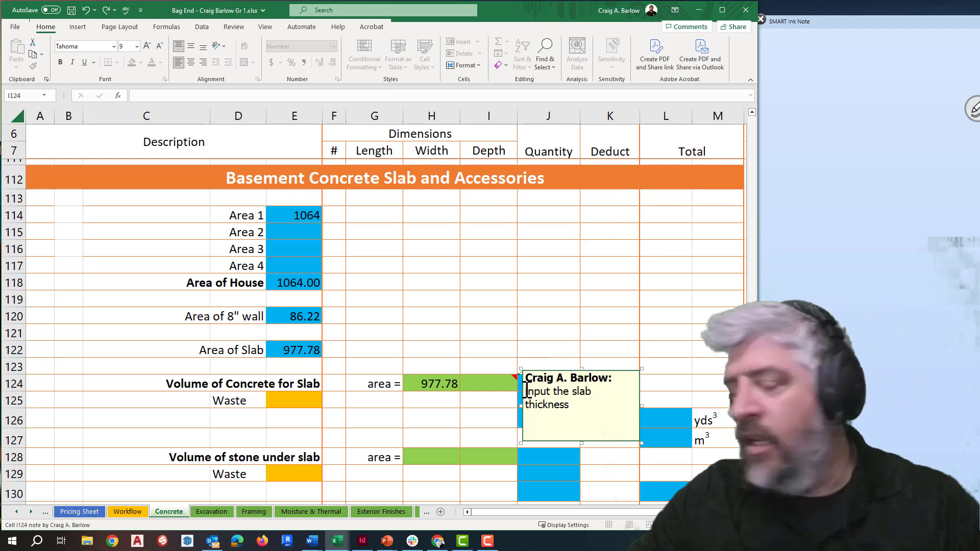
pyautogui.click(519, 355)
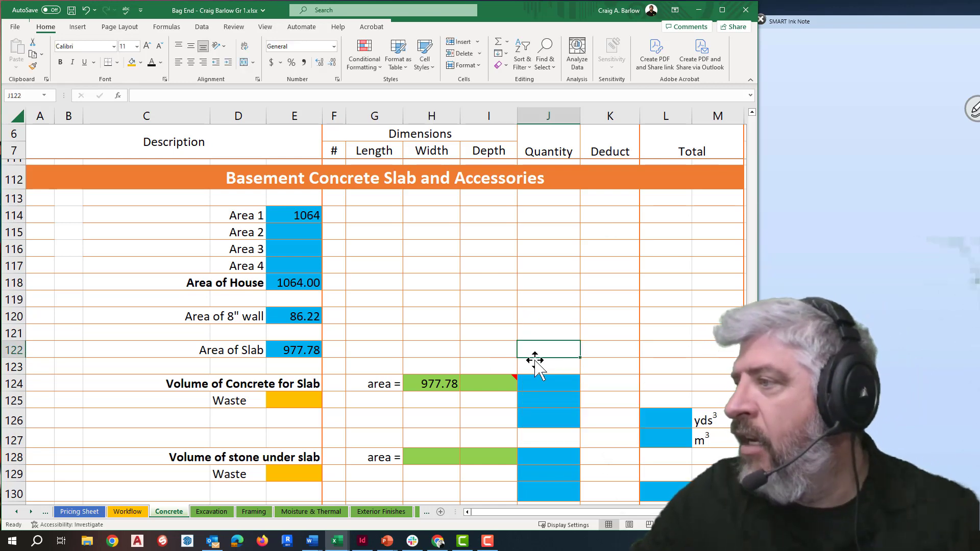
# Format the concrete slab's depth cell I124 with a red fill and white font to mark it as information from plans
pyautogui.click(495, 383)
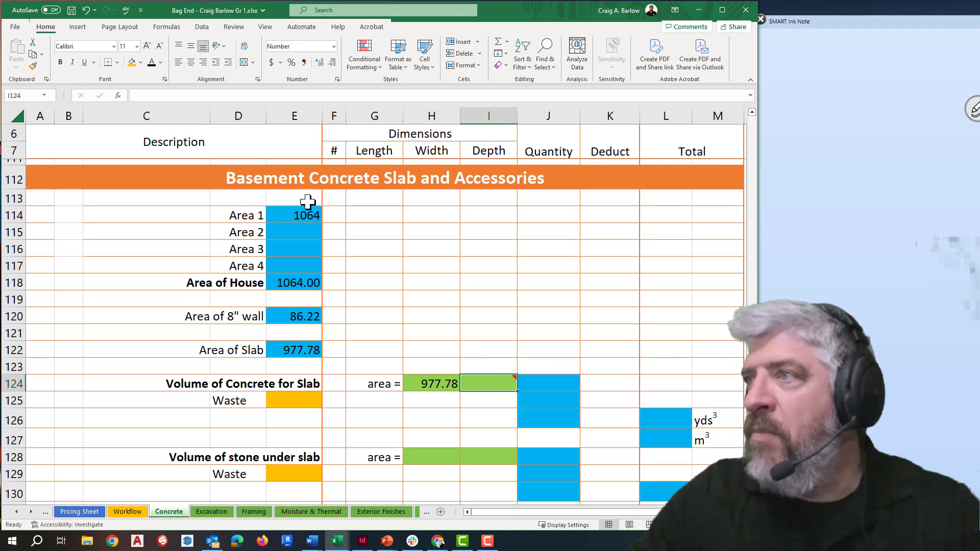
pyautogui.click(142, 63)
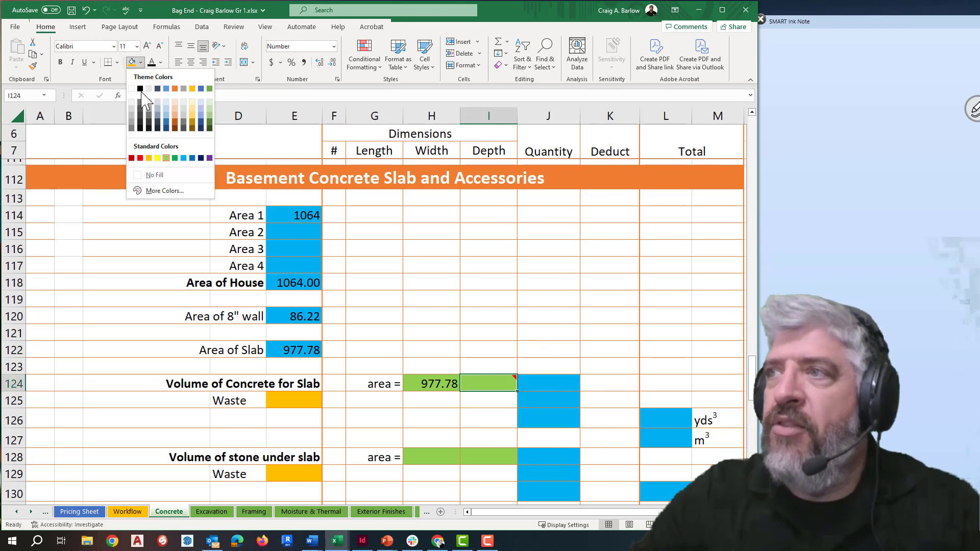
pyautogui.click(143, 156)
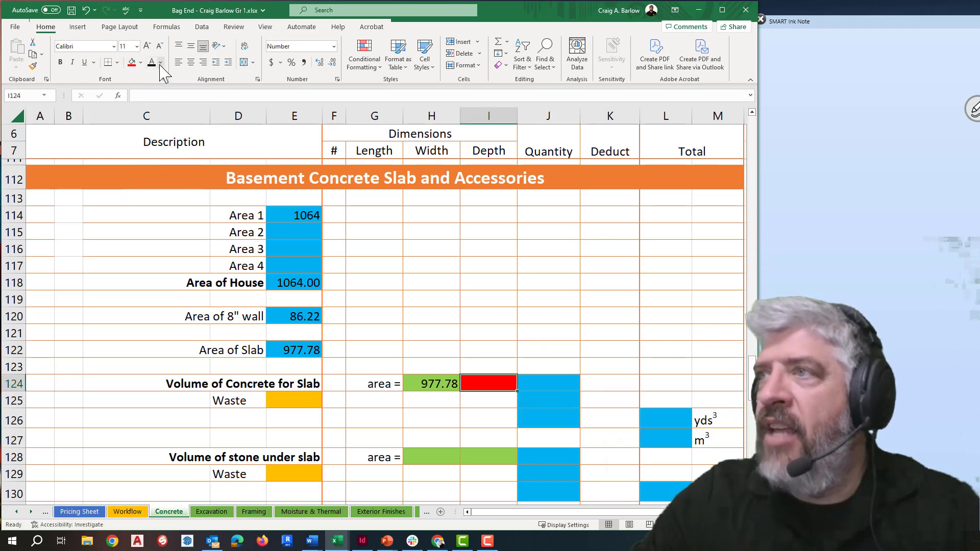
pyautogui.click(161, 64)
pyautogui.click(152, 105)
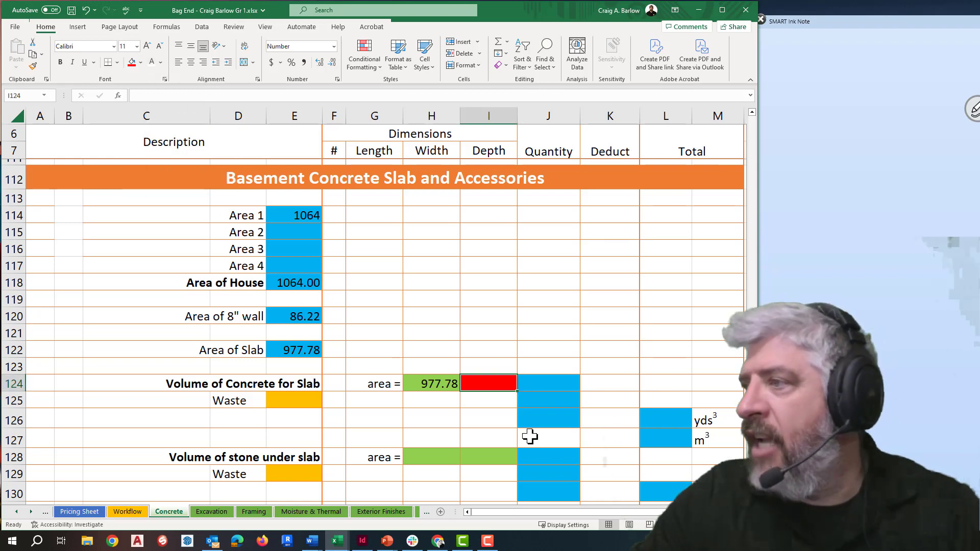
# Enter the concrete slab depth in I124 as =4/12
pyautogui.moveTo(499, 382)
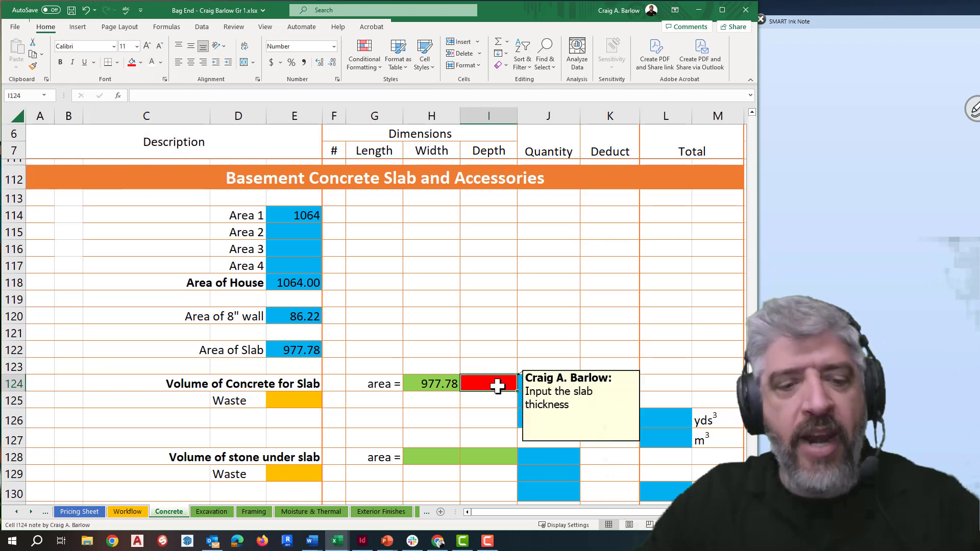
pyautogui.write('=4/12')
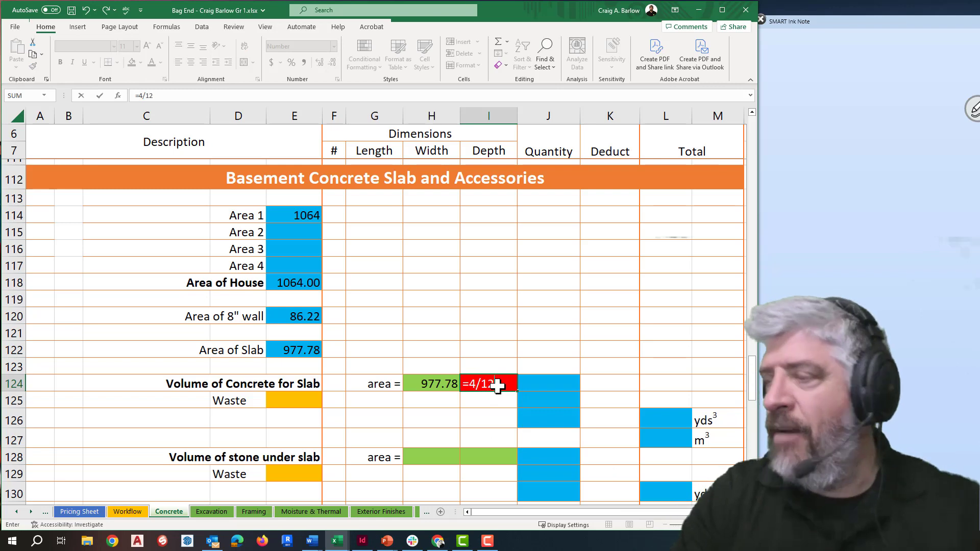
pyautogui.press('Return')
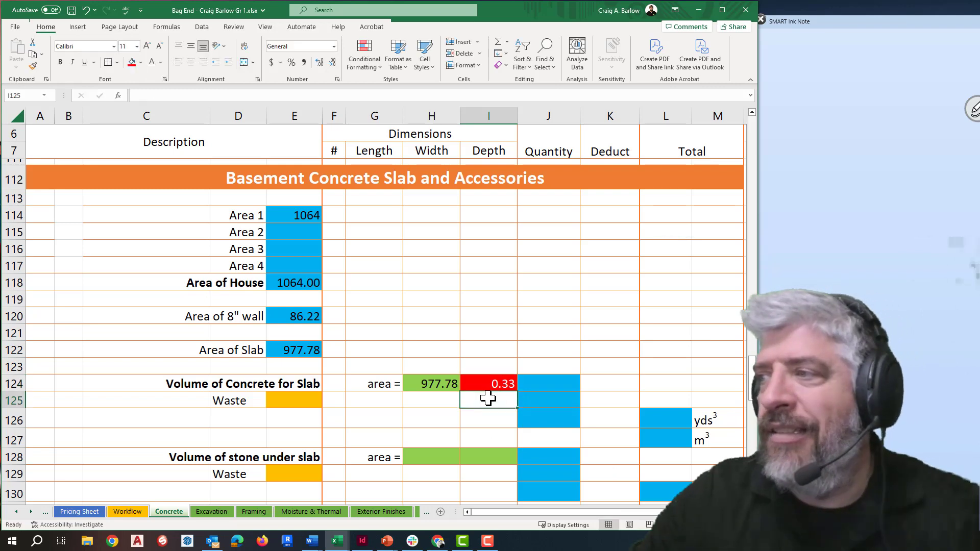
# Enter 10% as the Volume of Concrete for Slab waste in E125
pyautogui.click(486, 419)
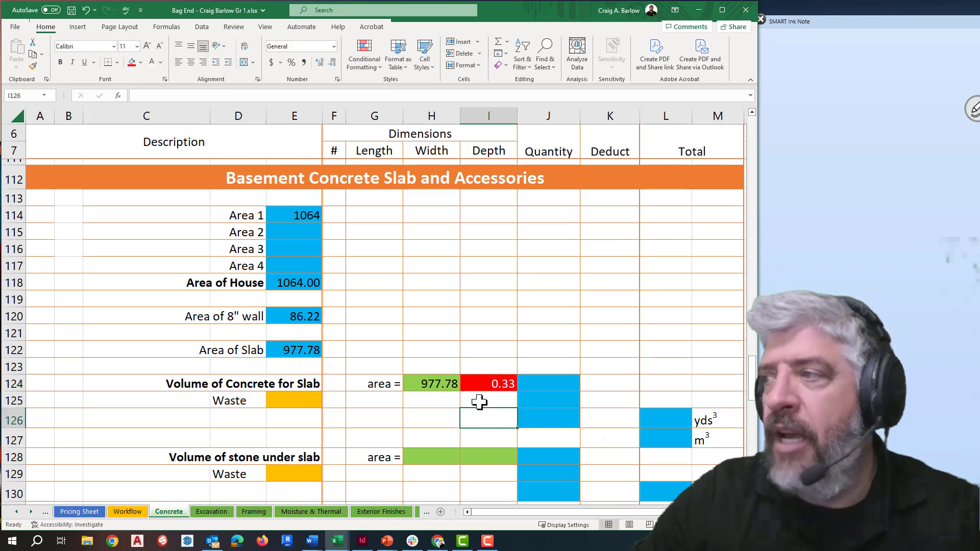
pyautogui.click(306, 401)
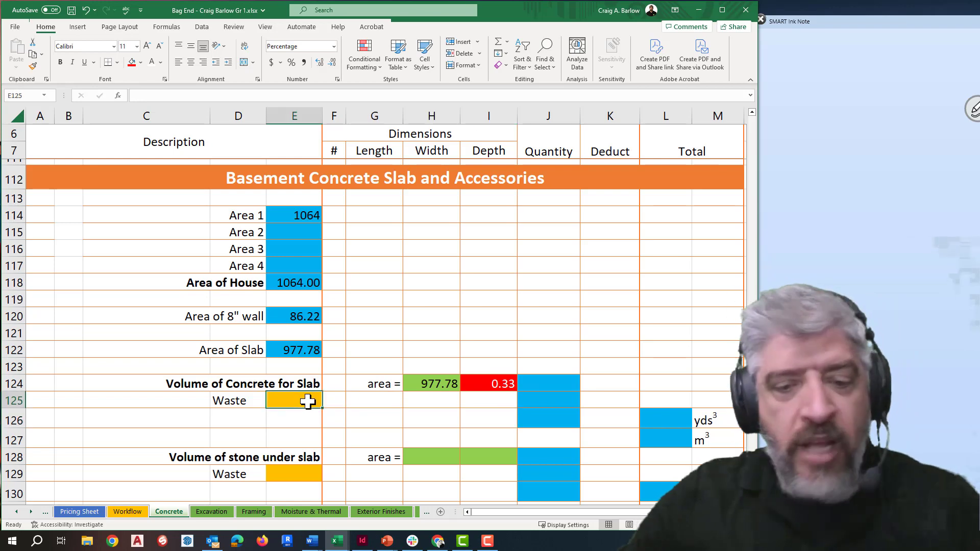
pyautogui.write('10')
pyautogui.press('Return')
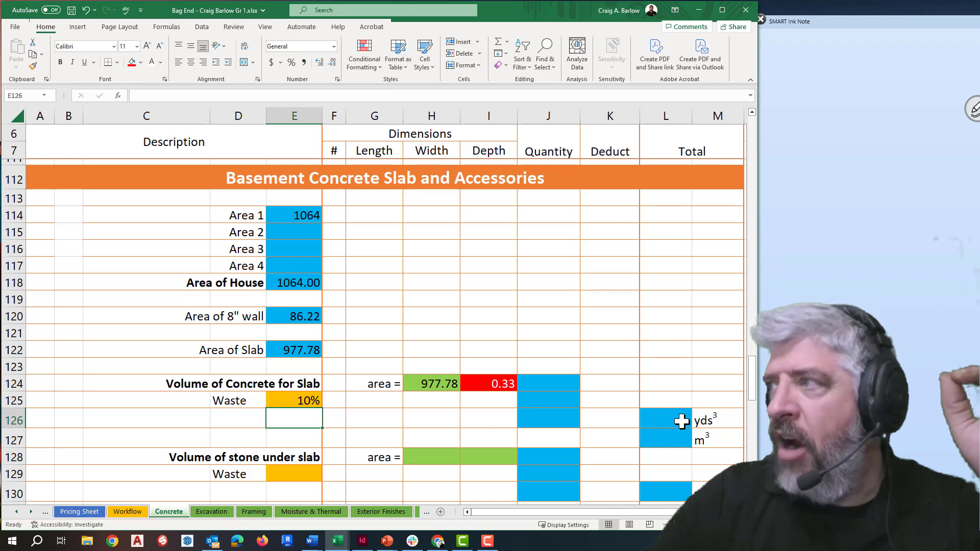
# Copy the Stone Cover quantity, waste and cubic-yard total formulas from J104:L106 into the Volume of Concrete for Slab block at J124
pyautogui.scroll(4, 682, 421)
pyautogui.moveTo(546, 306); pyautogui.dragTo(682, 346)
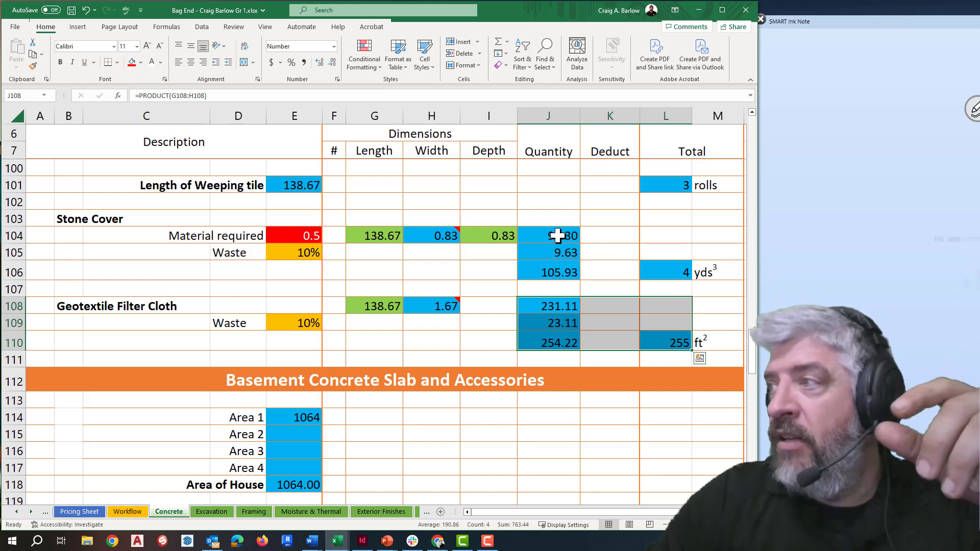
pyautogui.moveTo(560, 236); pyautogui.dragTo(657, 273)
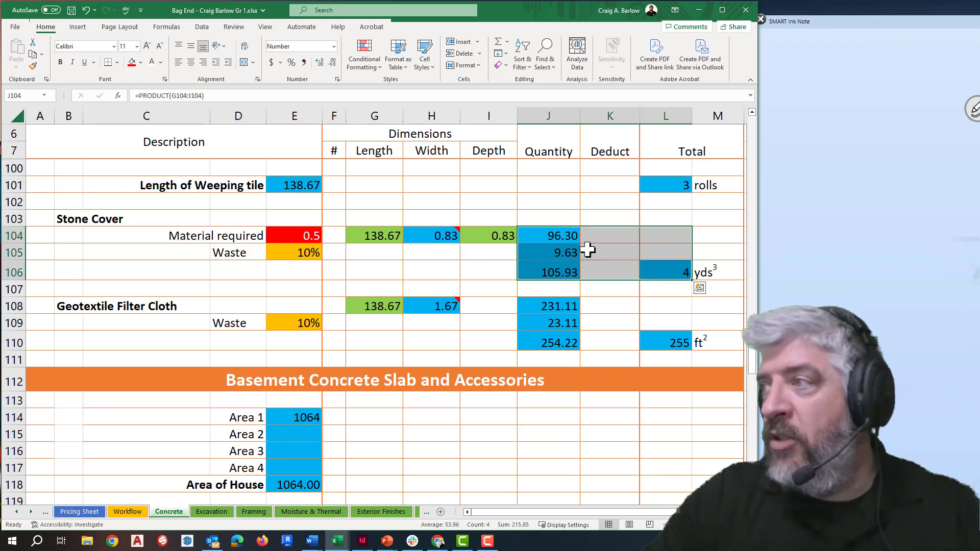
pyautogui.hotkey('ctrl', 'c')
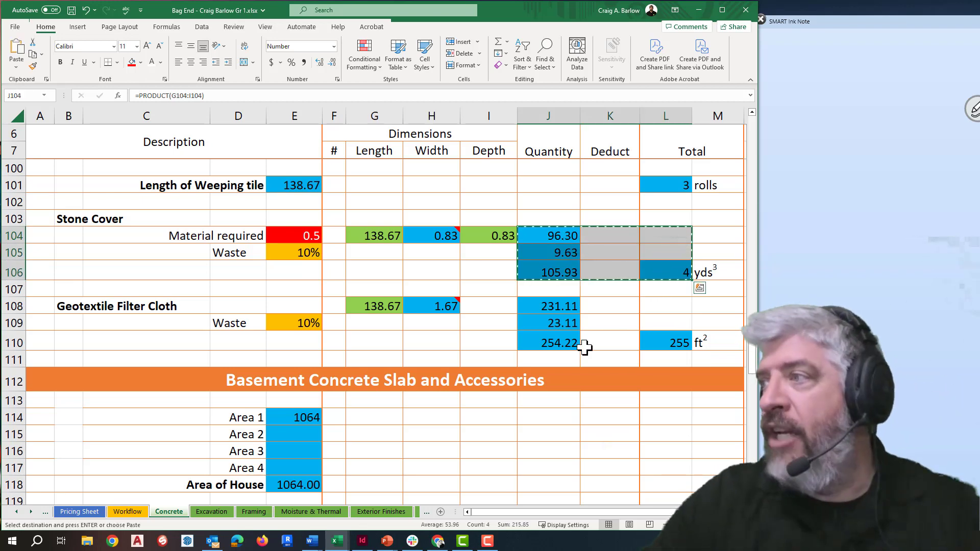
pyautogui.scroll(-4, 583, 352)
pyautogui.scroll(-2, 584, 356)
pyautogui.click(556, 280)
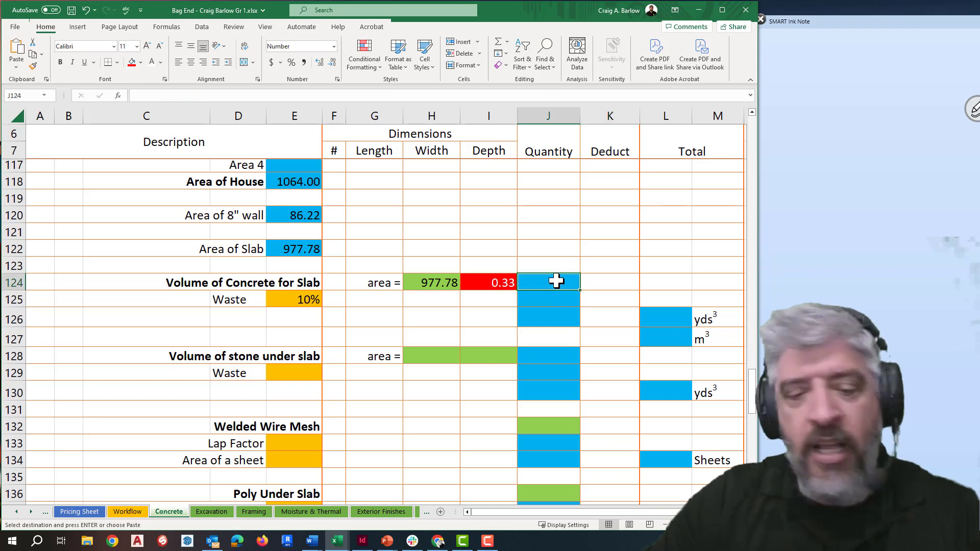
pyautogui.hotkey('ctrl', 'v')
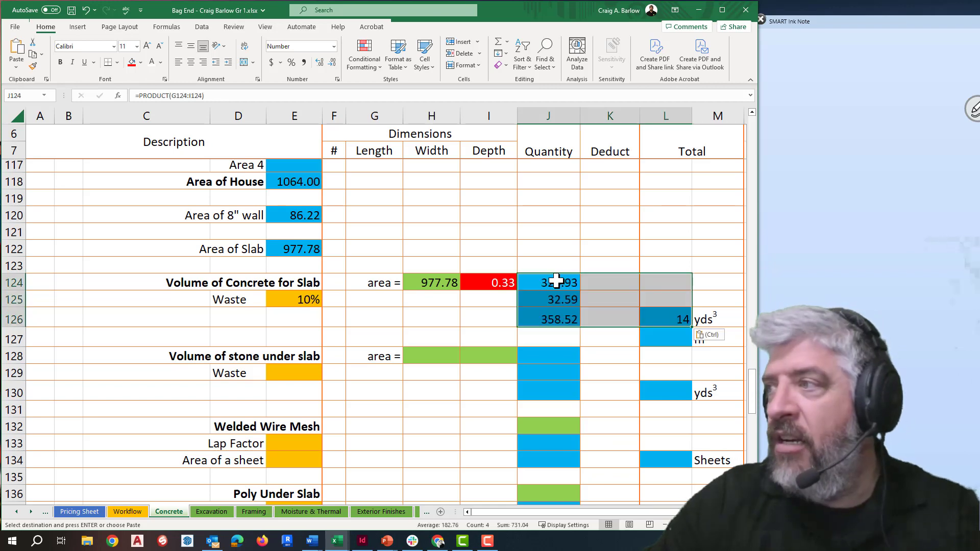
pyautogui.click(600, 339)
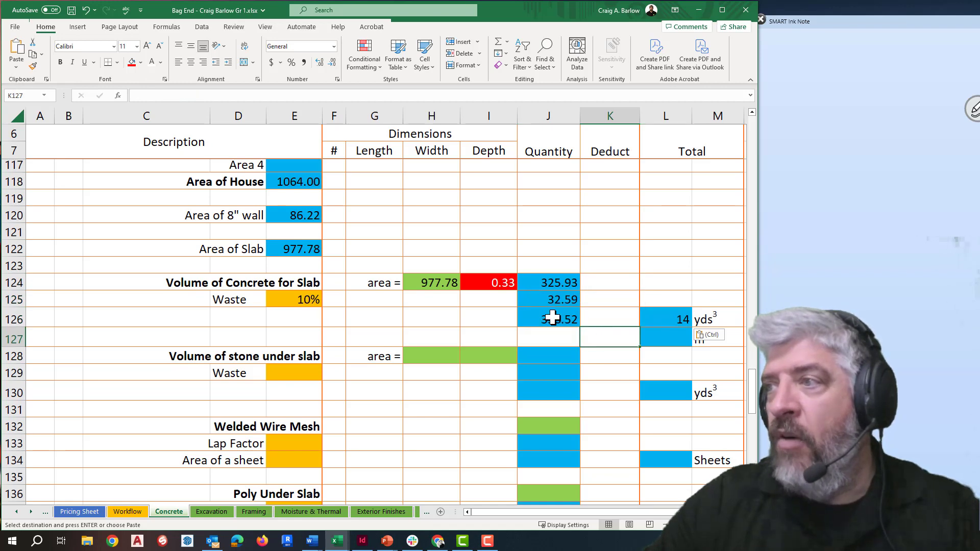
# Change the concrete slab's quantity formula in J124 to =PRODUCT(H124:I124), excluding the area label cell
pyautogui.doubleClick(547, 281)
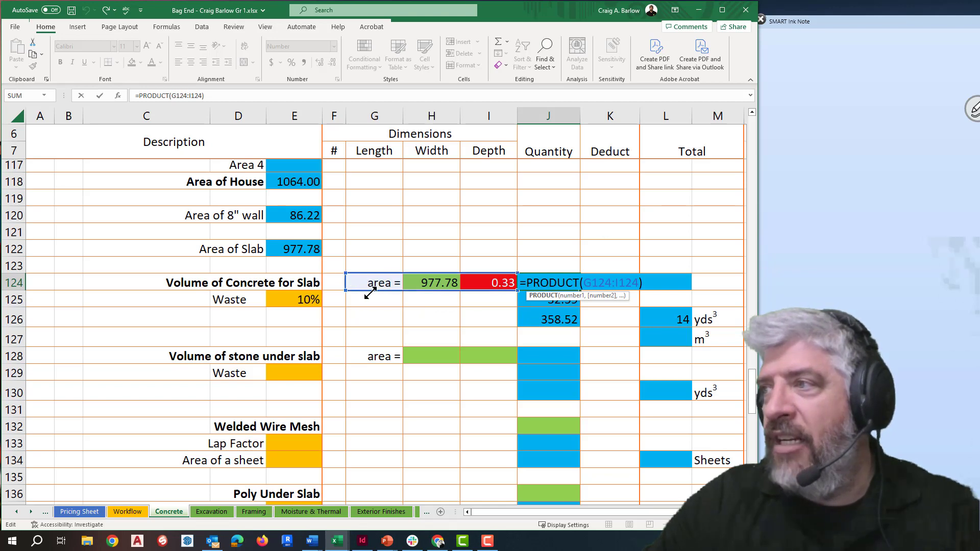
pyautogui.moveTo(370, 293); pyautogui.dragTo(406, 290)
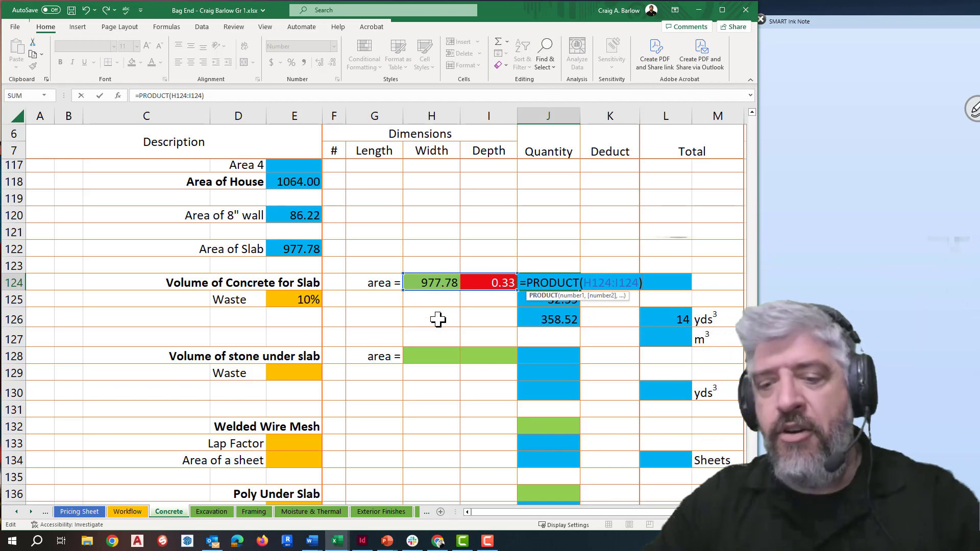
pyautogui.hotkey('ctrl', 'Return')
pyautogui.press('Up')
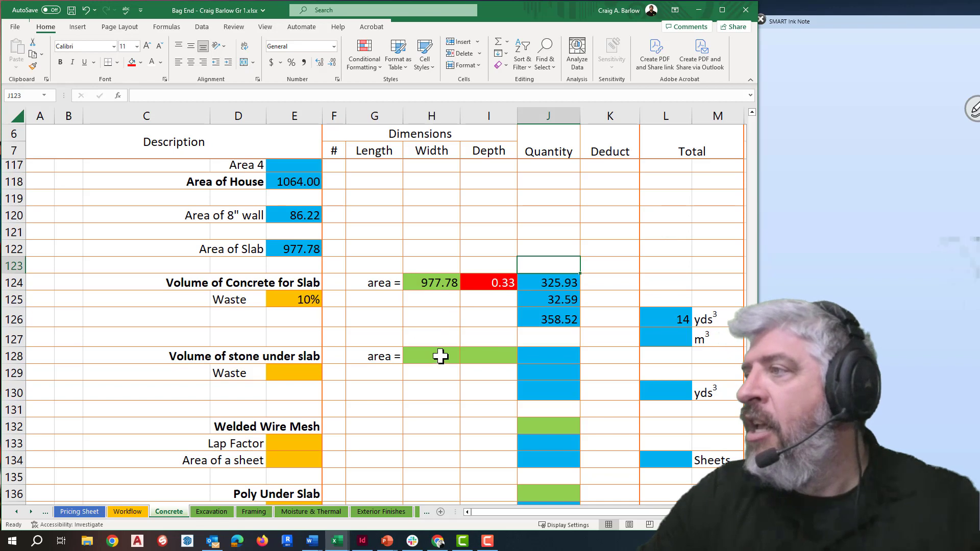
pyautogui.click(545, 285)
pyautogui.doubleClick(546, 282)
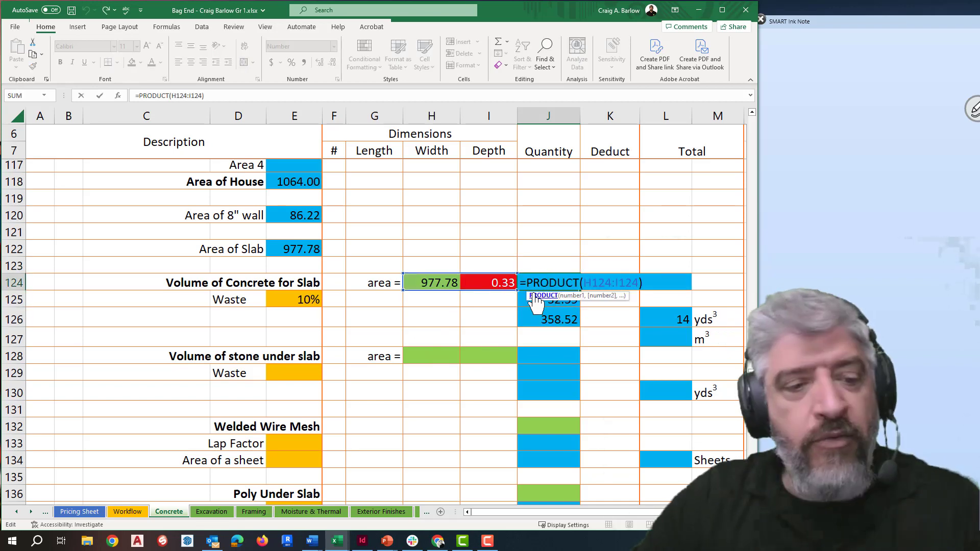
pyautogui.press('Escape')
pyautogui.click(489, 319)
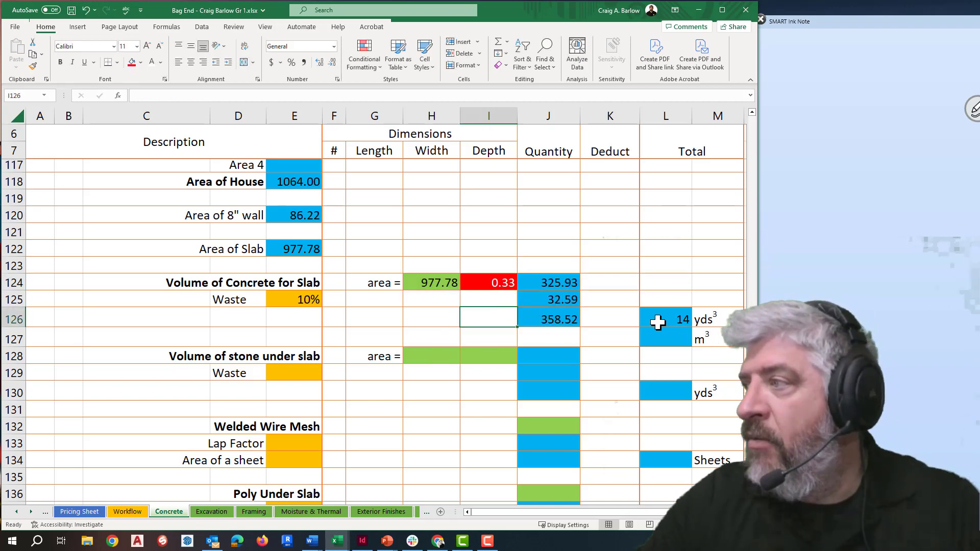
pyautogui.click(671, 336)
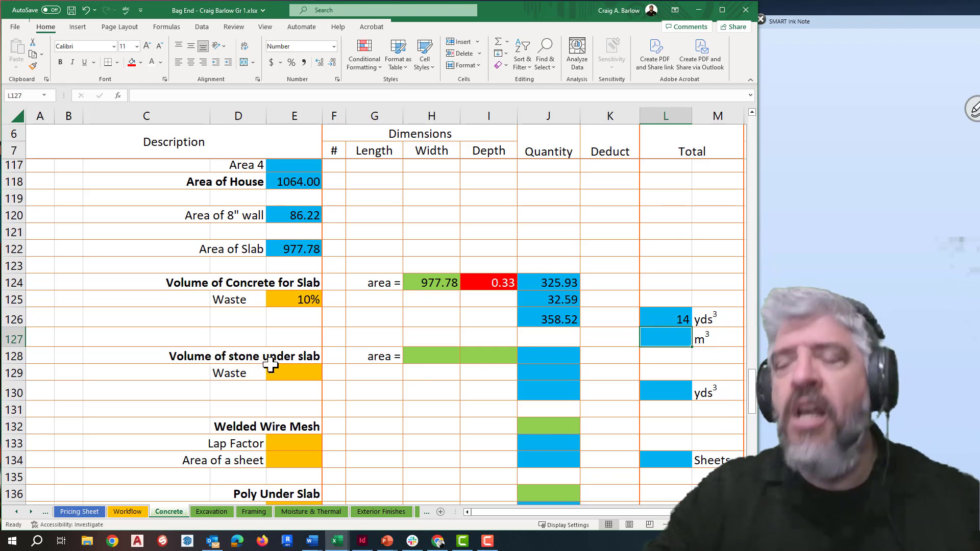
# Link the Volume of stone under slab area in H128 to the Area of Slab with =E122
pyautogui.click(423, 360)
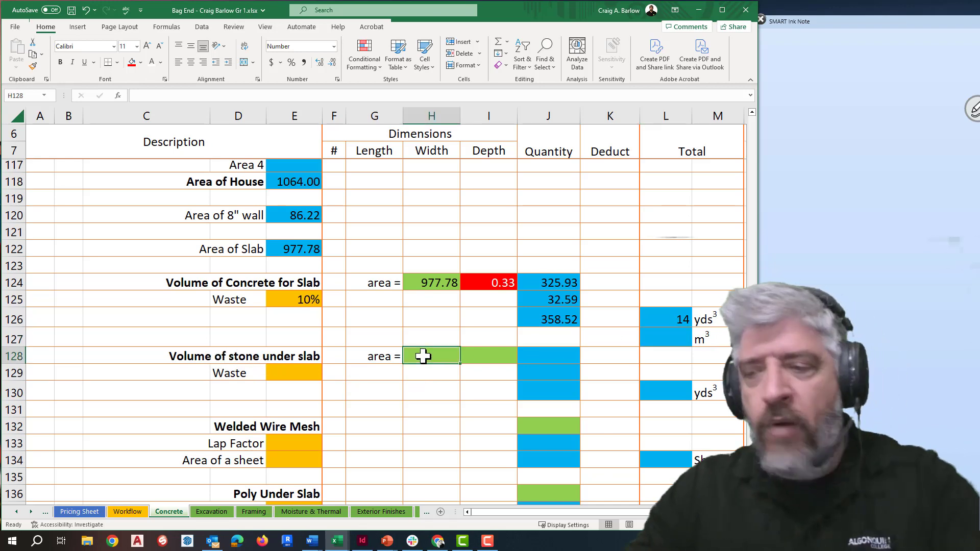
pyautogui.write('=')
pyautogui.click(297, 249)
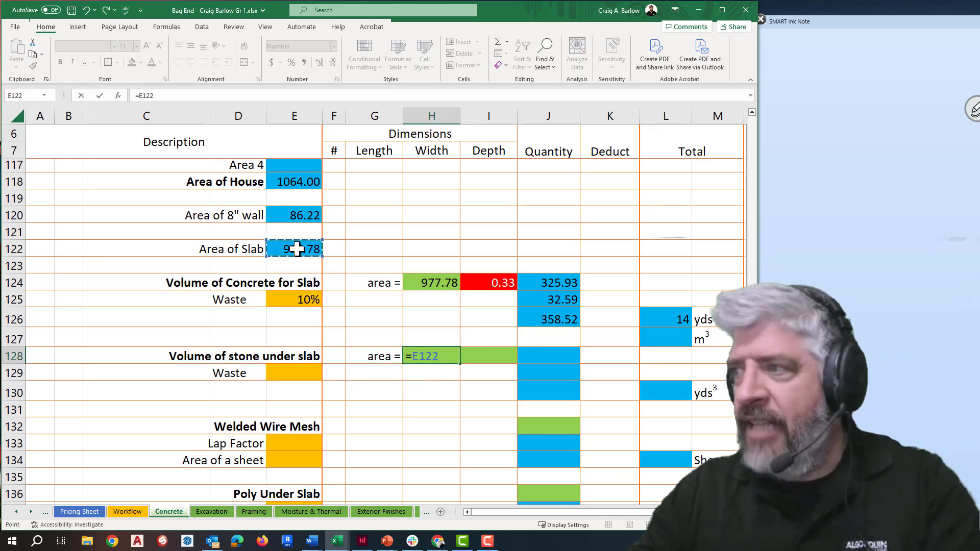
pyautogui.press('Return')
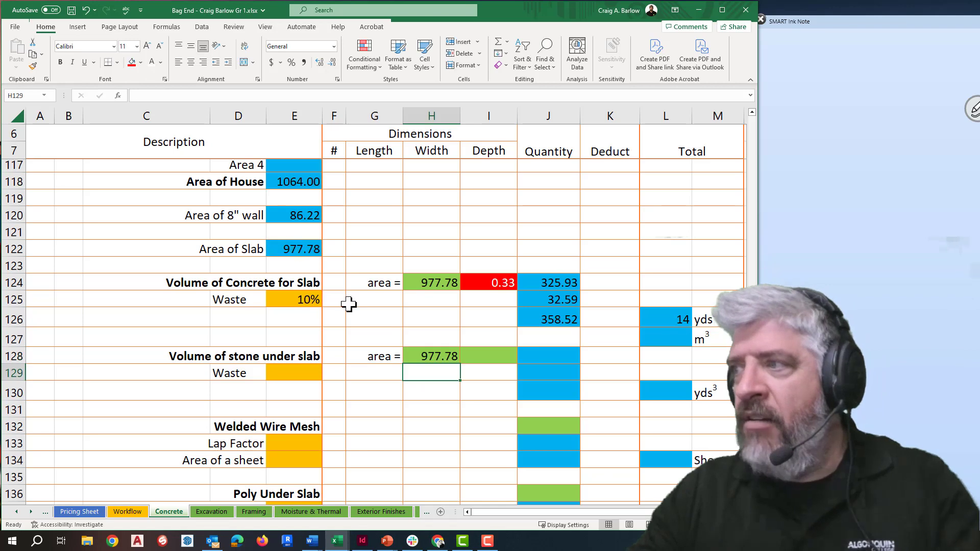
# Link the stone depth in I128 to the Strip Footing Height of the 8" wall specifications in E51
pyautogui.click(480, 353)
pyautogui.write('=')
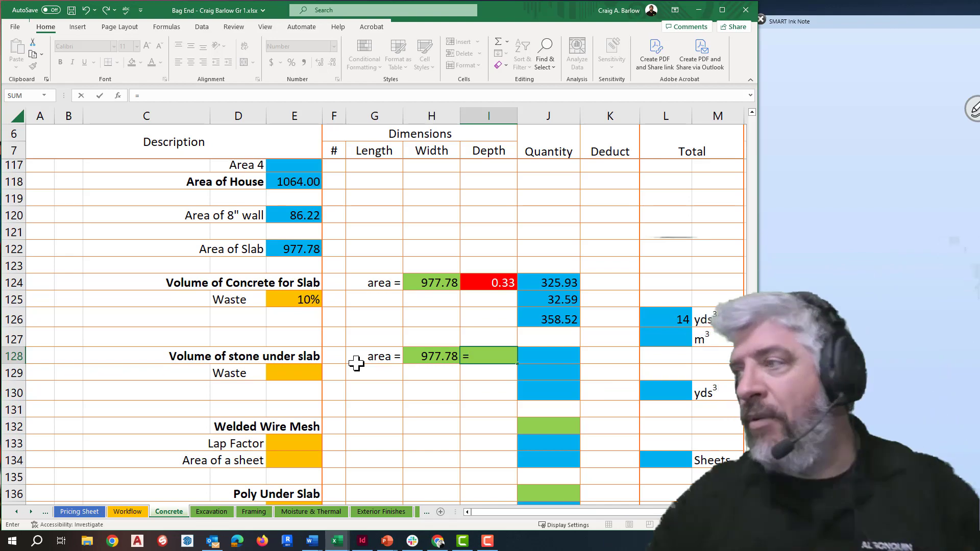
pyautogui.scroll(16, 334, 286)
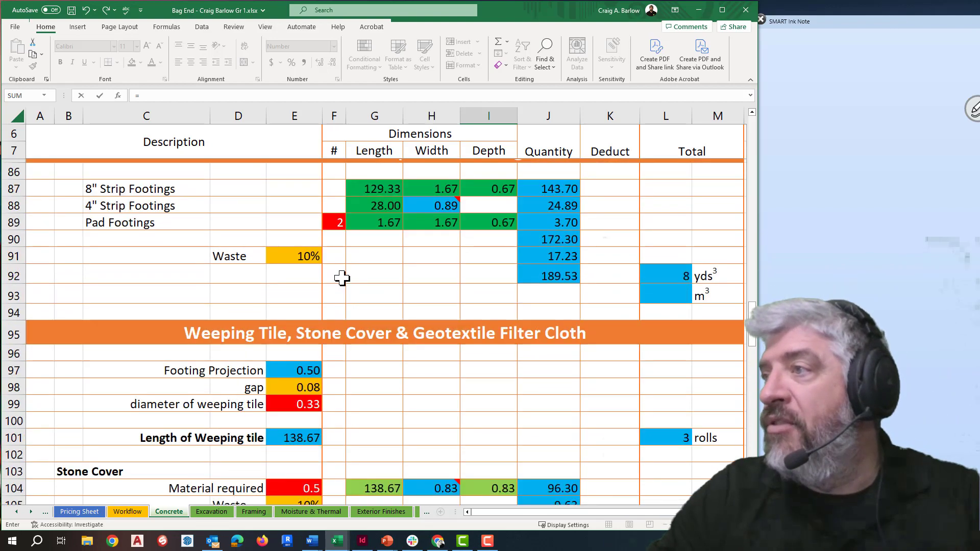
pyautogui.scroll(9, 339, 277)
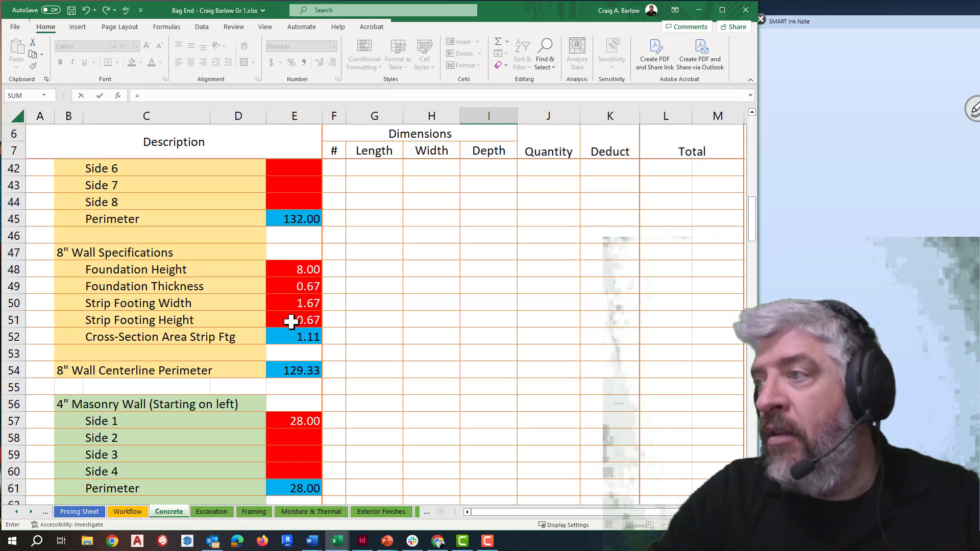
pyautogui.click(290, 319)
pyautogui.press('Return')
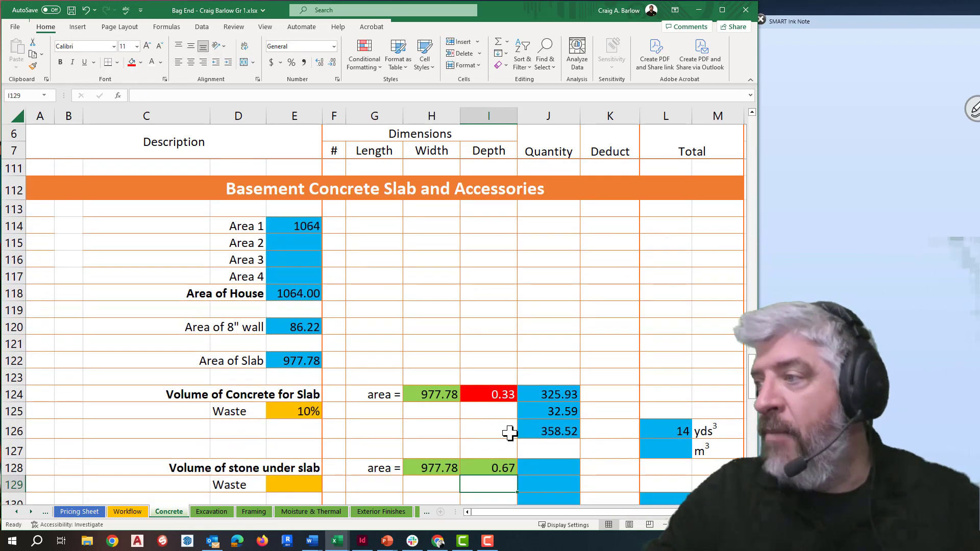
# Enter 10% as the Volume of stone under slab waste in E129
pyautogui.scroll(-2, 509, 431)
pyautogui.click(291, 383)
pyautogui.write('1')
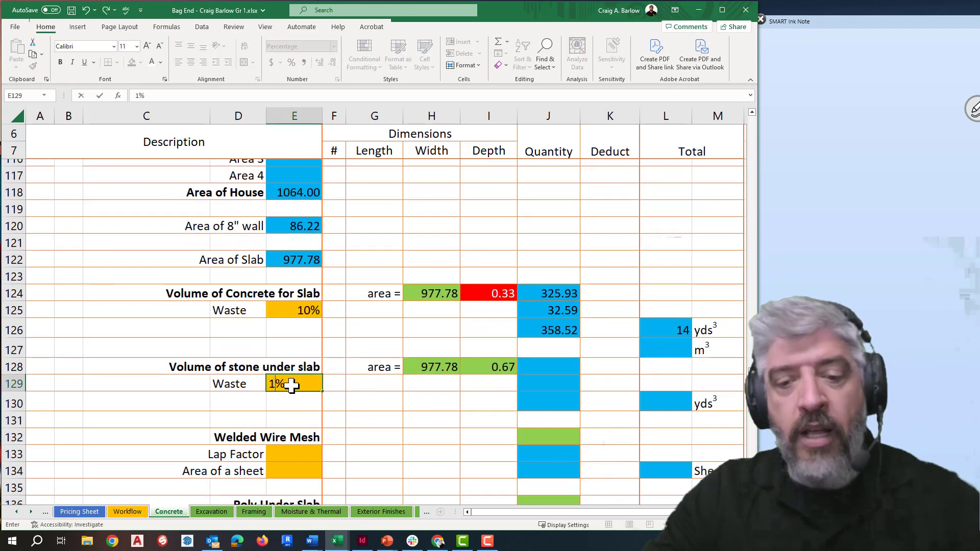
pyautogui.write('0')
pyautogui.press('Return')
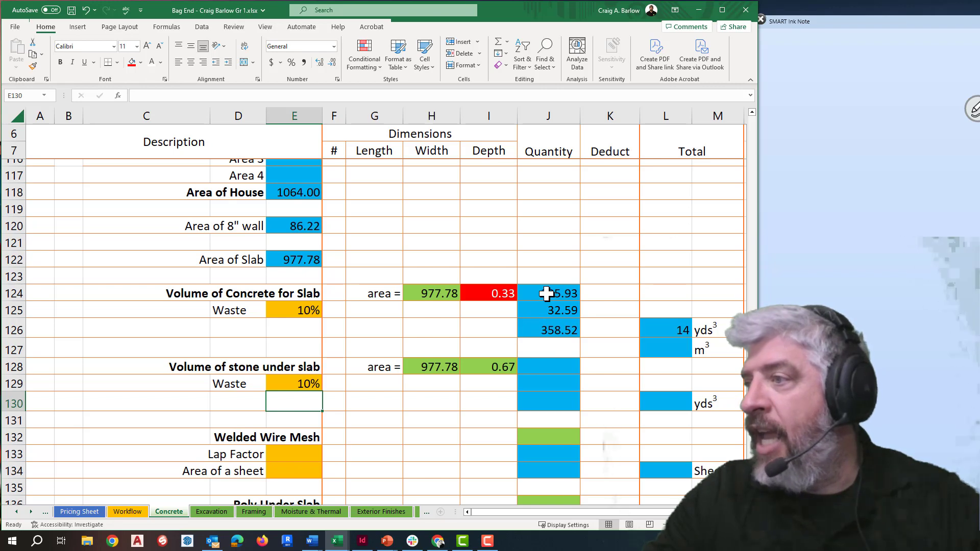
# Copy the concrete slab's quantity, waste and total formulas from J124:L126 into the stone under slab block at J128
pyautogui.moveTo(546, 299); pyautogui.dragTo(658, 331)
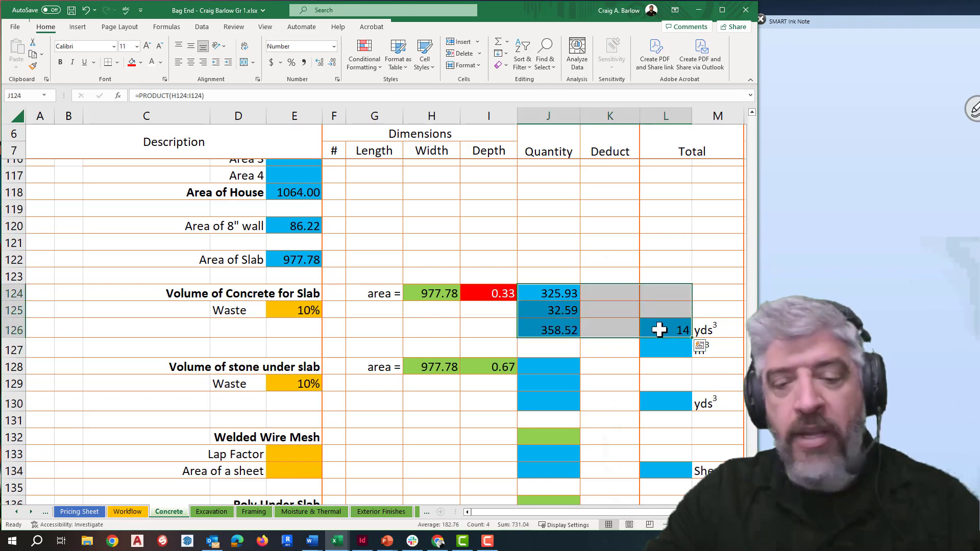
pyautogui.hotkey('ctrl', 'c')
pyautogui.click(558, 367)
pyautogui.hotkey('ctrl', 'v')
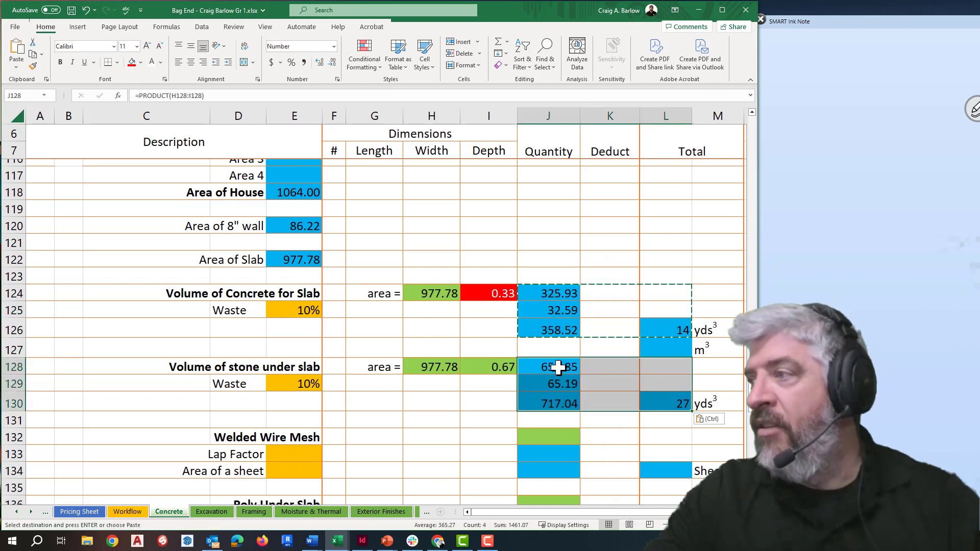
pyautogui.click(479, 397)
# Check the cell references of the copied stone formulas in J128, J129, J130 and L130
pyautogui.doubleClick(536, 364)
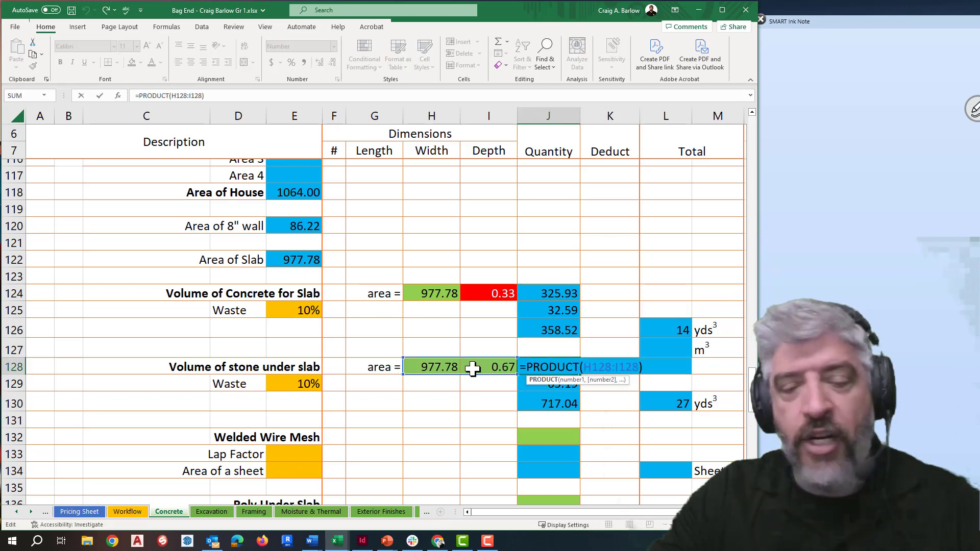
pyautogui.press('Escape')
pyautogui.doubleClick(531, 385)
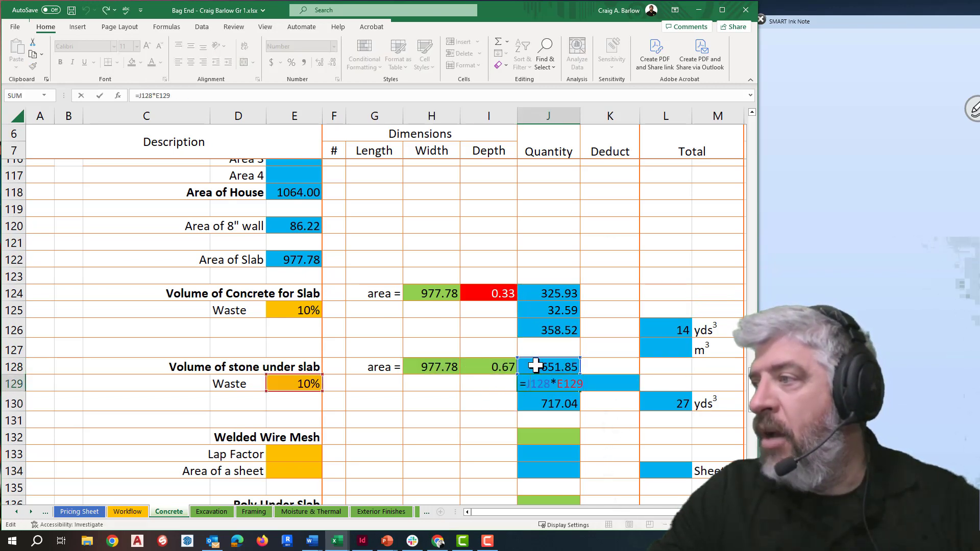
pyautogui.press('Escape')
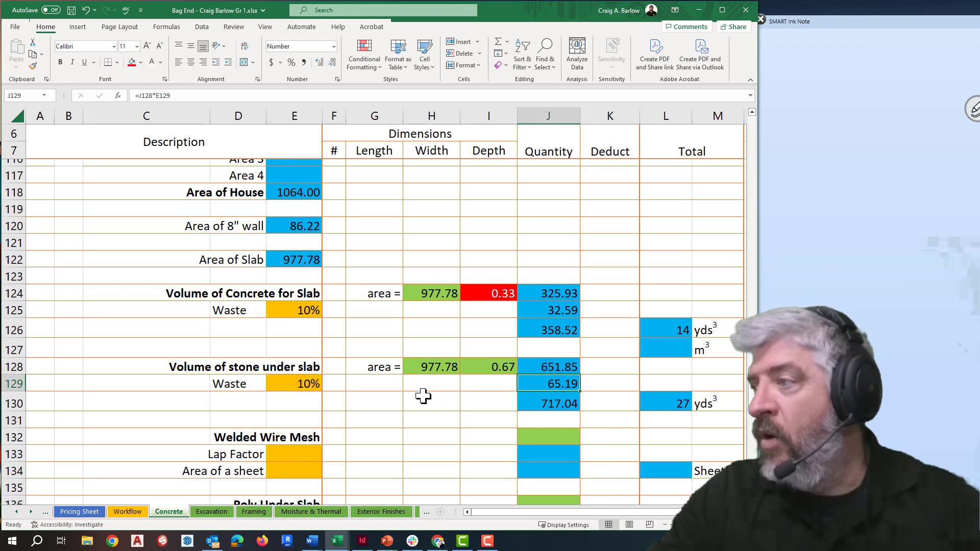
pyautogui.doubleClick(558, 403)
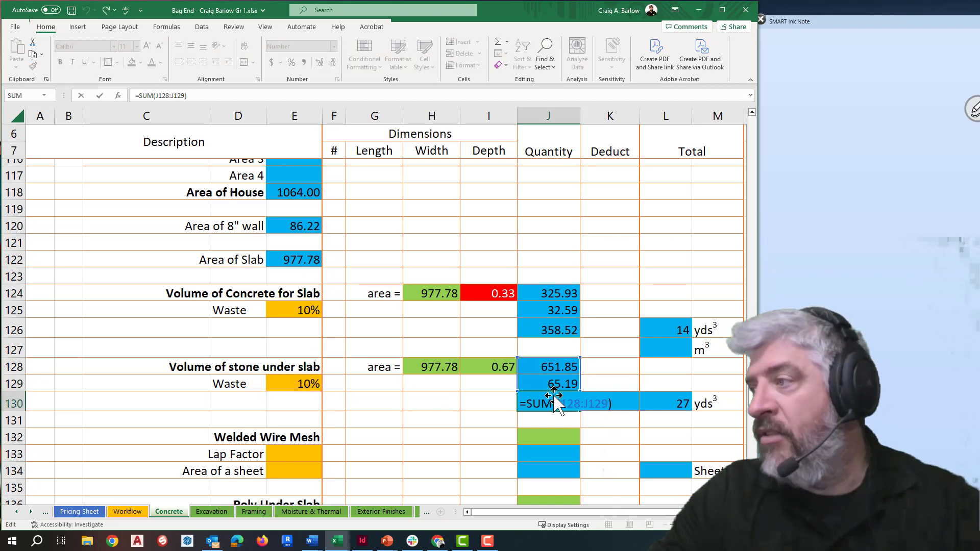
pyautogui.press('Escape')
pyautogui.doubleClick(662, 403)
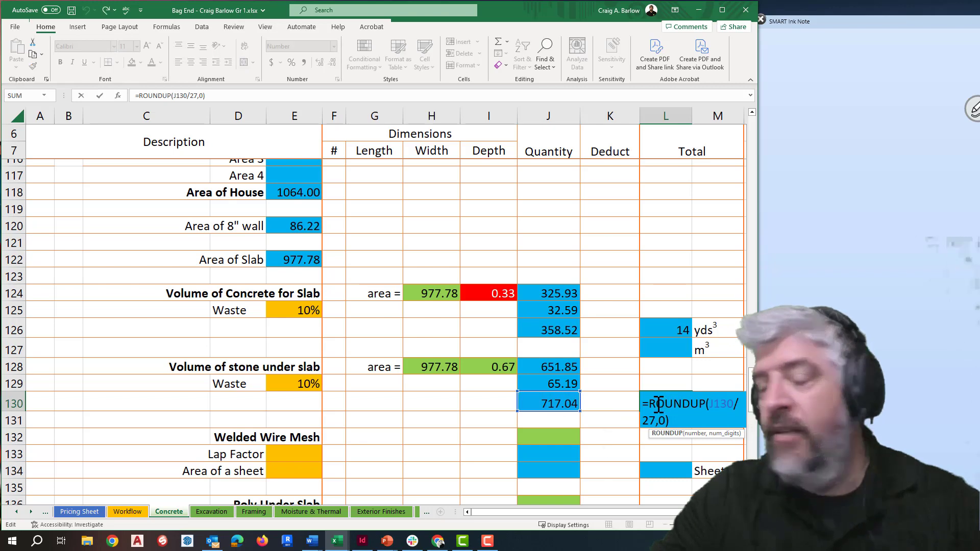
pyautogui.press('Escape')
pyautogui.click(419, 421)
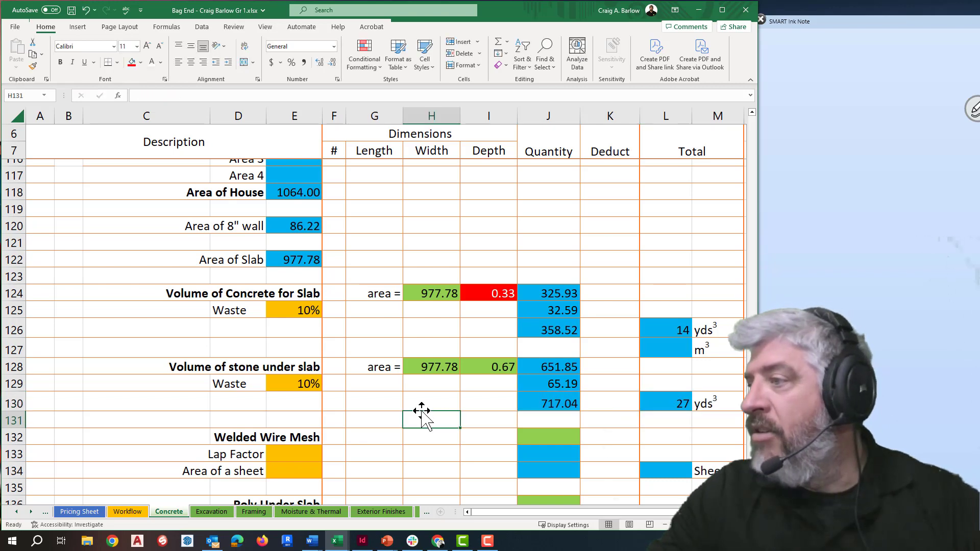
# Link the Welded Wire Mesh quantity in J132 to the Area of Slab with =E122
pyautogui.scroll(-2, 421, 412)
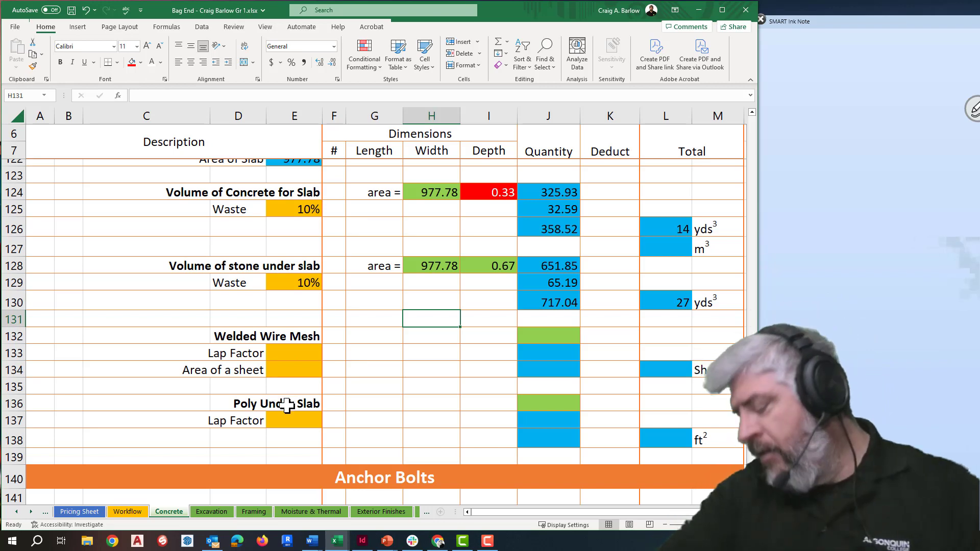
pyautogui.click(531, 336)
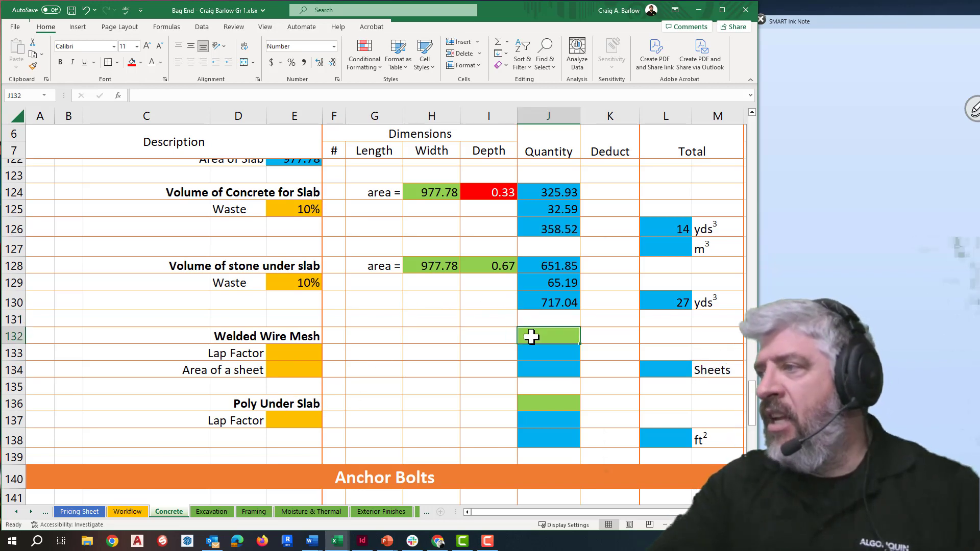
pyautogui.write('=')
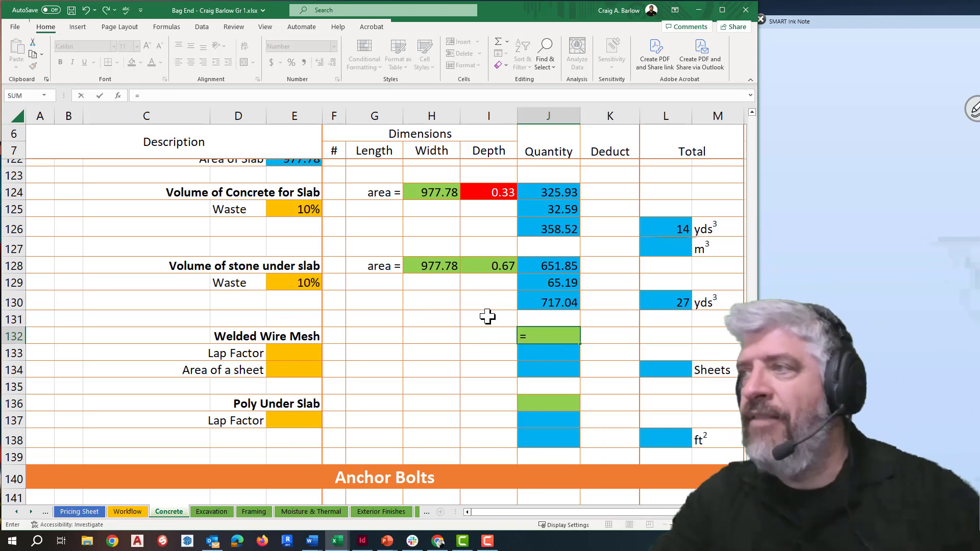
pyautogui.scroll(1, 357, 240)
pyautogui.click(301, 211)
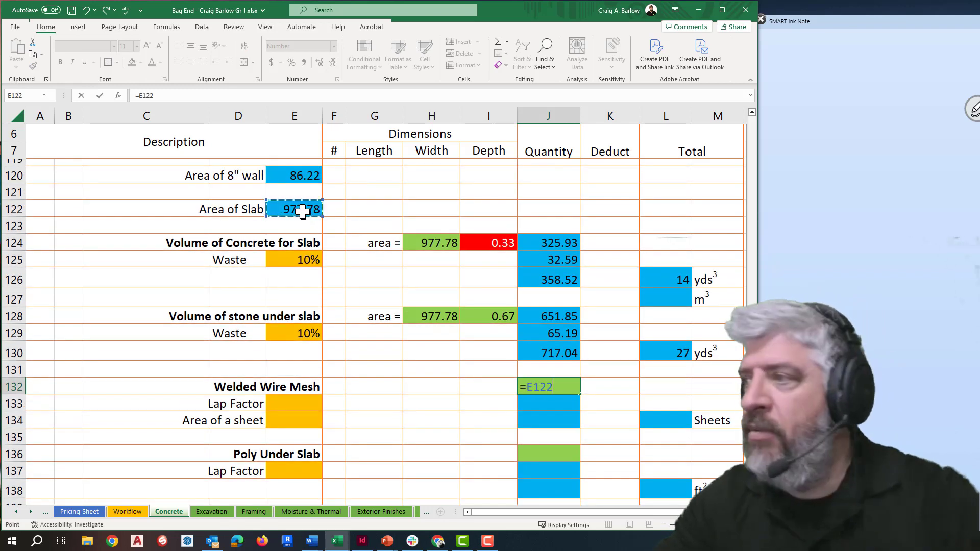
pyautogui.press('Return')
# Link the Poly Under Slab quantity in J136 to the Area of Slab in E122
pyautogui.click(530, 451)
pyautogui.write('=')
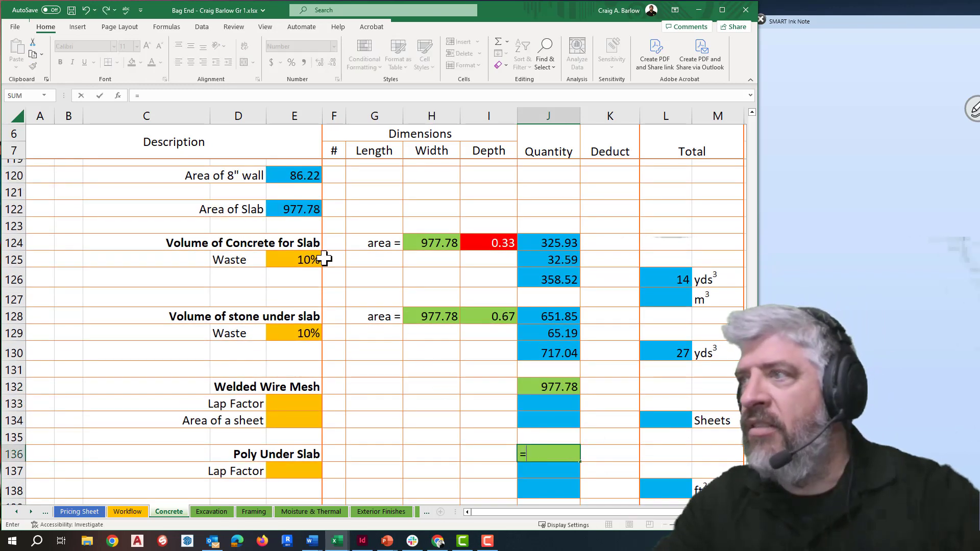
pyautogui.click(298, 210)
pyautogui.press('Return')
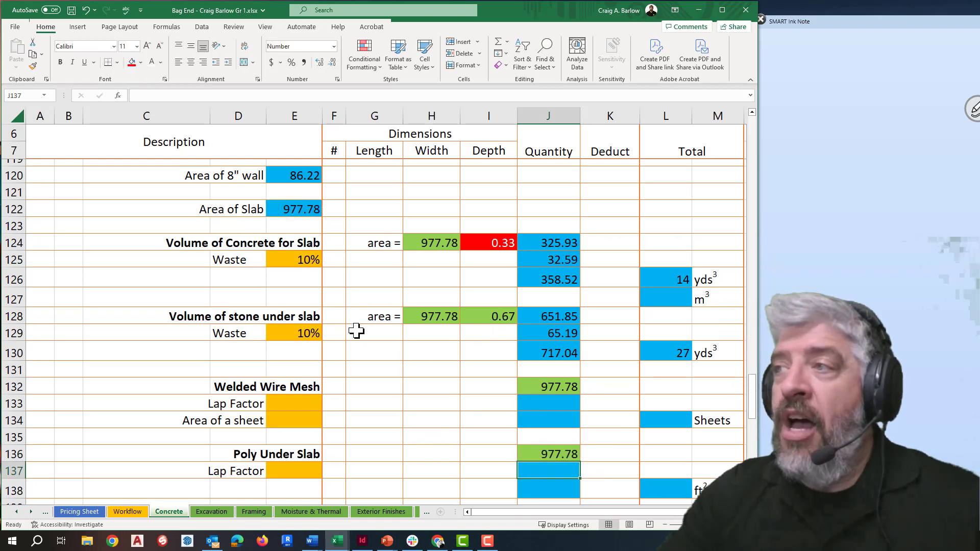
# Review the house area cells E114:E116 and the concrete slab's depth formula in I124
pyautogui.scroll(2, 368, 338)
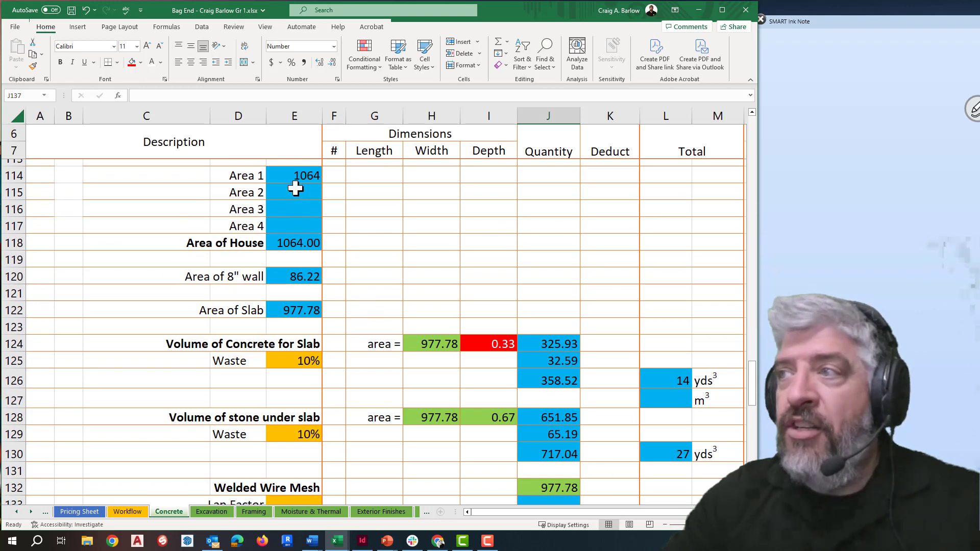
pyautogui.moveTo(300, 176); pyautogui.dragTo(300, 210)
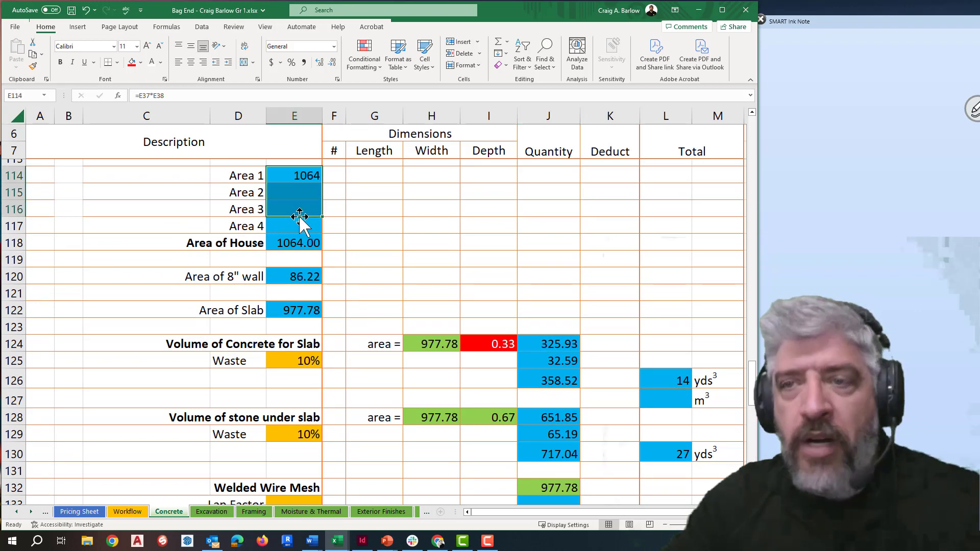
pyautogui.click(369, 243)
pyautogui.scroll(-2, 367, 298)
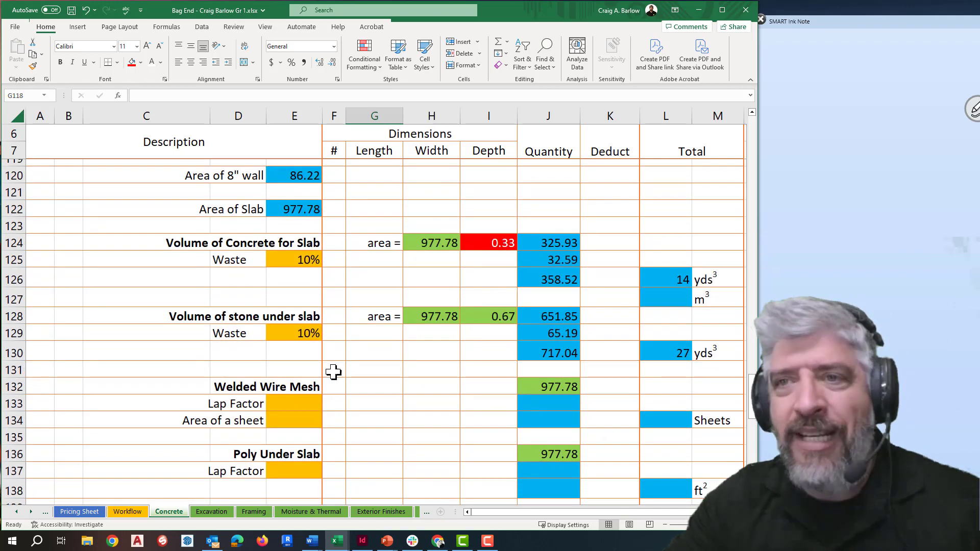
pyautogui.click(493, 245)
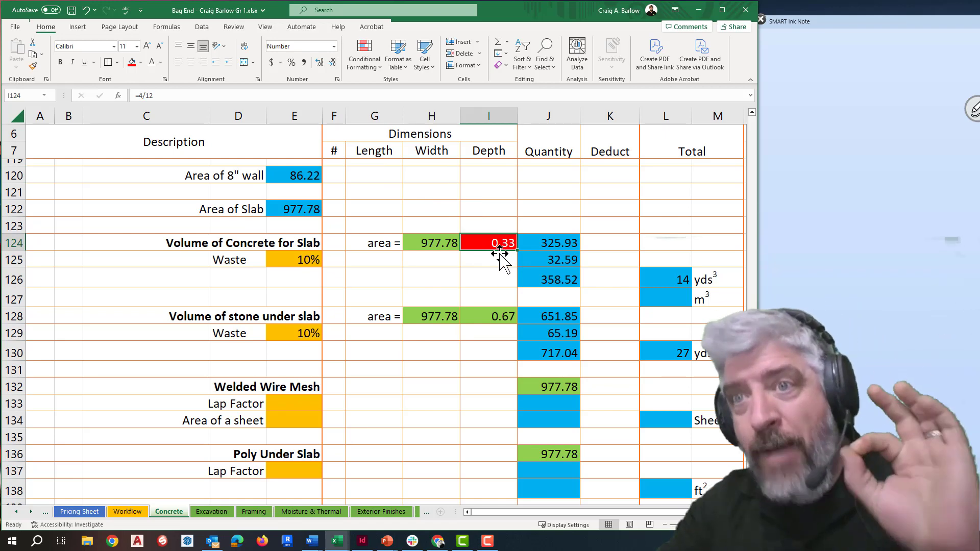
pyautogui.click(482, 281)
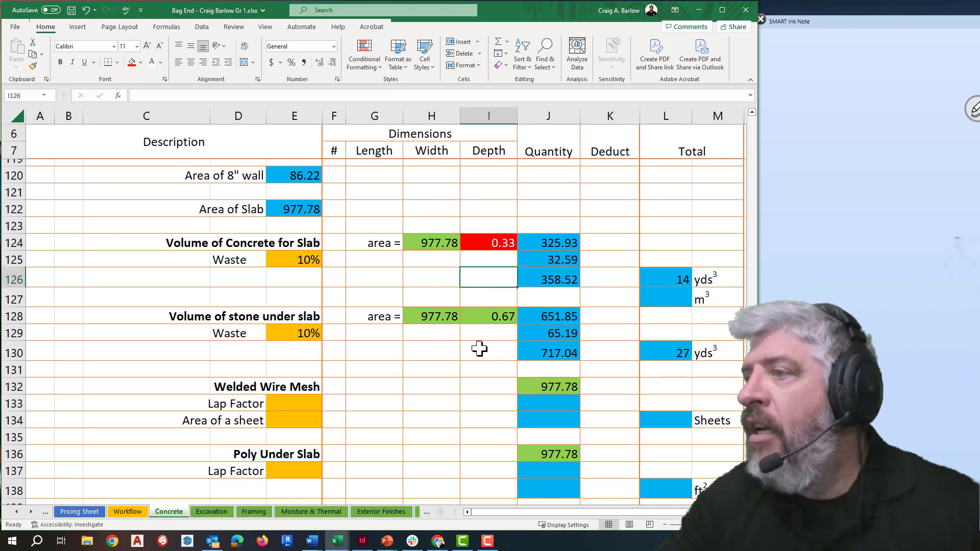
# Set the lap factor to 6% for both Welded Wire Mesh in E133 and Poly Under Slab in E137
pyautogui.click(306, 405)
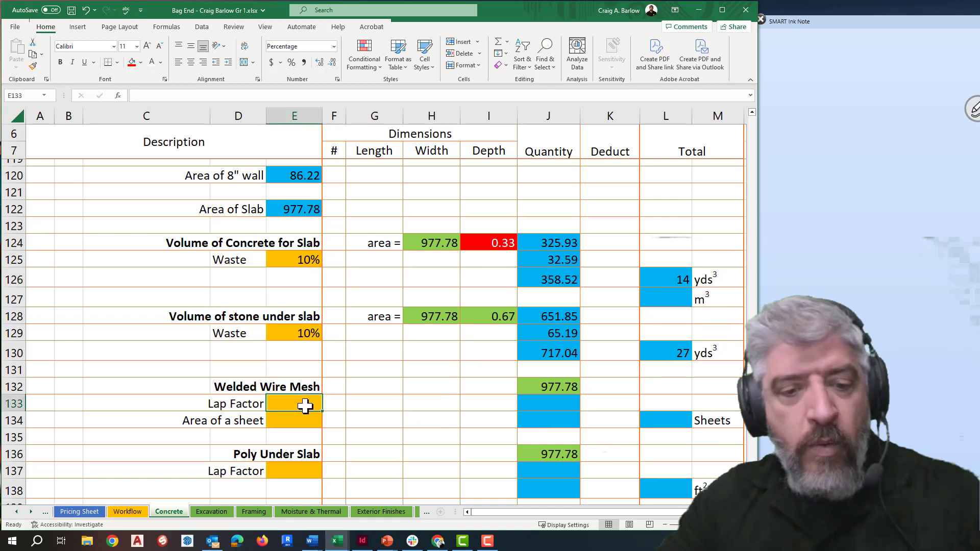
pyautogui.write('6')
pyautogui.click(306, 471)
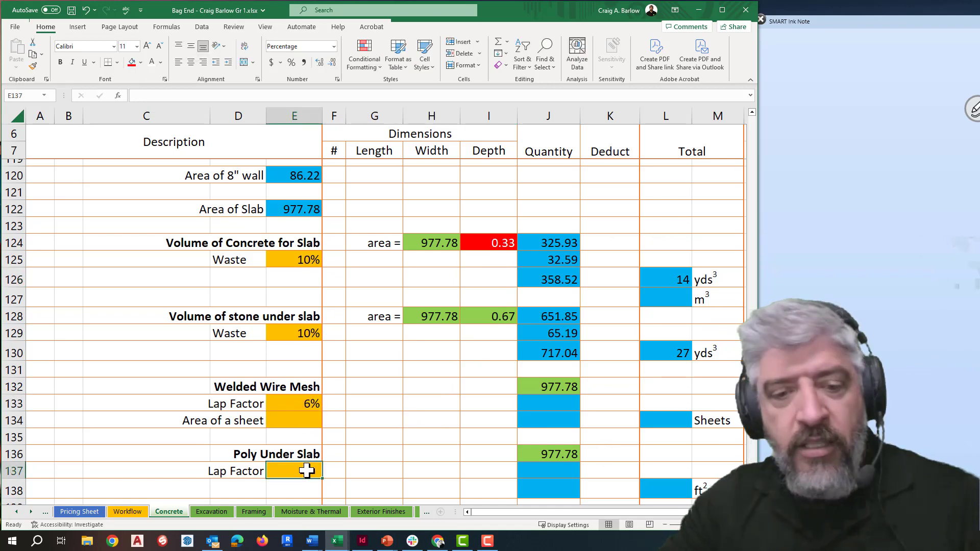
pyautogui.write('6')
pyautogui.click(371, 434)
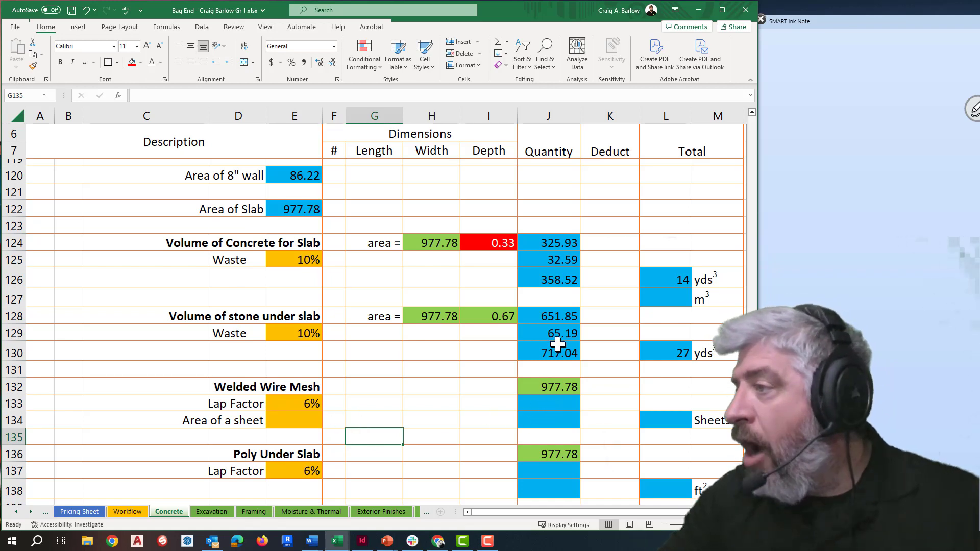
# Copy the stone under slab waste and total formulas from J129:L130 into the Welded Wire Mesh block at J133
pyautogui.moveTo(550, 331); pyautogui.dragTo(652, 351)
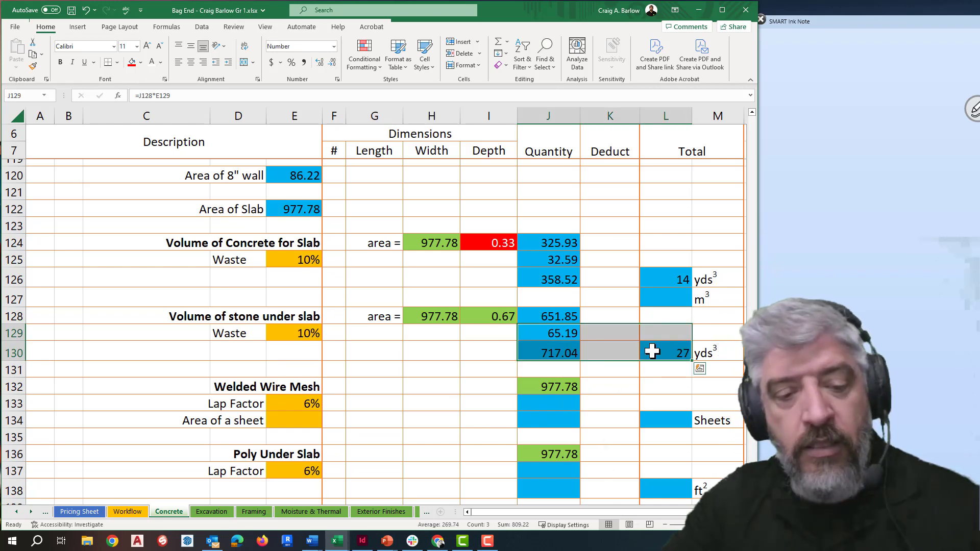
pyautogui.hotkey('ctrl', 'c')
pyautogui.click(554, 404)
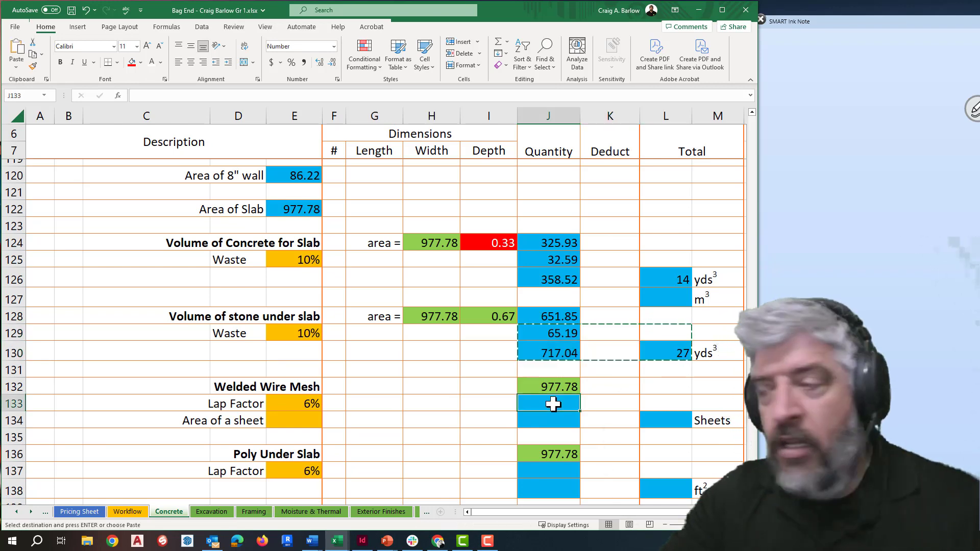
pyautogui.hotkey('ctrl', 'v')
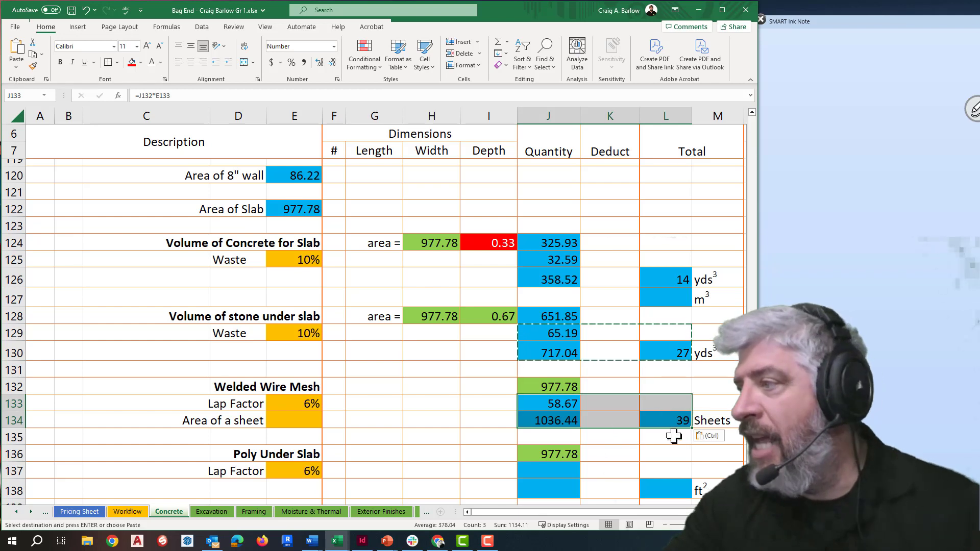
pyautogui.click(669, 455)
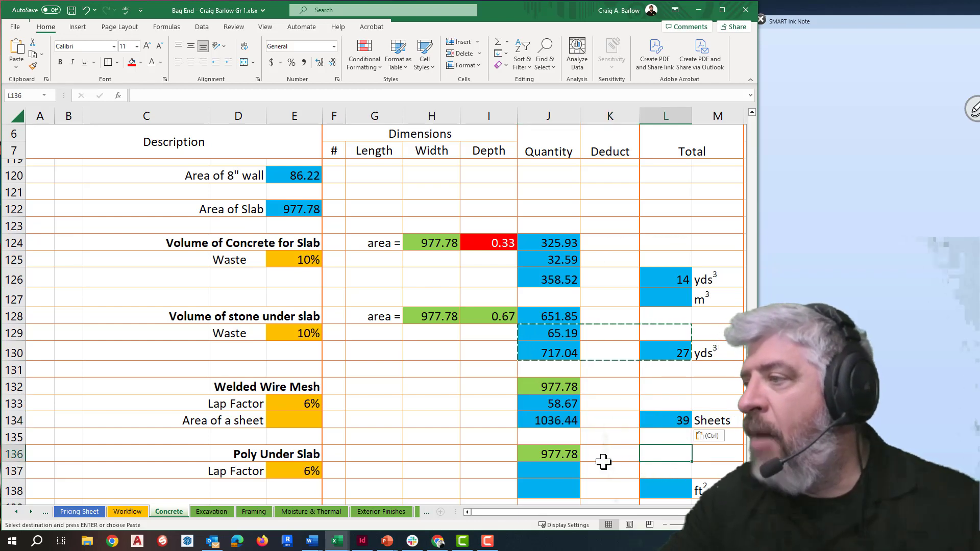
# Copy the Geotextile Filter Cloth waste and total formulas from J109:L110 into the Poly Under Slab block at J137
pyautogui.moveTo(559, 473); pyautogui.dragTo(684, 489)
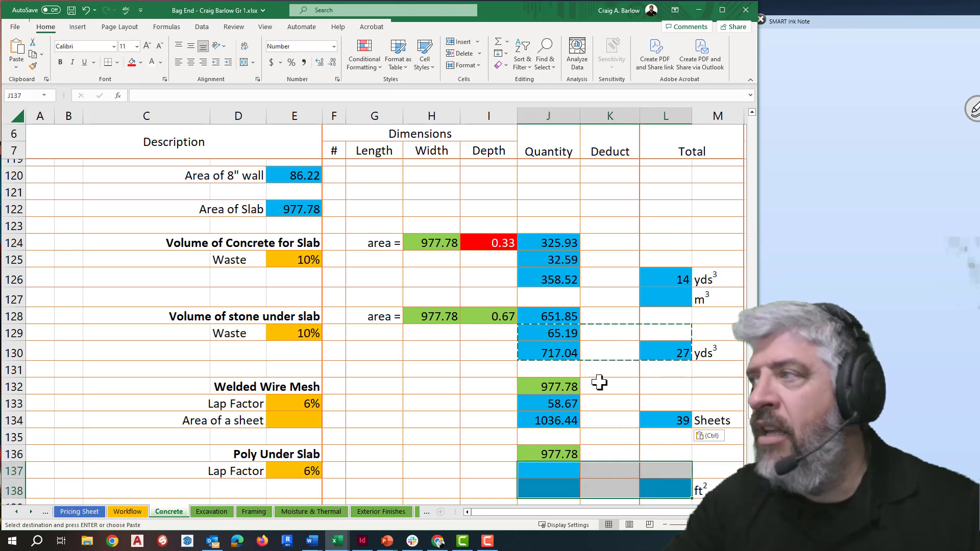
pyautogui.scroll(7, 599, 381)
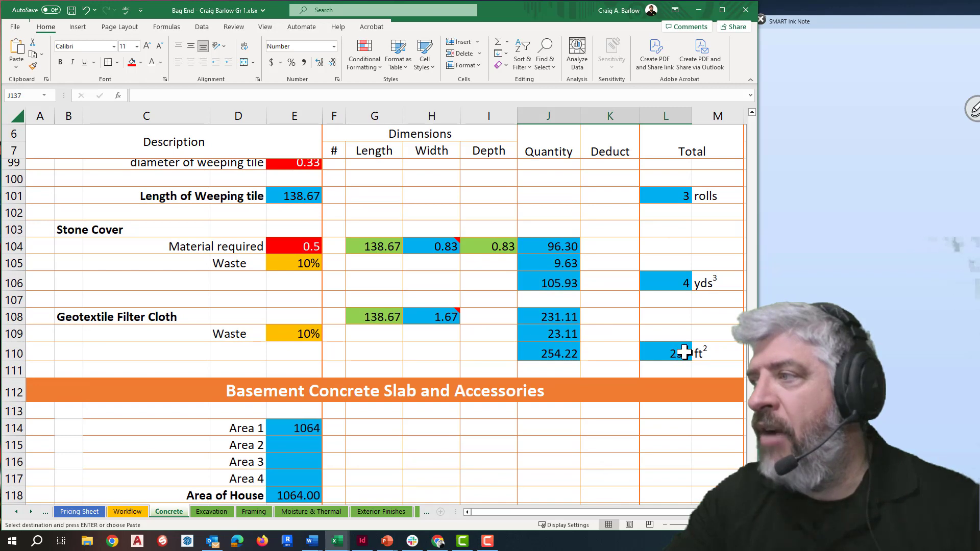
pyautogui.moveTo(576, 333); pyautogui.dragTo(661, 351)
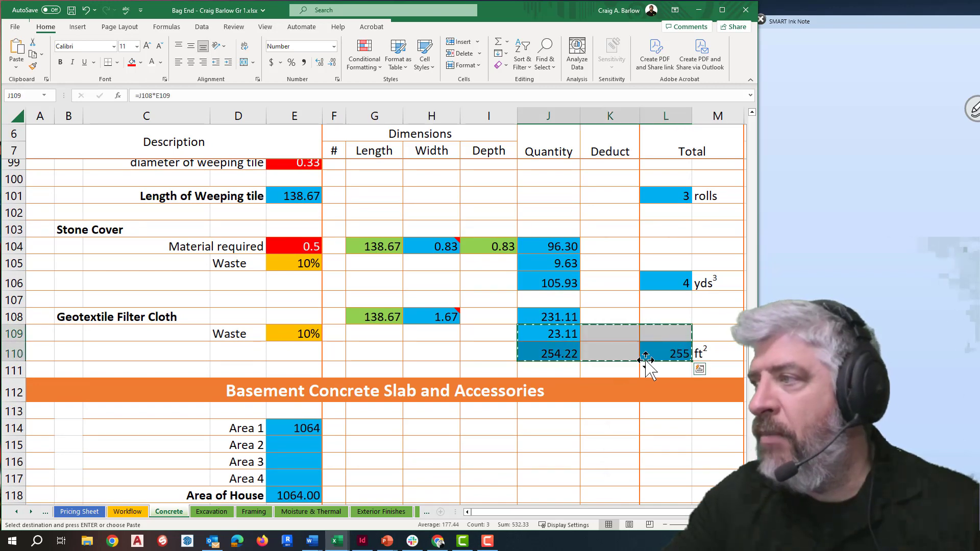
pyautogui.scroll(-9, 599, 370)
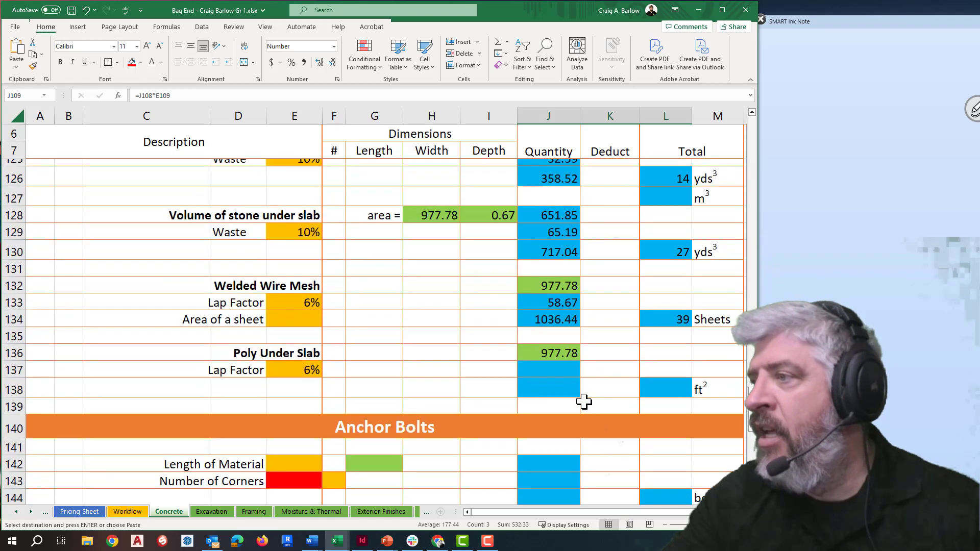
pyautogui.click(560, 369)
pyautogui.hotkey('ctrl', 'v')
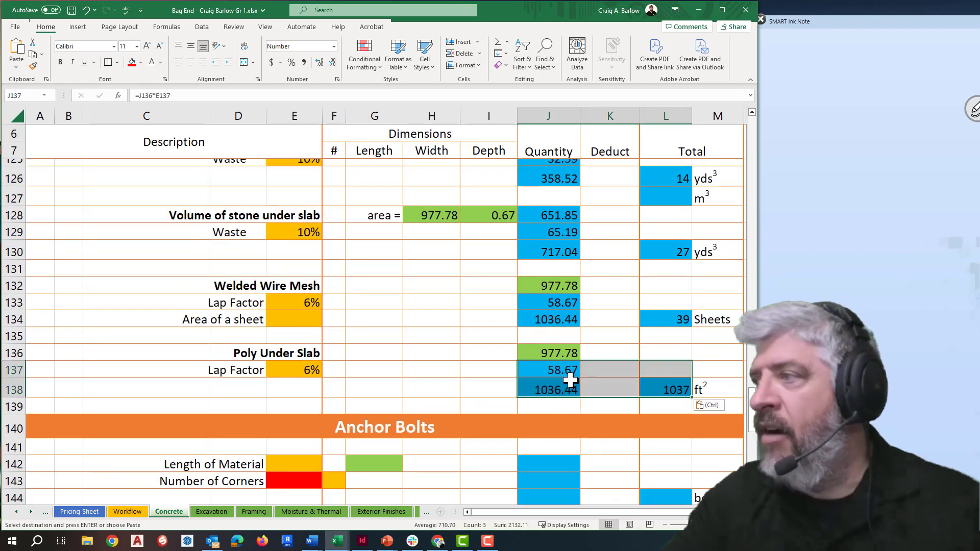
pyautogui.click(459, 389)
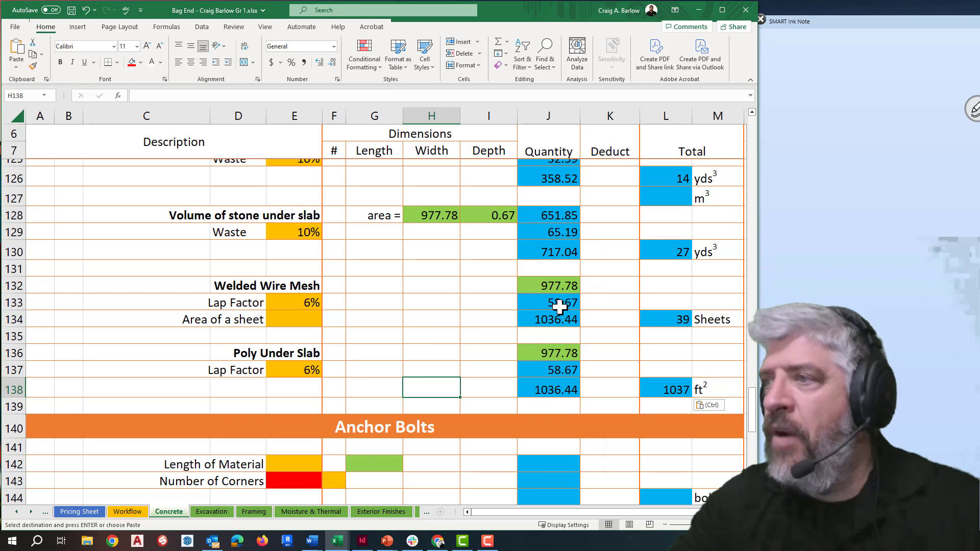
# Enter the Welded Wire Mesh area of a sheet in E134 as =4*8
pyautogui.click(307, 320)
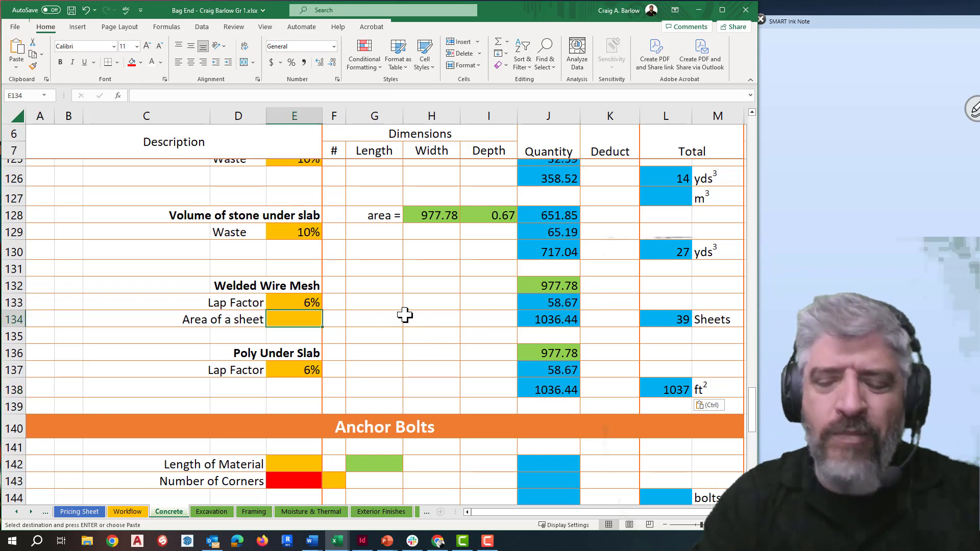
pyautogui.write('=')
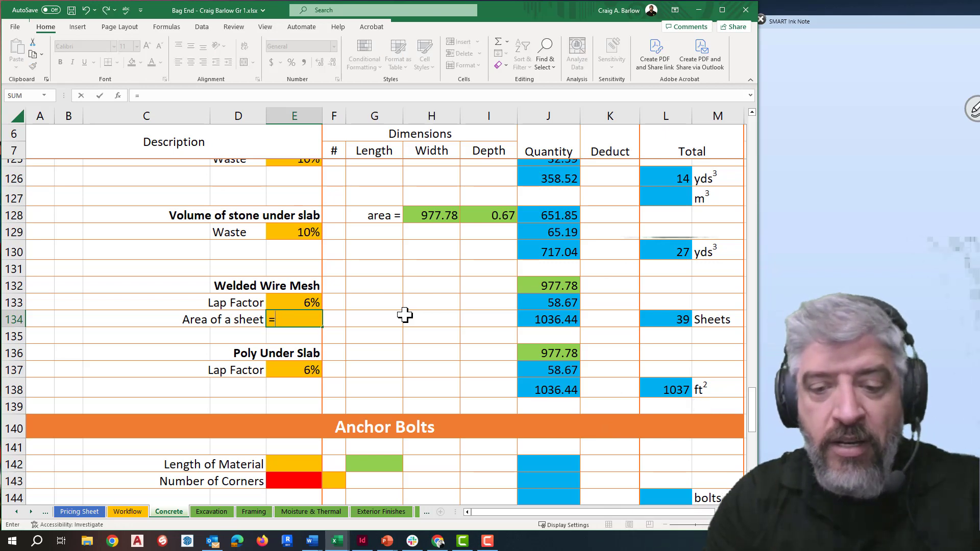
pyautogui.write('4*8')
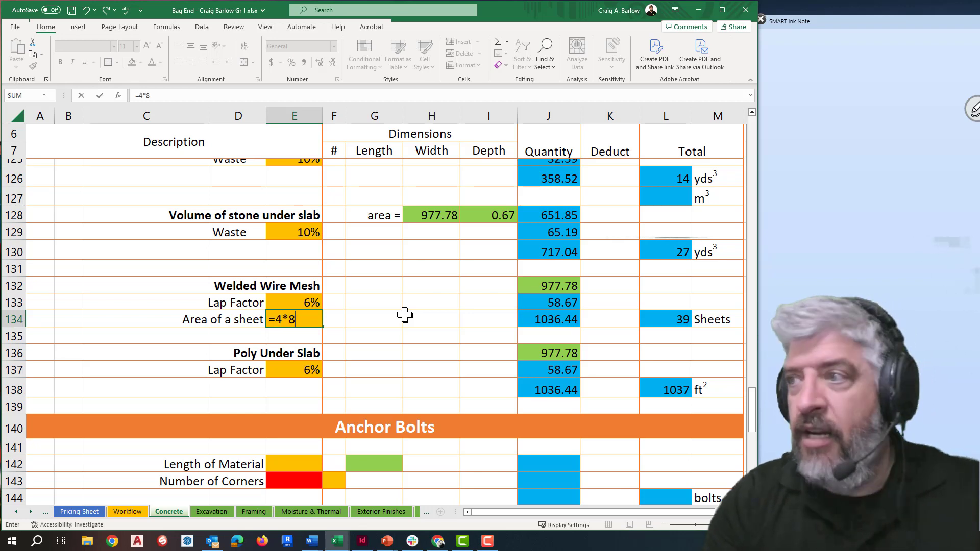
pyautogui.press('Return')
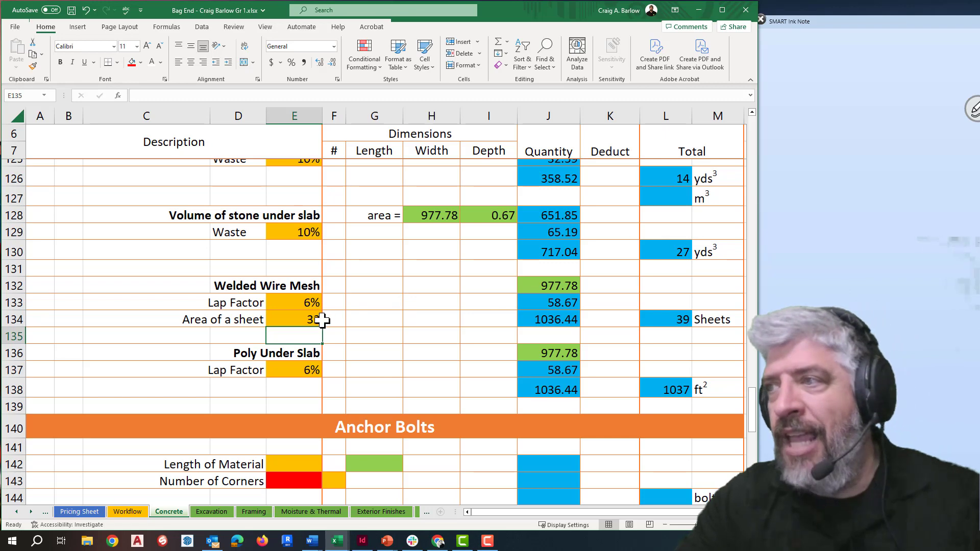
pyautogui.click(319, 320)
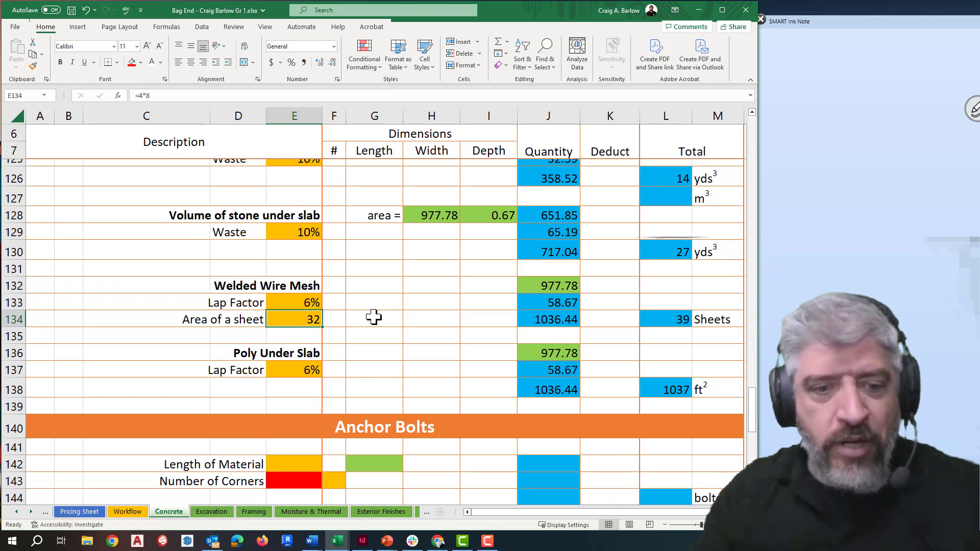
pyautogui.press('F2')
pyautogui.press('Return')
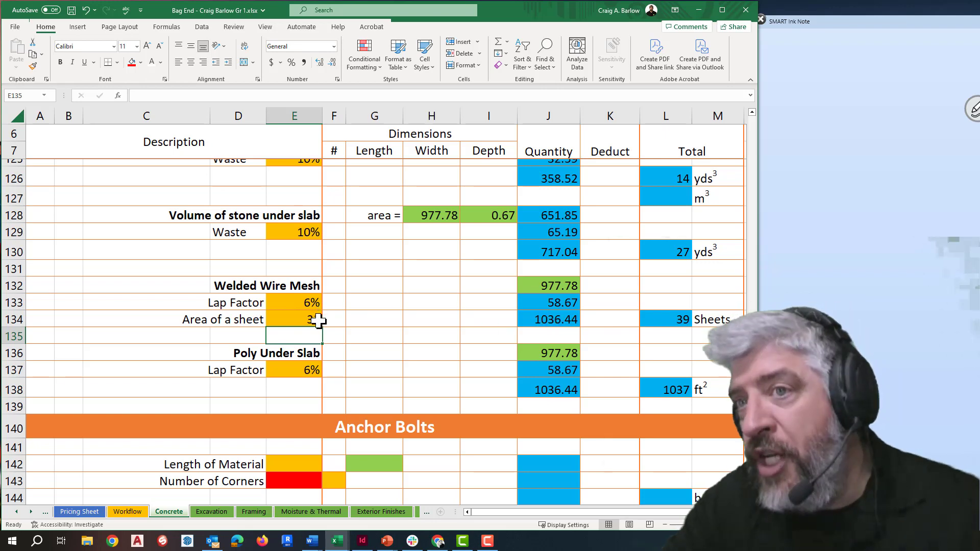
# Change the Welded Wire Mesh sheet total in L134 to divide by the sheet area, using =ROUNDUP(J134/E134,0)
pyautogui.click(674, 322)
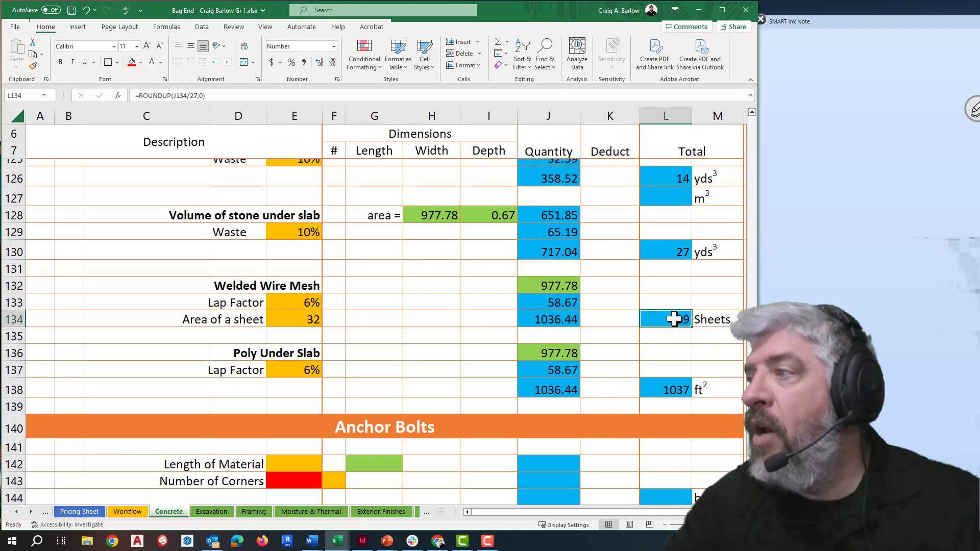
pyautogui.doubleClick(674, 319)
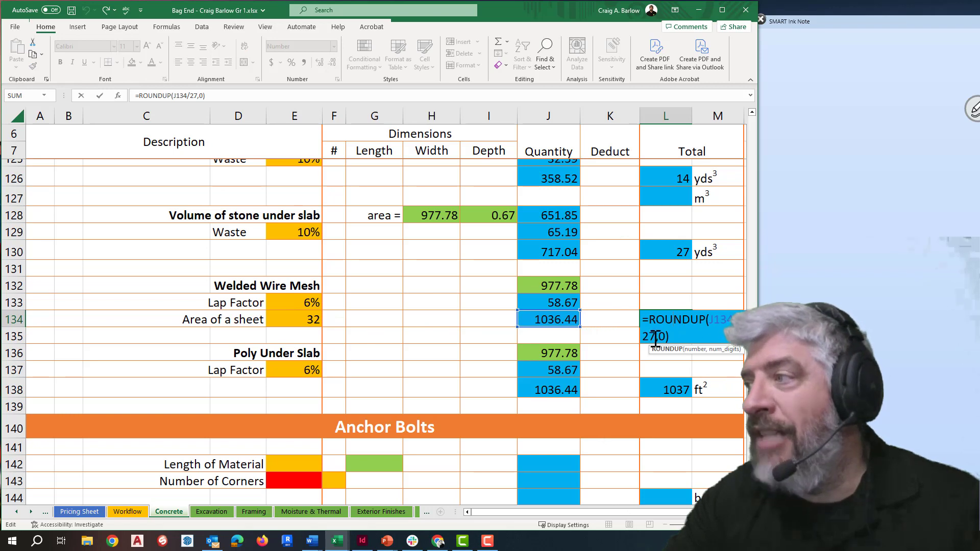
pyautogui.click(656, 336)
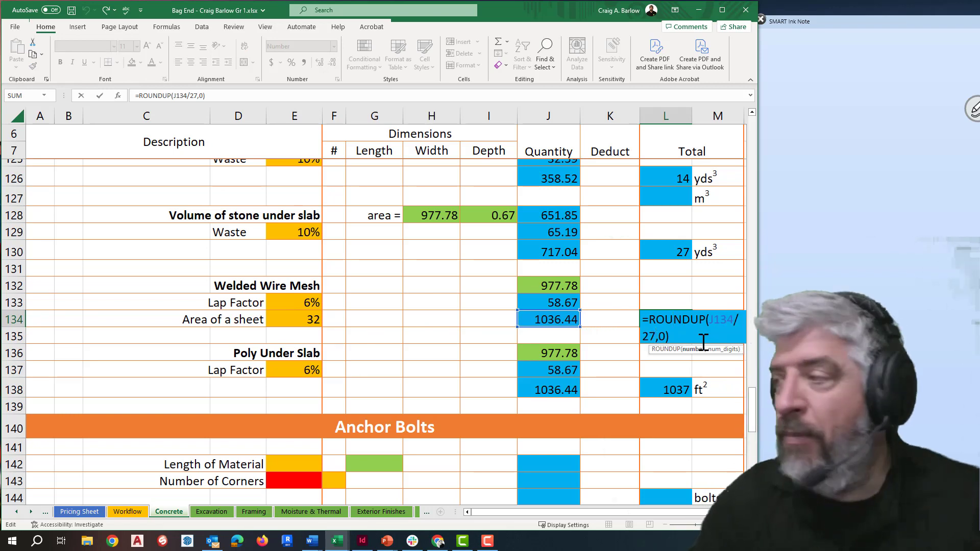
pyautogui.press('BackSpace')
pyautogui.press('BackSpace')
pyautogui.press('BackSpace')
pyautogui.press('BackSpace')
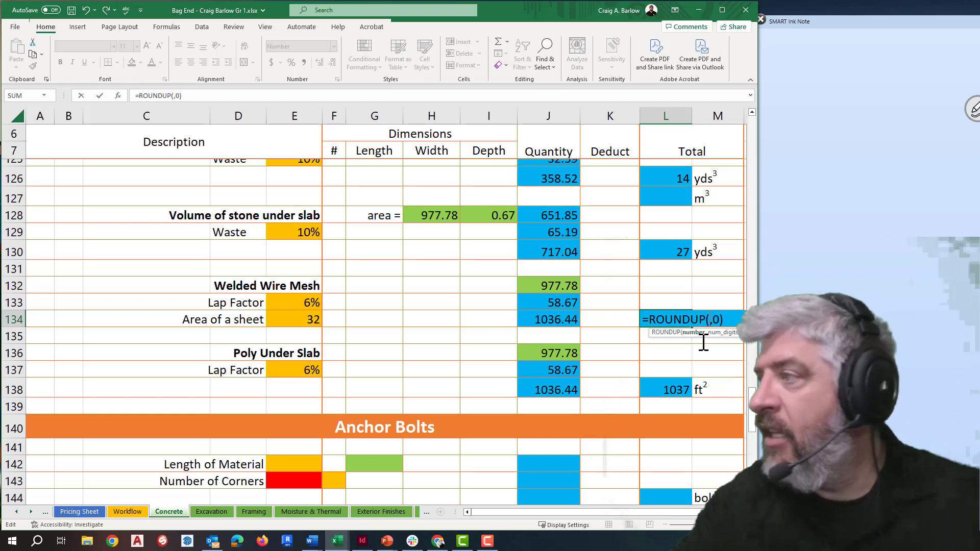
pyautogui.click(549, 318)
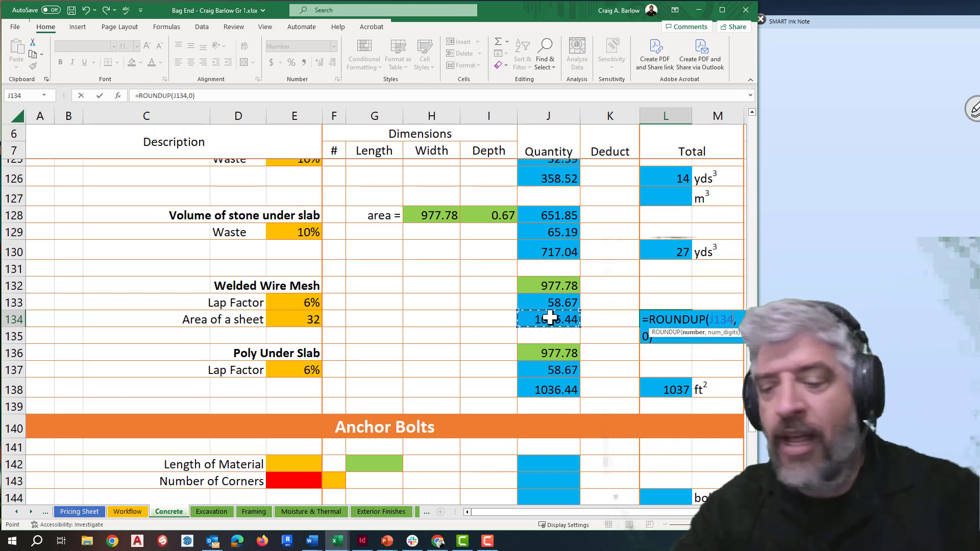
pyautogui.write('/')
pyautogui.click(302, 319)
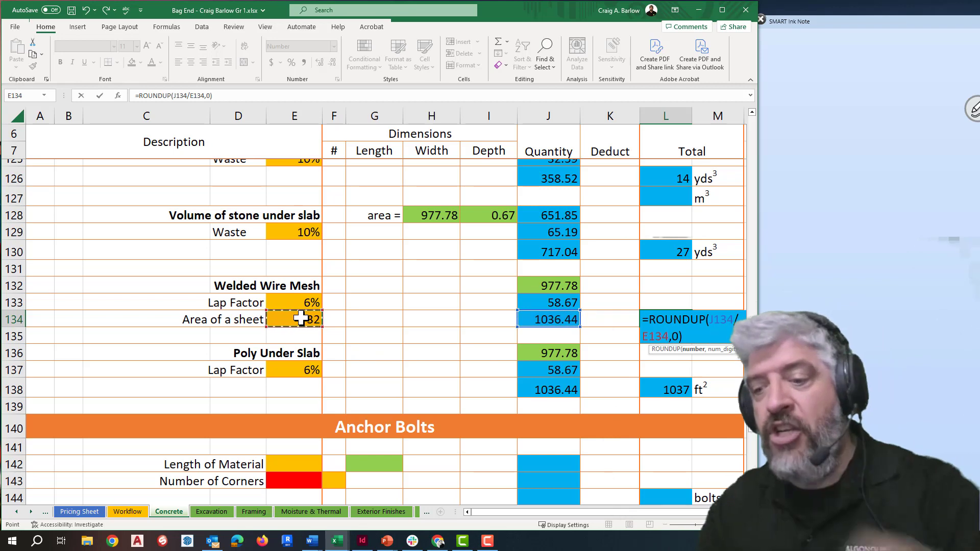
pyautogui.press('Return')
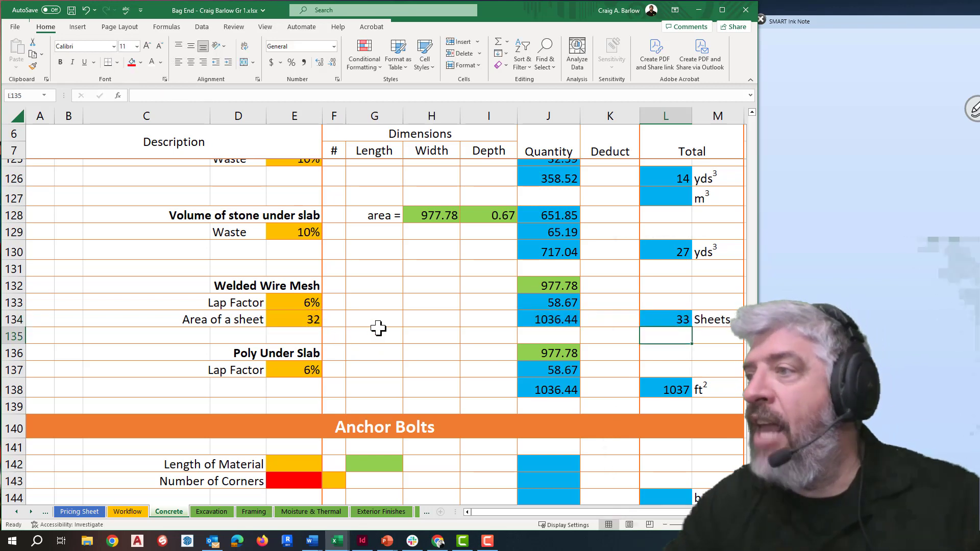
# Check the Welded Wire Mesh formulas in the sheet total L134 and the quantity sum J134
pyautogui.click(672, 320)
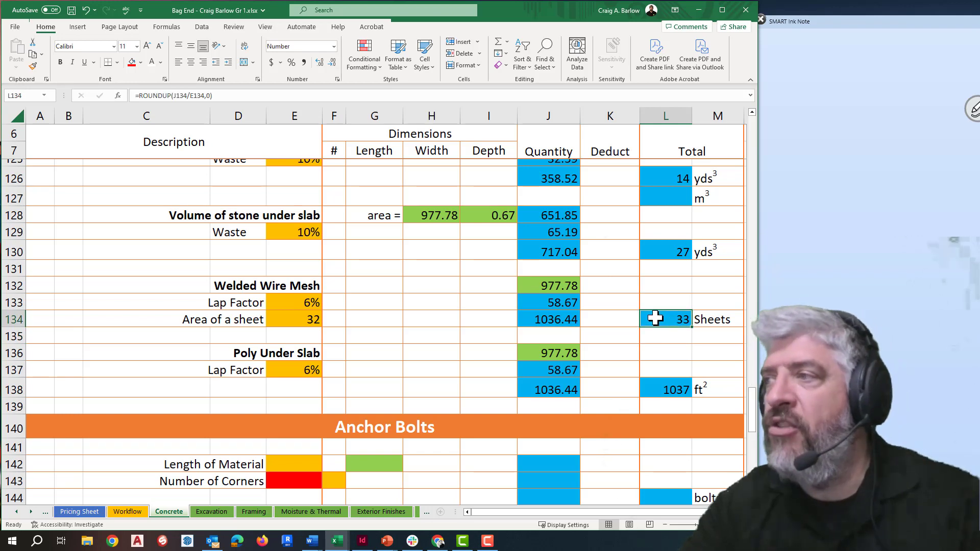
pyautogui.click(556, 320)
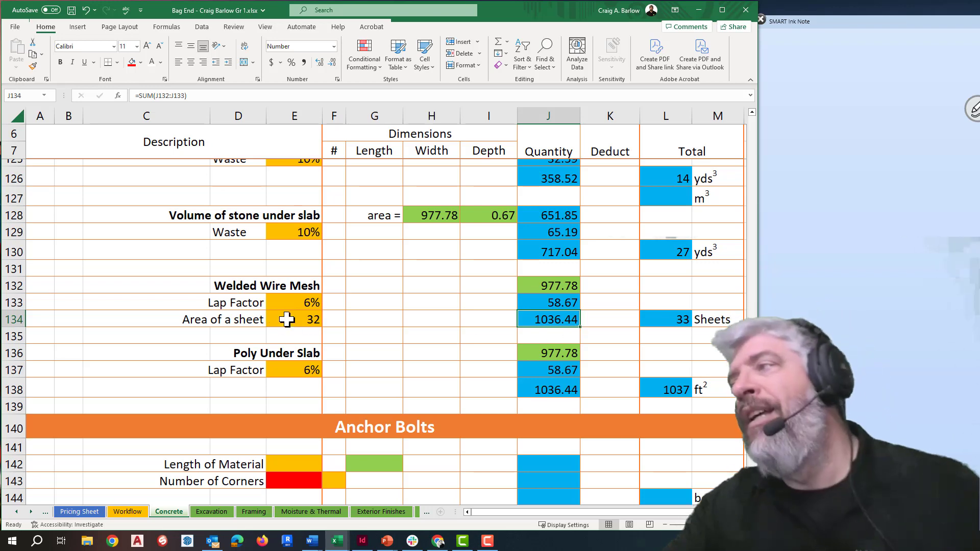
pyautogui.click(615, 335)
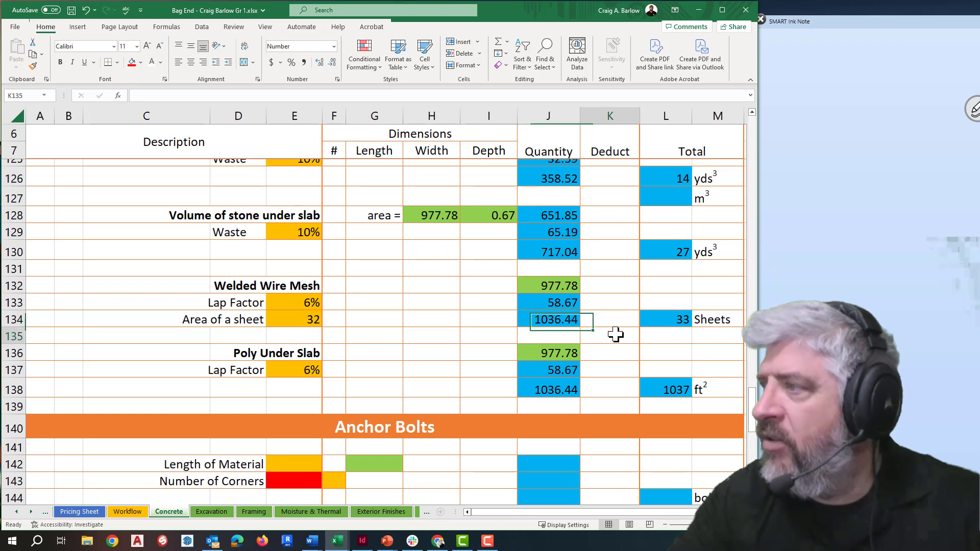
pyautogui.click(658, 317)
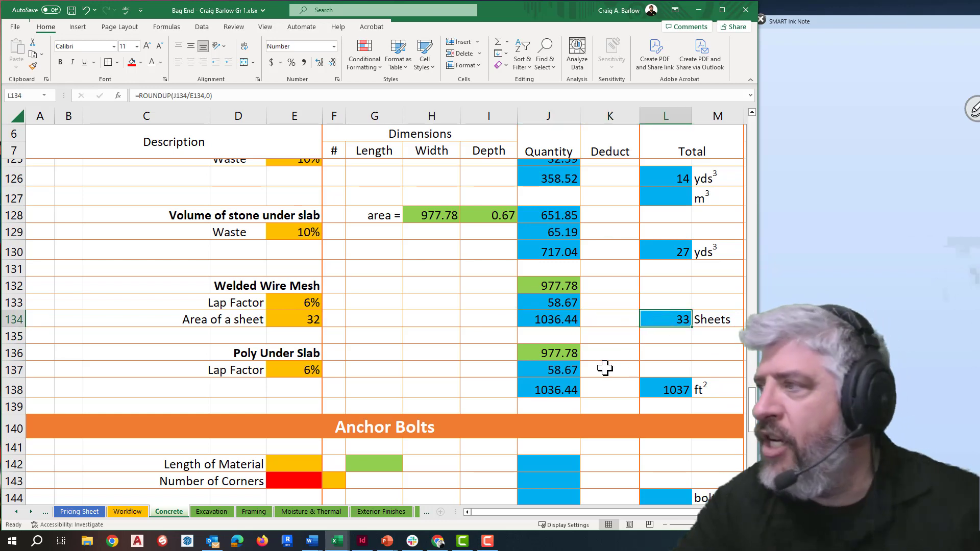
# Enter 16 as the Anchor Bolts Length of Material in E142 and display it without decimal places
pyautogui.scroll(-3, 605, 369)
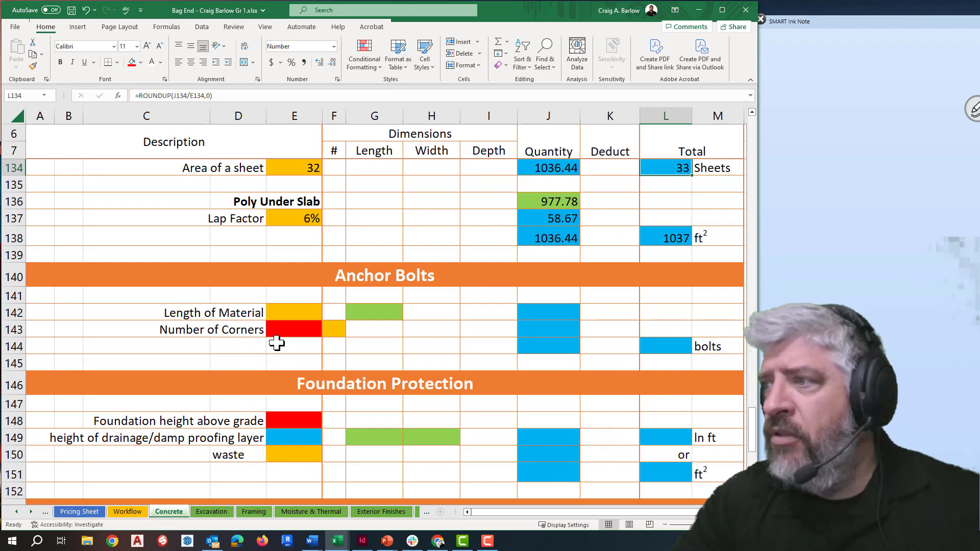
pyautogui.click(295, 313)
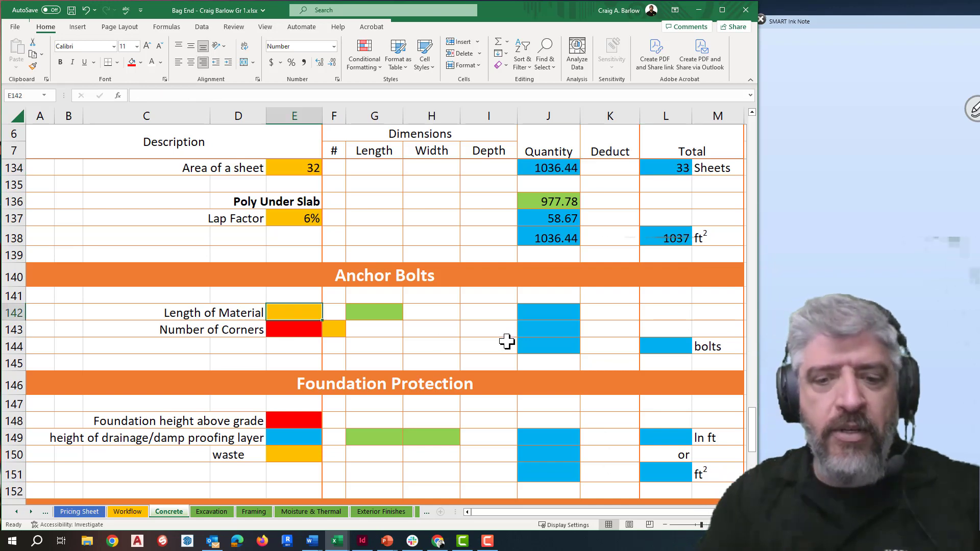
pyautogui.write('16')
pyautogui.press('Return')
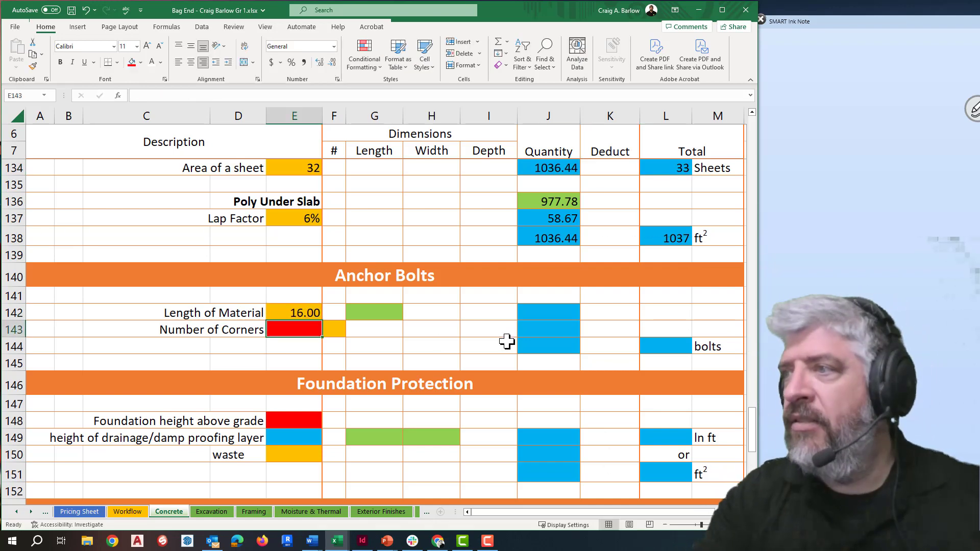
pyautogui.click(291, 313)
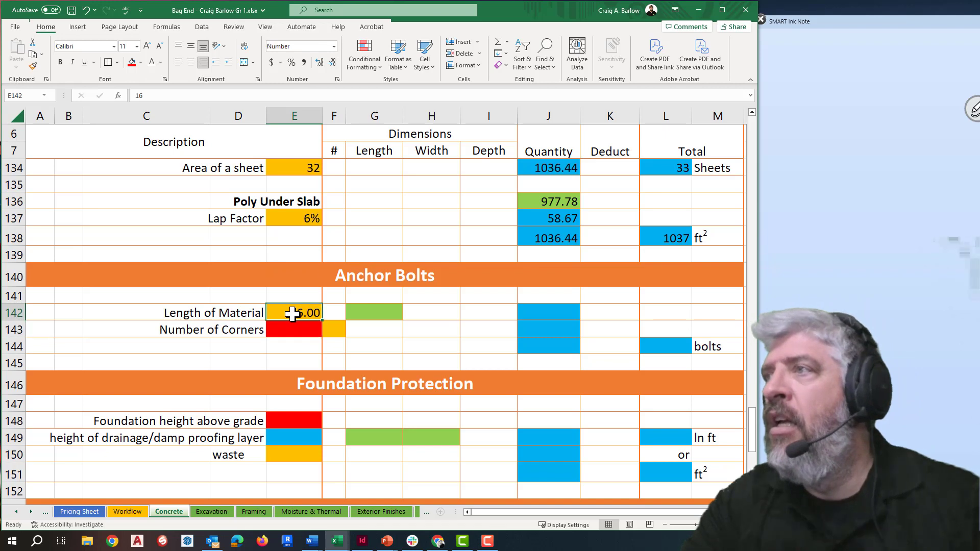
pyautogui.click(332, 62)
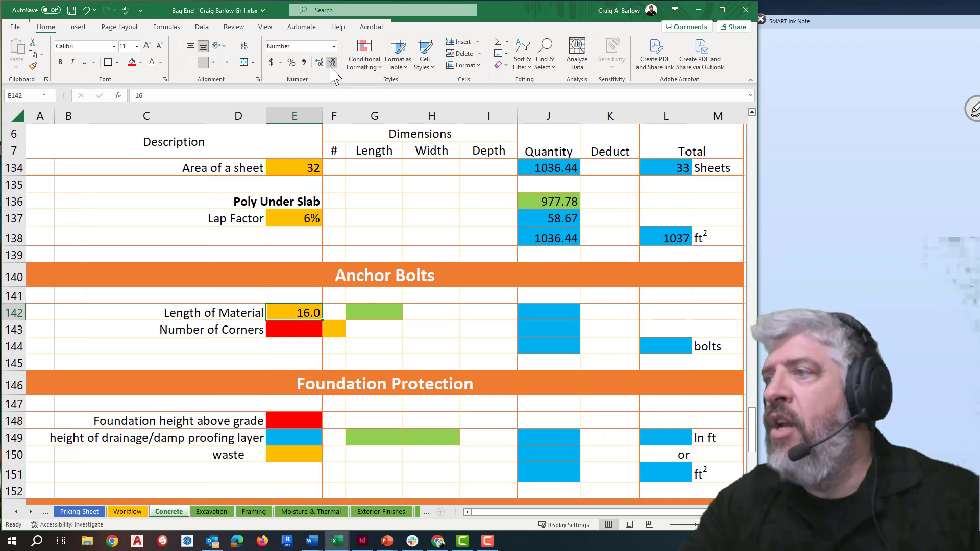
pyautogui.click(331, 62)
# Link the Anchor Bolts length in G142 to the foundation wall perimeter with =E45
pyautogui.click(385, 314)
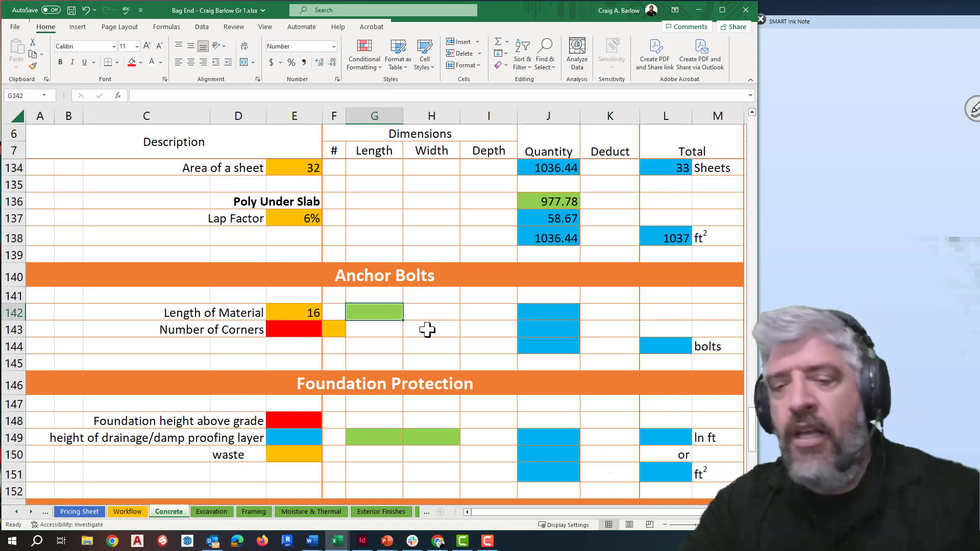
pyautogui.write('=')
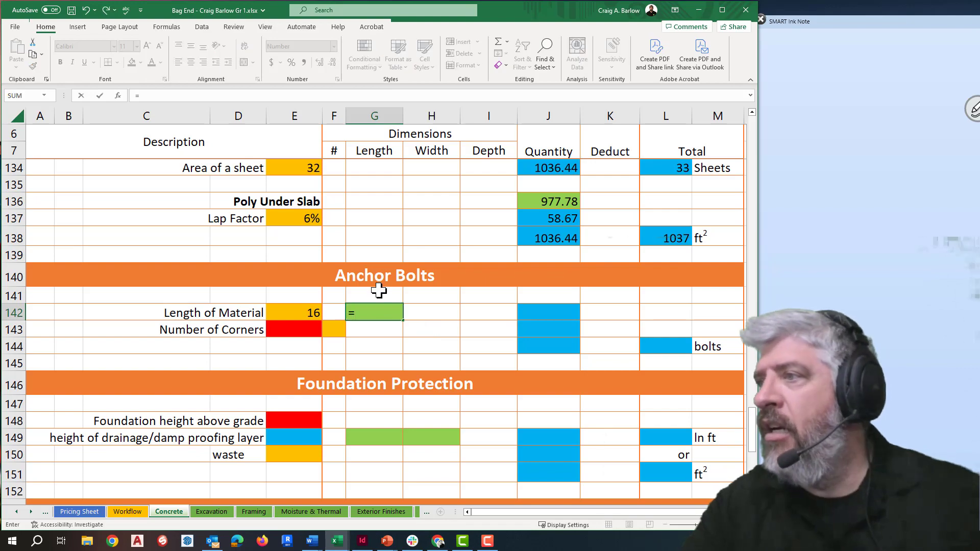
pyautogui.scroll(17, 359, 339)
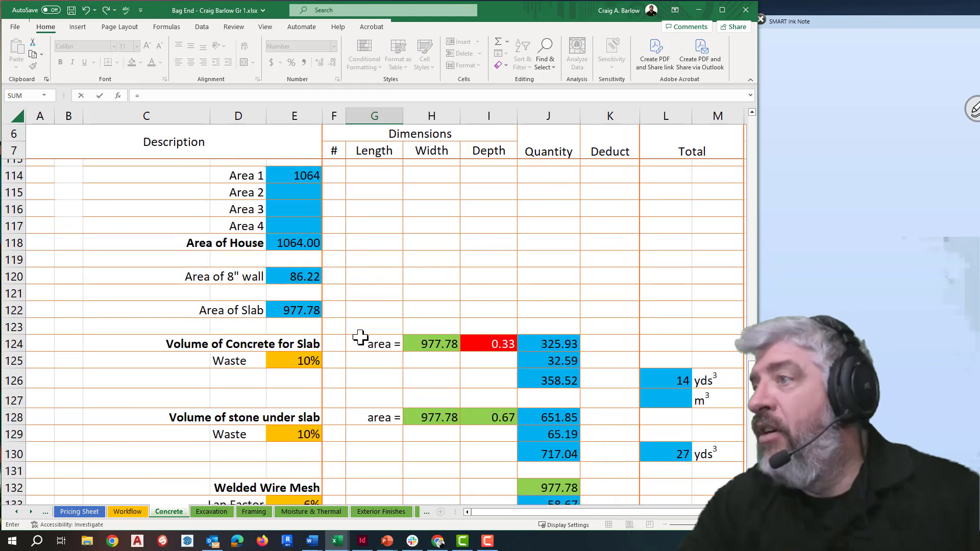
pyautogui.scroll(15, 360, 337)
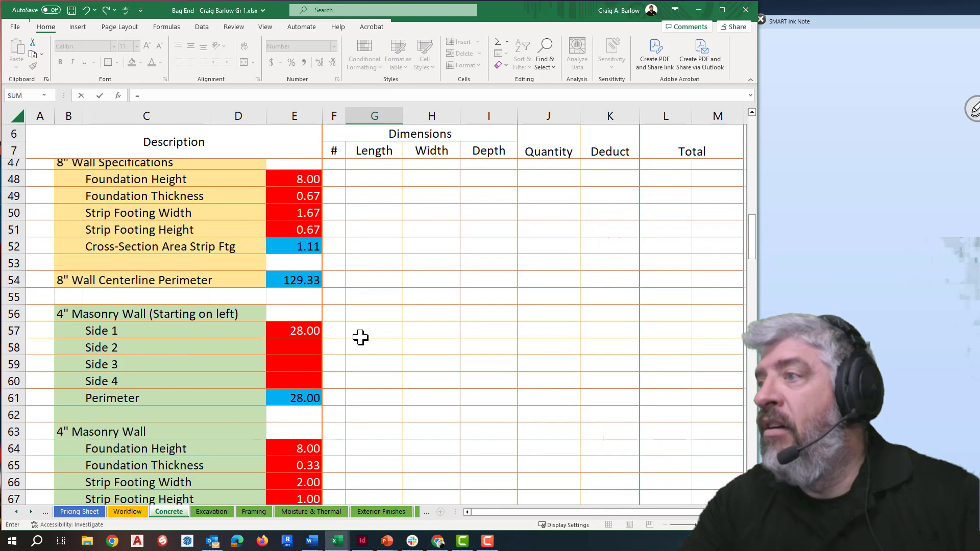
pyautogui.scroll(1, 361, 337)
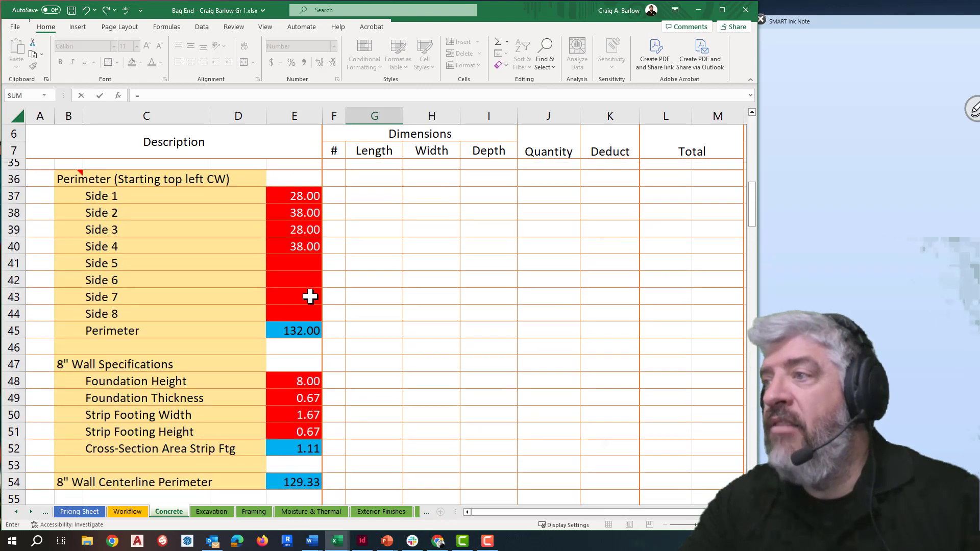
pyautogui.click(305, 331)
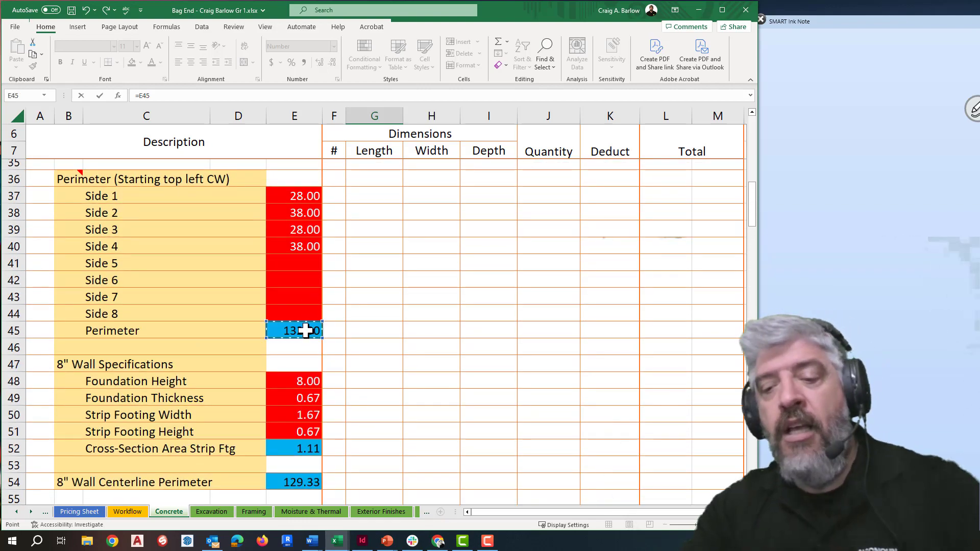
pyautogui.press('Return')
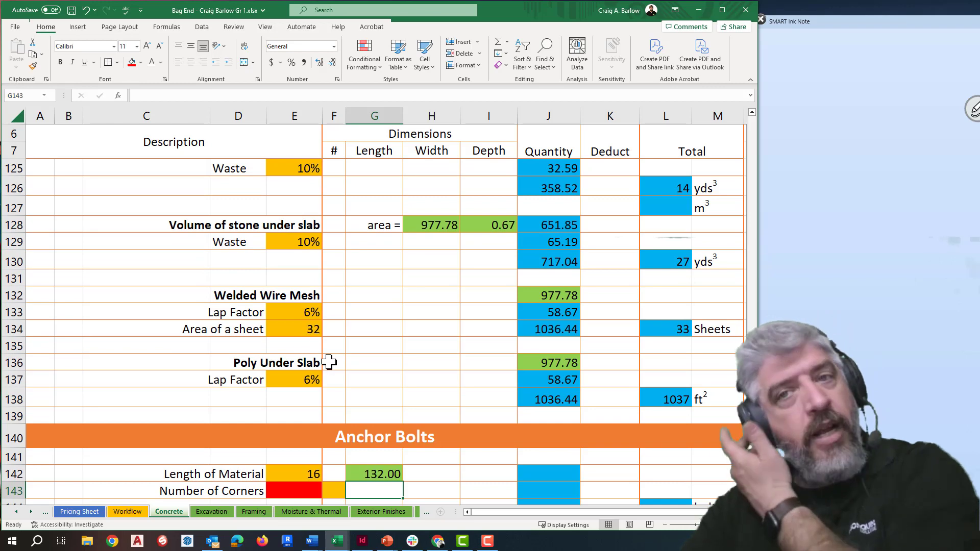
# Calculate the Anchor Bolts quantity for the material lengths in J142 as =G142/E142*3
pyautogui.scroll(-1, 348, 364)
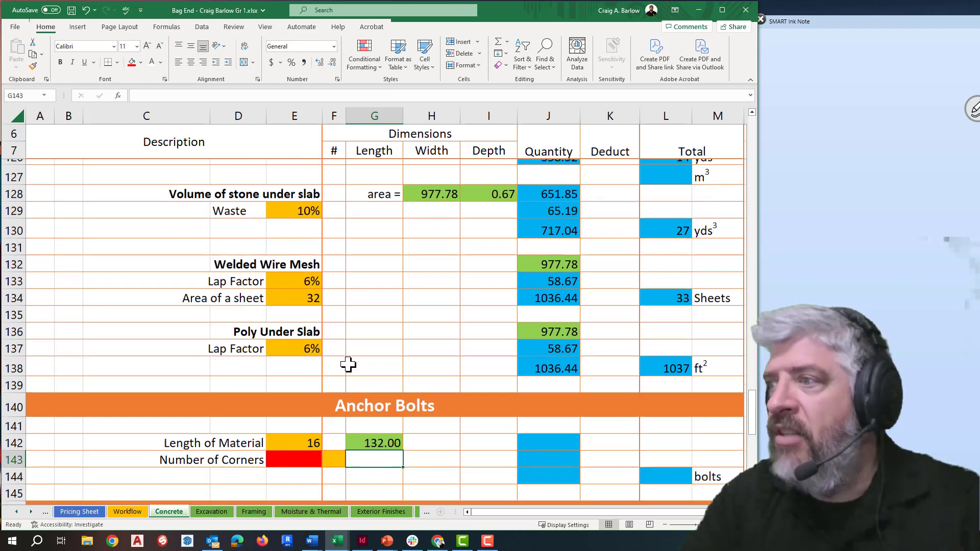
pyautogui.scroll(-1, 348, 364)
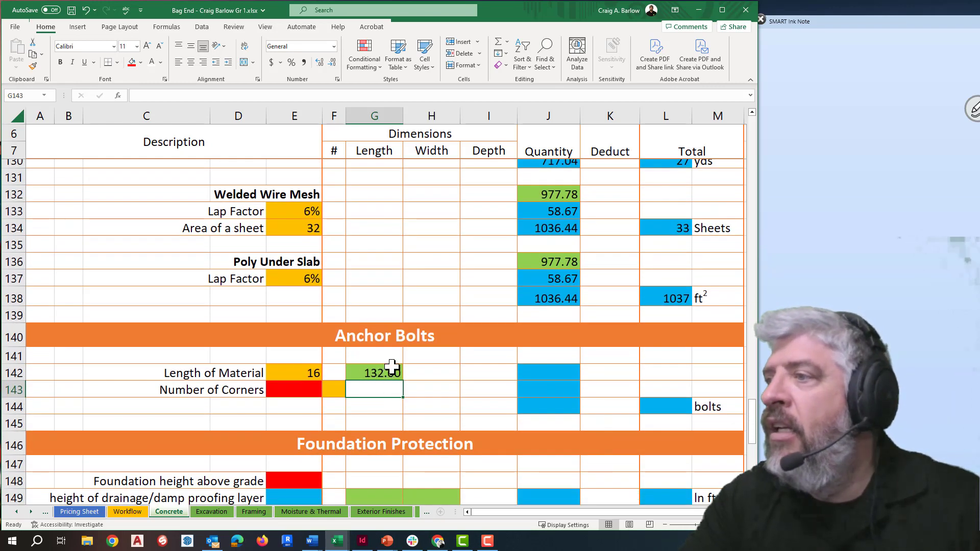
pyautogui.click(539, 375)
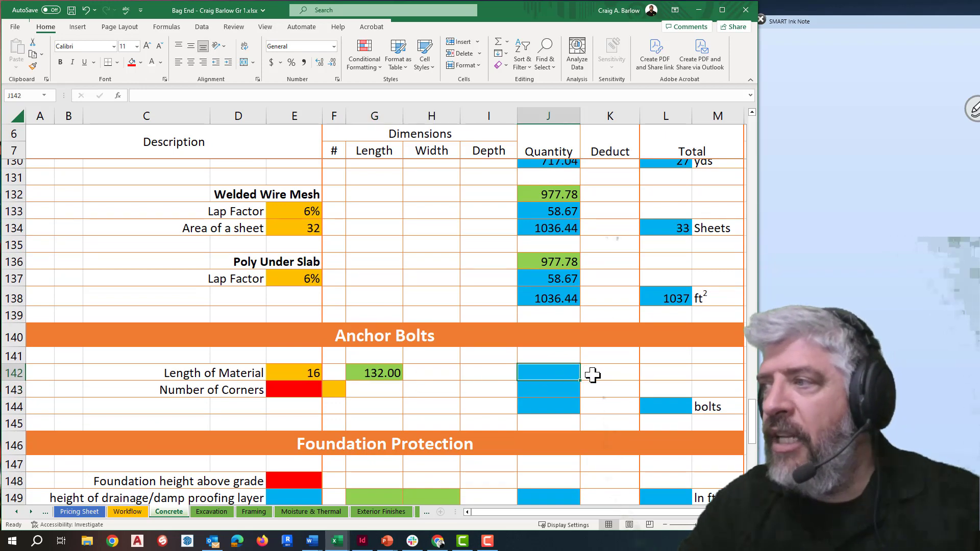
pyautogui.write('=')
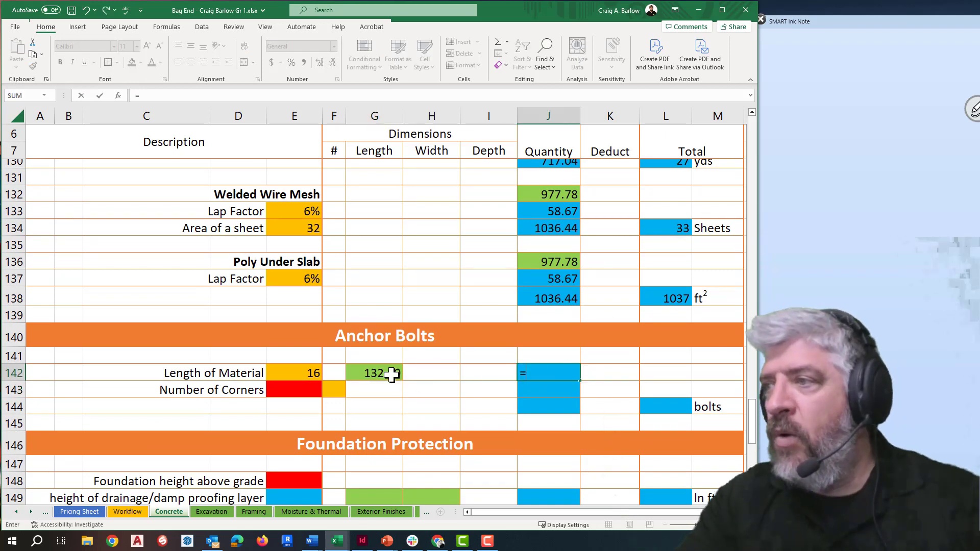
pyautogui.click(386, 373)
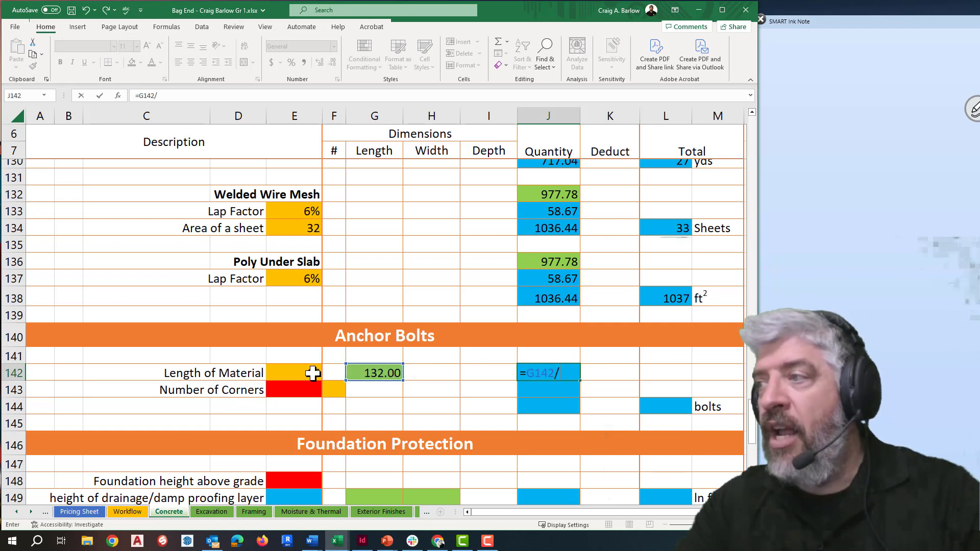
pyautogui.click(313, 374)
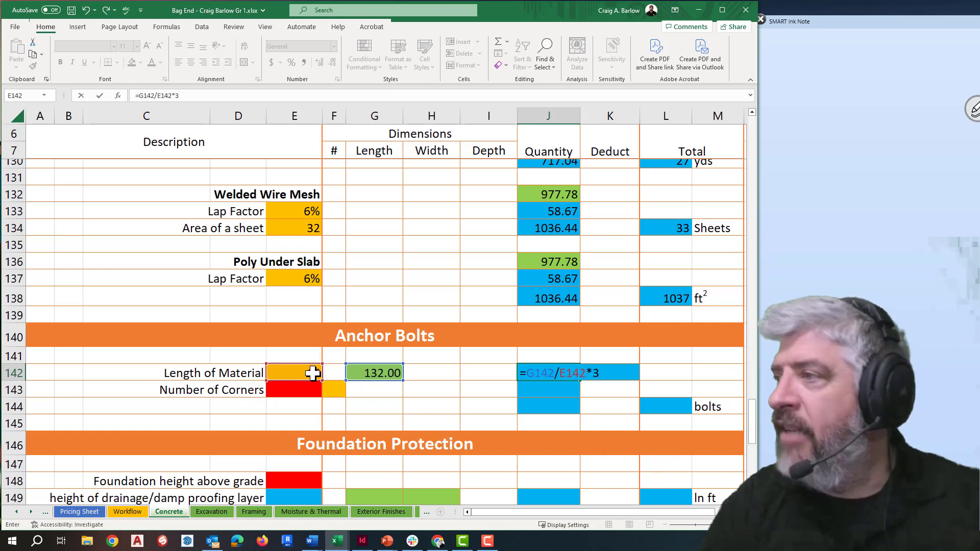
pyautogui.press('Return')
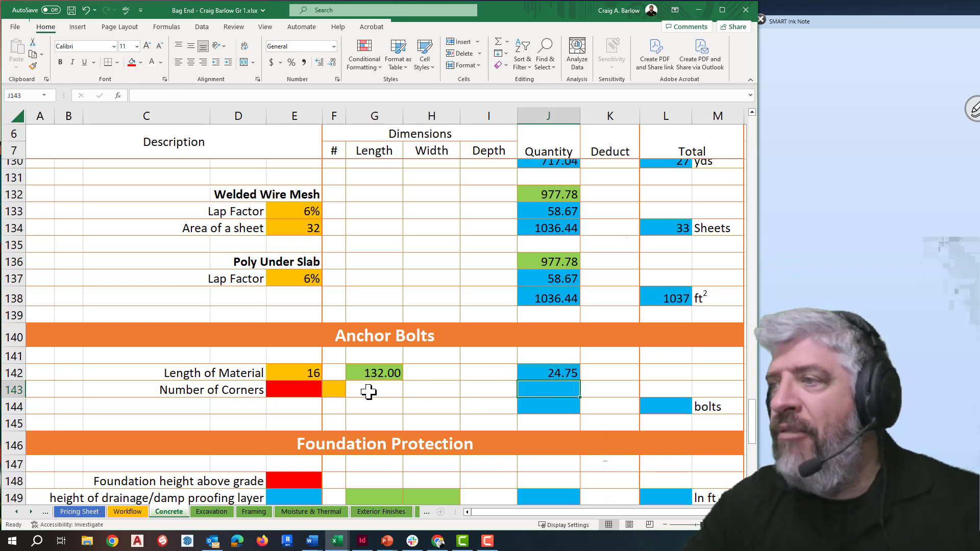
# Set the Number of Corners in E143 to 4 and the count beside it in F143 to 2
pyautogui.click(311, 391)
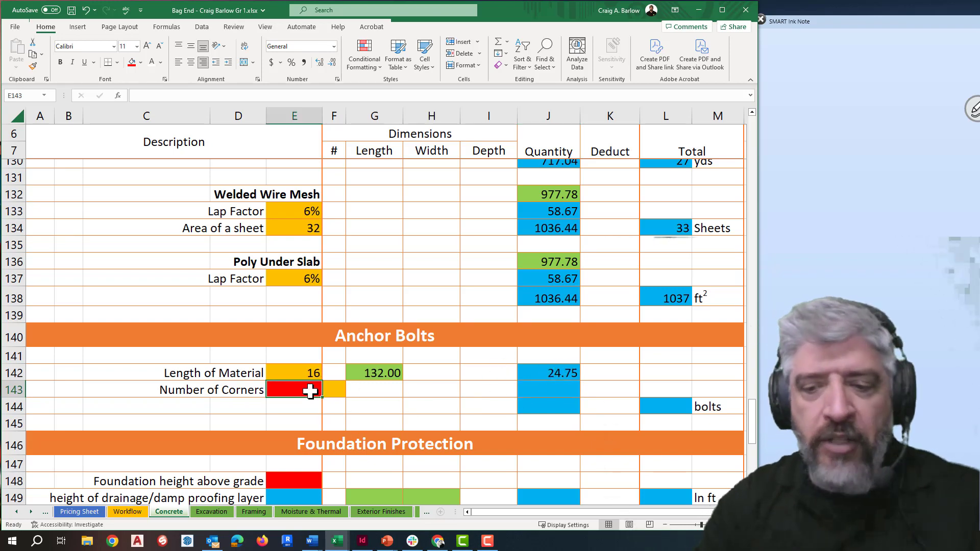
pyautogui.write('4')
pyautogui.press('Return')
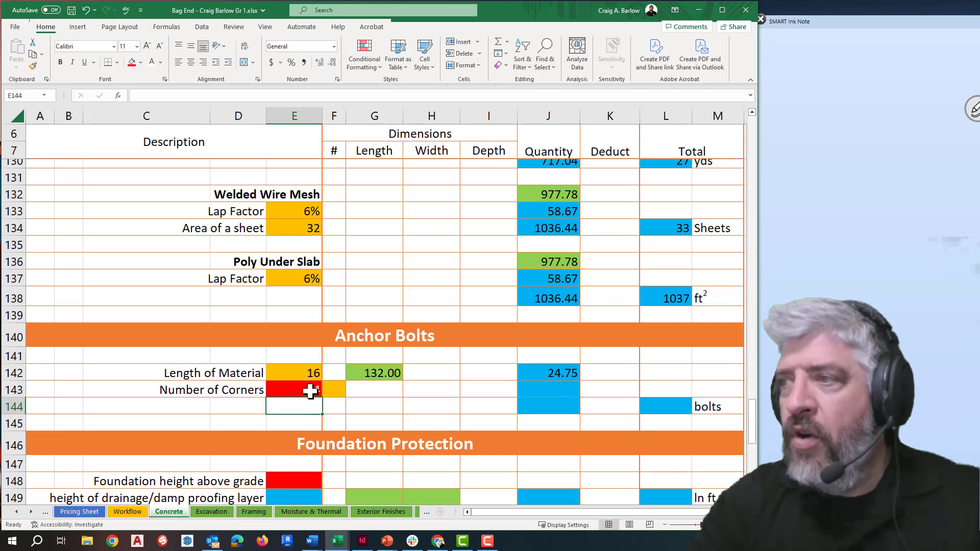
pyautogui.click(341, 390)
pyautogui.write('2')
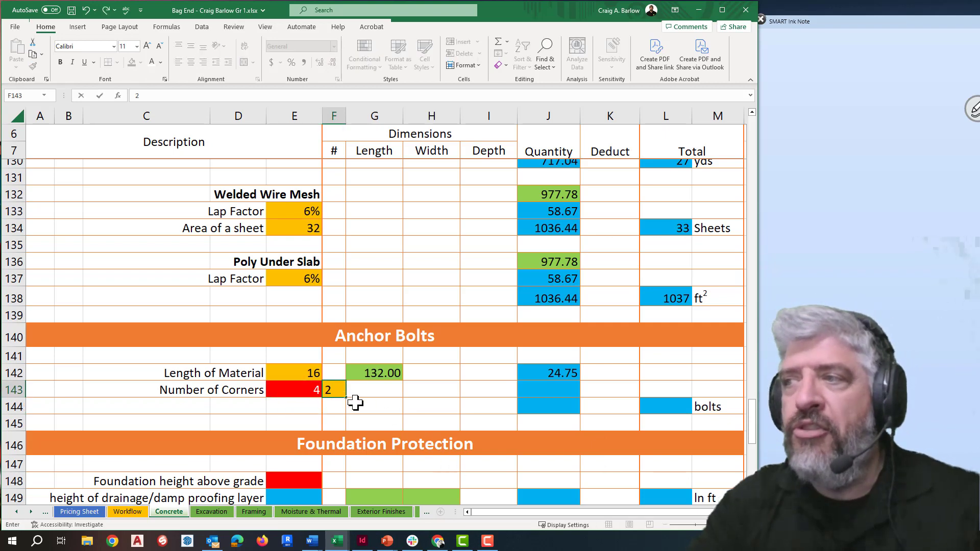
pyautogui.click(355, 403)
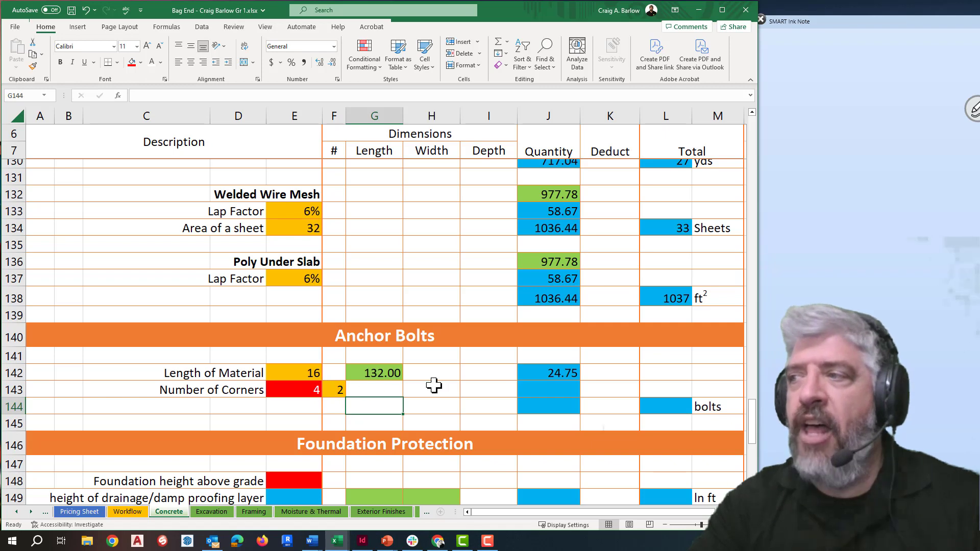
pyautogui.click(536, 389)
pyautogui.write('=')
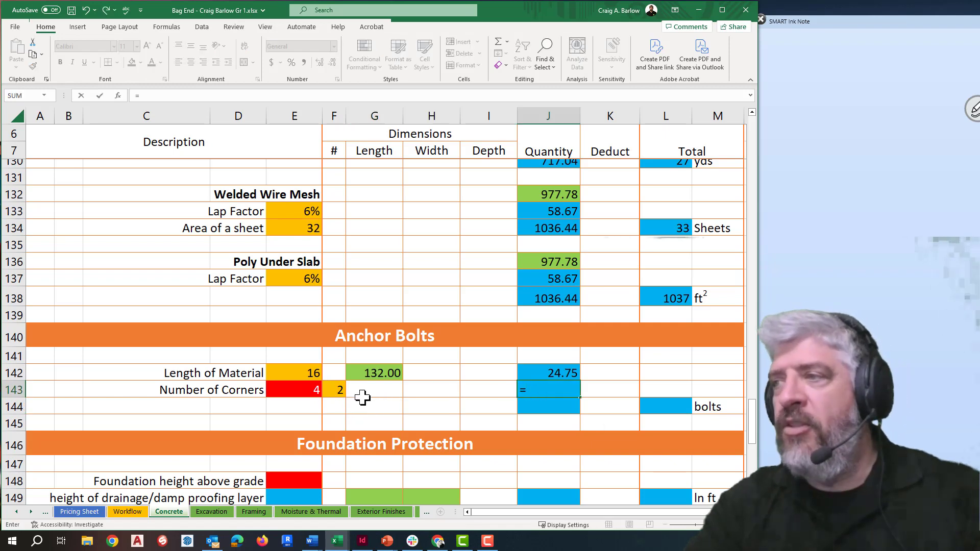
pyautogui.press('Escape')
# Copy the product formula from J128 into the corner bolt quantity J143 and change its range to give =PRODUCT(E143:F143)
pyautogui.scroll(2, 532, 332)
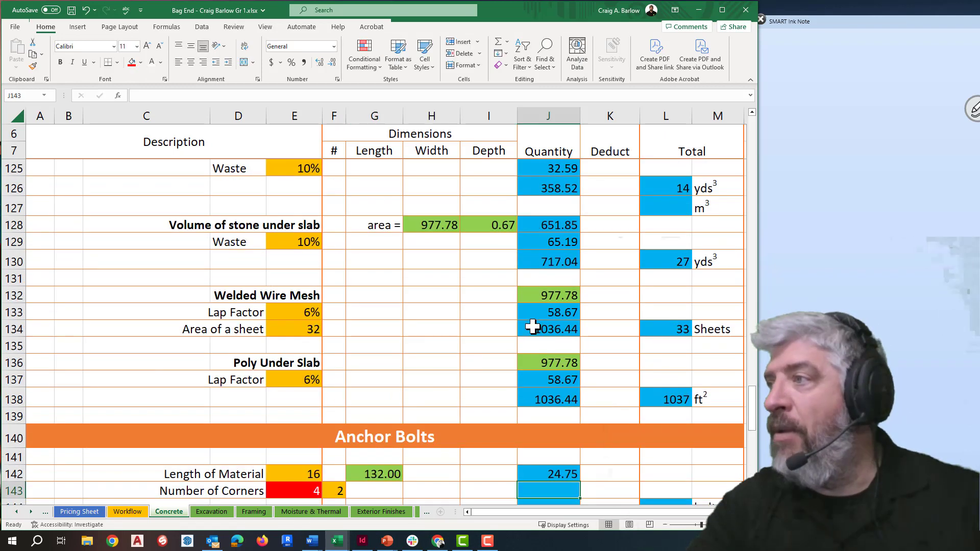
pyautogui.click(562, 225)
pyautogui.hotkey('ctrl', 'c')
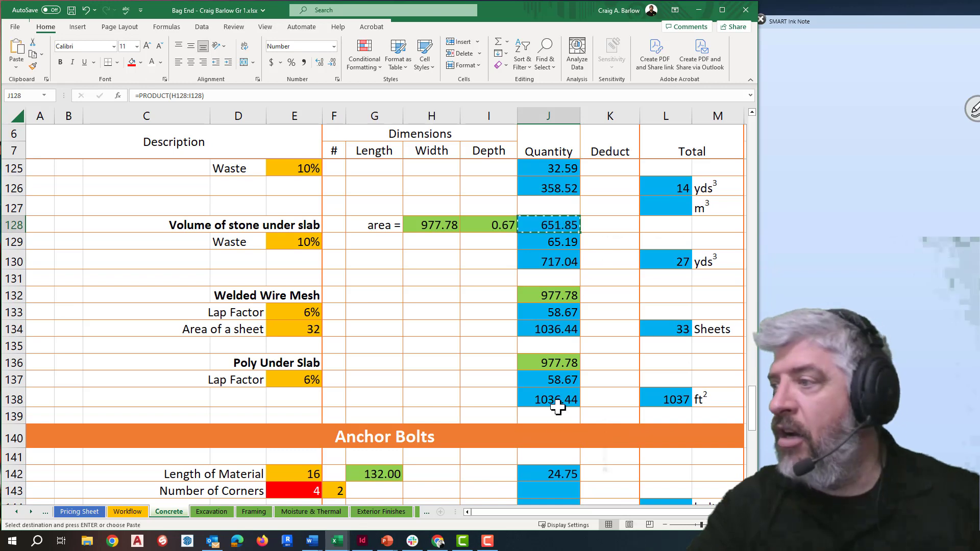
pyautogui.click(556, 491)
pyautogui.hotkey('ctrl', 'v')
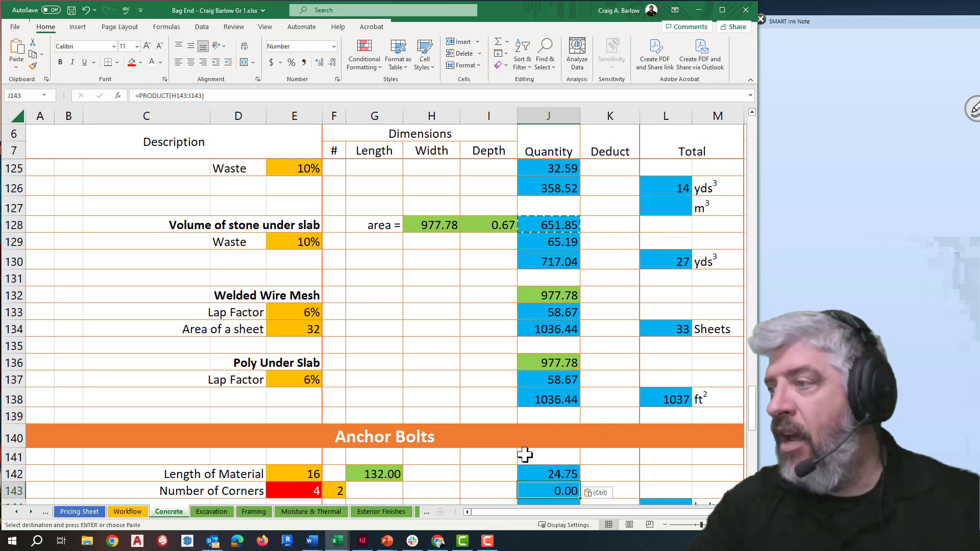
pyautogui.scroll(-2, 526, 453)
pyautogui.doubleClick(549, 389)
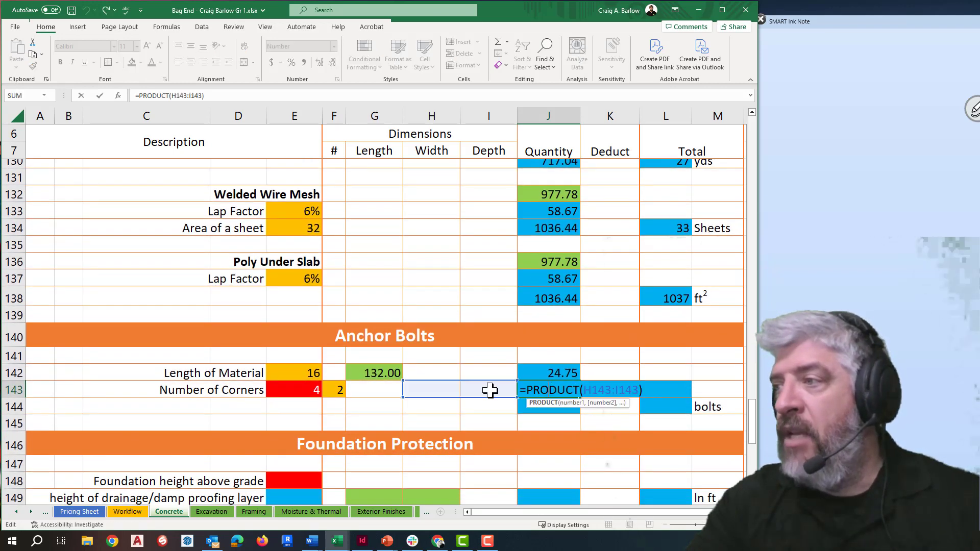
pyautogui.moveTo(475, 389); pyautogui.dragTo(329, 398)
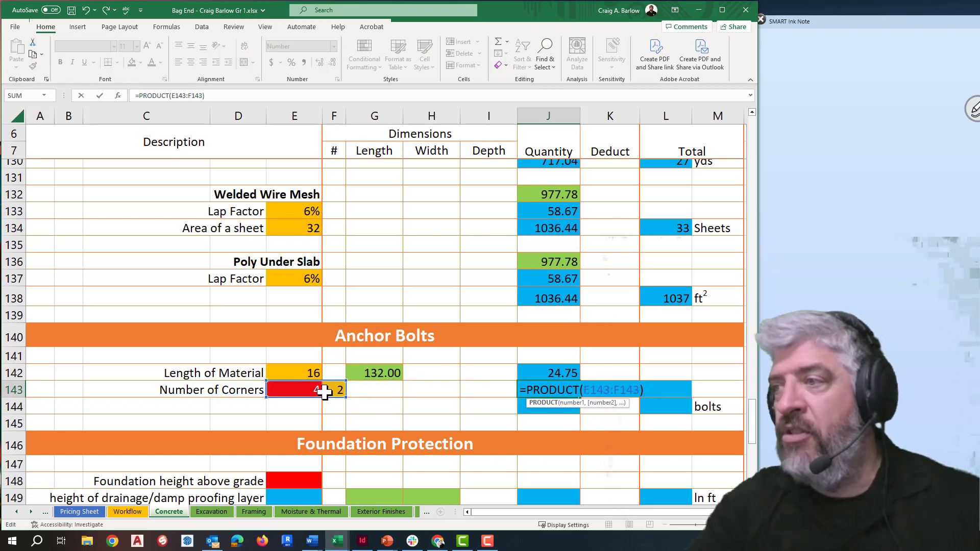
pyautogui.press('Return')
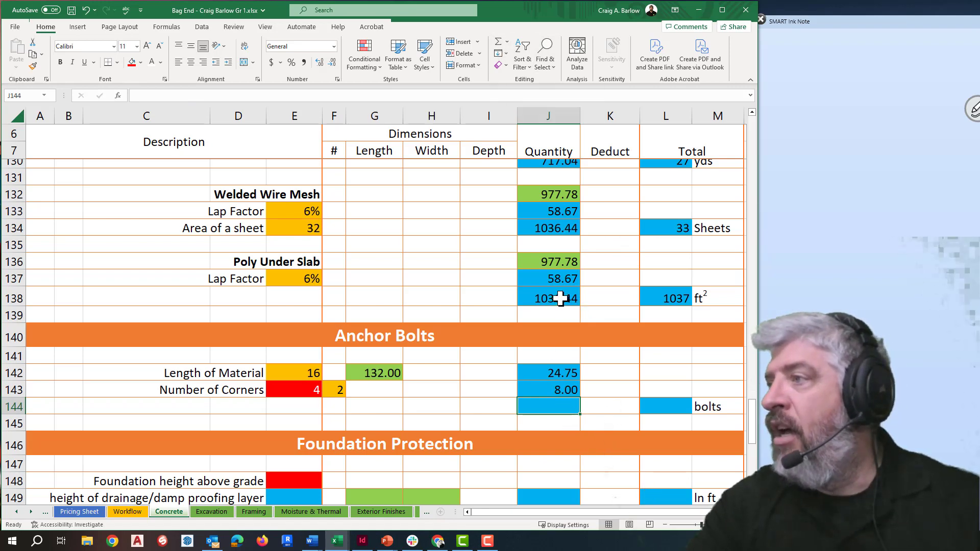
# Copy the Poly Under Slab sum and rounded total formulas from J138:L138 into the Anchor Bolts block at J144
pyautogui.moveTo(560, 298); pyautogui.dragTo(654, 294)
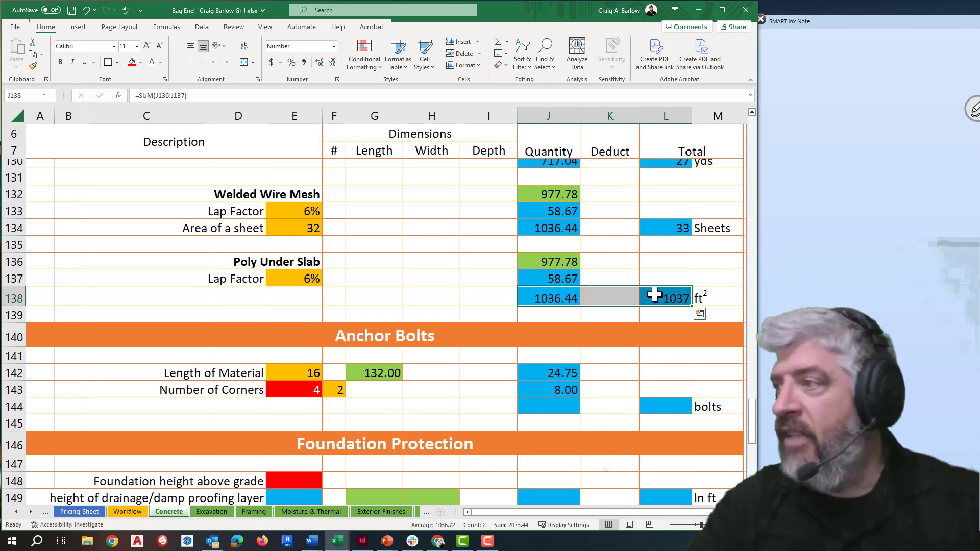
pyautogui.hotkey('ctrl', 'c')
pyautogui.click(569, 406)
pyautogui.hotkey('ctrl', 'v')
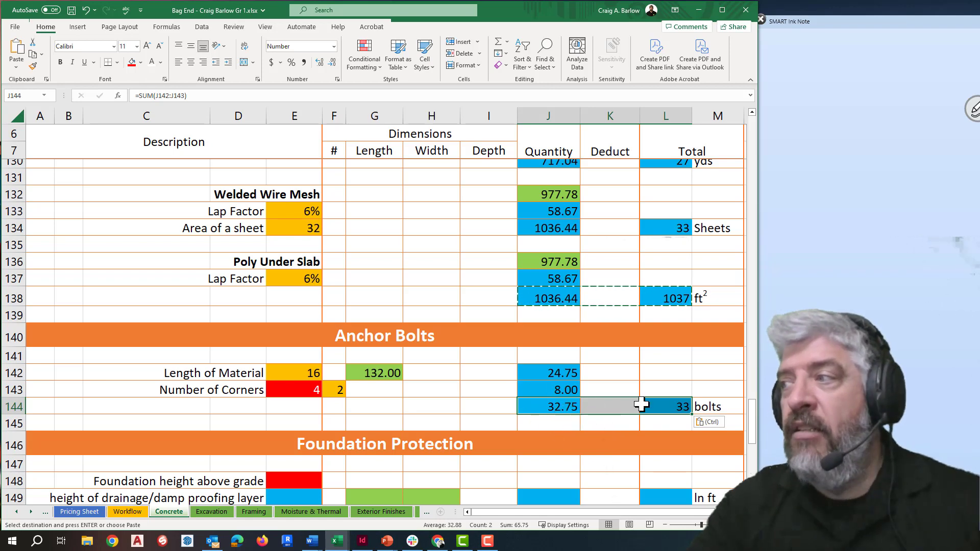
# Check the references of the rounded-up bolt total formula in L144
pyautogui.click(663, 408)
pyautogui.doubleClick(662, 408)
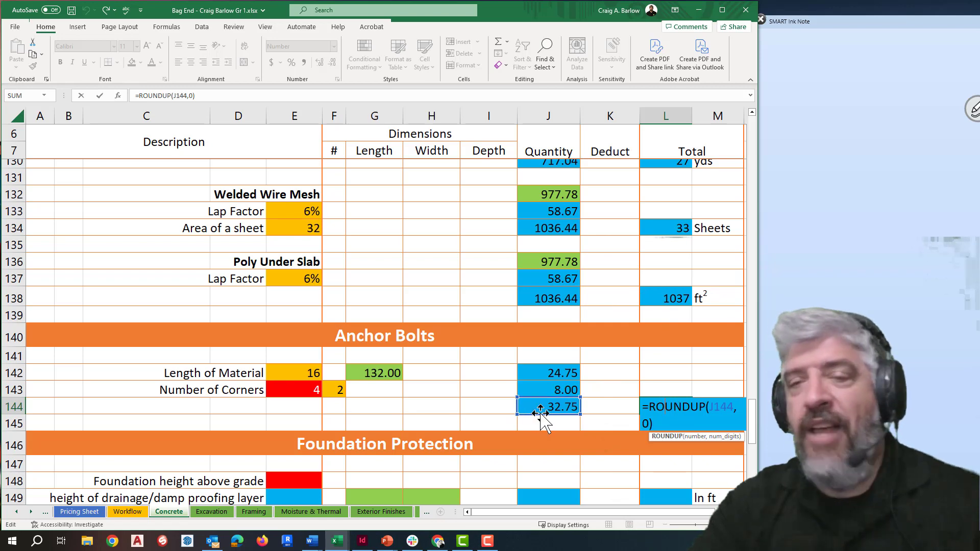
pyautogui.press('Return')
pyautogui.click(645, 406)
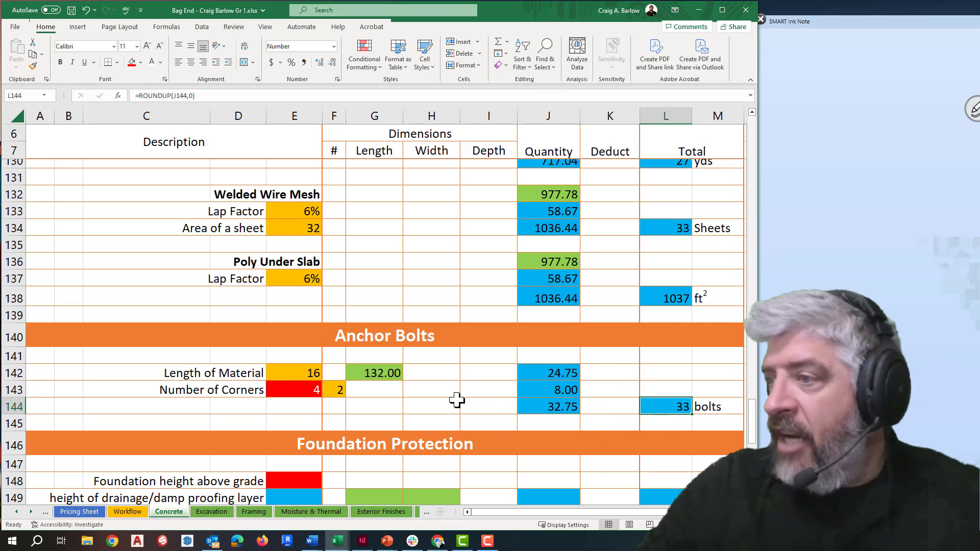
pyautogui.scroll(-3, 457, 401)
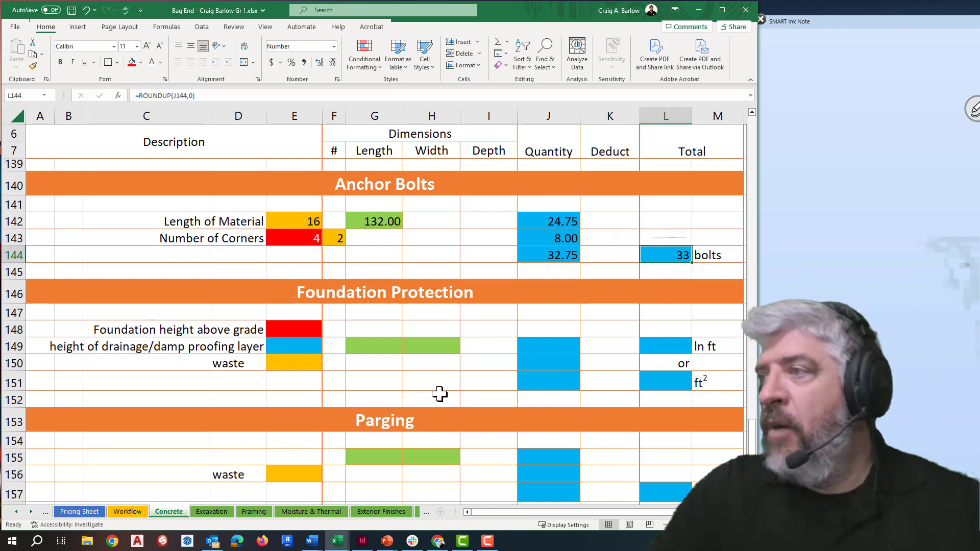
# Enter 2 as the foundation height above grade in E148 and format it with two decimal places
pyautogui.click(305, 329)
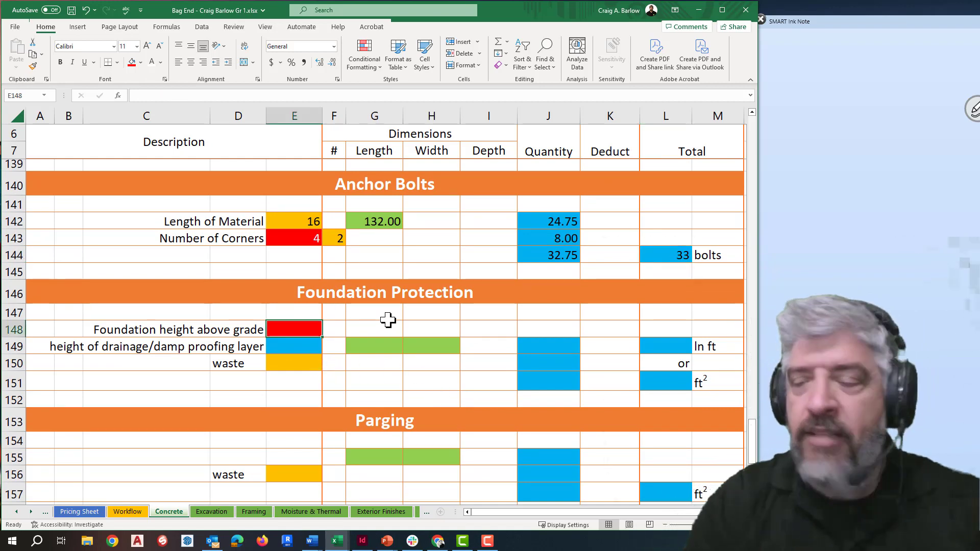
pyautogui.write('2')
pyautogui.press('Return')
pyautogui.click(313, 325)
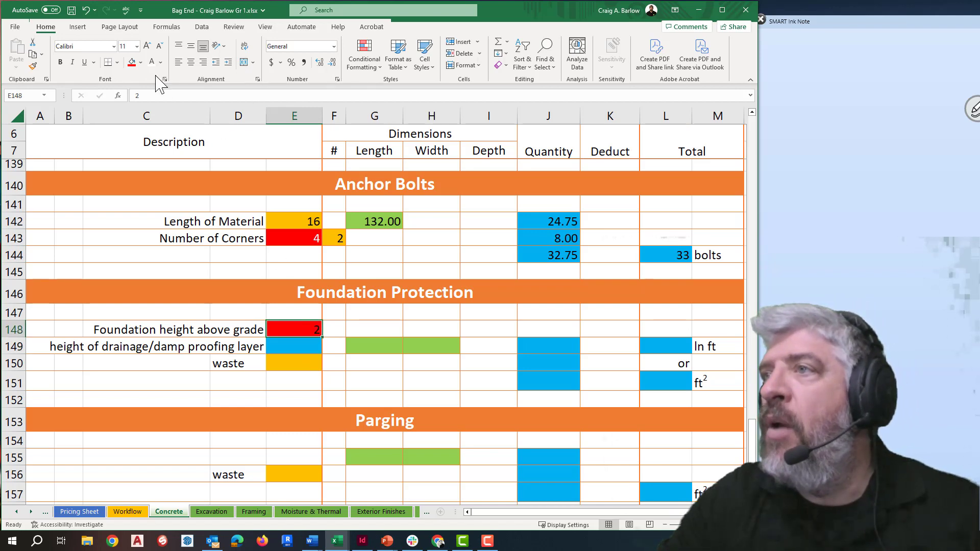
pyautogui.click(332, 330)
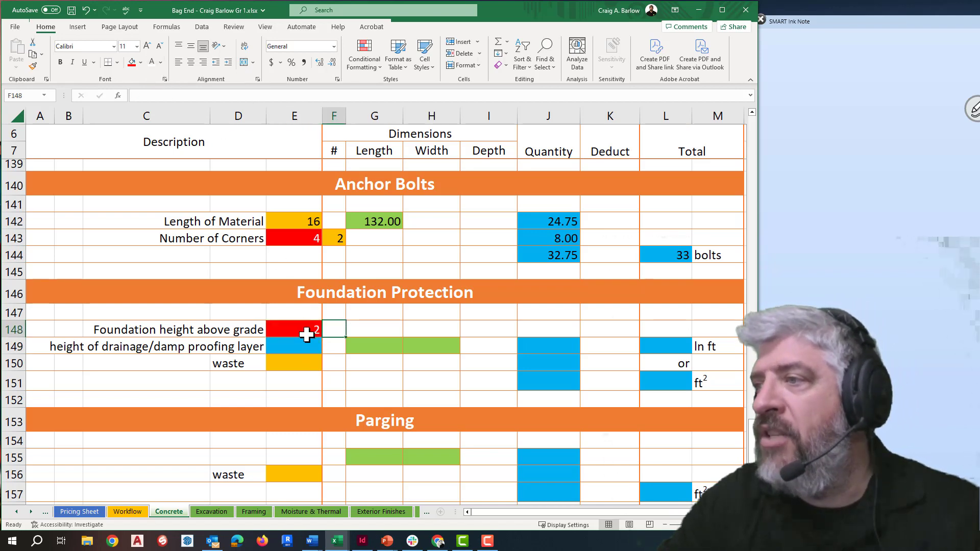
pyautogui.click(307, 332)
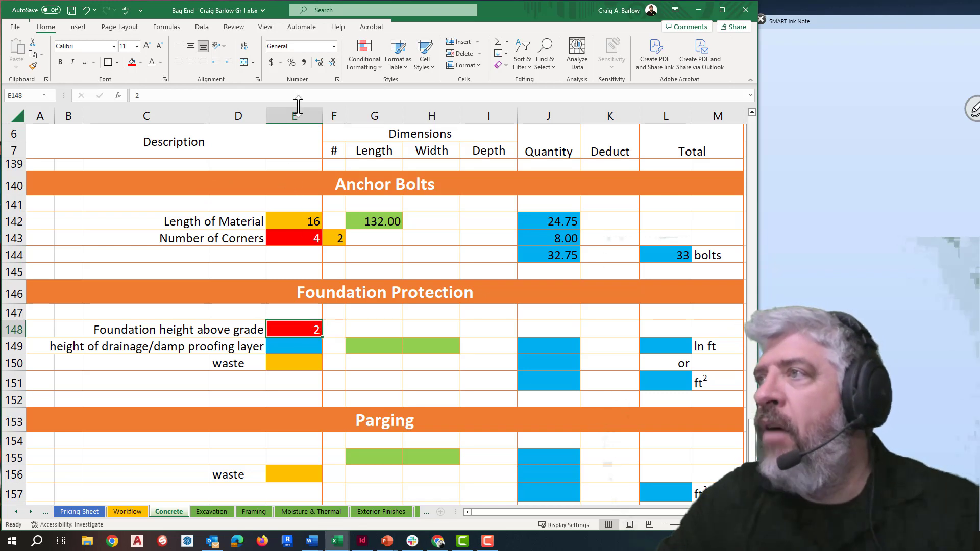
pyautogui.click(320, 61)
pyautogui.click(319, 62)
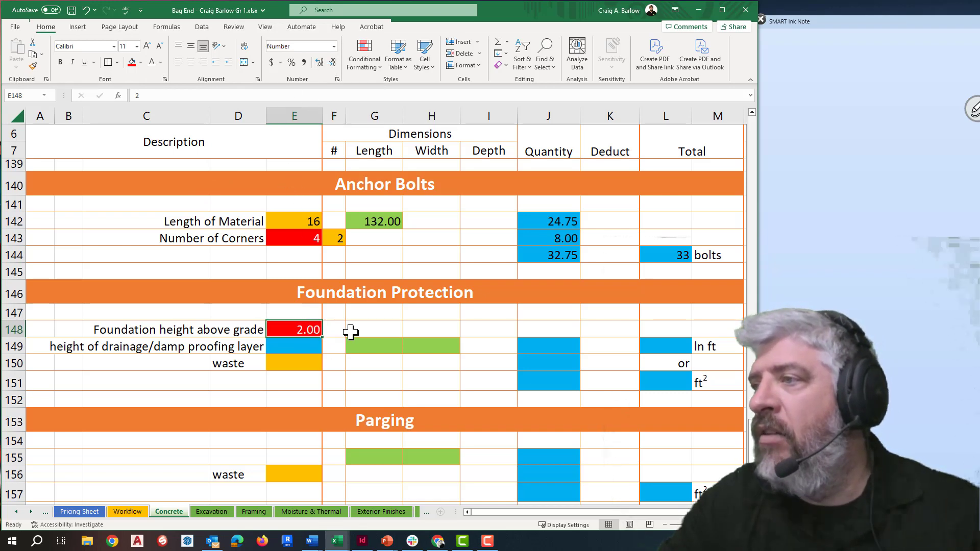
pyautogui.click(350, 332)
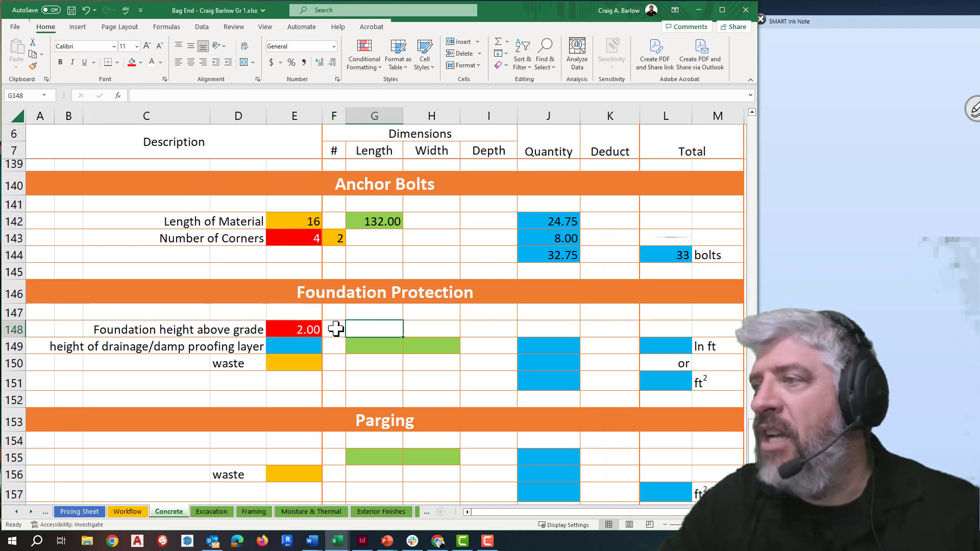
# Add a note to the foundation height above grade label in D148: 'Code minimum is 6" (use 8" if information cannot be found in plans)'
pyautogui.rightClick(304, 330)
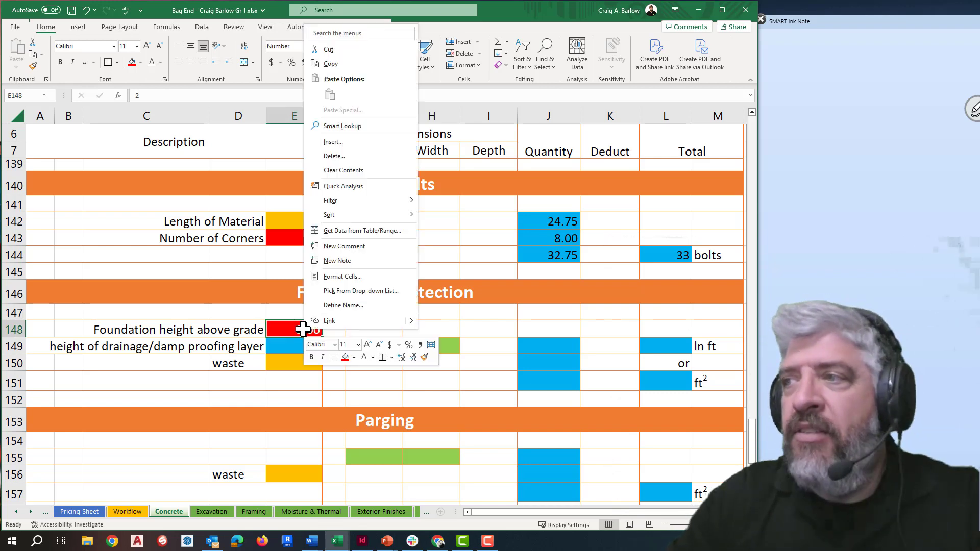
pyautogui.rightClick(248, 330)
pyautogui.click(296, 261)
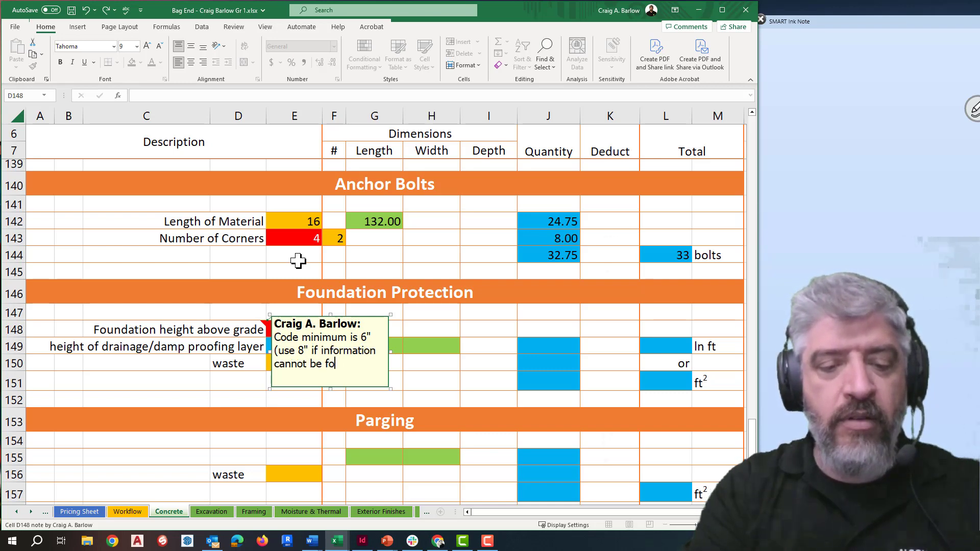
pyautogui.write('lans')
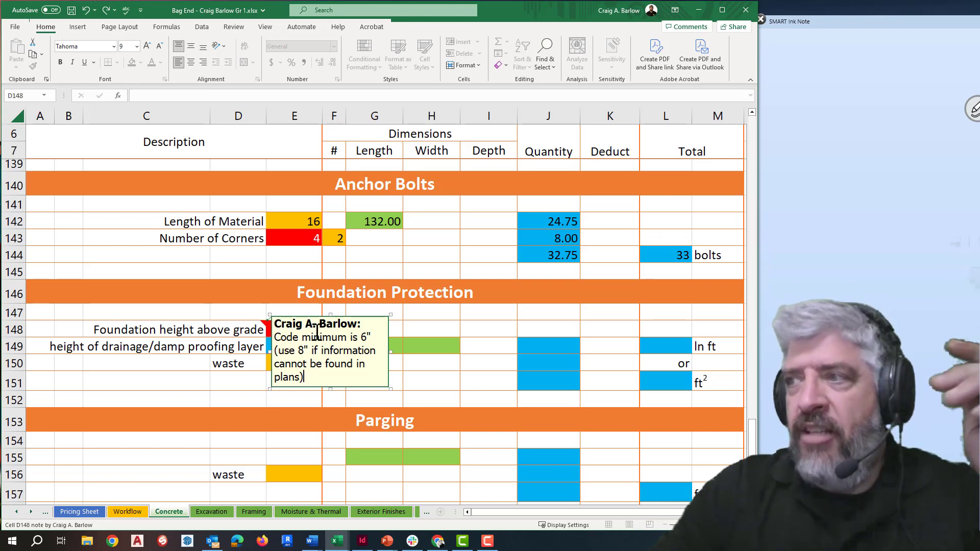
pyautogui.click(234, 382)
pyautogui.moveTo(247, 329)
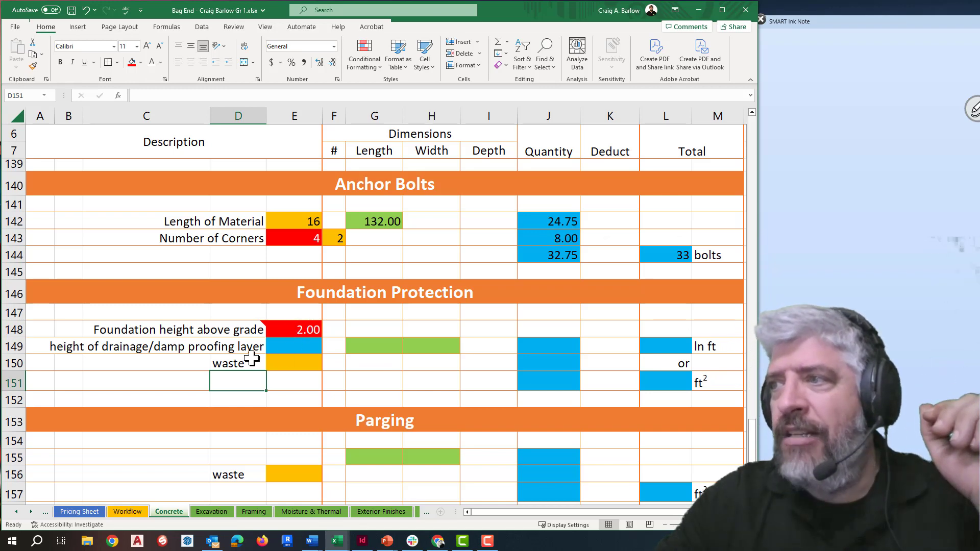
# Calculate the height of the drainage/damp proofing layer in E149 as the 8" wall foundation height minus the height above grade, =E48-E148
pyautogui.click(301, 346)
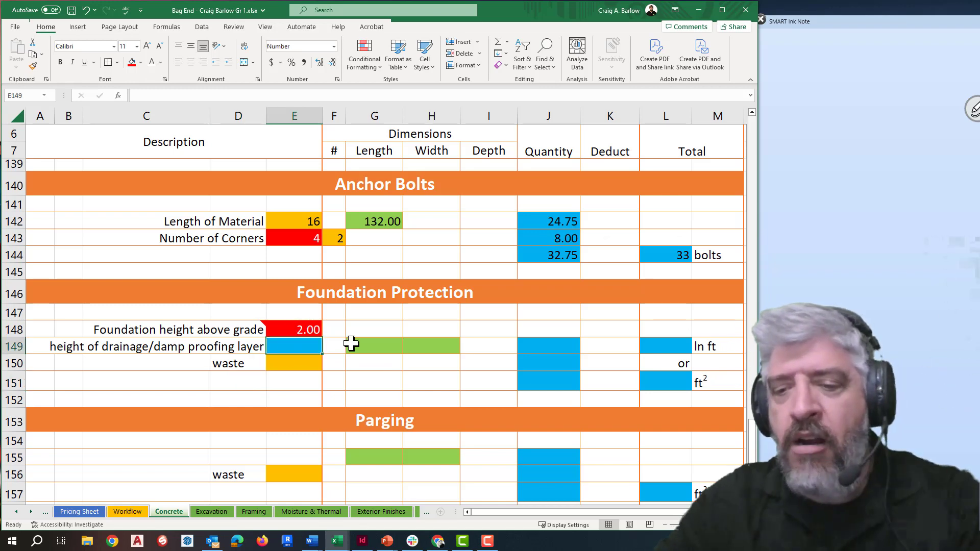
pyautogui.write('=')
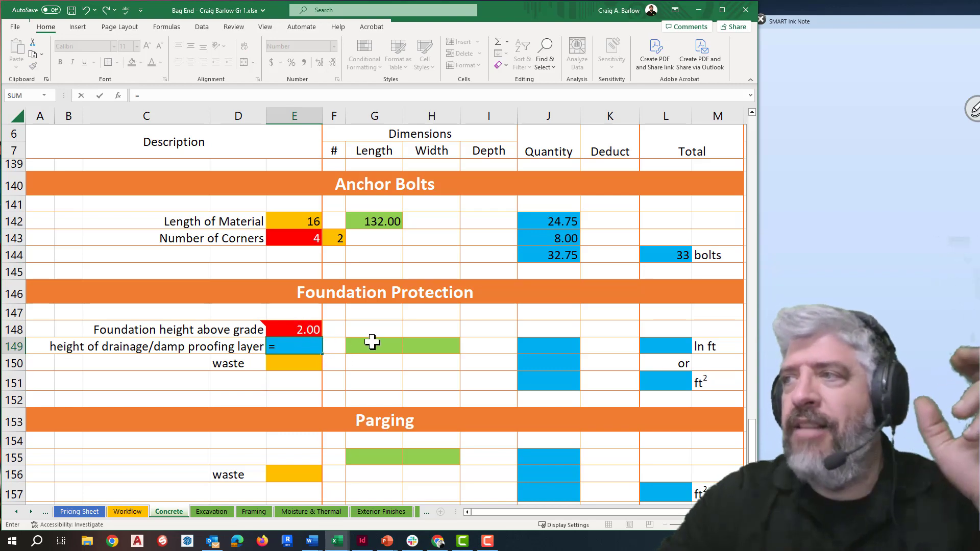
pyautogui.scroll(20, 372, 342)
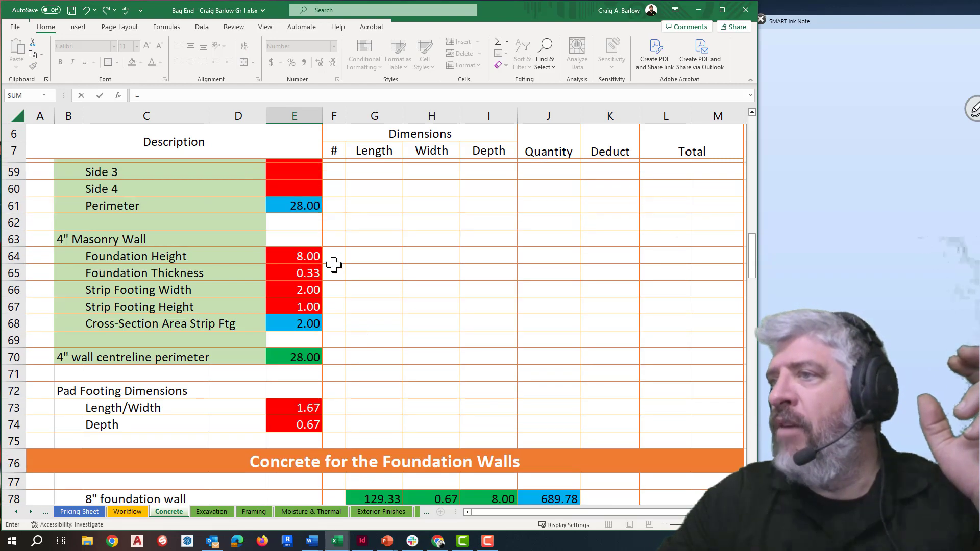
pyautogui.scroll(4, 334, 266)
pyautogui.click(306, 190)
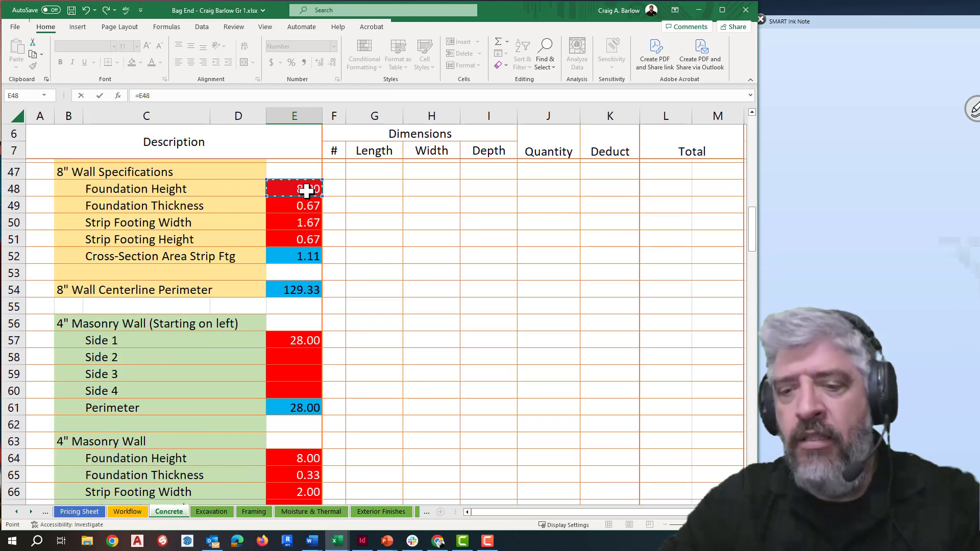
pyautogui.write('-')
pyautogui.scroll(-20, 322, 475)
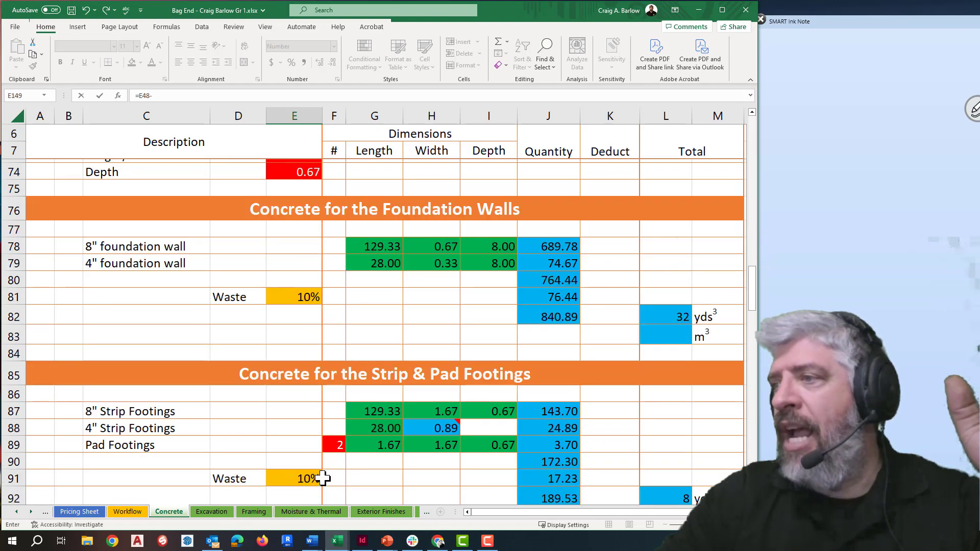
pyautogui.scroll(-10, 323, 476)
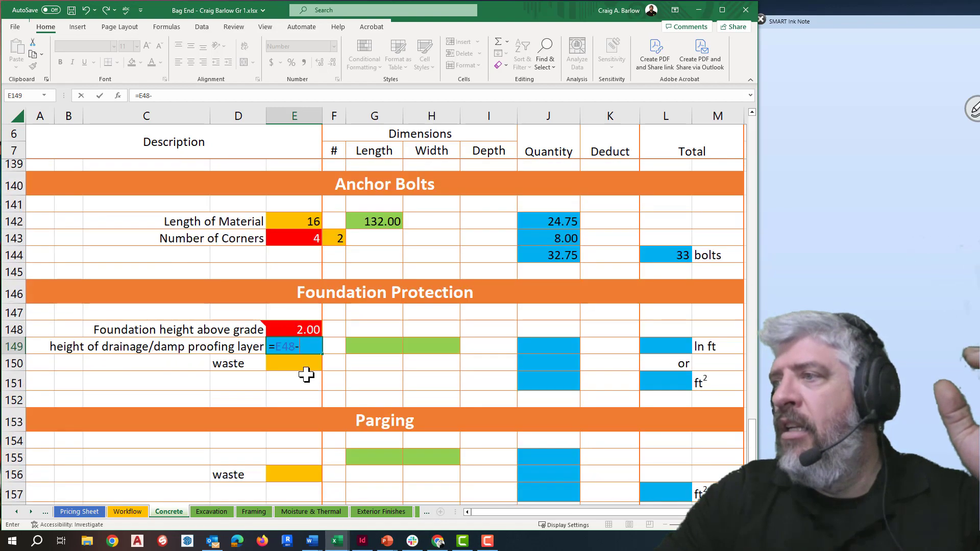
pyautogui.click(302, 331)
pyautogui.press('Return')
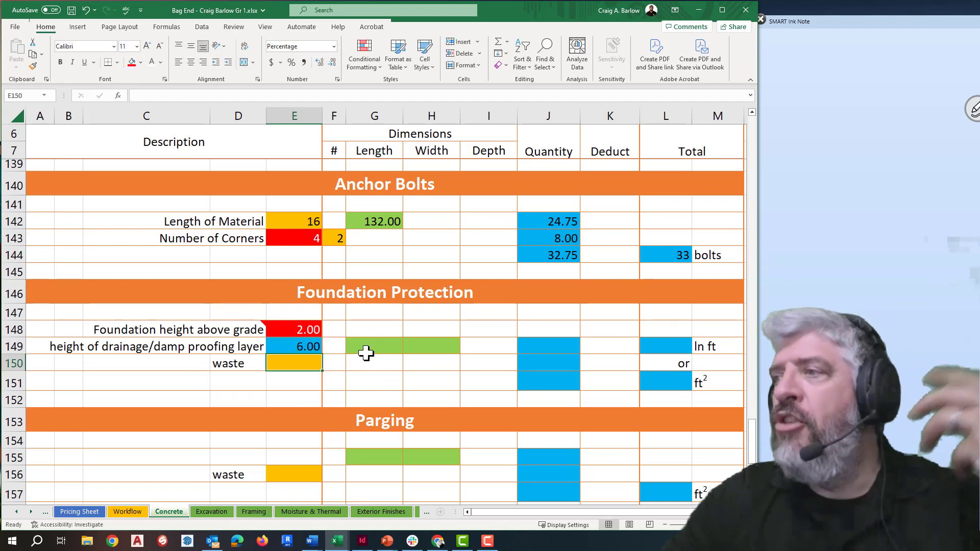
# Link the Foundation Protection length in G149 to the house perimeter with =E34
pyautogui.click(380, 342)
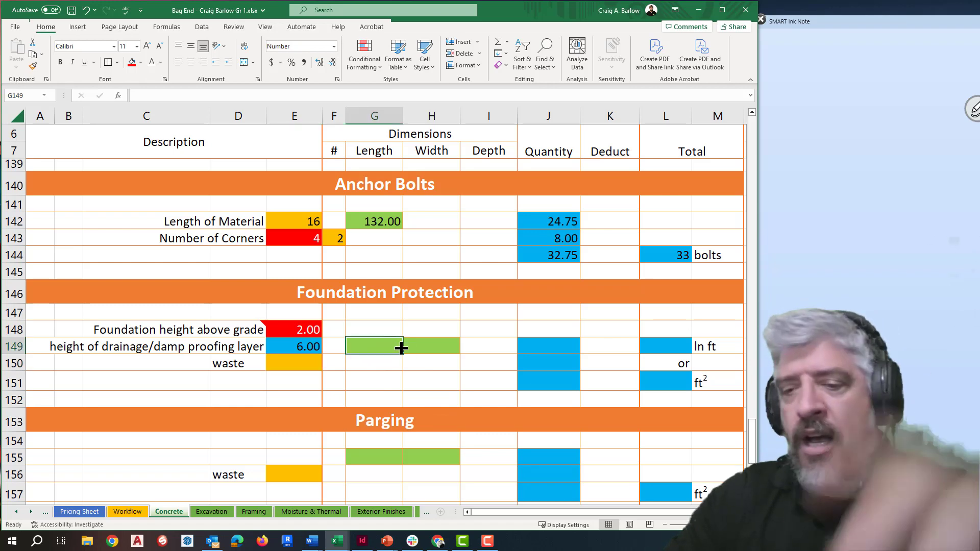
pyautogui.write('=')
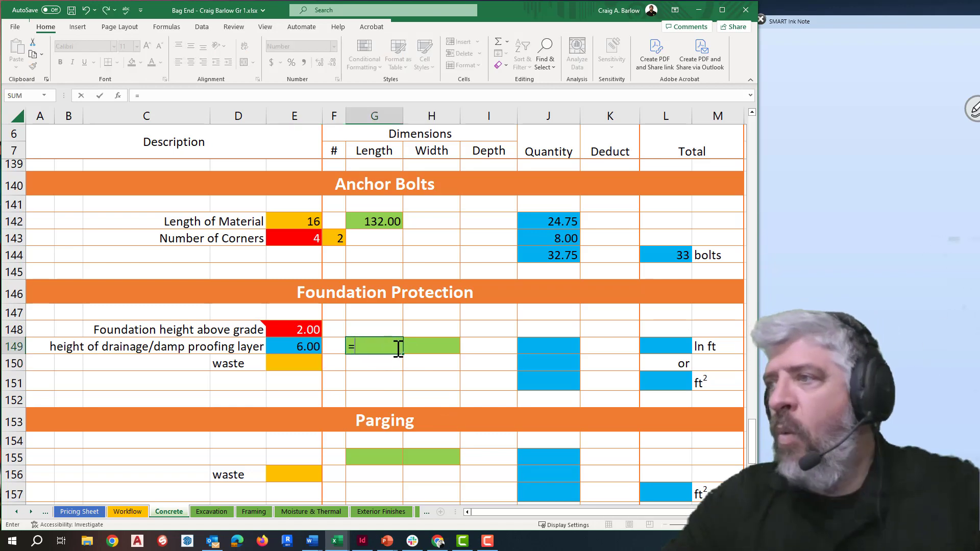
pyautogui.scroll(20, 386, 345)
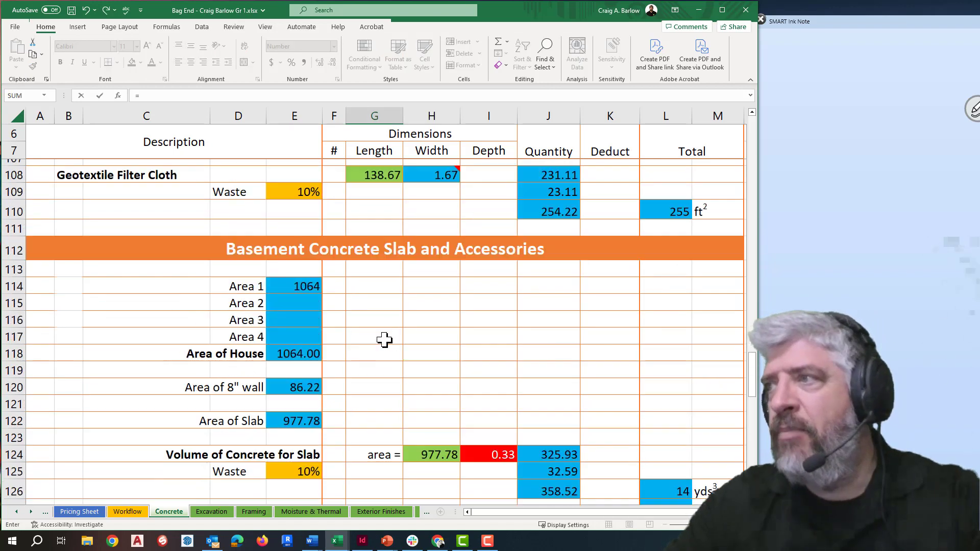
pyautogui.scroll(4, 385, 340)
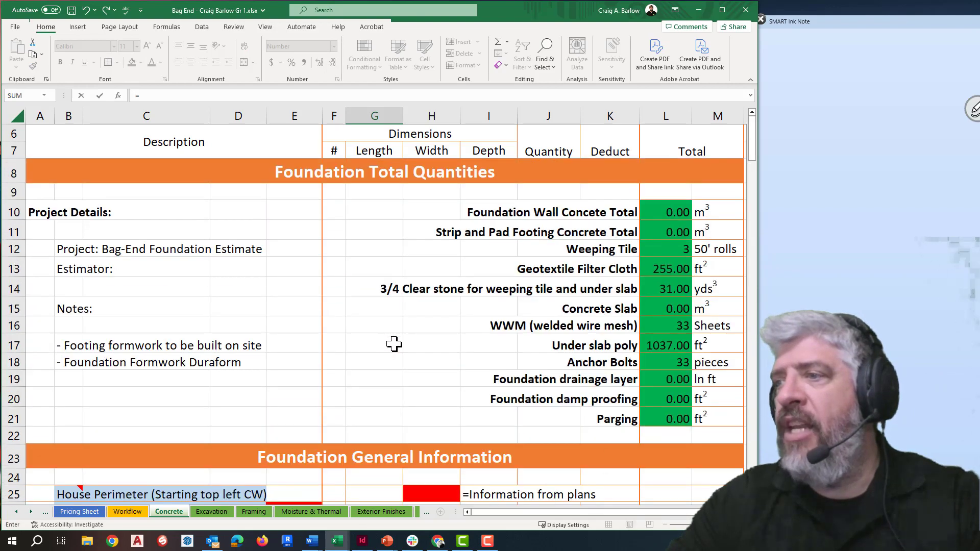
pyautogui.scroll(-4, 394, 345)
pyautogui.click(286, 397)
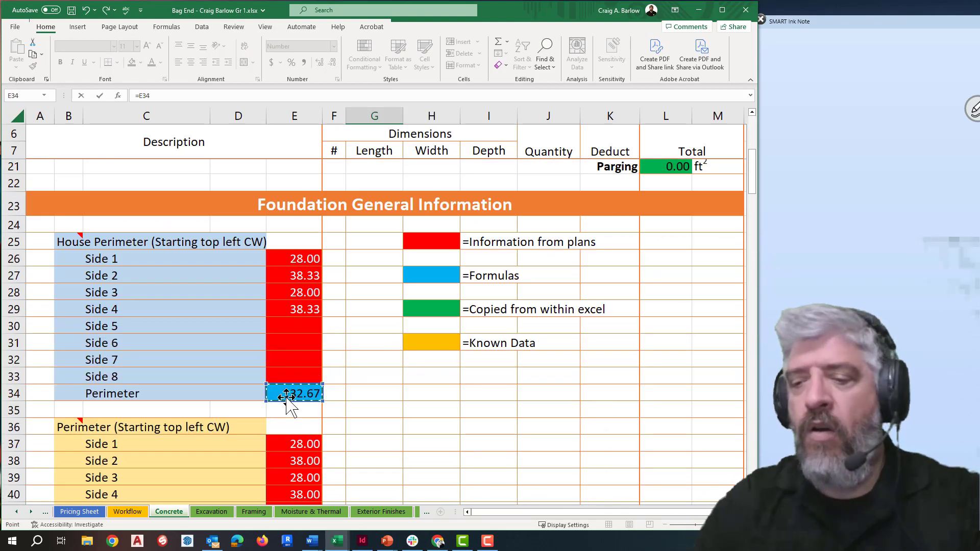
pyautogui.press('Return')
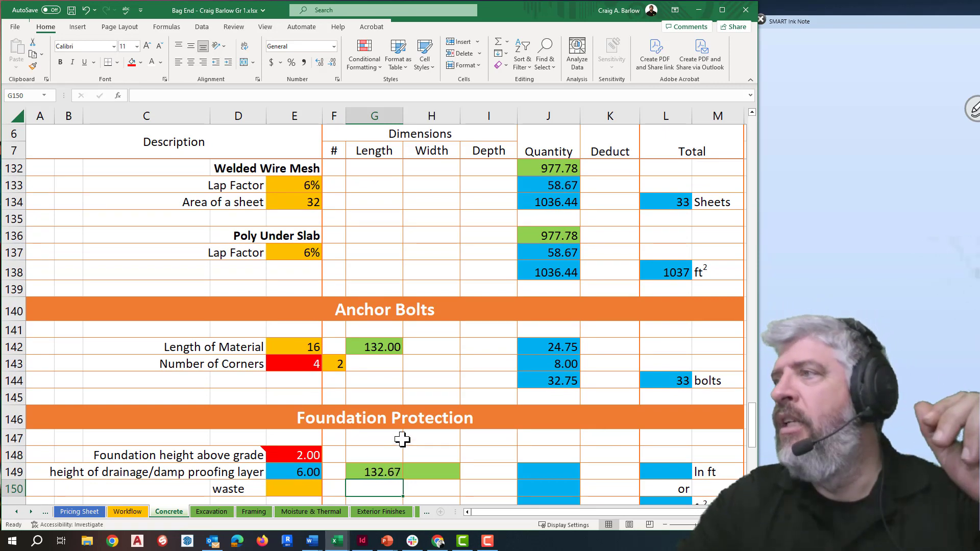
pyautogui.scroll(5, 404, 438)
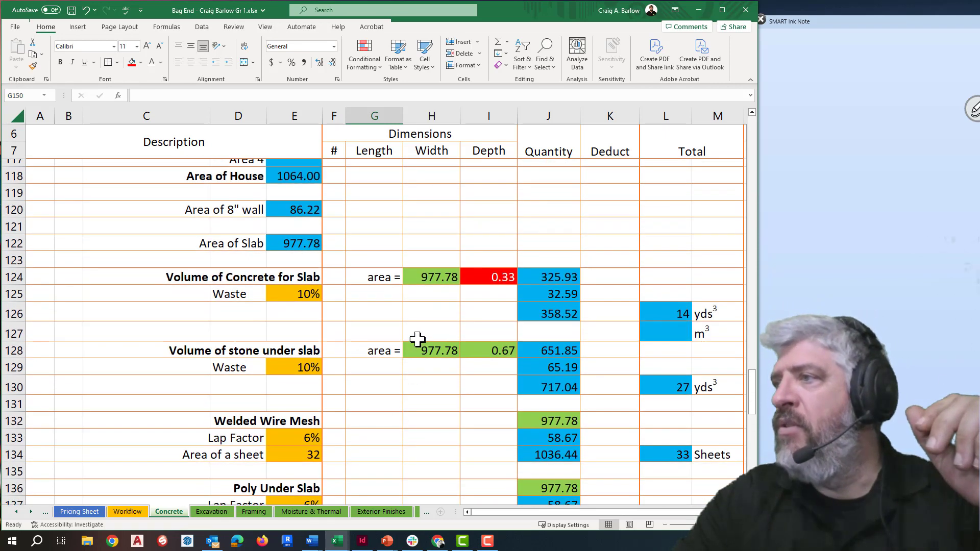
pyautogui.scroll(6, 381, 366)
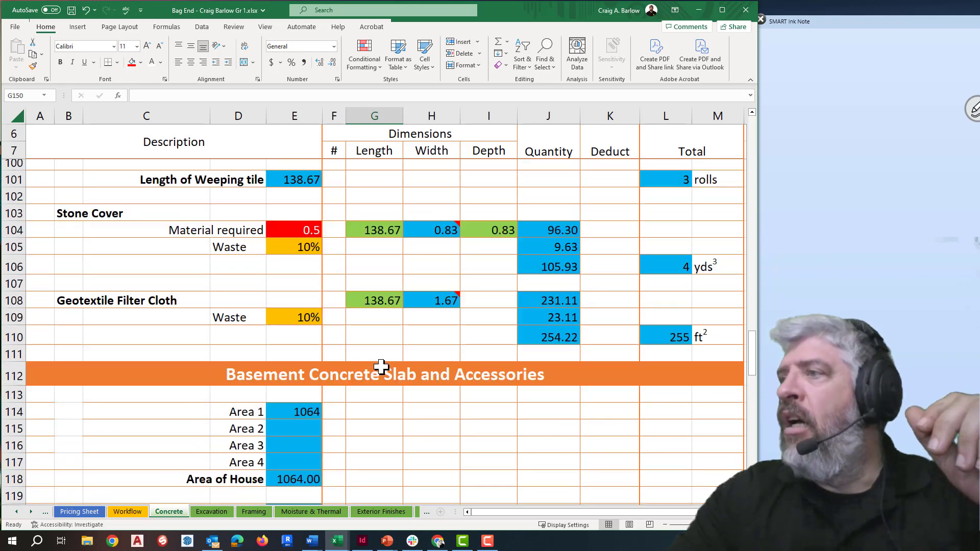
pyautogui.scroll(1, 380, 349)
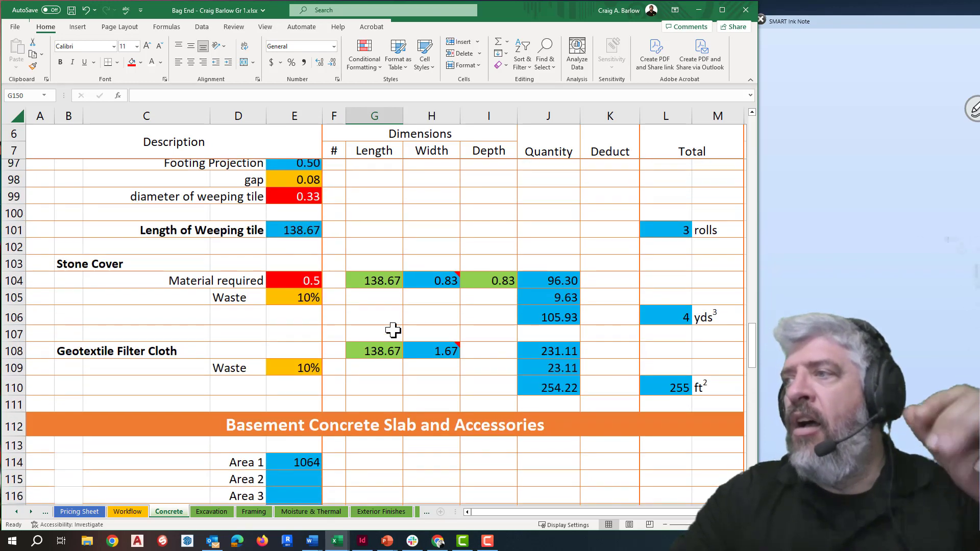
pyautogui.scroll(-17, 394, 331)
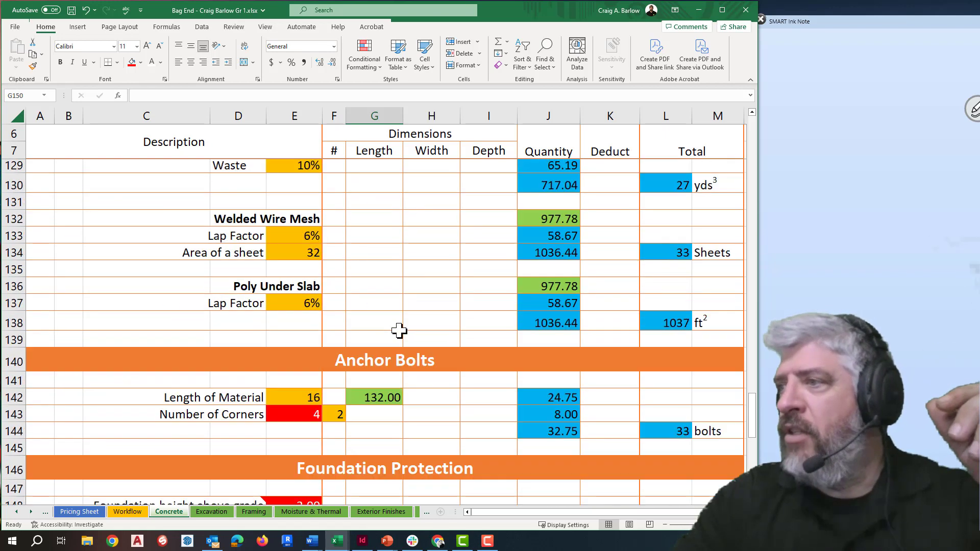
pyautogui.scroll(4, 399, 331)
pyautogui.scroll(-1, 400, 328)
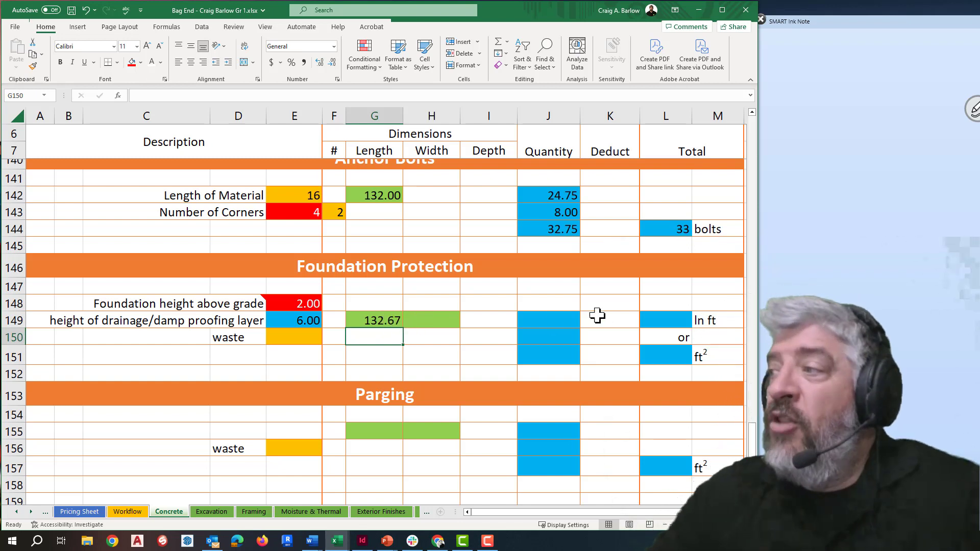
# Copy the rounded total formula from L144 into the linear-foot total L149 and point it at the length, giving =ROUNDUP(G149,0)
pyautogui.click(655, 320)
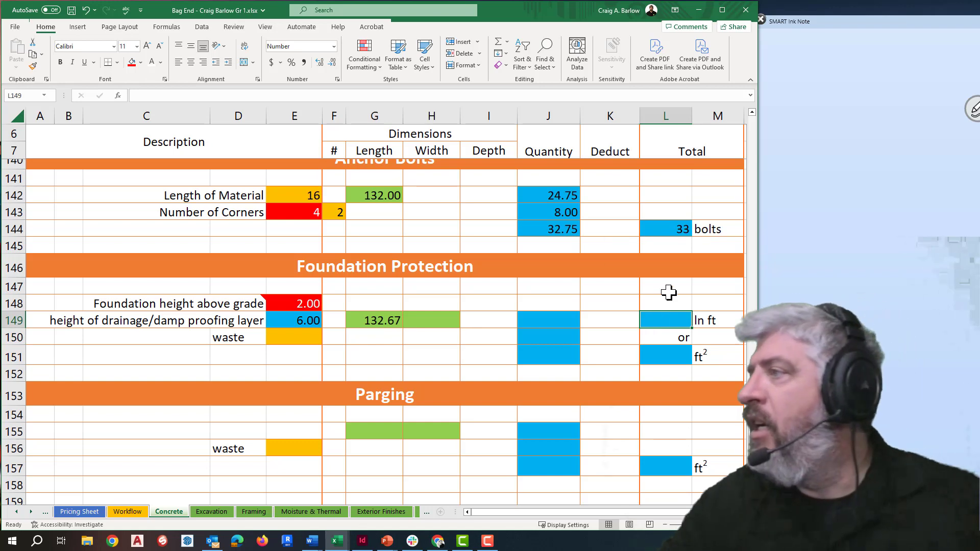
pyautogui.click(661, 232)
pyautogui.hotkey('ctrl', 'c')
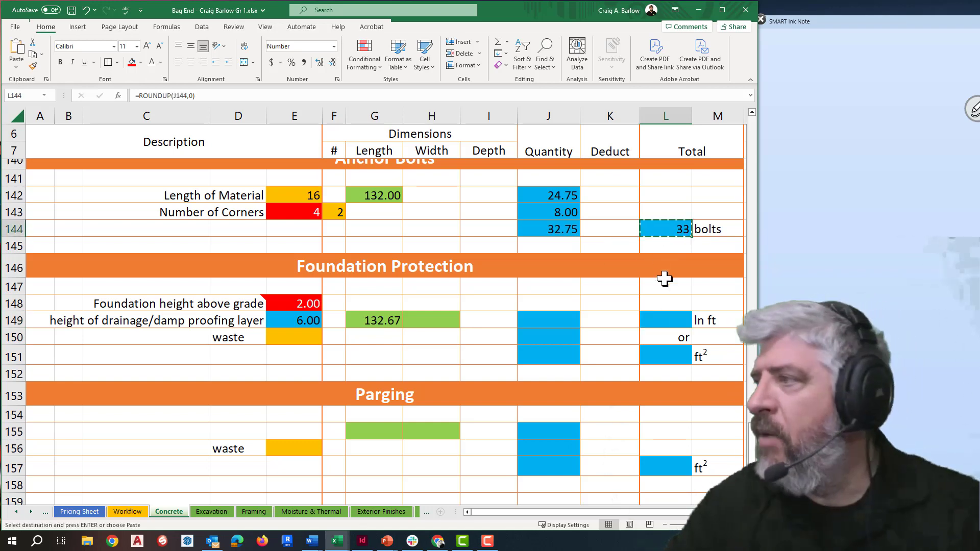
pyautogui.click(661, 320)
pyautogui.hotkey('ctrl', 'v')
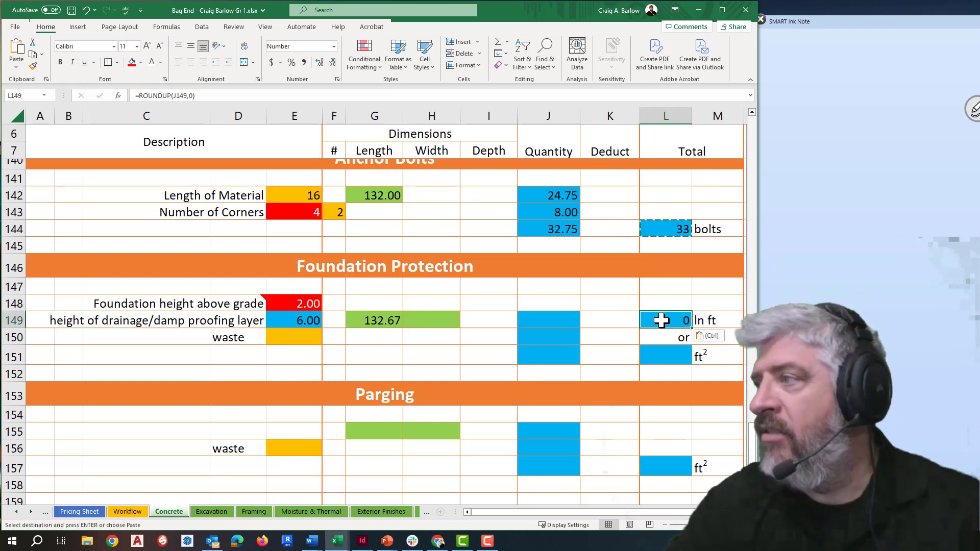
pyautogui.doubleClick(662, 320)
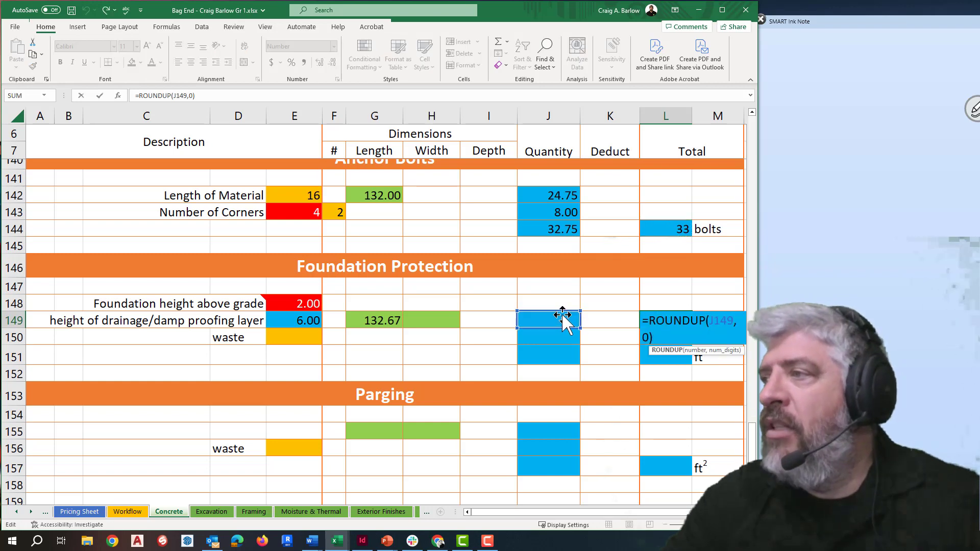
pyautogui.moveTo(562, 314); pyautogui.dragTo(392, 321)
pyautogui.press('Return')
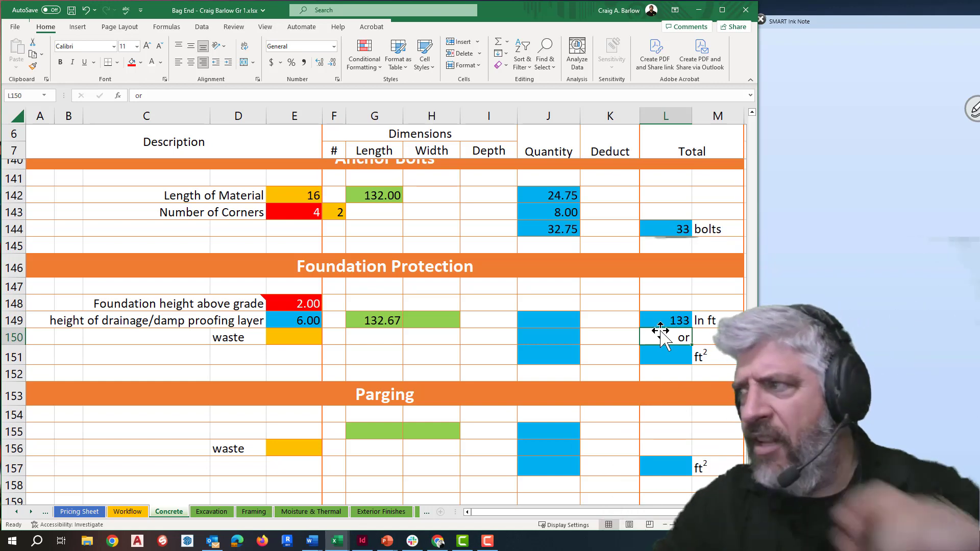
# Link the Foundation Protection width in H149 to the height of the drainage/damp proofing layer with =E149
pyautogui.click(438, 320)
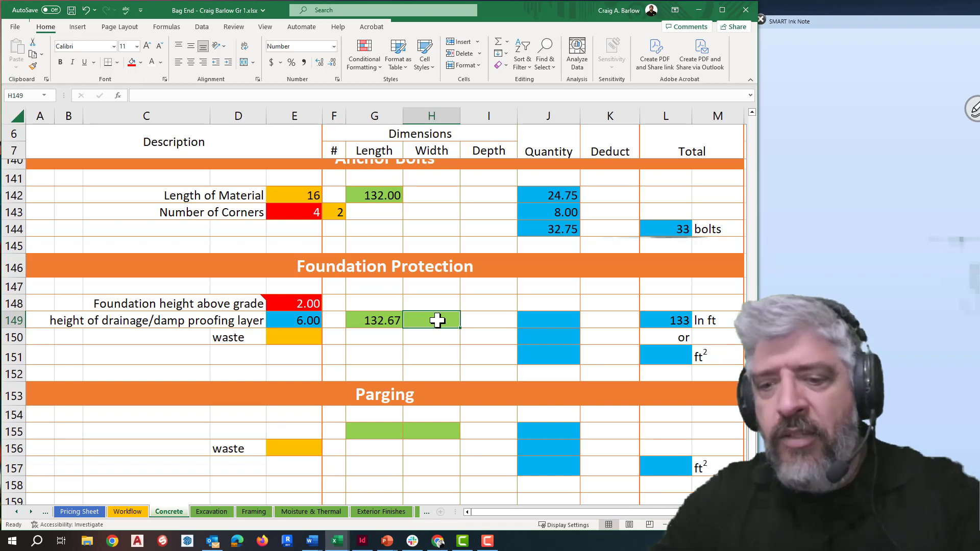
pyautogui.write('=')
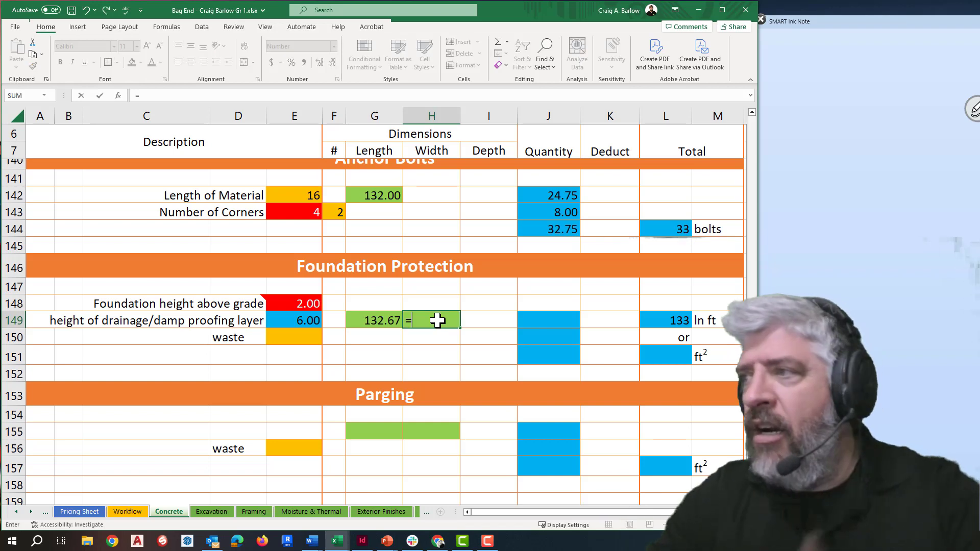
pyautogui.click(307, 322)
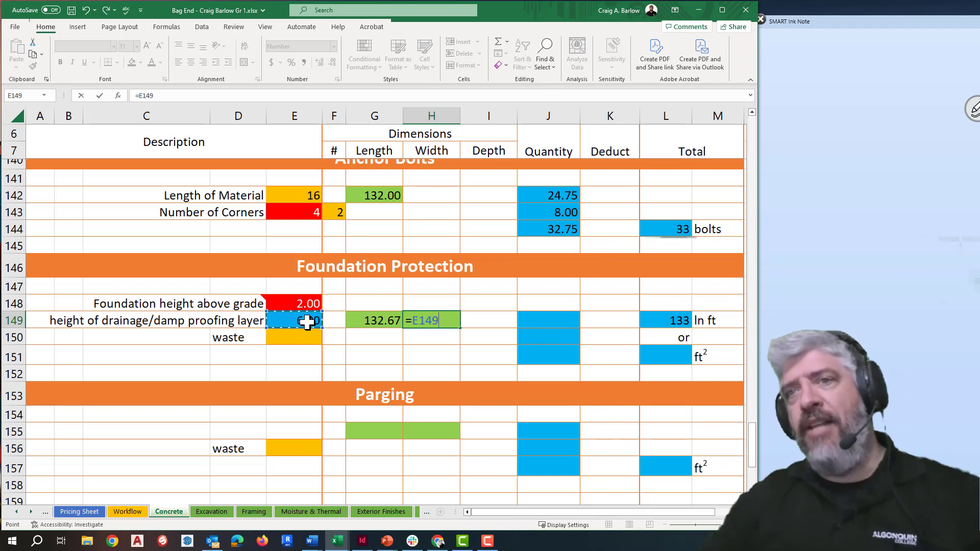
pyautogui.press('Return')
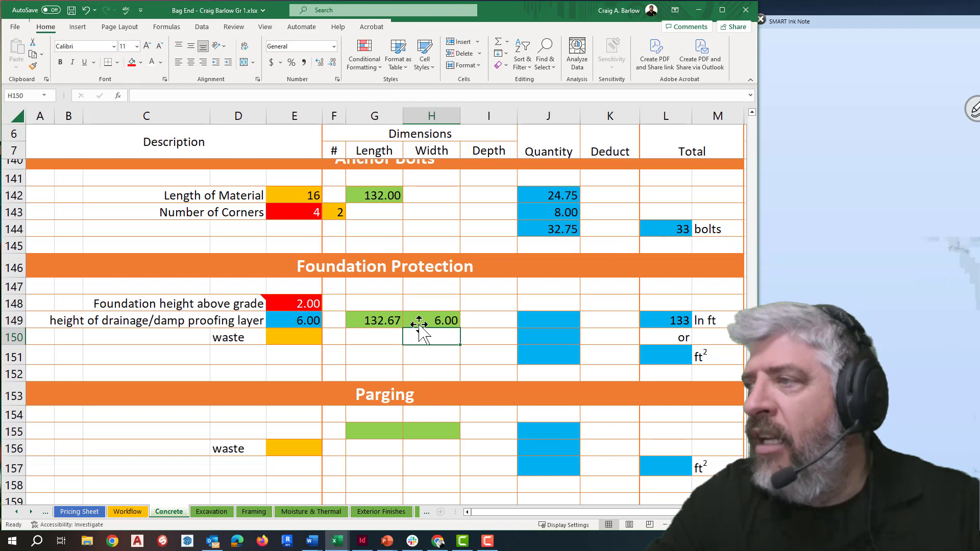
pyautogui.click(531, 321)
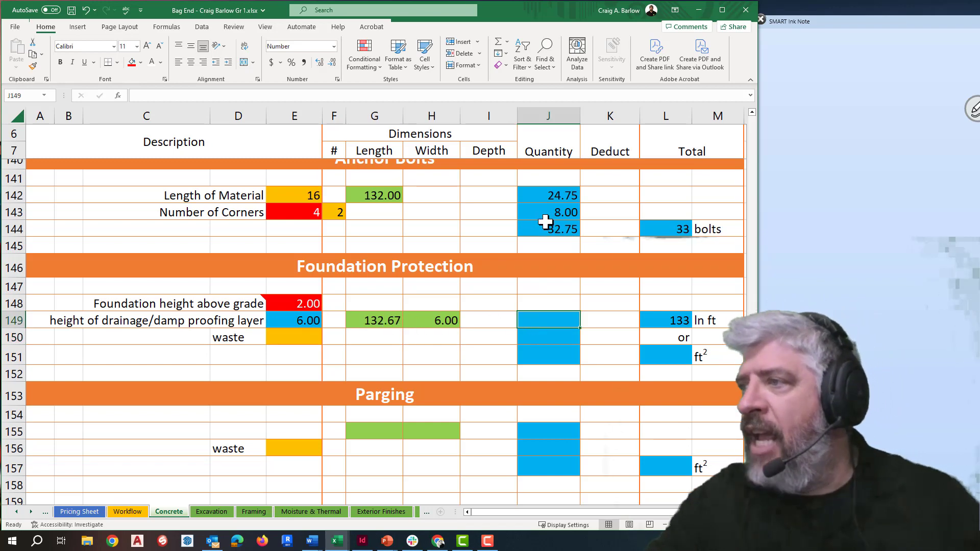
pyautogui.moveTo(548, 195); pyautogui.dragTo(545, 221)
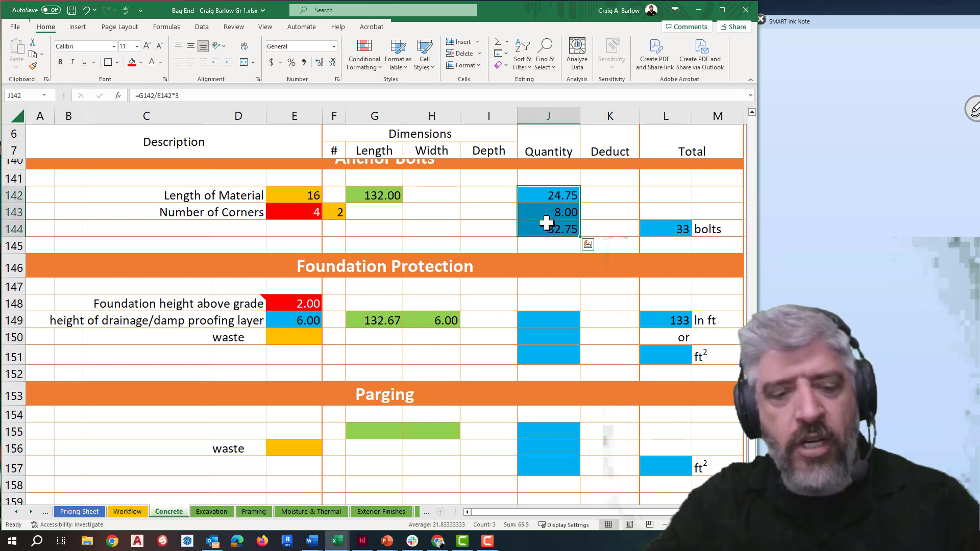
pyautogui.hotkey('ctrl', 'c')
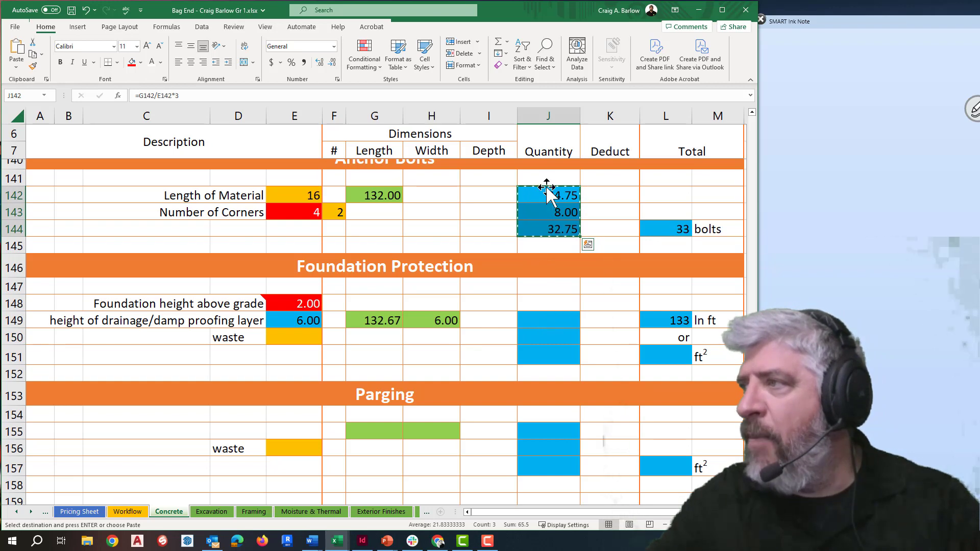
pyautogui.press('Escape')
pyautogui.moveTo(544, 194); pyautogui.dragTo(657, 223)
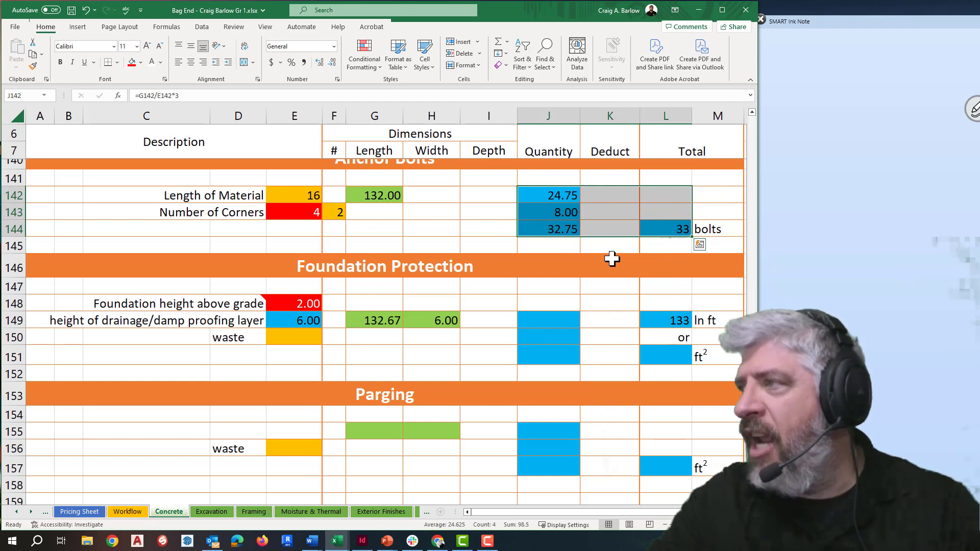
pyautogui.click(607, 281)
# Try reusing the three anchor bolt quantity formulas from J142:J144 in the Foundation Protection quantity cells J149:J151
pyautogui.moveTo(547, 194); pyautogui.dragTo(549, 223)
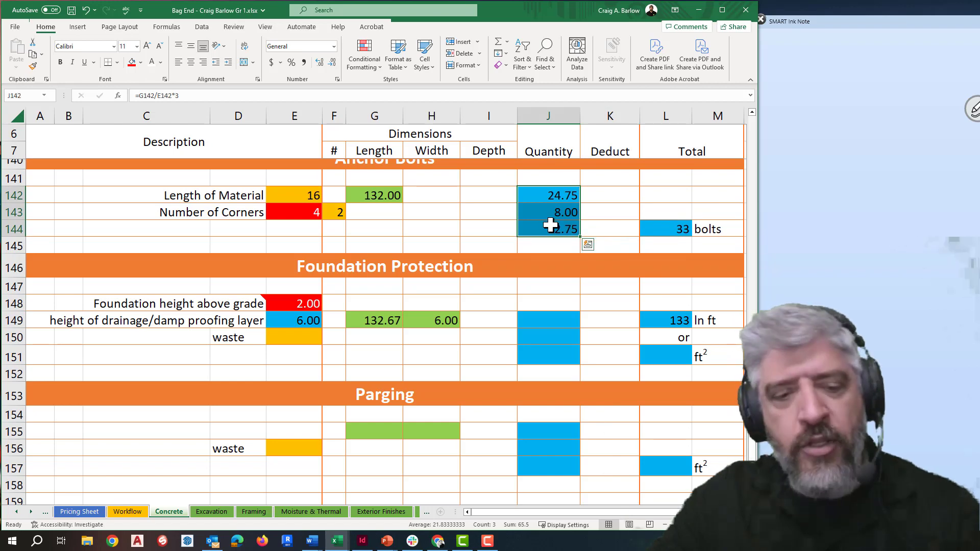
pyautogui.hotkey('ctrl', 'c')
pyautogui.moveTo(553, 321); pyautogui.dragTo(553, 354)
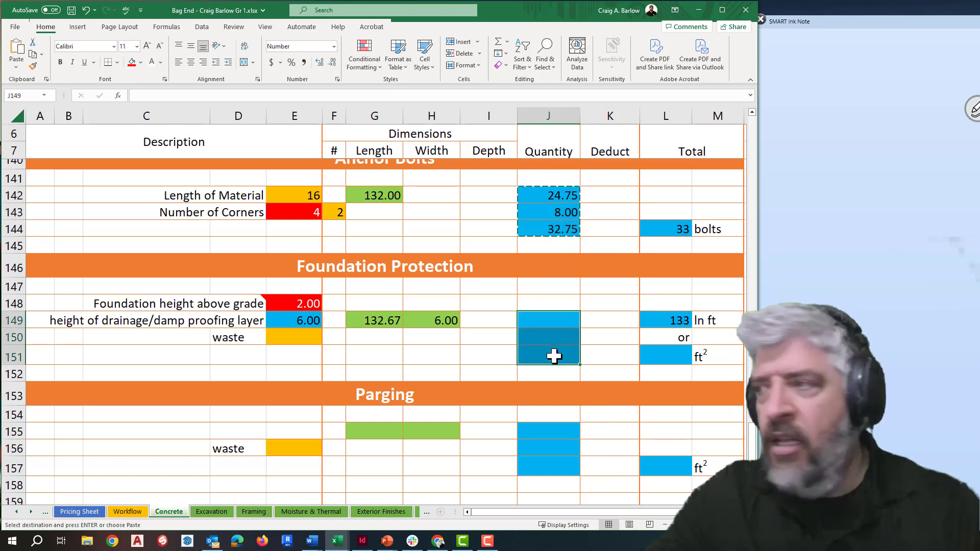
pyautogui.hotkey('ctrl', 'v')
pyautogui.press('Escape')
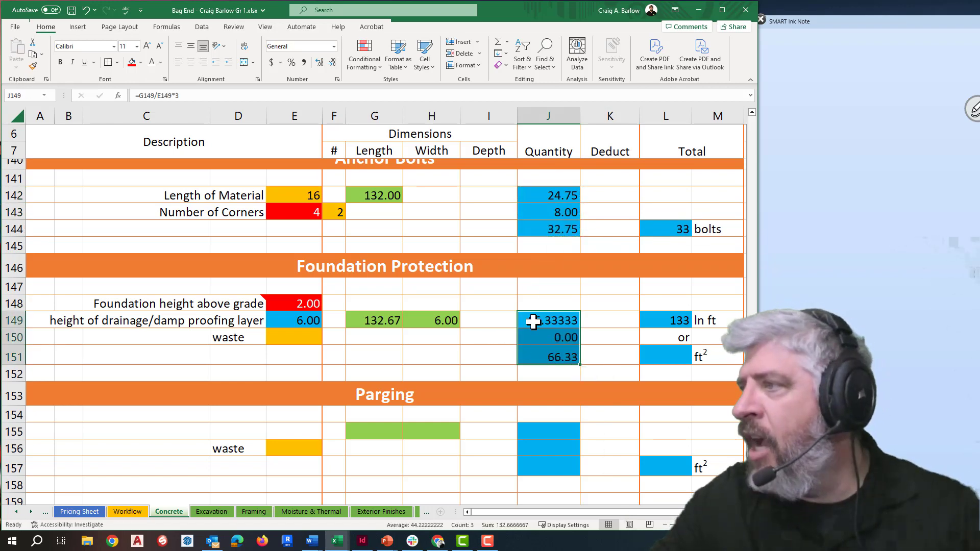
# Replace the copied formula in J149 with the product of length and width, =PRODUCT(G149:H149)
pyautogui.doubleClick(534, 322)
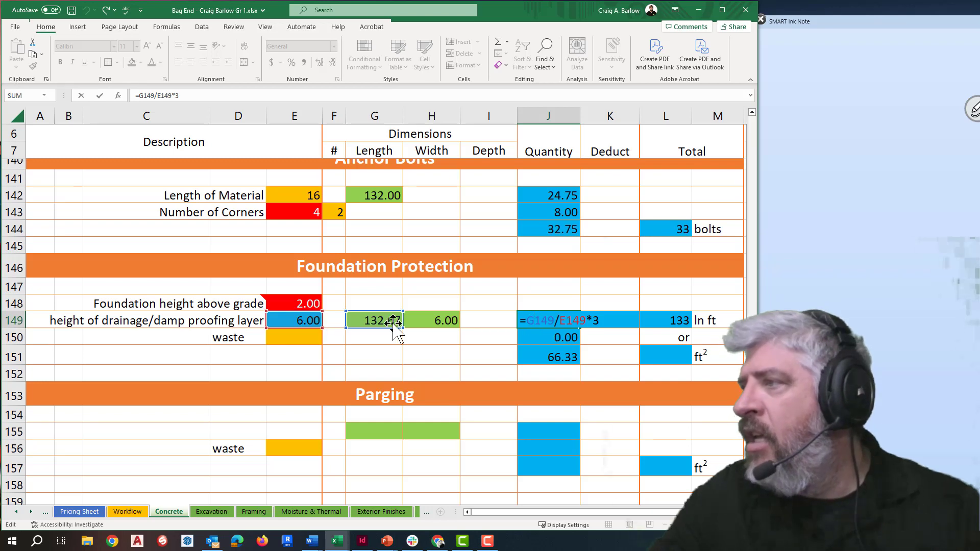
pyautogui.press('Escape')
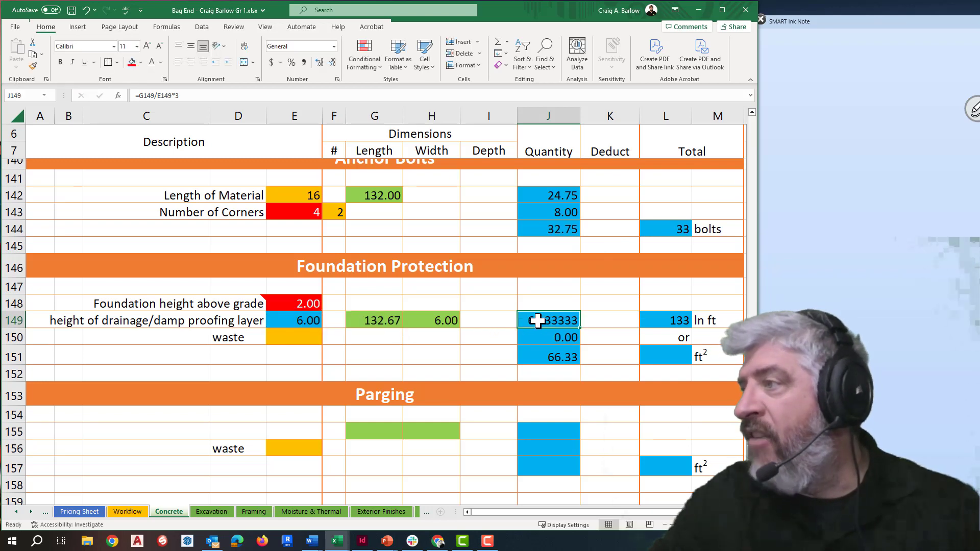
pyautogui.write('=')
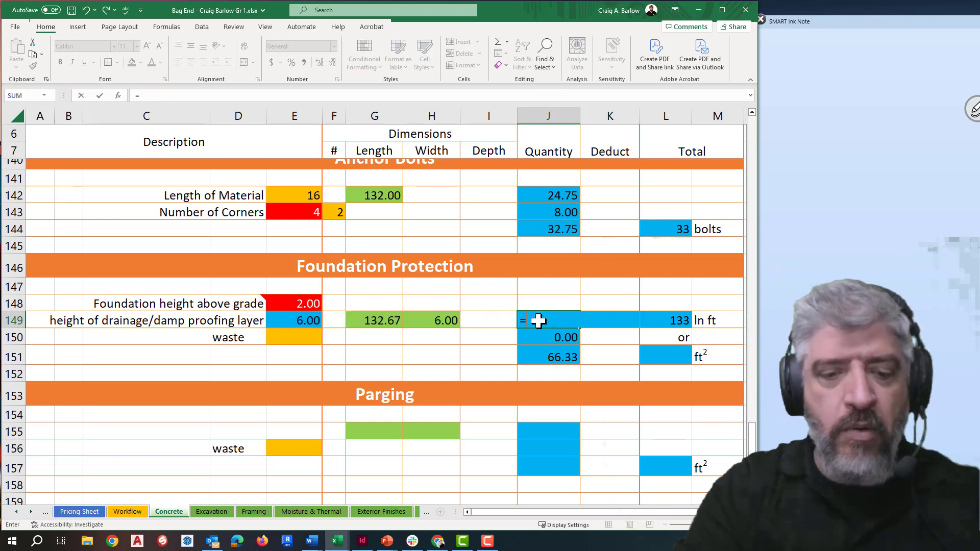
pyautogui.write('product(')
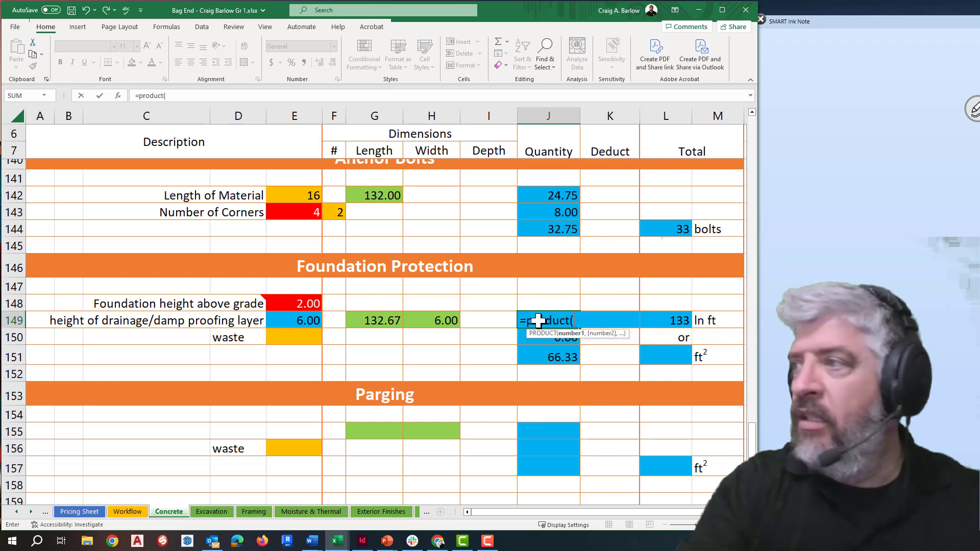
pyautogui.moveTo(384, 321); pyautogui.dragTo(414, 321)
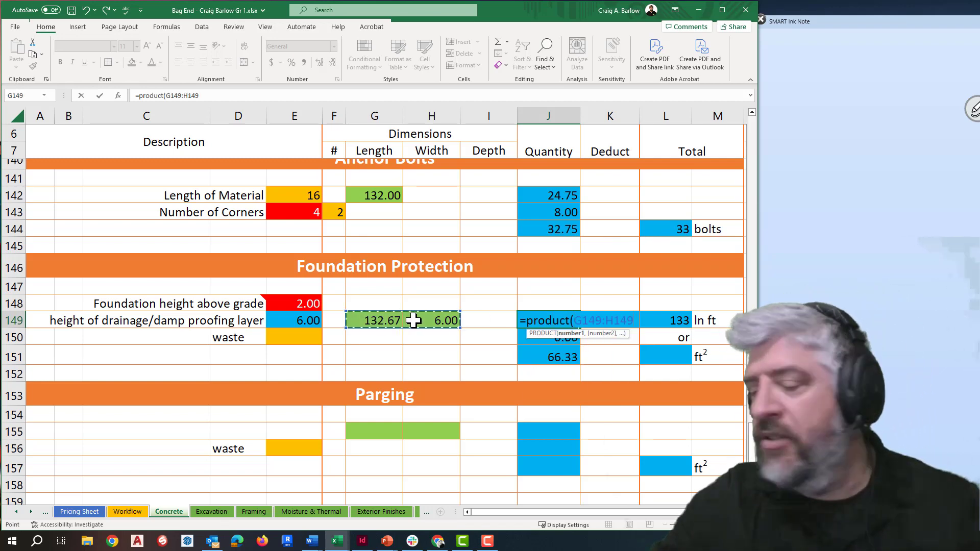
pyautogui.press('Return')
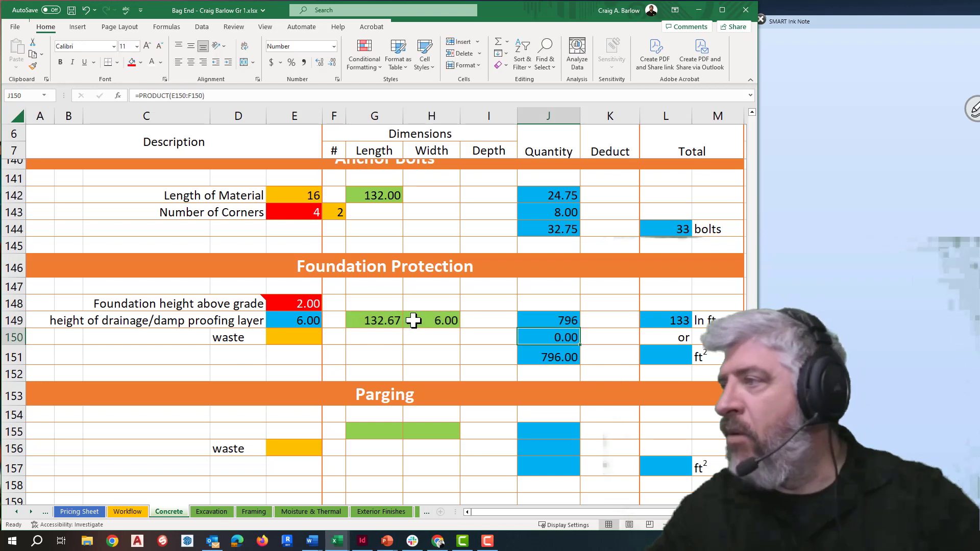
pyautogui.click(552, 321)
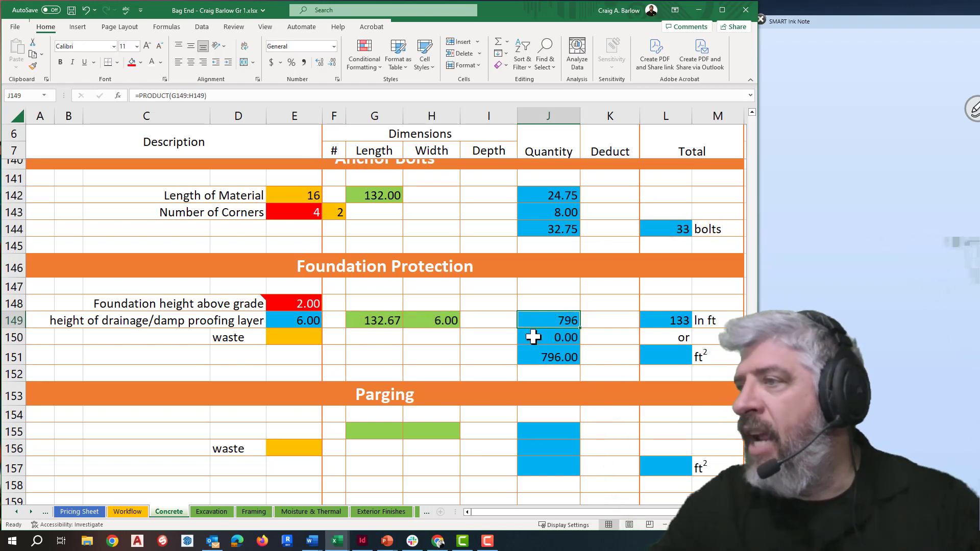
# Set the Foundation Protection waste in E150 to 10% and check which cells the waste quantity formula in J150 uses
pyautogui.click(302, 332)
pyautogui.write('10')
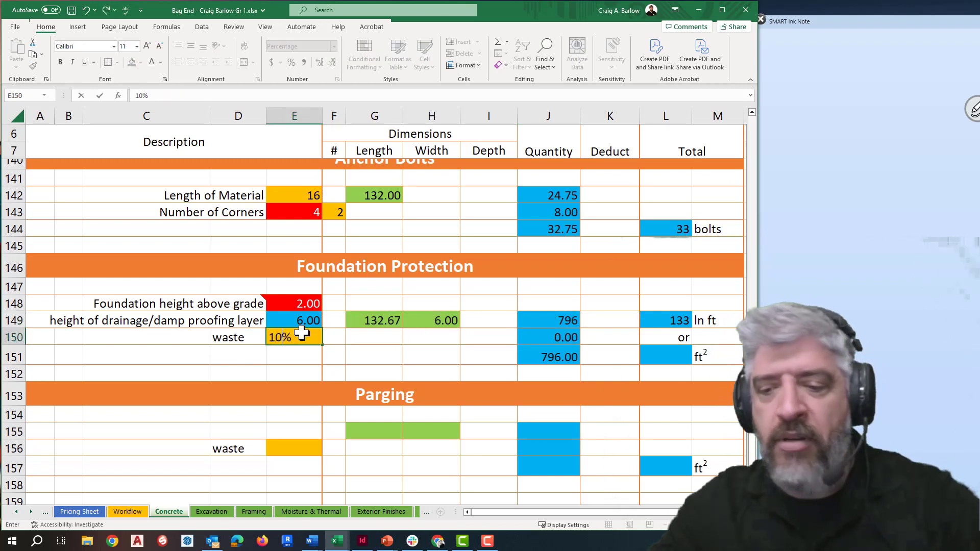
pyautogui.write('0')
pyautogui.press('Return')
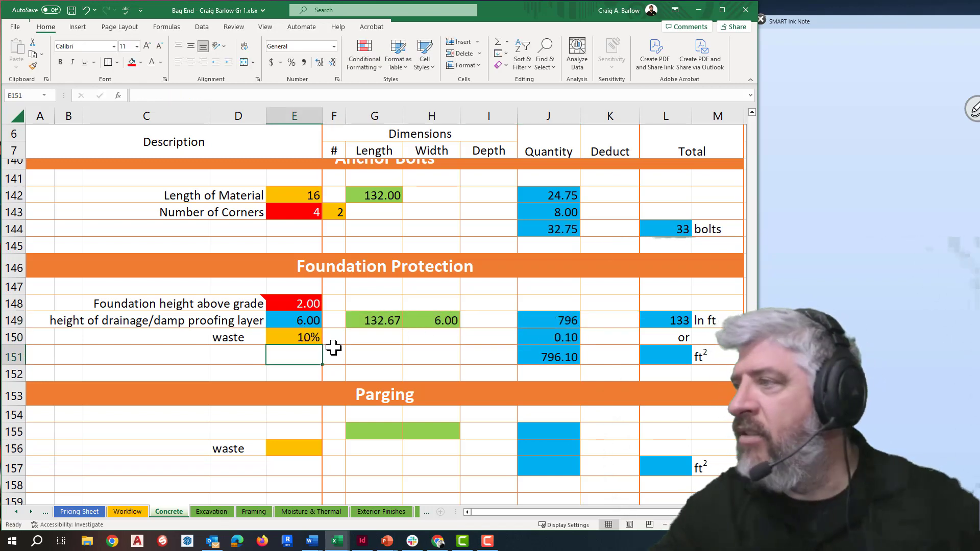
pyautogui.doubleClick(552, 337)
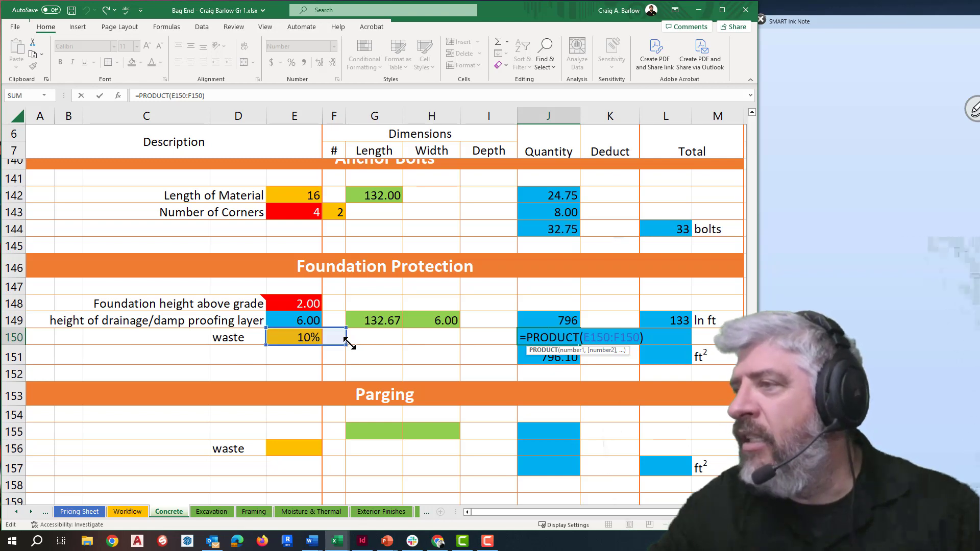
pyautogui.press('Escape')
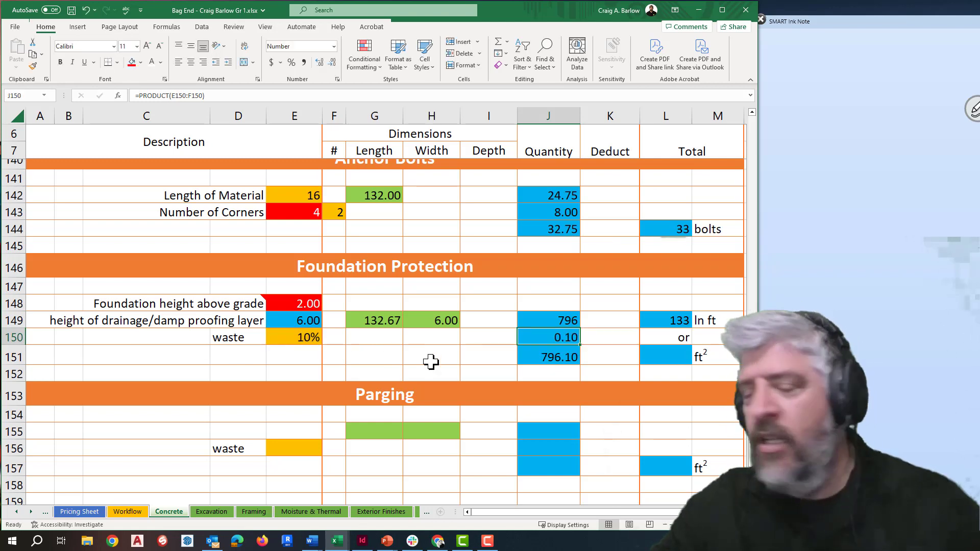
# Undo the waste percentage, the product formula and the copied anchor bolt formulas in Foundation Protection, and clear the copy selection
pyautogui.hotkey('ctrl', 'z')
pyautogui.hotkey('ctrl', 'z')
pyautogui.hotkey('ctrl', 'z')
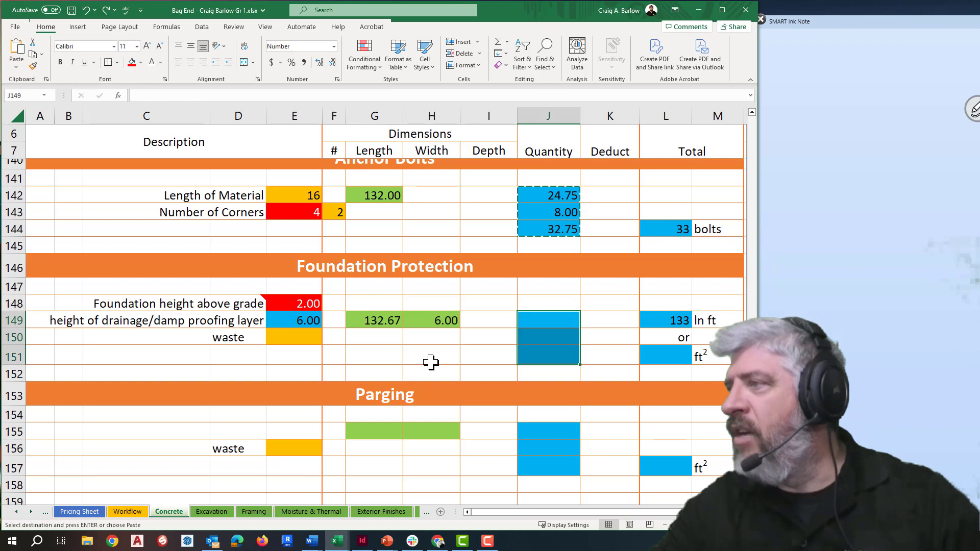
pyautogui.click(498, 305)
pyautogui.click(546, 212)
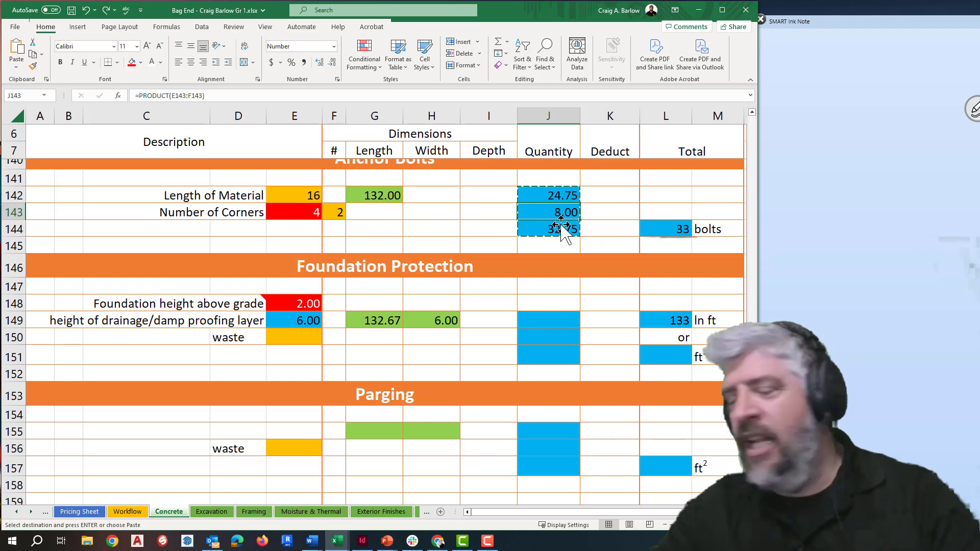
pyautogui.press('Escape')
pyautogui.click(465, 244)
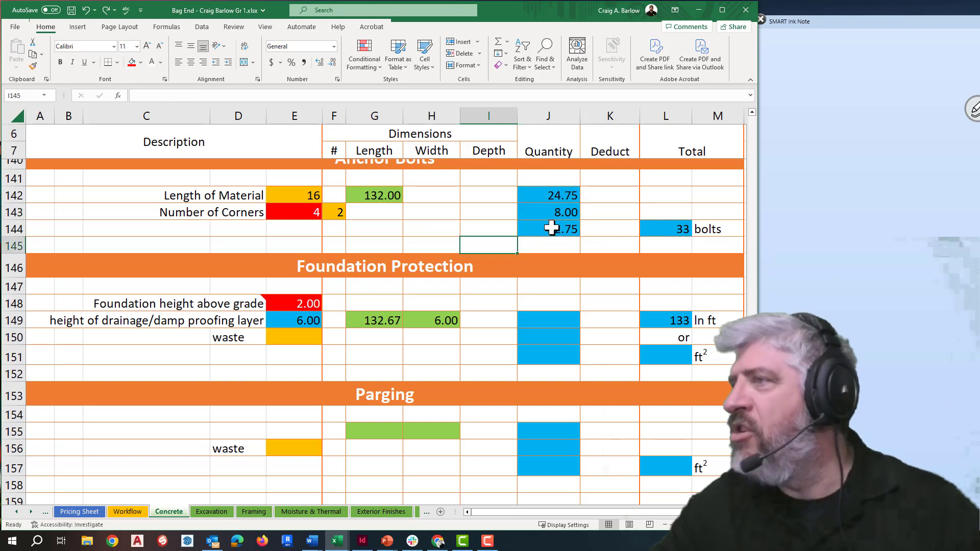
# Copy the quantity, waste and subtotal formulas for the stone under slab from J128:J130 into Foundation Protection cells J149:J151
pyautogui.scroll(2, 554, 245)
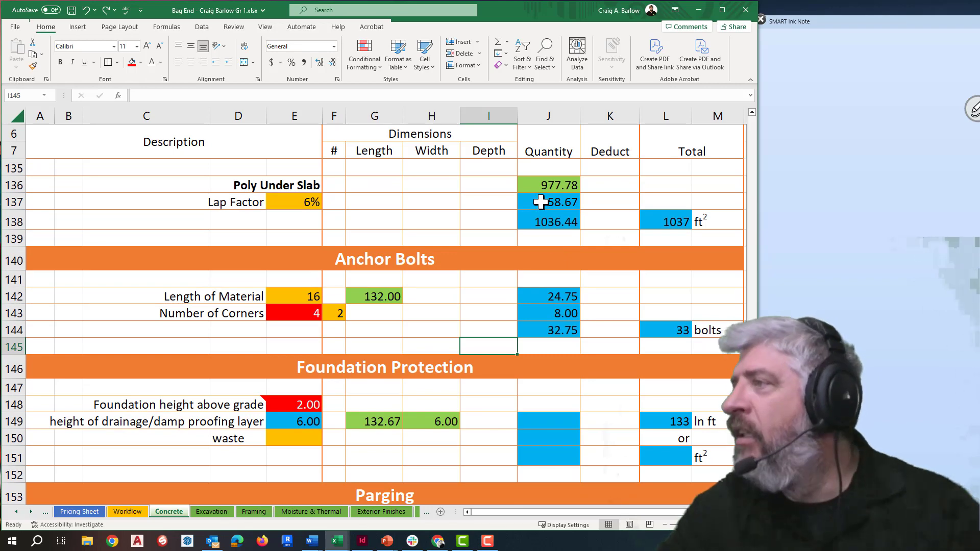
pyautogui.scroll(6, 541, 202)
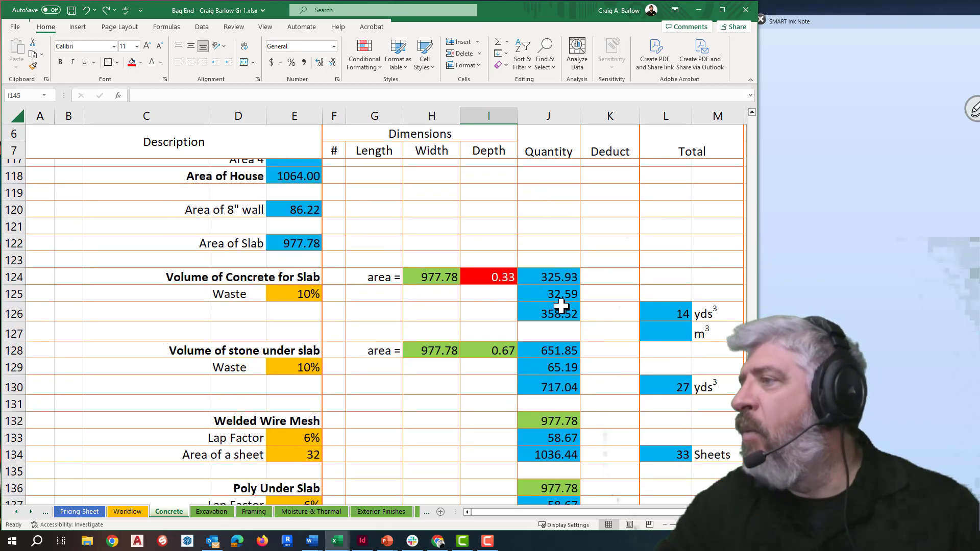
pyautogui.scroll(-1, 561, 305)
pyautogui.moveTo(551, 302); pyautogui.dragTo(564, 335)
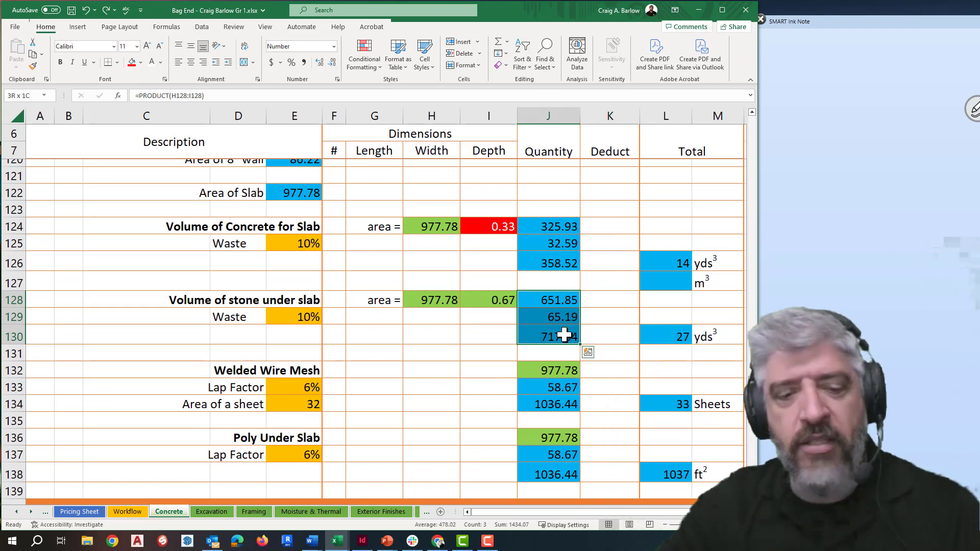
pyautogui.hotkey('ctrl', 'c')
pyautogui.scroll(-9, 561, 332)
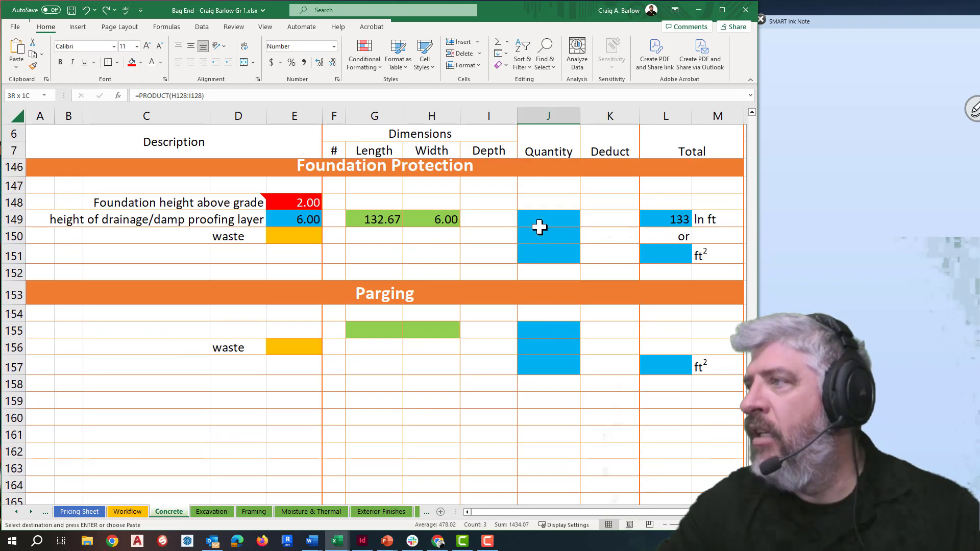
pyautogui.click(540, 221)
pyautogui.hotkey('ctrl', 'v')
pyautogui.click(498, 231)
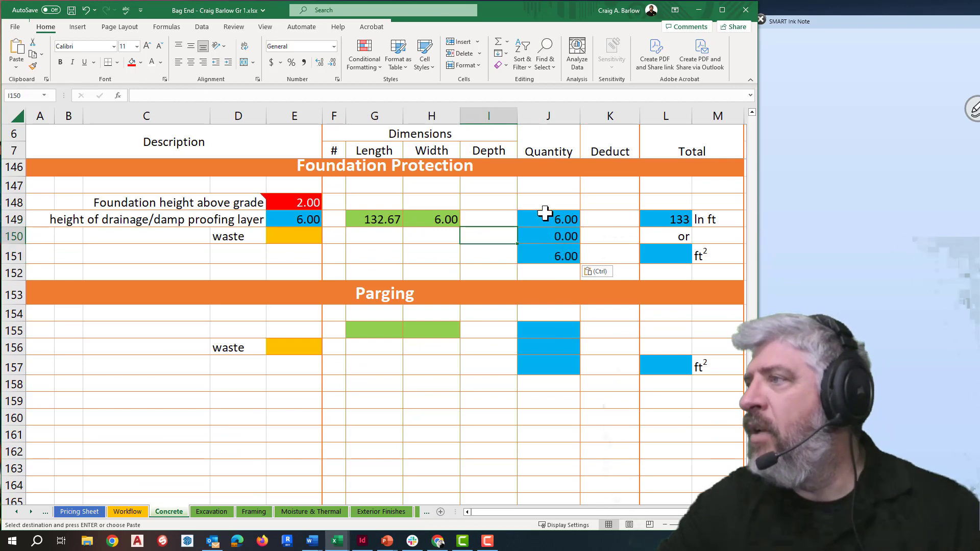
# Shift the range in the J149 quantity formula to cover length and width, giving =PRODUCT(G149:H149)
pyautogui.doubleClick(544, 218)
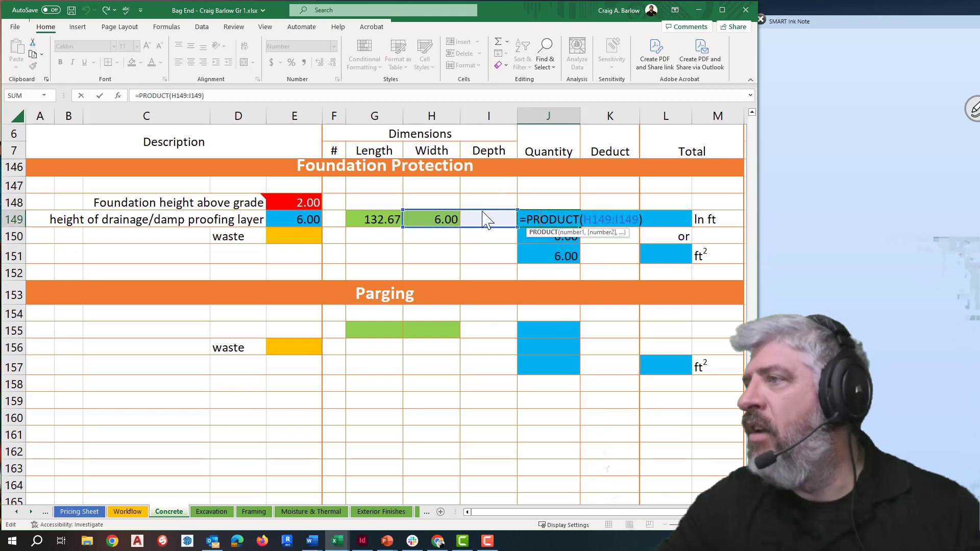
pyautogui.moveTo(452, 211); pyautogui.dragTo(447, 217)
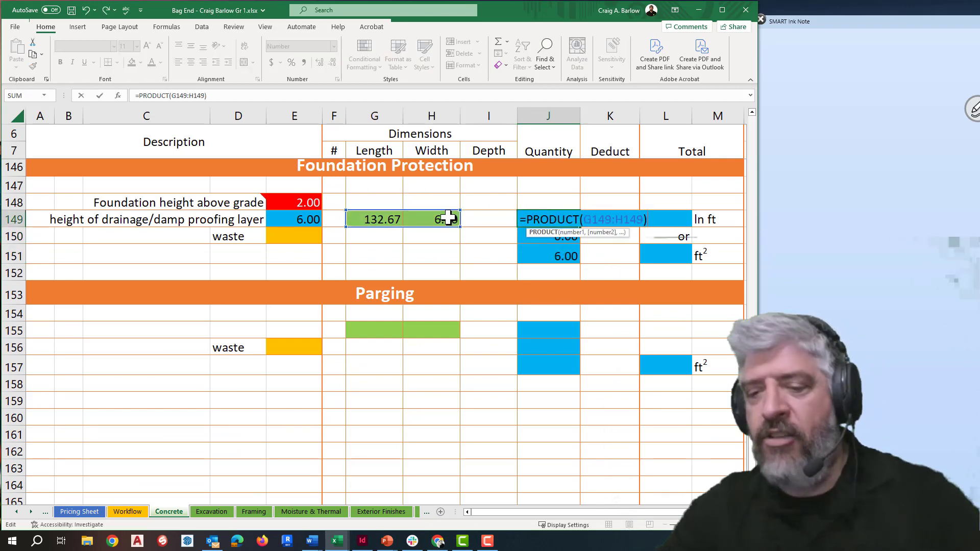
pyautogui.press('Return')
# Set the Foundation Protection waste in E150 to 10%
pyautogui.click(310, 234)
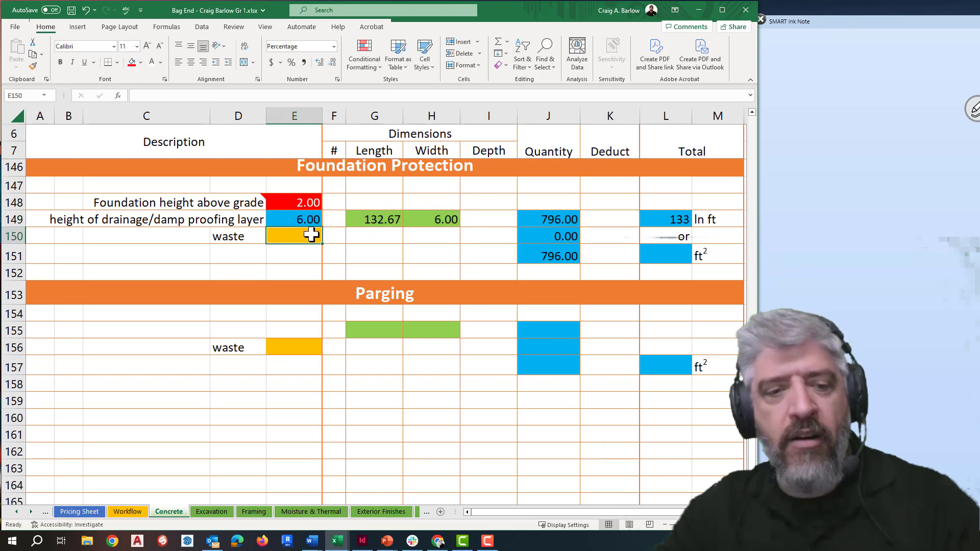
pyautogui.write('10')
pyautogui.press('Return')
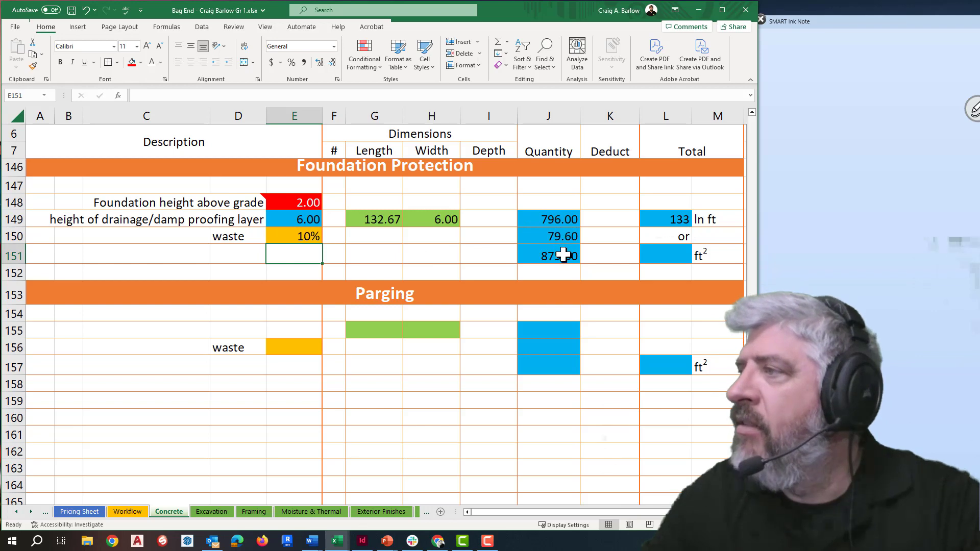
# Copy the rounded square-foot total formula from L138 into the Foundation Protection total L151, giving =ROUNDUP(J151,0)
pyautogui.doubleClick(679, 255)
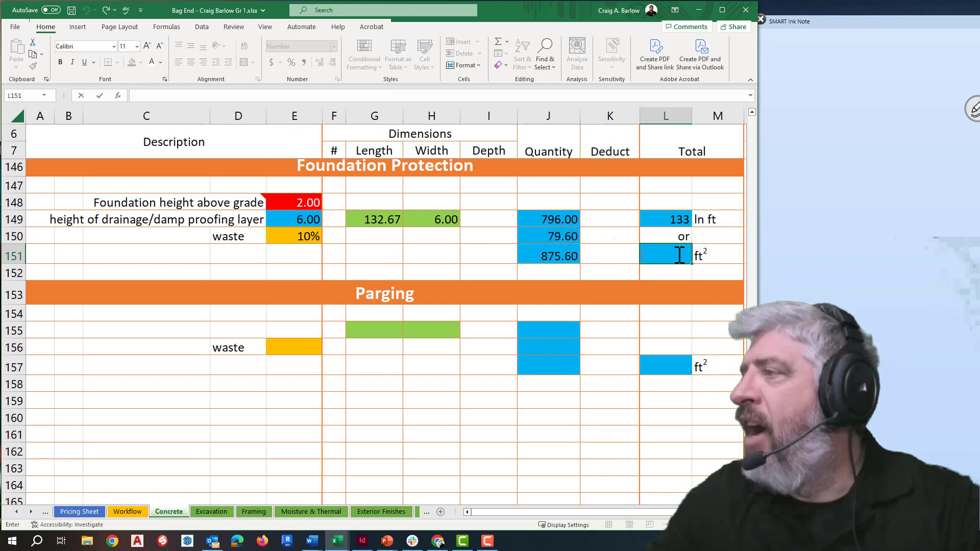
pyautogui.click(623, 259)
pyautogui.scroll(3, 632, 265)
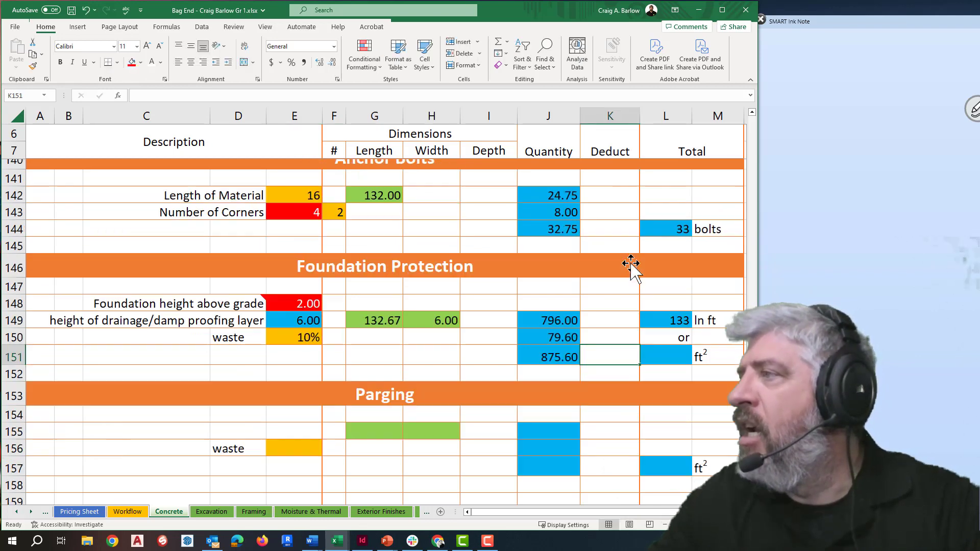
pyautogui.click(664, 176)
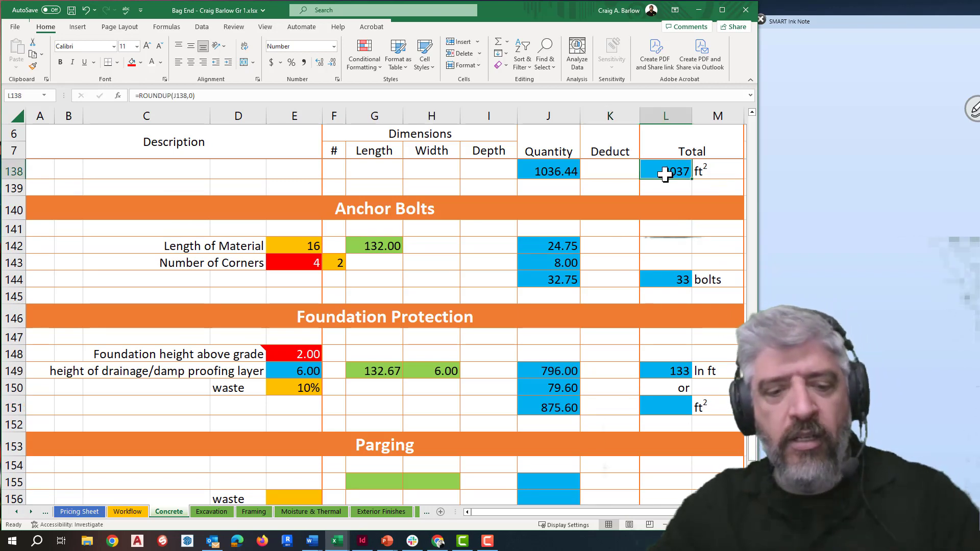
pyautogui.hotkey('ctrl', 'c')
pyautogui.click(683, 408)
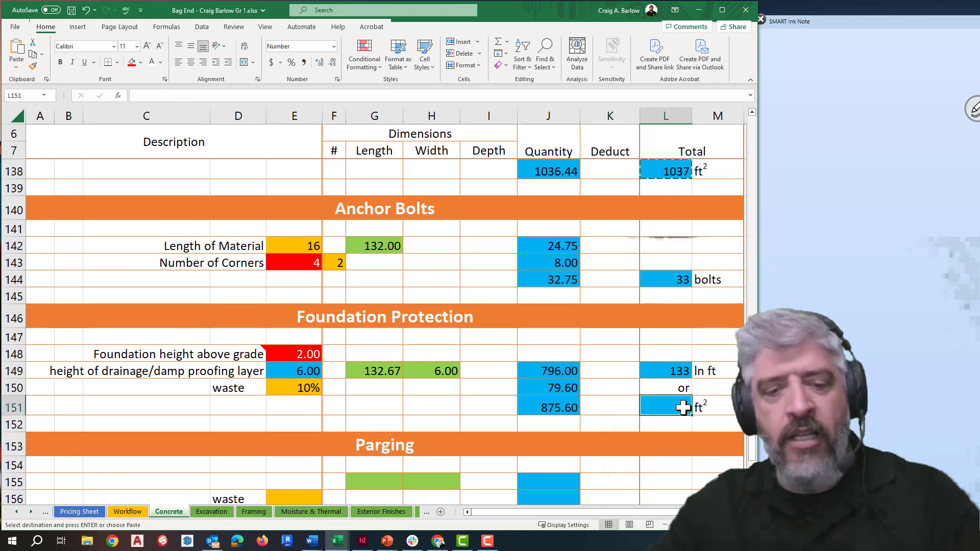
pyautogui.hotkey('ctrl', 'v')
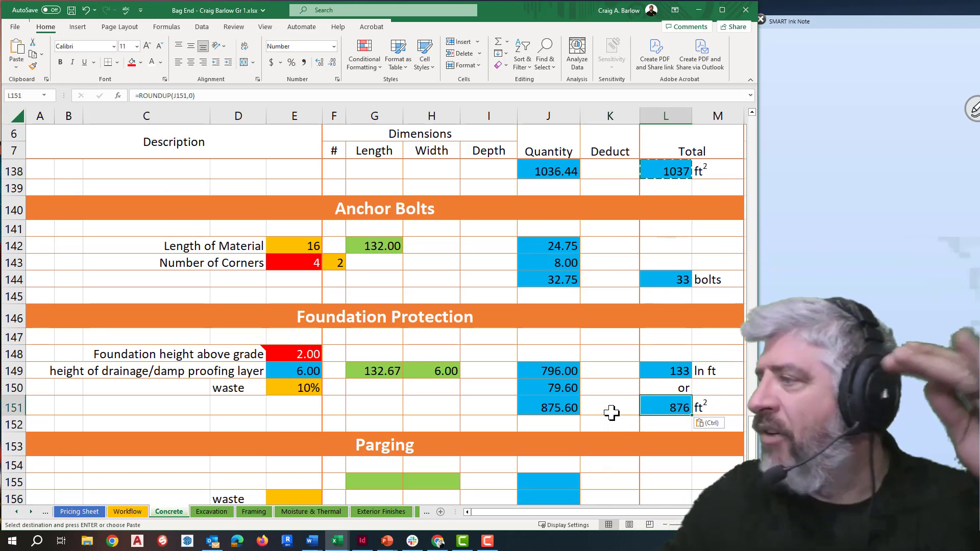
# Check the quantity sum and rounded-up total formulas for the Foundation Protection area in J151 and L151
pyautogui.click(571, 403)
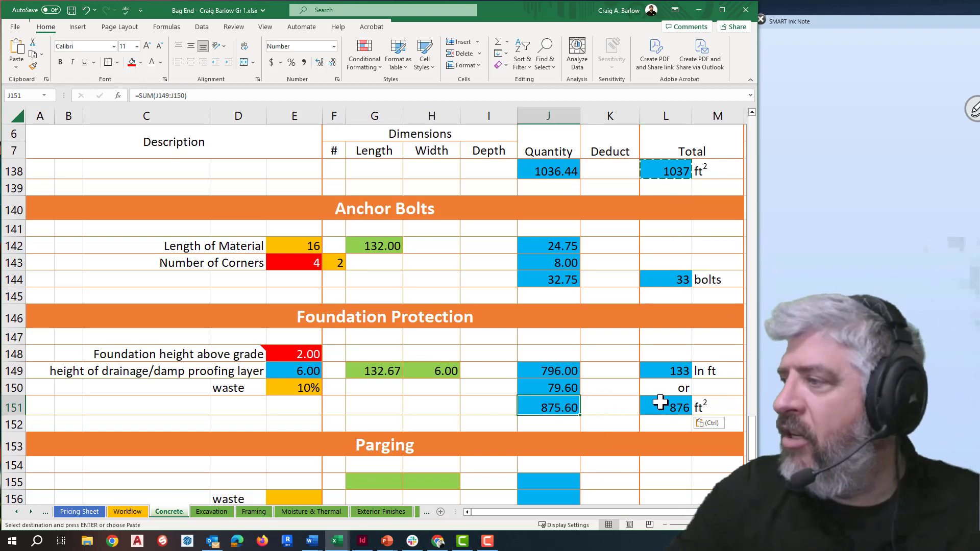
pyautogui.doubleClick(660, 402)
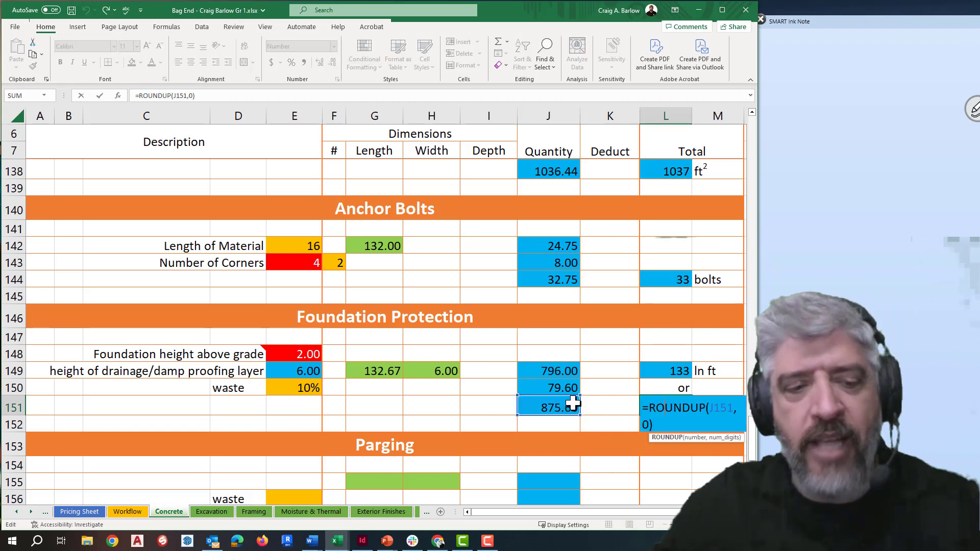
pyautogui.press('Escape')
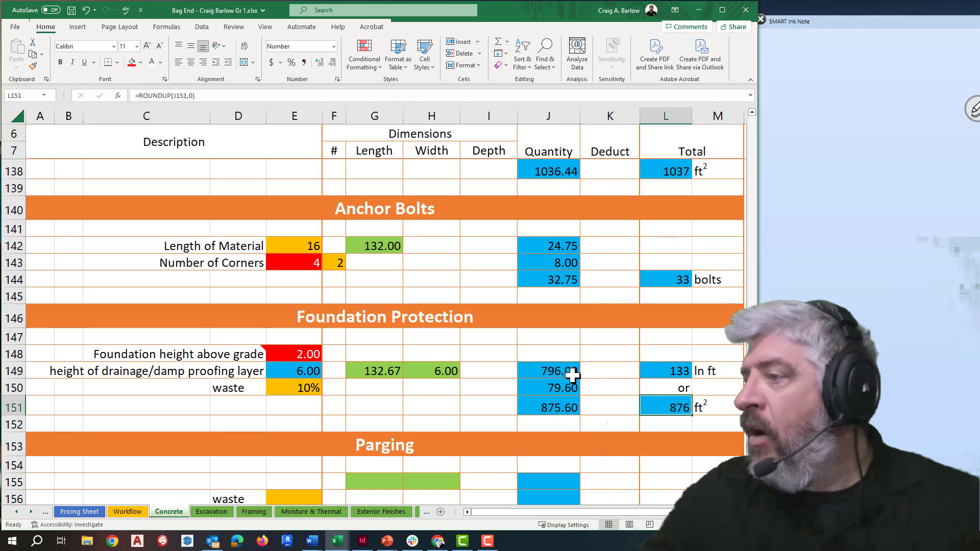
# In the Parging row, link the length to G149 and the width to the foundation height above grade in E148
pyautogui.scroll(-3, 571, 373)
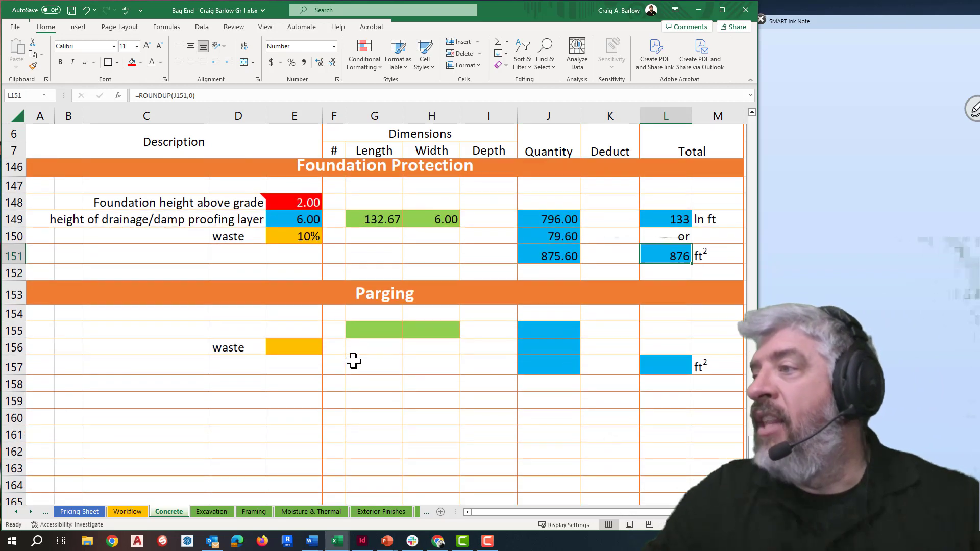
pyautogui.click(376, 333)
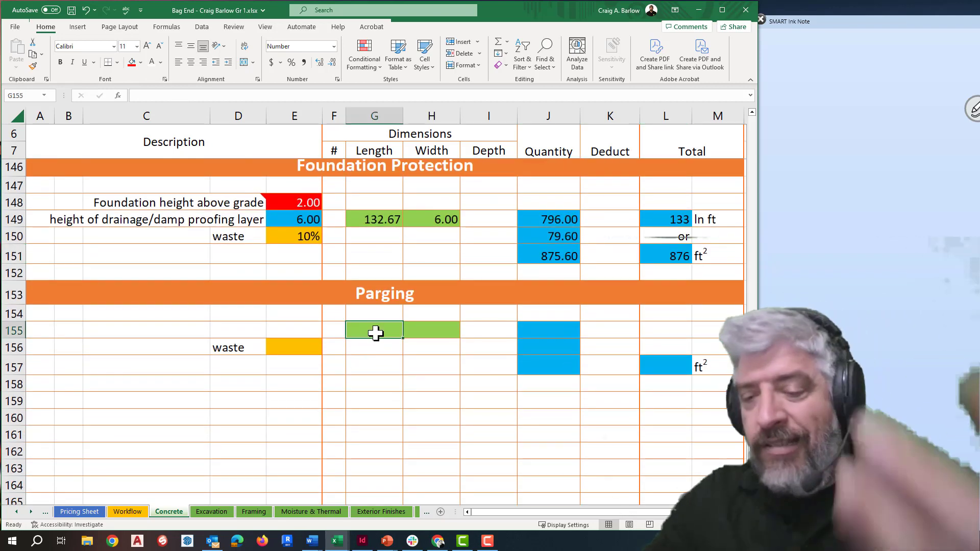
pyautogui.write('=')
pyautogui.click(377, 219)
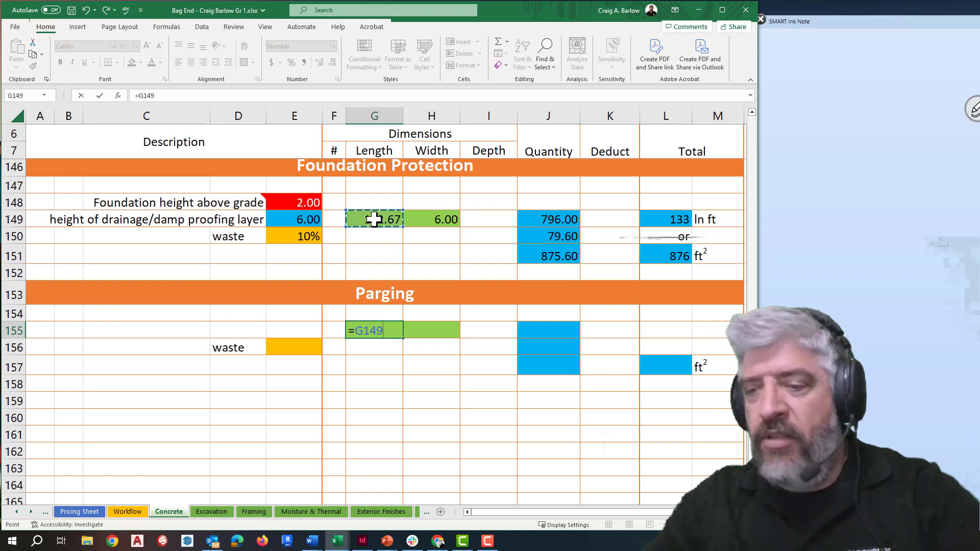
pyautogui.press('Return')
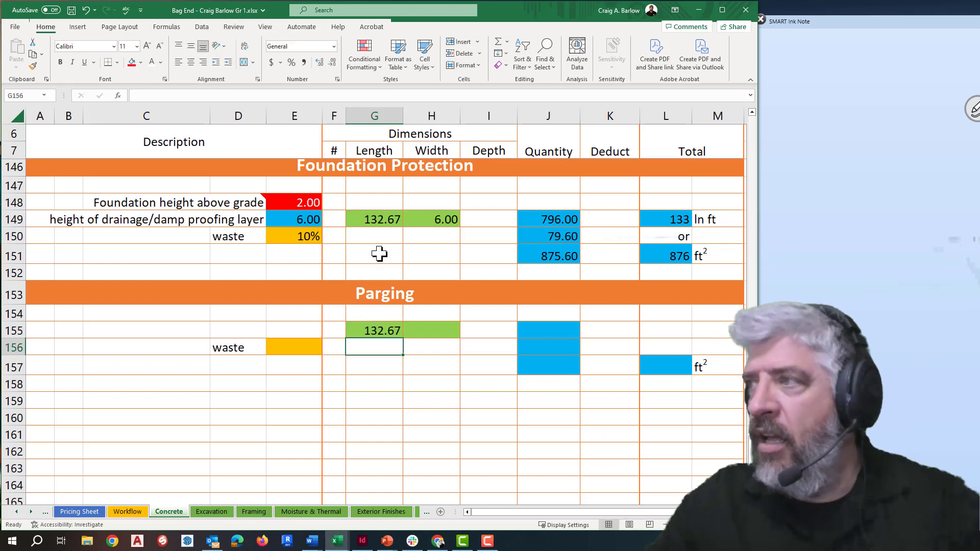
pyautogui.click(416, 329)
pyautogui.write('=')
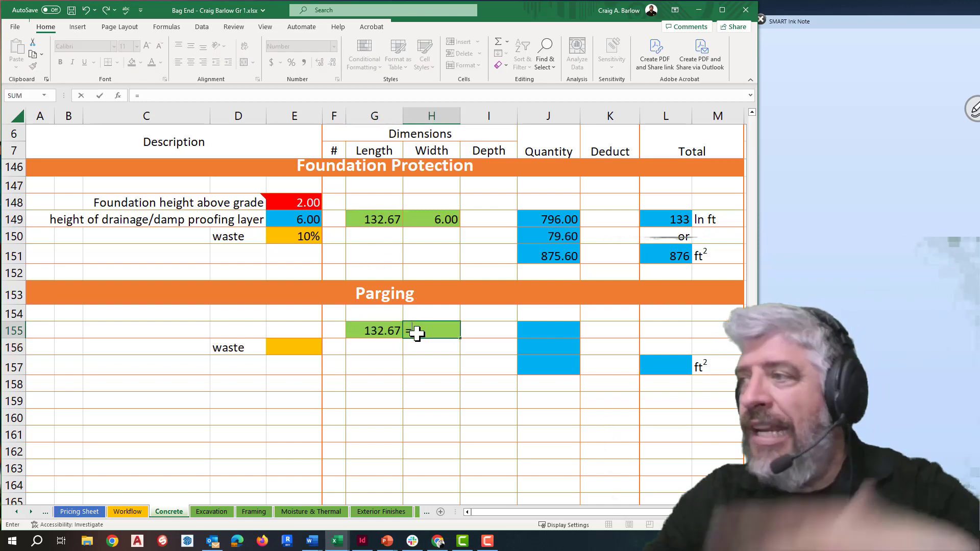
pyautogui.click(304, 200)
pyautogui.press('Return')
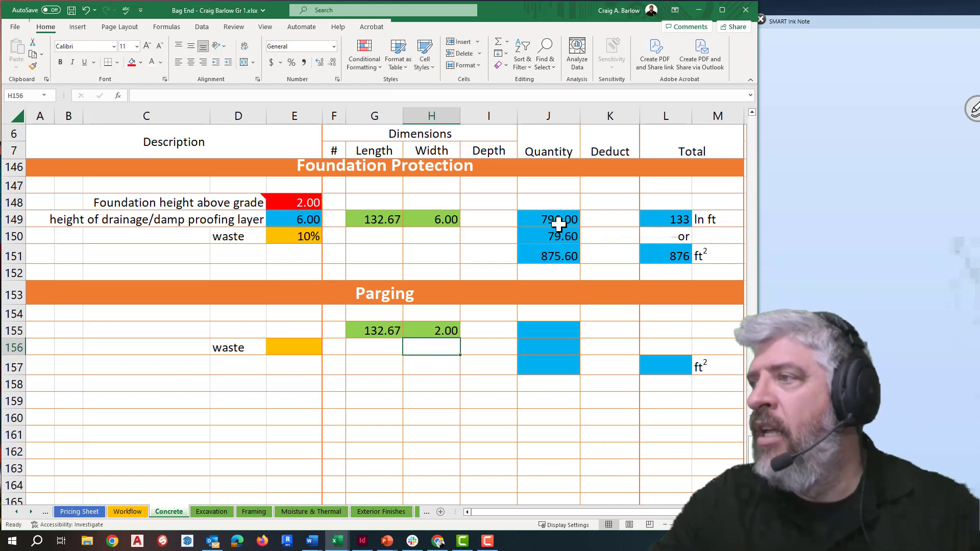
# Copy the three Foundation Protection quantity formulas from J149:J151 into the Parging quantity cells starting at J155
pyautogui.moveTo(560, 219); pyautogui.dragTo(559, 250)
pyautogui.hotkey('ctrl', 'c')
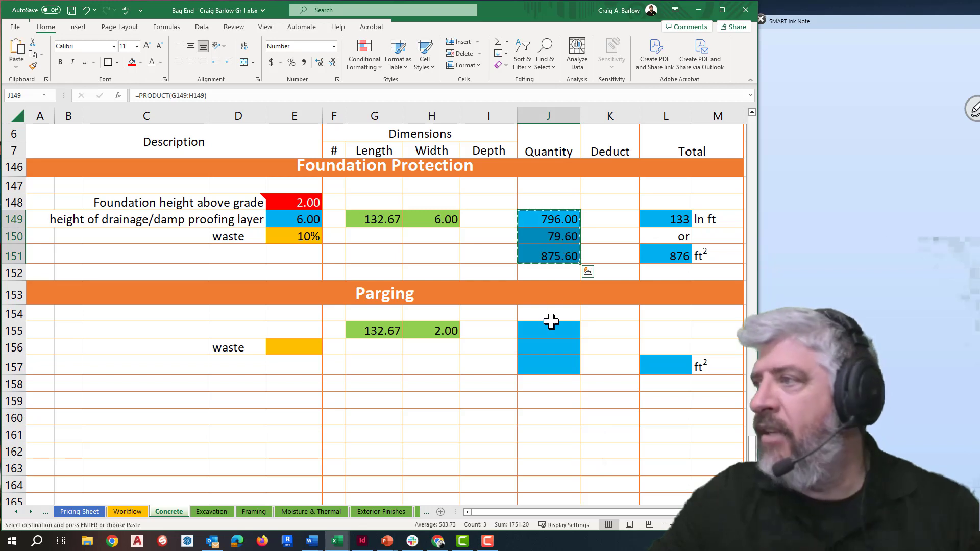
pyautogui.click(551, 331)
pyautogui.hotkey('ctrl', 'v')
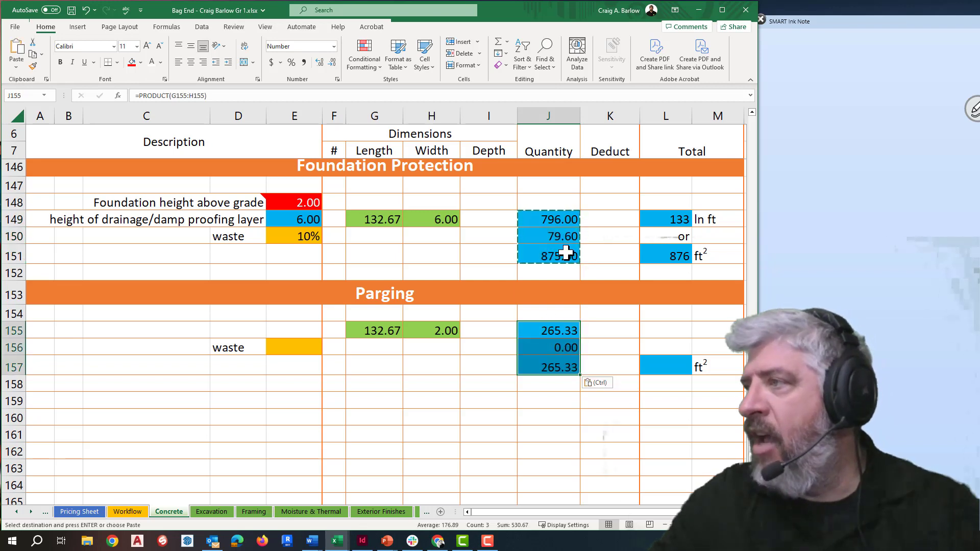
# Set the Parging waste in E156 to 25%
pyautogui.click(290, 350)
pyautogui.write('25')
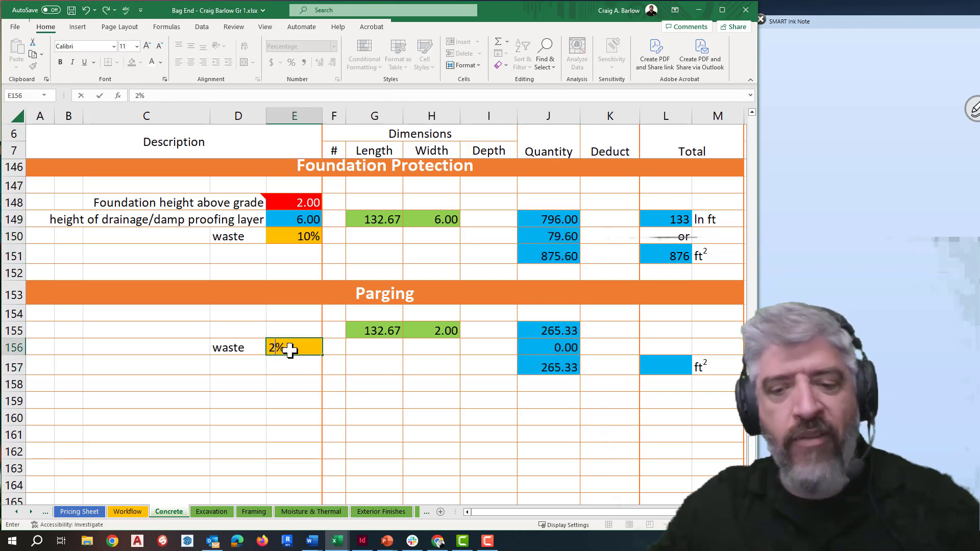
pyautogui.press('Return')
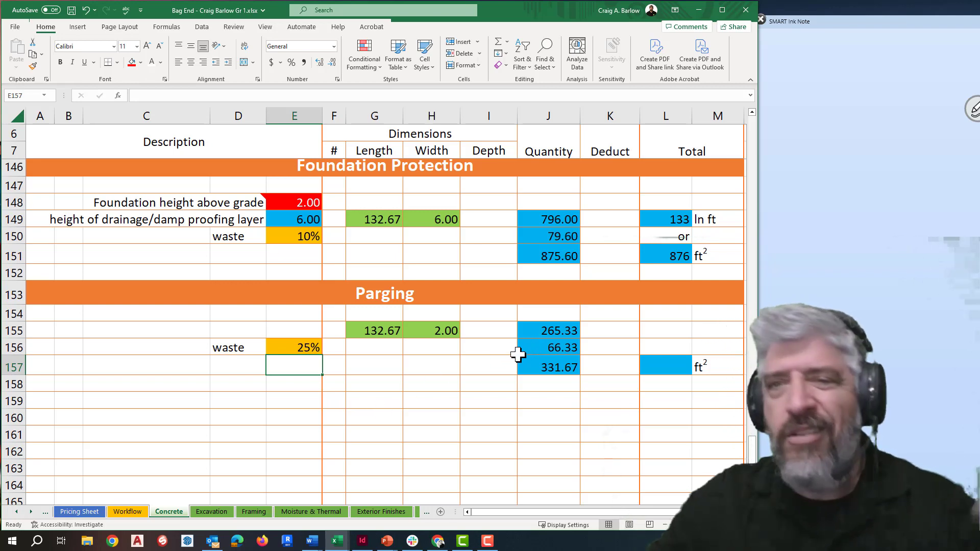
# Copy the rounded-up square-foot total formula from L151 into the Parging total cell L157
pyautogui.click(670, 256)
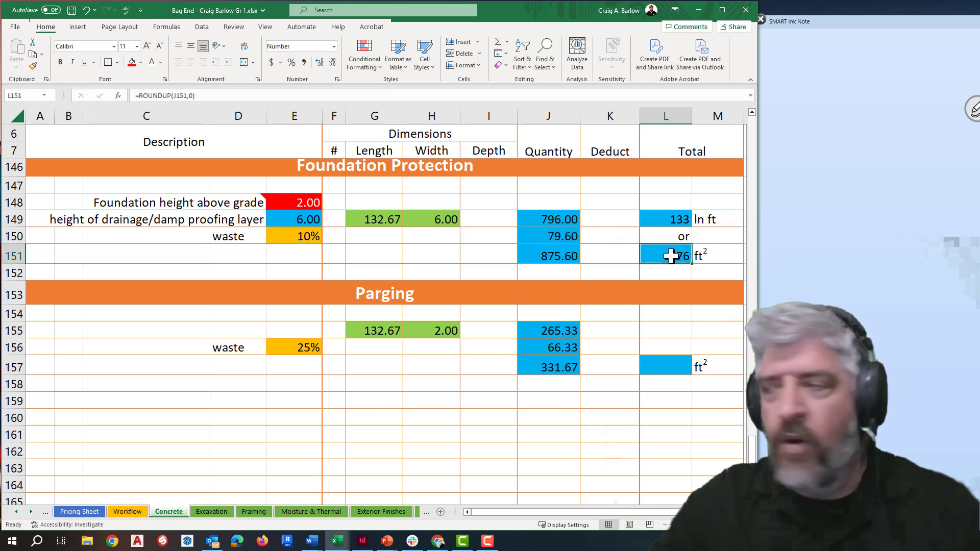
pyautogui.hotkey('ctrl', 'c')
pyautogui.click(668, 366)
pyautogui.hotkey('ctrl', 'v')
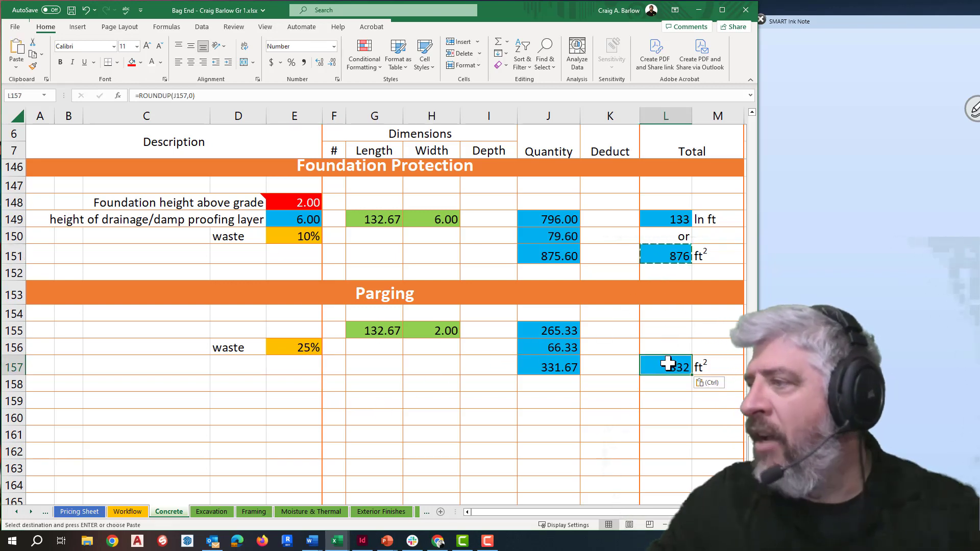
pyautogui.click(635, 387)
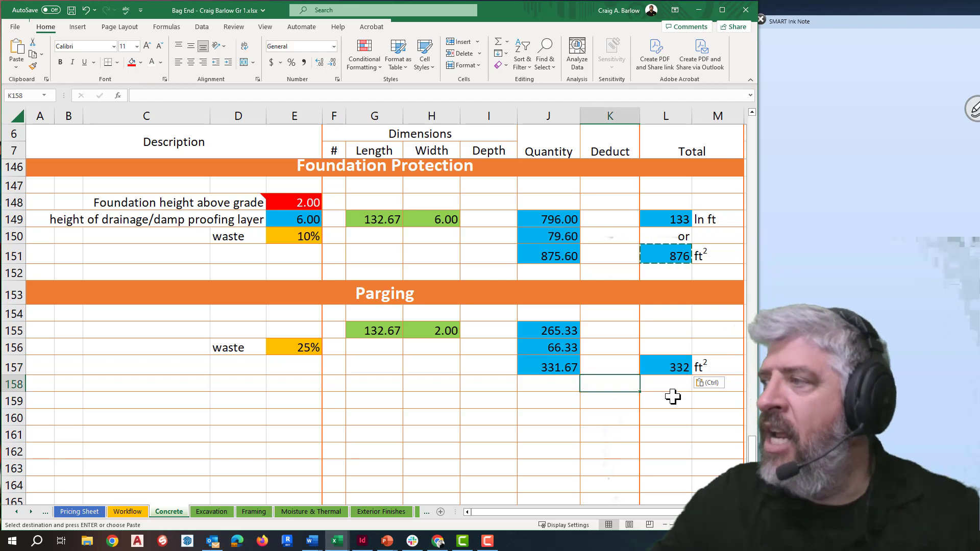
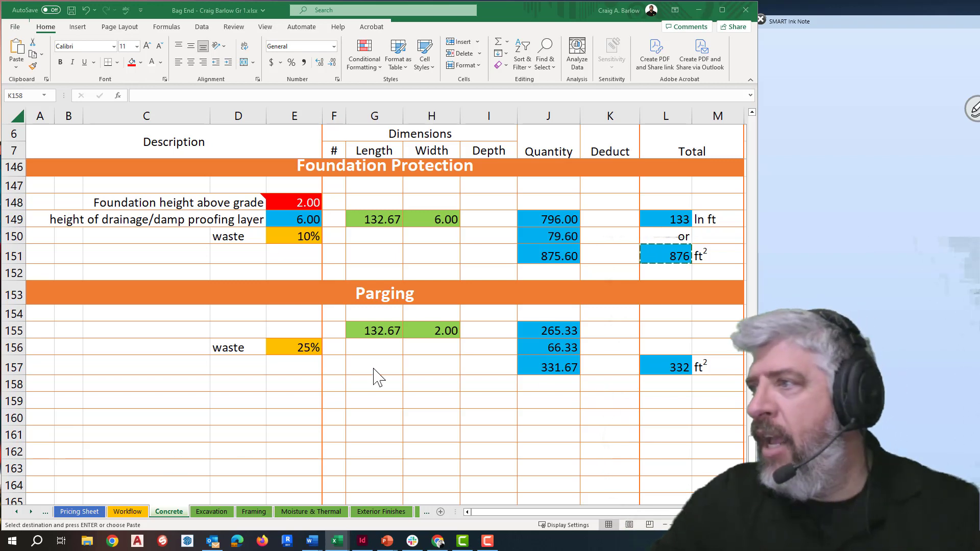
# Copy the Parging heading row 153 into row 159 to start a new section
pyautogui.click(11, 295)
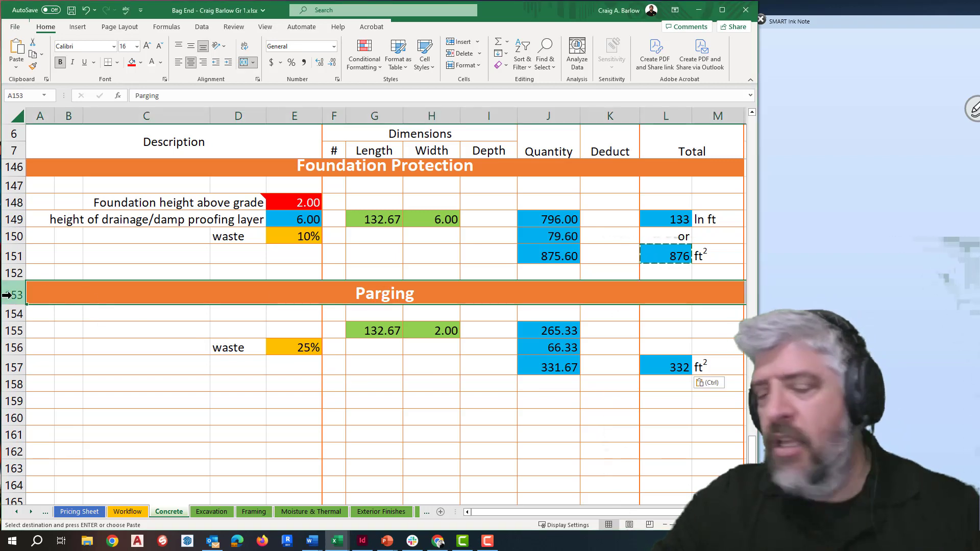
pyautogui.hotkey('ctrl', 'c')
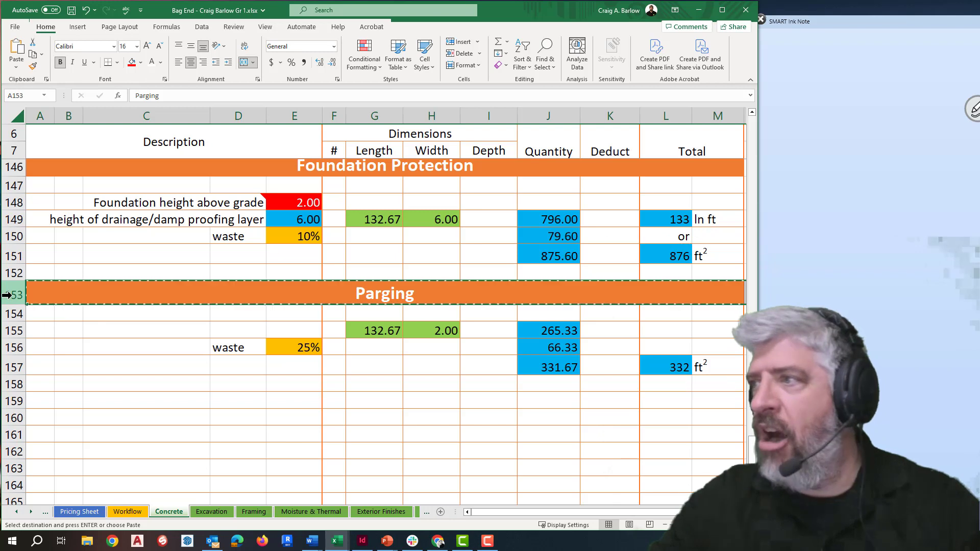
pyautogui.click(10, 401)
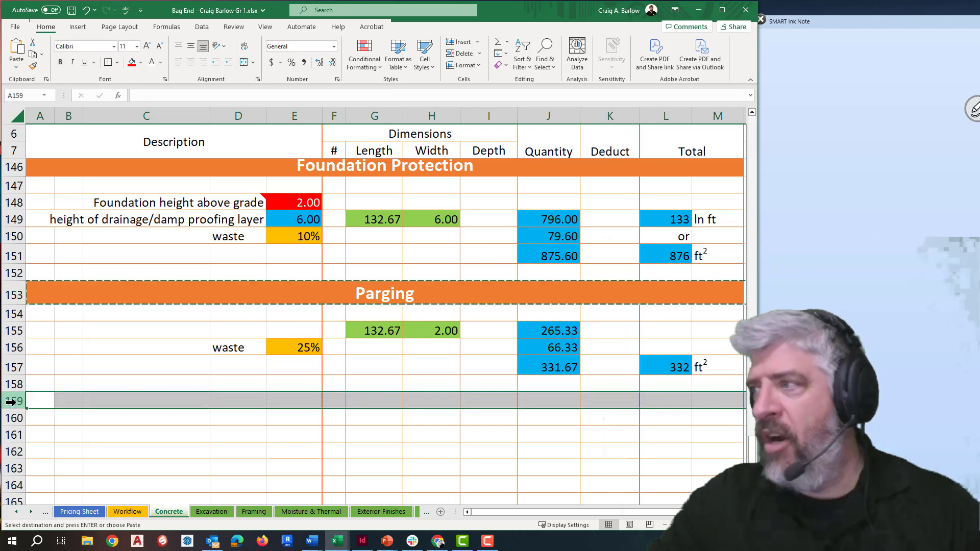
pyautogui.hotkey('ctrl', 'v')
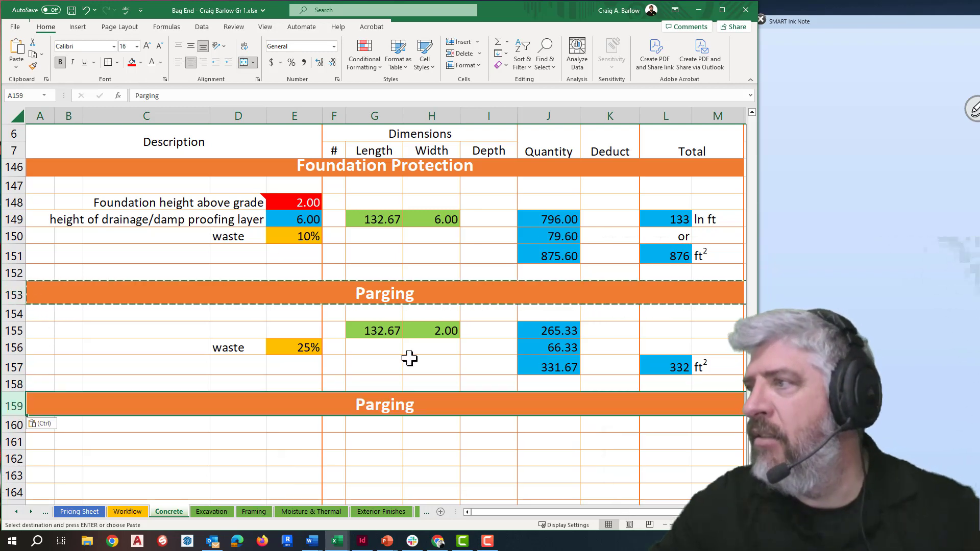
# Replace the copied heading text in row 159 with "Footing Formwork"
pyautogui.doubleClick(389, 409)
pyautogui.press('BackSpace')
pyautogui.press('BackSpace')
pyautogui.press('BackSpace')
pyautogui.press('BackSpace')
pyautogui.press('BackSpace')
pyautogui.press('BackSpace')
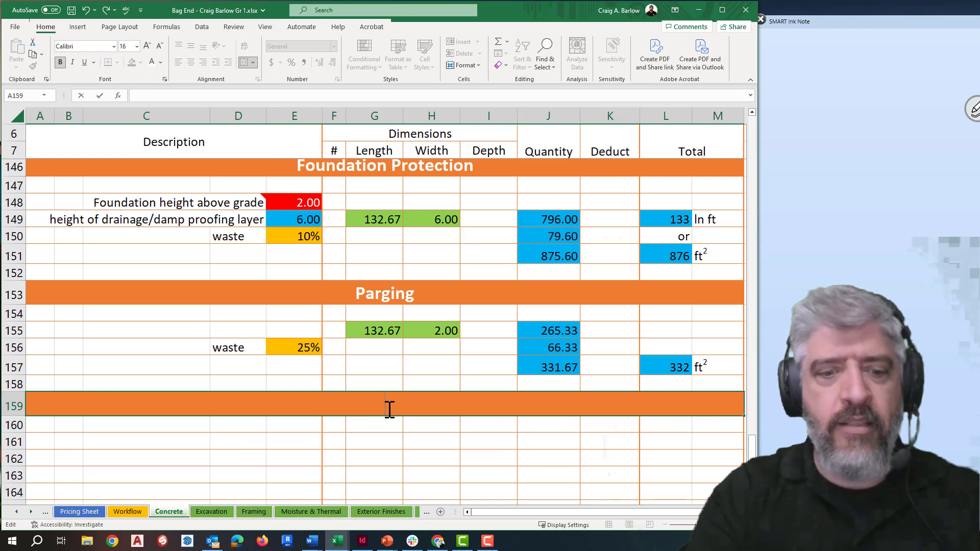
pyautogui.write('Footing')
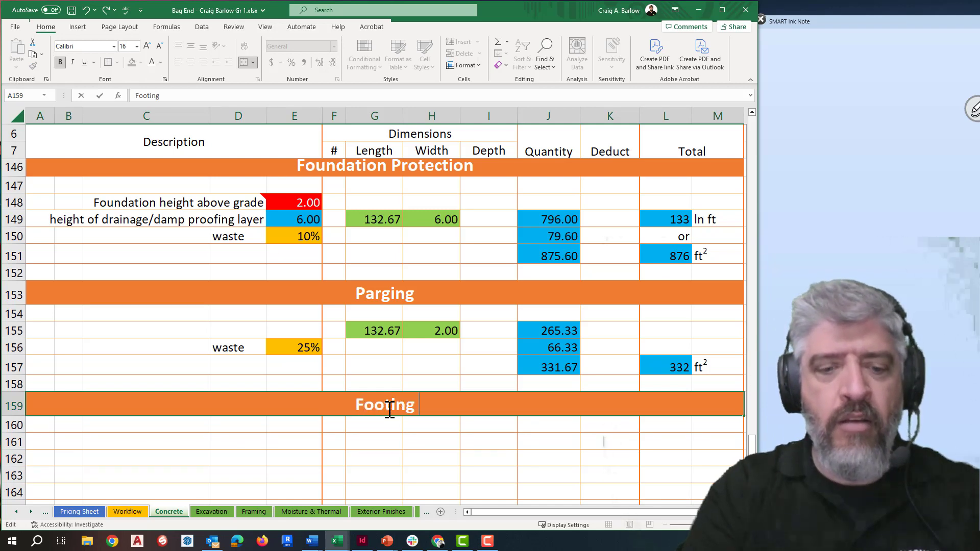
pyautogui.write(' Formwork')
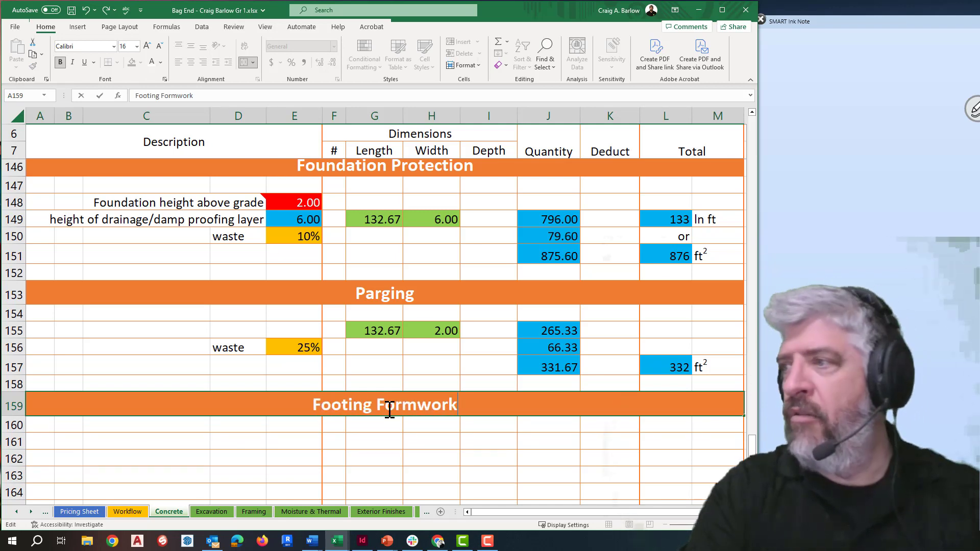
pyautogui.click(373, 438)
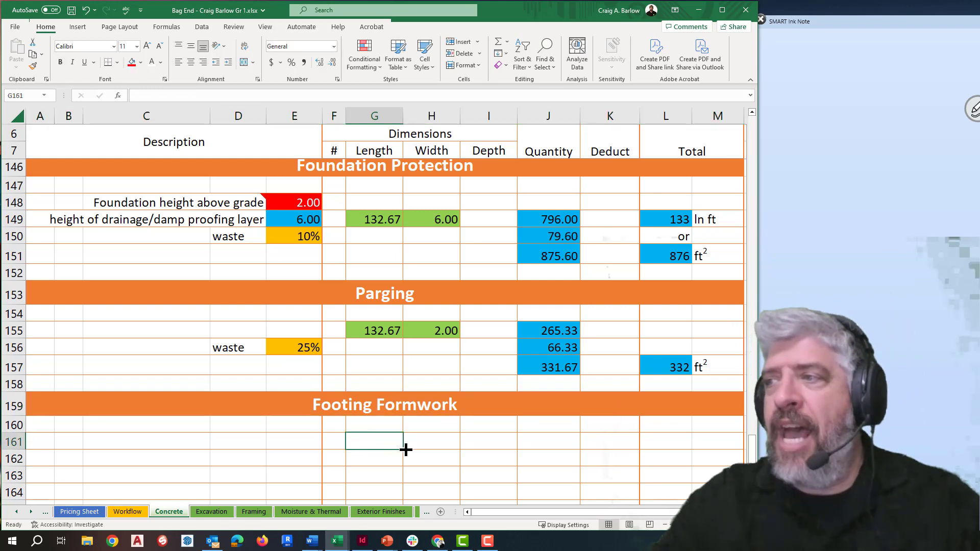
# Hide the gridlines on the Concrete sheet
pyautogui.scroll(-3, 403, 441)
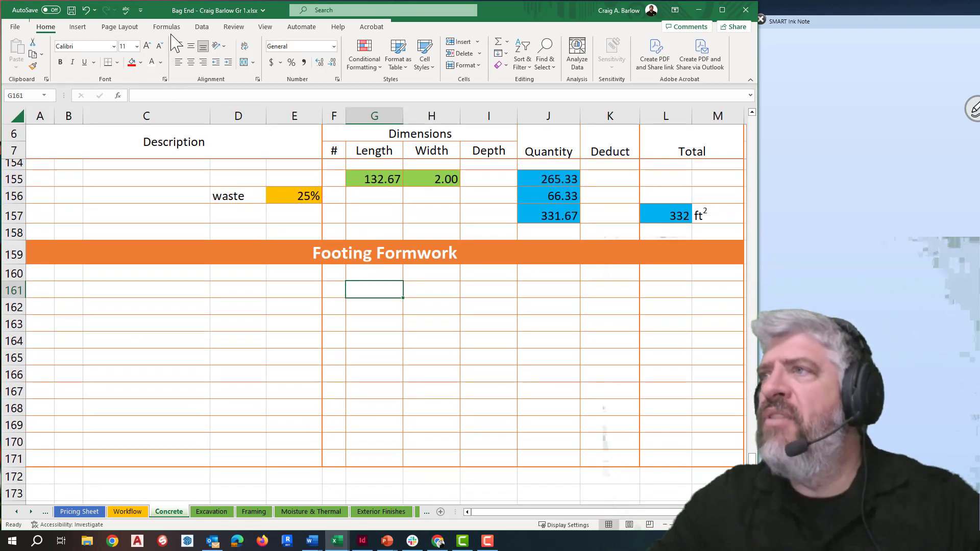
pyautogui.click(265, 31)
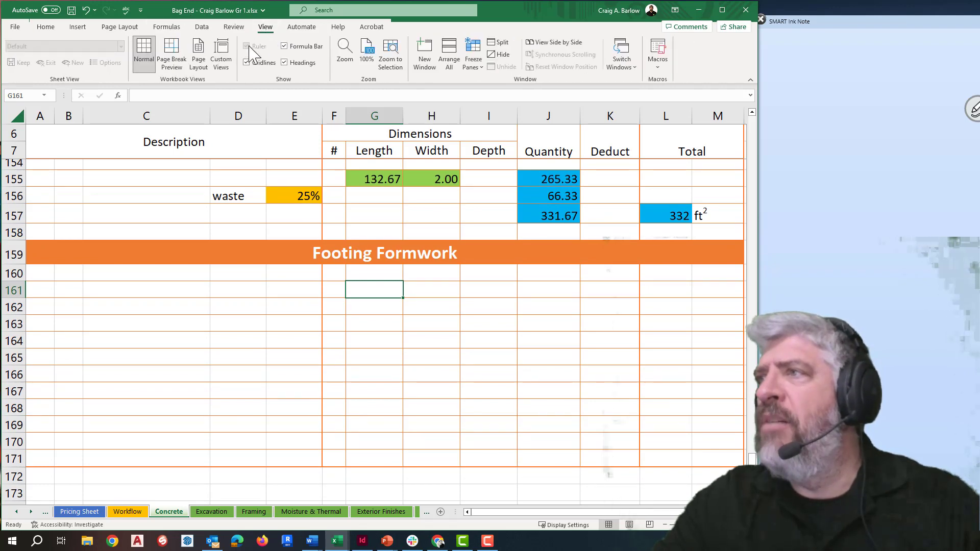
pyautogui.click(250, 62)
pyautogui.scroll(-5, 423, 420)
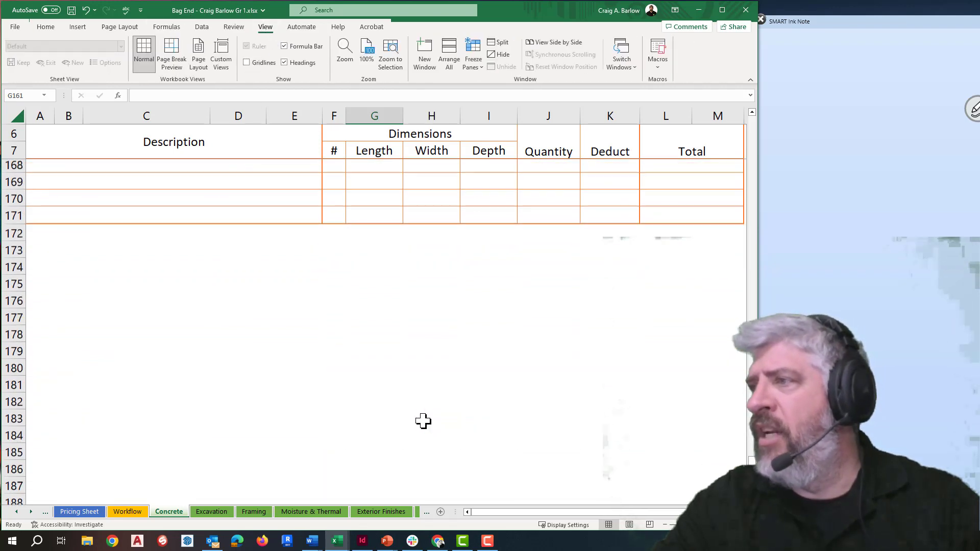
pyautogui.scroll(6, 364, 416)
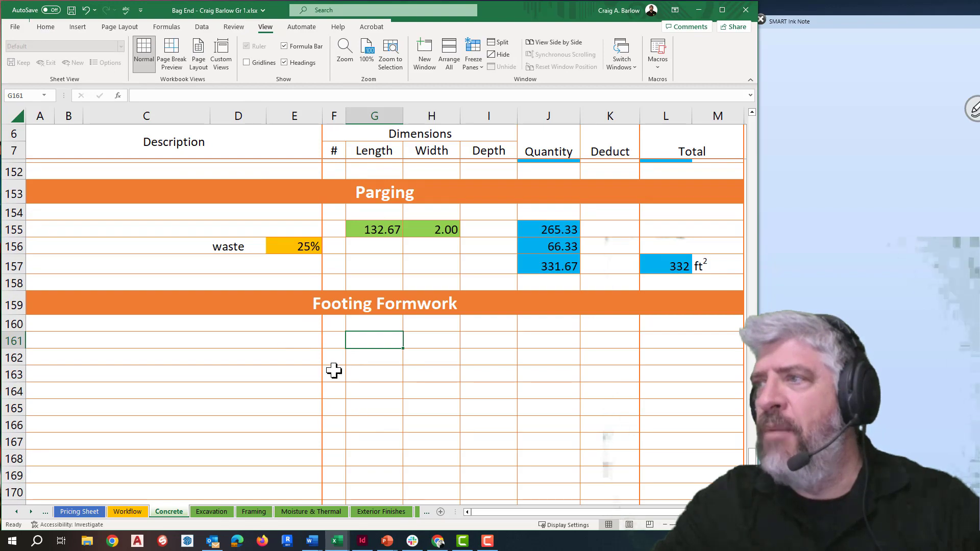
# Review the Foundation Total Quantities summary, examining the cubic-metre totals for the concrete slab, foundation wall, and strip and pad footings
pyautogui.scroll(20, 354, 347)
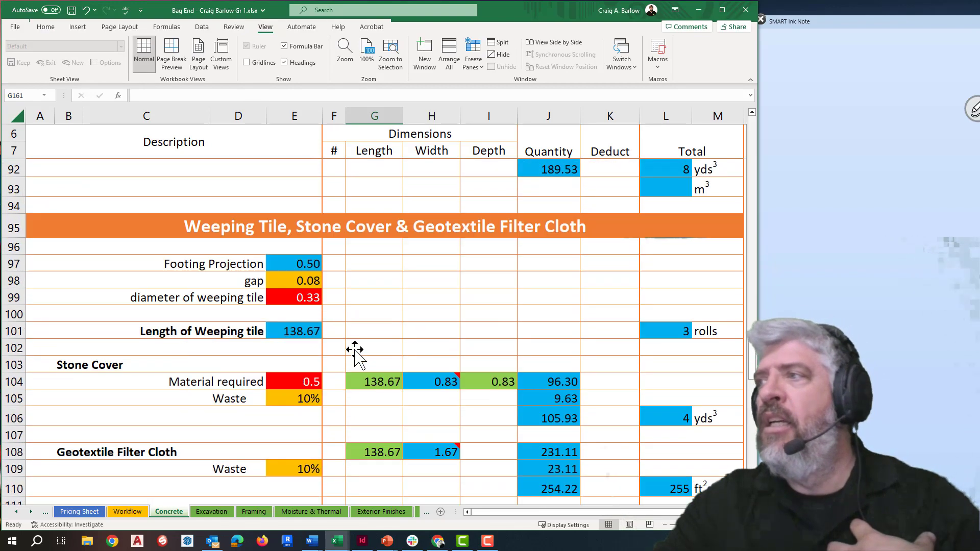
pyautogui.scroll(20, 354, 350)
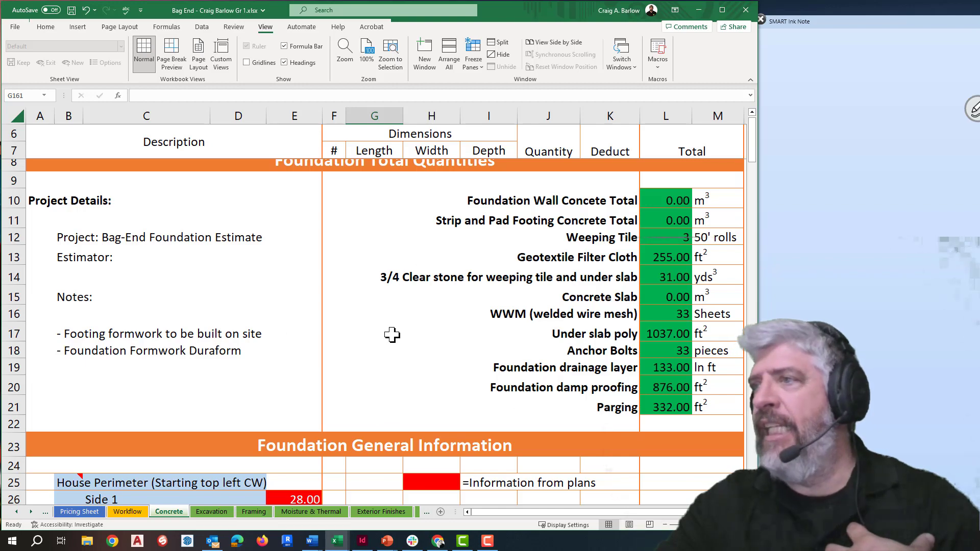
pyautogui.scroll(-20, 415, 352)
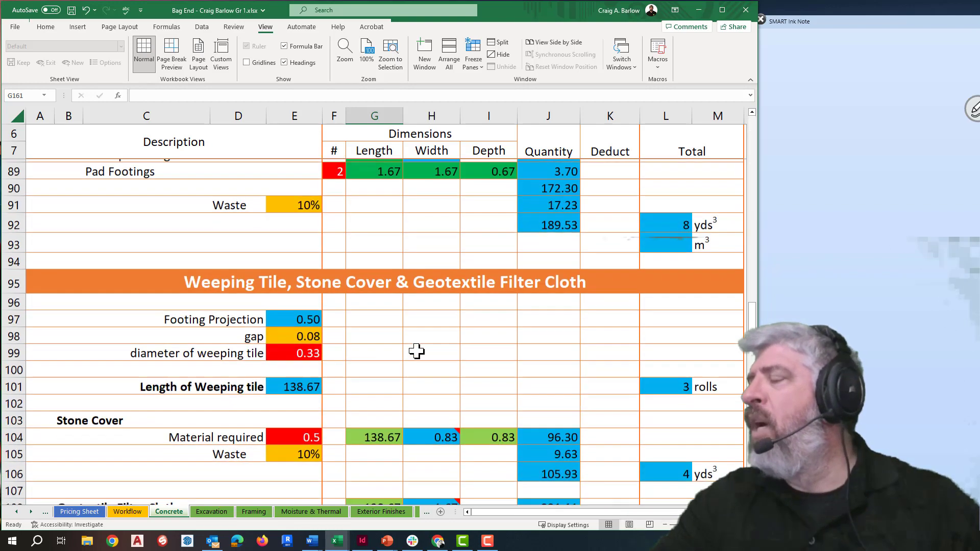
pyautogui.scroll(20, 416, 352)
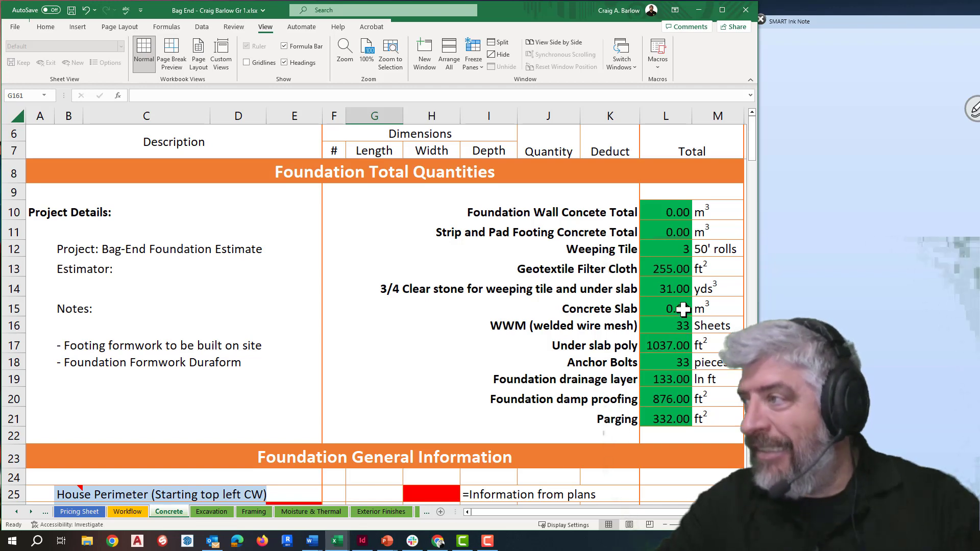
pyautogui.click(683, 309)
pyautogui.moveTo(716, 308); pyautogui.dragTo(679, 307)
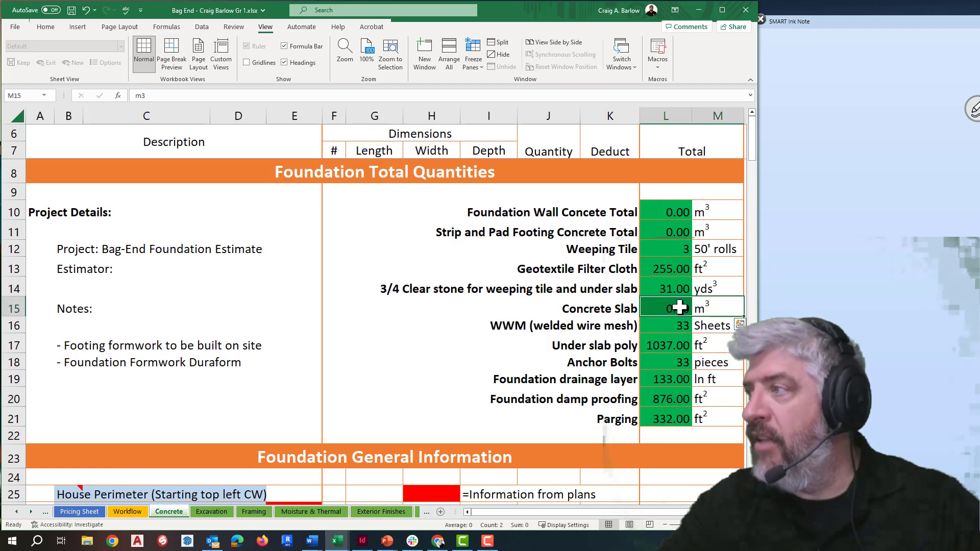
pyautogui.moveTo(707, 232); pyautogui.dragTo(667, 216)
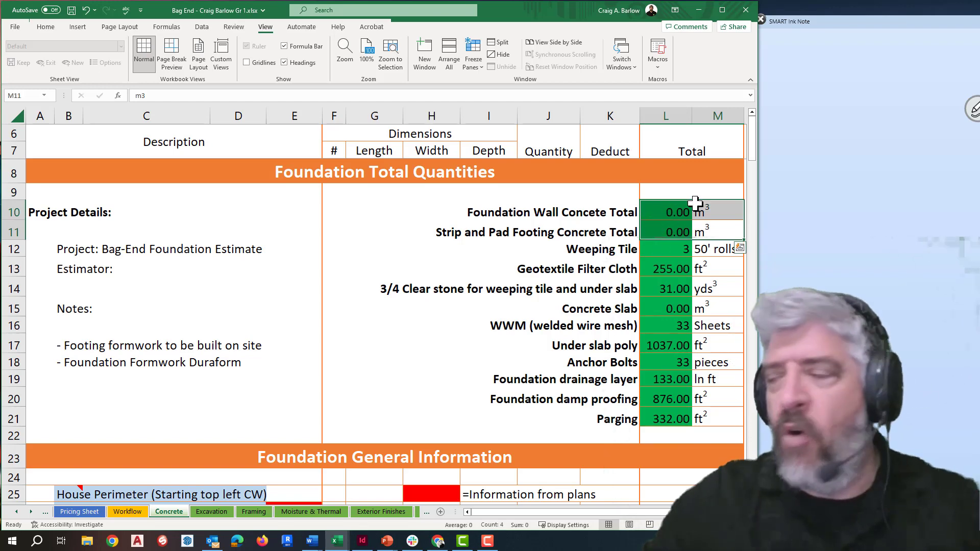
# Enter the label "Footing outside perimeter" in cell D161 under the Footing Formwork heading
pyautogui.scroll(-20, 491, 342)
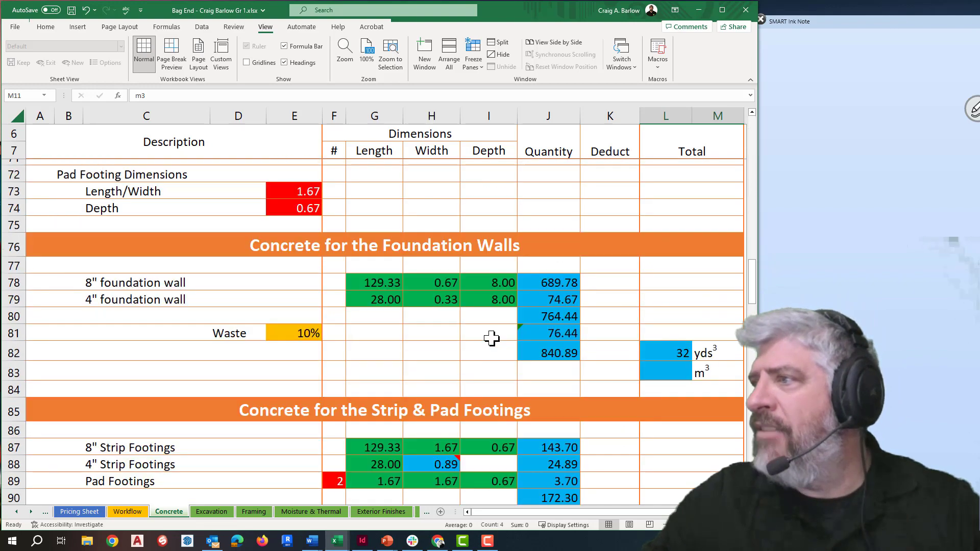
pyautogui.scroll(-18, 492, 335)
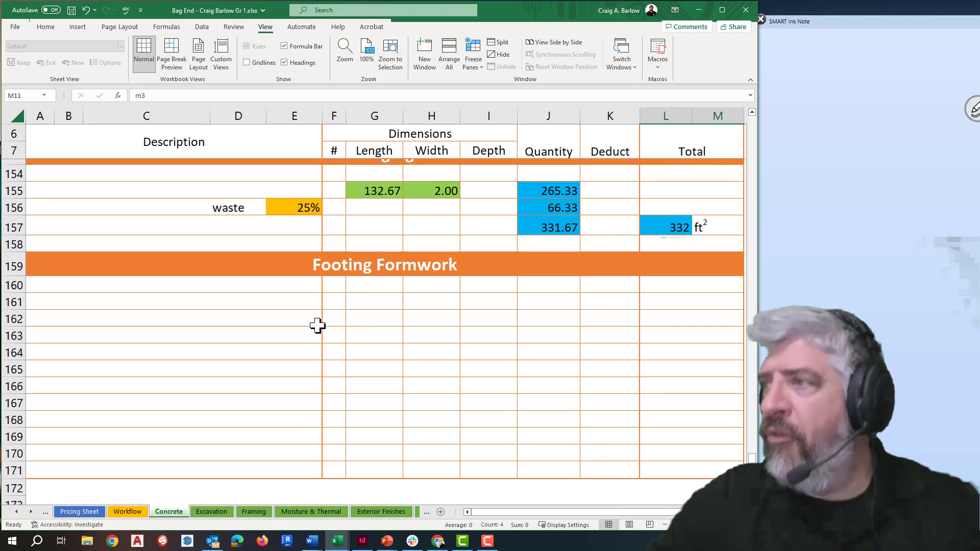
pyautogui.click(277, 302)
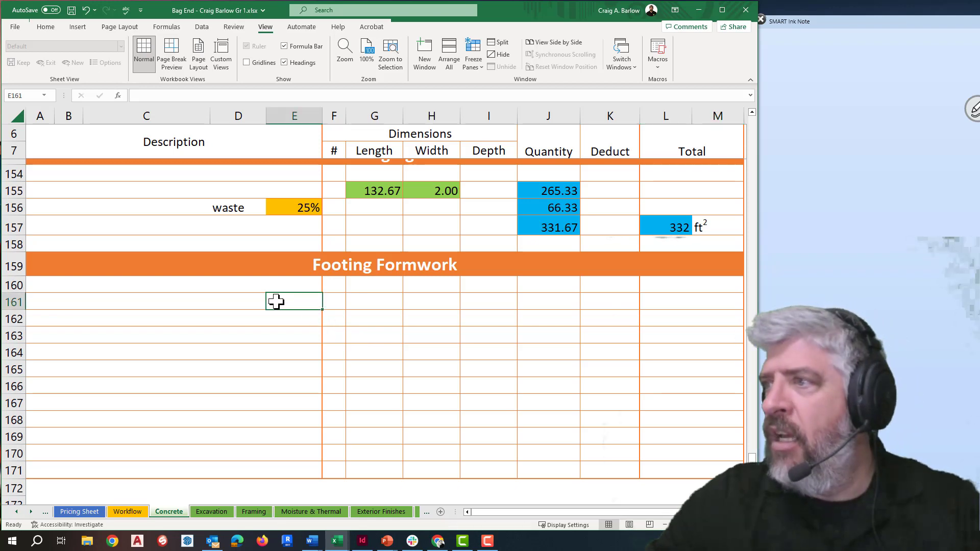
pyautogui.click(259, 304)
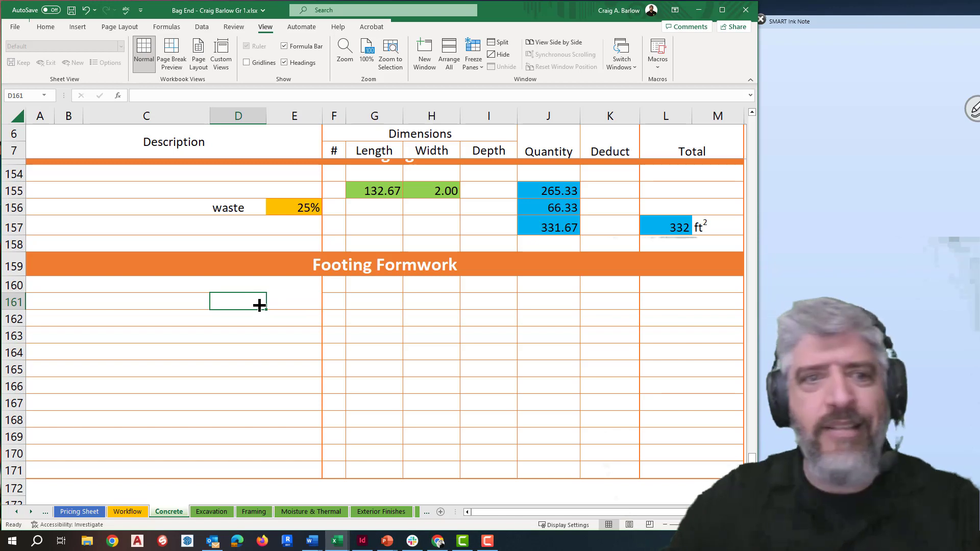
pyautogui.write('Footing')
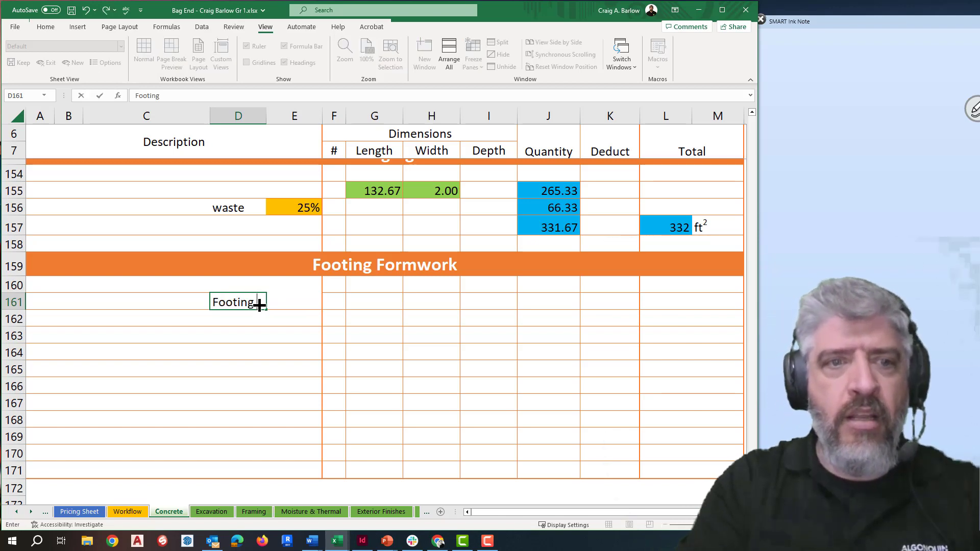
pyautogui.write(' outsi')
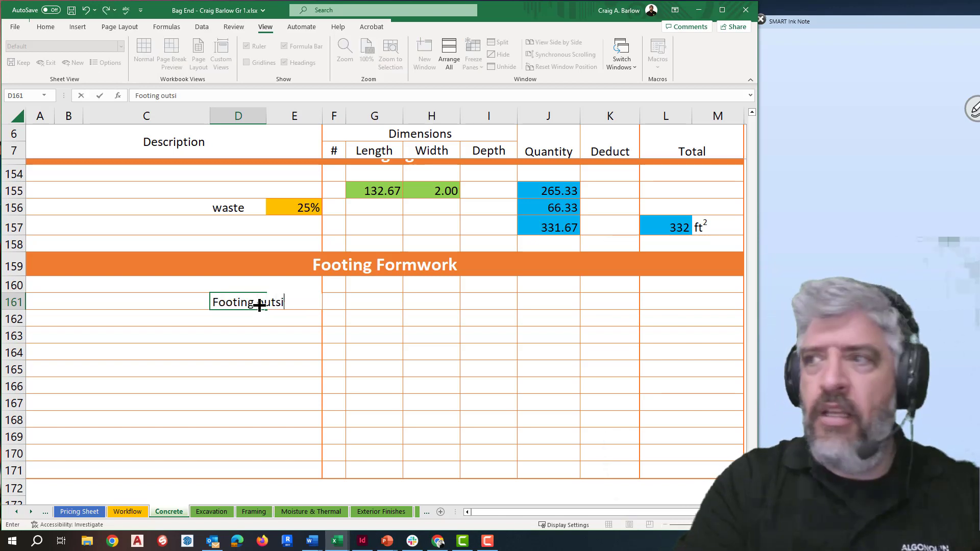
pyautogui.write('de perime')
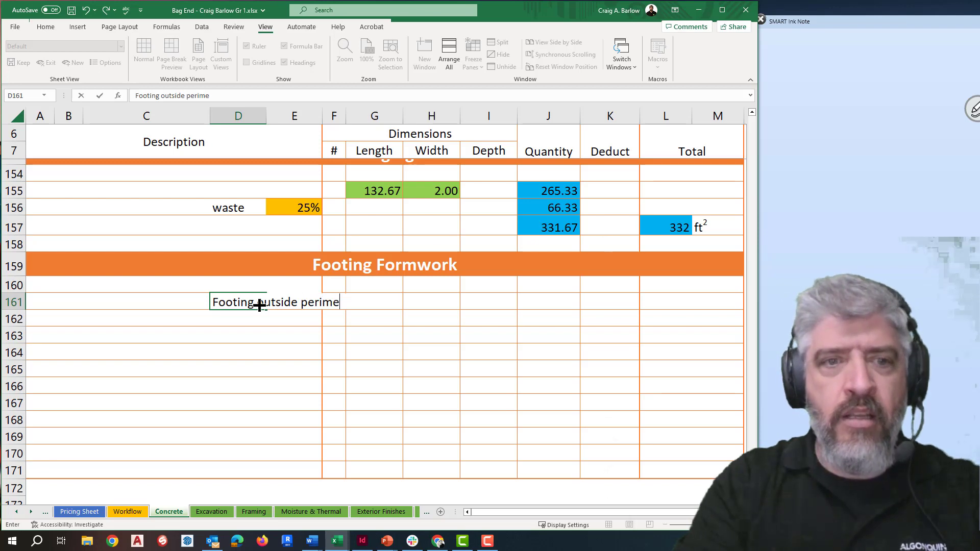
pyautogui.write('ter')
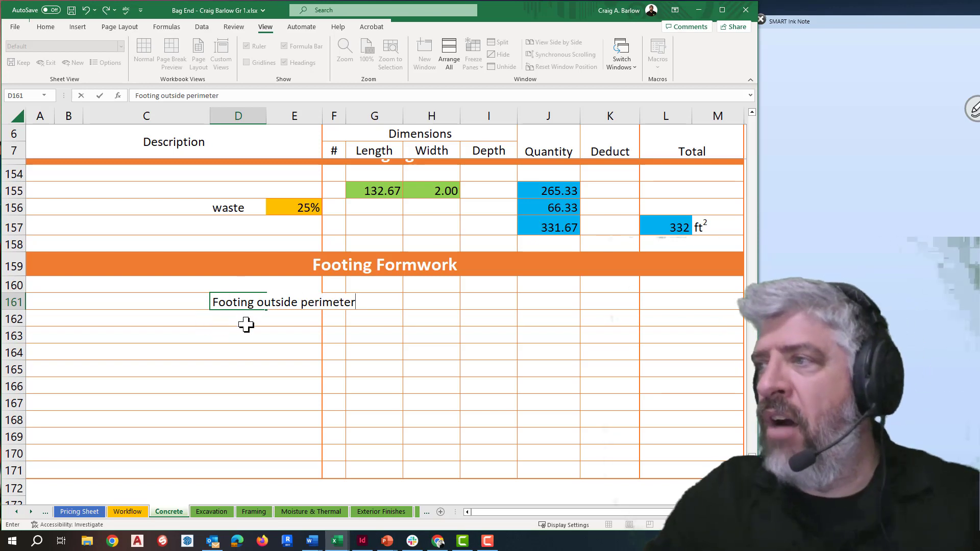
pyautogui.click(245, 323)
# Right-align the "Footing outside perimeter" label in cell D161
pyautogui.click(244, 301)
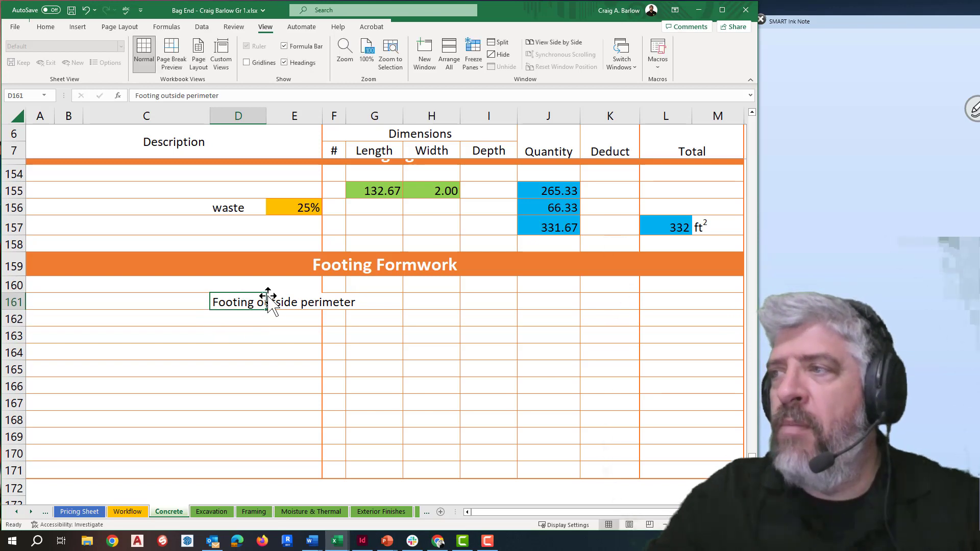
pyautogui.click(45, 27)
pyautogui.click(202, 61)
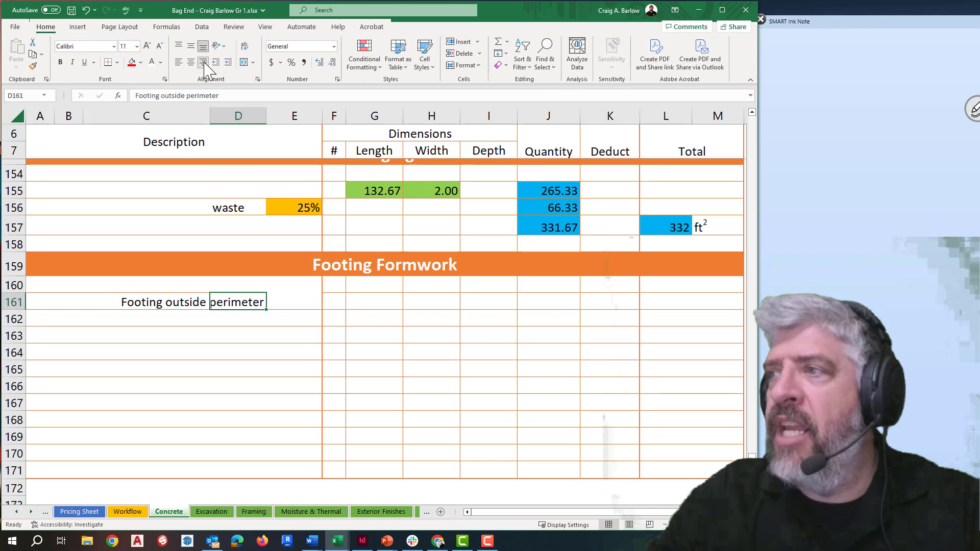
# Enter the label "Footing inside perimeter" in cell D162
pyautogui.click(256, 316)
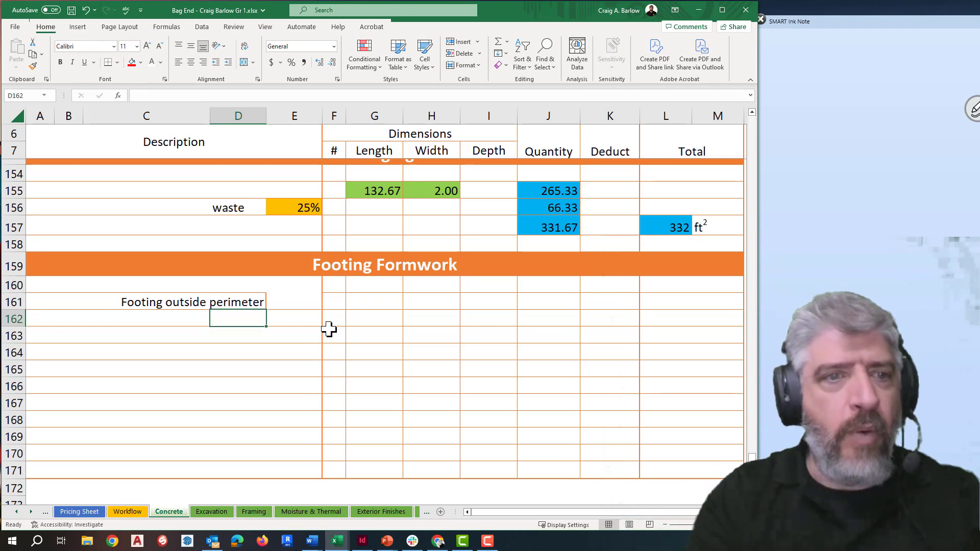
pyautogui.write('Footing l')
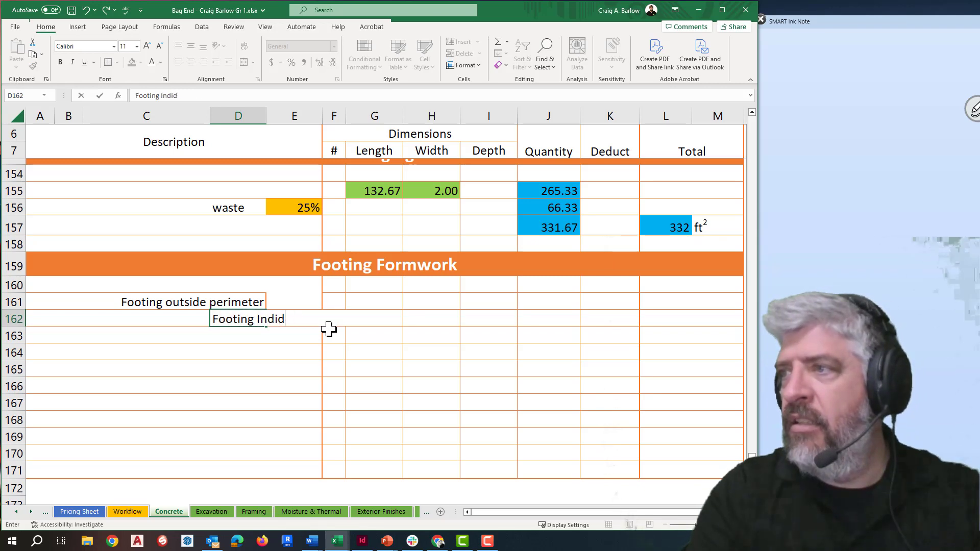
pyautogui.write('ns')
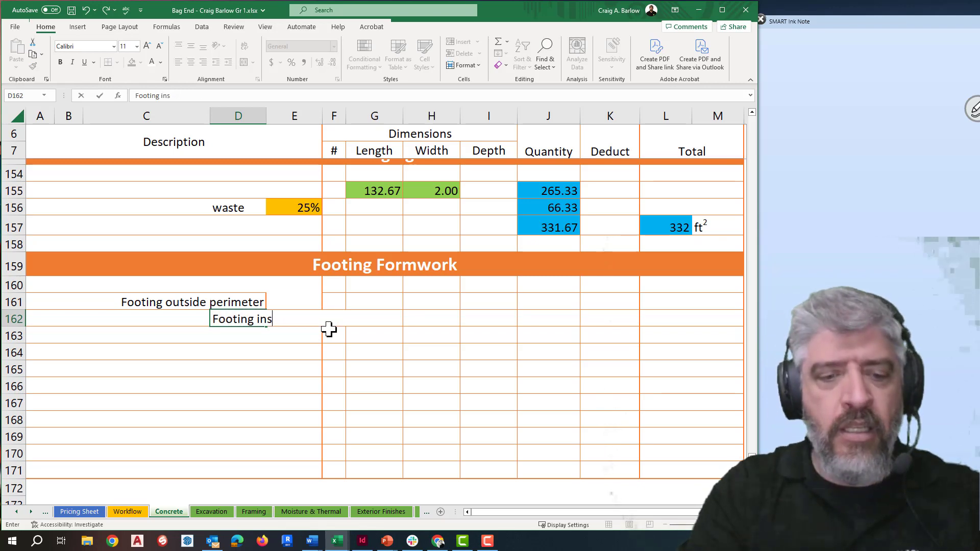
pyautogui.write('ide perimeter')
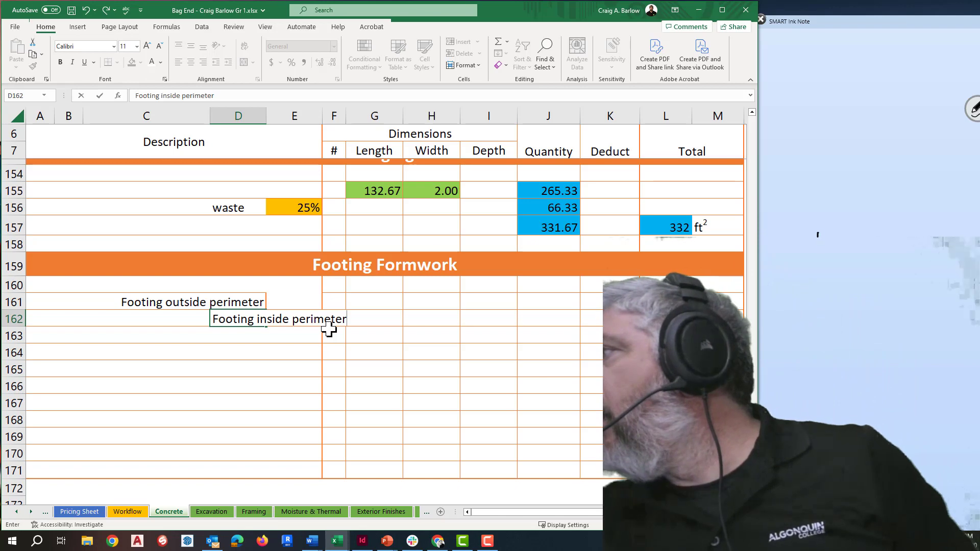
# Sketch in ink beside the sheet a wall on its footing, with red form boards on both footing sides and arrows pointing at them
pyautogui.moveTo(819, 234)
pyautogui.mouseDown()
pyautogui.moveTo(903, 231)
pyautogui.moveTo(905, 266)
pyautogui.moveTo(843, 287)
pyautogui.mouseUp()
pyautogui.moveTo(850, 230)
pyautogui.mouseDown()
pyautogui.moveTo(846, 97)
pyautogui.moveTo(882, 176)
pyautogui.mouseUp()
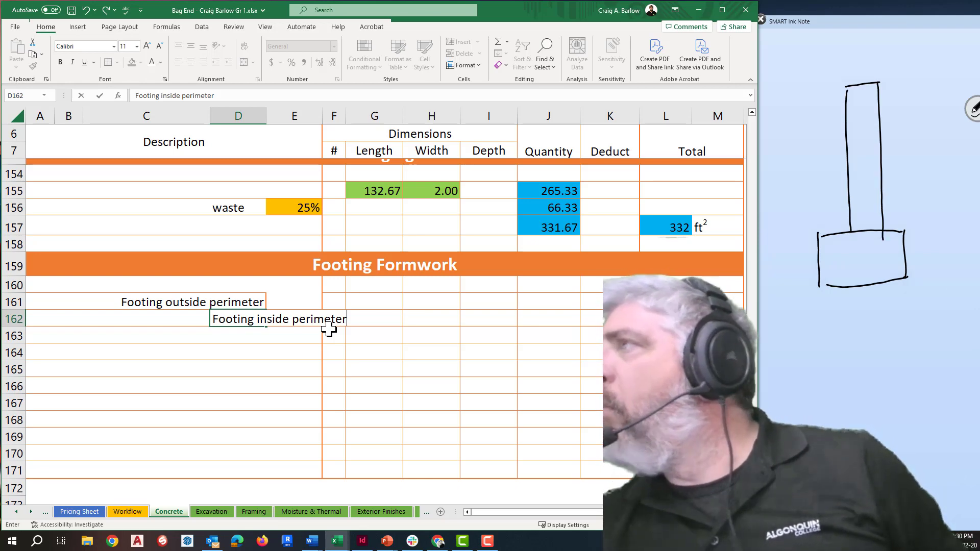
pyautogui.press('Tab')
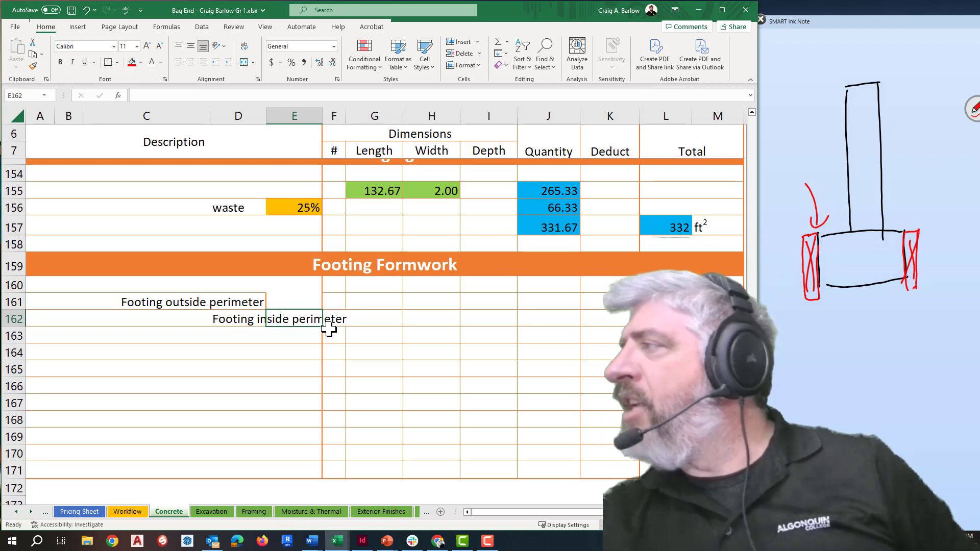
pyautogui.moveTo(921, 179); pyautogui.dragTo(900, 218)
pyautogui.moveTo(898, 203); pyautogui.dragTo(914, 214)
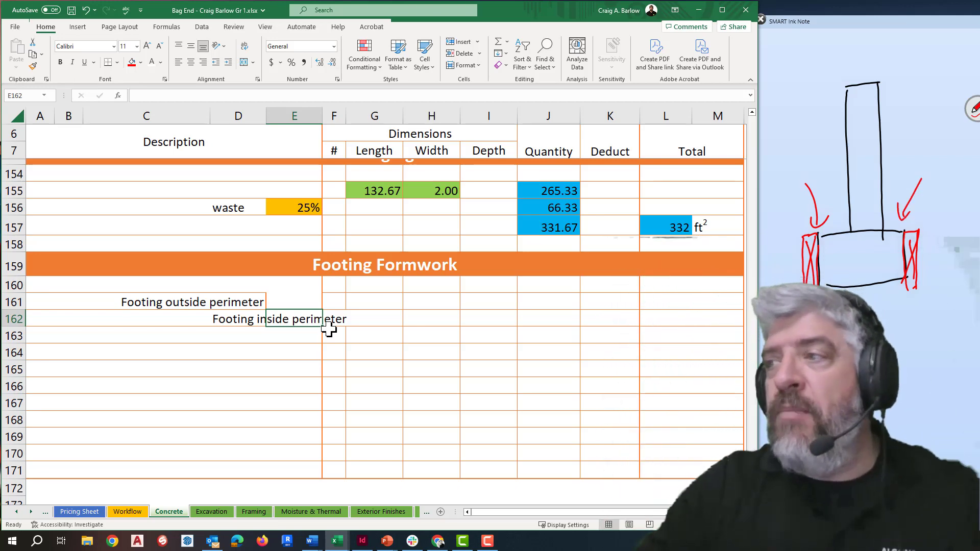
# Right-align the "Footing inside perimeter" label in cell D162
pyautogui.click(253, 321)
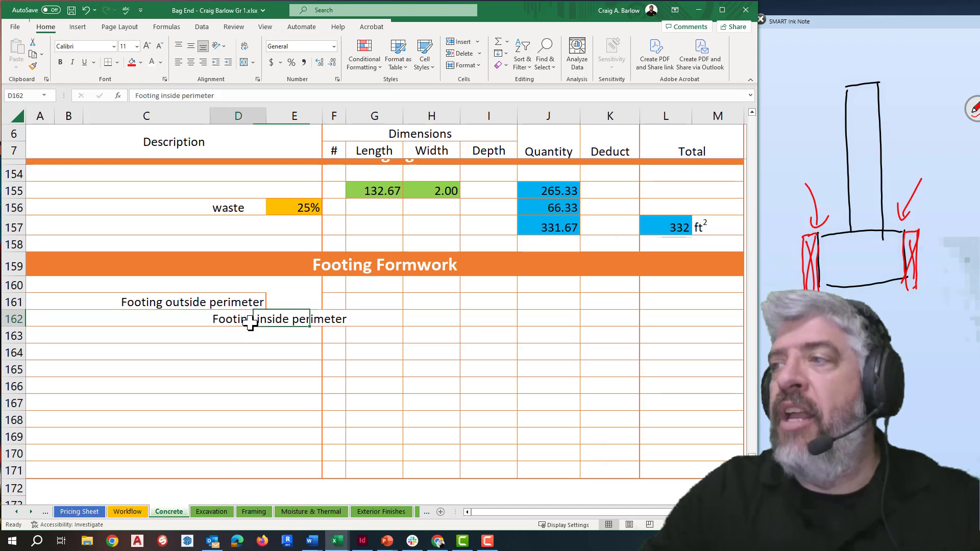
pyautogui.click(204, 62)
pyautogui.click(222, 336)
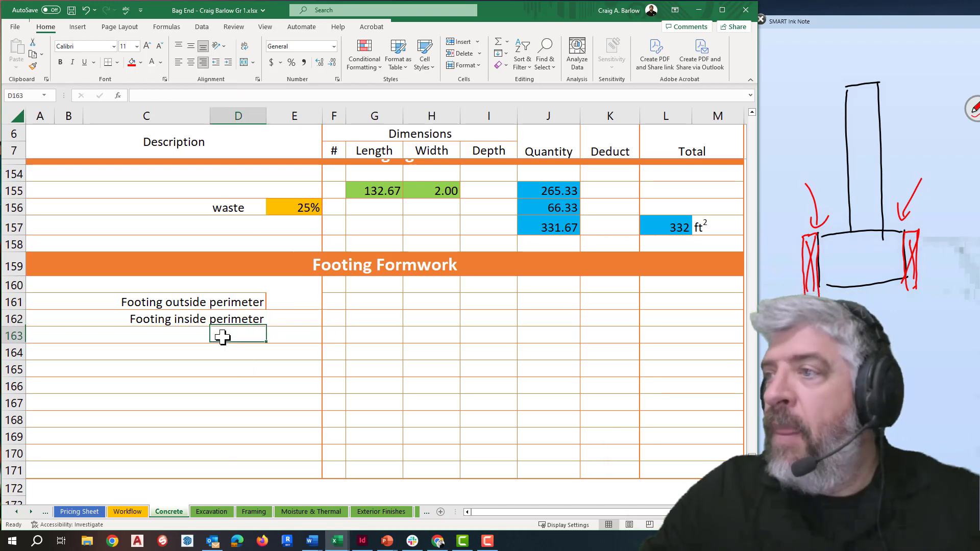
# Change the borders of cell E161, adding an orange top border and removing the left one
pyautogui.click(280, 336)
pyautogui.click(284, 303)
pyautogui.rightClick(286, 302)
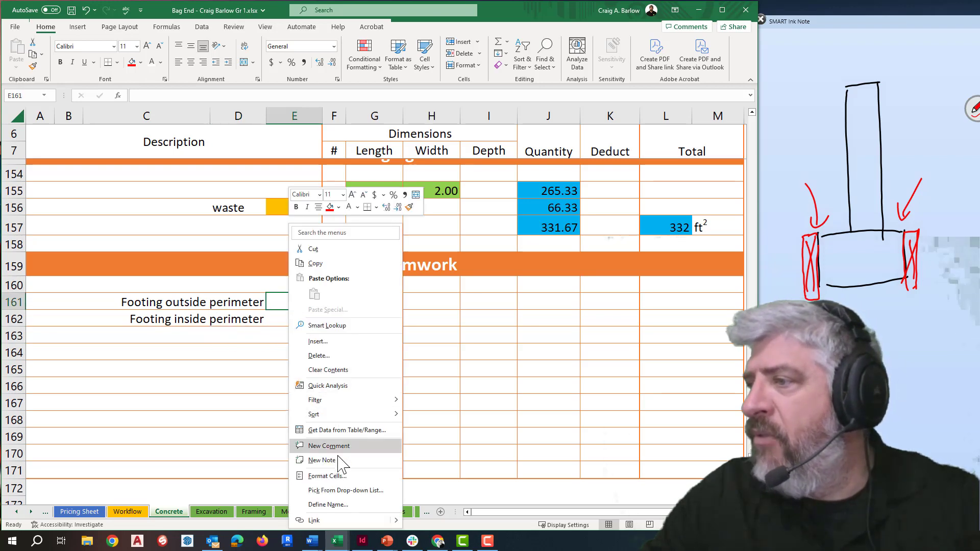
pyautogui.click(331, 476)
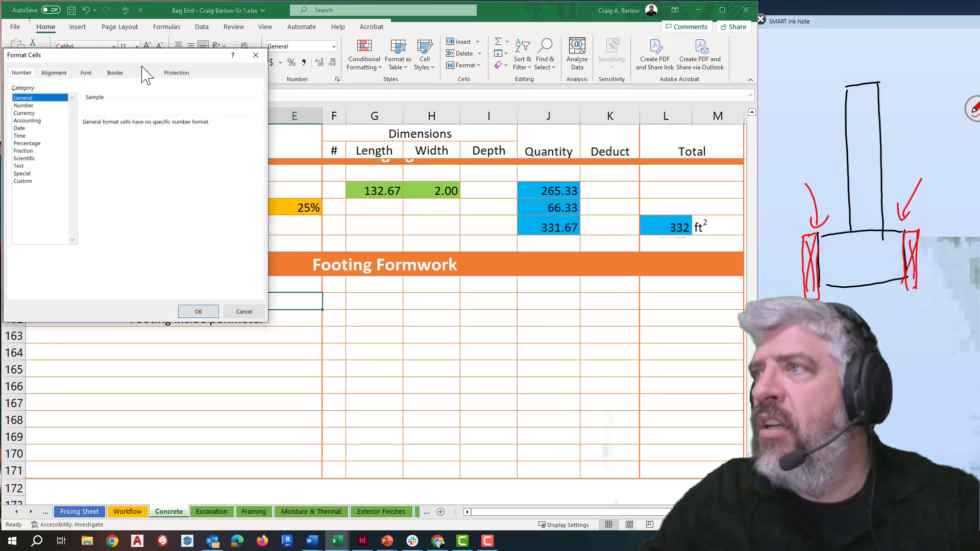
pyautogui.click(116, 73)
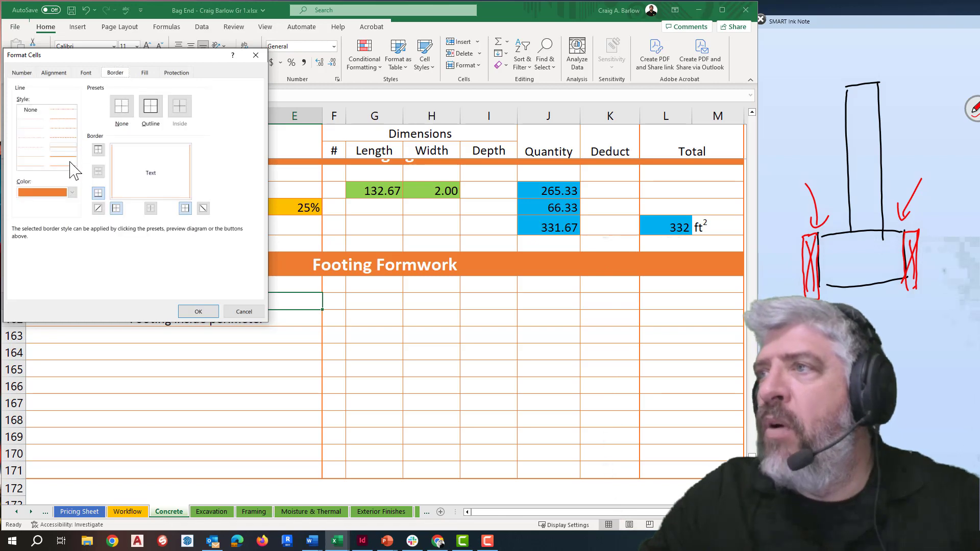
pyautogui.click(101, 150)
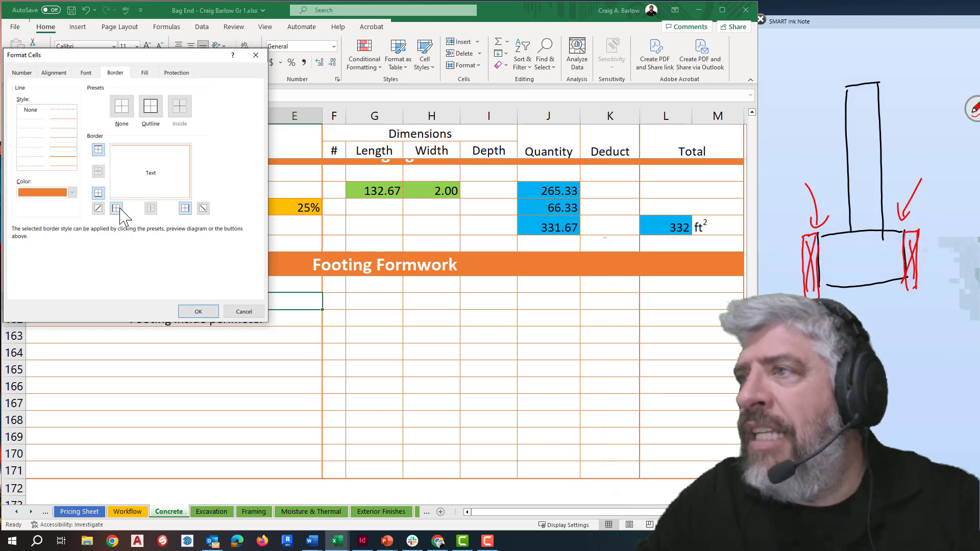
pyautogui.click(199, 311)
pyautogui.click(275, 368)
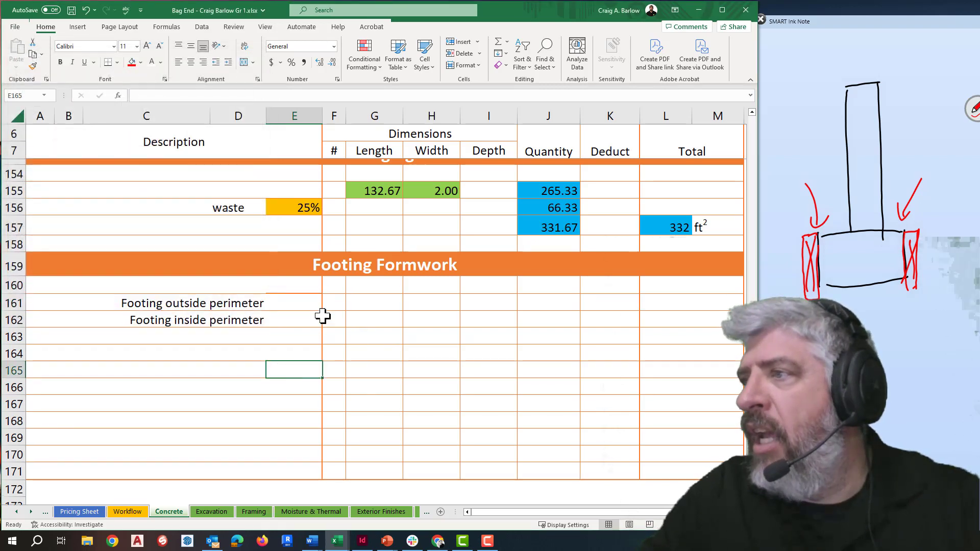
# Readjust the top border of cell E161 to match the sheet's thin orange grid lines
pyautogui.click(299, 301)
pyautogui.rightClick(300, 303)
pyautogui.click(283, 342)
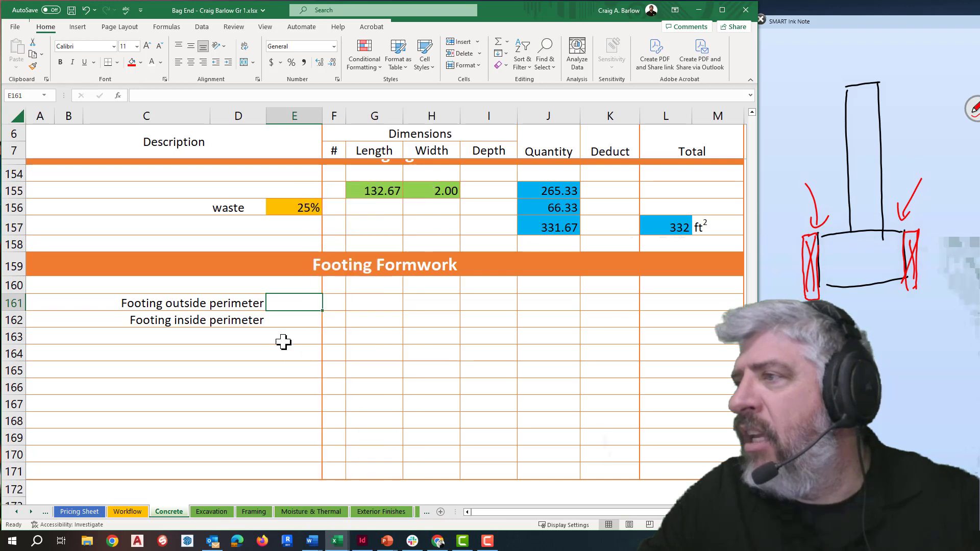
pyautogui.click(283, 340)
pyautogui.rightClick(296, 304)
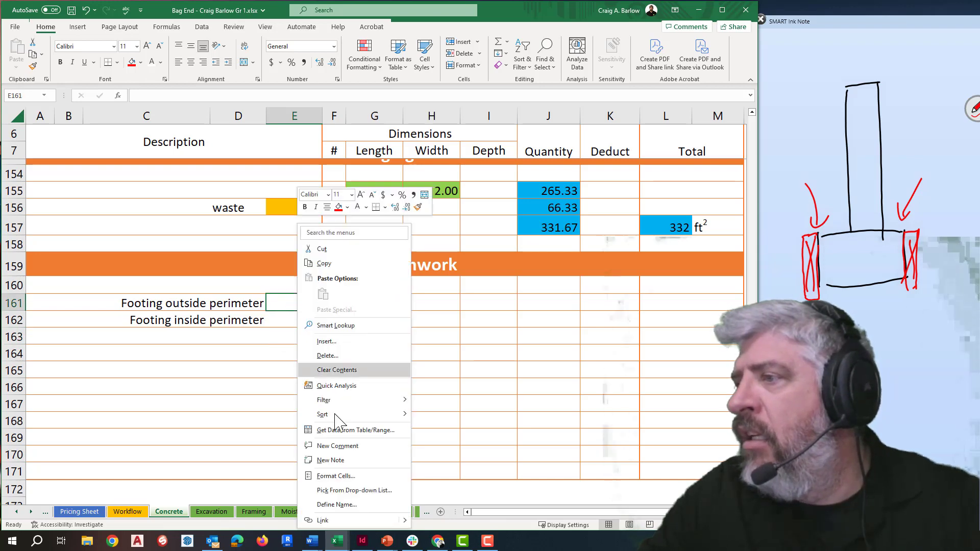
pyautogui.click(336, 477)
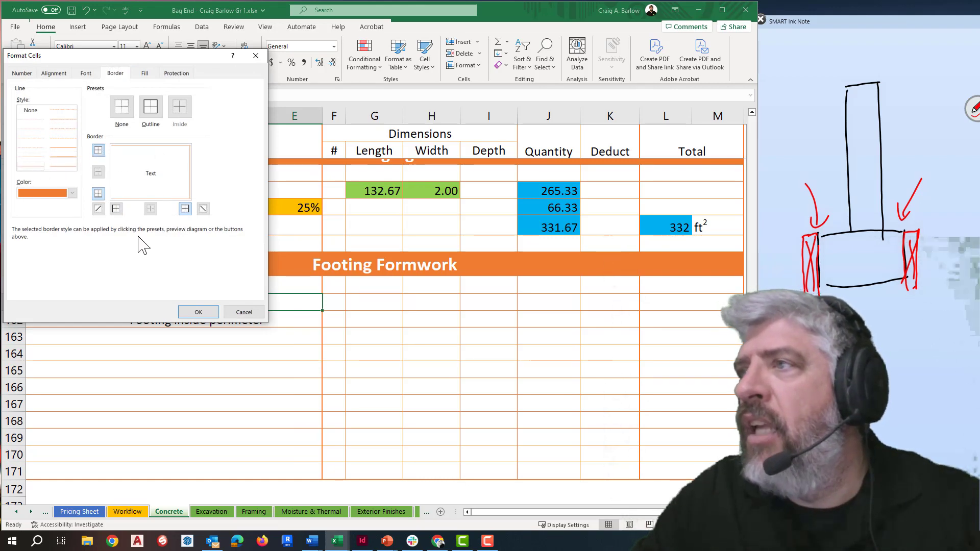
pyautogui.click(199, 312)
pyautogui.click(250, 352)
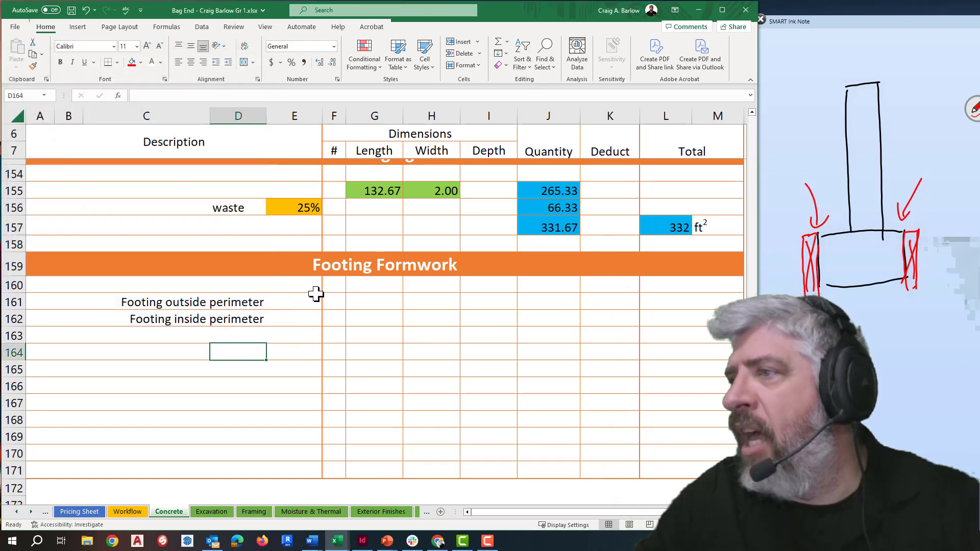
# Fill cells E161 and E162 with the light blue used for formulas
pyautogui.moveTo(301, 301); pyautogui.dragTo(300, 313)
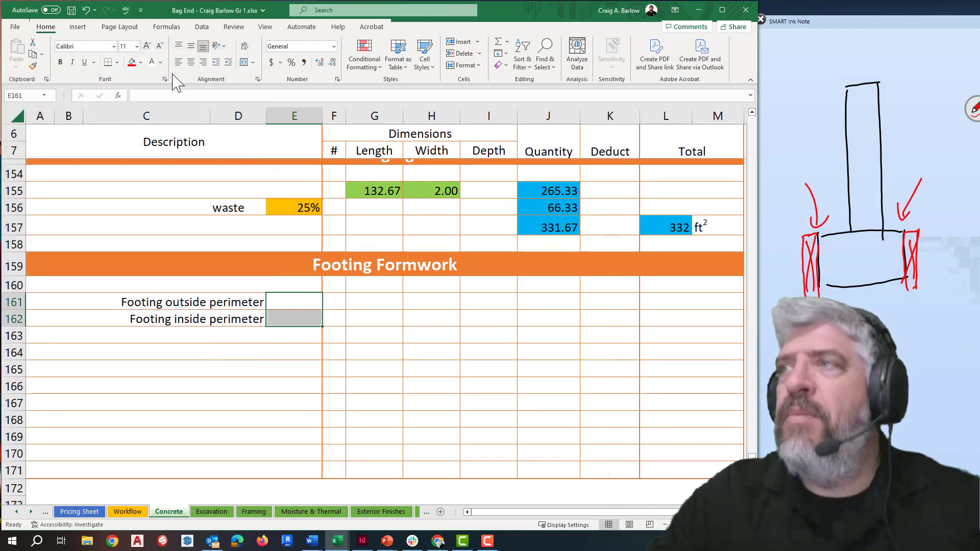
pyautogui.click(140, 62)
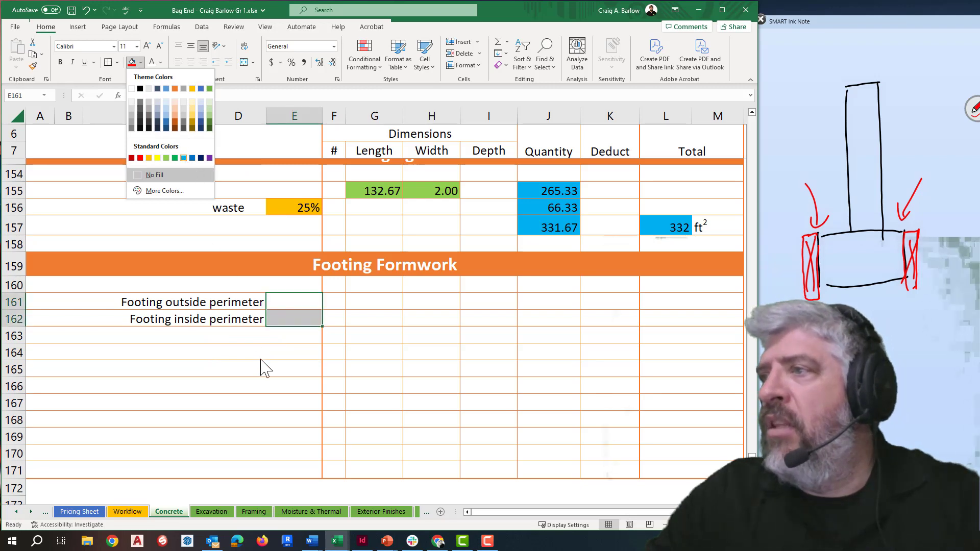
pyautogui.click(183, 158)
pyautogui.click(299, 348)
pyautogui.click(304, 300)
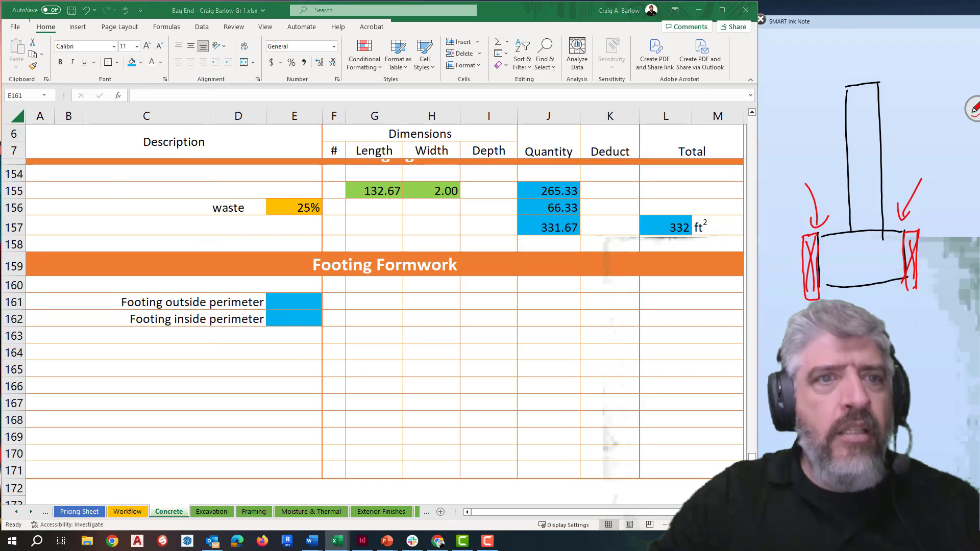
pyautogui.click(288, 303)
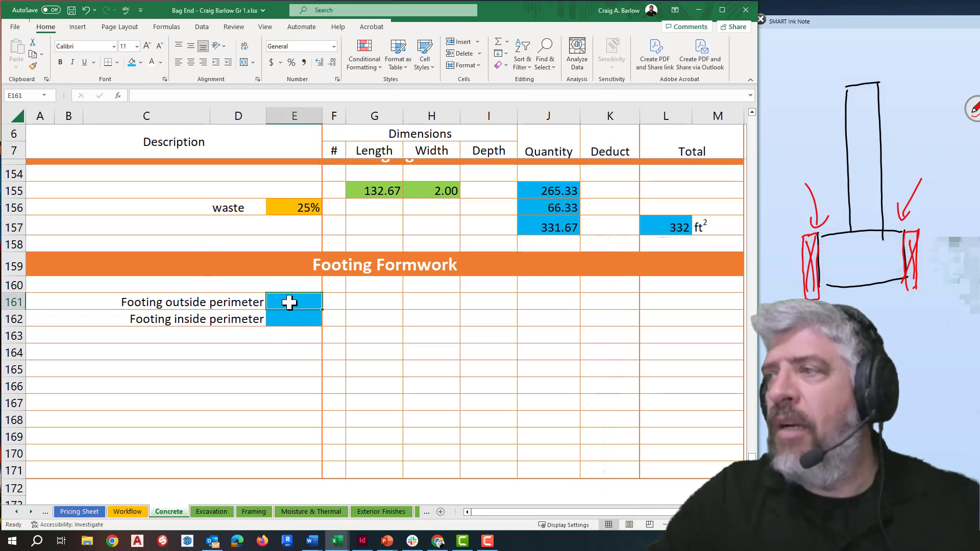
pyautogui.scroll(20, 289, 303)
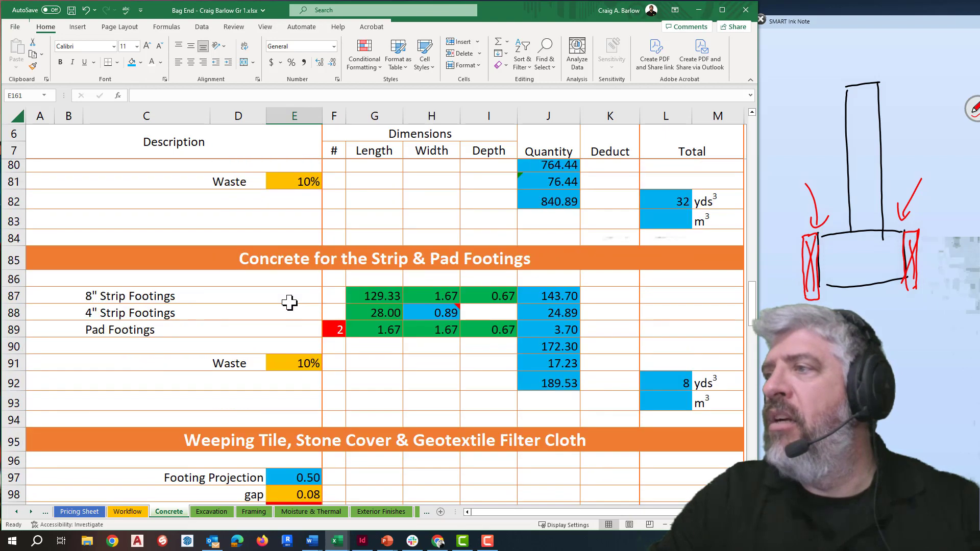
pyautogui.scroll(10, 289, 302)
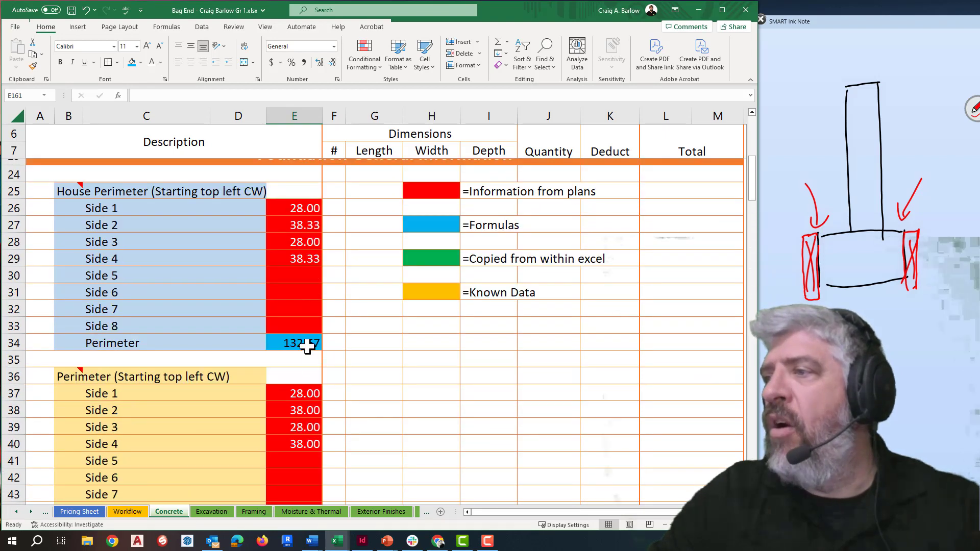
pyautogui.click(303, 343)
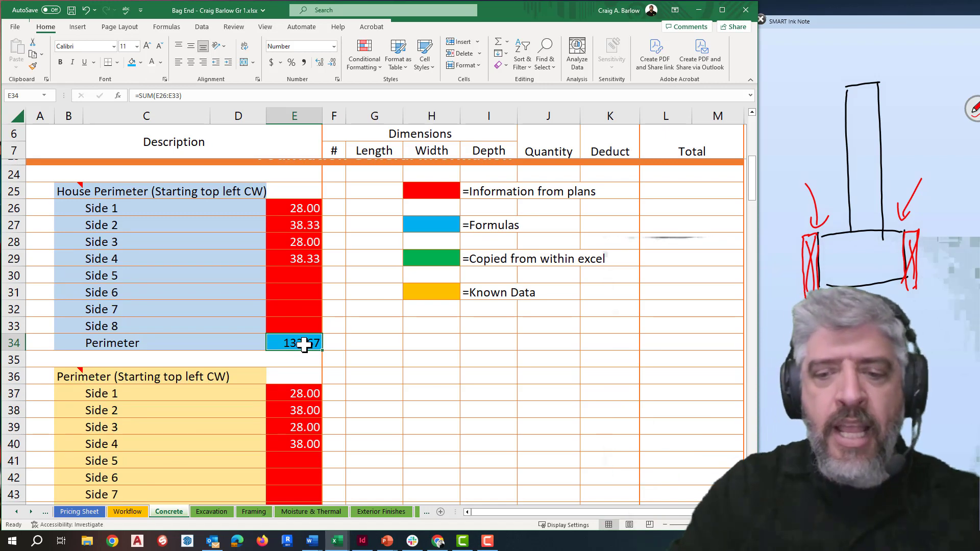
pyautogui.write('+')
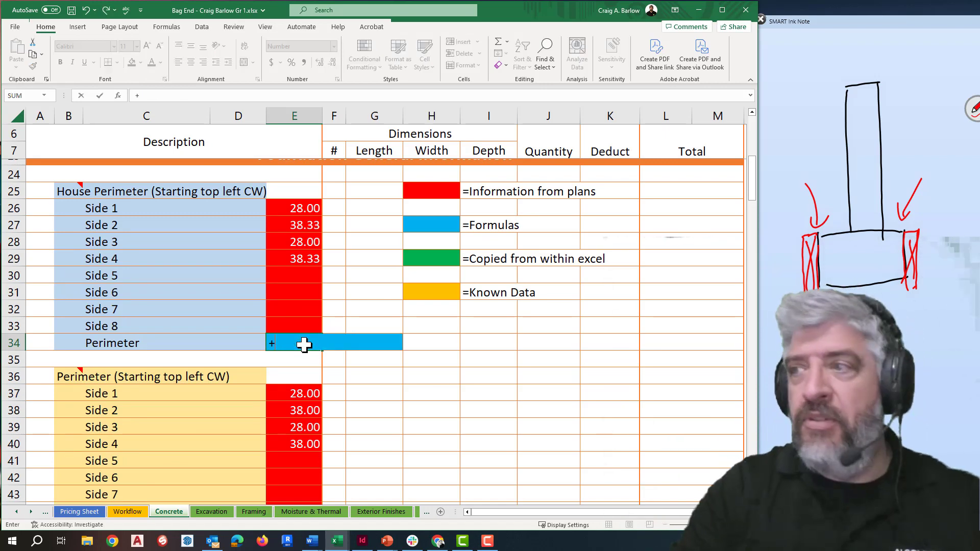
pyautogui.press('BackSpace')
pyautogui.press('Escape')
pyautogui.scroll(-20, 362, 409)
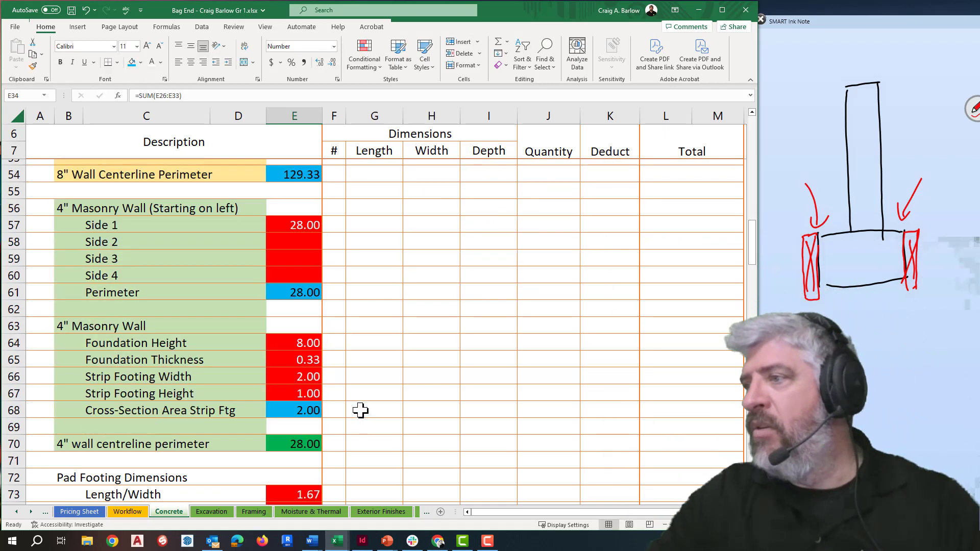
pyautogui.scroll(-10, 361, 410)
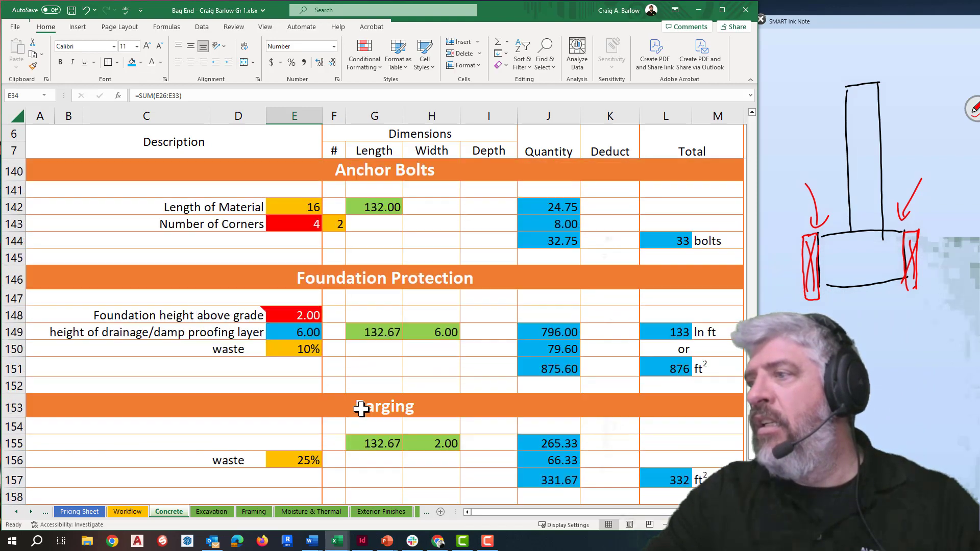
# Begin the footing outside perimeter formula in E161 as =E34+8*, using the house perimeter from the general information section
pyautogui.click(296, 401)
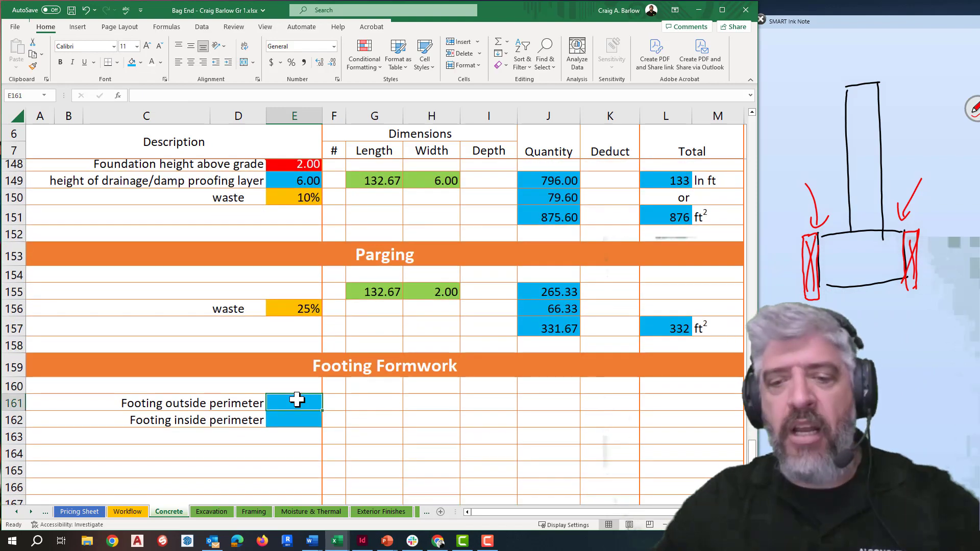
pyautogui.write('=')
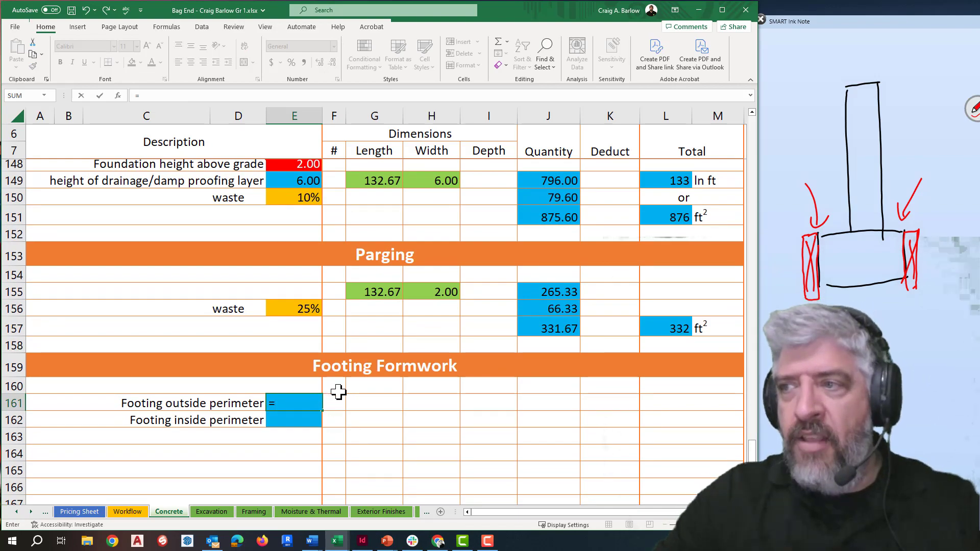
pyautogui.scroll(20, 342, 402)
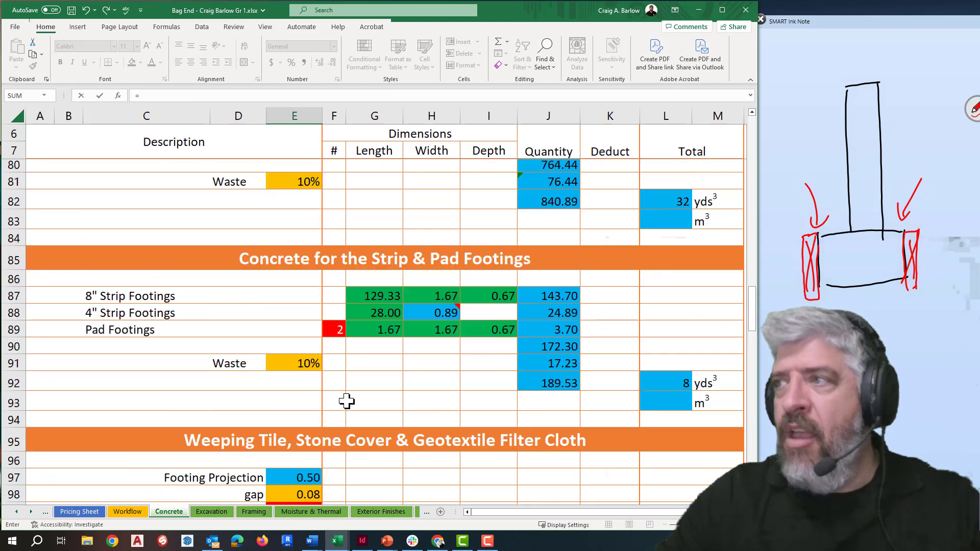
pyautogui.scroll(5, 346, 402)
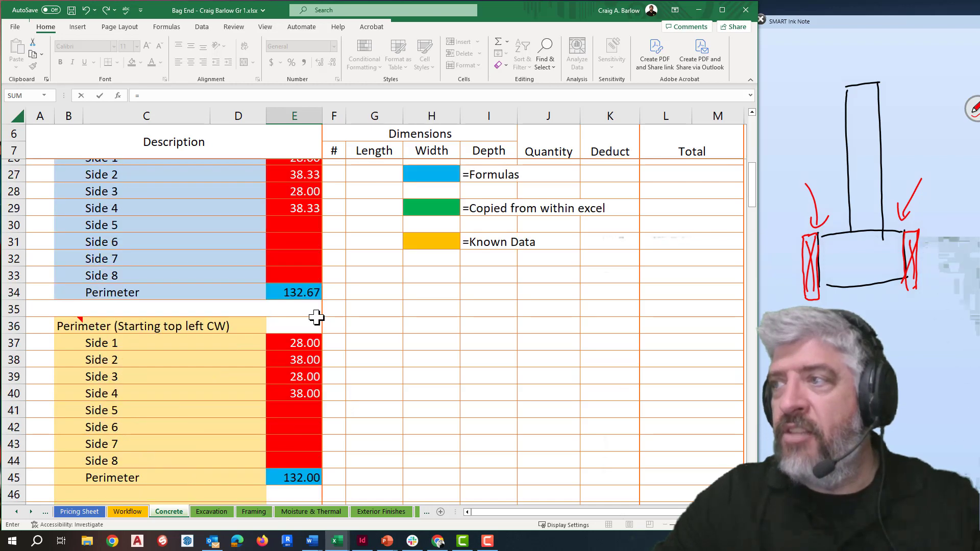
pyautogui.click(308, 294)
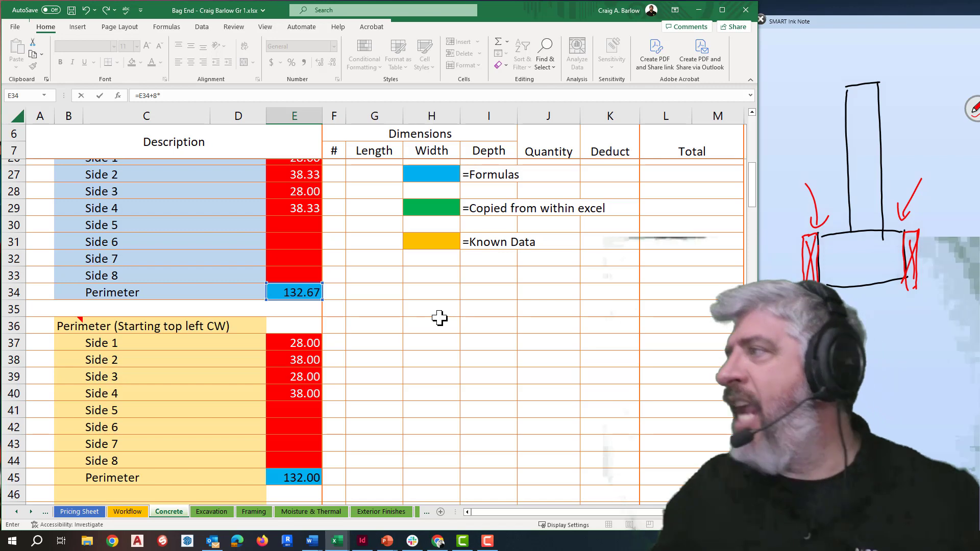
pyautogui.press('Return')
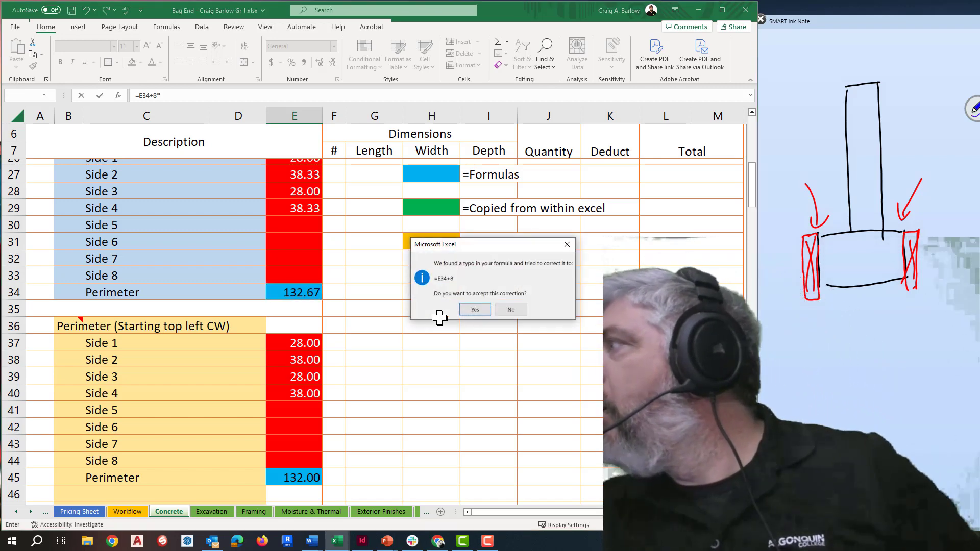
# Mark the footing's outside projection on the wall sketch with a blue arrow and a 6" label
pyautogui.moveTo(849, 218); pyautogui.dragTo(838, 227)
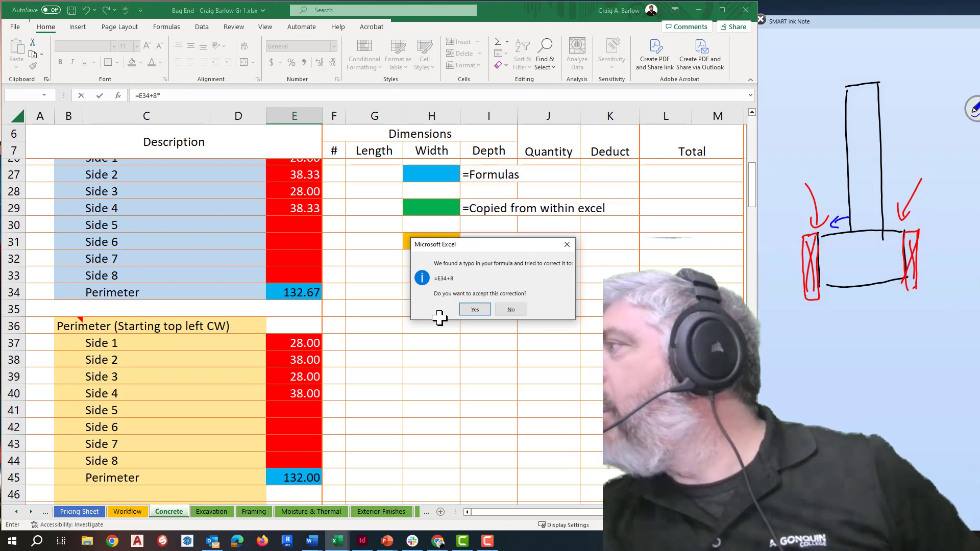
pyautogui.moveTo(836, 191)
pyautogui.mouseDown()
pyautogui.moveTo(833, 207)
pyautogui.moveTo(840, 194)
pyautogui.mouseUp()
pyautogui.moveTo(845, 187); pyautogui.dragTo(844, 194)
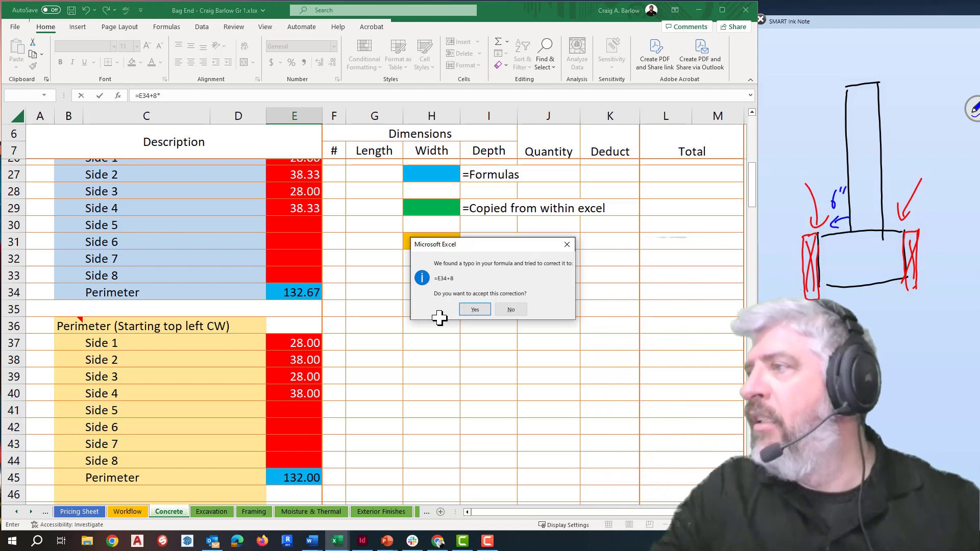
# Reject the suggested formula correction and complete E161 as =E34+8*E97 with the Footing Projection cell
pyautogui.click(511, 310)
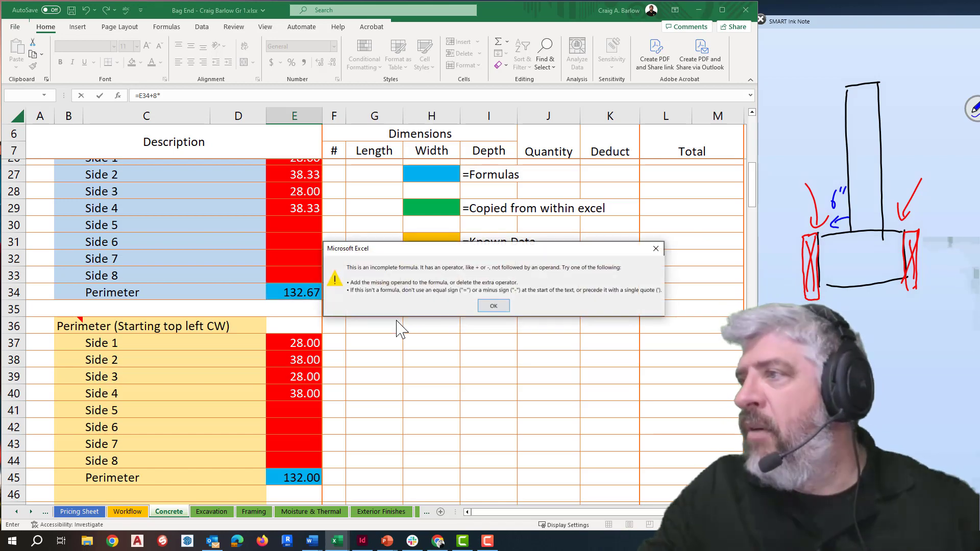
pyautogui.click(494, 307)
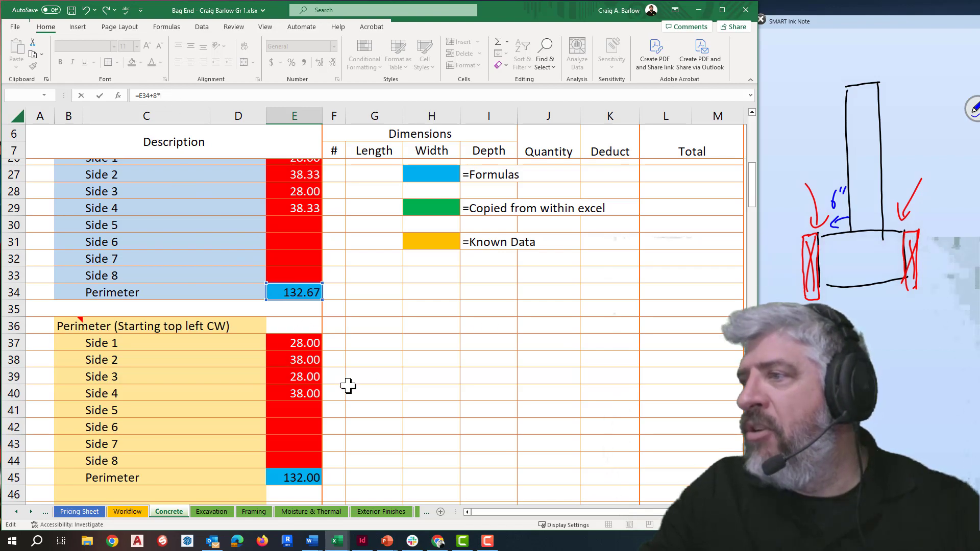
pyautogui.scroll(-20, 347, 386)
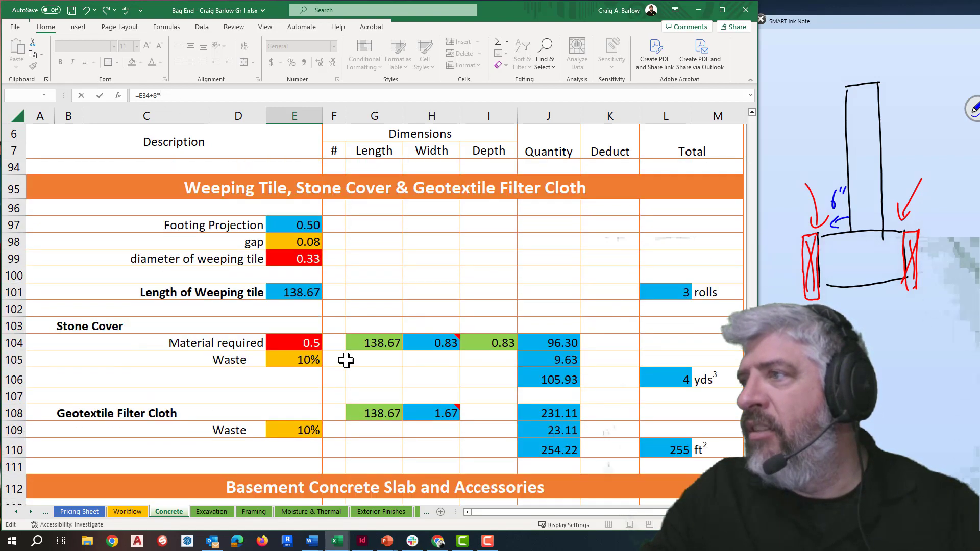
pyautogui.click(307, 222)
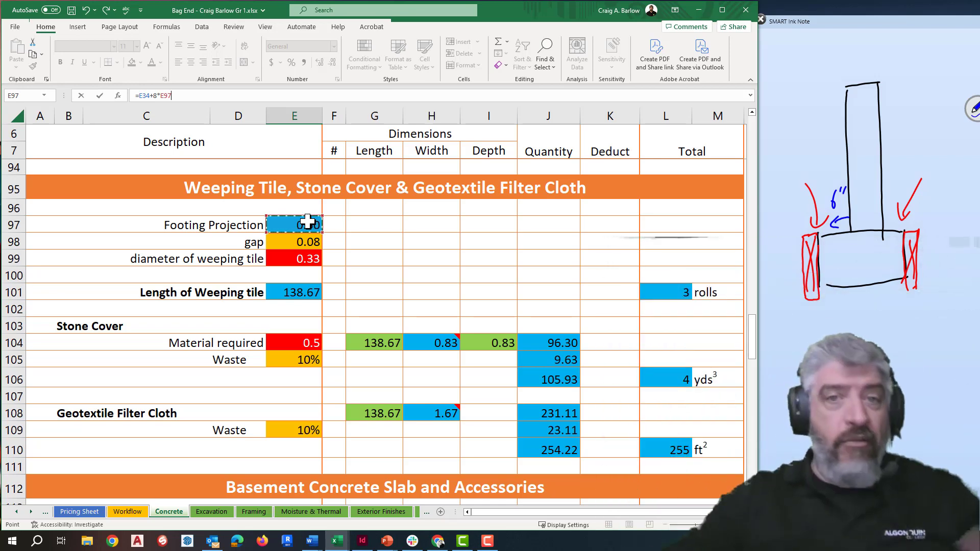
pyautogui.press('Return')
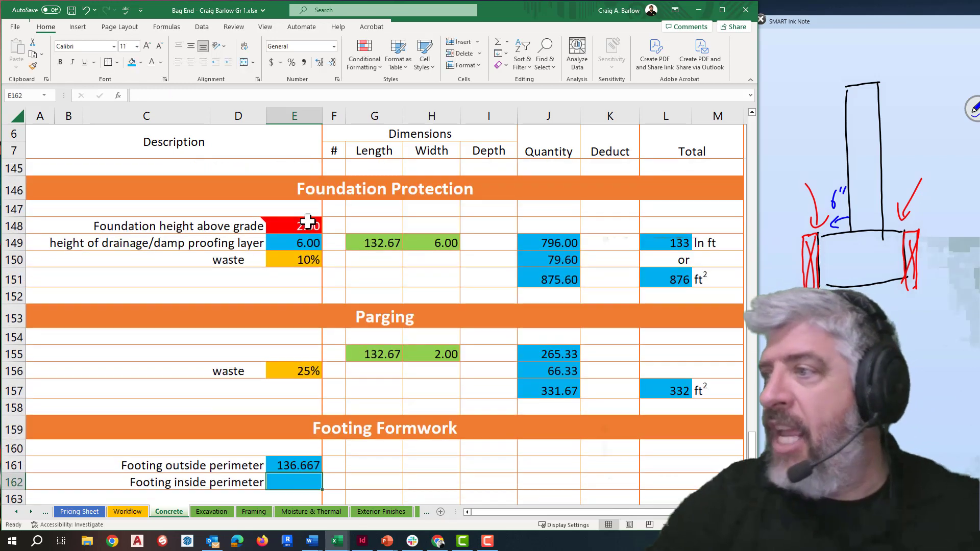
# Reduce the footing outside perimeter in E161 to two decimal places
pyautogui.click(278, 458)
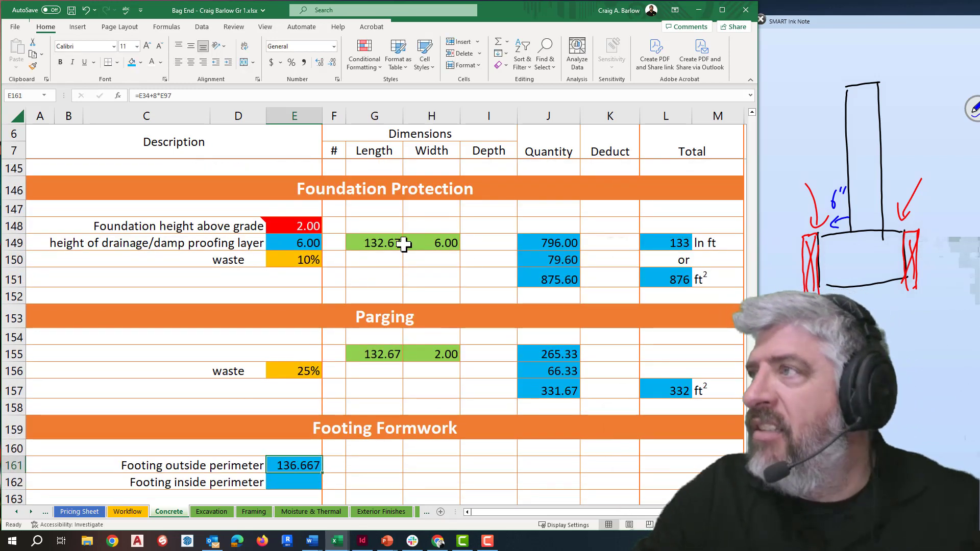
pyautogui.click(332, 62)
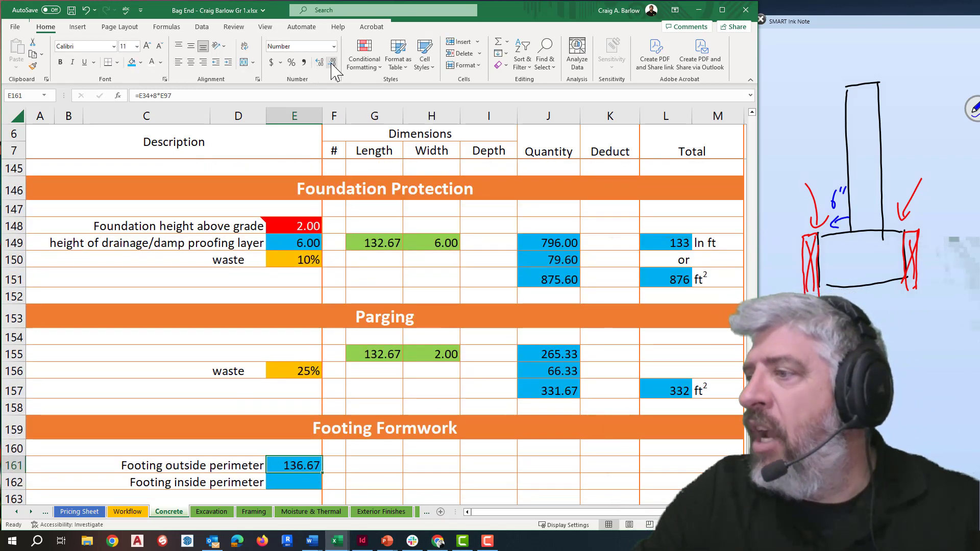
pyautogui.click(342, 462)
# Begin the footing inside perimeter formula in E162 as =E45-8*, using the perimeter above the 8" wall specifications
pyautogui.click(308, 481)
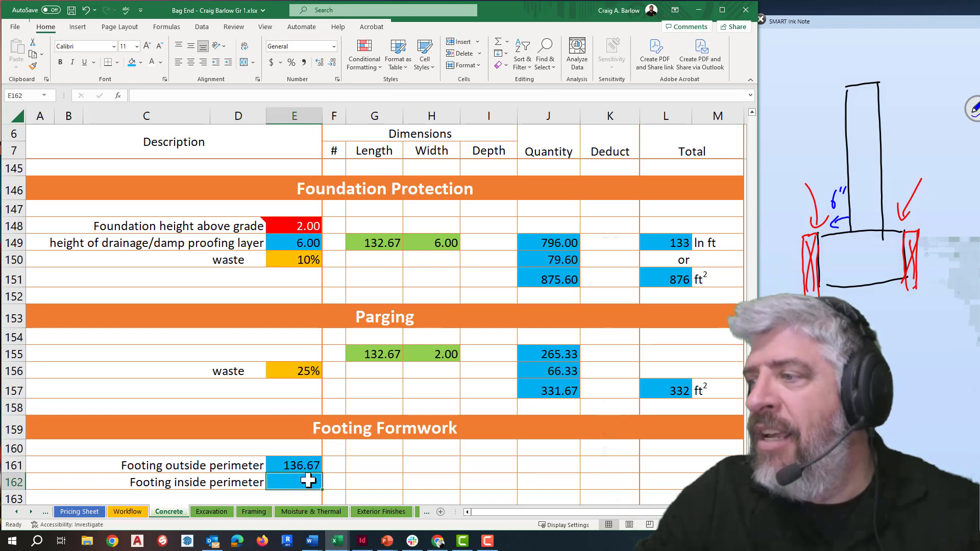
pyautogui.write('=')
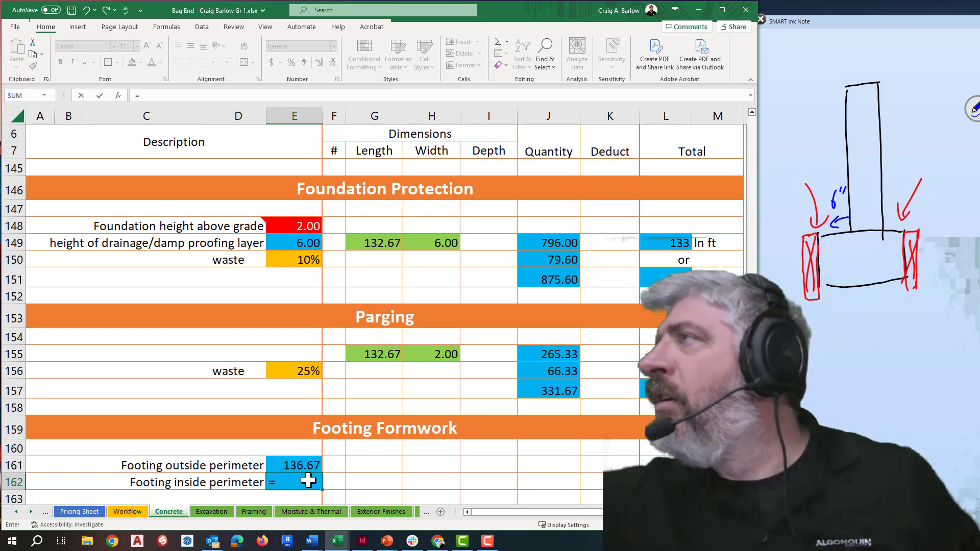
pyautogui.press('Tab')
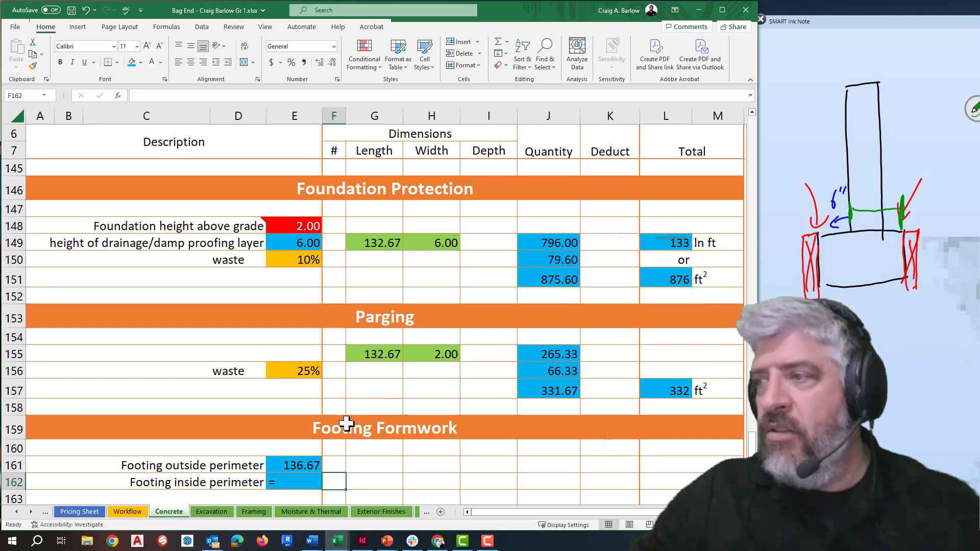
pyautogui.click(306, 482)
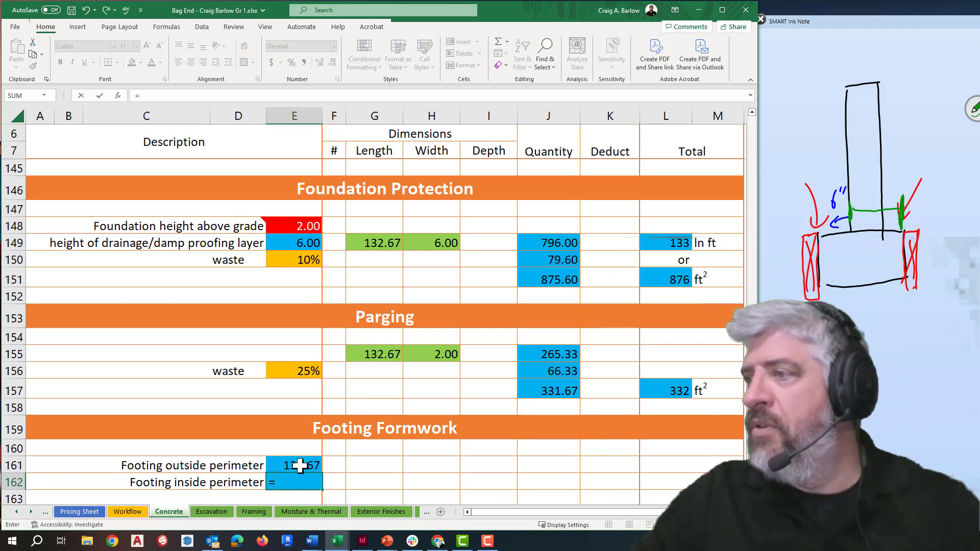
pyautogui.scroll(20, 317, 464)
pyautogui.scroll(14, 322, 464)
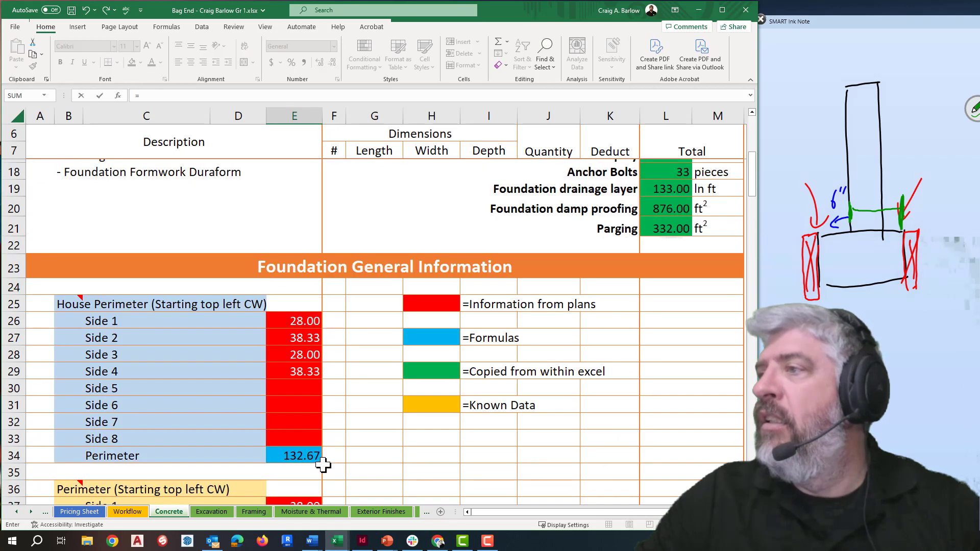
pyautogui.scroll(-5, 324, 464)
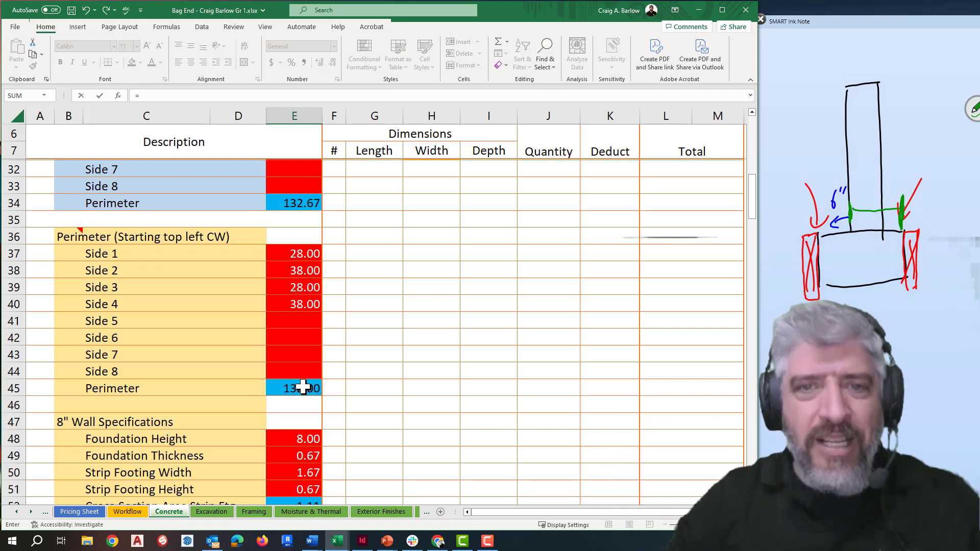
pyautogui.click(303, 387)
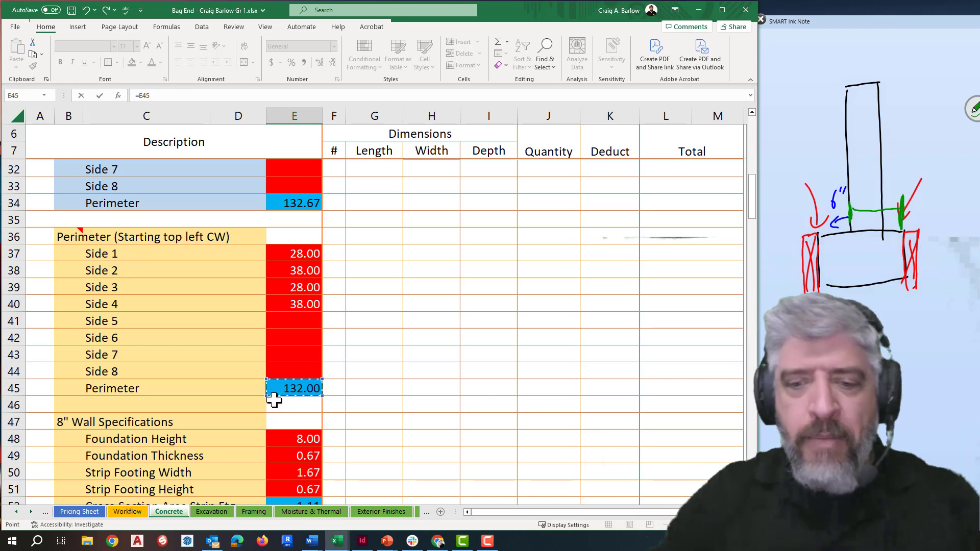
pyautogui.write('-')
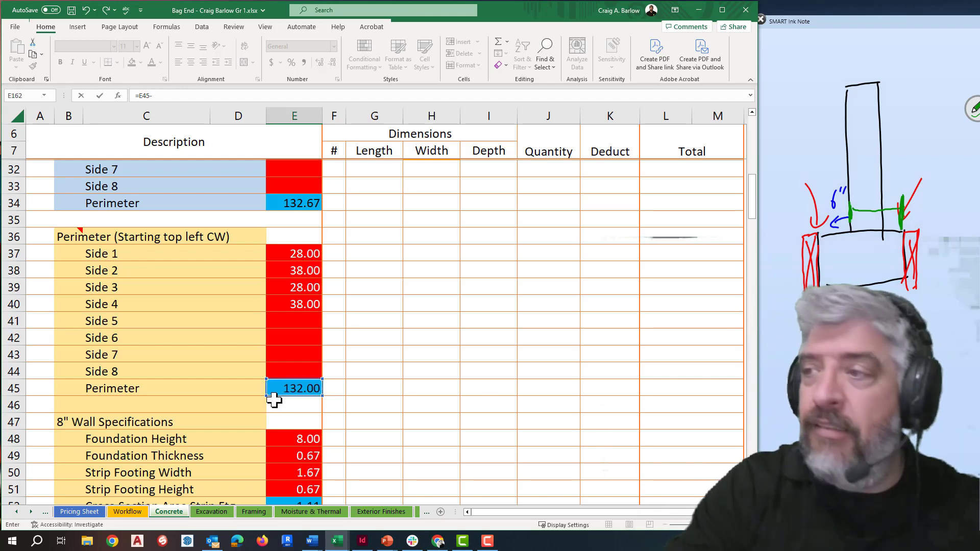
pyautogui.write('8*')
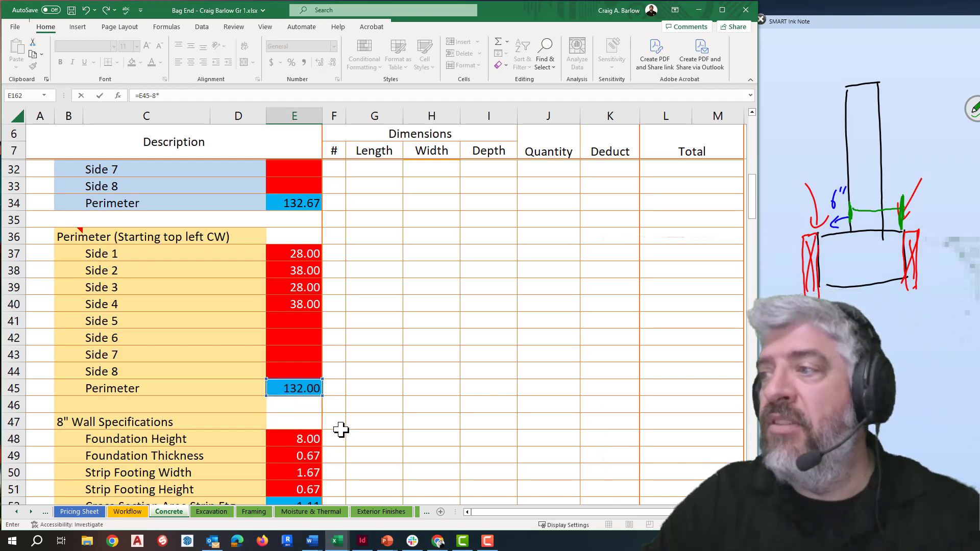
# Extend the footing inside perimeter formula with the 8" wall's Foundation Thickness plus the Footing Projection, giving =E45-8*E49+E97
pyautogui.scroll(-3, 341, 430)
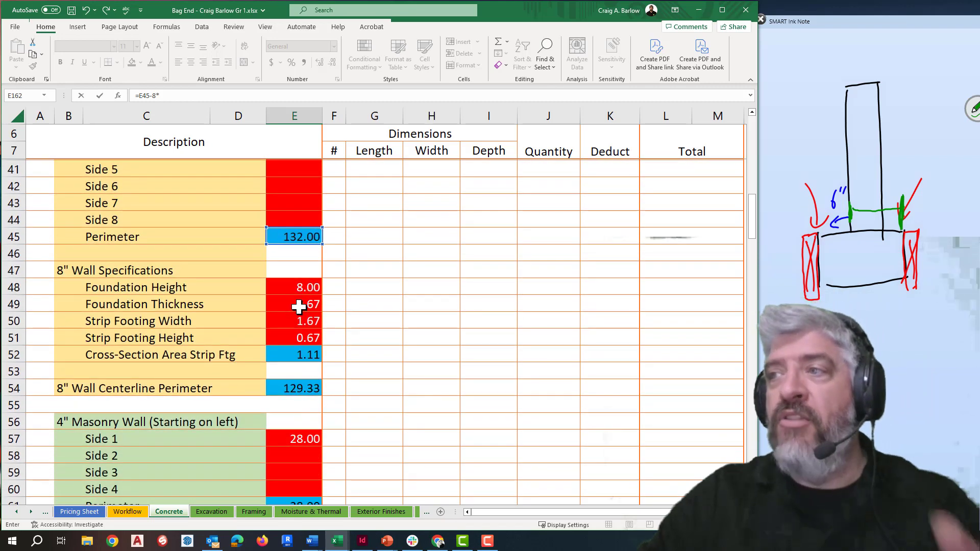
pyautogui.click(298, 307)
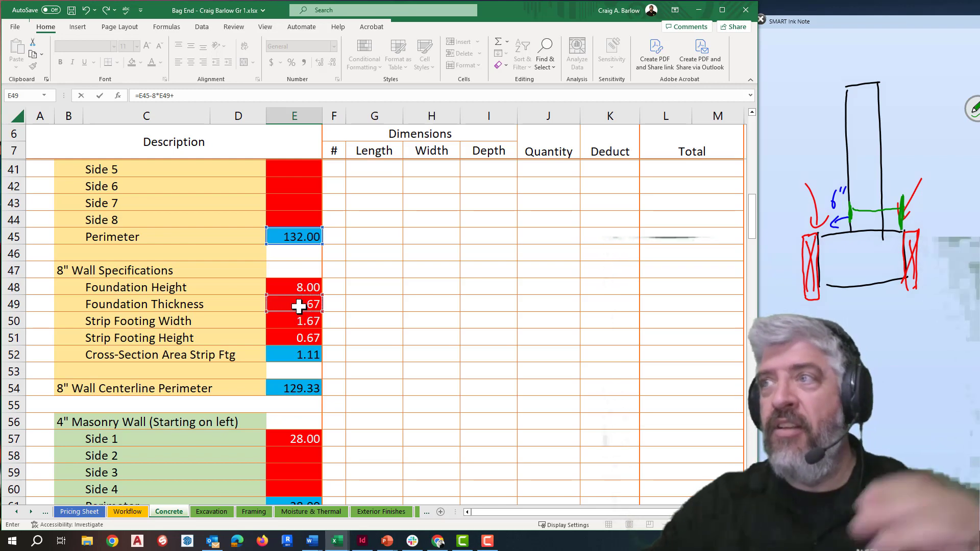
pyautogui.scroll(-16, 306, 319)
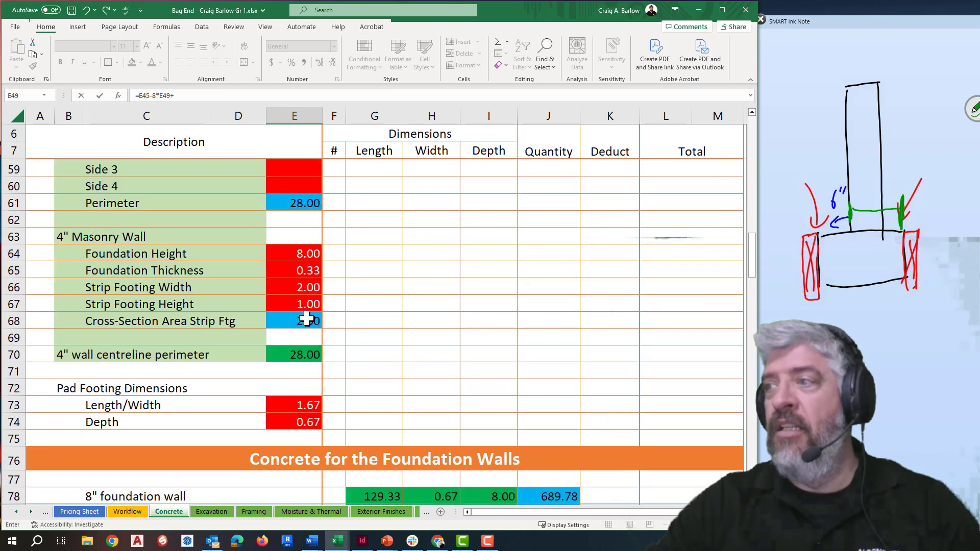
pyautogui.scroll(-1, 306, 318)
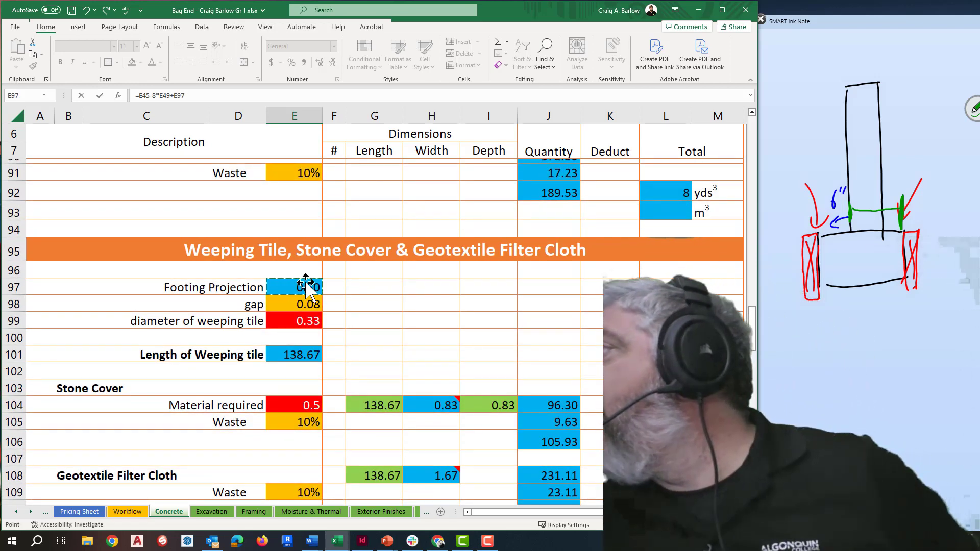
# Label the wall sketch in green with the 8" wall thickness and a 6" inside footing projection arrow
pyautogui.moveTo(868, 175); pyautogui.dragTo(873, 171)
pyautogui.moveTo(875, 165)
pyautogui.mouseDown()
pyautogui.moveTo(901, 195)
pyautogui.moveTo(893, 176)
pyautogui.mouseUp()
pyautogui.moveTo(903, 157); pyautogui.dragTo(905, 164)
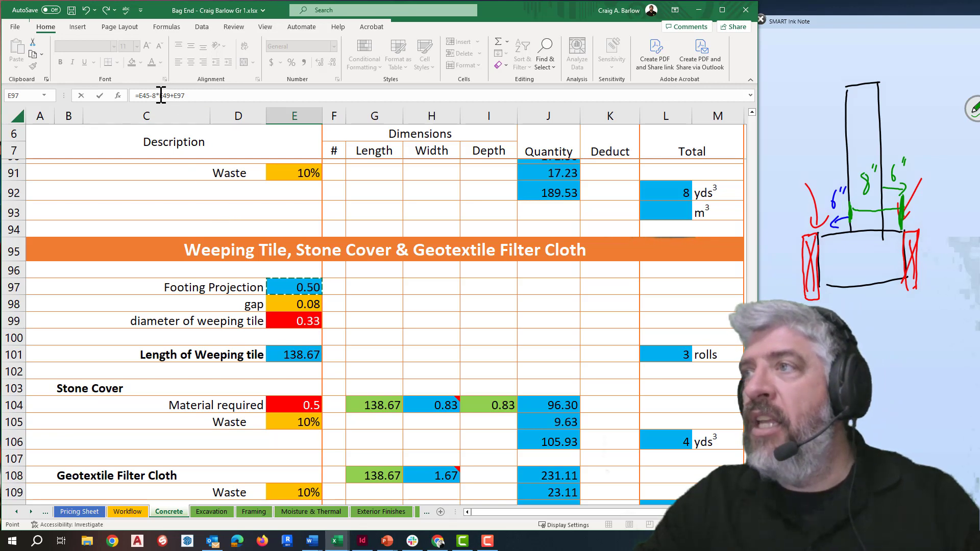
# Bracket the thickness and projection to complete E162 as =E45-8*(E49+E97), and reduce the result to two decimal places
pyautogui.write('(')
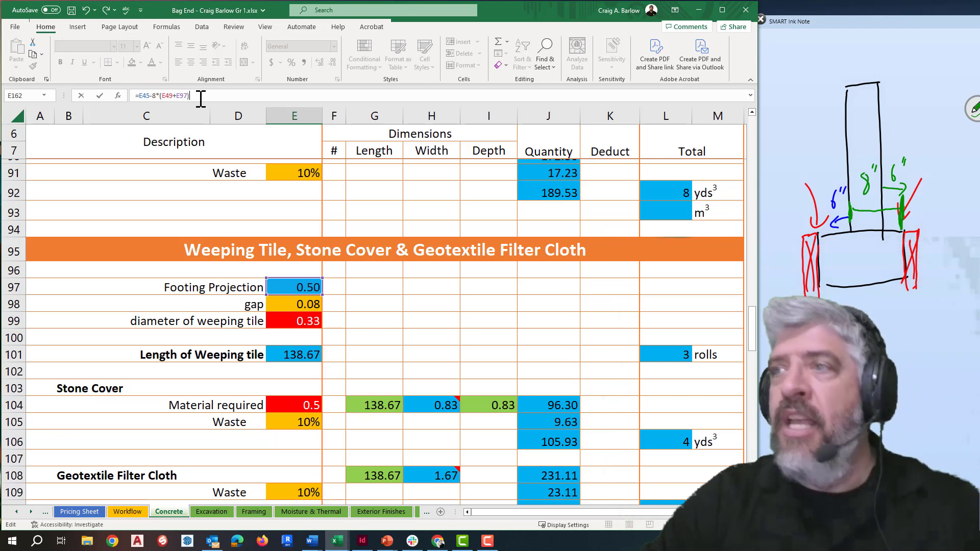
pyautogui.press('Return')
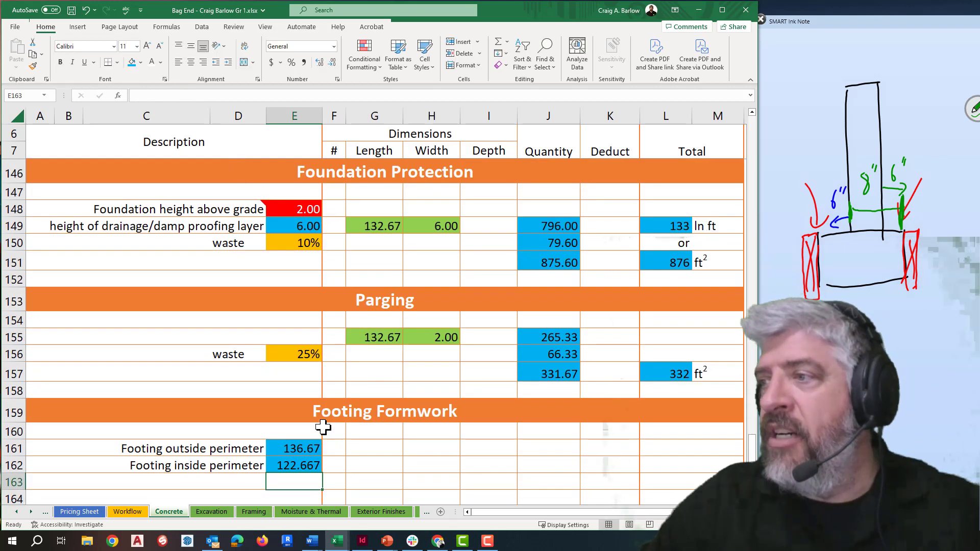
pyautogui.scroll(-1, 328, 453)
pyautogui.click(308, 416)
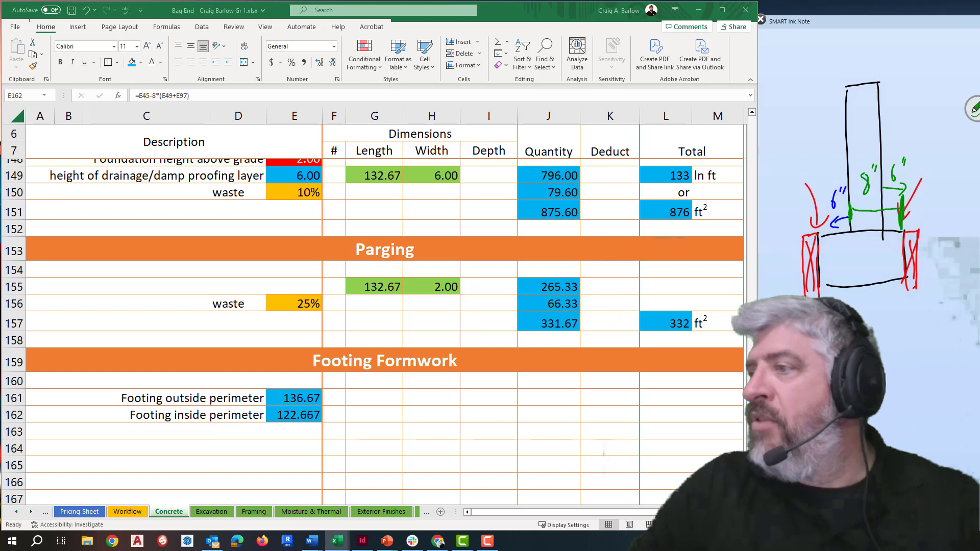
pyautogui.click(304, 414)
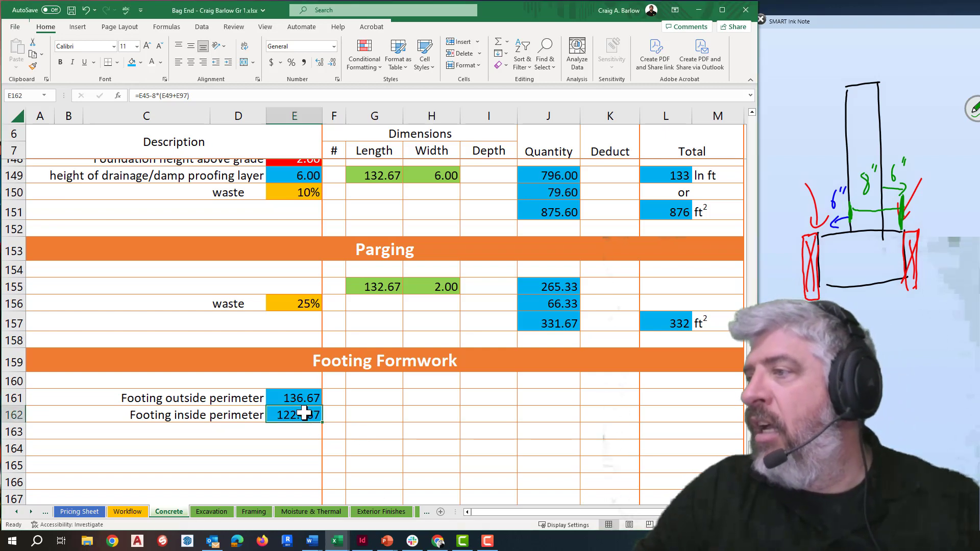
pyautogui.click(359, 431)
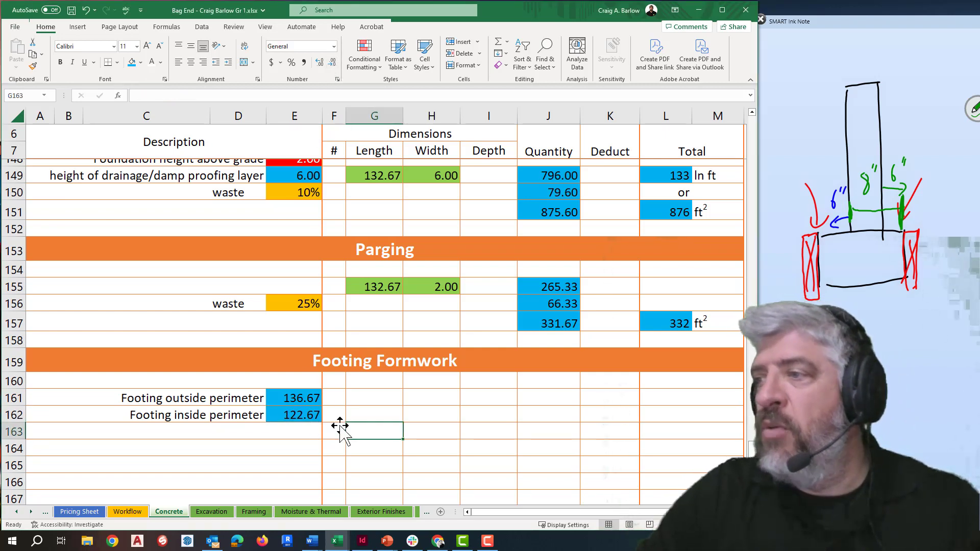
# Add the heading "2x10 Material for strip footing forms" in E164, right-aligned and bold
pyautogui.scroll(-3, 223, 418)
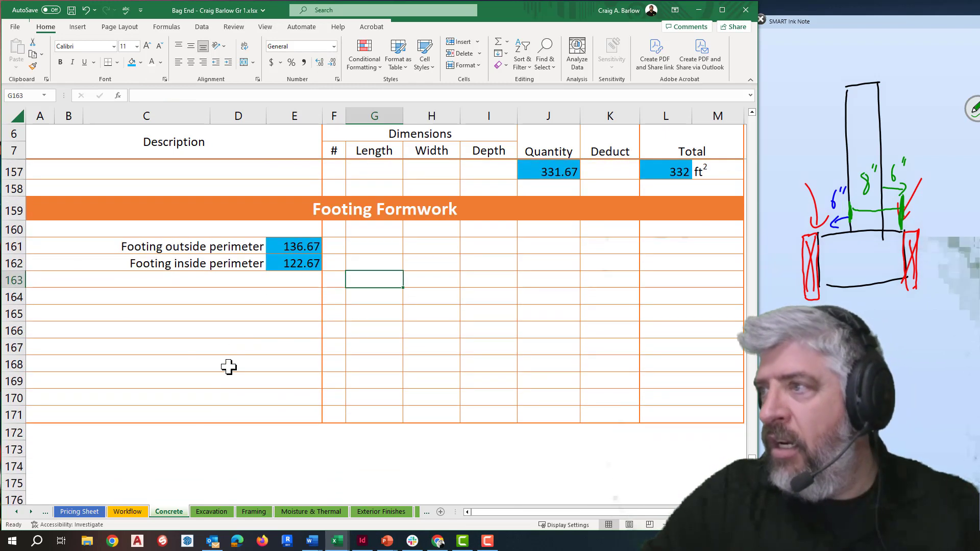
pyautogui.click(276, 296)
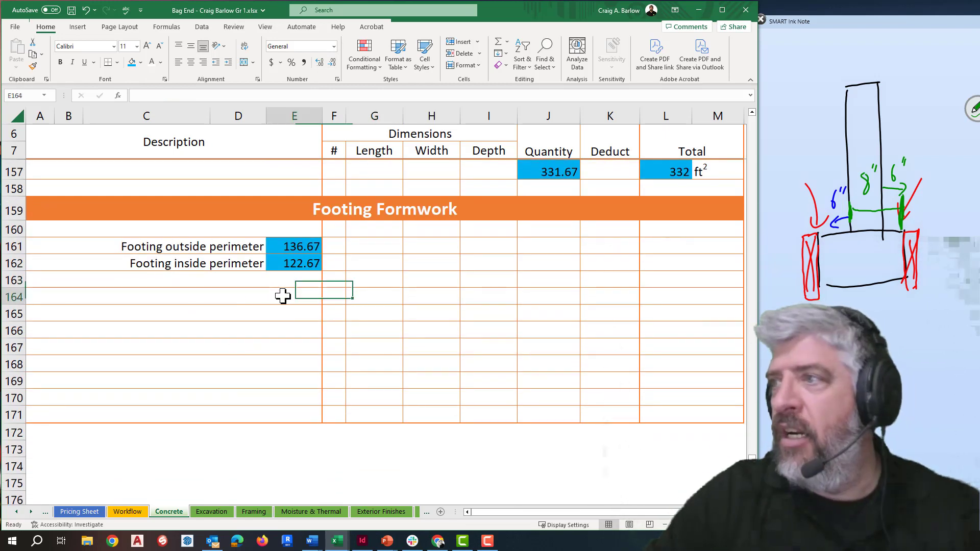
pyautogui.write('2')
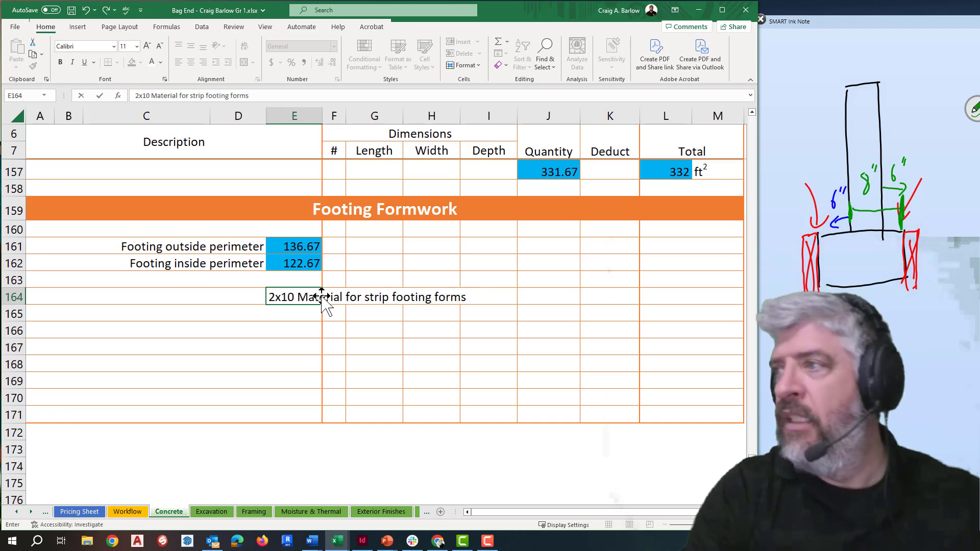
pyautogui.click(300, 312)
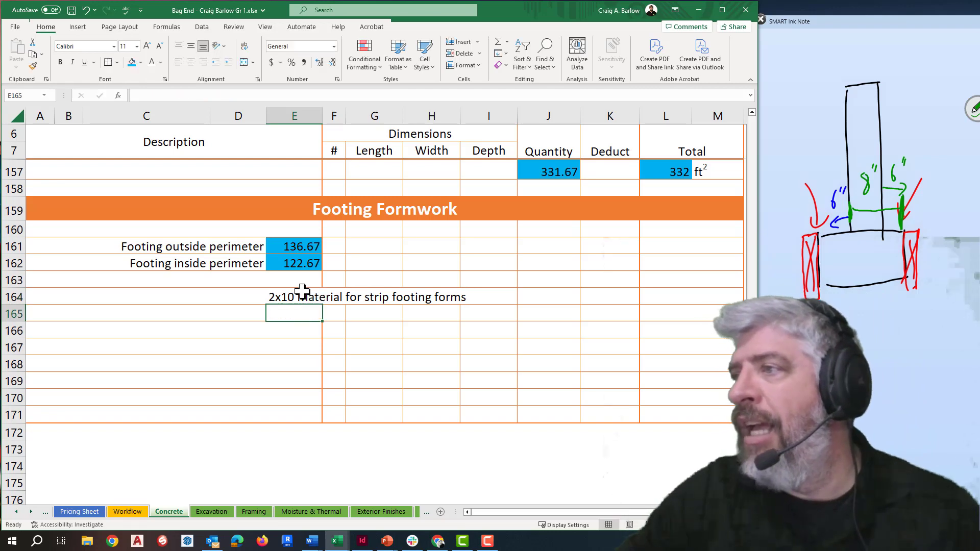
pyautogui.click(301, 293)
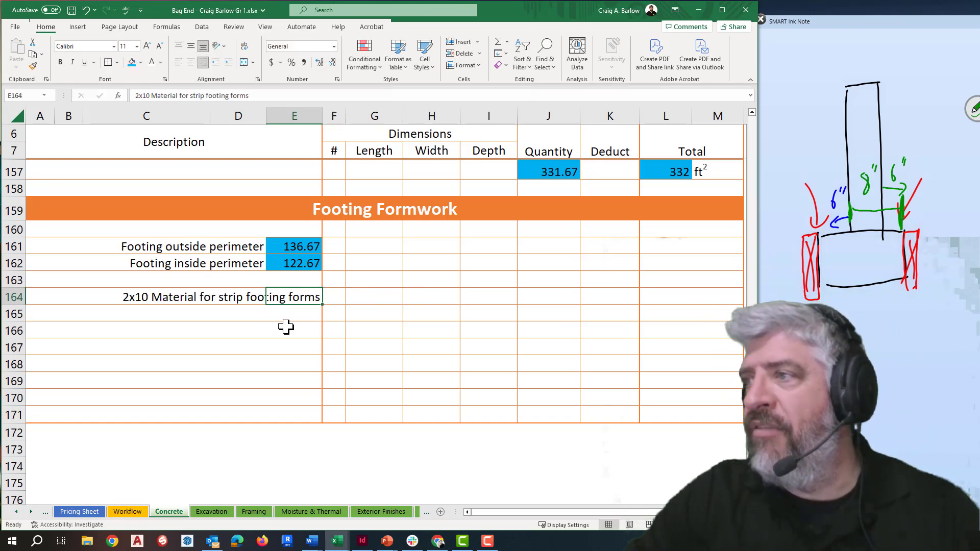
pyautogui.hotkey('ctrl', 'b')
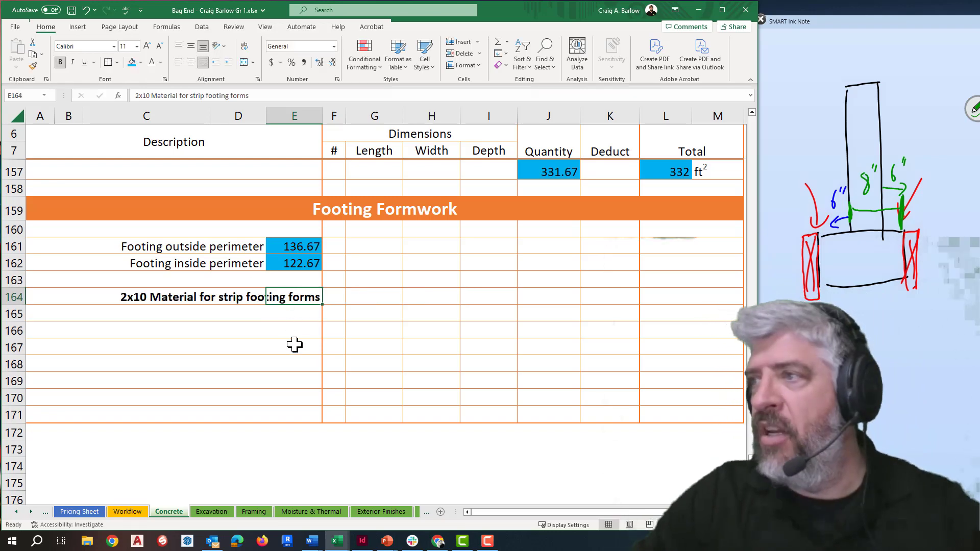
pyautogui.click(288, 353)
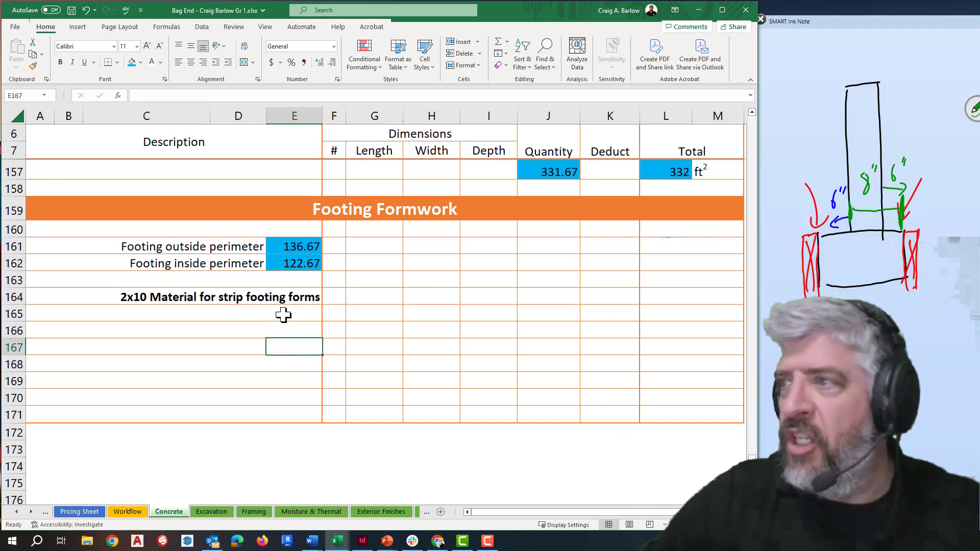
pyautogui.click(250, 314)
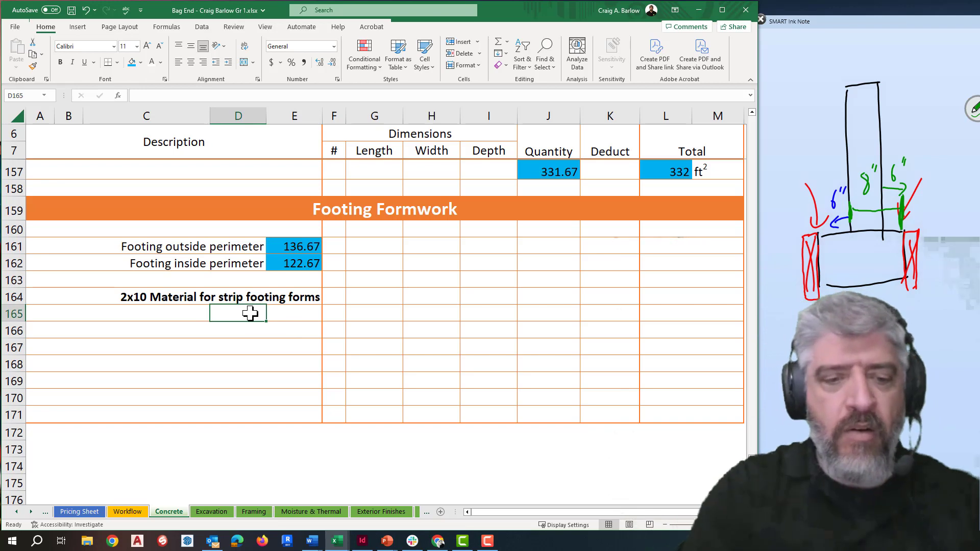
pyautogui.write('wa')
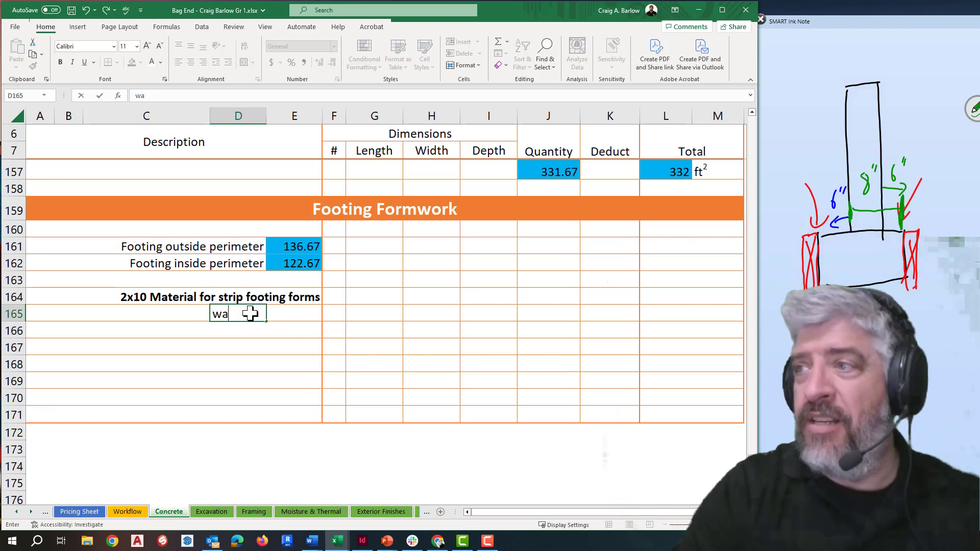
pyautogui.click(343, 368)
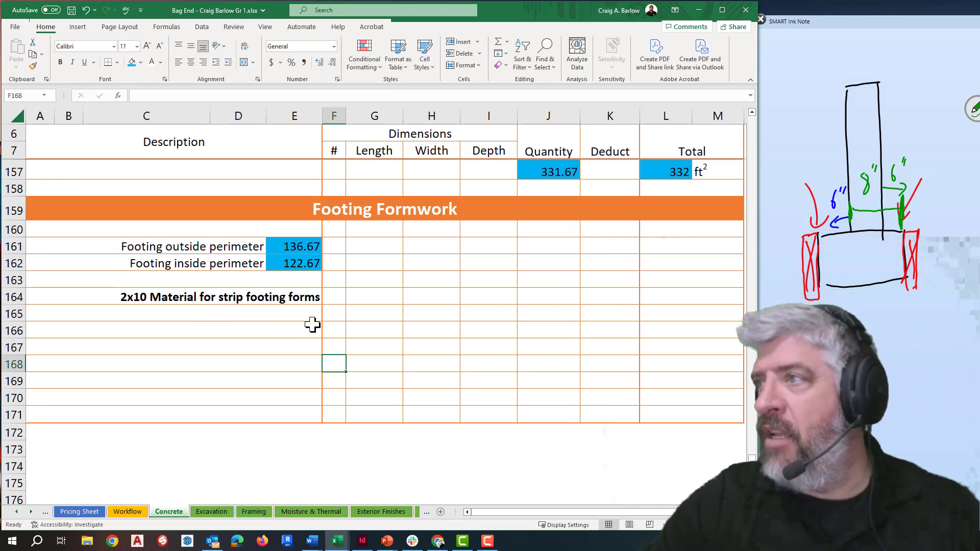
# Copy the waste label and percentage from the Parging section into D165:E165 beneath the 2x10 material heading
pyautogui.scroll(3, 312, 323)
pyautogui.moveTo(240, 305); pyautogui.dragTo(274, 304)
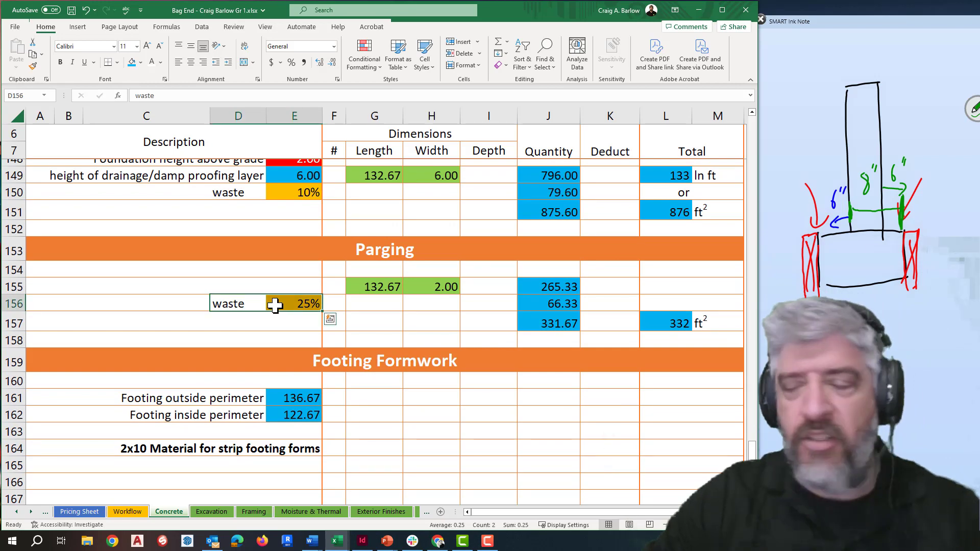
pyautogui.hotkey('ctrl', 'c')
pyautogui.click(243, 464)
pyautogui.hotkey('ctrl', 'v')
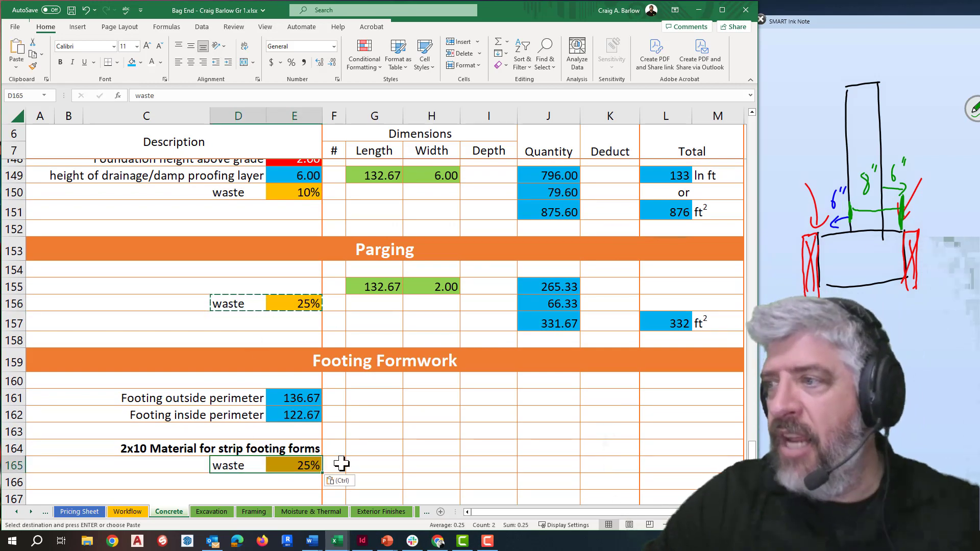
pyautogui.click(352, 451)
# Copy the Length of Material label and value from the Anchor Bolts section into D166:E166
pyautogui.scroll(-2, 297, 463)
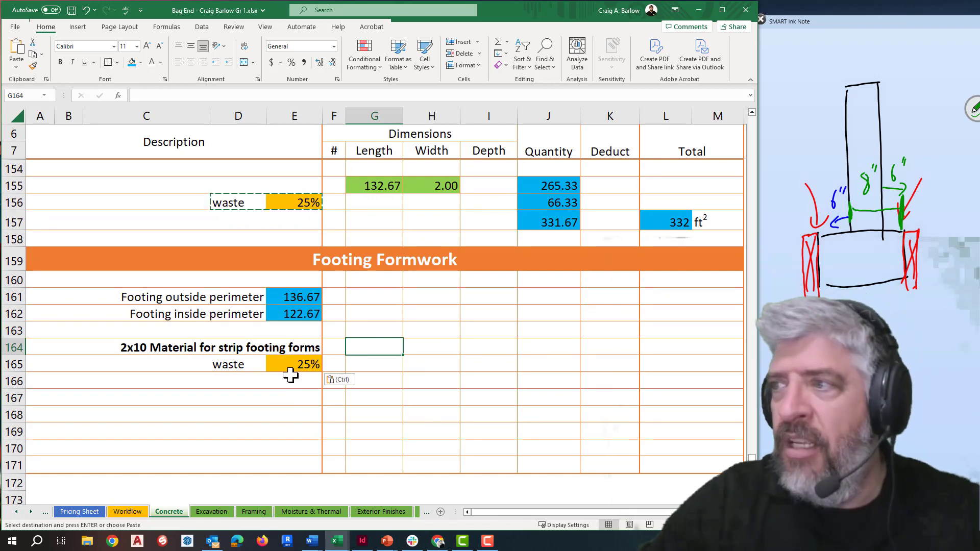
pyautogui.scroll(5, 278, 363)
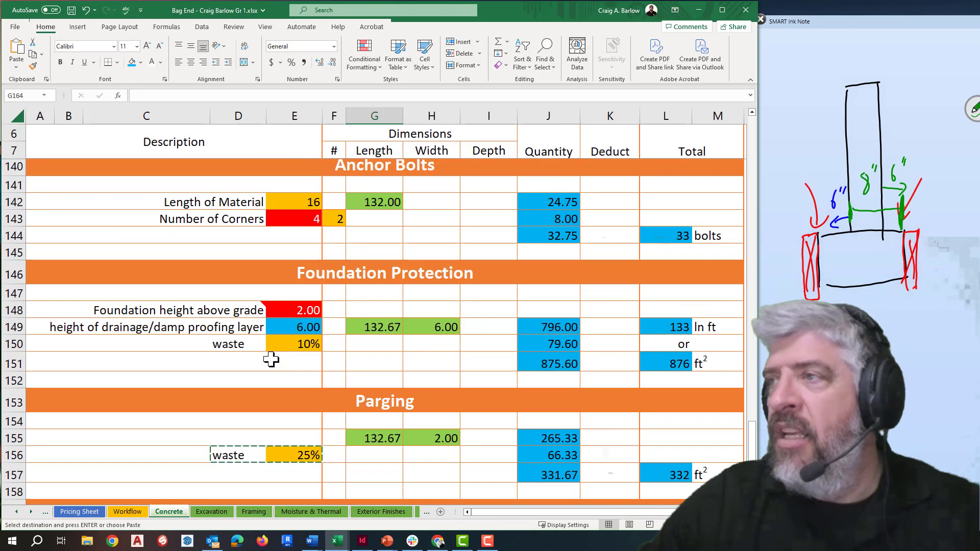
pyautogui.moveTo(241, 201); pyautogui.dragTo(288, 202)
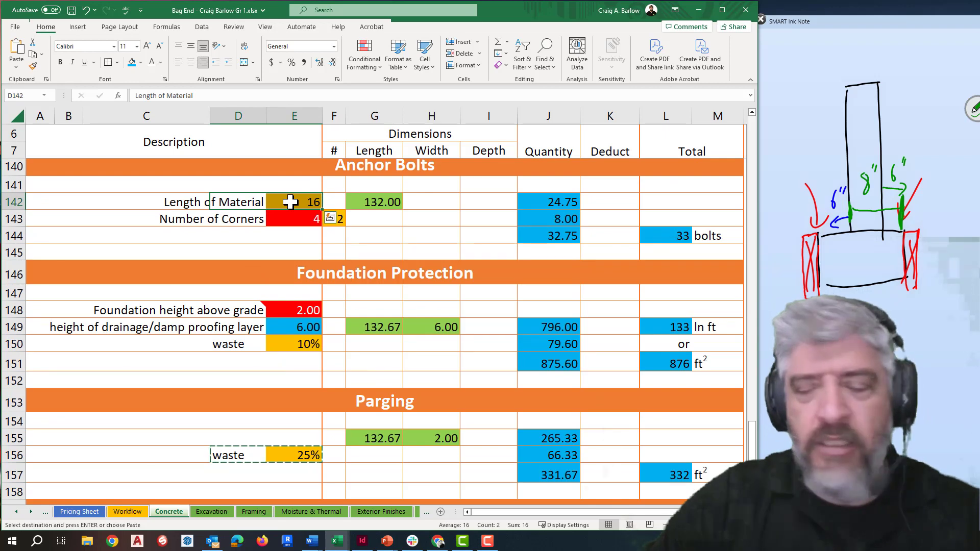
pyautogui.scroll(-6, 277, 322)
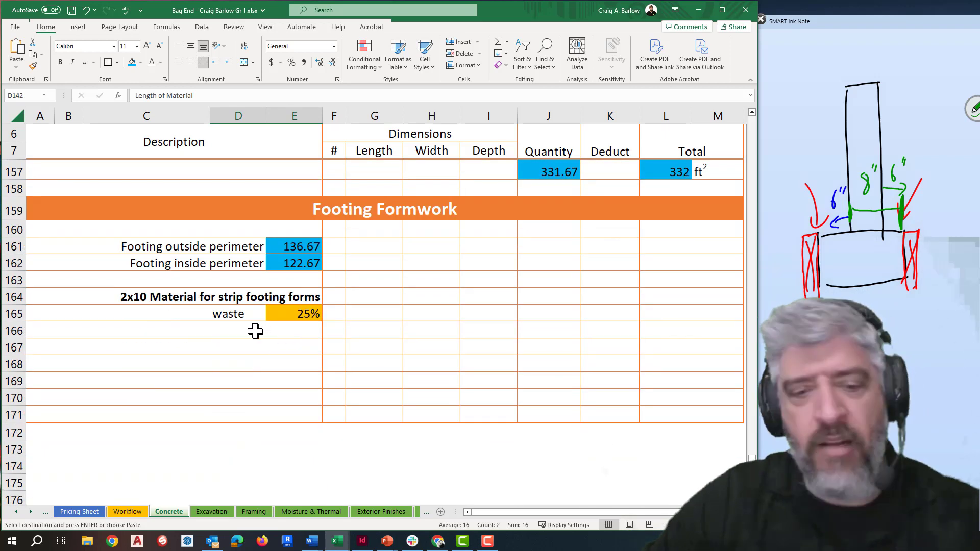
pyautogui.click(255, 331)
pyautogui.hotkey('ctrl', 'v')
pyautogui.click(265, 348)
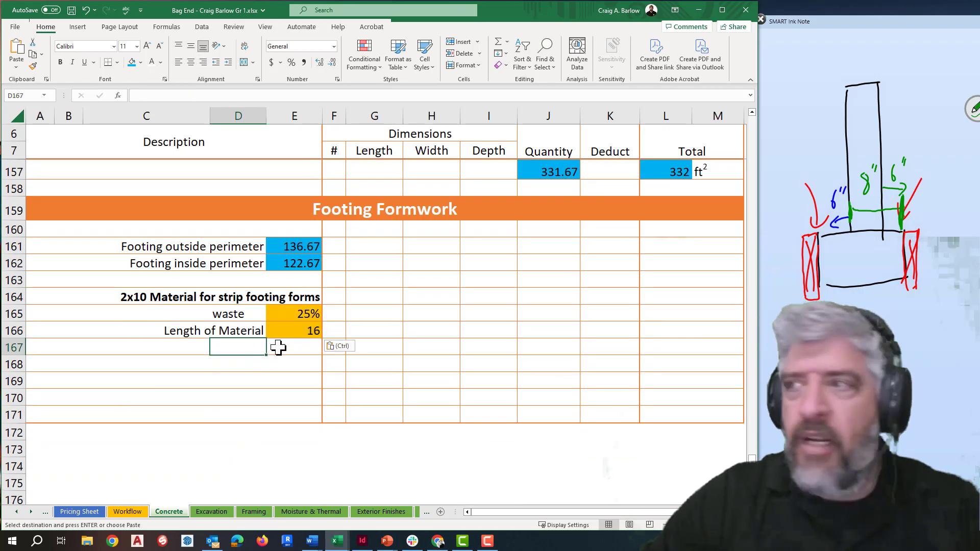
# Set the footing form Length of Material to 12 and its waste to 10%
pyautogui.click(296, 330)
pyautogui.write('12')
pyautogui.press('Return')
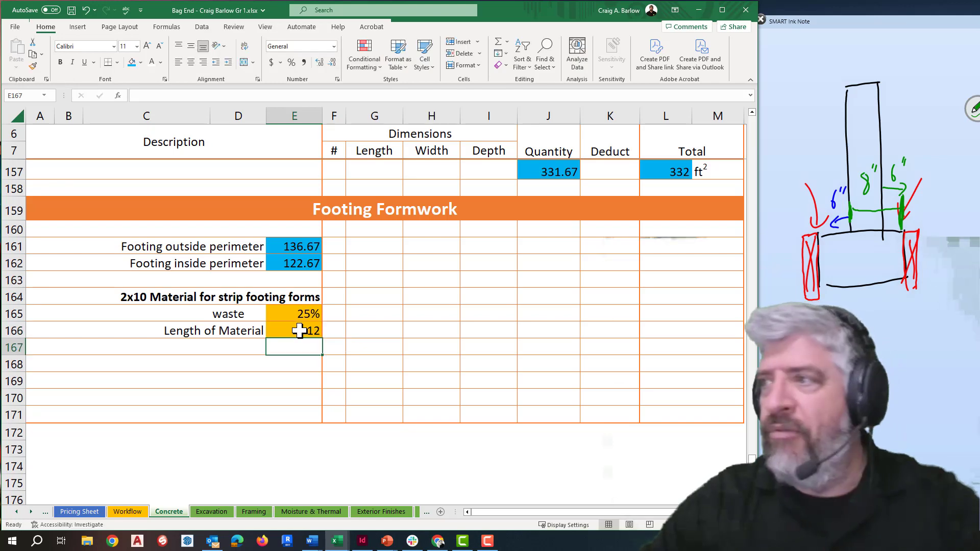
pyautogui.click(306, 312)
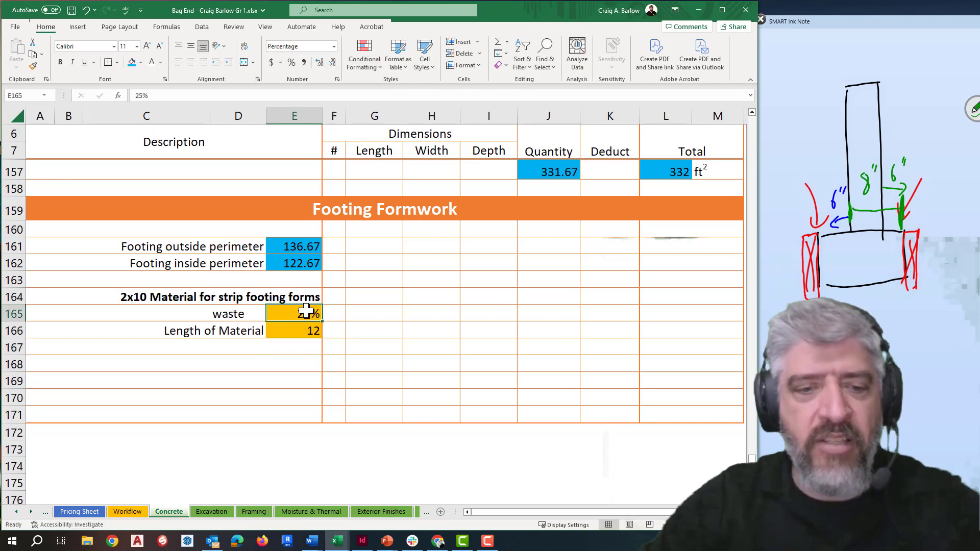
pyautogui.write('10')
pyautogui.click(345, 348)
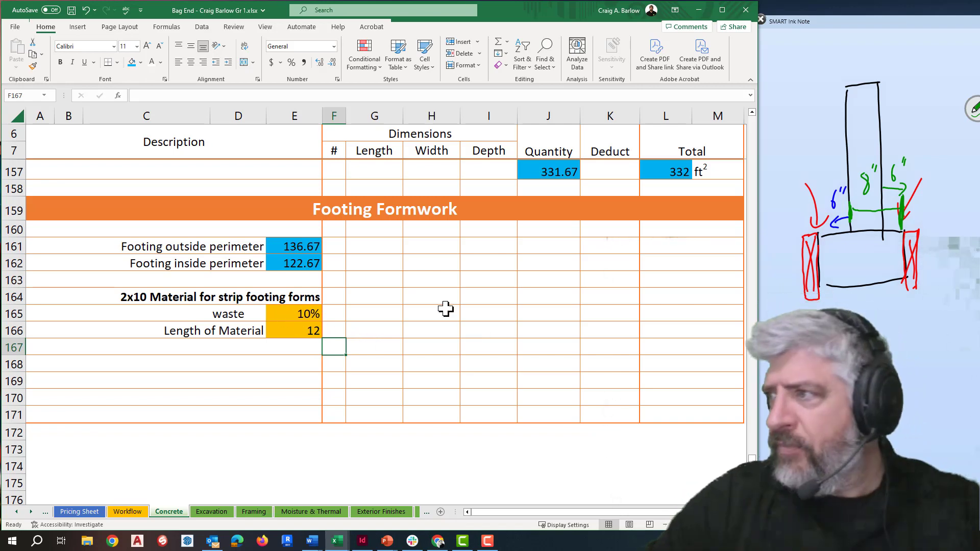
# Total the outside and inside footing perimeters in quantity cell J164 with =E161+E162
pyautogui.click(537, 300)
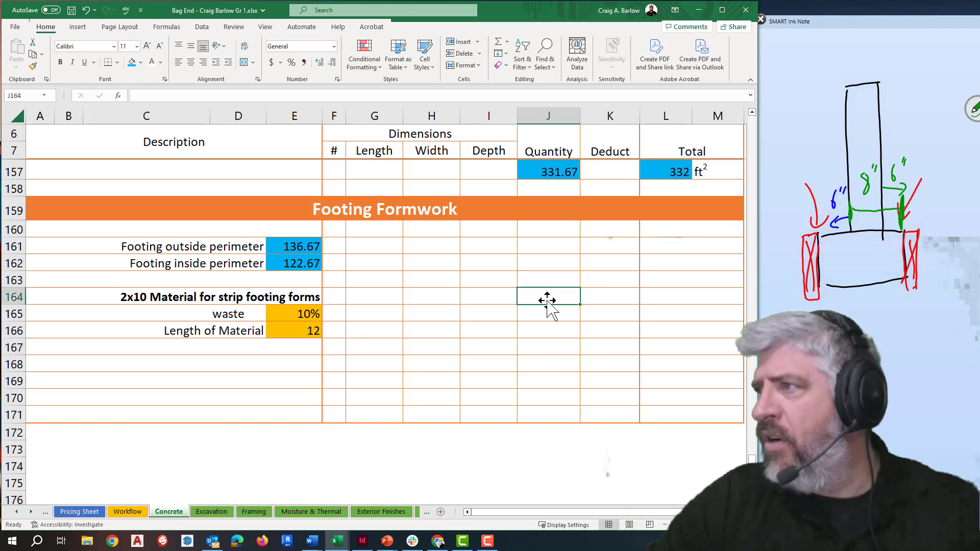
pyautogui.write('=')
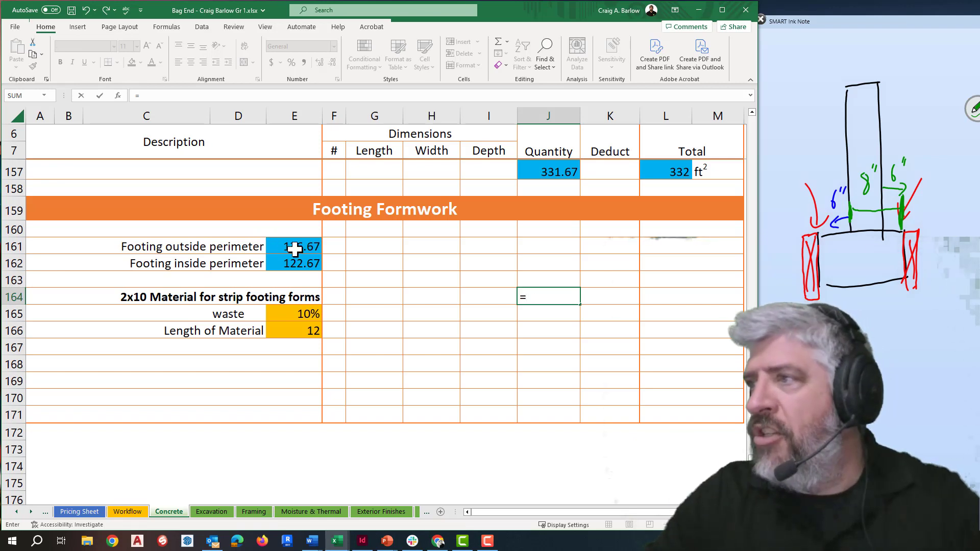
pyautogui.click(294, 248)
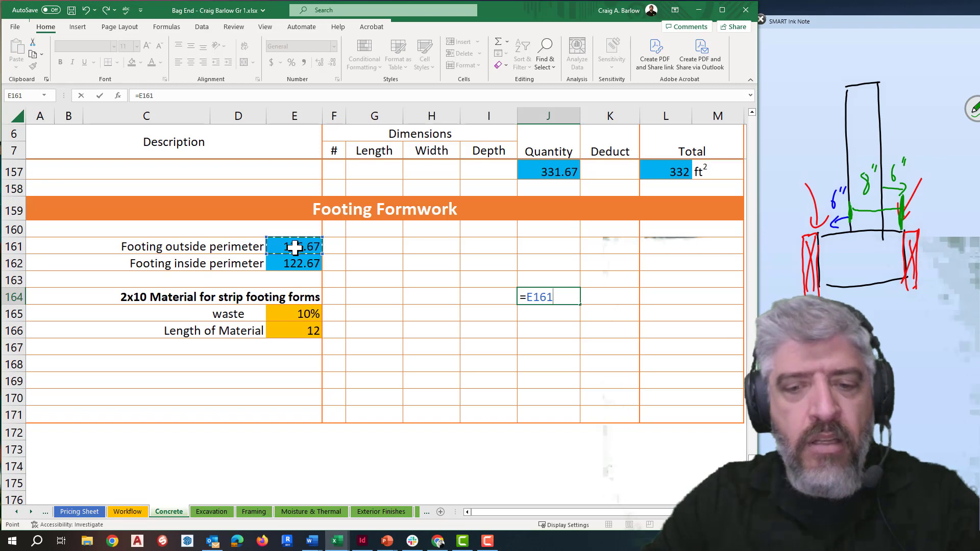
pyautogui.write('+')
pyautogui.click(295, 261)
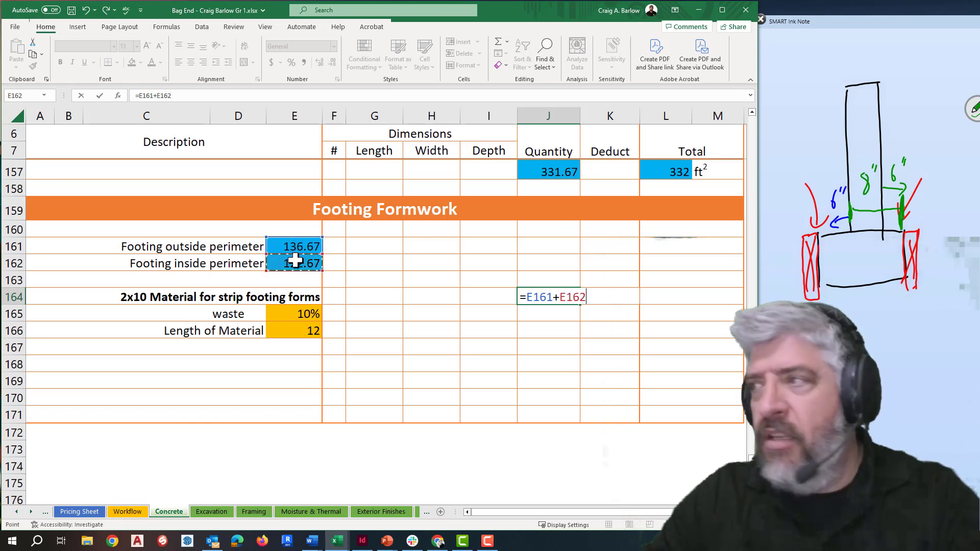
pyautogui.press('Return')
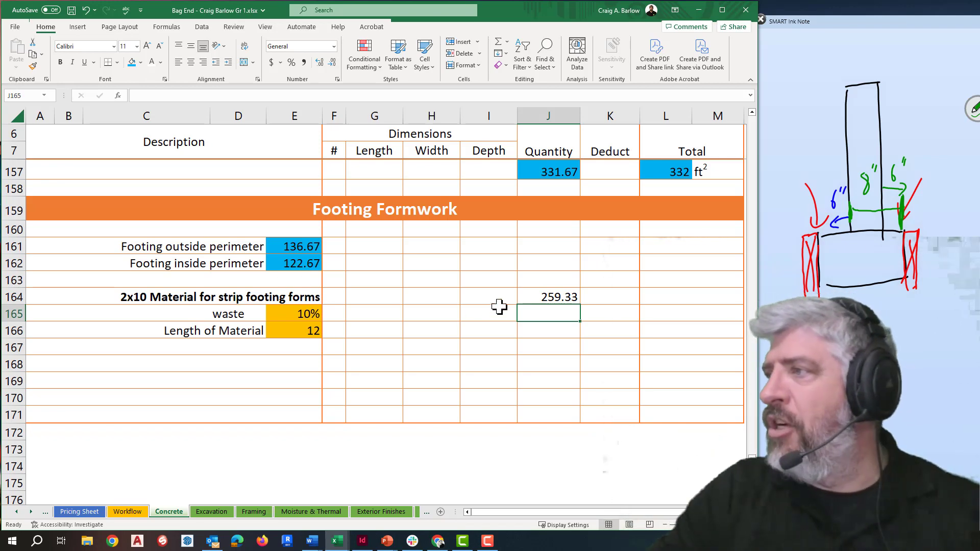
# Fill the combined footing perimeter quantity in J164 with the blue calculated-value colour
pyautogui.click(532, 298)
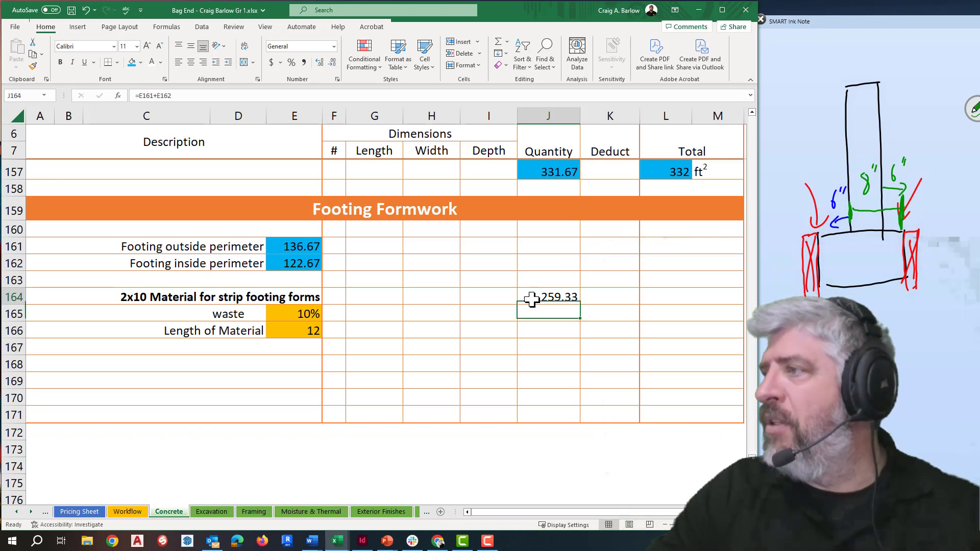
pyautogui.click(132, 61)
pyautogui.click(559, 362)
pyautogui.click(556, 314)
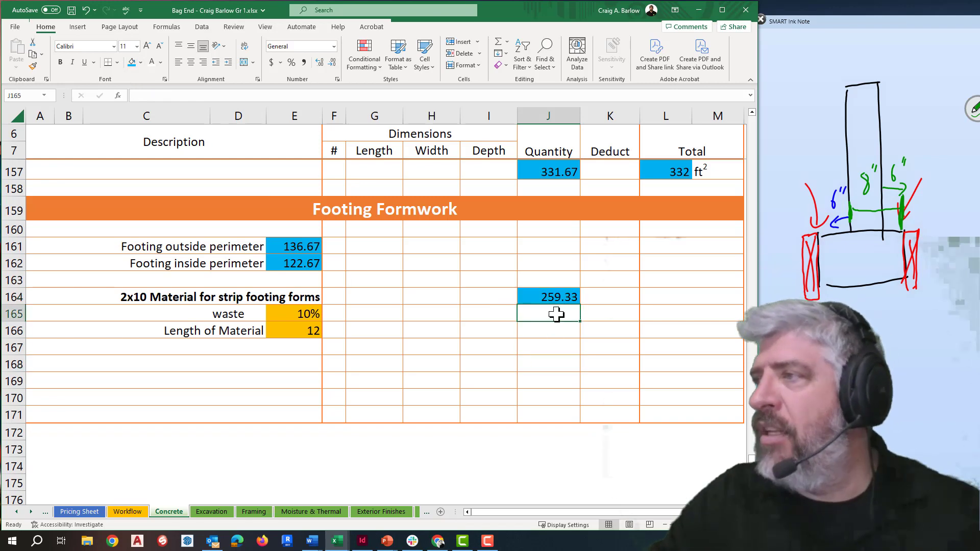
# Copy the waste, subtotal and rounded total formulas from J156:L157 into J165:L166 and check the references in J165 and J166
pyautogui.scroll(1, 575, 319)
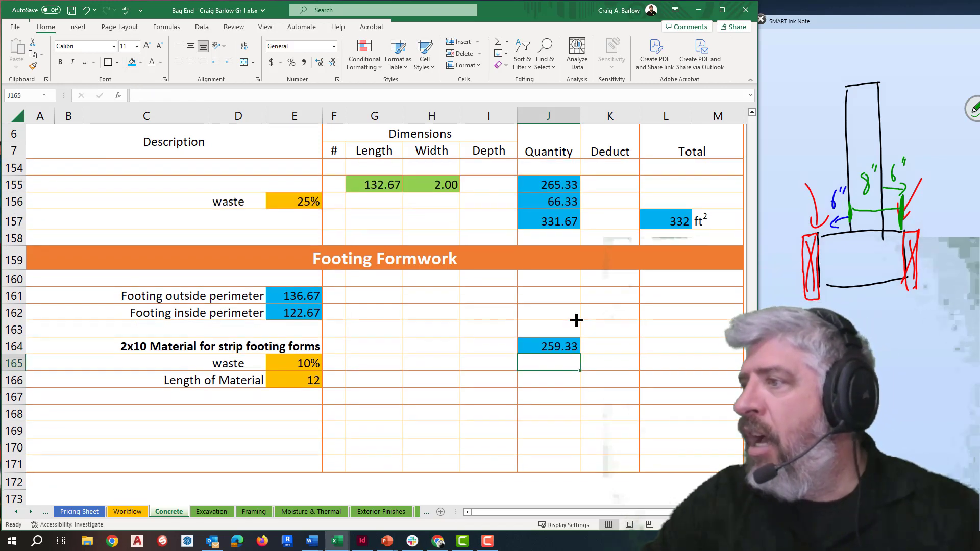
pyautogui.moveTo(559, 199); pyautogui.dragTo(647, 223)
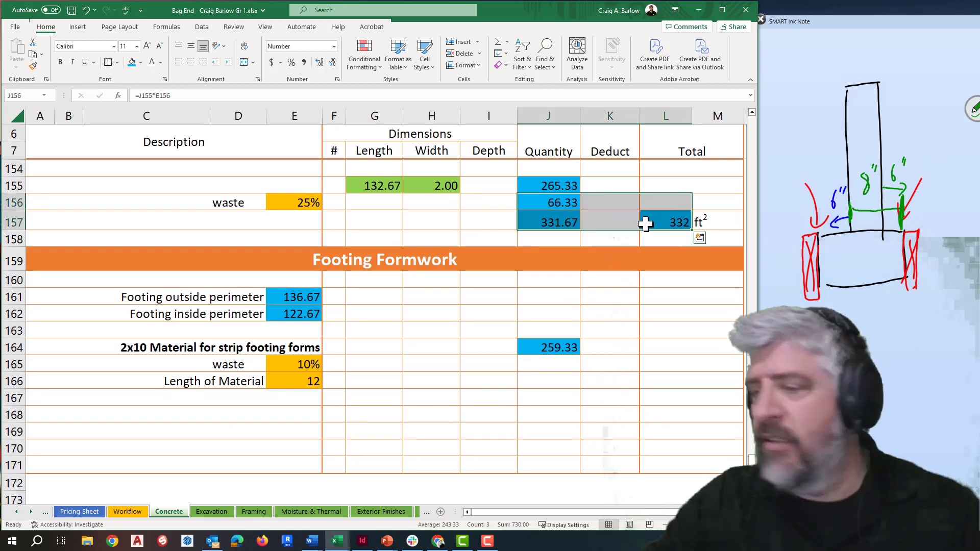
pyautogui.hotkey('ctrl', 'c')
pyautogui.click(563, 365)
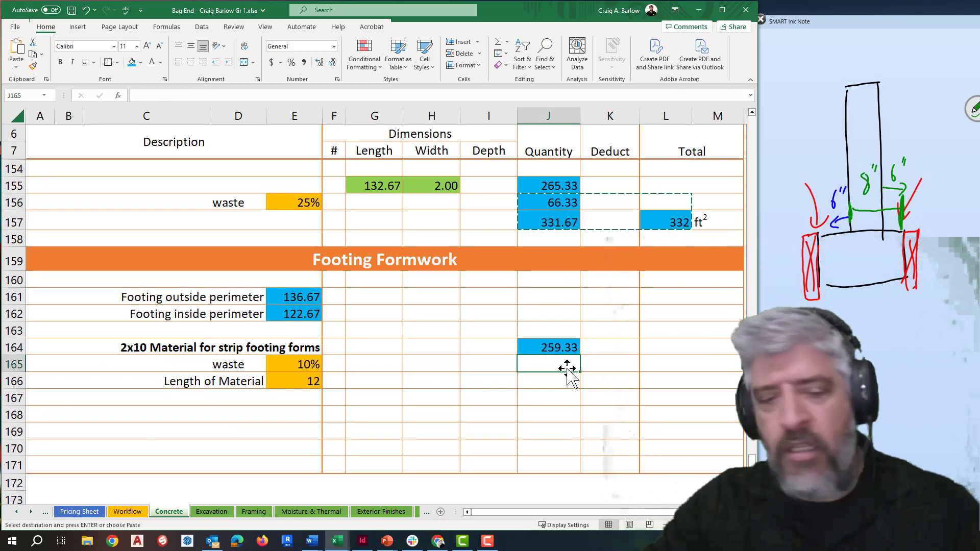
pyautogui.hotkey('ctrl', 'v')
pyautogui.click(553, 411)
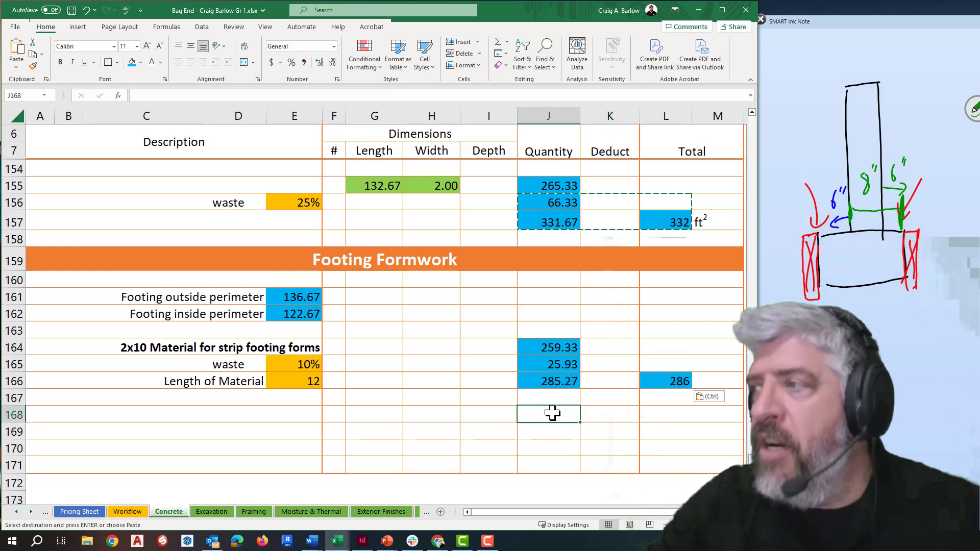
pyautogui.doubleClick(552, 365)
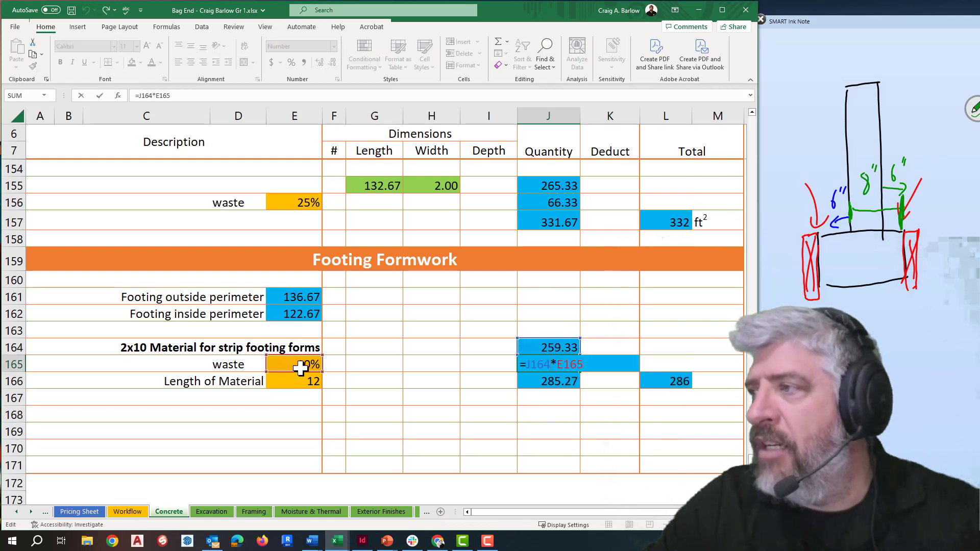
pyautogui.press('Escape')
pyautogui.click(557, 382)
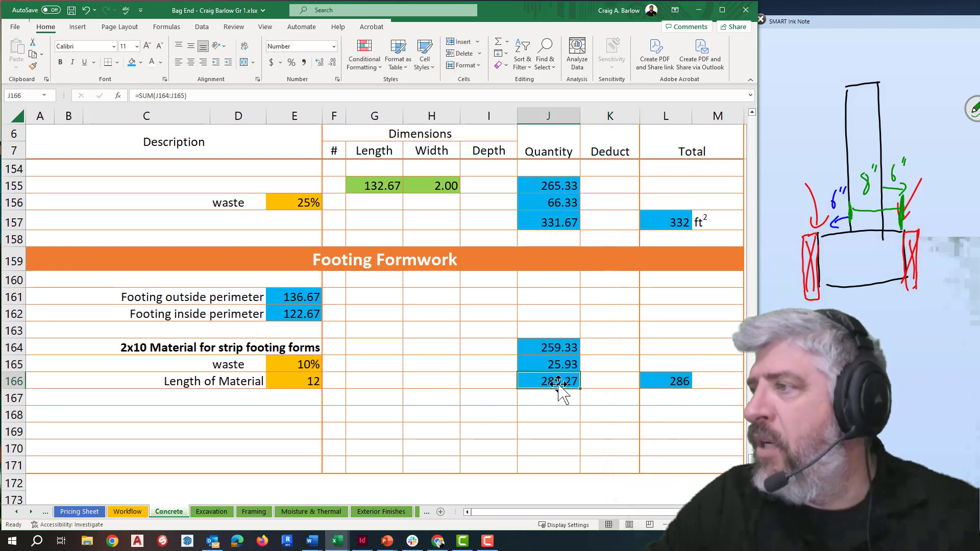
pyautogui.doubleClick(557, 382)
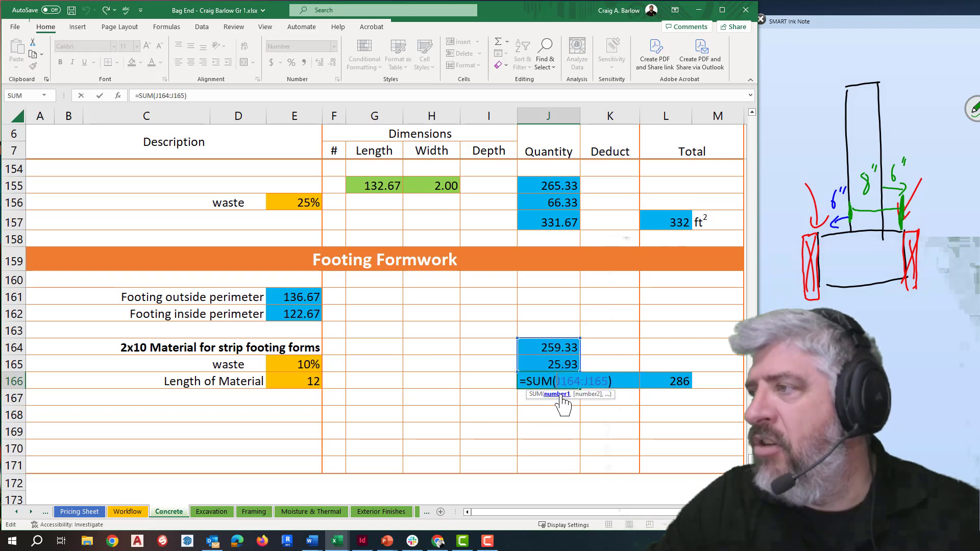
pyautogui.press('Escape')
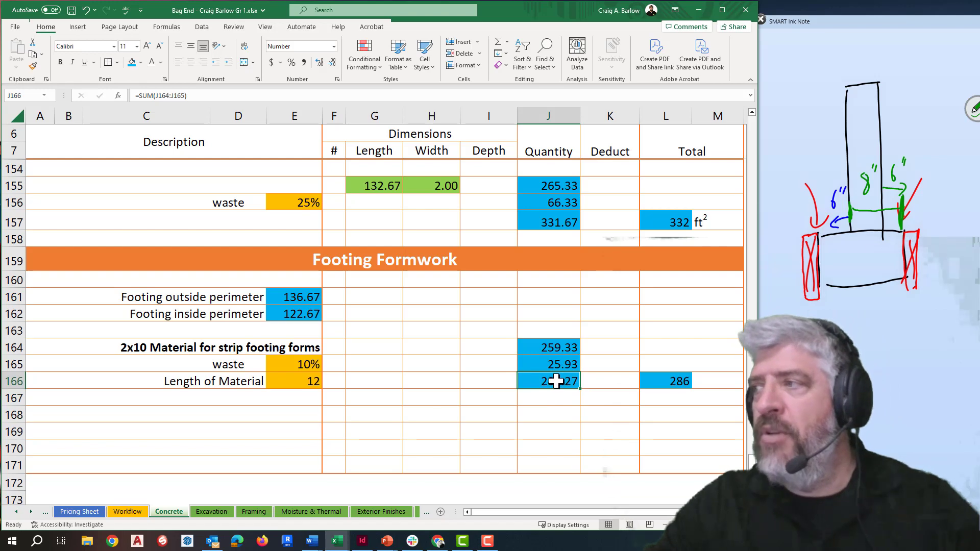
# Change the total in L166 to =ROUNDUP(J166/E166,0) so it divides by the material length
pyautogui.click(683, 380)
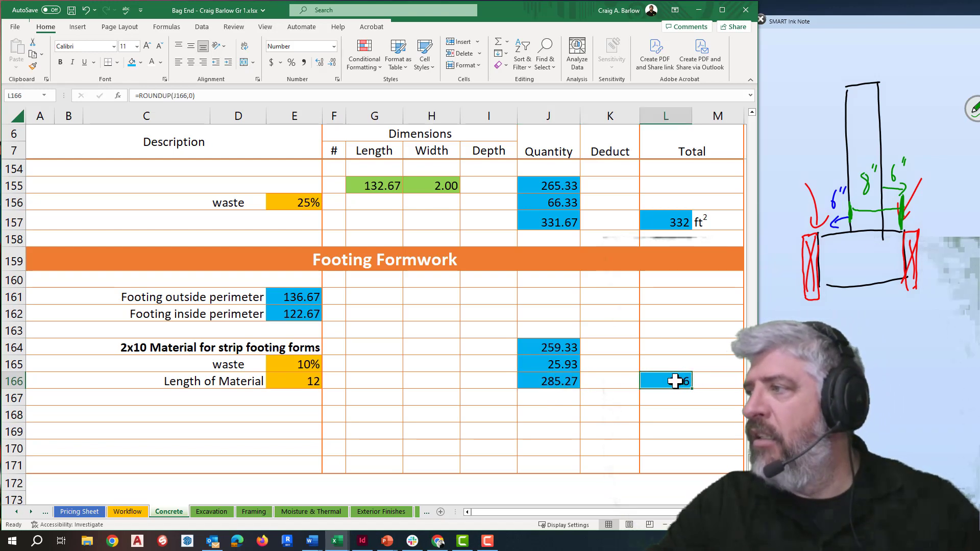
pyautogui.doubleClick(675, 380)
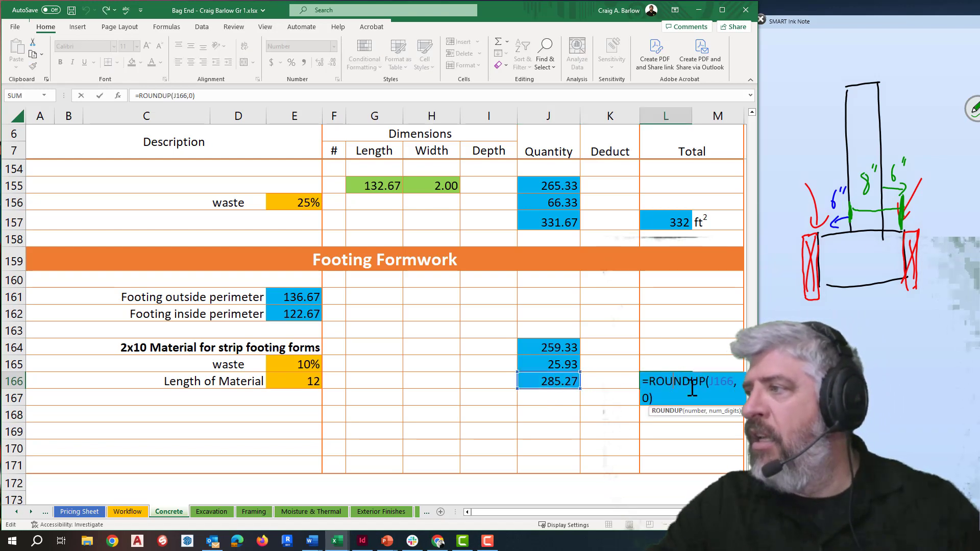
pyautogui.click(733, 382)
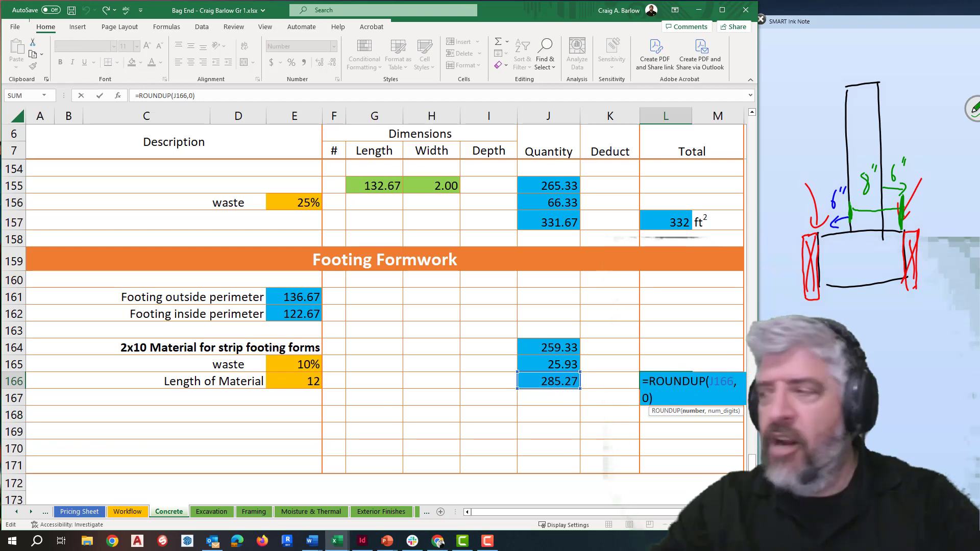
pyautogui.click(308, 383)
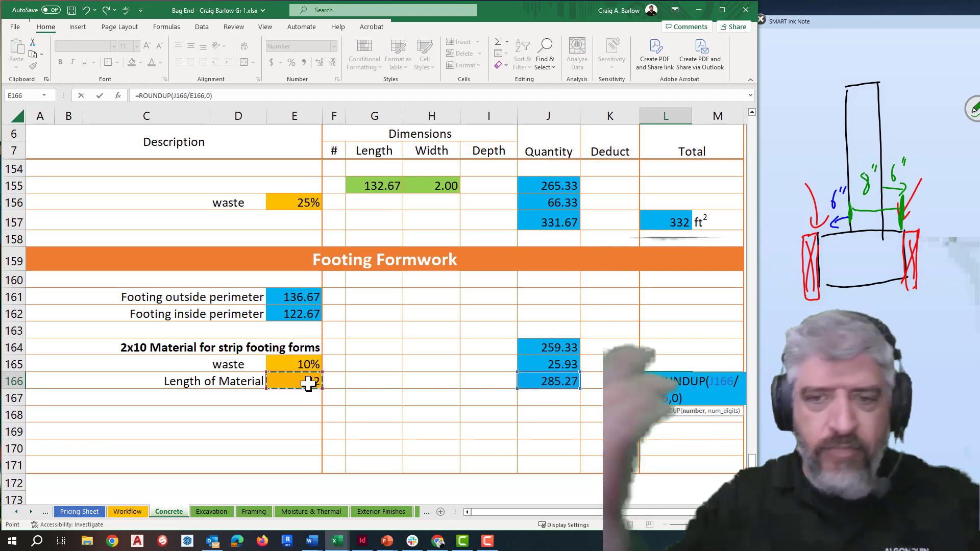
pyautogui.press('Return')
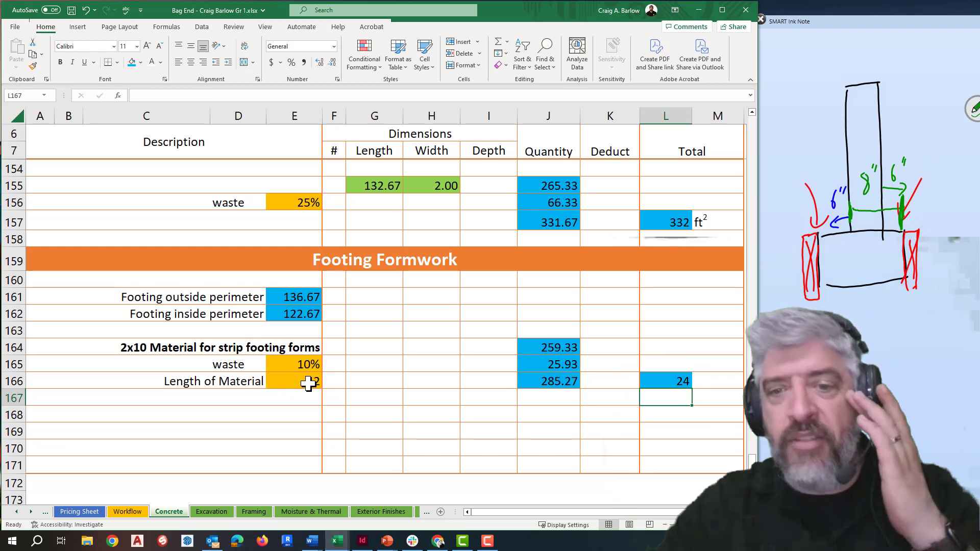
# Enter the unit label "pieces" in M166 beside the 2x10 material total
pyautogui.click(706, 381)
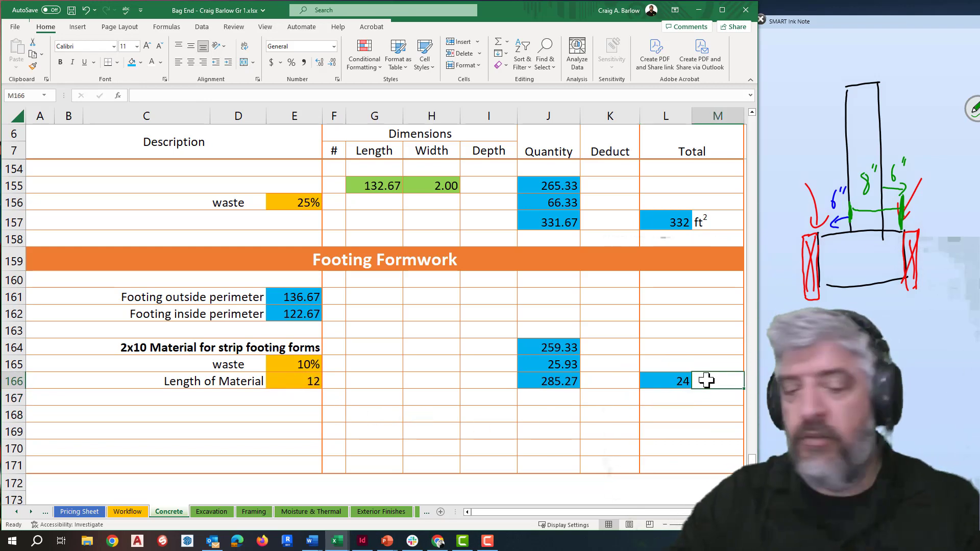
pyautogui.write('p')
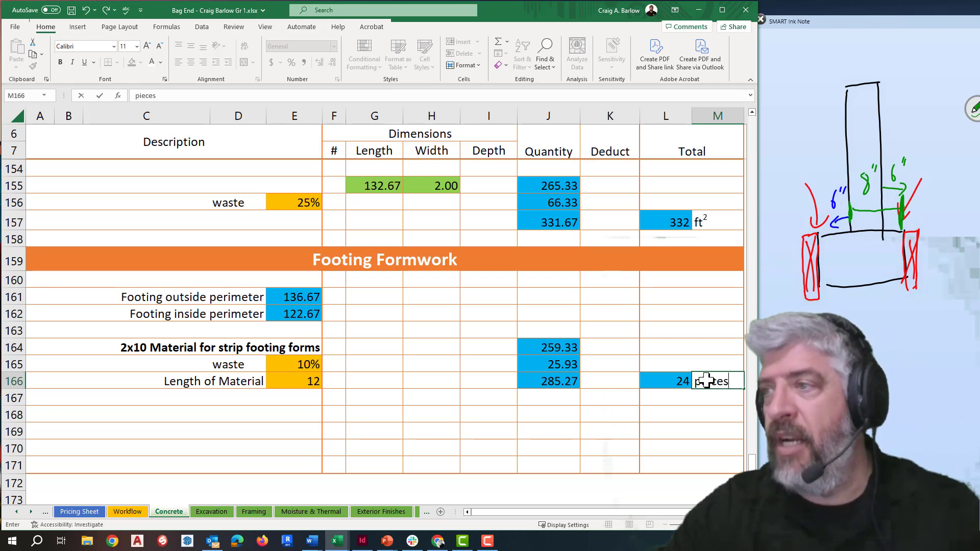
pyautogui.write('ieces')
pyautogui.click(506, 411)
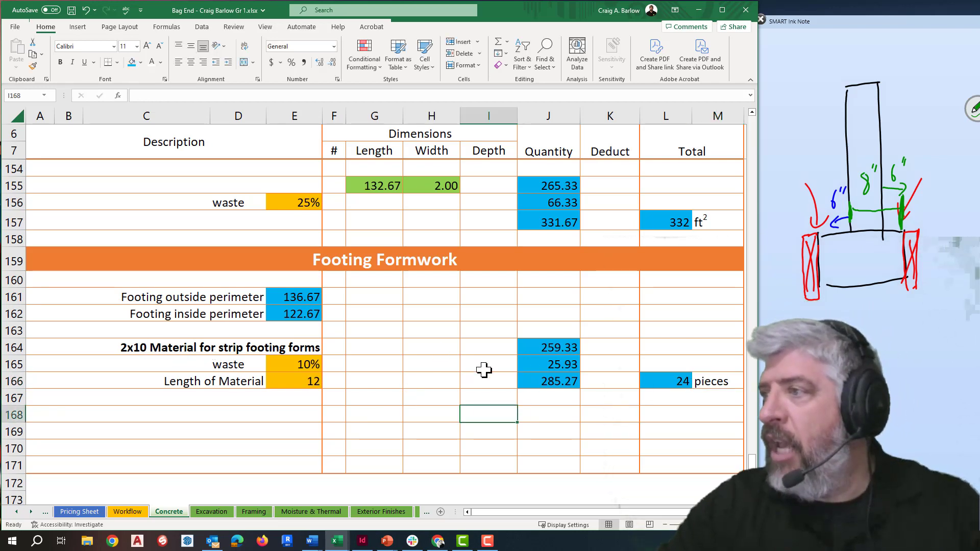
# Insert two sets of three blank rows at row 168 to extend the Footing Formwork section
pyautogui.scroll(-2, 342, 395)
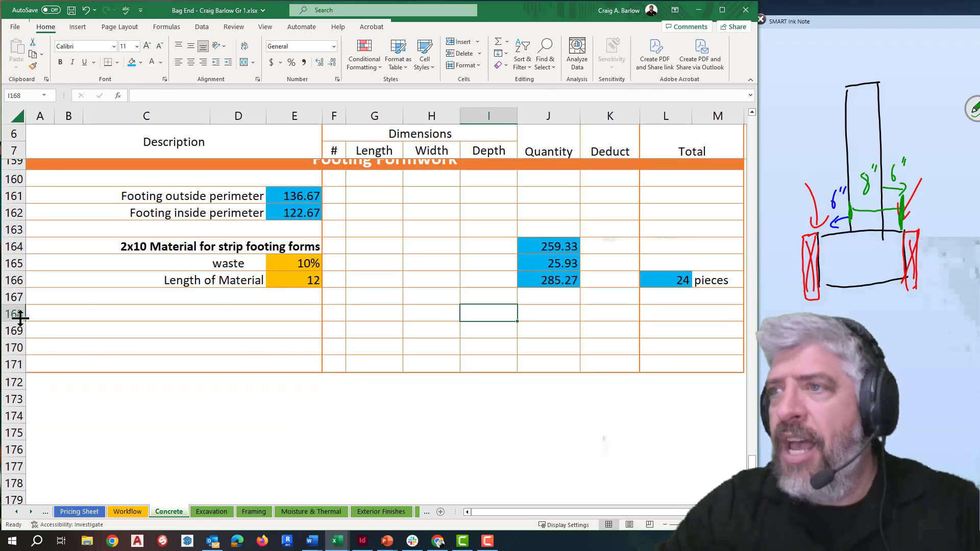
pyautogui.moveTo(20, 314); pyautogui.dragTo(21, 343)
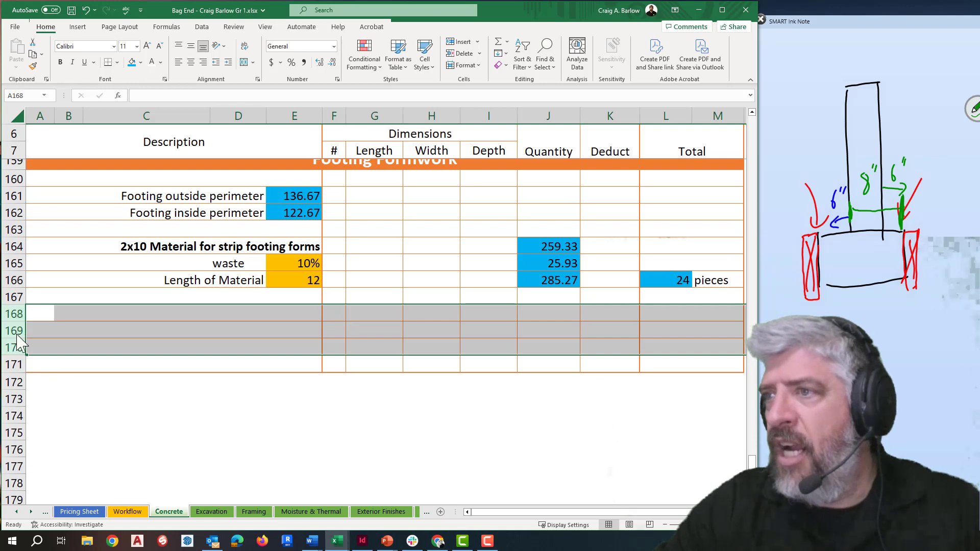
pyautogui.rightClick(19, 344)
pyautogui.click(44, 240)
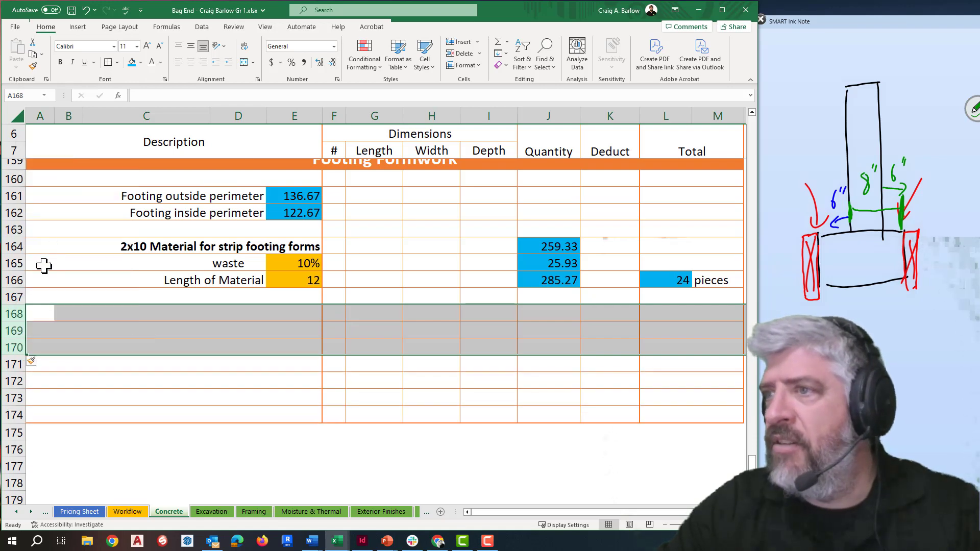
pyautogui.rightClick(20, 314)
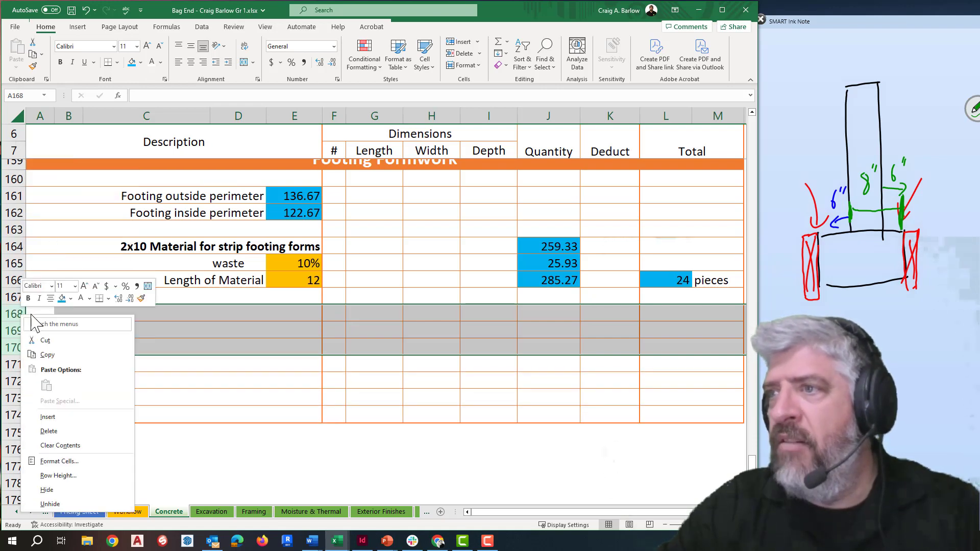
pyautogui.click(55, 417)
pyautogui.click(259, 383)
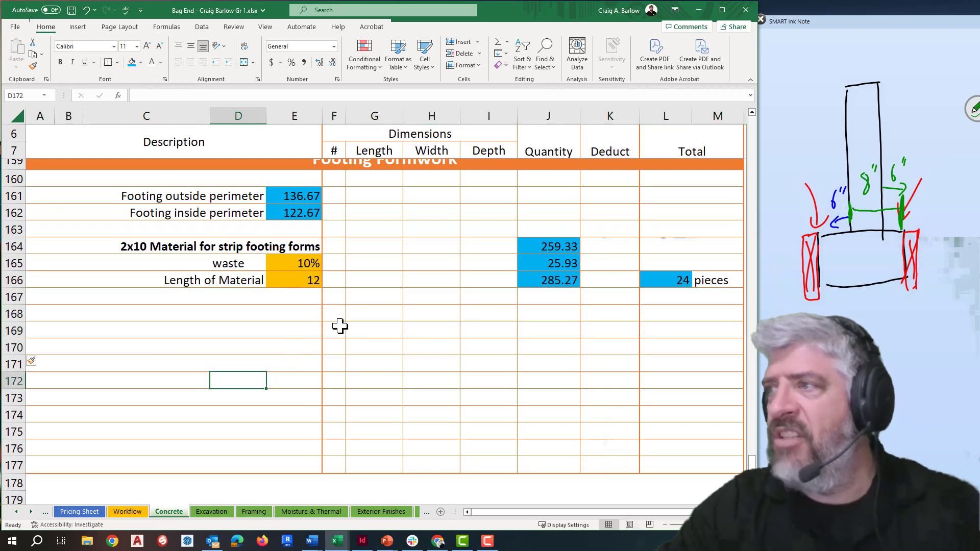
# Enter the label "Stakes o.c." in C168 below the 2x10 material calculation
pyautogui.scroll(-6, 369, 378)
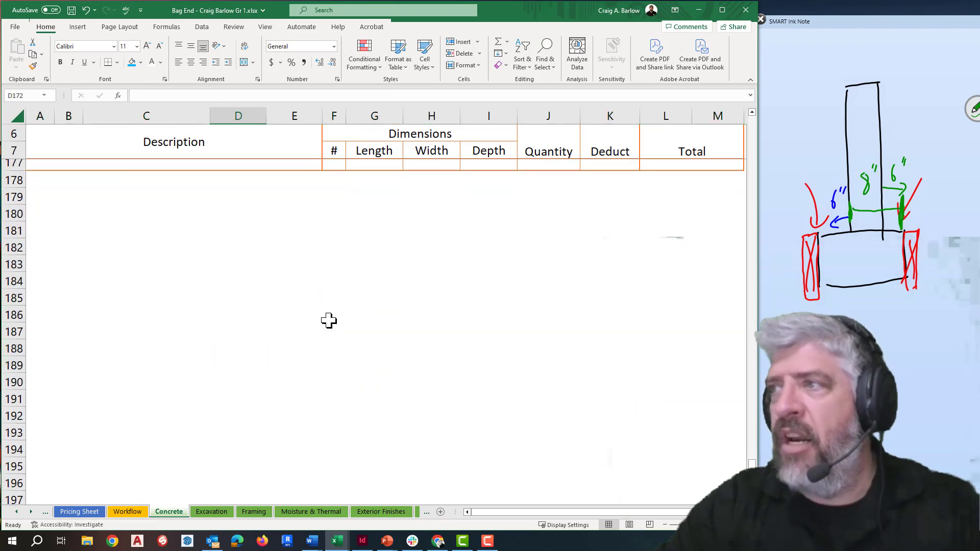
pyautogui.scroll(7, 329, 320)
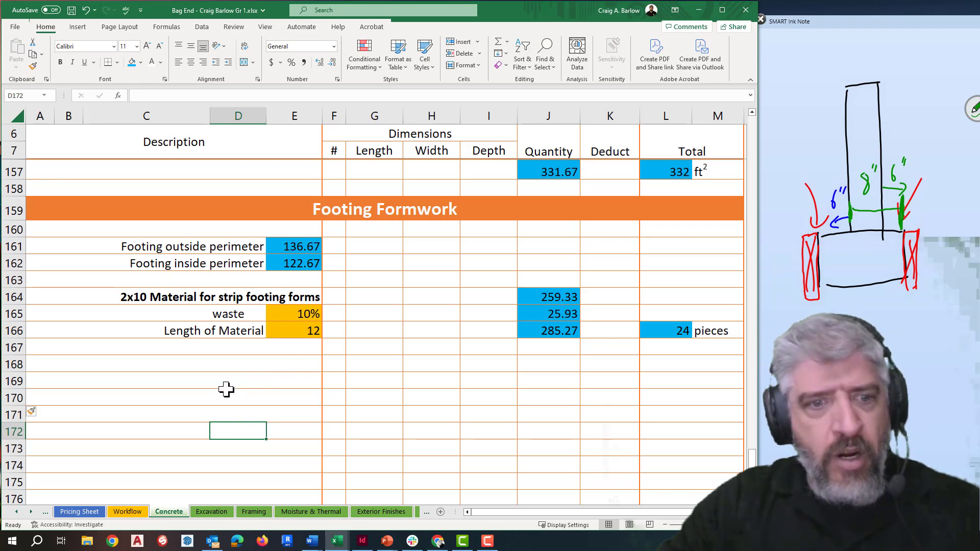
pyautogui.click(205, 382)
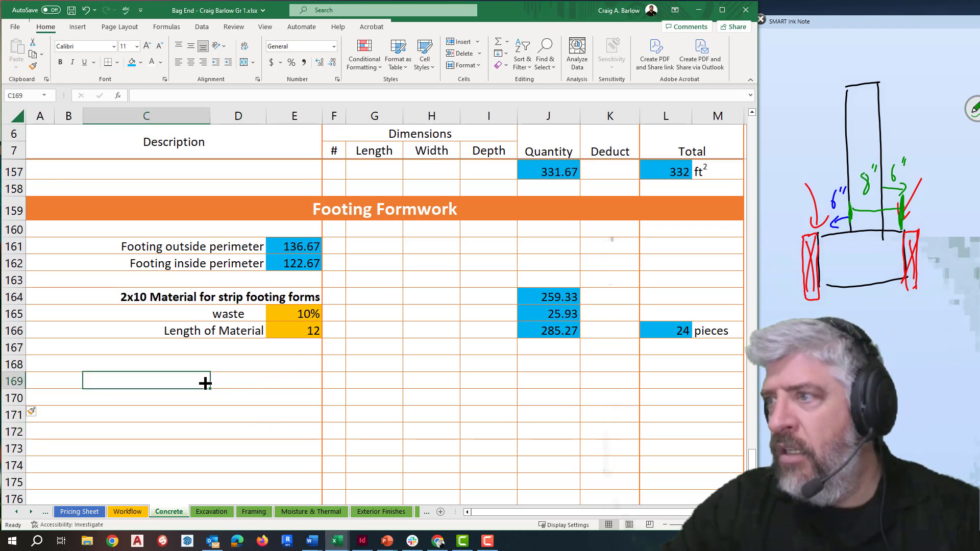
pyautogui.click(205, 366)
pyautogui.write('Stakes o.c.')
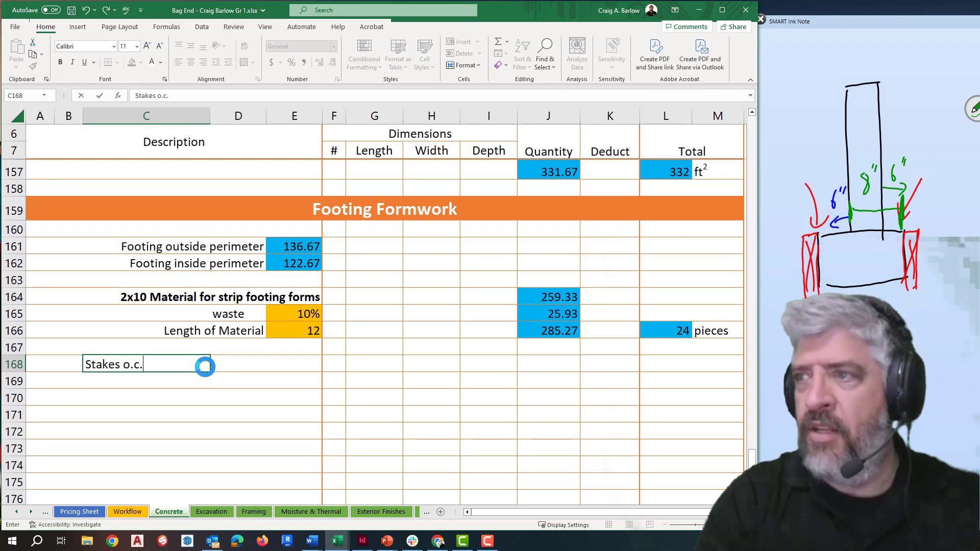
pyautogui.click(177, 394)
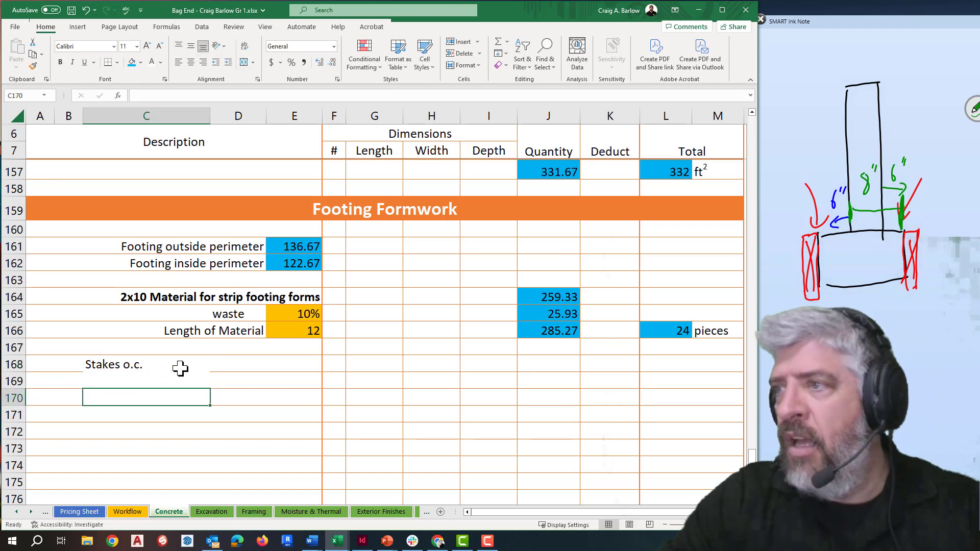
# Right-align the "Stakes o.c." label in C168
pyautogui.click(181, 368)
pyautogui.click(193, 398)
pyautogui.click(240, 383)
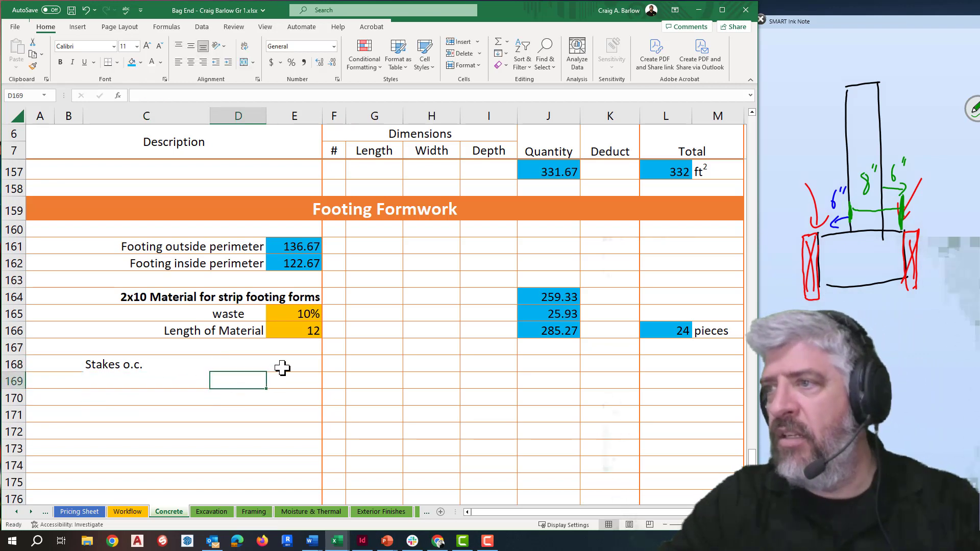
pyautogui.click(283, 366)
pyautogui.click(190, 367)
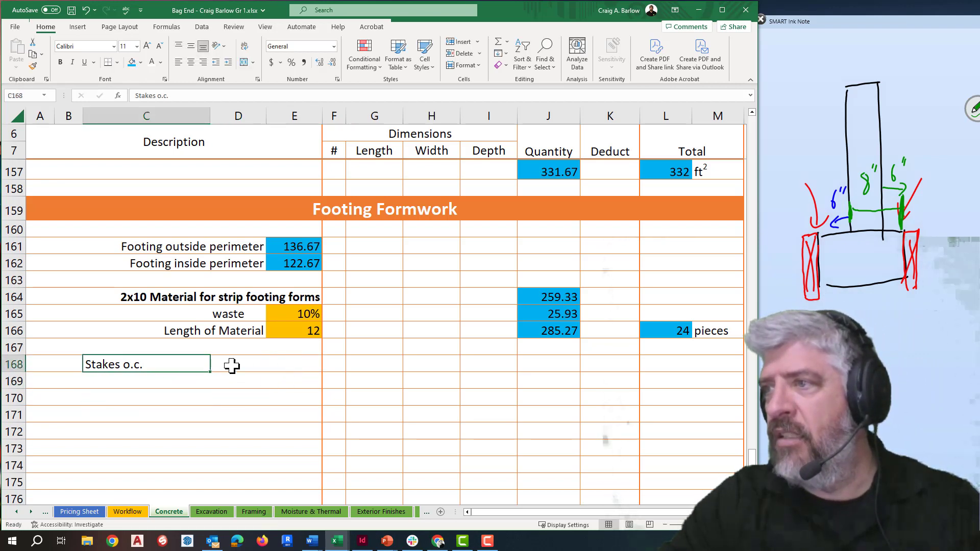
pyautogui.click(203, 62)
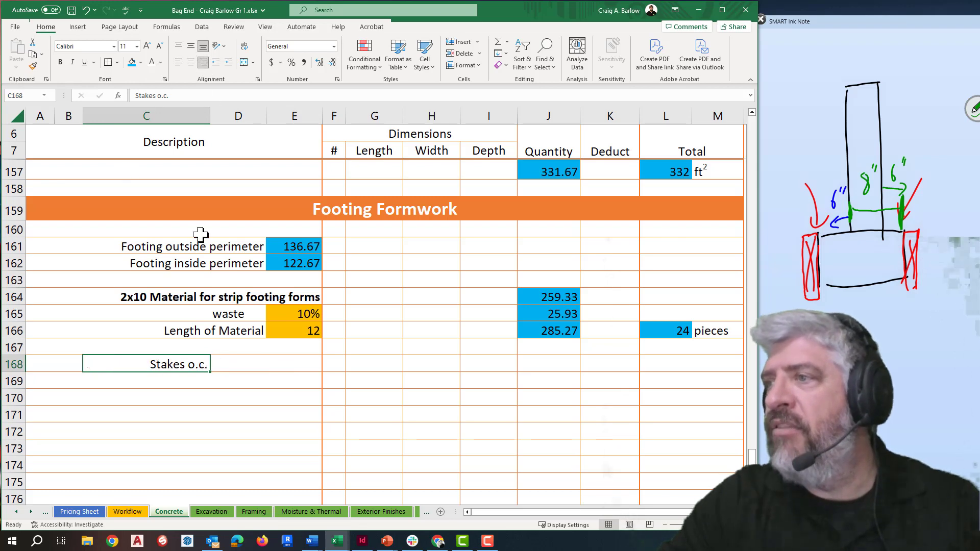
pyautogui.click(255, 396)
# Apply orange top and bottom borders to the "Stakes o.c." cell C168
pyautogui.rightClick(161, 362)
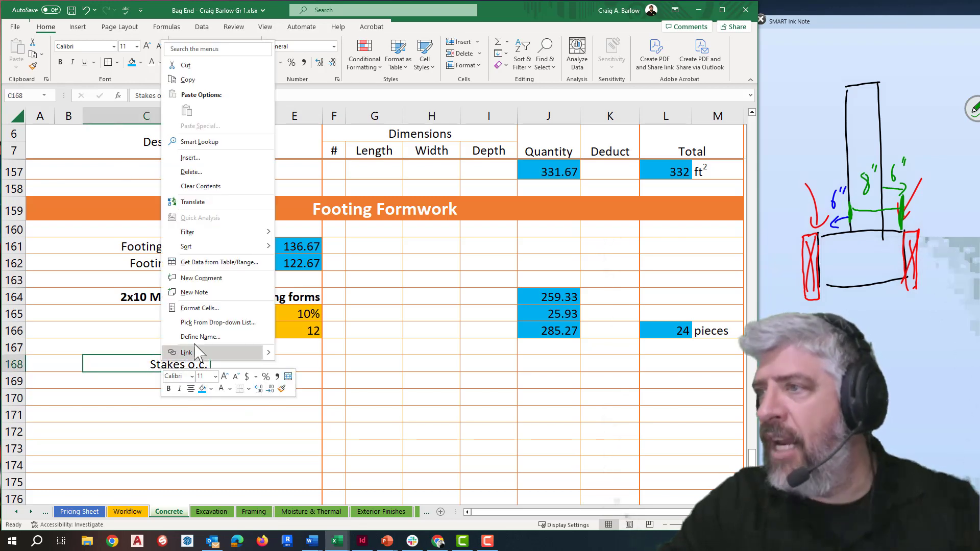
pyautogui.click(199, 309)
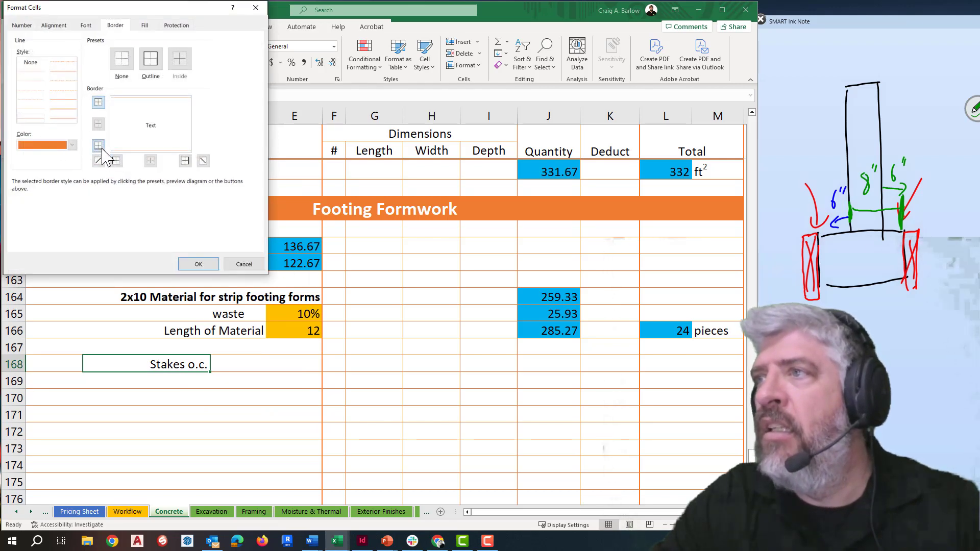
pyautogui.click(196, 264)
pyautogui.click(238, 413)
# Enter a stake spacing of 4 in D168 beside "Stakes o.c." and show it with two decimal places
pyautogui.click(237, 363)
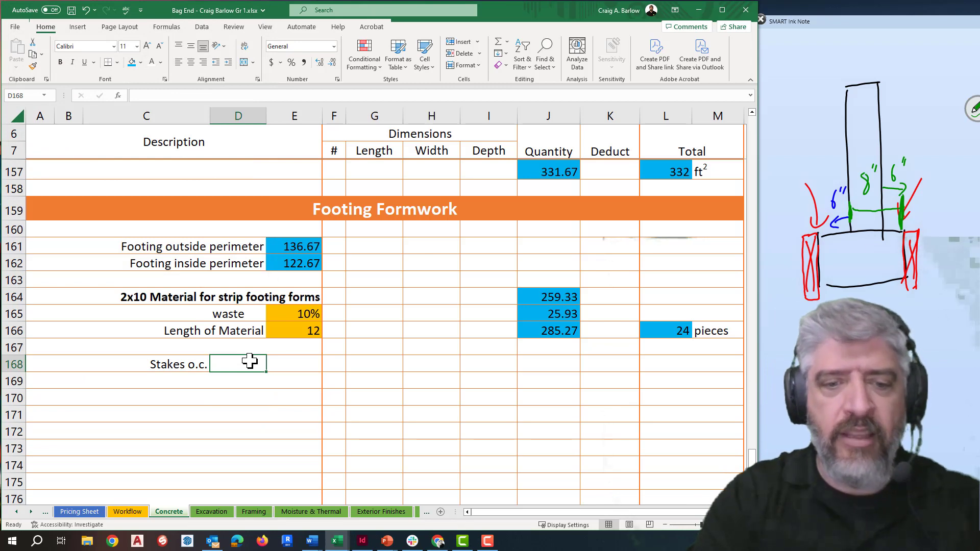
pyautogui.write('4')
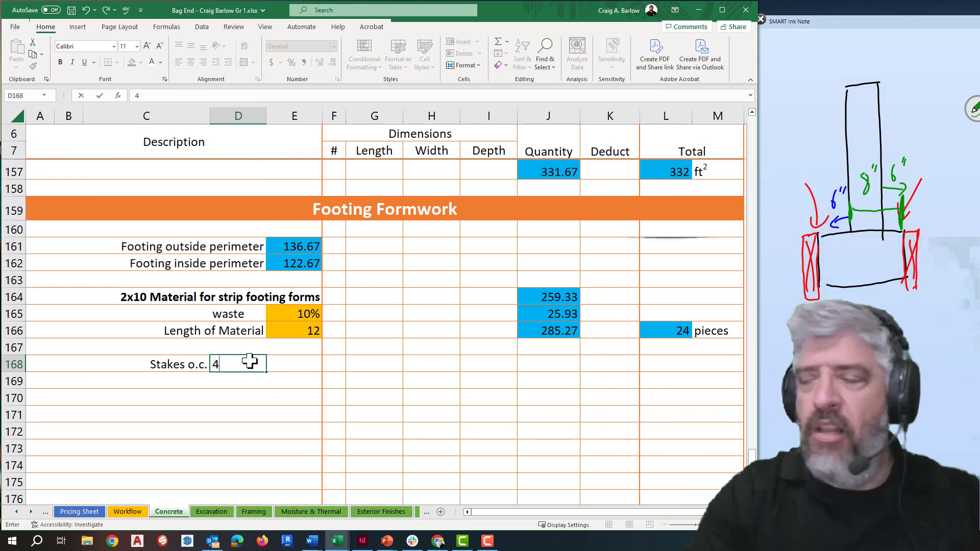
pyautogui.press('Return')
pyautogui.click(249, 361)
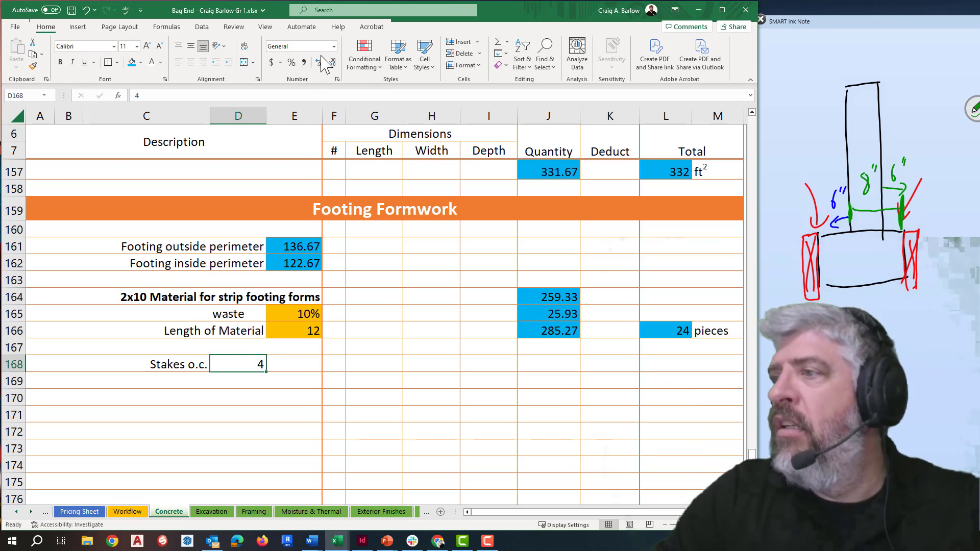
pyautogui.click(306, 332)
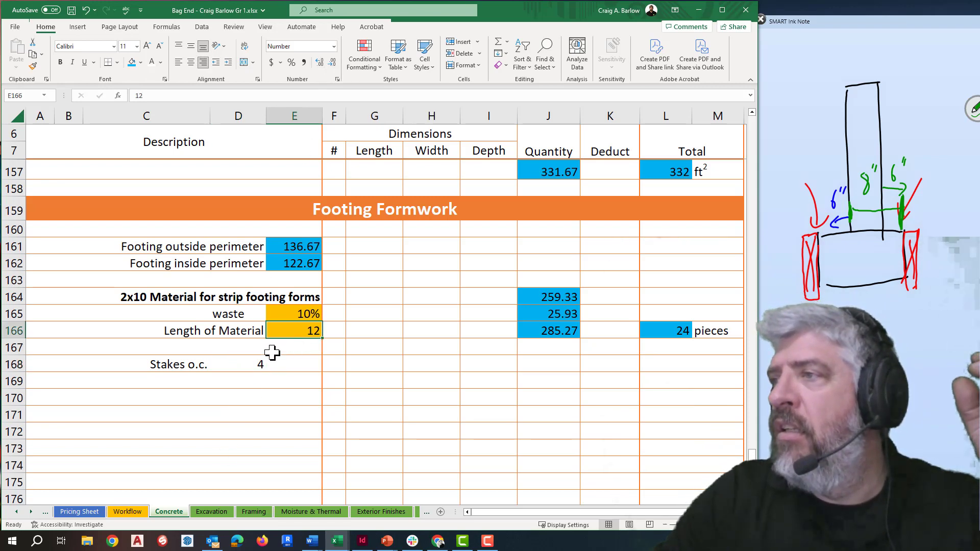
pyautogui.click(258, 366)
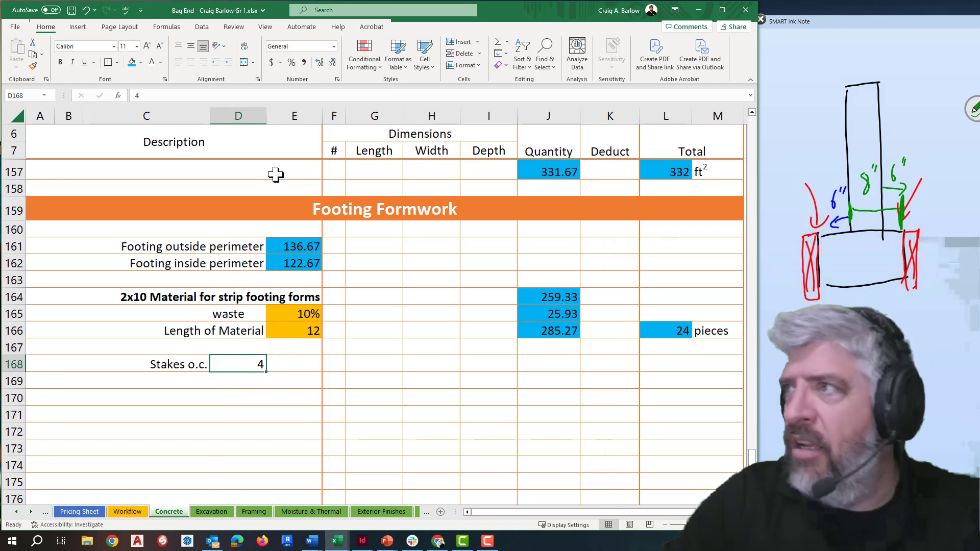
pyautogui.click(319, 62)
pyautogui.click(320, 62)
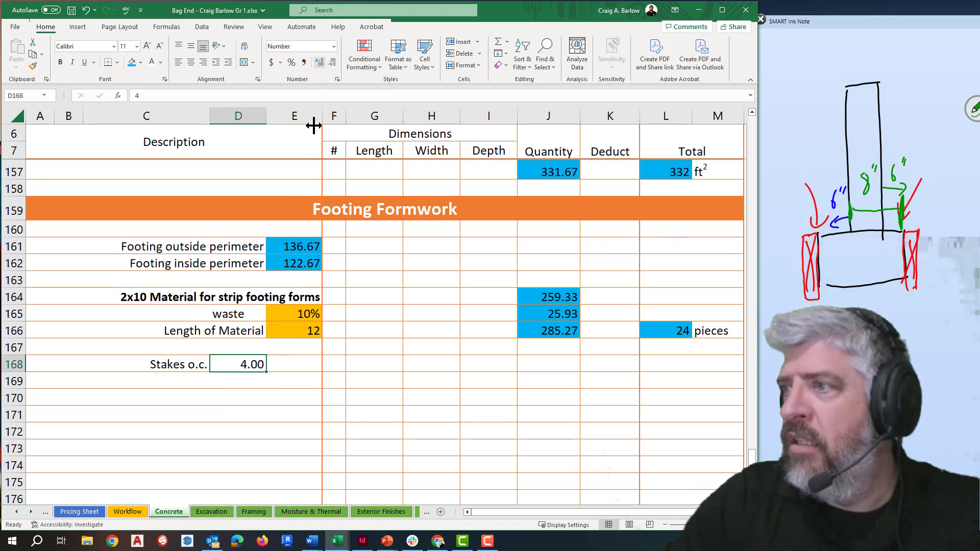
# Fill the stake spacing cell D168 with the standard orange used for the other input cells
pyautogui.click(308, 378)
pyautogui.click(306, 363)
pyautogui.click(256, 365)
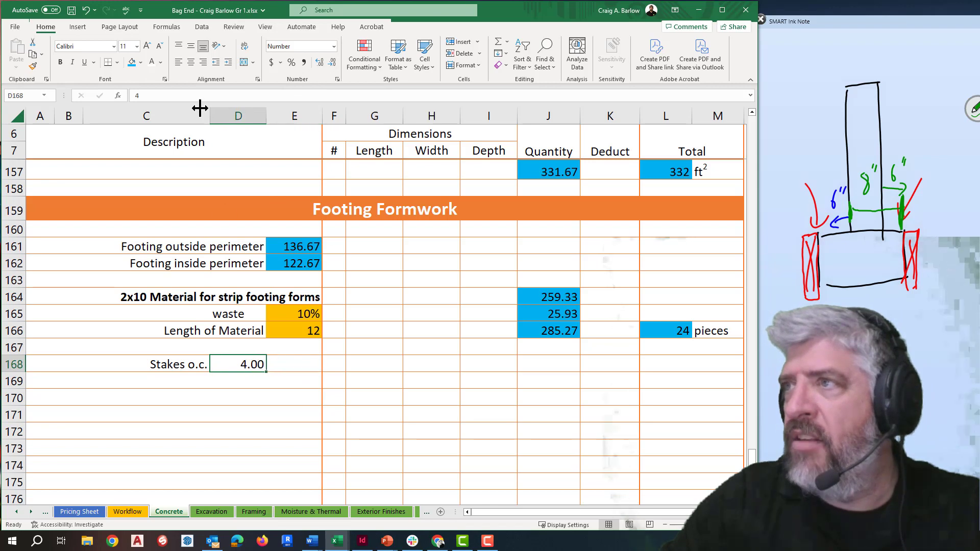
pyautogui.click(140, 62)
pyautogui.click(149, 158)
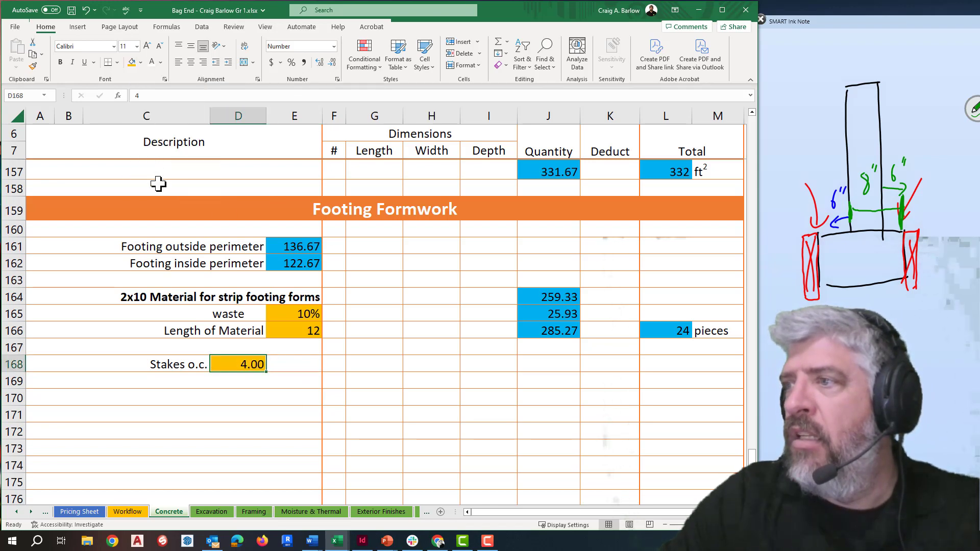
# Calculate the number of stakes in E168 by dividing the form material length in J164 by the spacing in D168
pyautogui.click(286, 365)
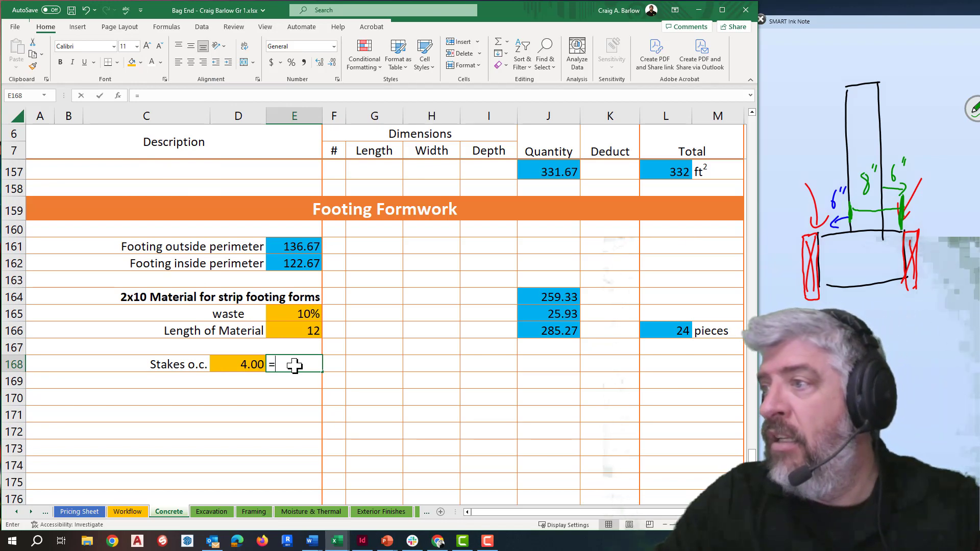
pyautogui.write('=')
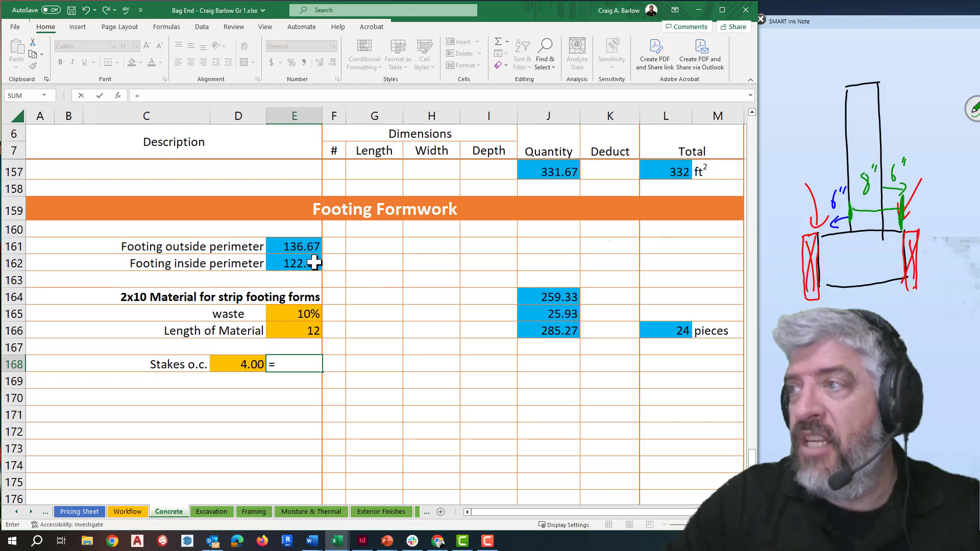
pyautogui.click(547, 296)
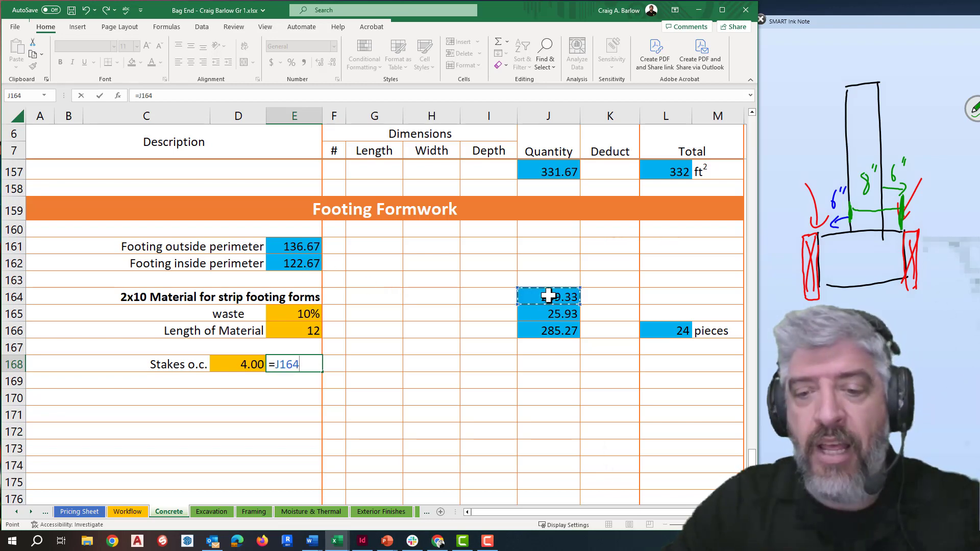
pyautogui.write('/')
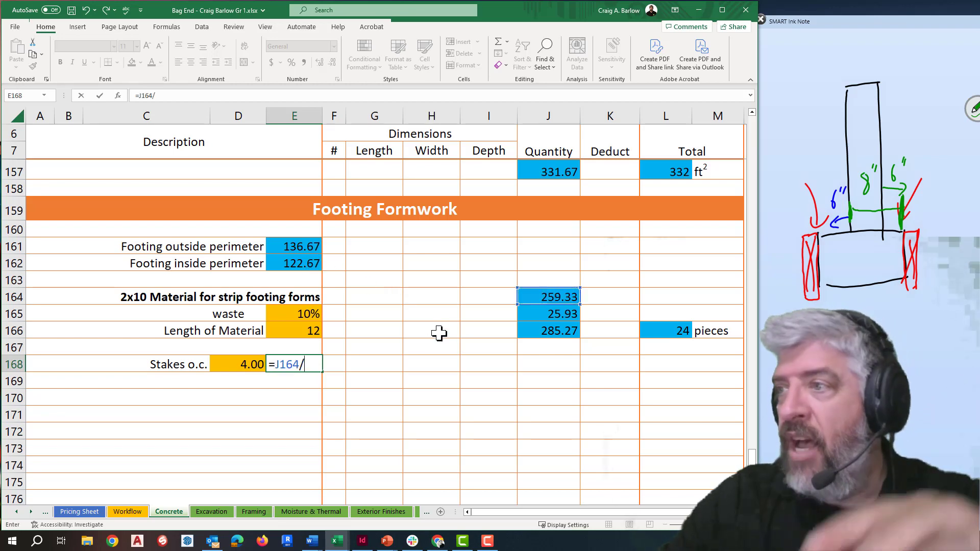
pyautogui.click(254, 365)
pyautogui.press('Return')
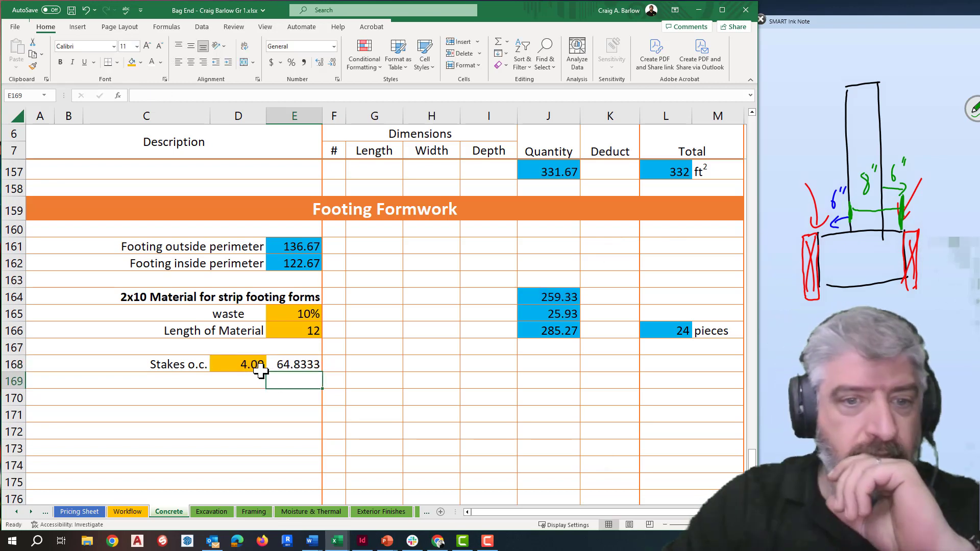
pyautogui.click(530, 296)
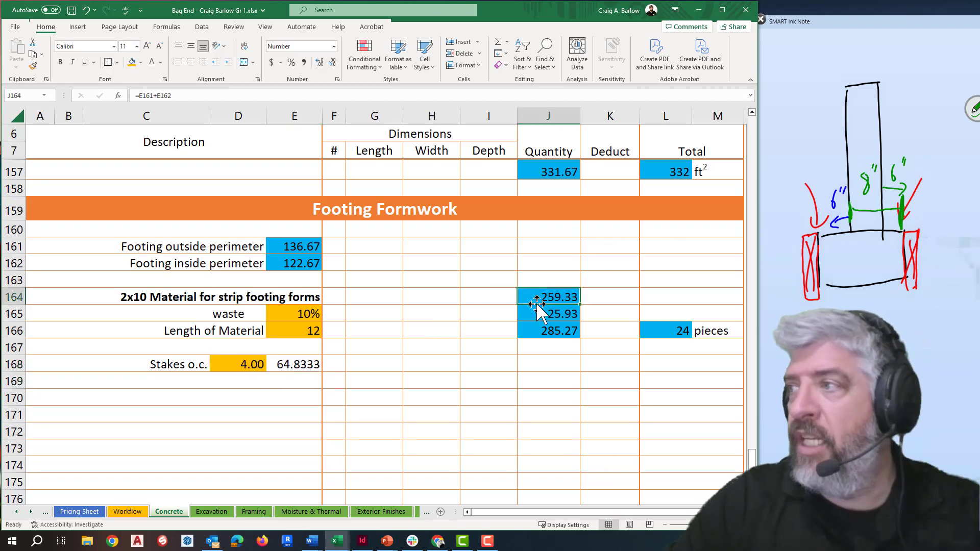
pyautogui.click(295, 365)
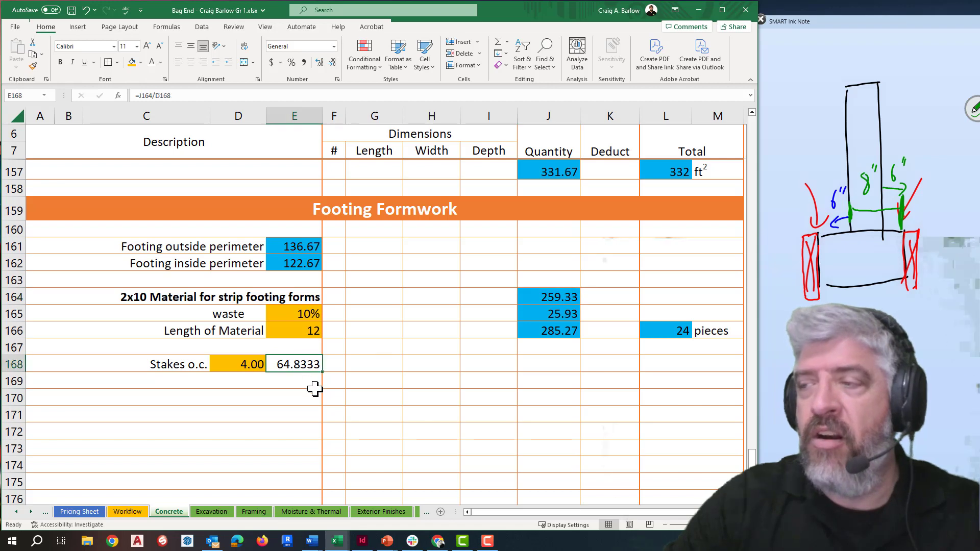
pyautogui.click(141, 62)
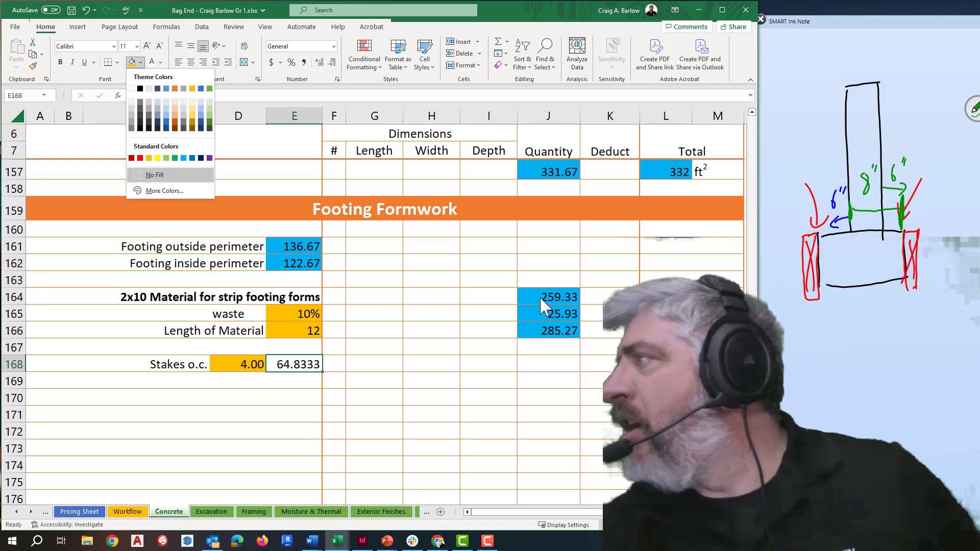
# Switch to SMART Ink and sketch a pointed green stake outside each form board on the footing section
pyautogui.moveTo(803, 246)
pyautogui.mouseDown()
pyautogui.moveTo(790, 319)
pyautogui.moveTo(800, 258)
pyautogui.mouseUp()
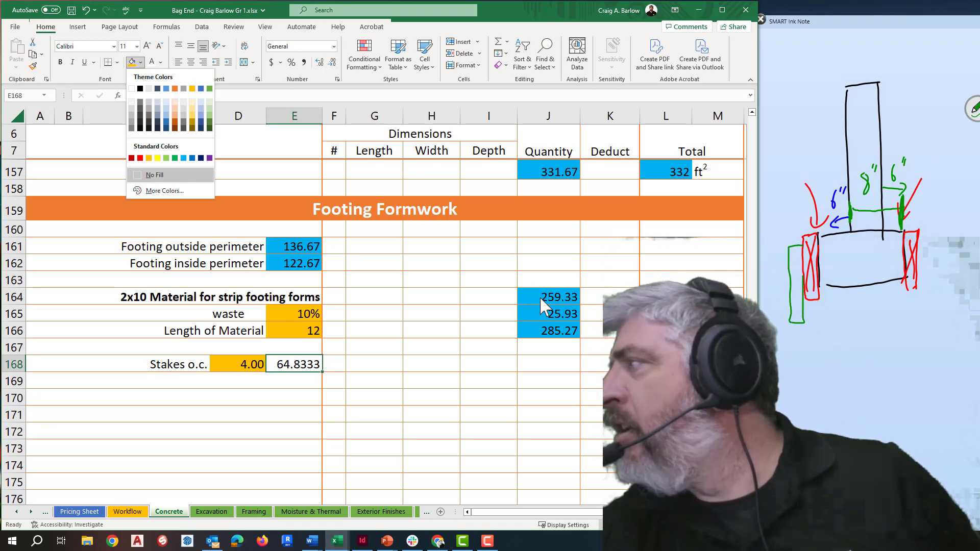
pyautogui.moveTo(917, 244)
pyautogui.mouseDown()
pyautogui.moveTo(916, 315)
pyautogui.moveTo(934, 261)
pyautogui.moveTo(918, 317)
pyautogui.mouseUp()
pyautogui.moveTo(792, 323); pyautogui.dragTo(803, 324)
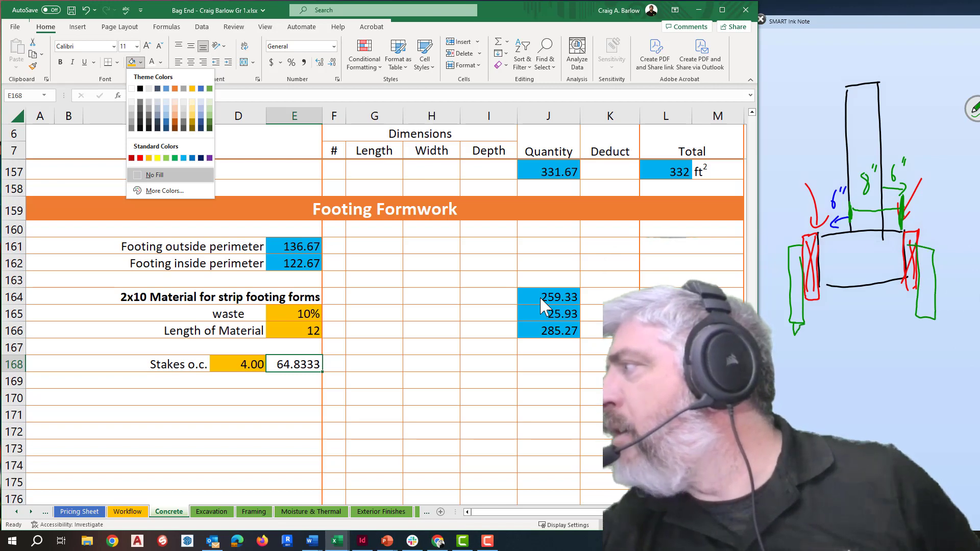
pyautogui.moveTo(921, 319); pyautogui.dragTo(933, 320)
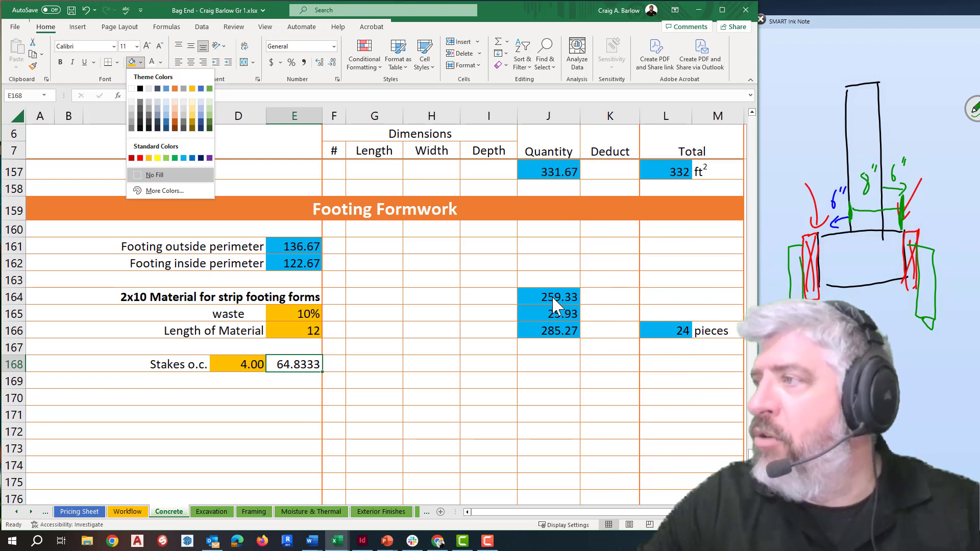
# Fill the stake count cell E168 with the standard light blue used for calculated values
pyautogui.click(291, 365)
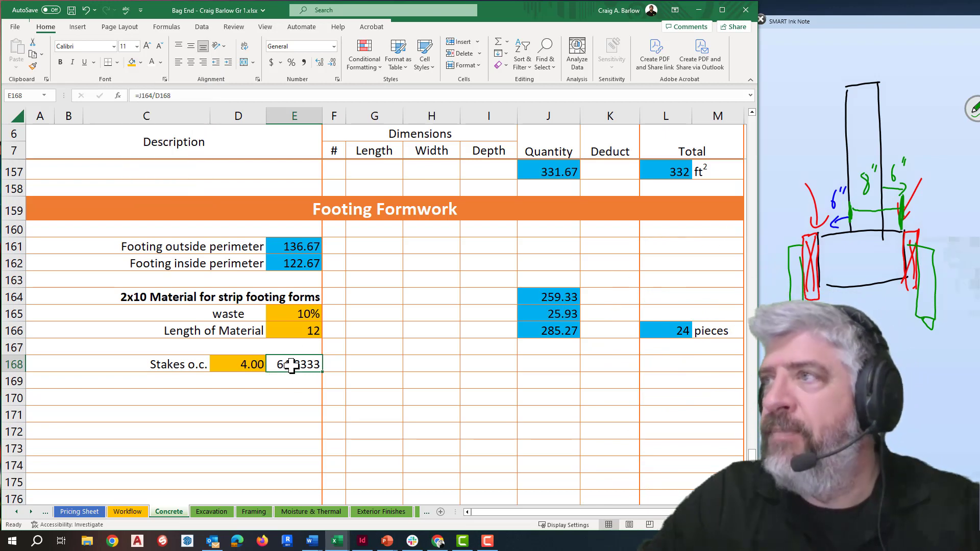
pyautogui.click(141, 63)
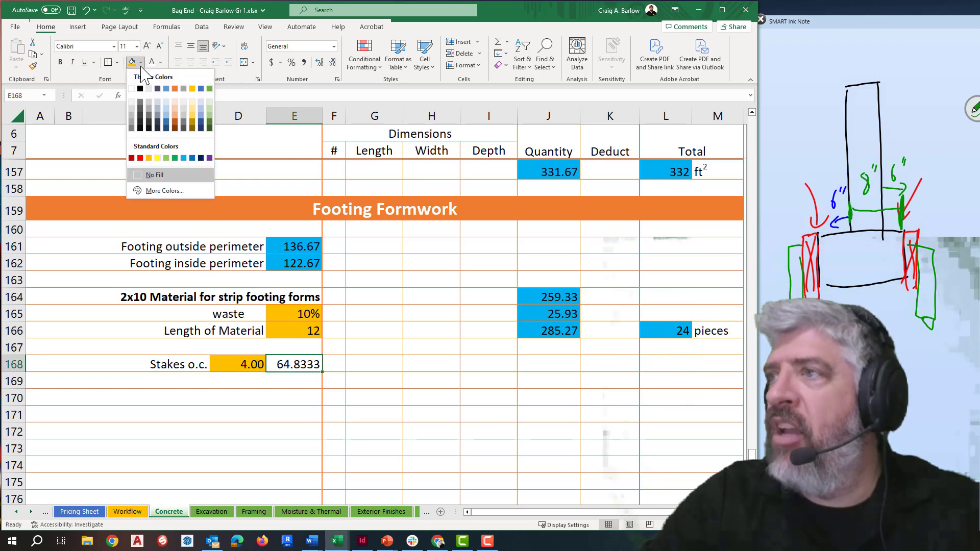
pyautogui.click(183, 158)
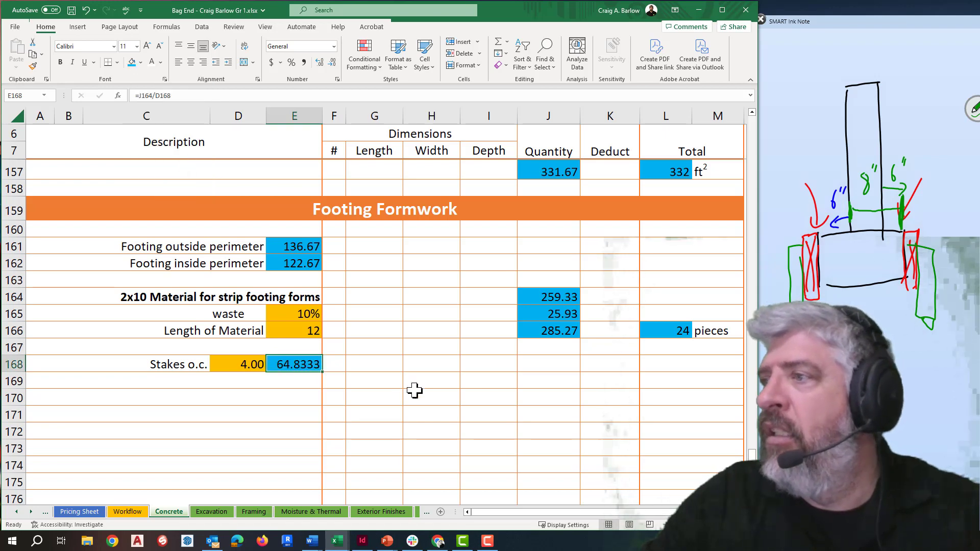
pyautogui.click(391, 401)
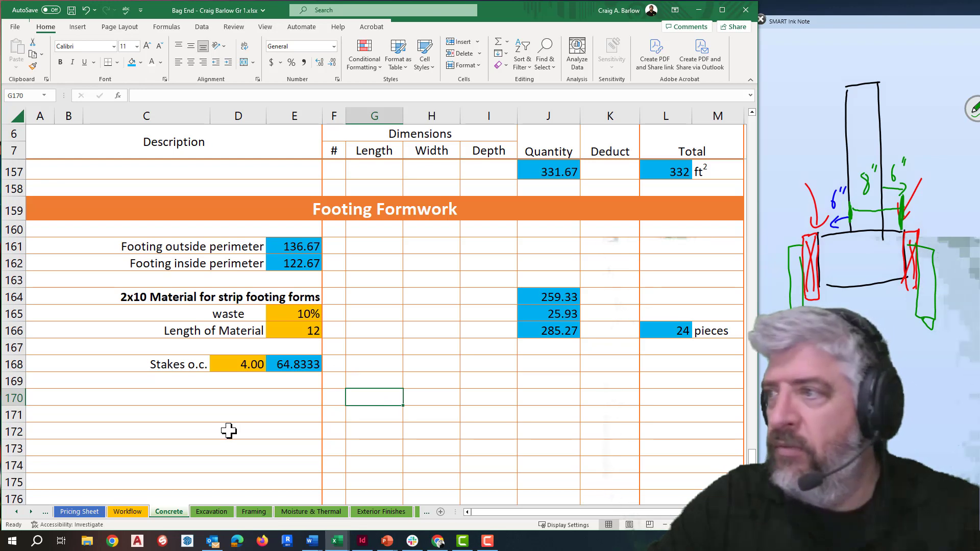
pyautogui.scroll(-2, 228, 431)
pyautogui.scroll(1, 235, 427)
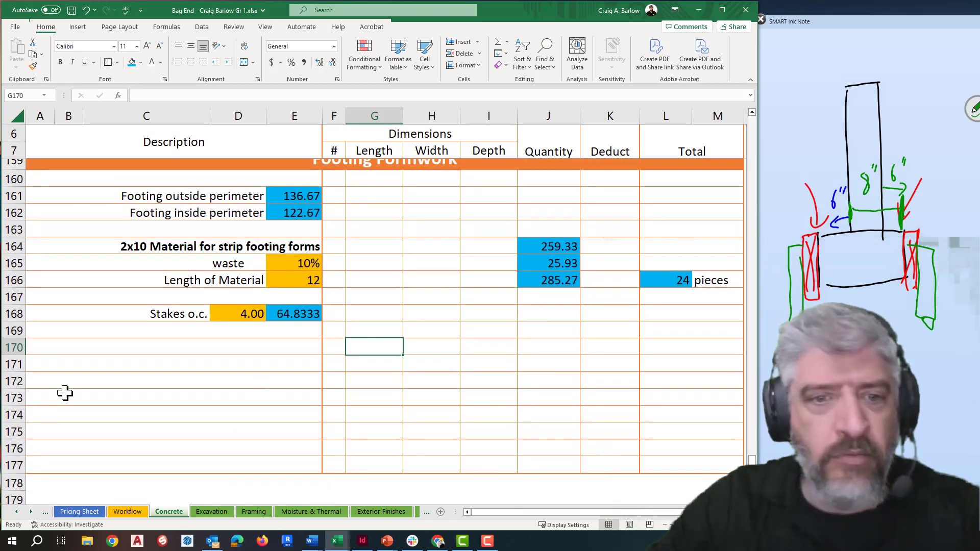
pyautogui.scroll(-3, 131, 474)
pyautogui.scroll(4, 131, 474)
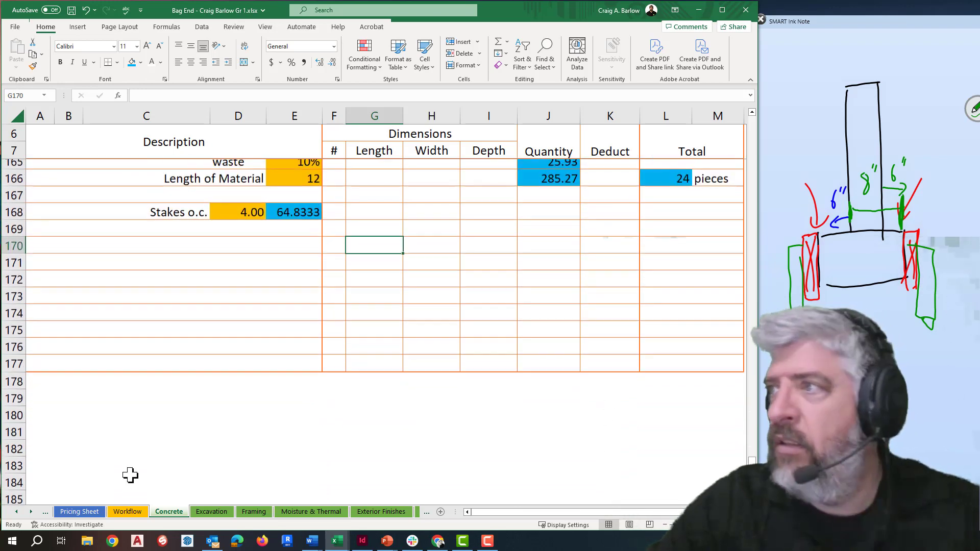
pyautogui.hotkey('alt', 'Tab')
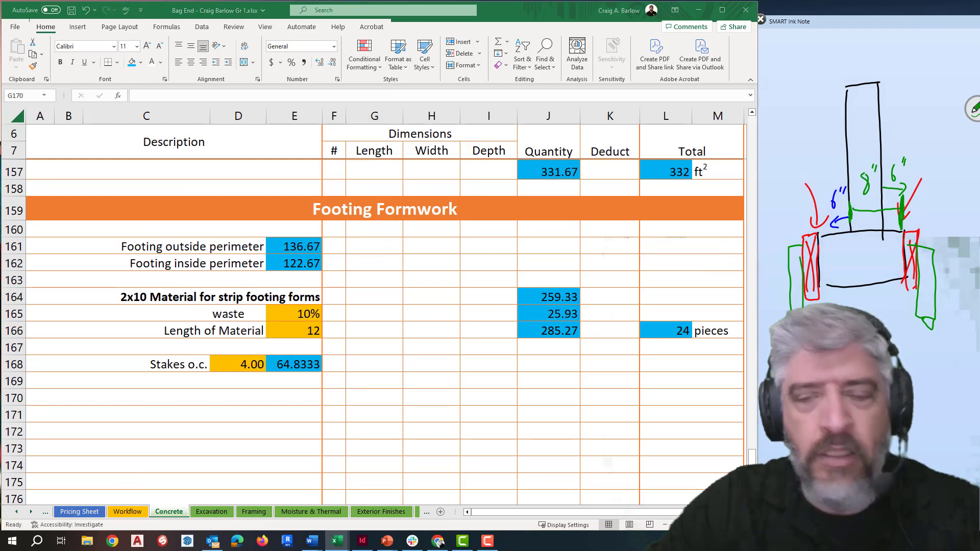
pyautogui.hotkey('alt', 'Tab')
# Enter a stake length of 2 in G168 and attach the note "length of each piece" to that cell
pyautogui.click(381, 364)
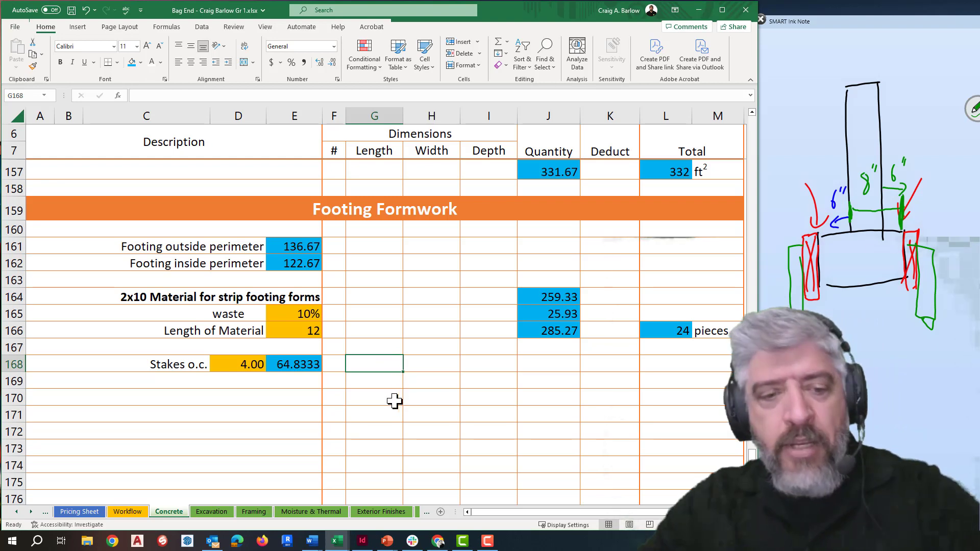
pyautogui.write('2')
pyautogui.press('Return')
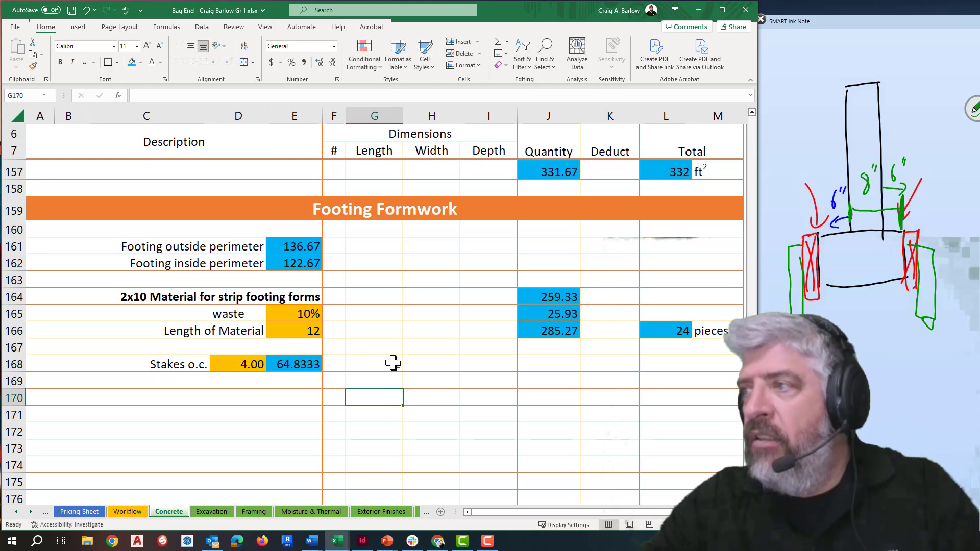
pyautogui.rightClick(397, 364)
pyautogui.click(427, 295)
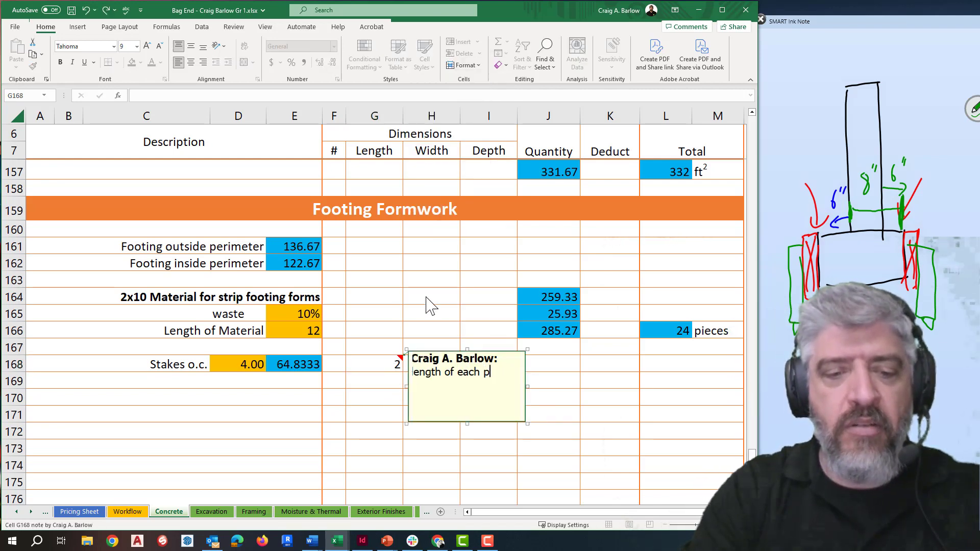
pyautogui.click(412, 372)
pyautogui.click(364, 403)
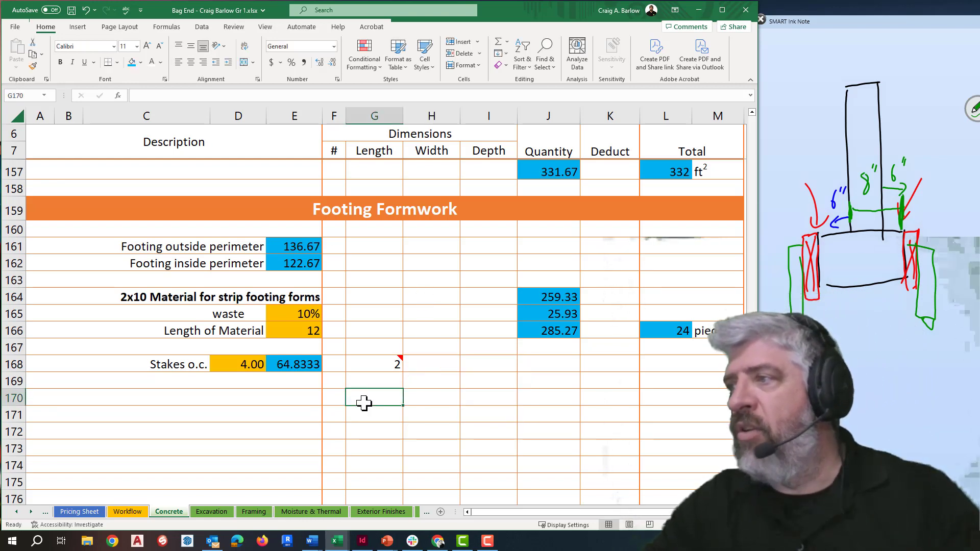
# Fill the stake length cell G168 with the standard orange input colour
pyautogui.moveTo(383, 366)
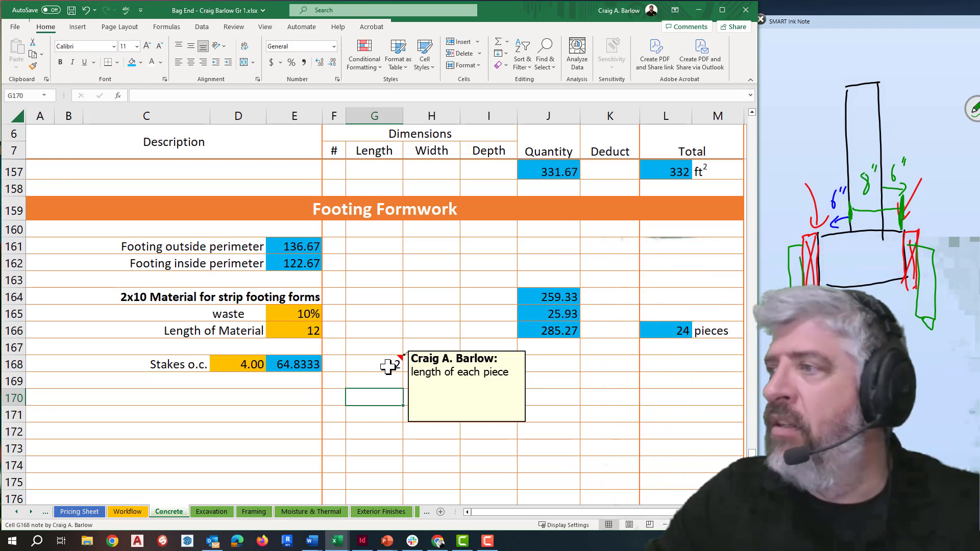
pyautogui.click(387, 366)
pyautogui.click(141, 62)
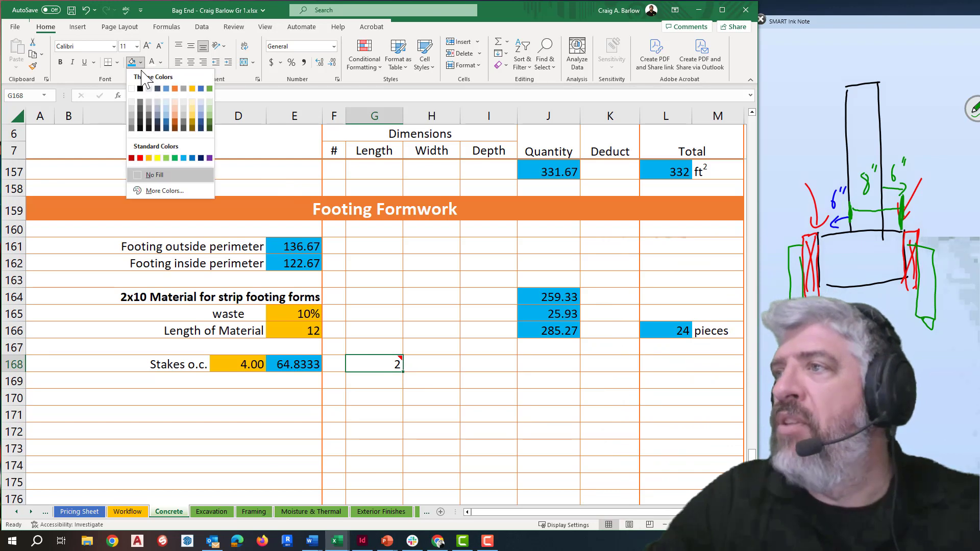
pyautogui.click(148, 159)
pyautogui.click(407, 397)
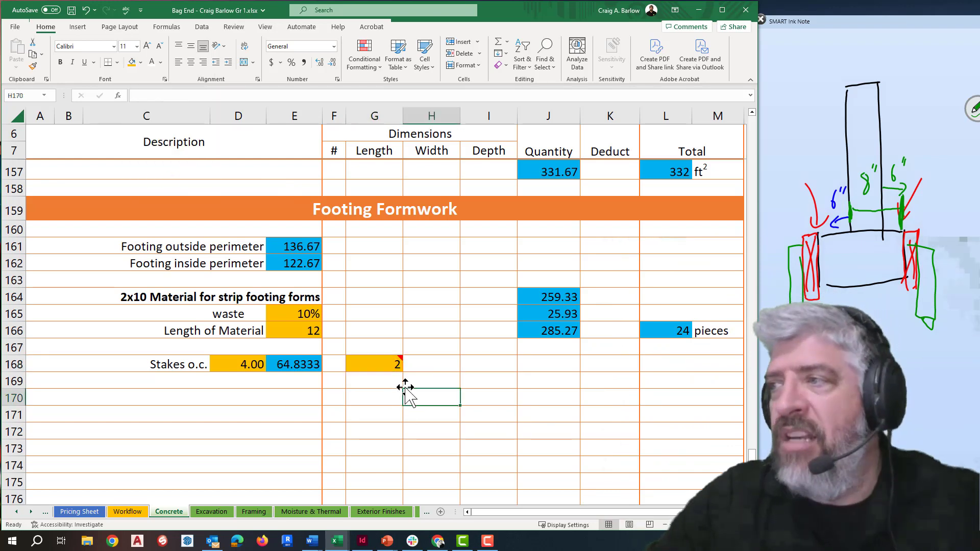
pyautogui.scroll(-4, 407, 393)
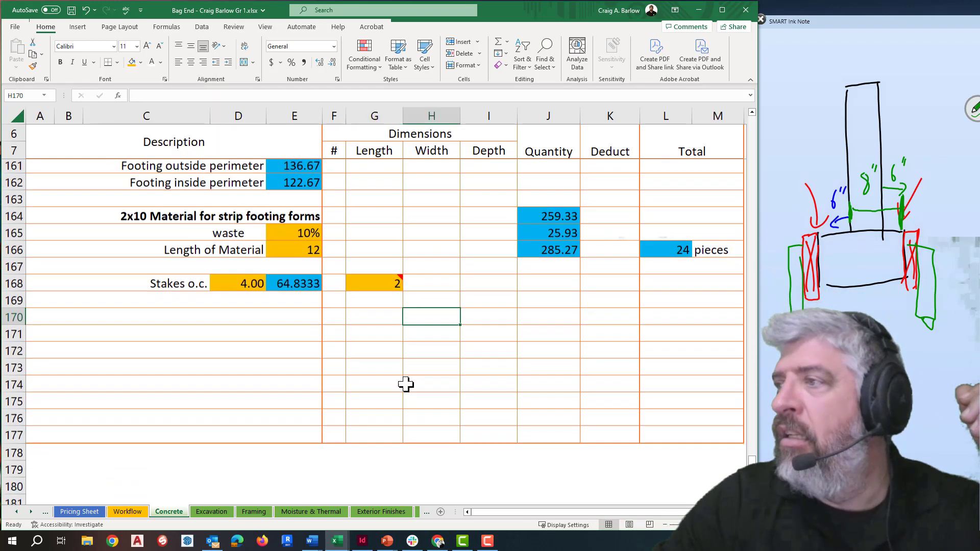
pyautogui.scroll(3, 407, 393)
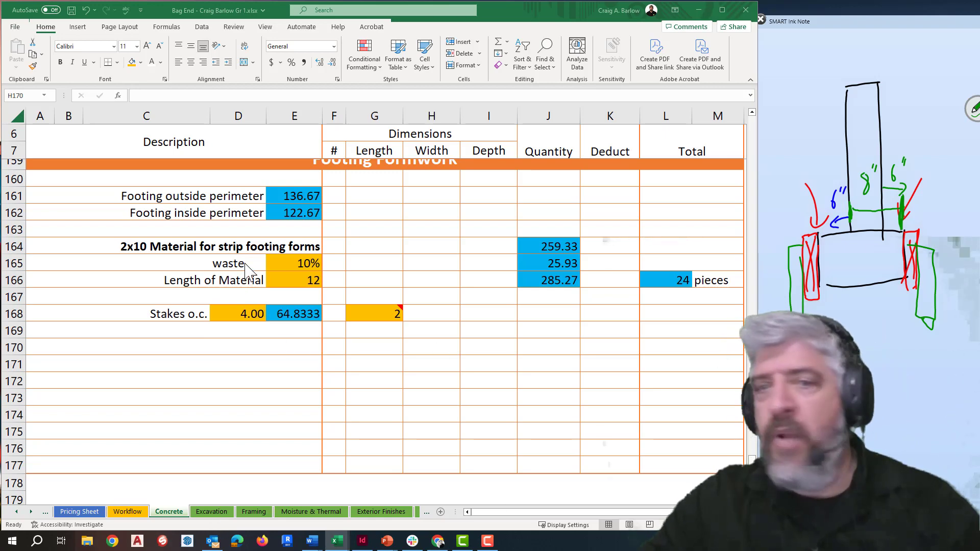
# Copy the waste and Length of Material entries from D165:E166 to D169 beneath the stakes row and set the copied material length to 8
pyautogui.moveTo(250, 264); pyautogui.dragTo(283, 278)
pyautogui.hotkey('ctrl', 'c')
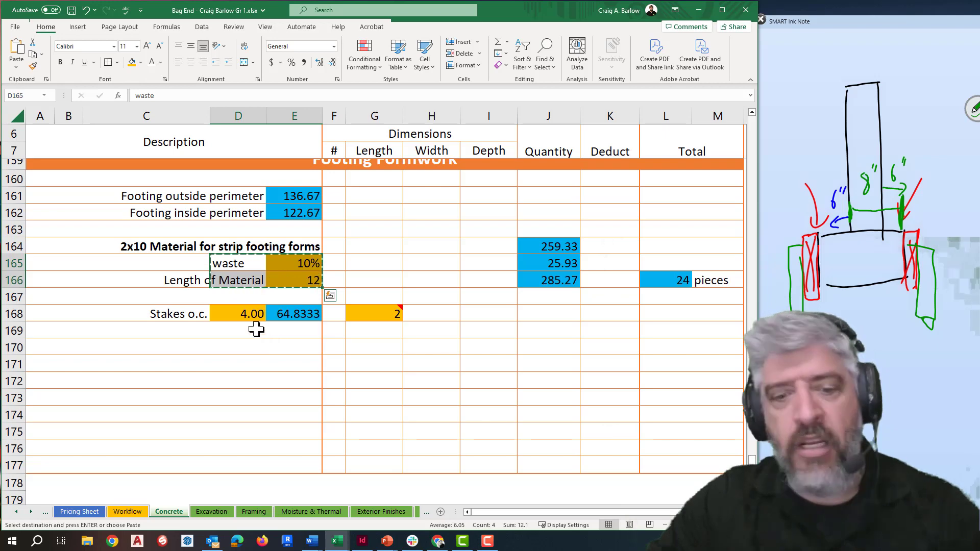
pyautogui.click(256, 330)
pyautogui.hotkey('ctrl', 'v')
pyautogui.click(307, 330)
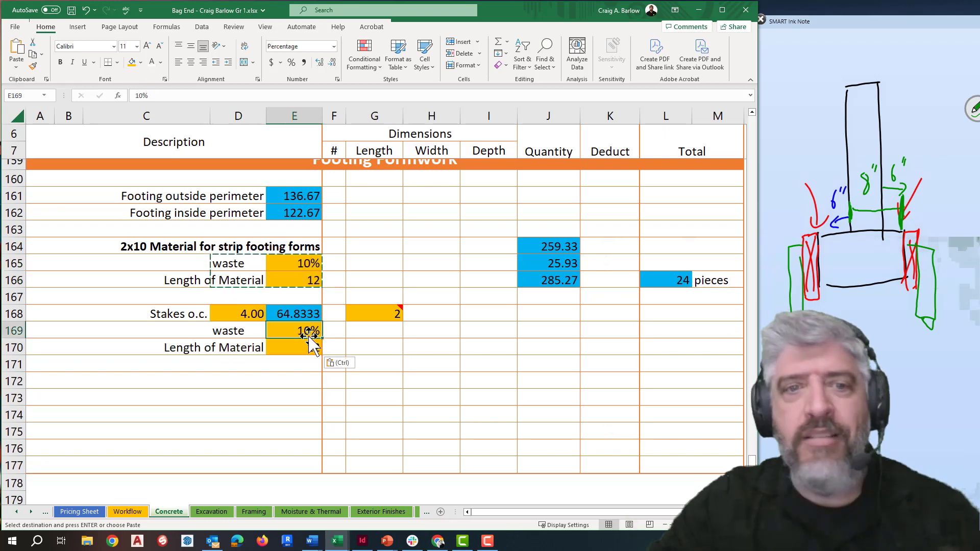
pyautogui.click(309, 347)
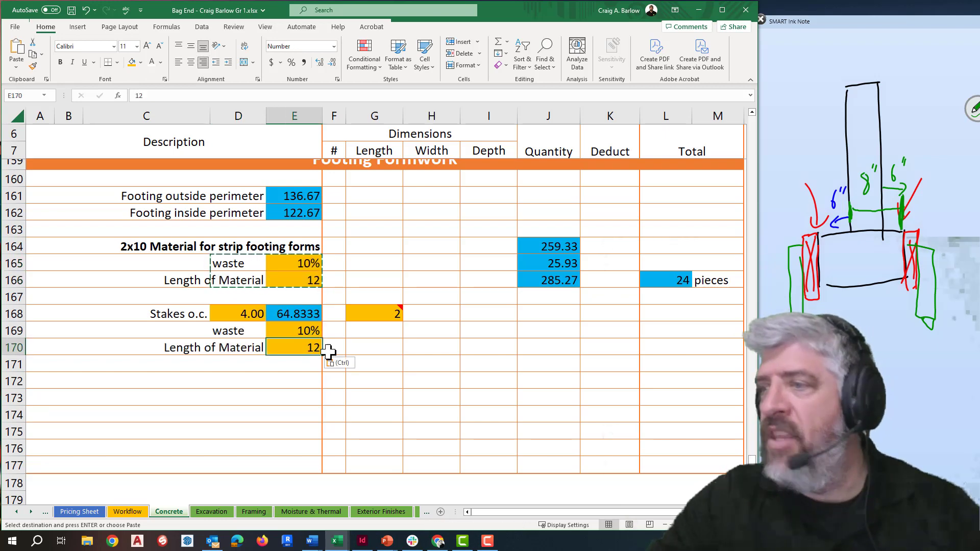
pyautogui.write('8')
pyautogui.click(349, 383)
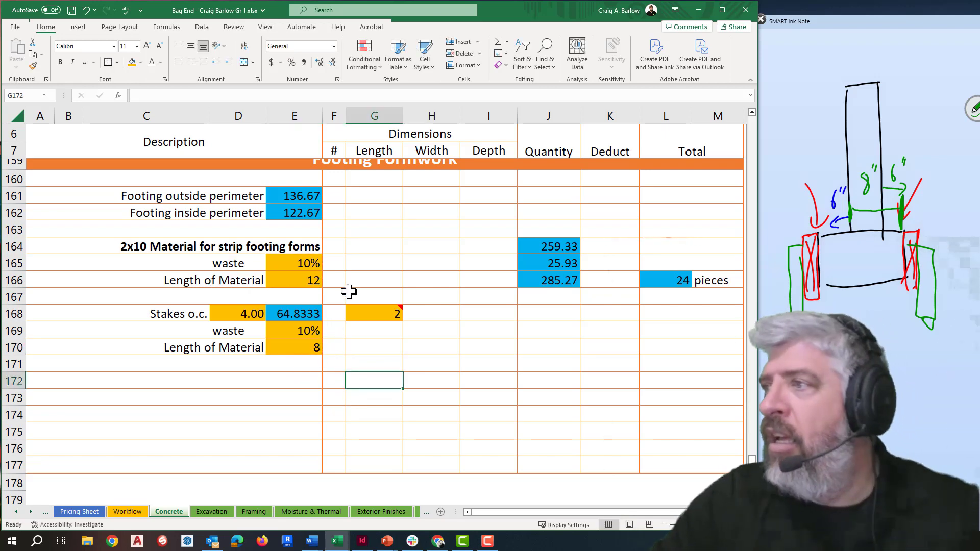
# Calculate the total stake material in J168 by multiplying the piece length by the stake count with =G168*E168
pyautogui.click(538, 316)
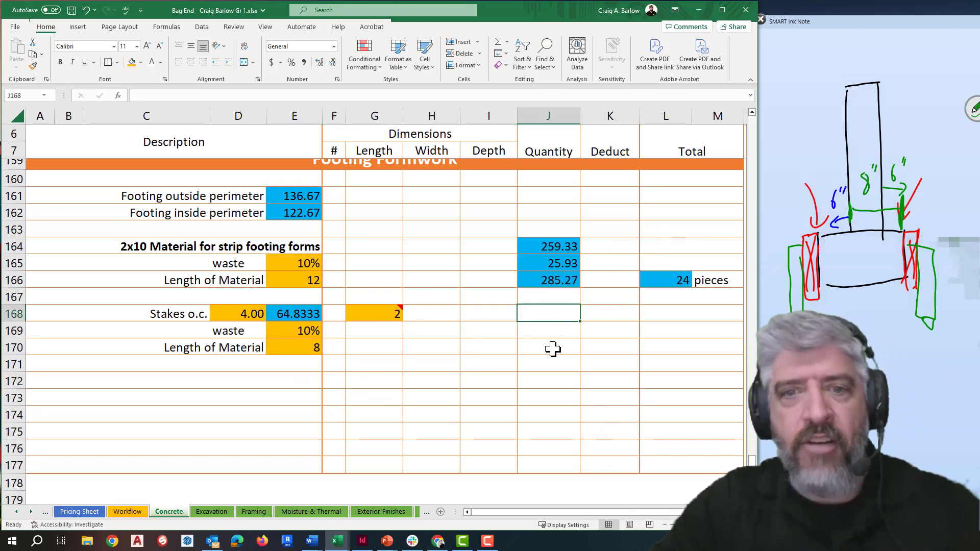
pyautogui.write('=')
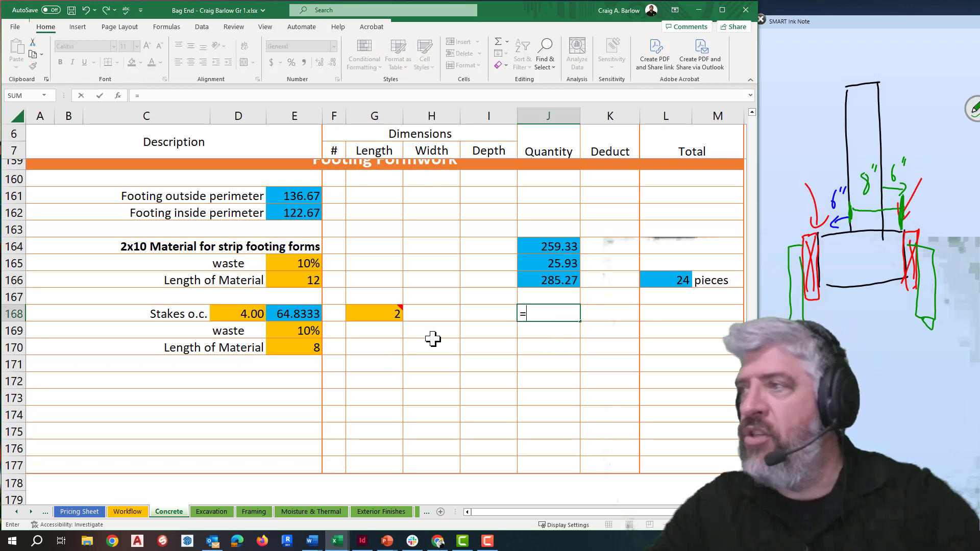
pyautogui.click(373, 314)
pyautogui.write('*')
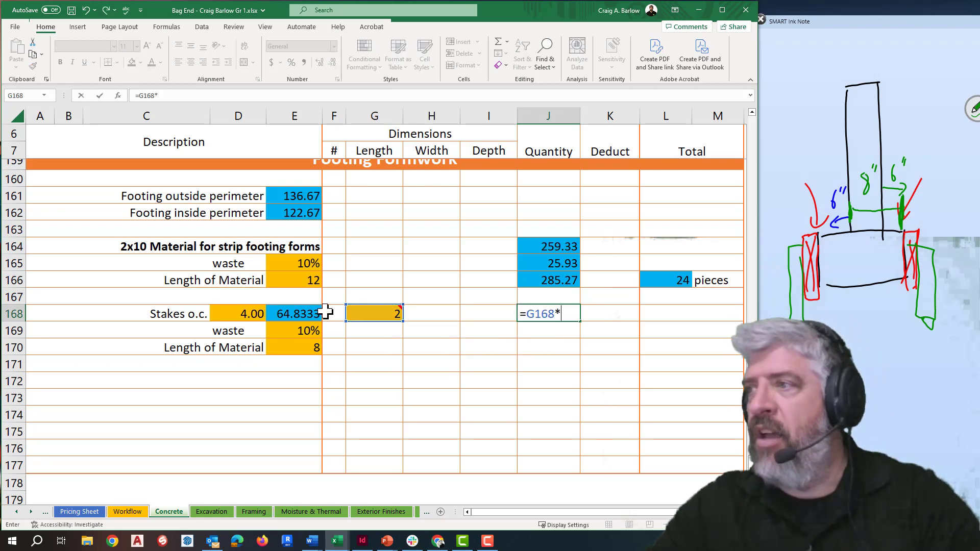
pyautogui.click(305, 314)
pyautogui.press('Return')
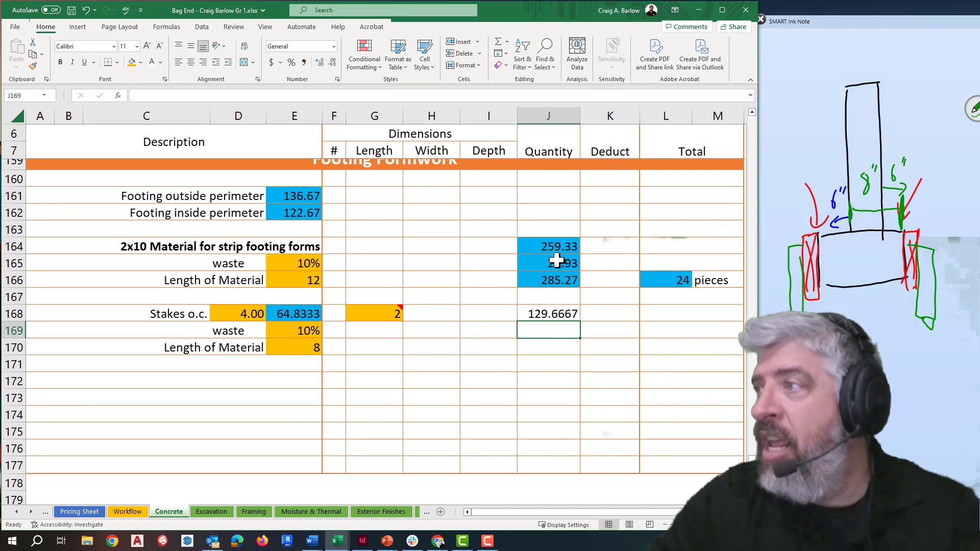
# Copy the waste, total and pieces calculations from J165:M166 to J169 for the stakes
pyautogui.moveTo(555, 261); pyautogui.dragTo(708, 281)
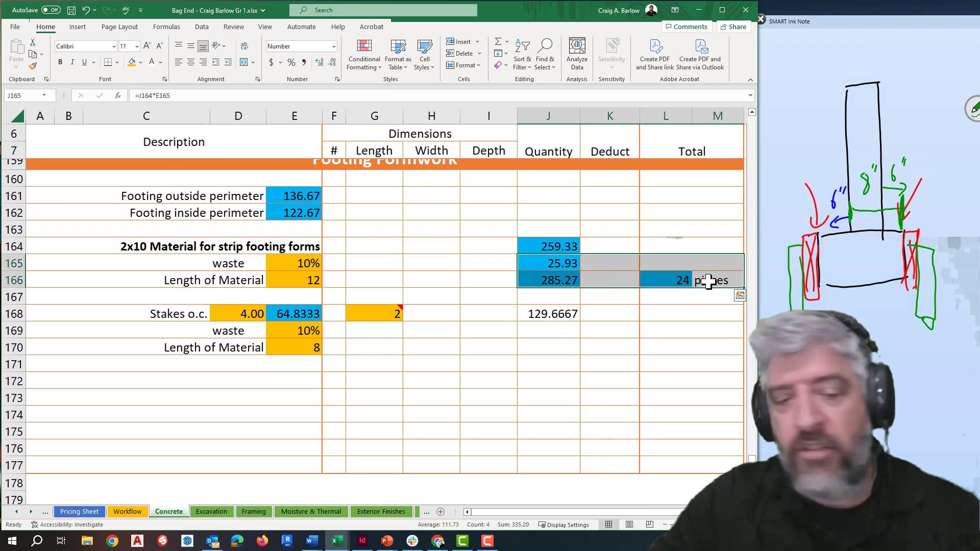
pyautogui.hotkey('ctrl', 'c')
pyautogui.click(564, 330)
pyautogui.hotkey('ctrl', 'v')
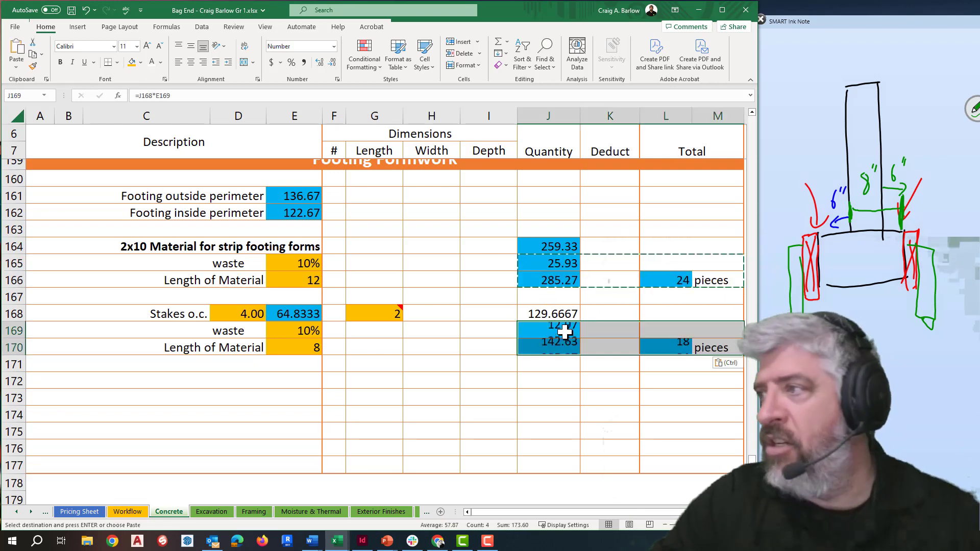
pyautogui.click(607, 397)
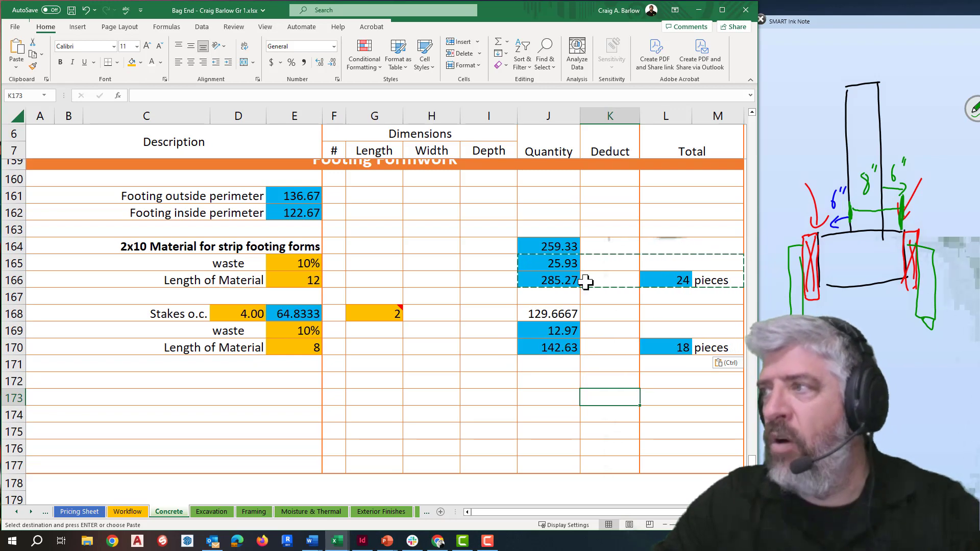
# Fill the stake quantity cell J168 with the standard light blue used for calculated values
pyautogui.click(574, 314)
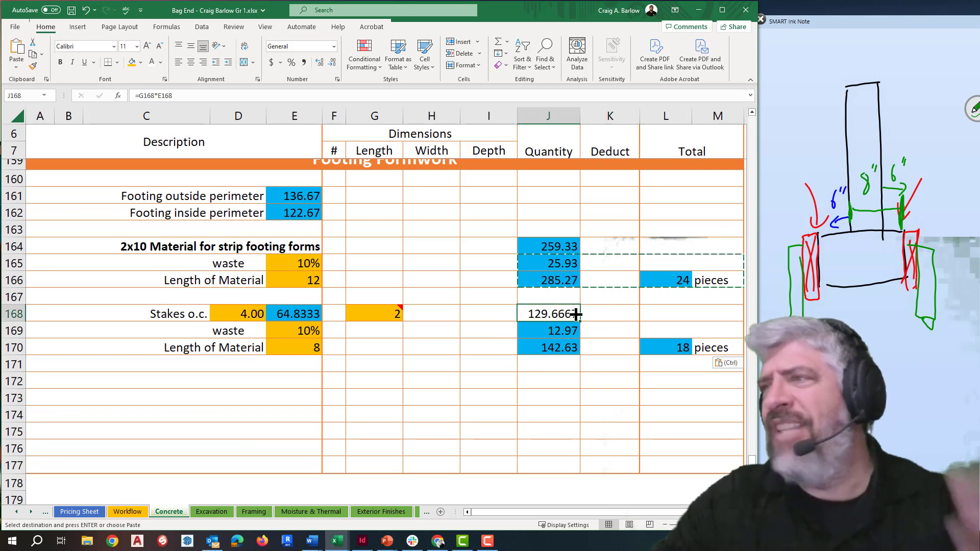
pyautogui.click(140, 61)
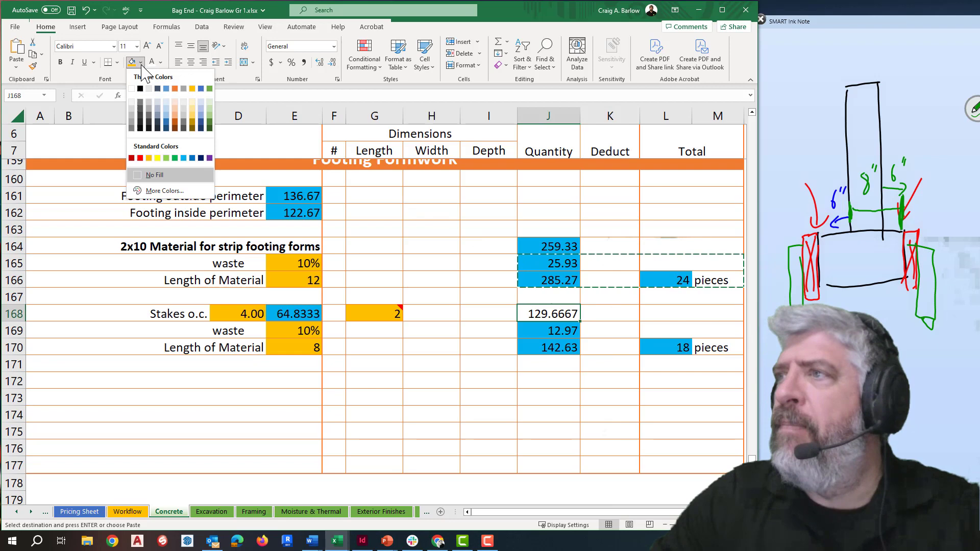
pyautogui.click(183, 156)
pyautogui.click(426, 336)
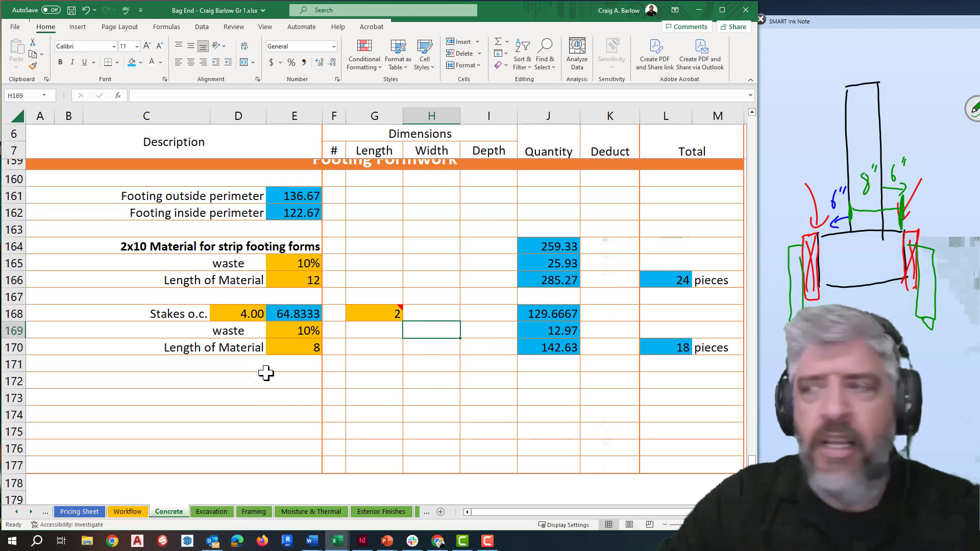
# Duplicate the whole stakes calculation block C168:M170 to the rows starting at C172
pyautogui.moveTo(198, 314); pyautogui.dragTo(700, 347)
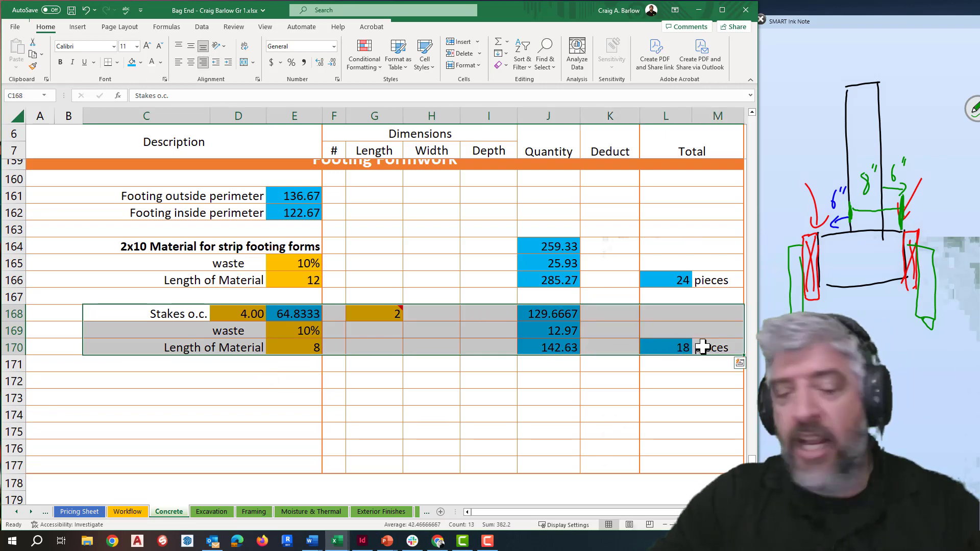
pyautogui.hotkey('ctrl', 'c')
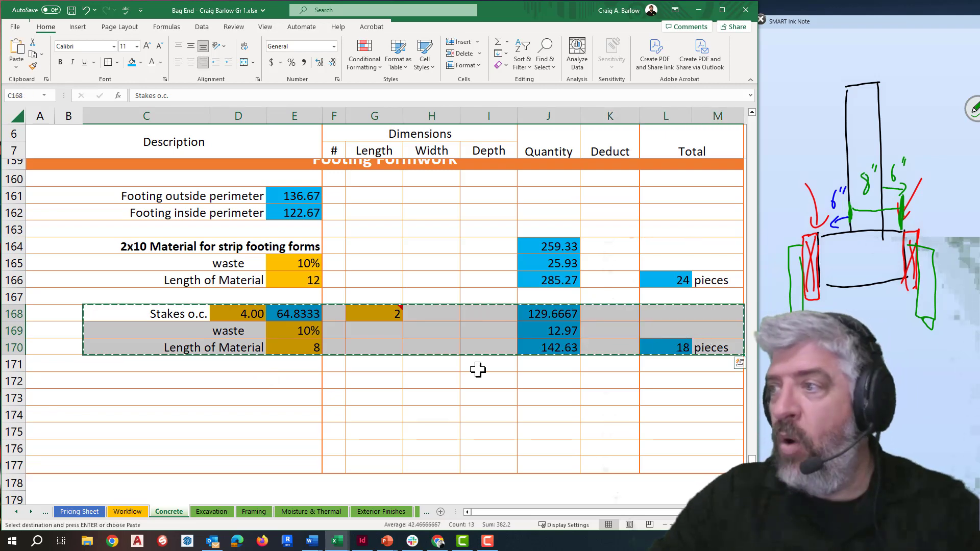
pyautogui.click(134, 379)
pyautogui.hotkey('ctrl', 'v')
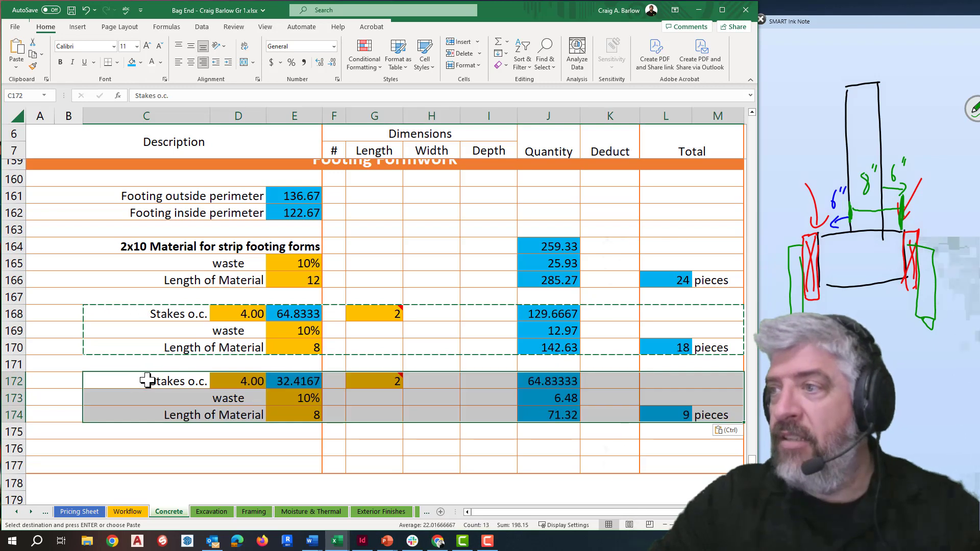
# Change the copied block's label in C172 to "Top bracing 2x4 o.c."
pyautogui.doubleClick(189, 381)
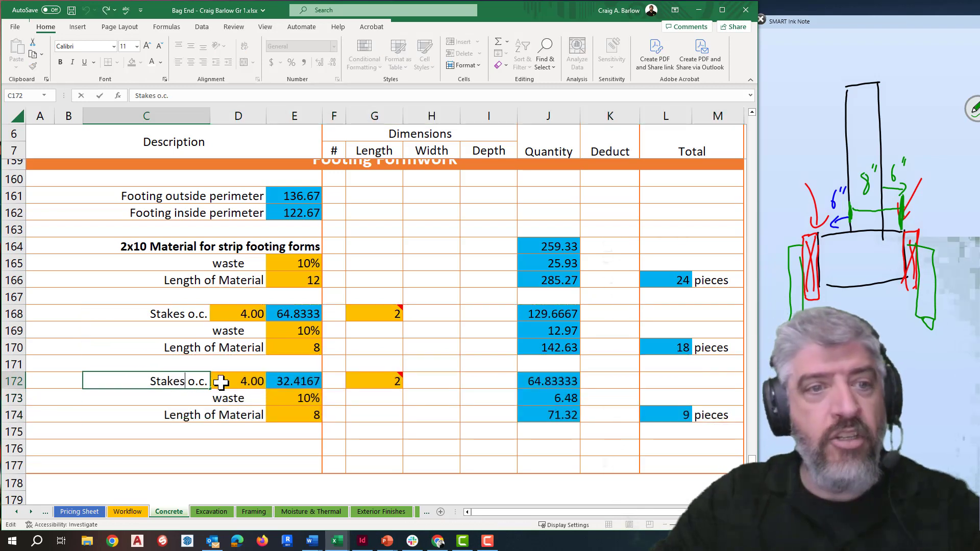
pyautogui.press('BackSpace')
pyautogui.press('BackSpace')
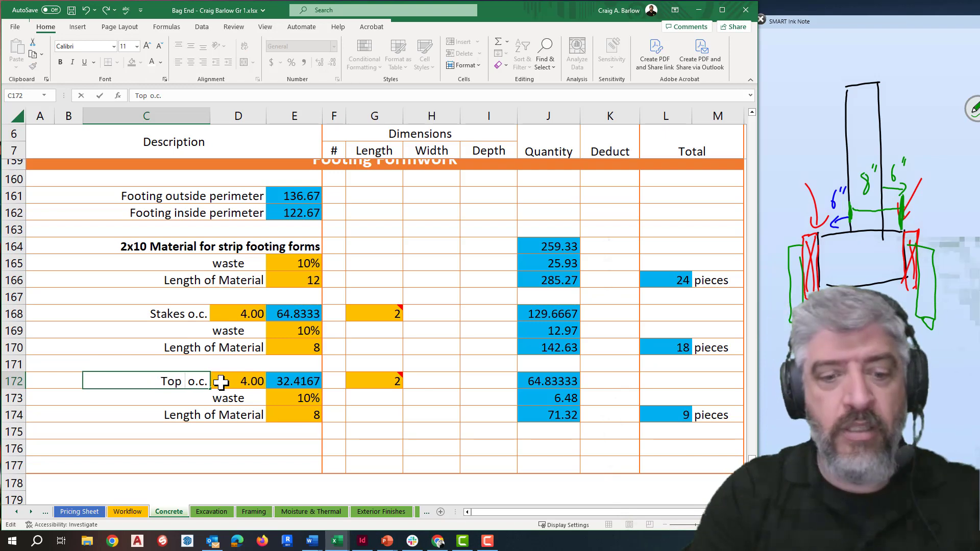
pyautogui.write('Top bracing')
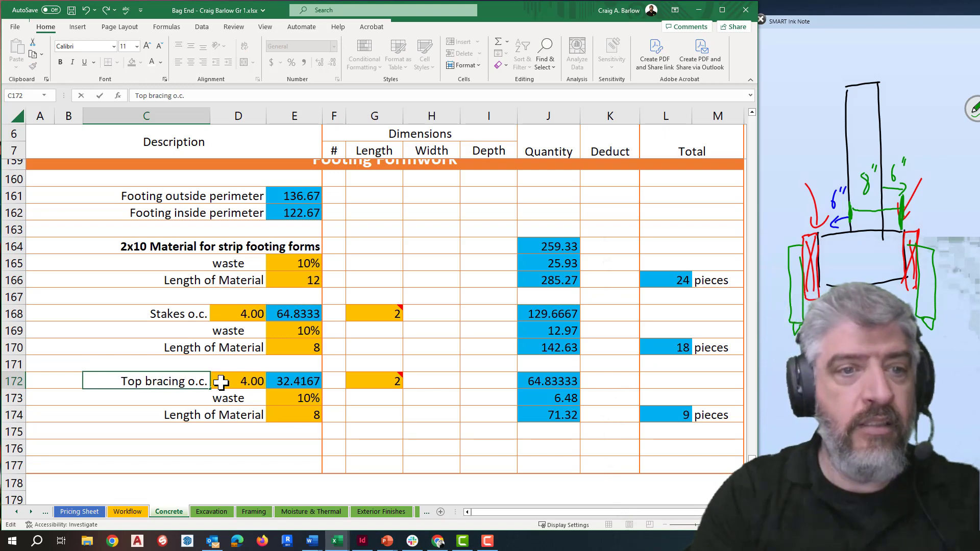
pyautogui.write(' 2x4')
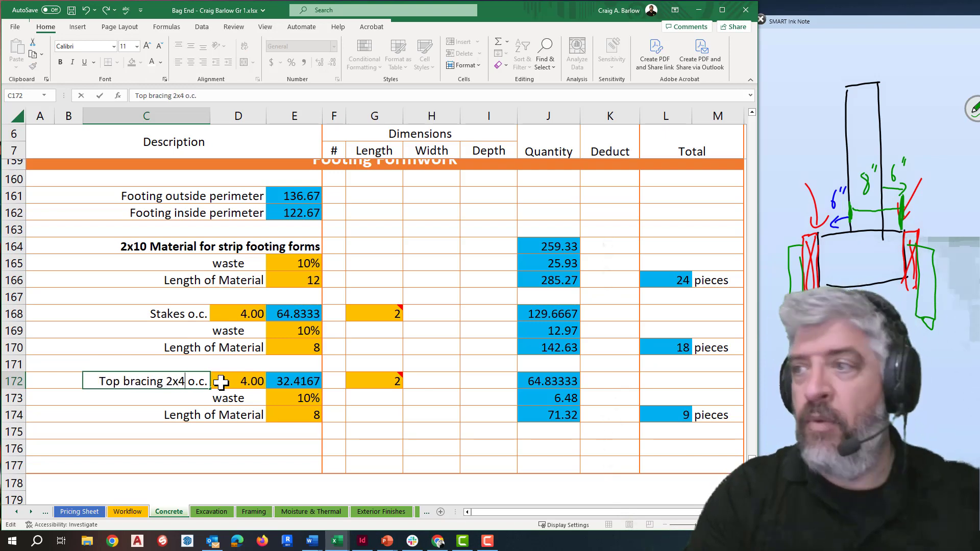
pyautogui.click(257, 379)
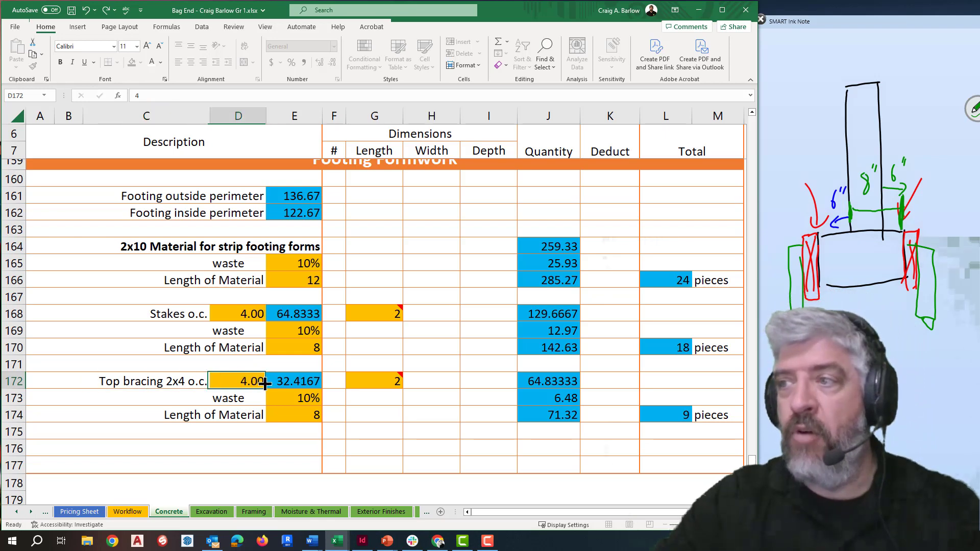
# Calculate the top bracing count in E172 by dividing the footing outside perimeter by the spacing with =E161/D172
pyautogui.click(303, 381)
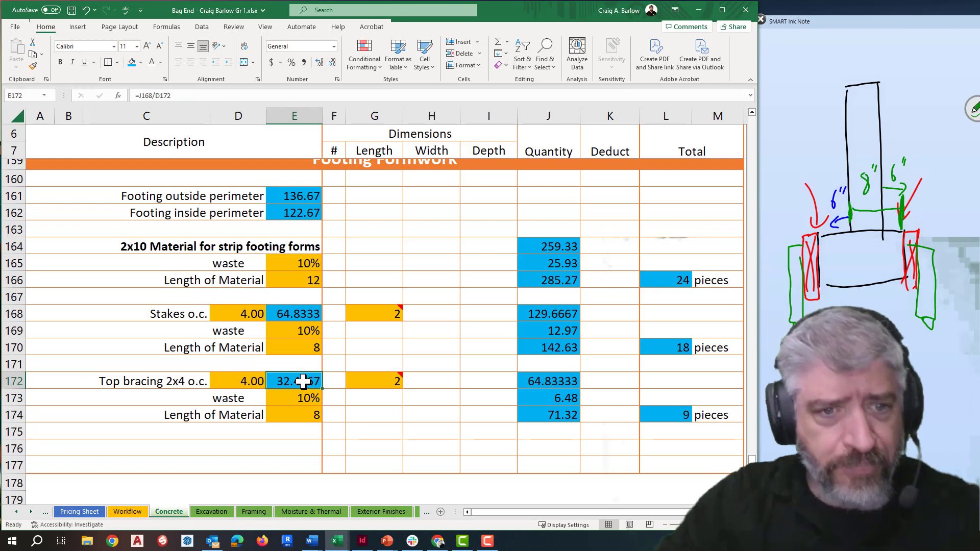
pyautogui.write('=')
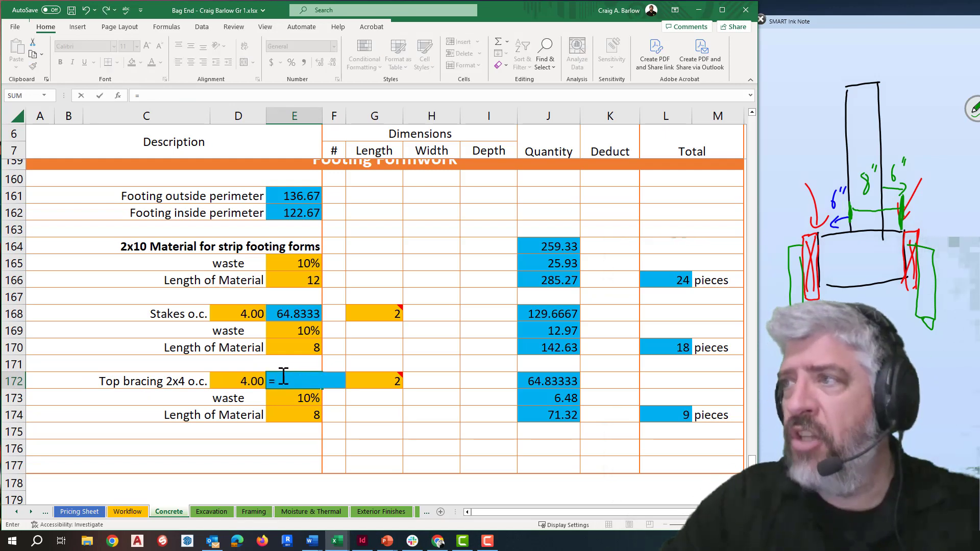
pyautogui.click(296, 196)
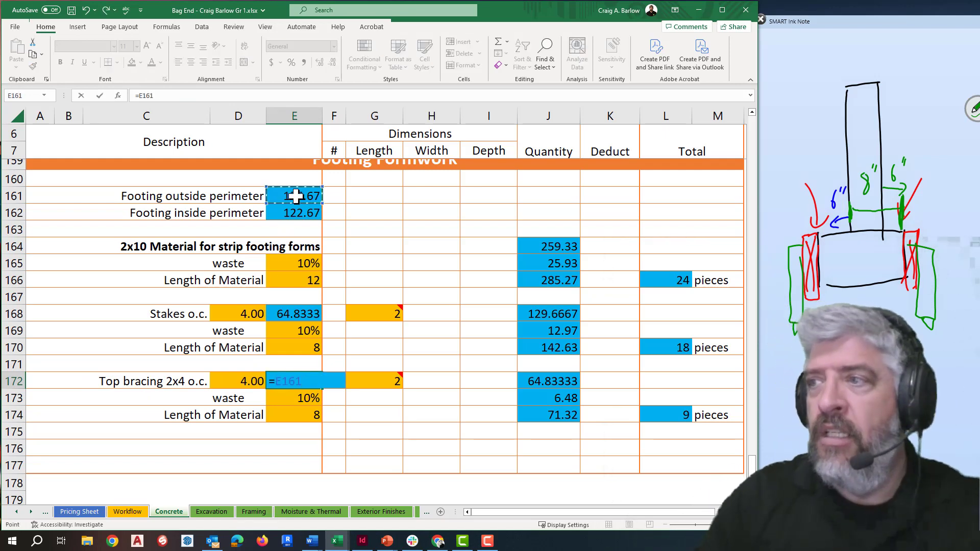
pyautogui.write('/')
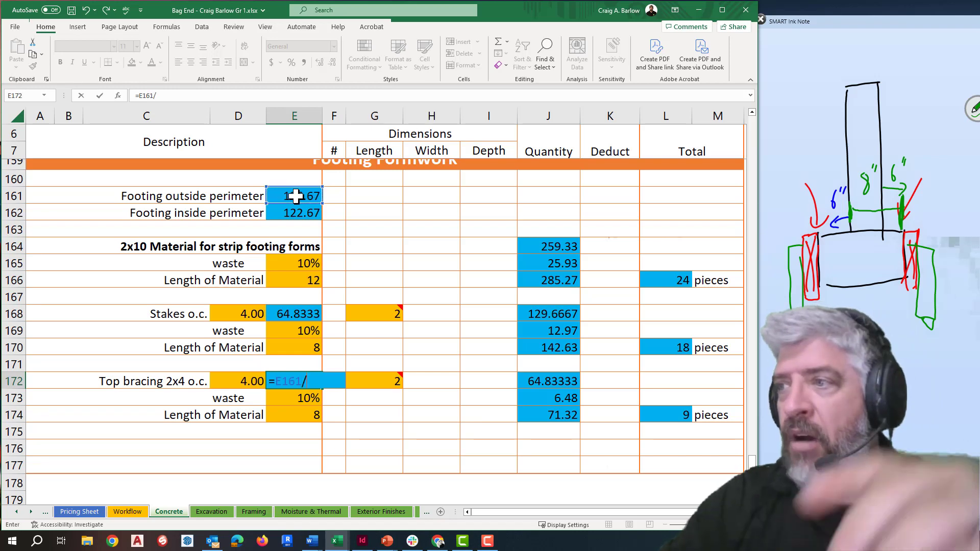
pyautogui.click(241, 383)
pyautogui.press('Return')
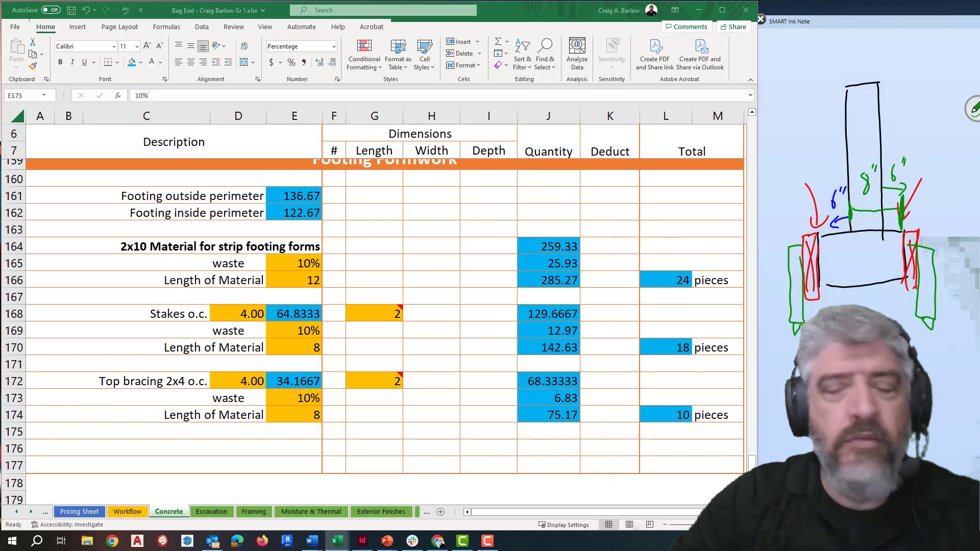
# Add one extra brace to the top bracing count in E172, making the formula =E161/D172+1
pyautogui.click(291, 379)
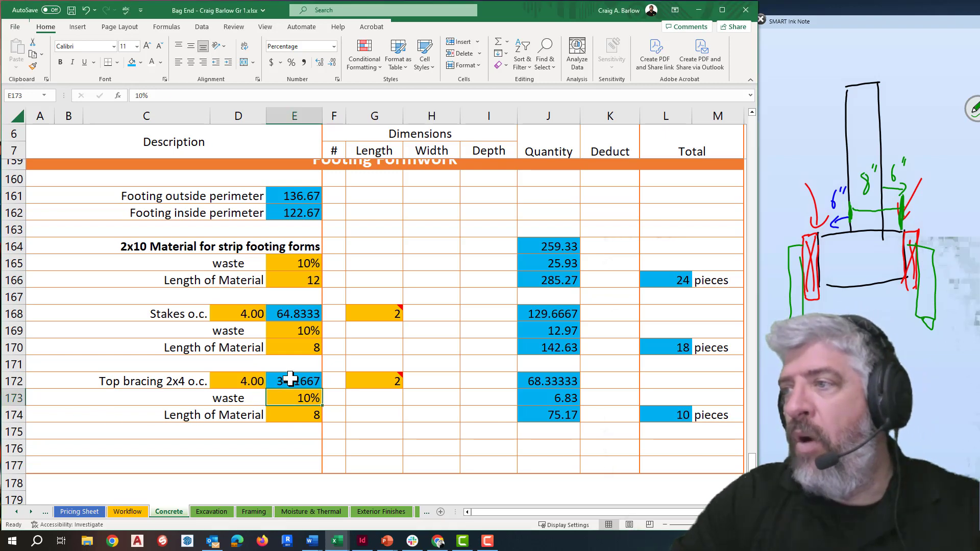
pyautogui.doubleClick(291, 379)
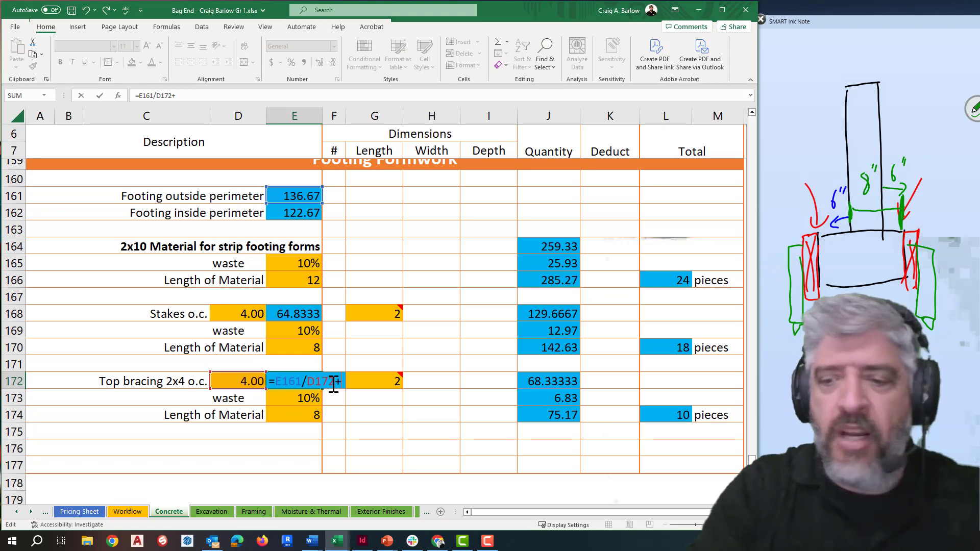
pyautogui.write('1')
pyautogui.press('Return')
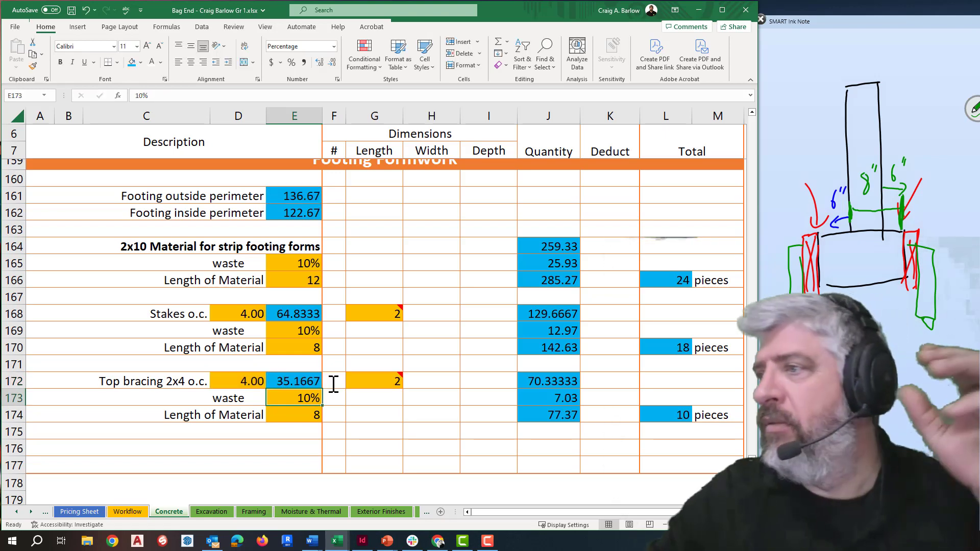
# Link the top bracing piece length in G172 to the Strip Footing Width with the formula =E50
pyautogui.click(367, 383)
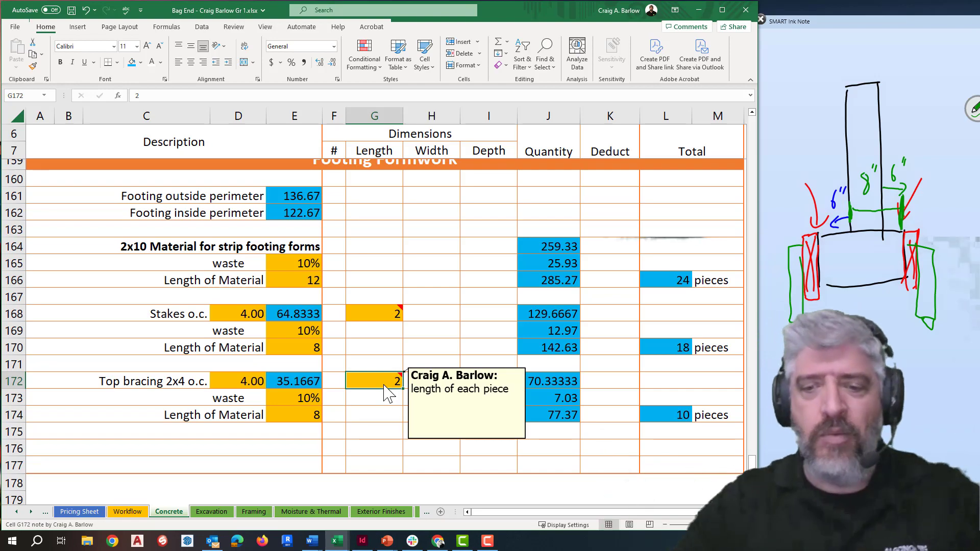
pyautogui.write('=')
pyautogui.scroll(20, 385, 383)
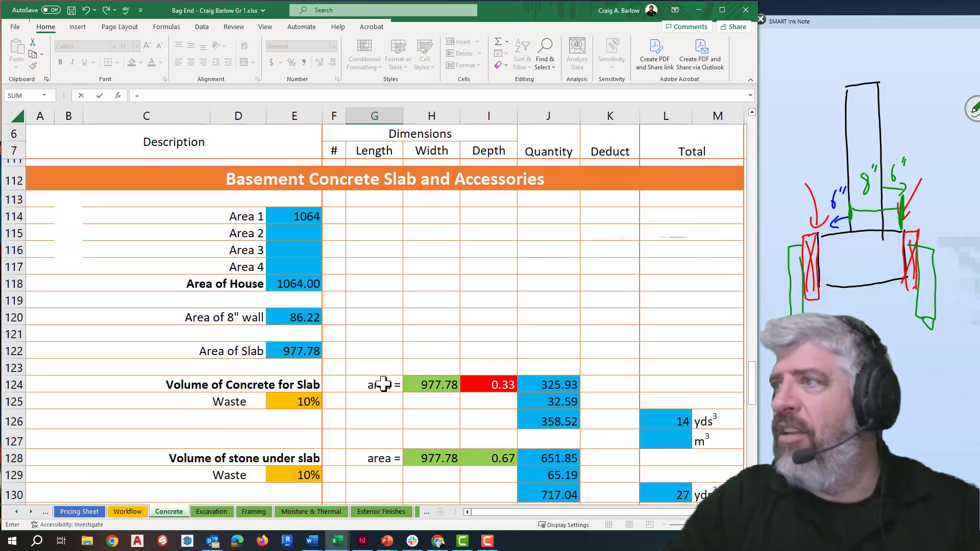
pyautogui.scroll(6, 381, 384)
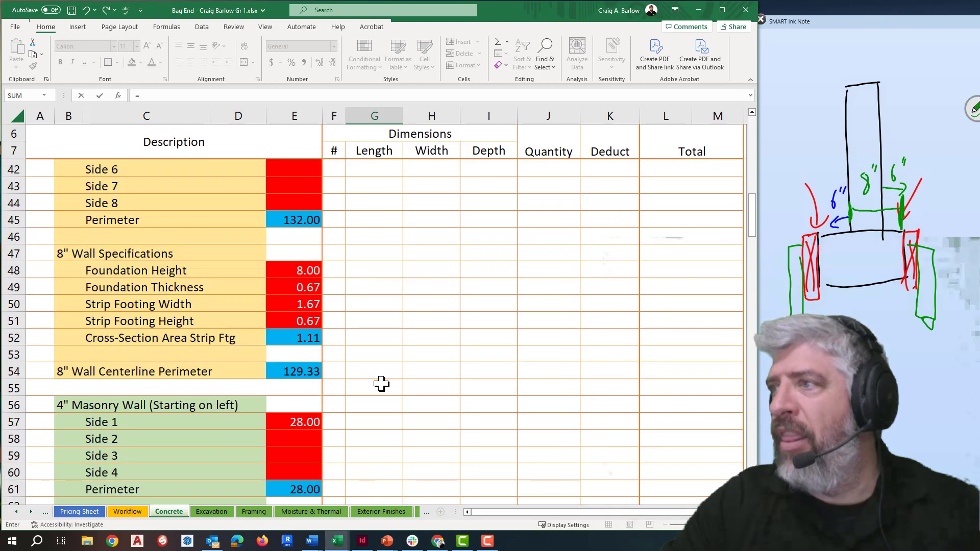
pyautogui.scroll(-2, 357, 368)
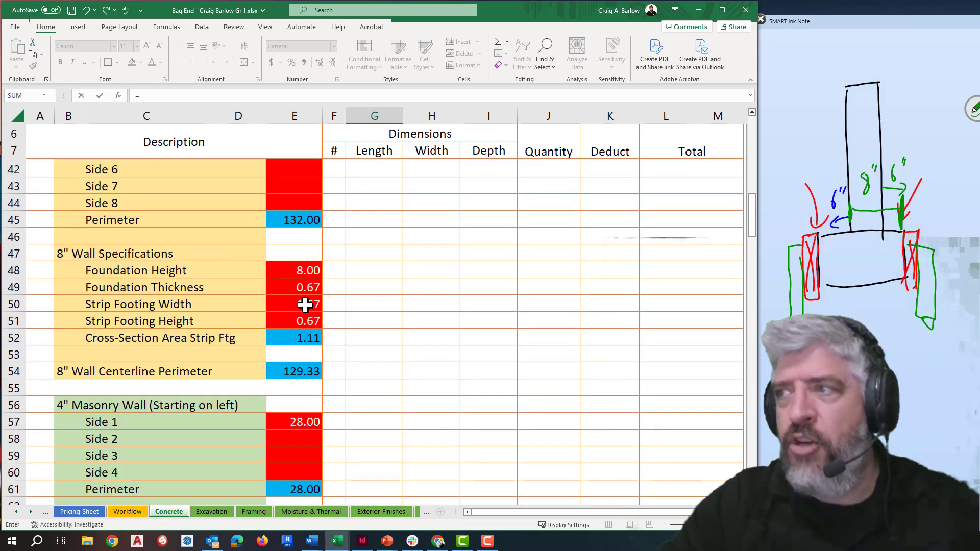
pyautogui.click(297, 304)
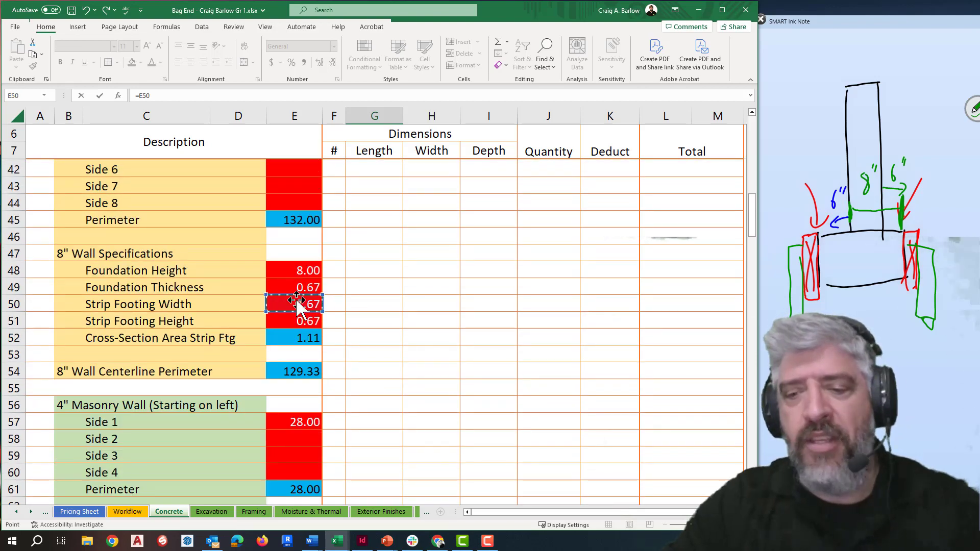
pyautogui.press('Return')
pyautogui.scroll(-2, 407, 447)
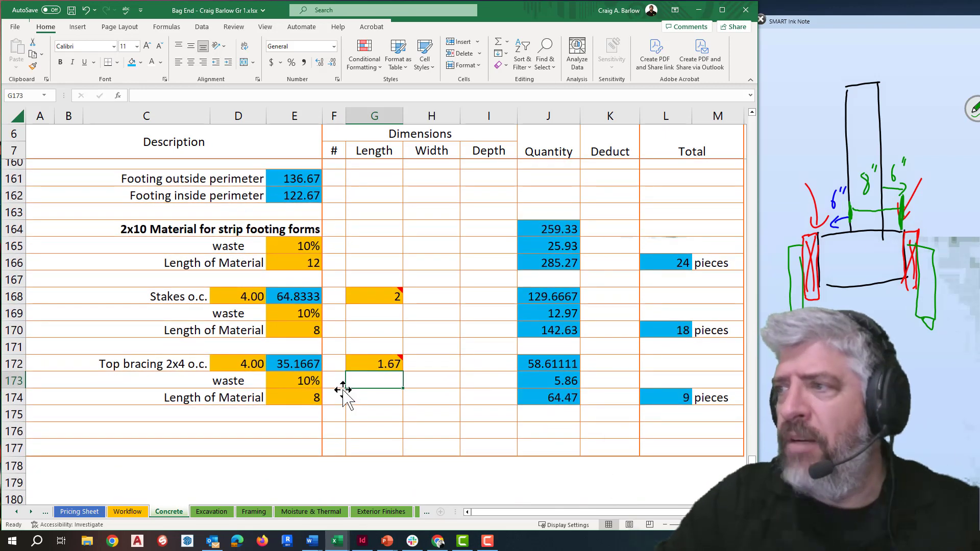
# Fill the top bracing length cell G172 with standard green
pyautogui.click(372, 363)
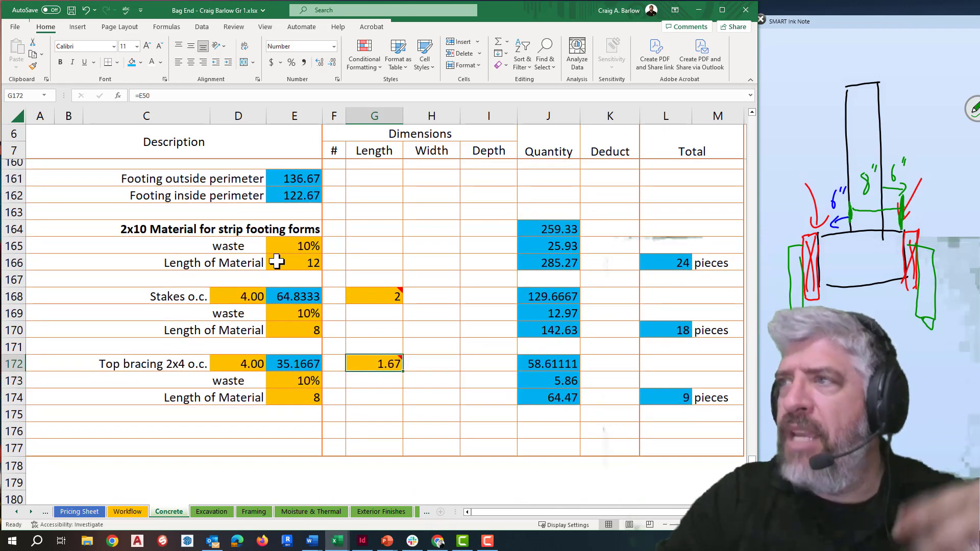
pyautogui.click(140, 62)
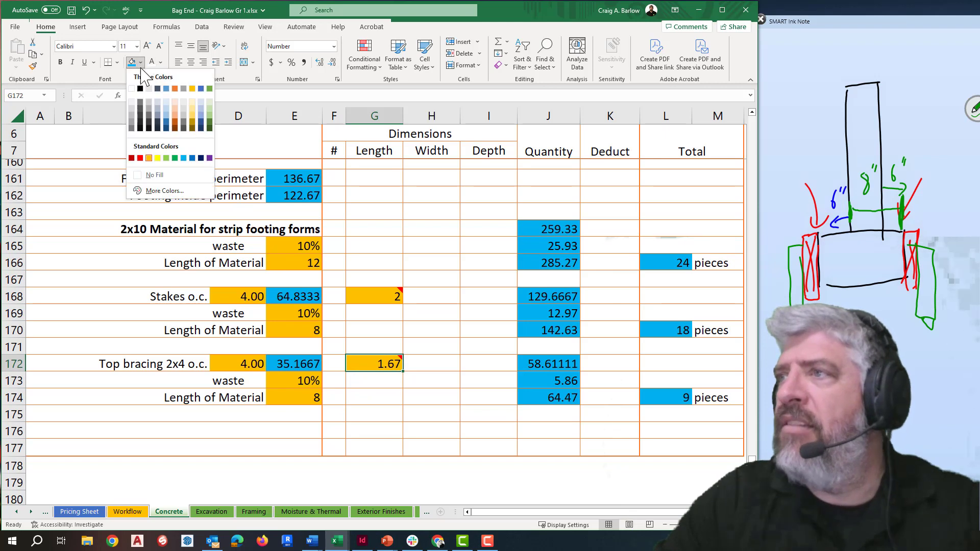
pyautogui.click(174, 158)
pyautogui.click(428, 411)
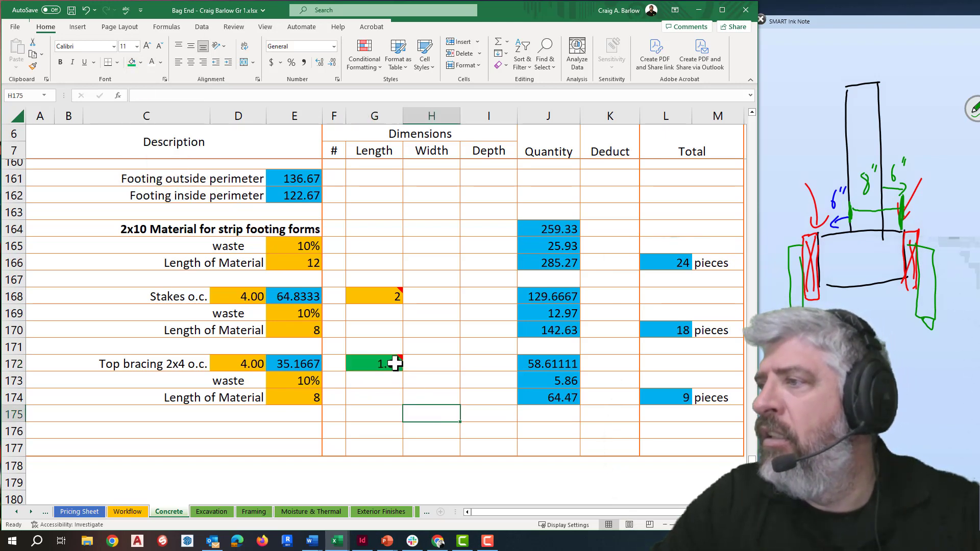
# Change the text of the note on G172 to "Width of footing"
pyautogui.rightClick(394, 363)
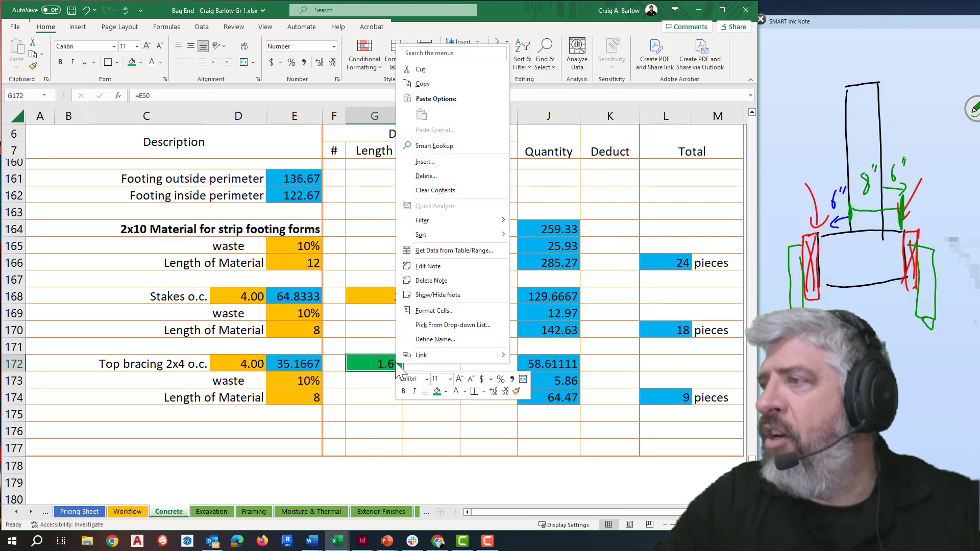
pyautogui.click(428, 267)
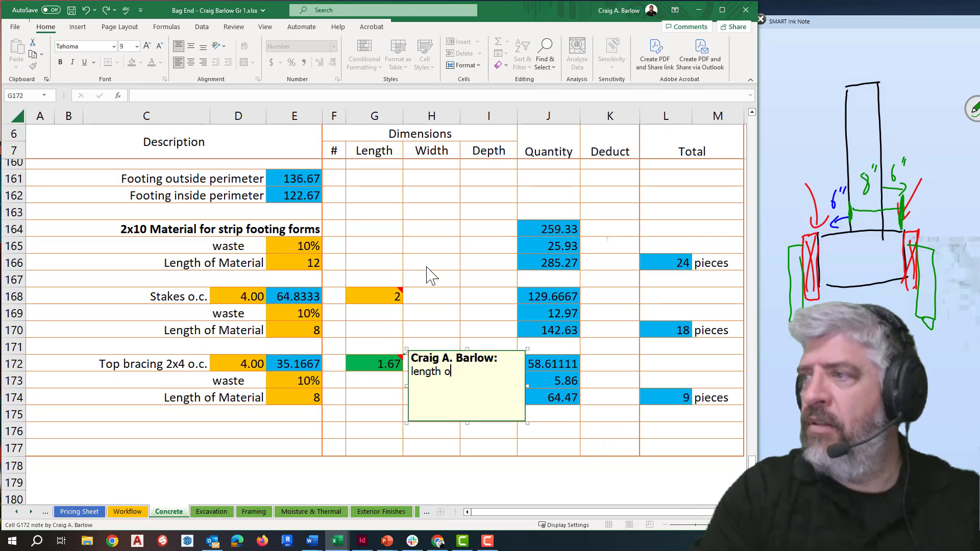
pyautogui.press('BackSpace')
pyautogui.press('BackSpace')
pyautogui.press('BackSpace')
pyautogui.press('BackSpace')
pyautogui.press('BackSpace')
pyautogui.press('BackSpace')
pyautogui.press('BackSpace')
pyautogui.press('BackSpace')
pyautogui.press('BackSpace')
pyautogui.press('BackSpace')
pyautogui.press('BackSpace')
pyautogui.press('BackSpace')
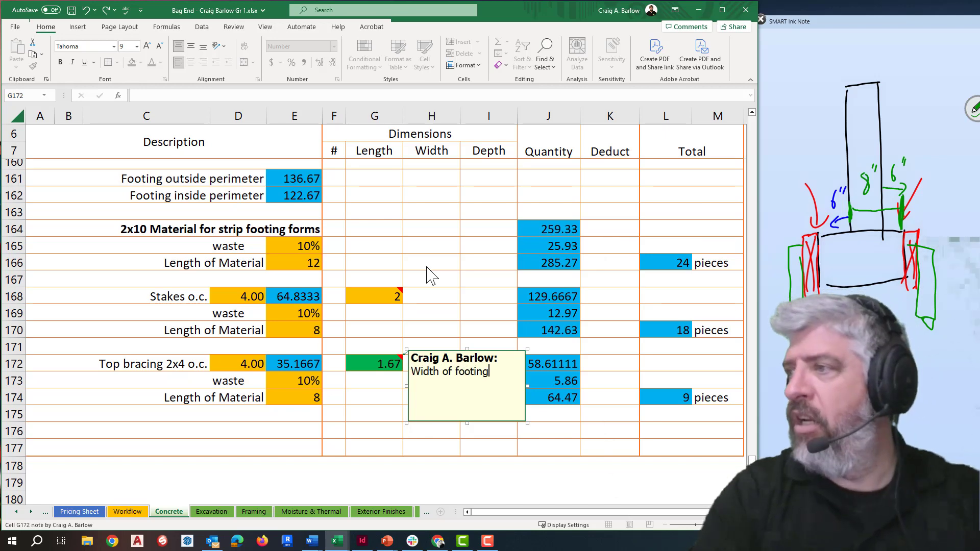
pyautogui.click(376, 414)
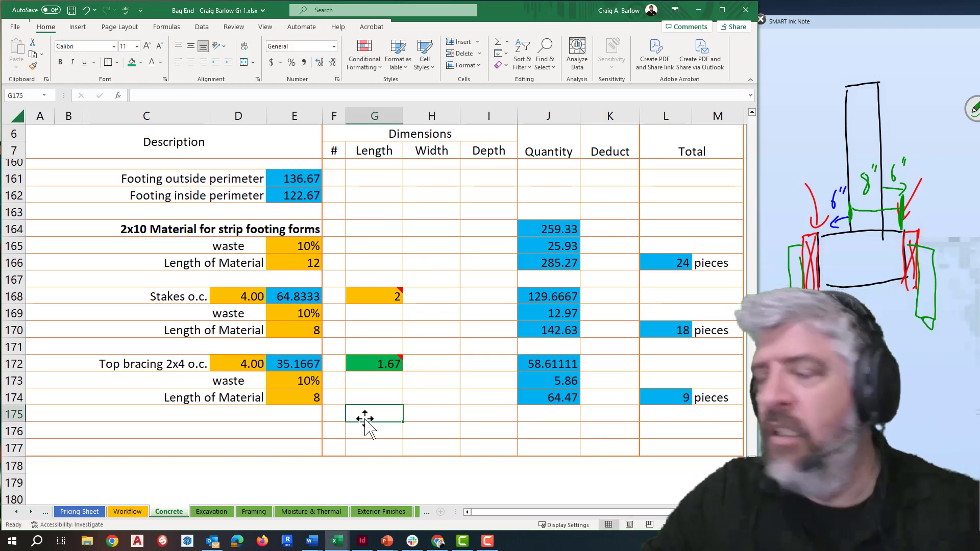
# Check the top bracing quantity and waste formulas in J172 and J173 and the material length in E174
pyautogui.doubleClick(554, 364)
pyautogui.moveTo(383, 364)
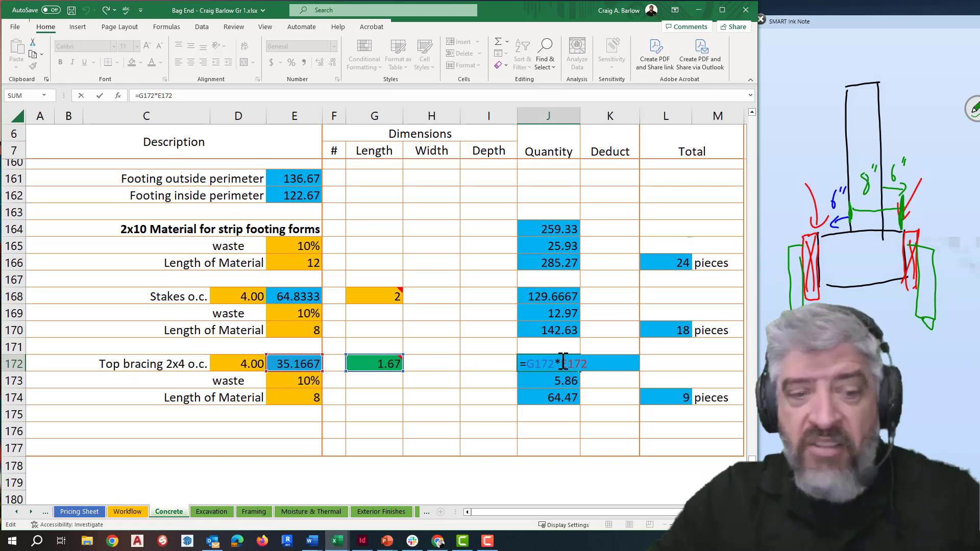
pyautogui.hotkey('ctrl', 'Return')
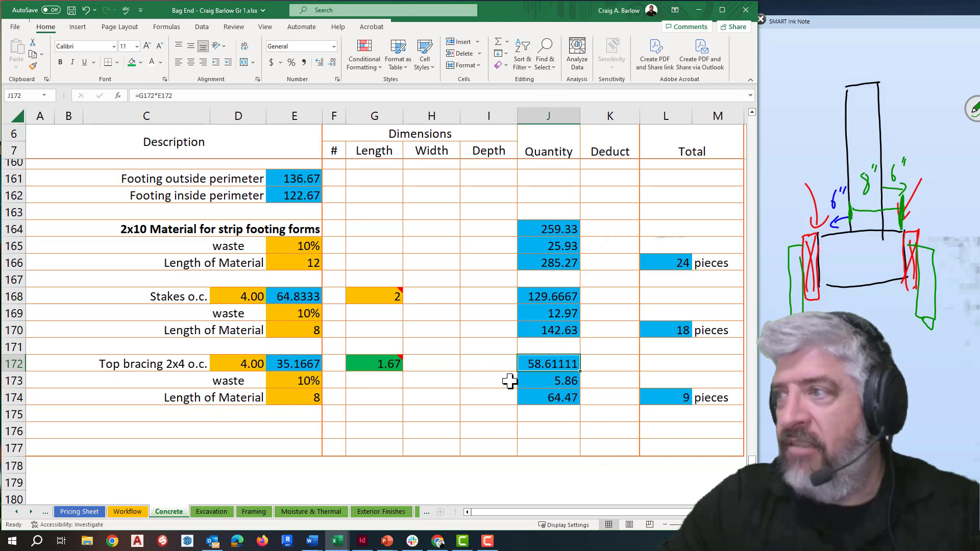
pyautogui.click(544, 382)
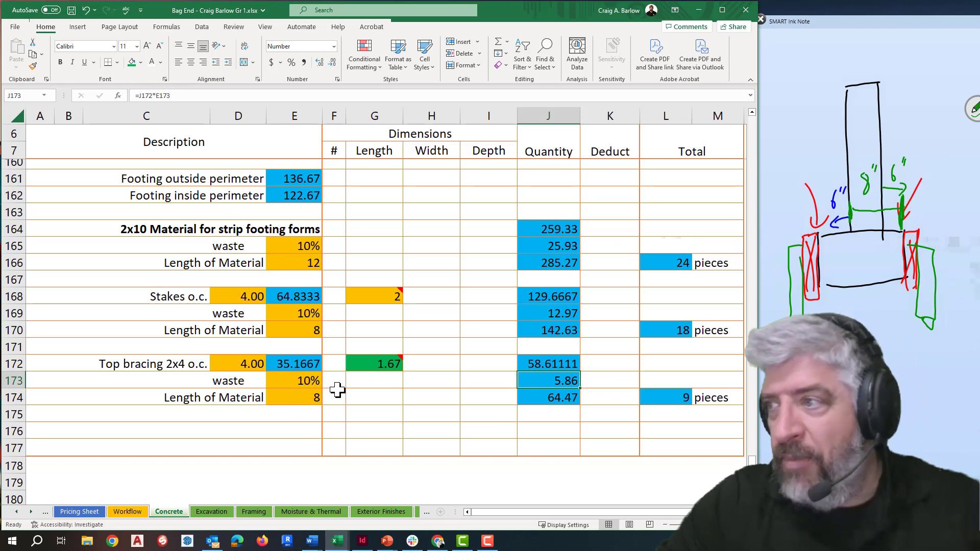
pyautogui.click(311, 398)
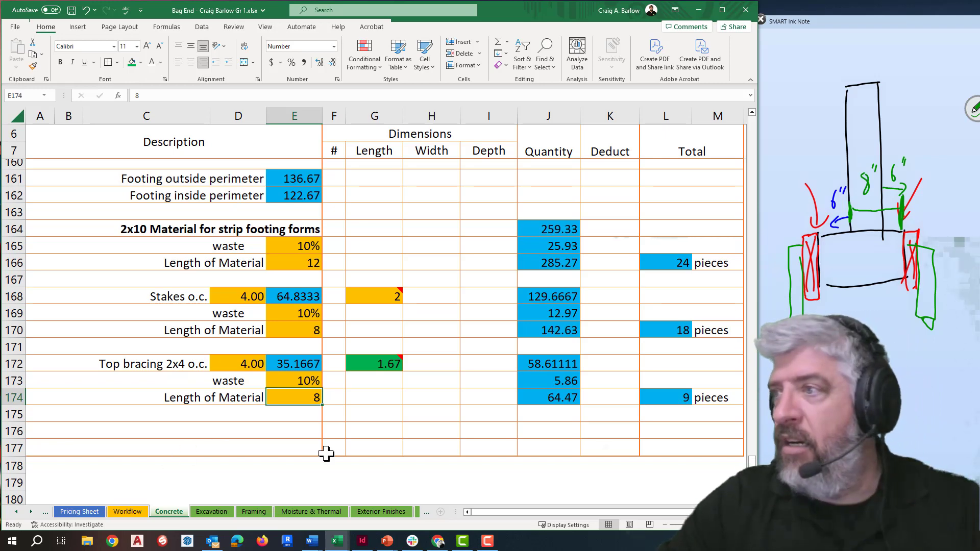
# Insert two blank rows at rows 176 and 177, below the top bracing block
pyautogui.scroll(-1, 384, 423)
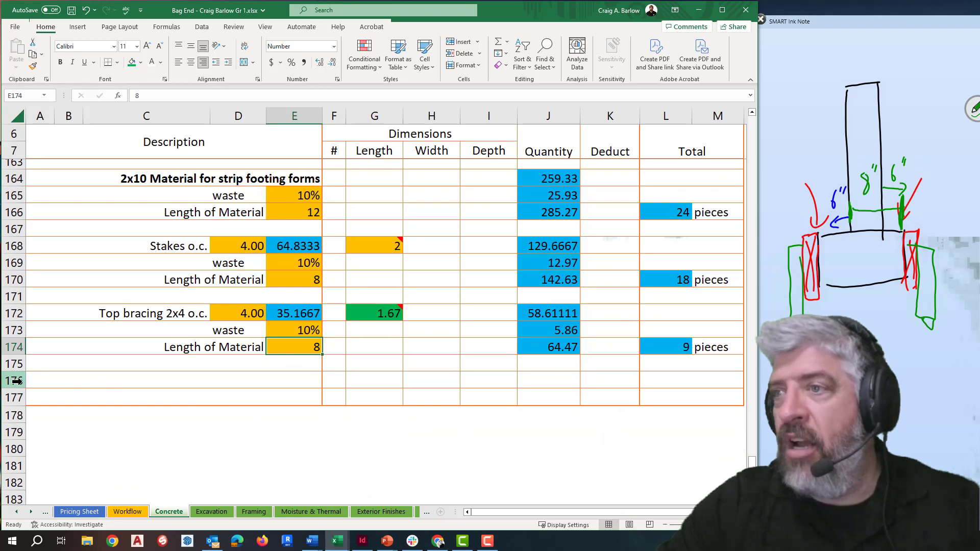
pyautogui.moveTo(15, 381); pyautogui.dragTo(19, 399)
pyautogui.rightClick(19, 400)
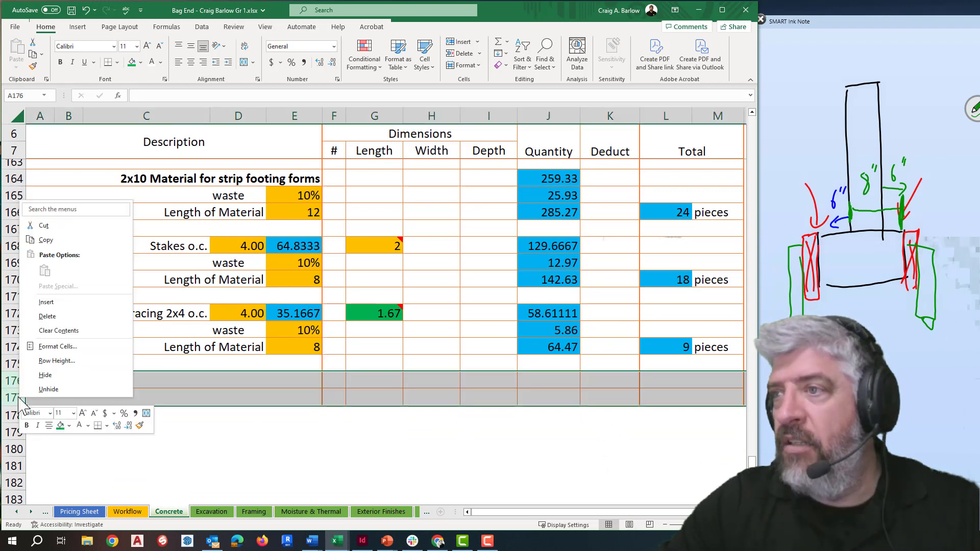
pyautogui.click(56, 304)
pyautogui.click(225, 448)
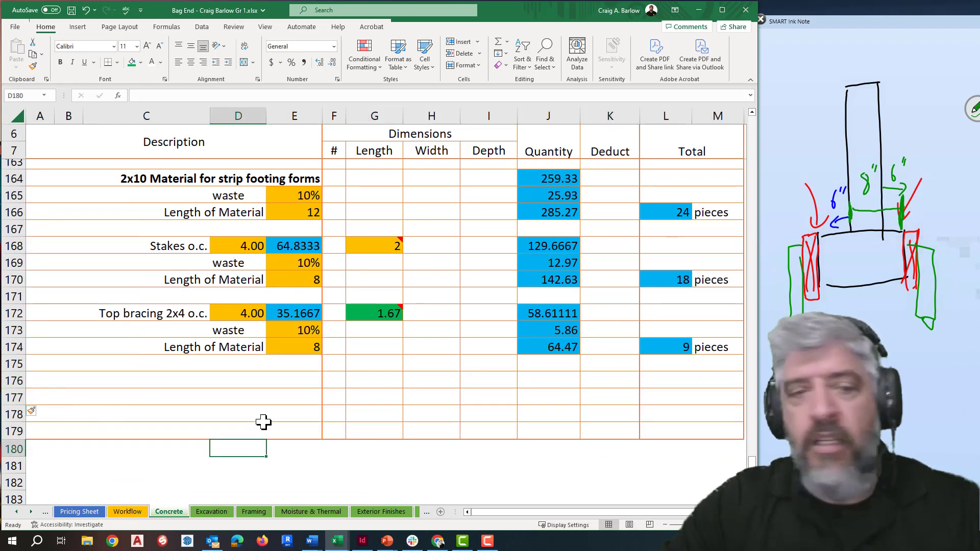
# Copy the 2x10 strip footing form block D164:M166 to the rows starting at D176
pyautogui.scroll(-1, 234, 387)
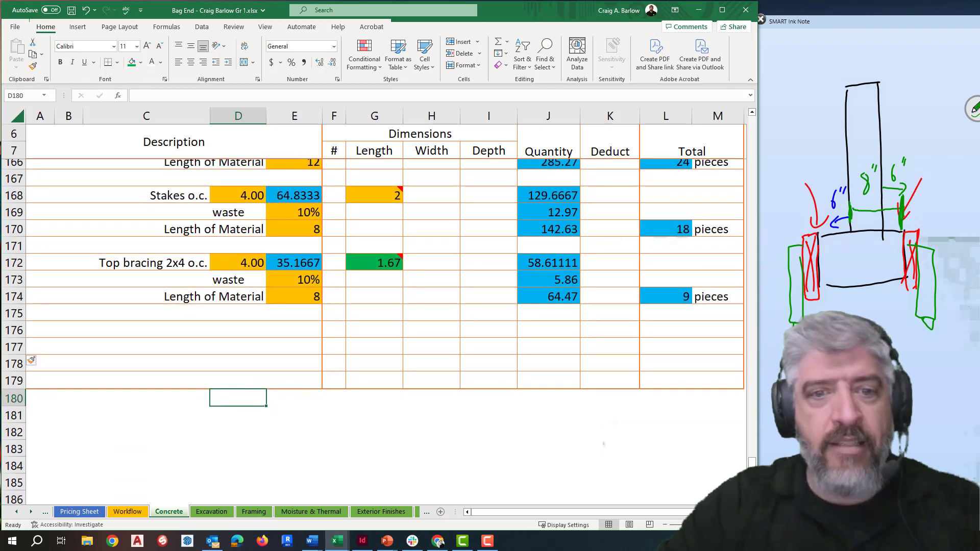
pyautogui.scroll(-1, 373, 332)
pyautogui.scroll(3, 372, 332)
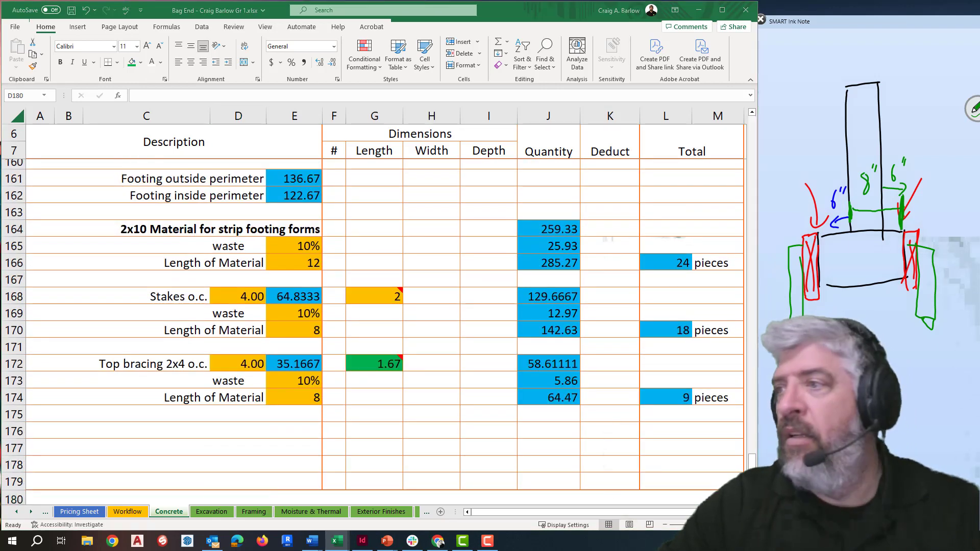
pyautogui.click(363, 434)
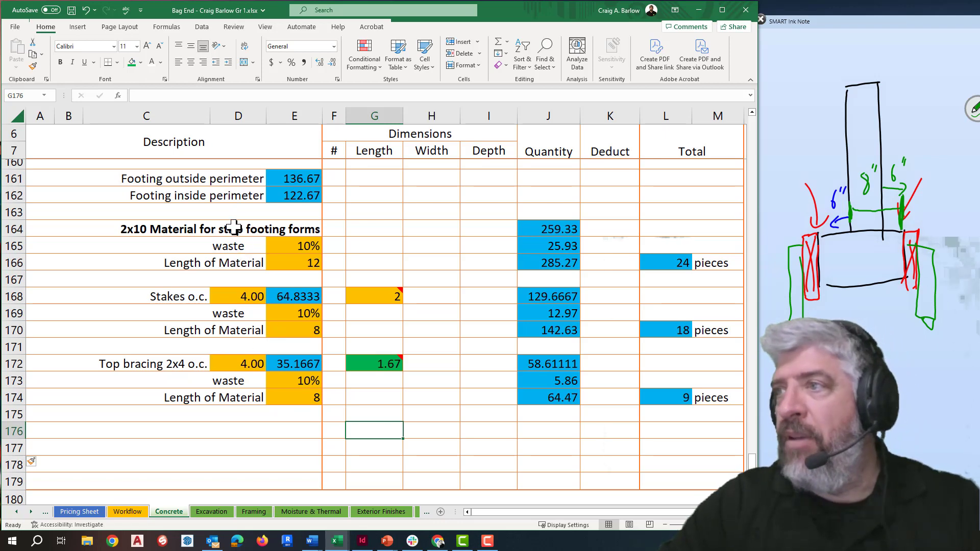
pyautogui.moveTo(227, 225); pyautogui.dragTo(699, 263)
pyautogui.hotkey('ctrl', 'c')
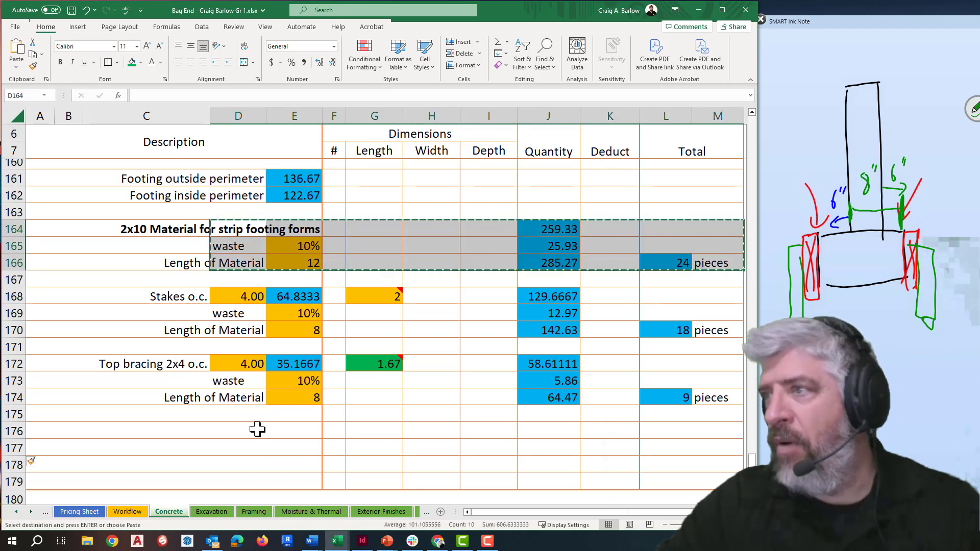
pyautogui.click(252, 430)
pyautogui.hotkey('ctrl', 'v')
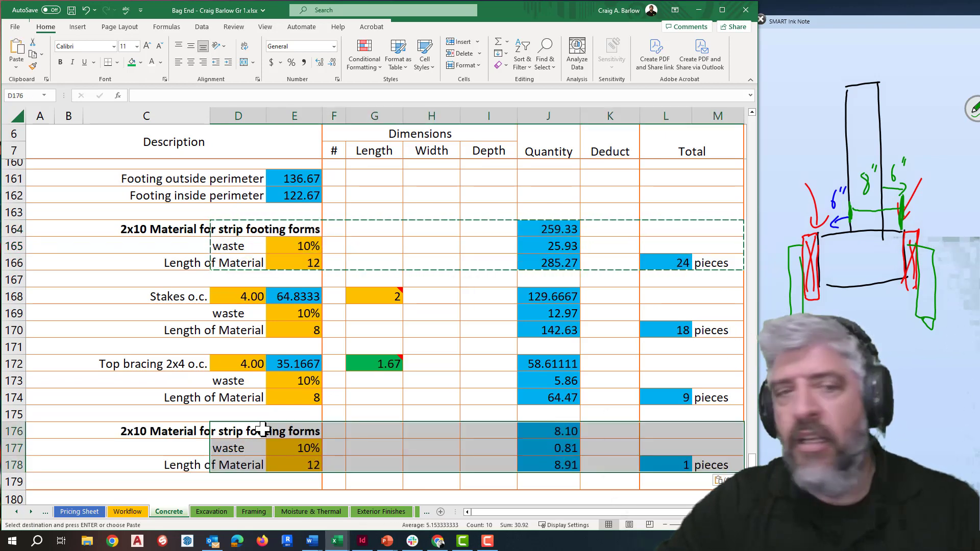
# Change the copied block's label in E176 to "2x10 Material for pad footing forms"
pyautogui.click(237, 431)
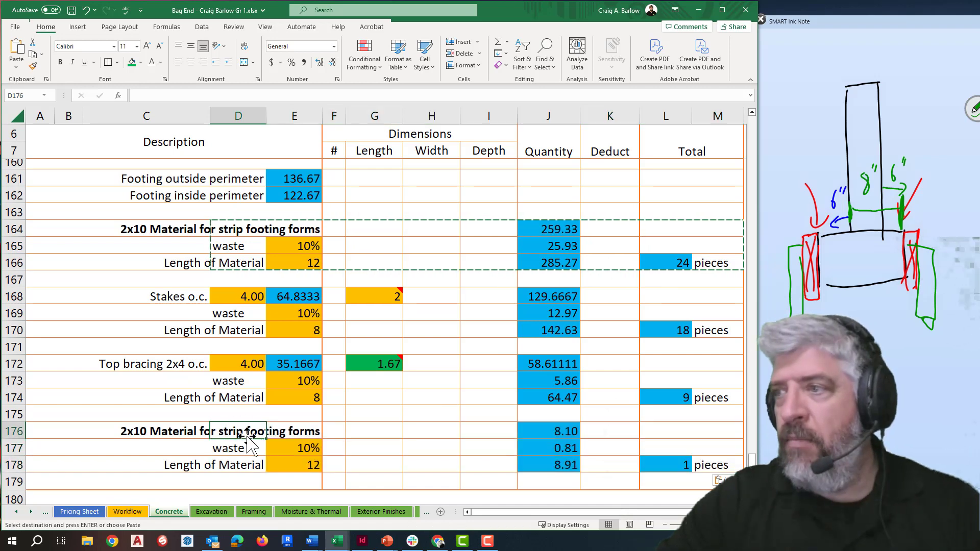
pyautogui.doubleClick(283, 431)
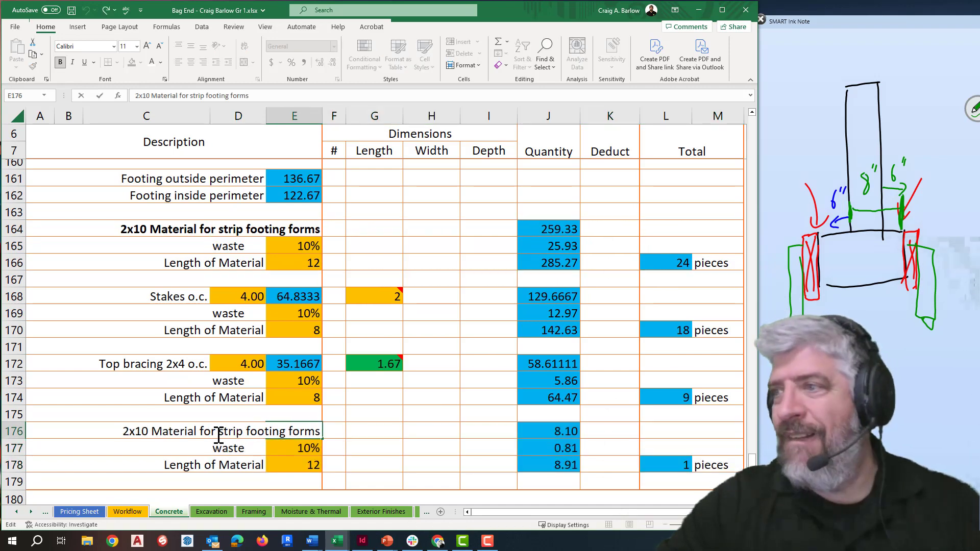
pyautogui.moveTo(220, 431); pyautogui.dragTo(245, 433)
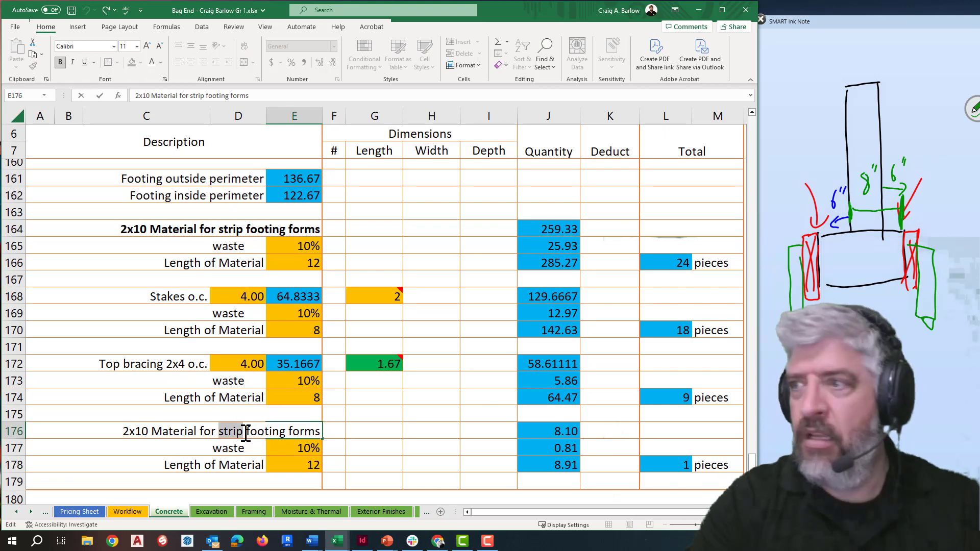
pyautogui.write('pad')
pyautogui.click(377, 435)
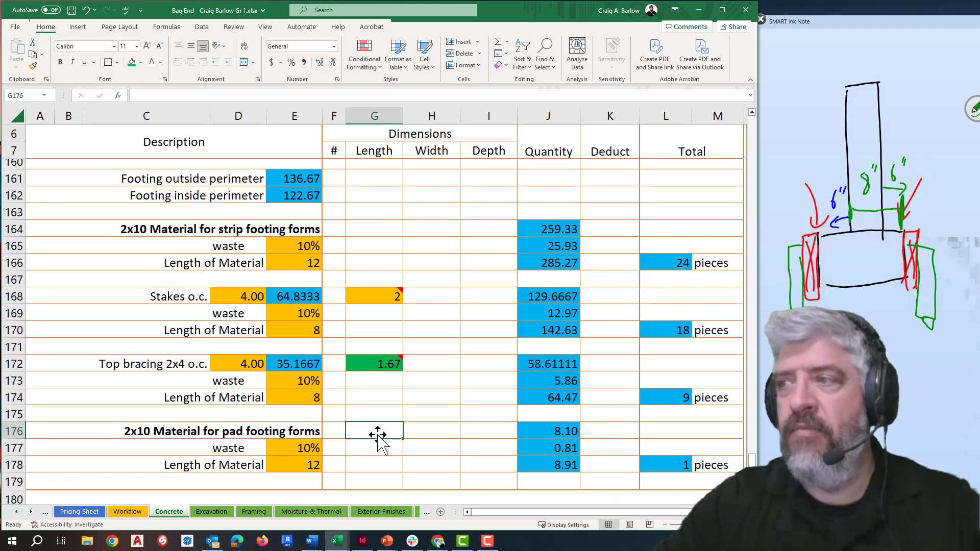
# Enter 2 as the number of pad footings in F176 and fill the cell with standard red
pyautogui.click(337, 431)
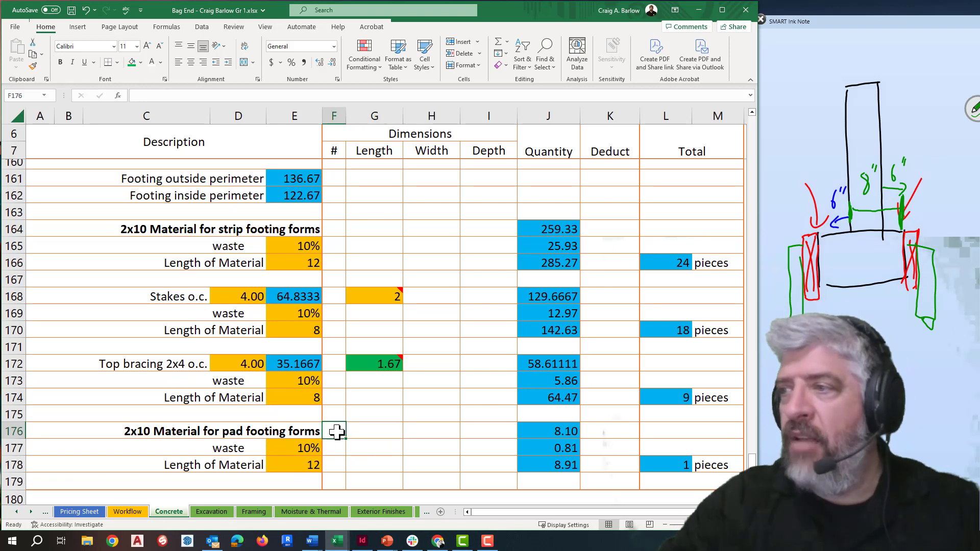
pyautogui.write('2')
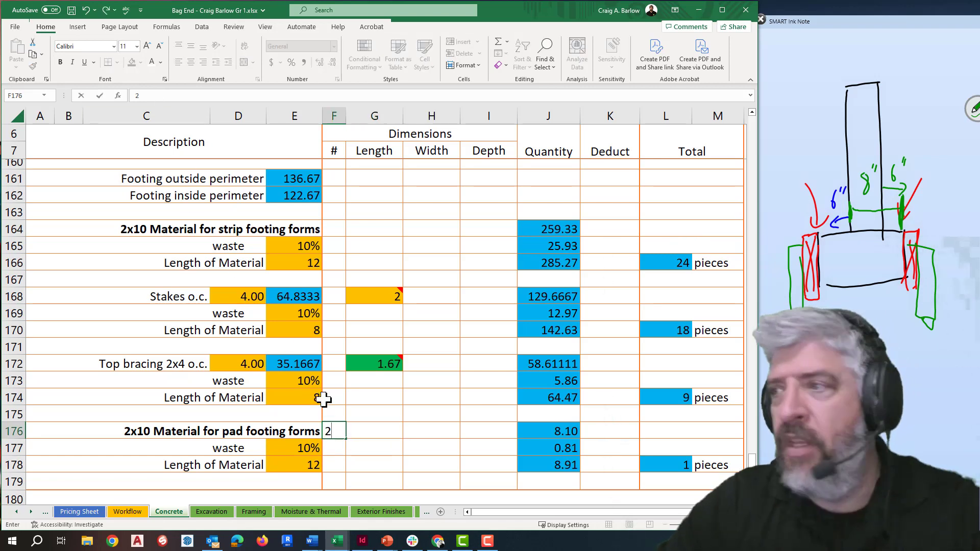
pyautogui.hotkey('ctrl', 'Return')
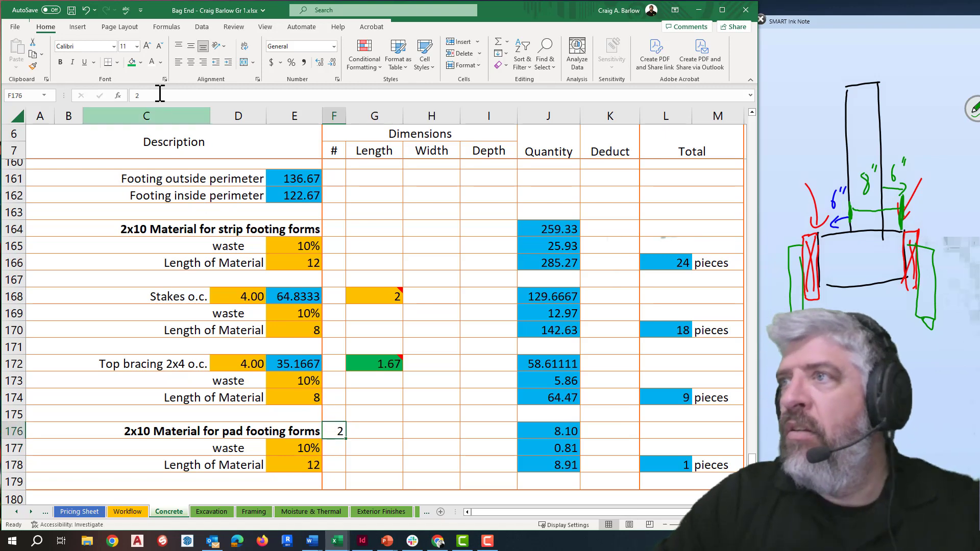
pyautogui.click(131, 62)
pyautogui.click(141, 62)
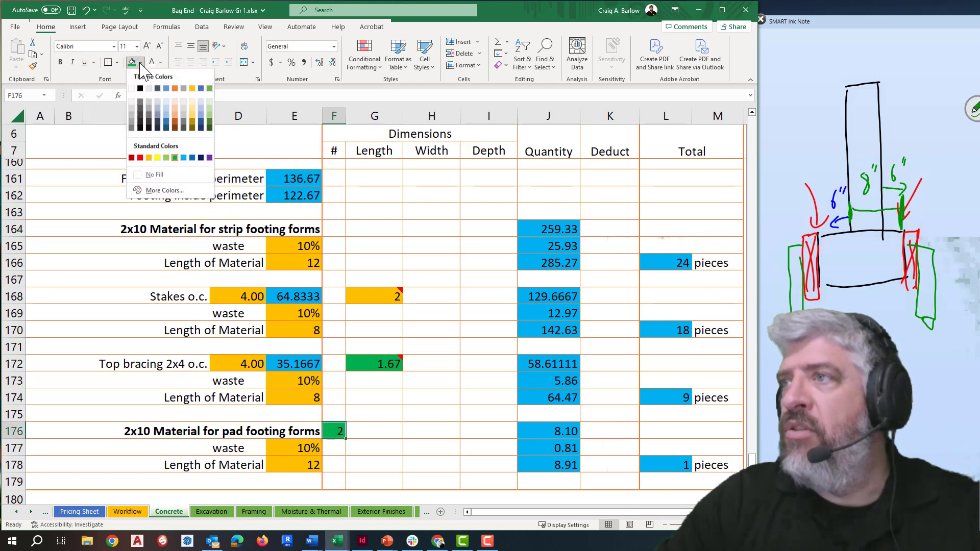
pyautogui.click(141, 158)
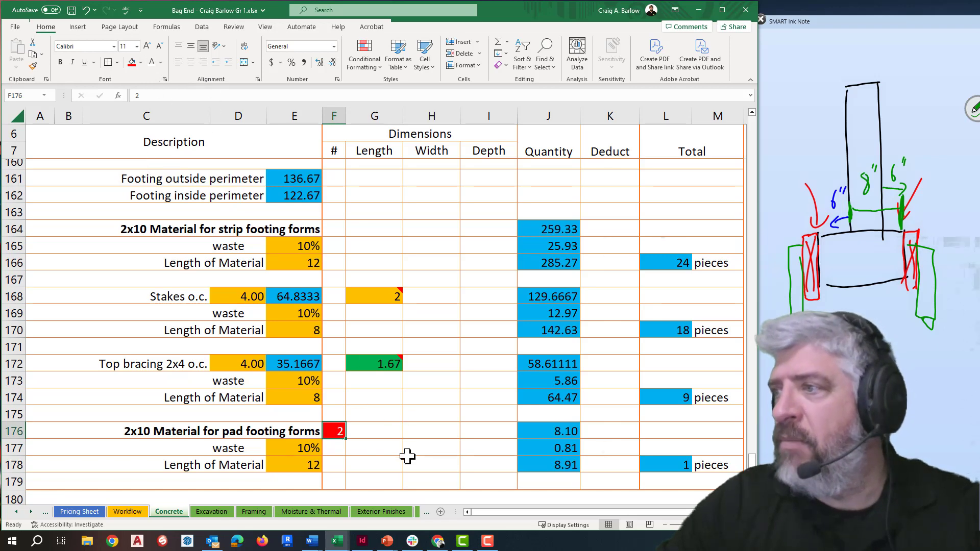
pyautogui.click(380, 435)
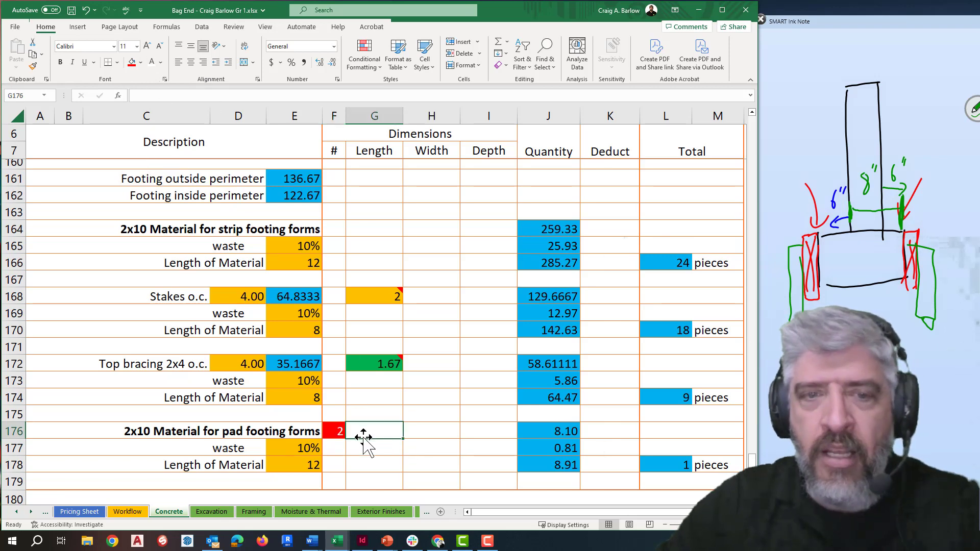
pyautogui.write('=')
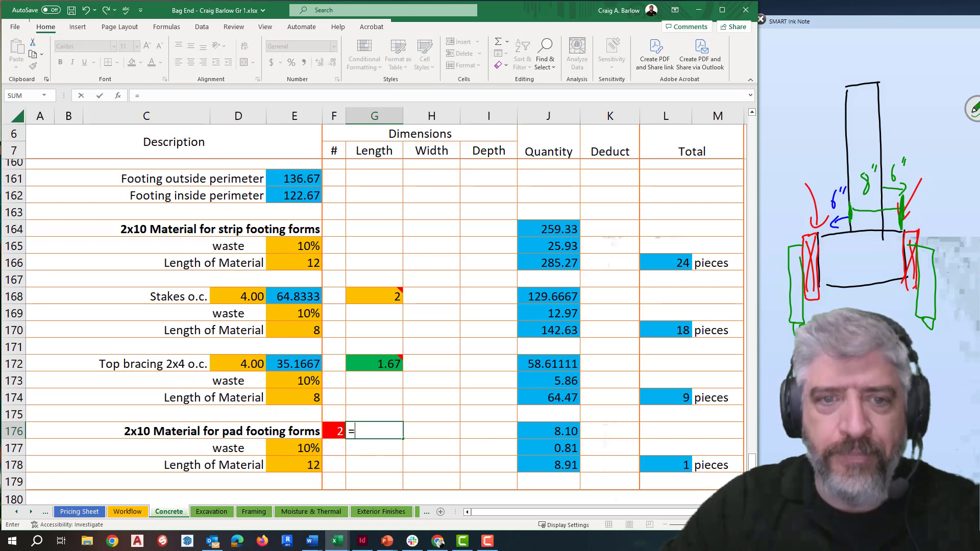
pyautogui.hotkey('alt', 'Tab')
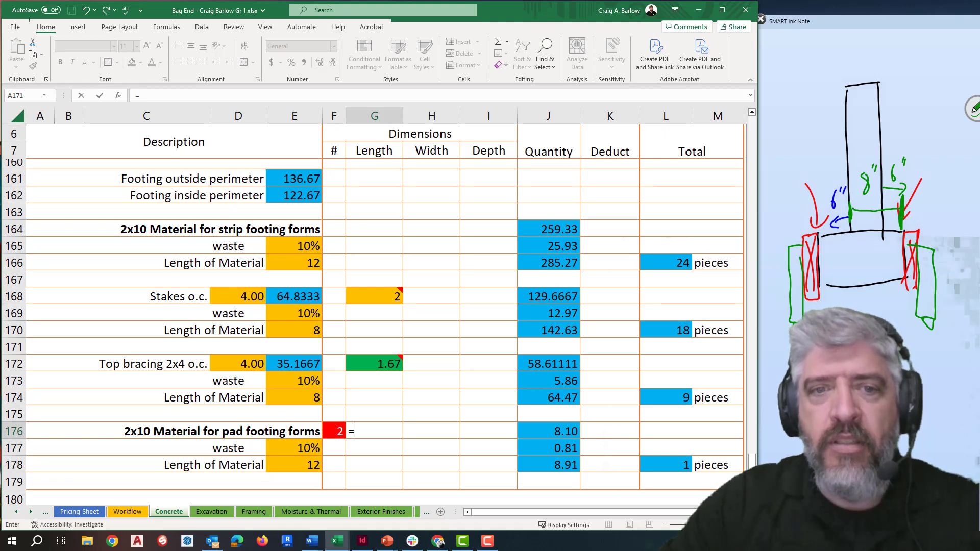
pyautogui.click(374, 481)
pyautogui.press('Return')
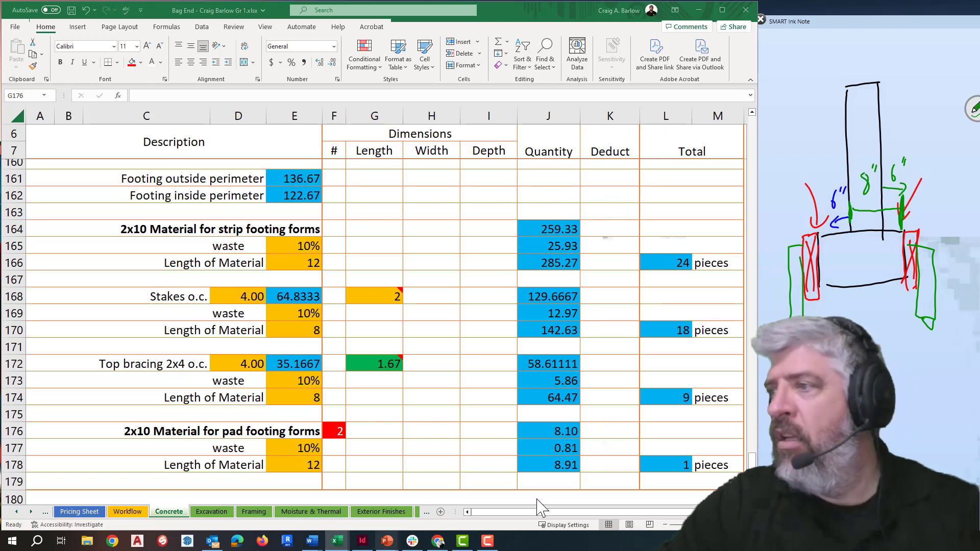
# Add a note to the pad footing length cell G176 reading "perimeter of the pad footings"
pyautogui.click(388, 437)
pyautogui.rightClick(385, 431)
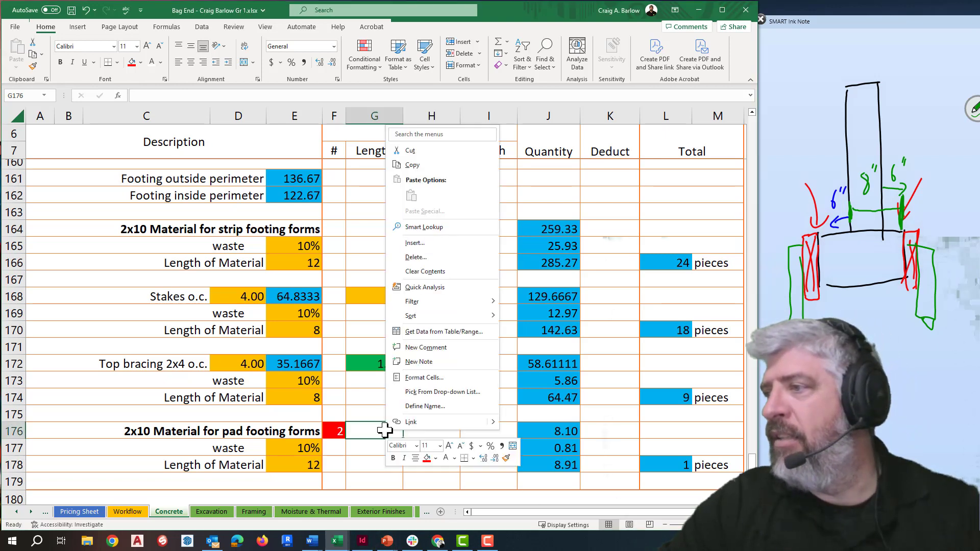
pyautogui.click(413, 376)
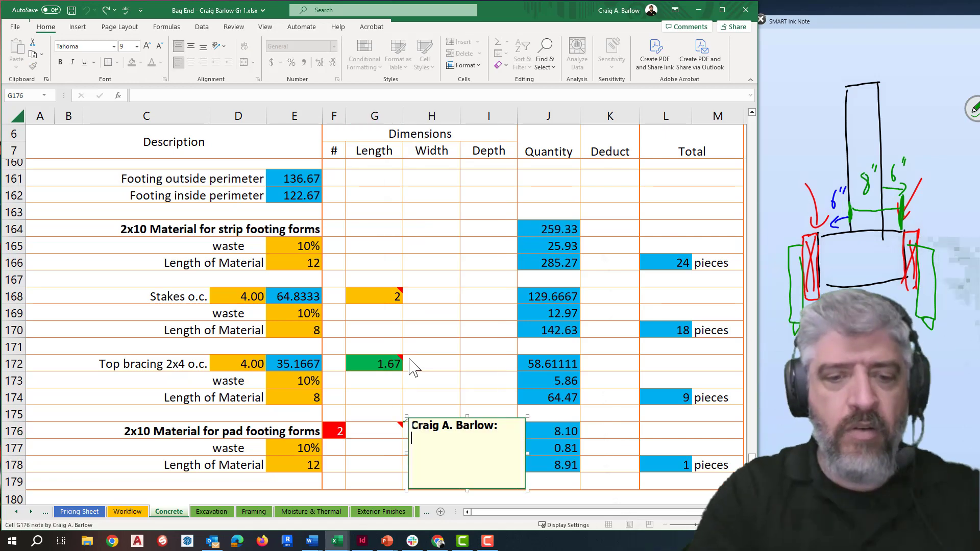
pyautogui.write('pe')
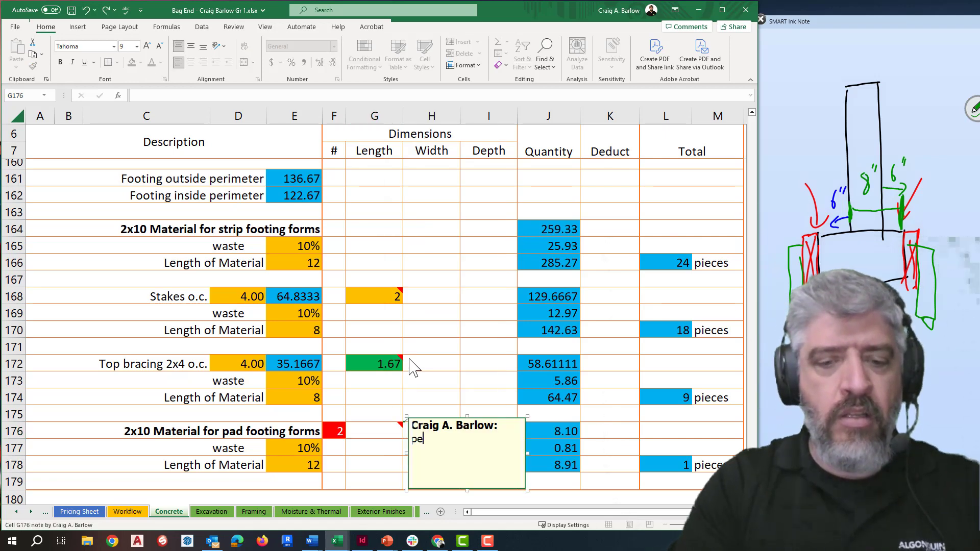
pyautogui.write('rimeter of the ')
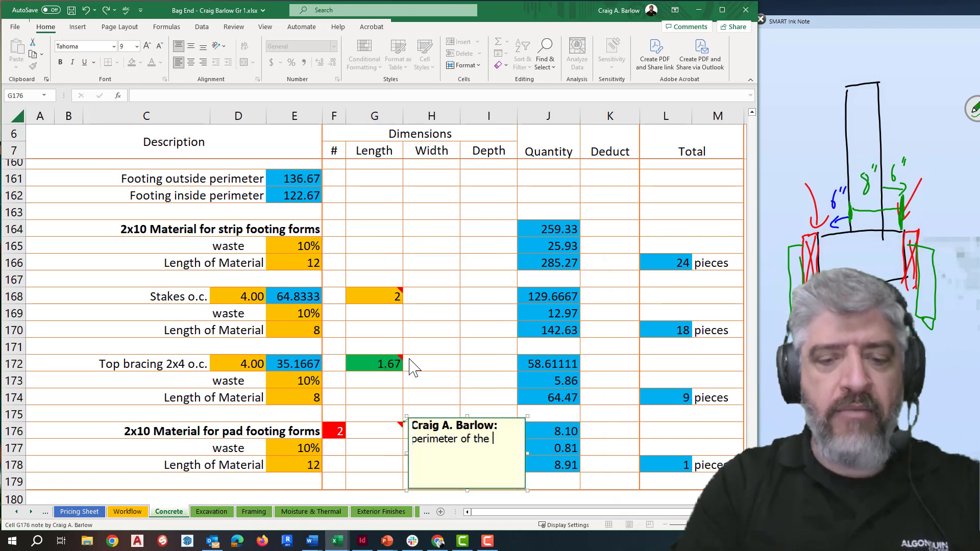
pyautogui.write('pad footings')
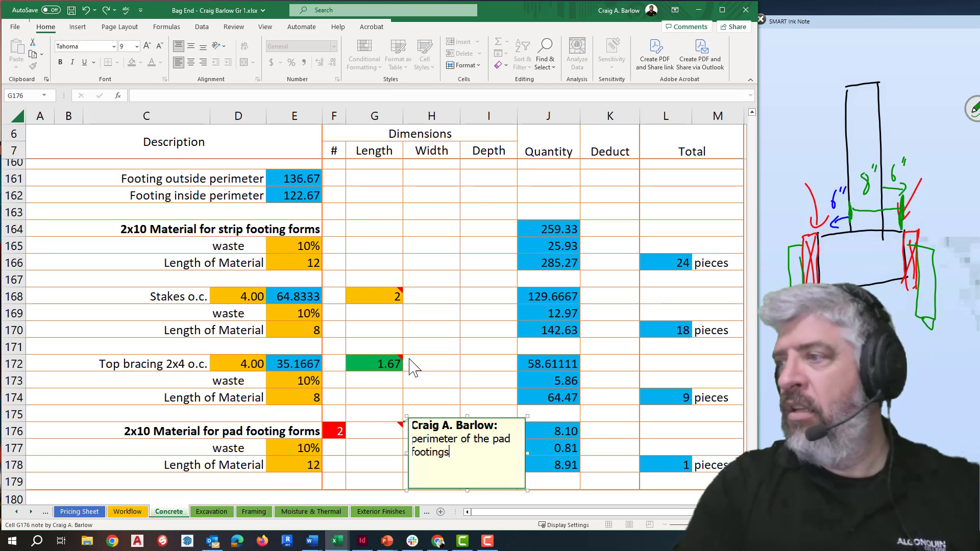
pyautogui.press('Return')
pyautogui.press('BackSpace')
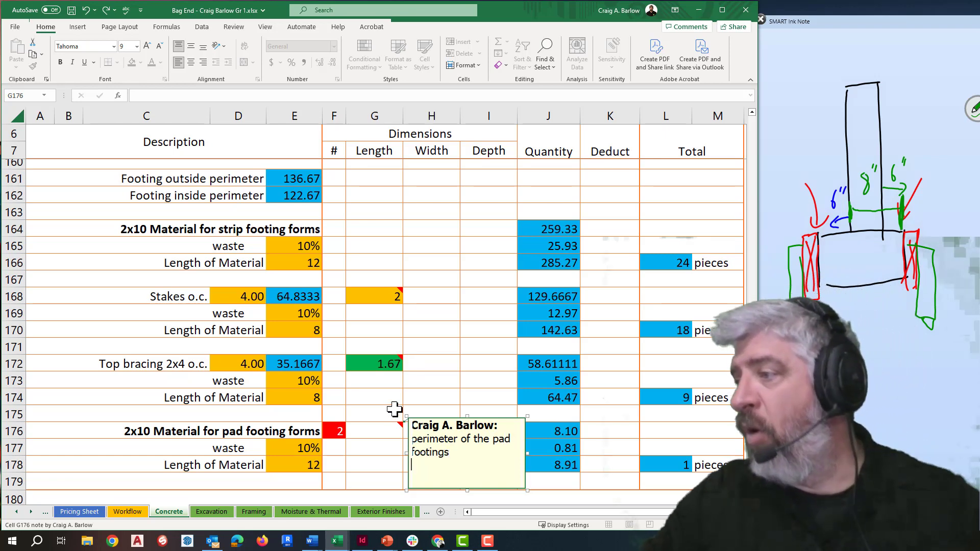
pyautogui.click(393, 448)
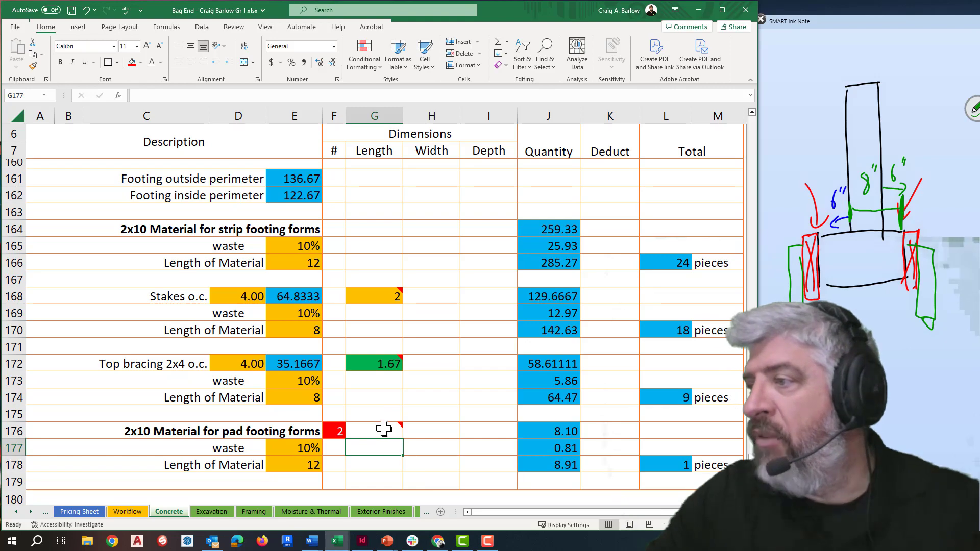
# Enter the pad footing perimeter in G176 as the pad footing length/width times four, =E73*4
pyautogui.click(383, 429)
pyautogui.write('=')
pyautogui.scroll(20, 329, 411)
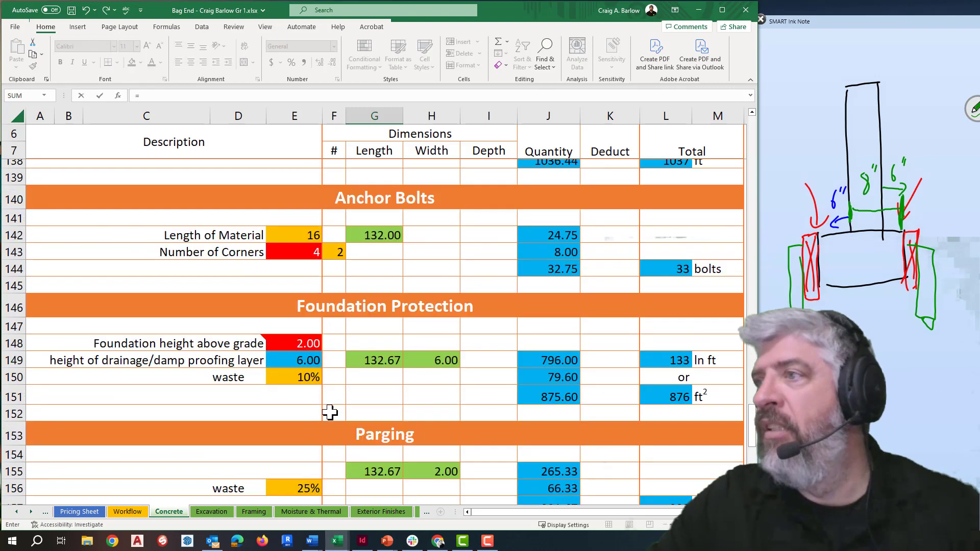
pyautogui.scroll(4, 329, 411)
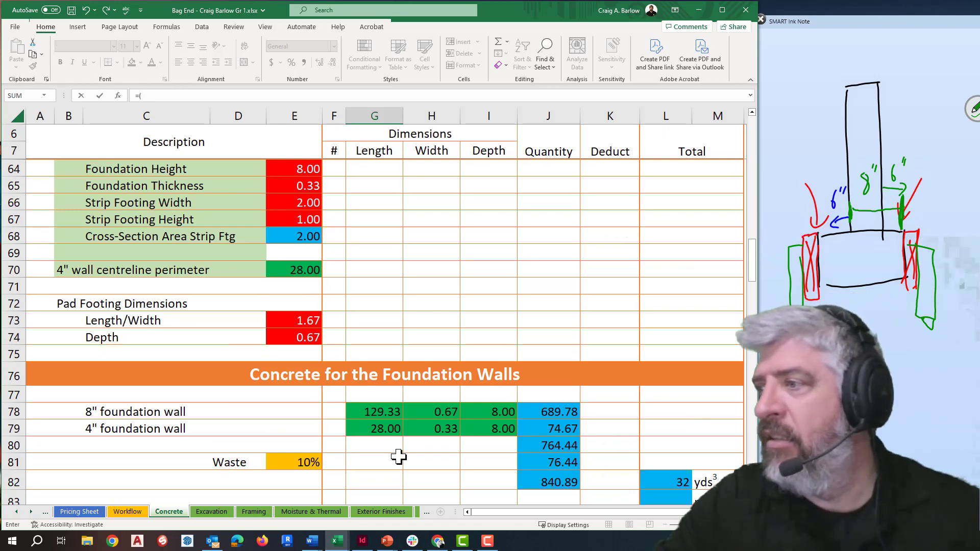
pyautogui.click(305, 320)
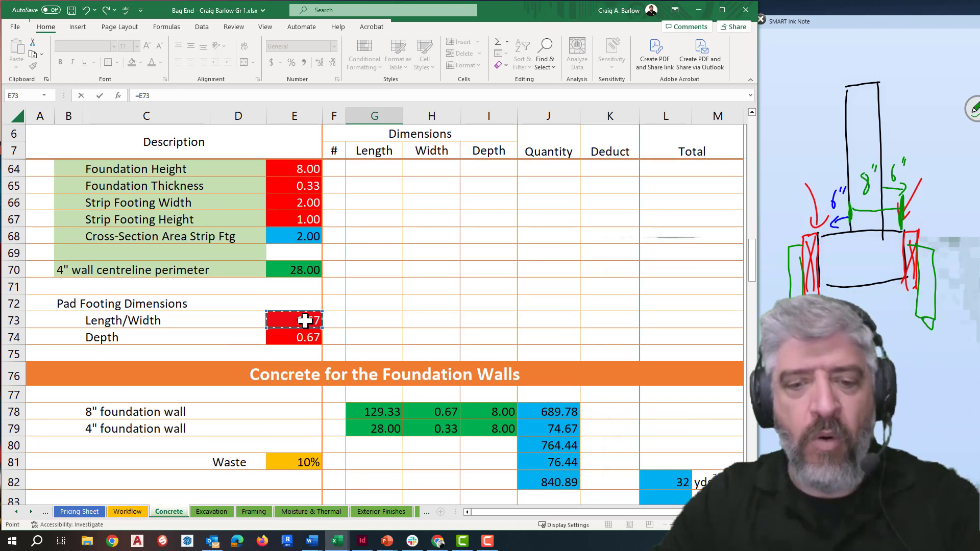
pyautogui.write('*')
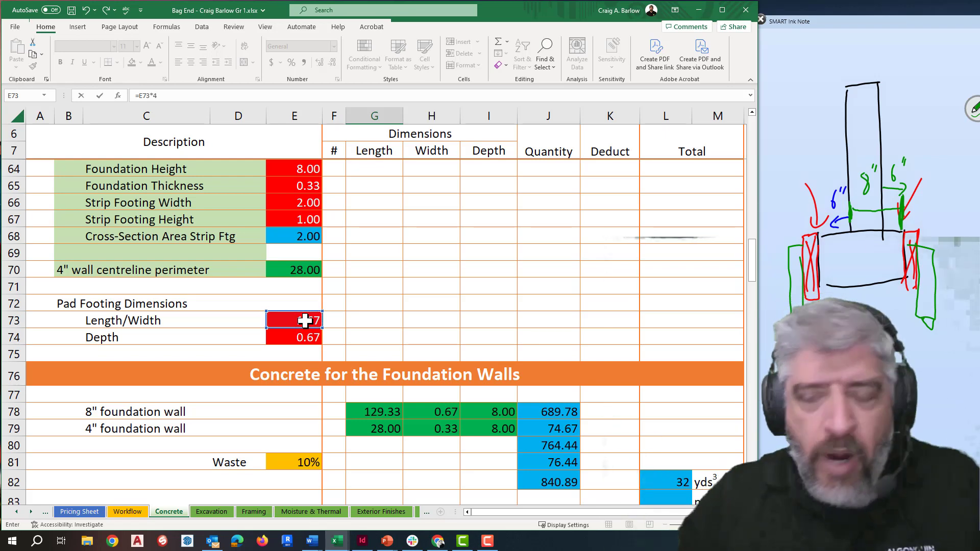
pyautogui.press('Return')
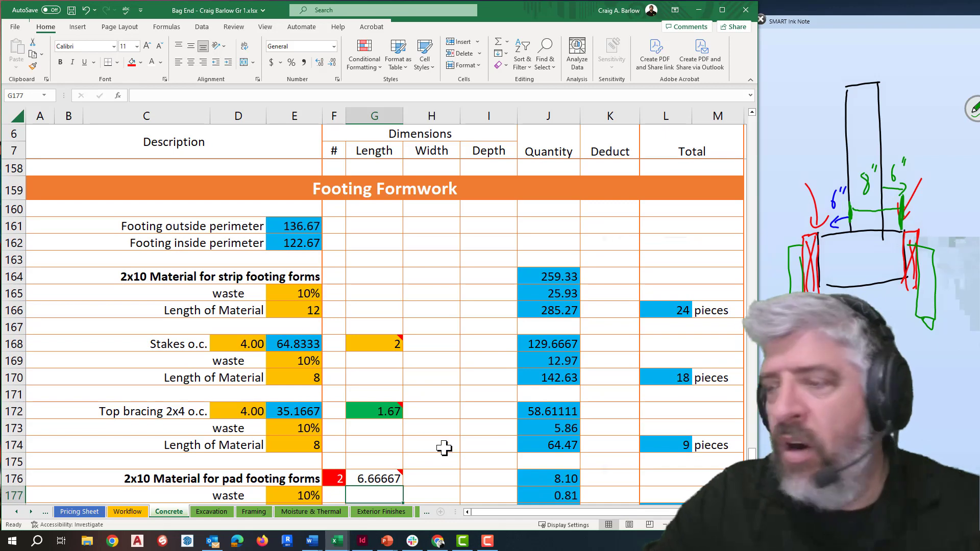
# Fill the pad footing perimeter cell G176 with blue and show its value with two decimal places
pyautogui.click(388, 480)
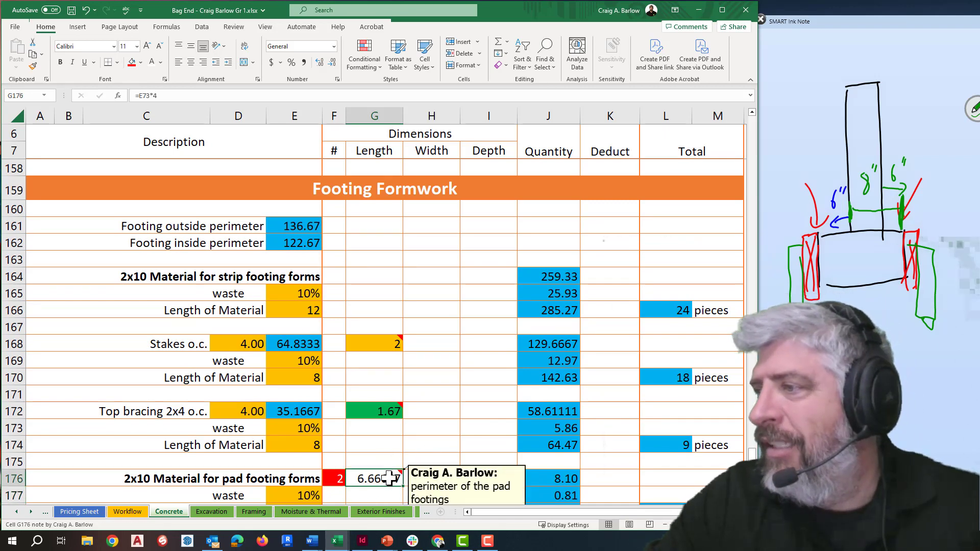
pyautogui.click(140, 62)
pyautogui.click(183, 158)
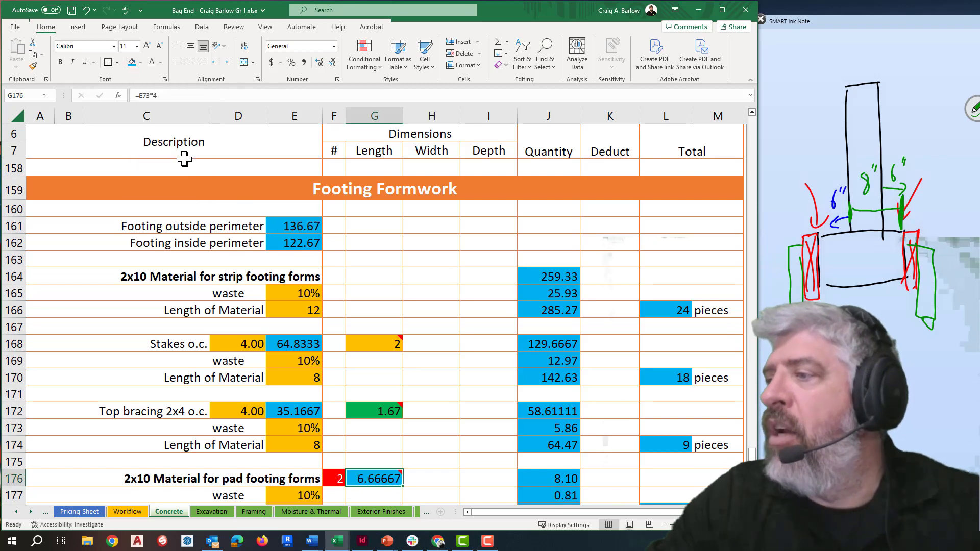
pyautogui.click(332, 64)
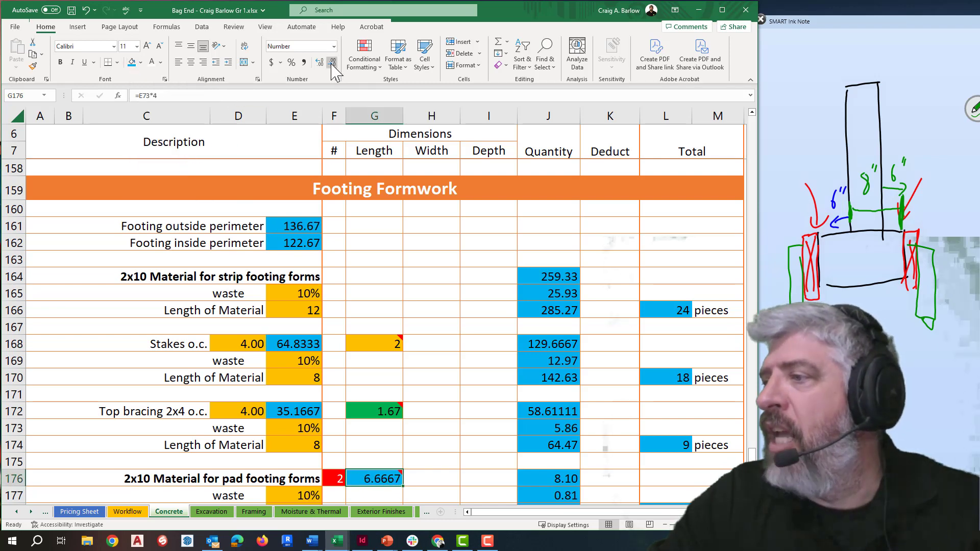
pyautogui.click(332, 63)
pyautogui.click(333, 63)
pyautogui.scroll(-2, 454, 448)
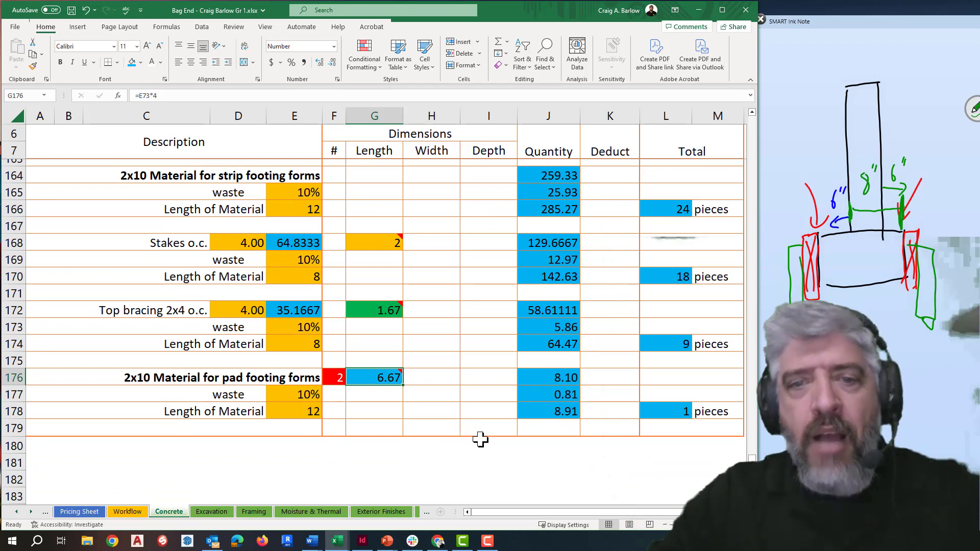
# Replace the pad footing form quantity formula in J176 with number times length, =F176*G176
pyautogui.doubleClick(562, 378)
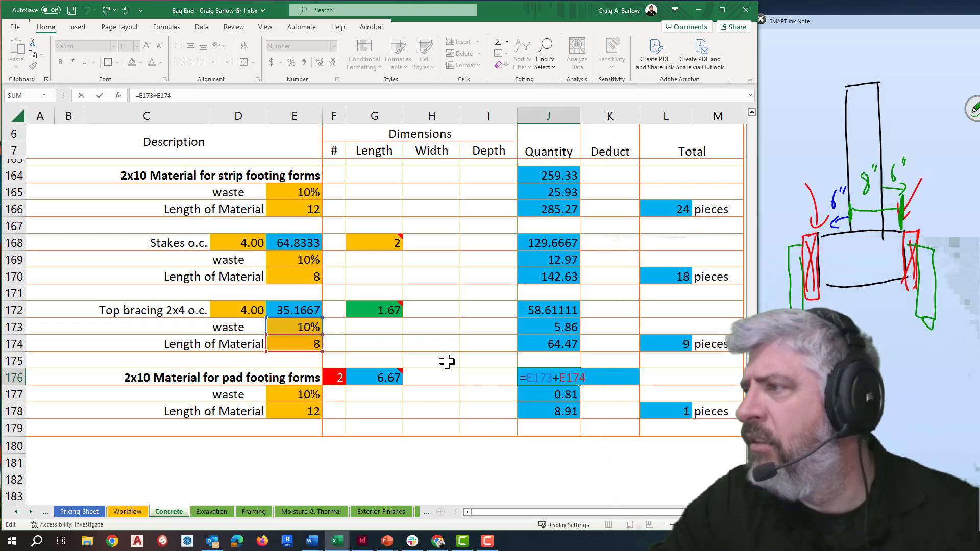
pyautogui.press('Escape')
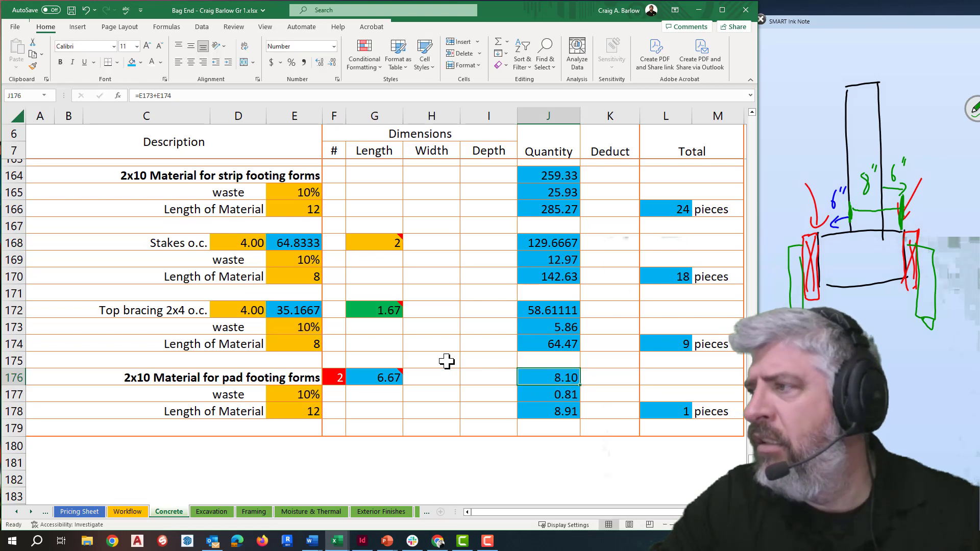
pyautogui.doubleClick(536, 311)
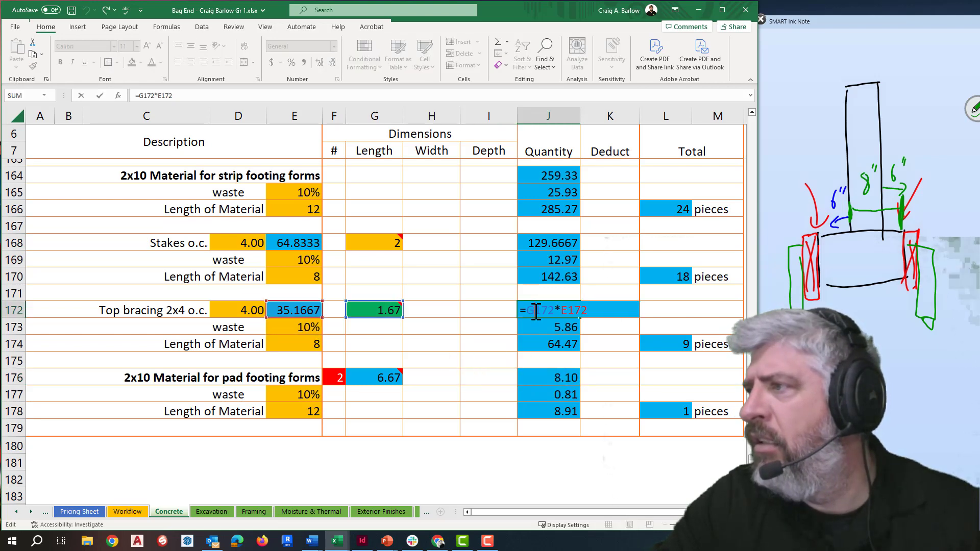
pyautogui.press('Escape')
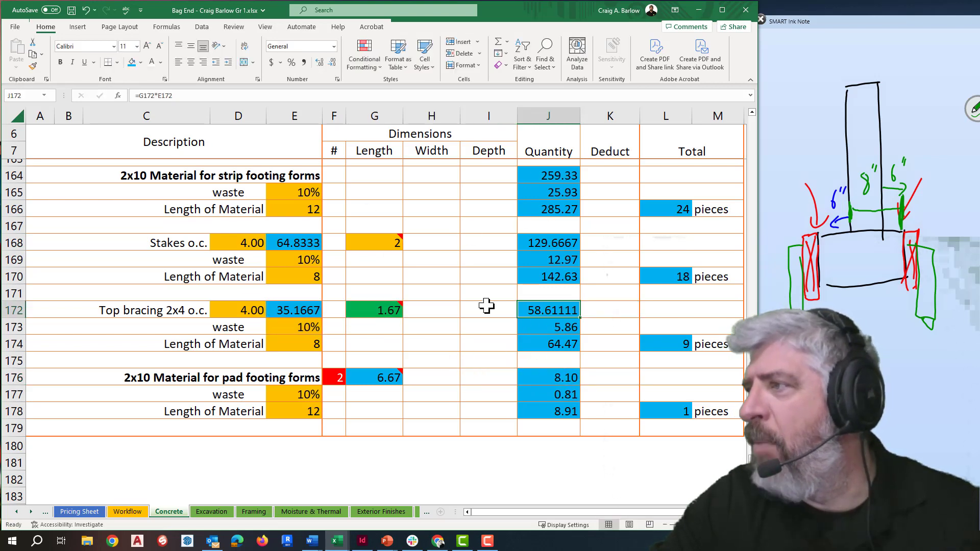
pyautogui.click(536, 379)
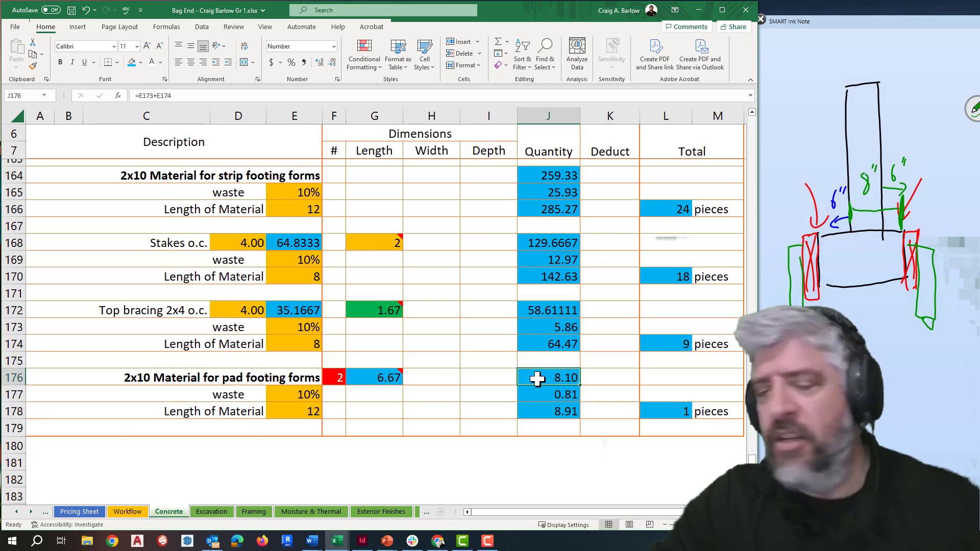
pyautogui.write('=')
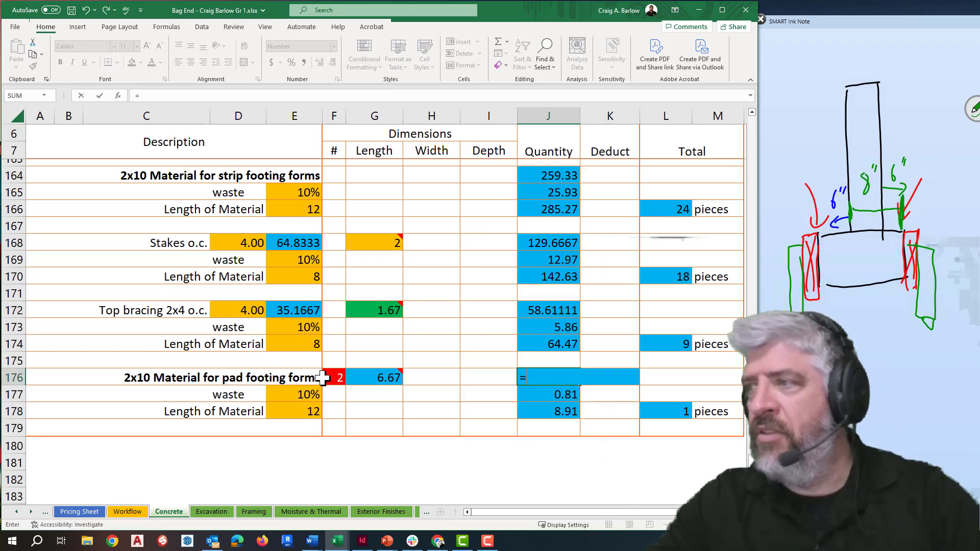
pyautogui.click(337, 377)
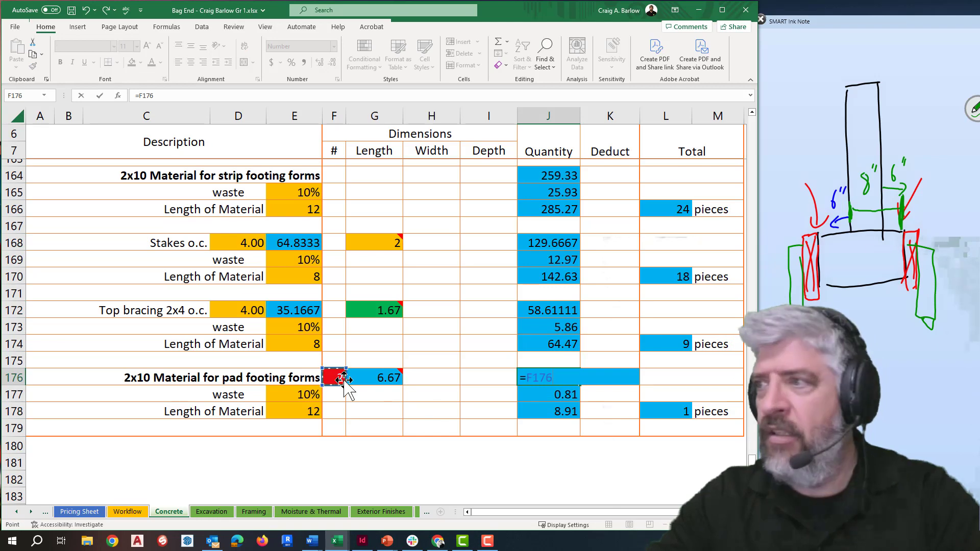
pyautogui.write('*')
pyautogui.click(360, 378)
pyautogui.press('Return')
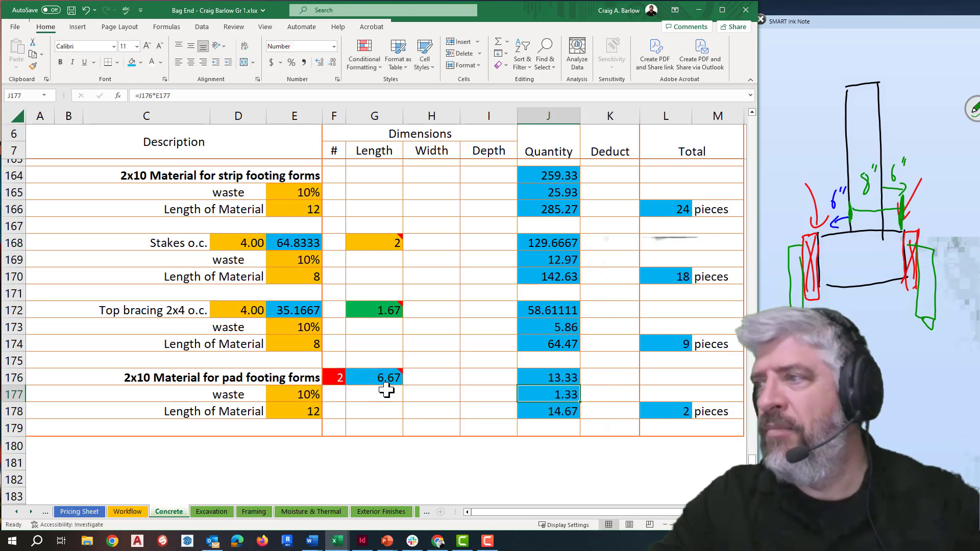
# Set the length of material for the pad footing forms in E178 to 8
pyautogui.moveTo(382, 378)
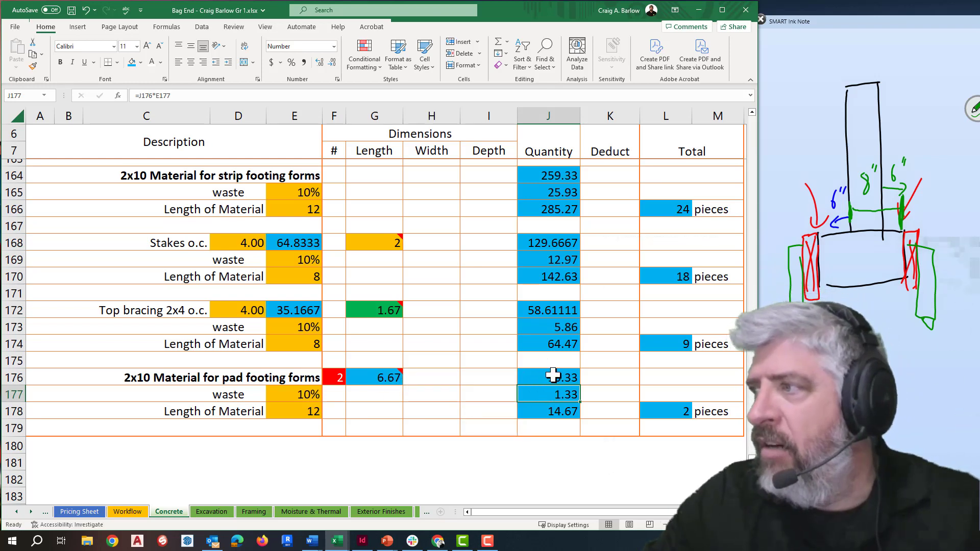
pyautogui.click(555, 376)
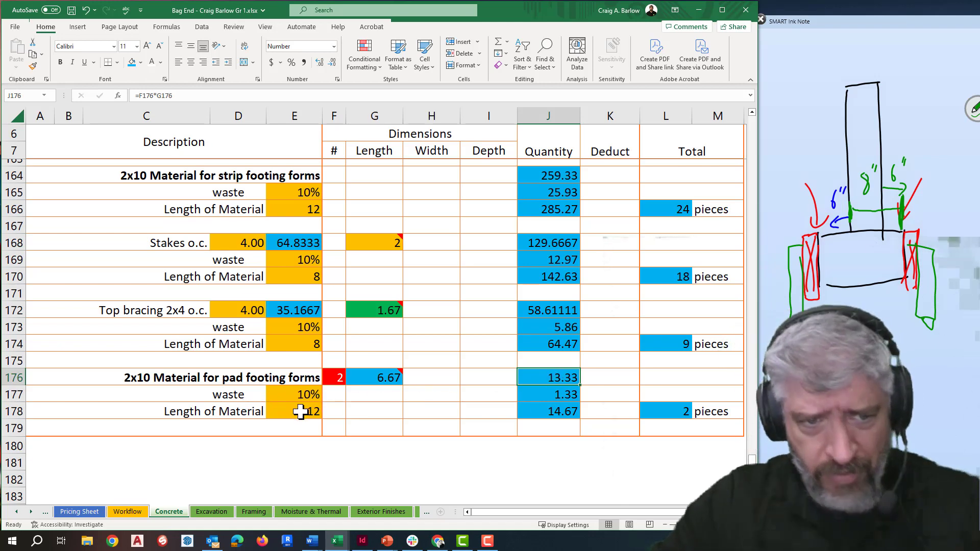
pyautogui.click(304, 414)
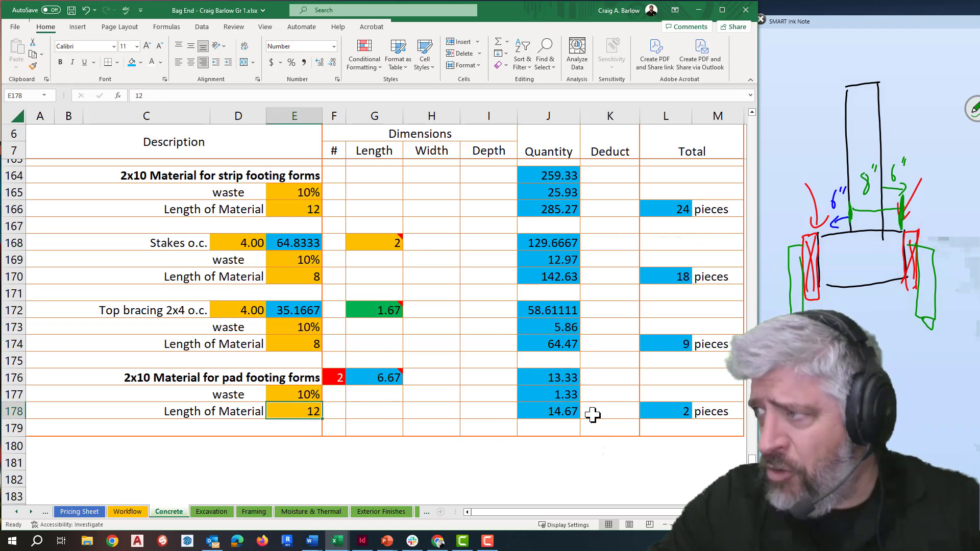
pyautogui.click(664, 415)
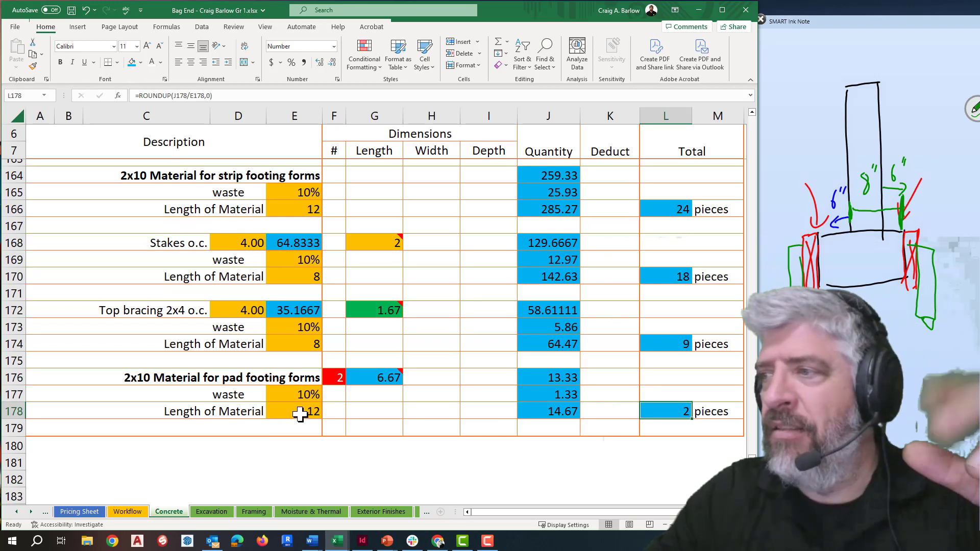
pyautogui.click(300, 414)
pyautogui.write('8')
pyautogui.press('Return')
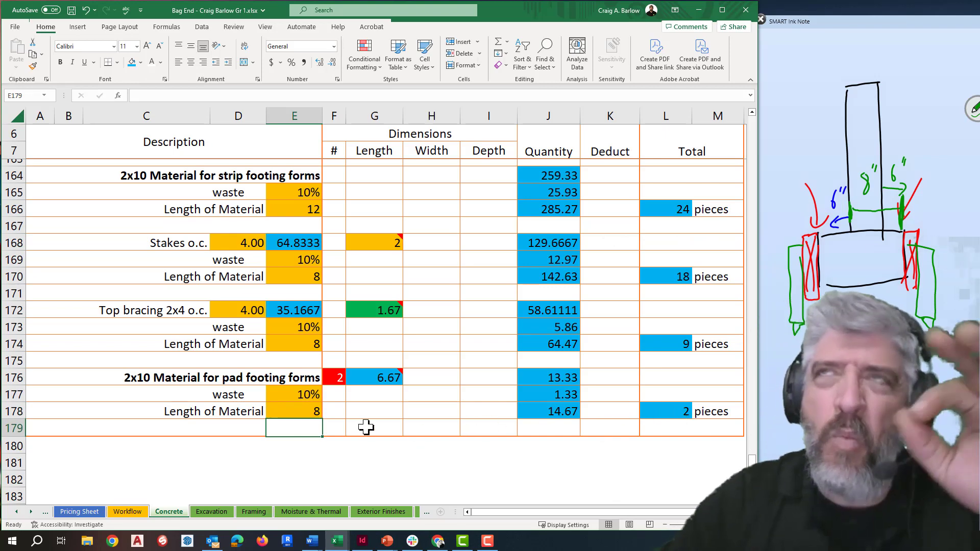
pyautogui.moveTo(368, 380)
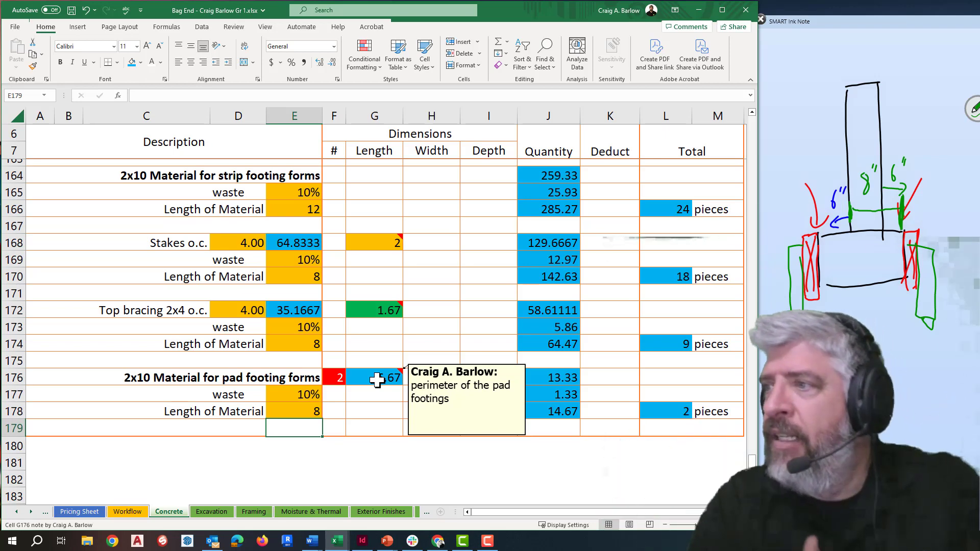
pyautogui.click(442, 361)
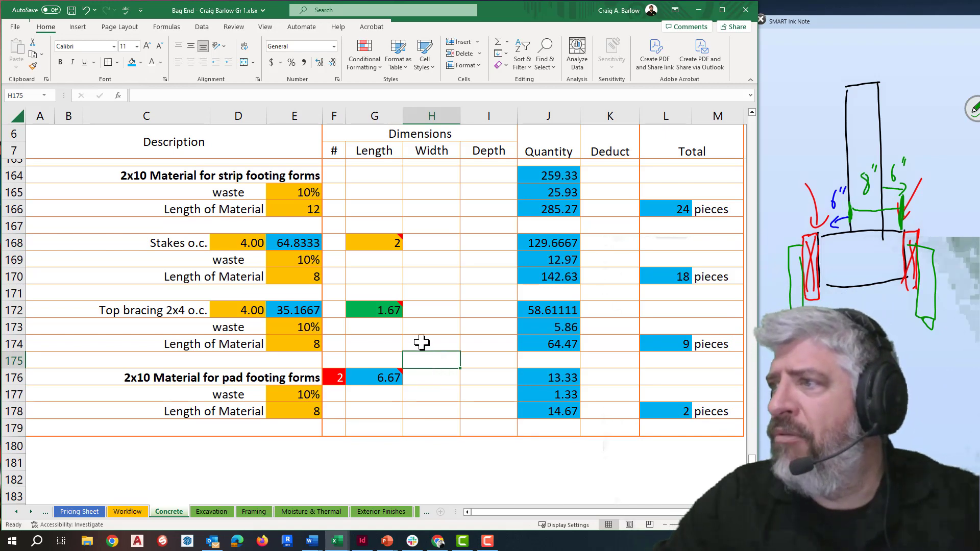
pyautogui.scroll(1, 421, 343)
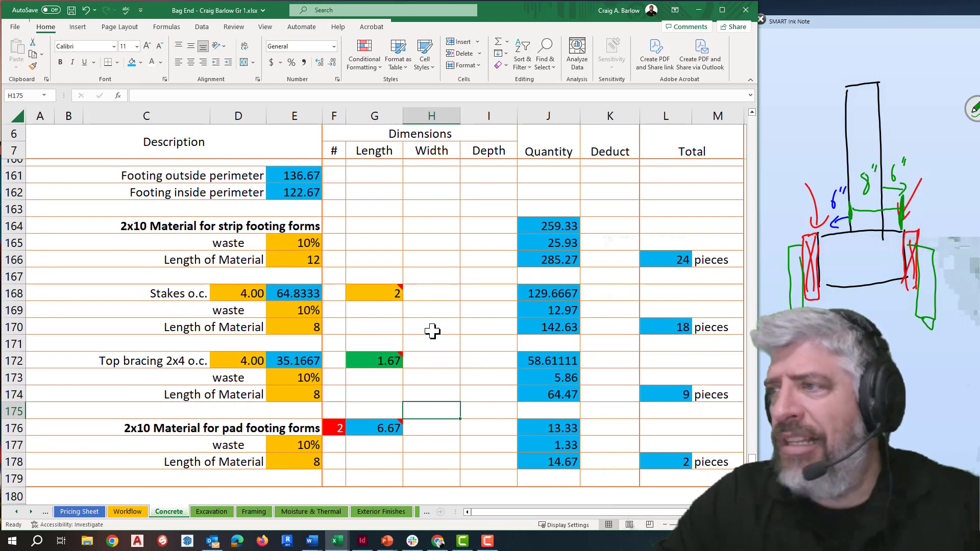
# Review the Footing Formwork calculations for the strip footing forms, stakes, top bracing and pad footing forms, including their formulas and cell notes
pyautogui.moveTo(371, 291)
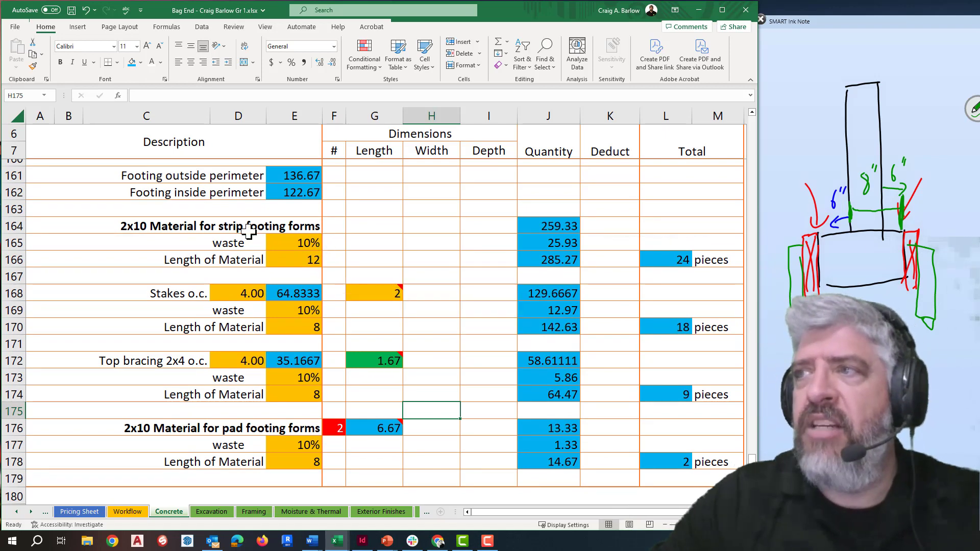
pyautogui.scroll(1, 283, 205)
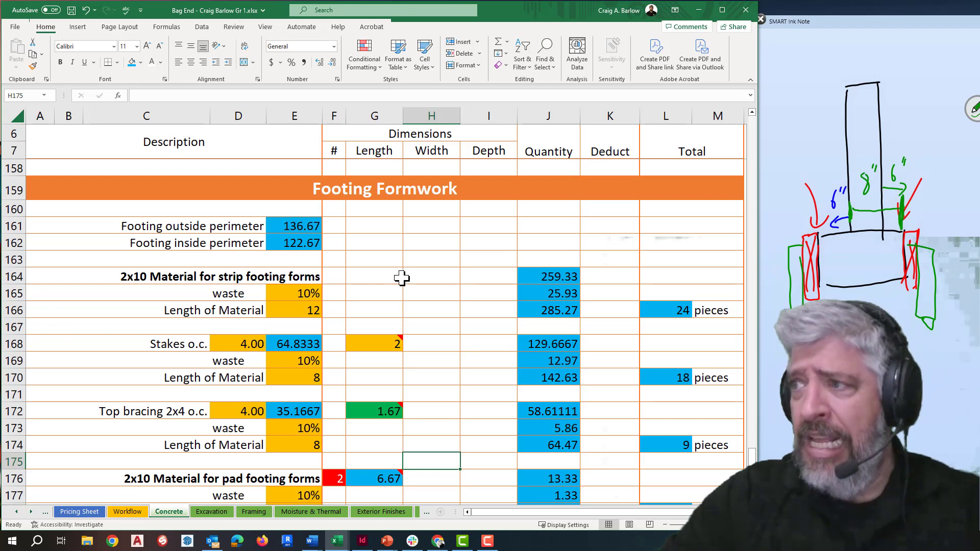
pyautogui.scroll(-1, 312, 295)
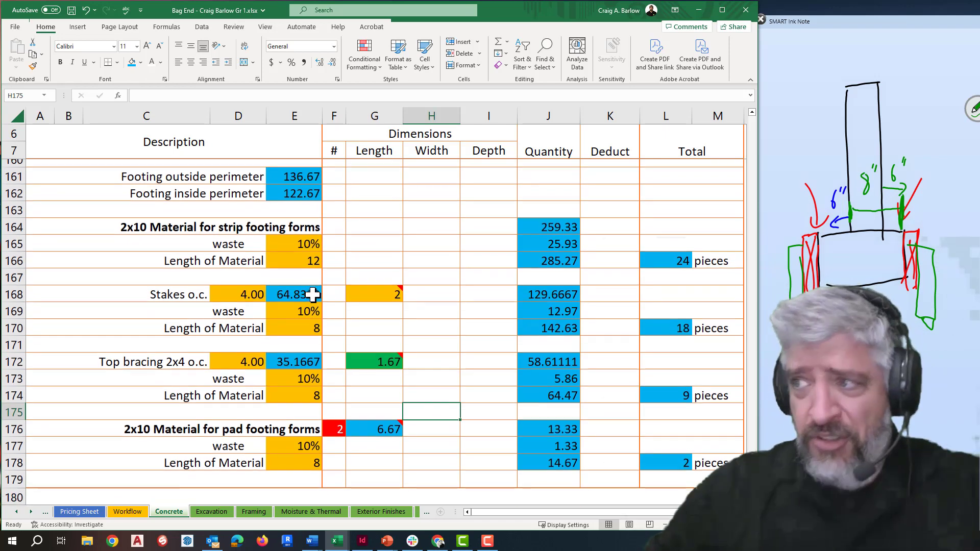
pyautogui.click(547, 227)
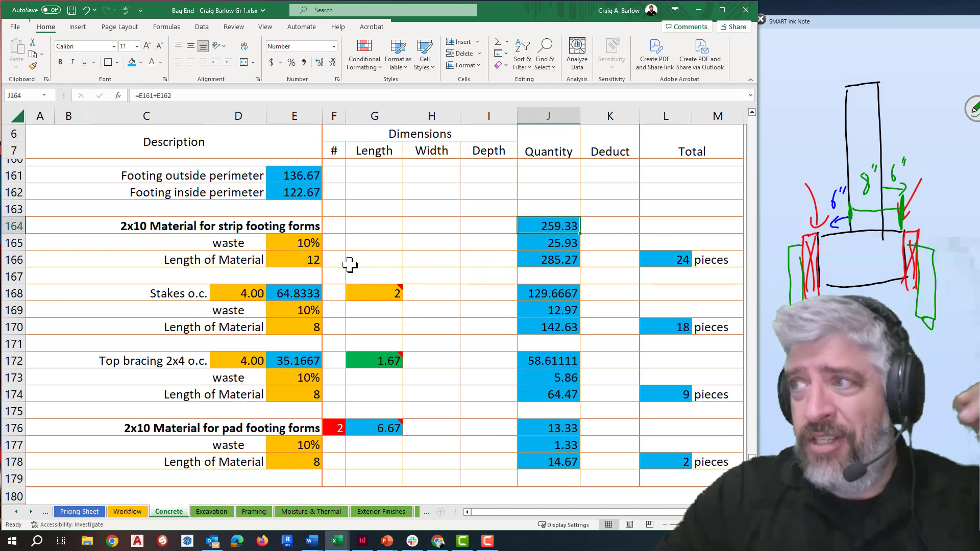
pyautogui.click(312, 260)
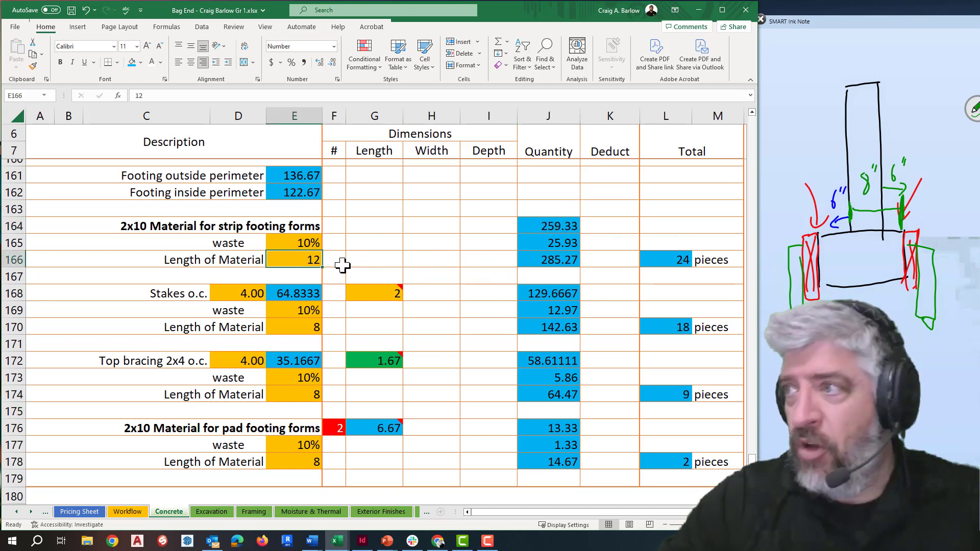
pyautogui.click(249, 293)
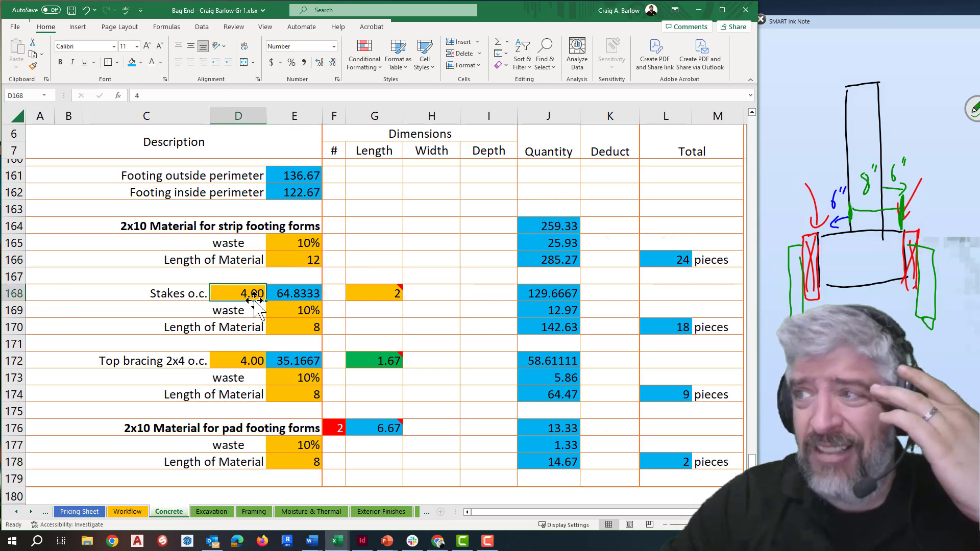
pyautogui.click(536, 229)
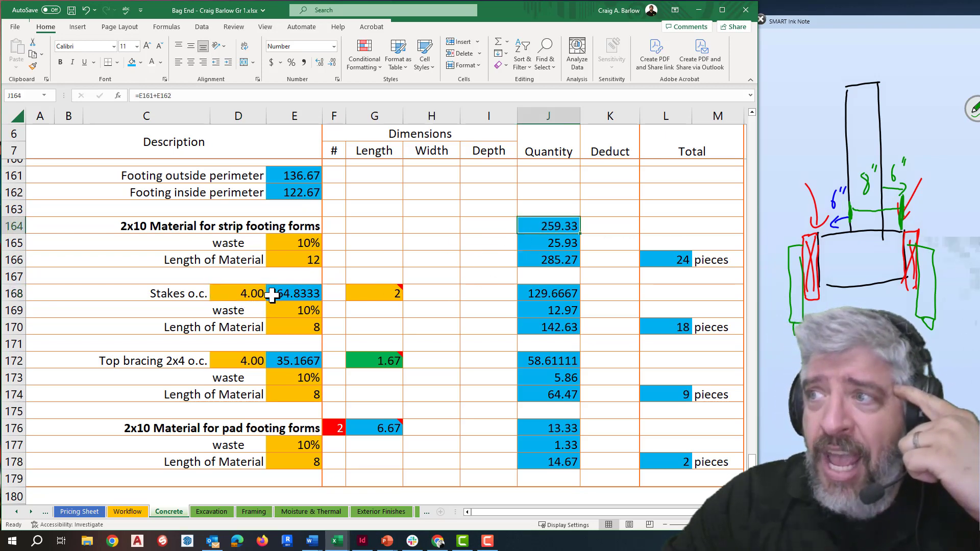
pyautogui.click(255, 295)
pyautogui.click(294, 294)
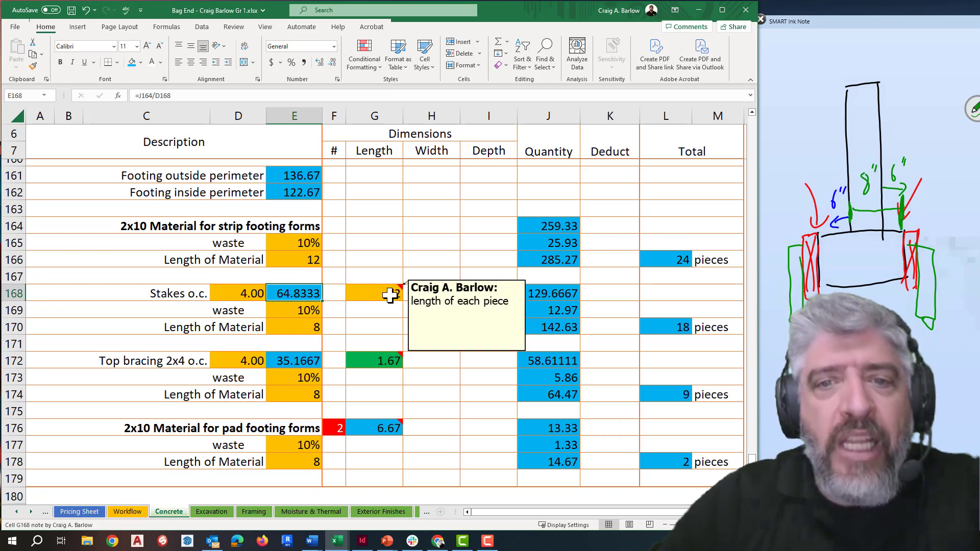
pyautogui.click(391, 324)
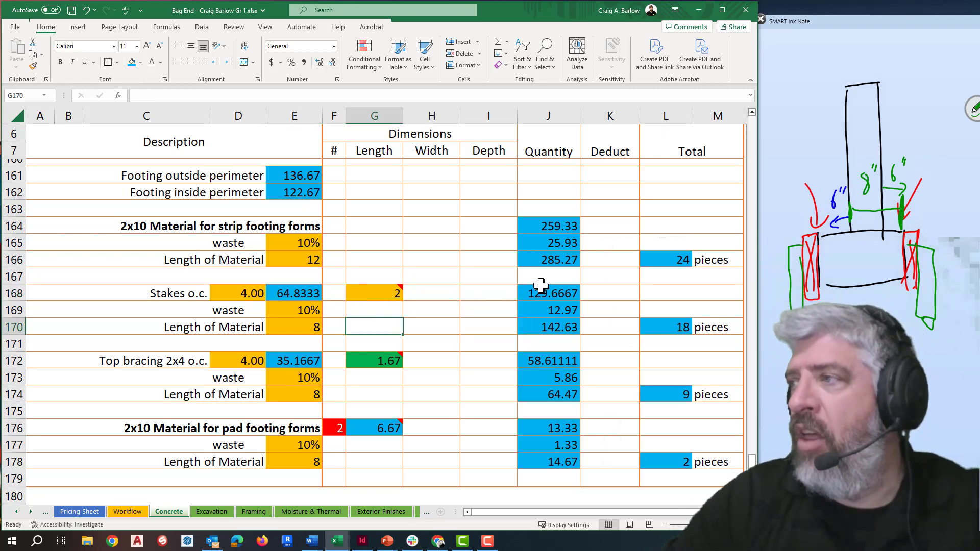
pyautogui.click(542, 296)
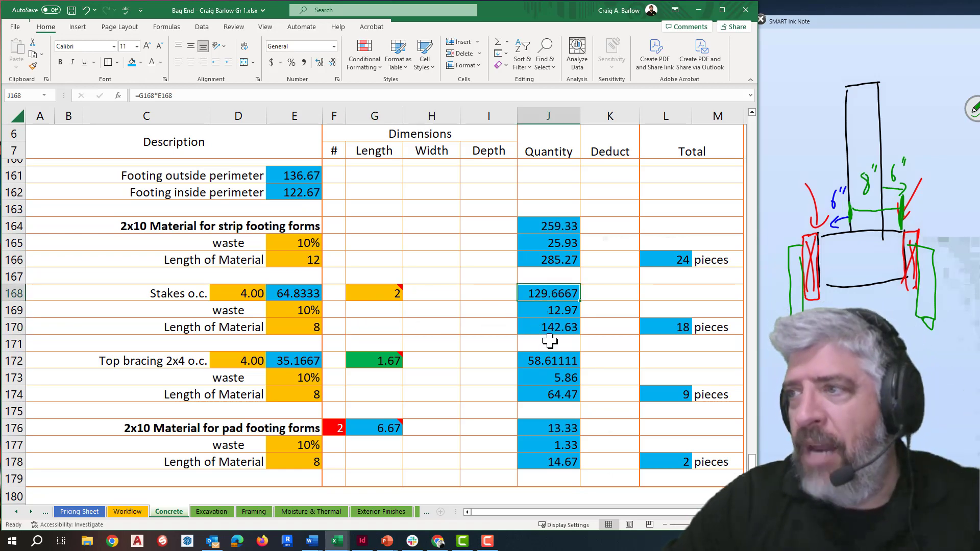
pyautogui.click(313, 329)
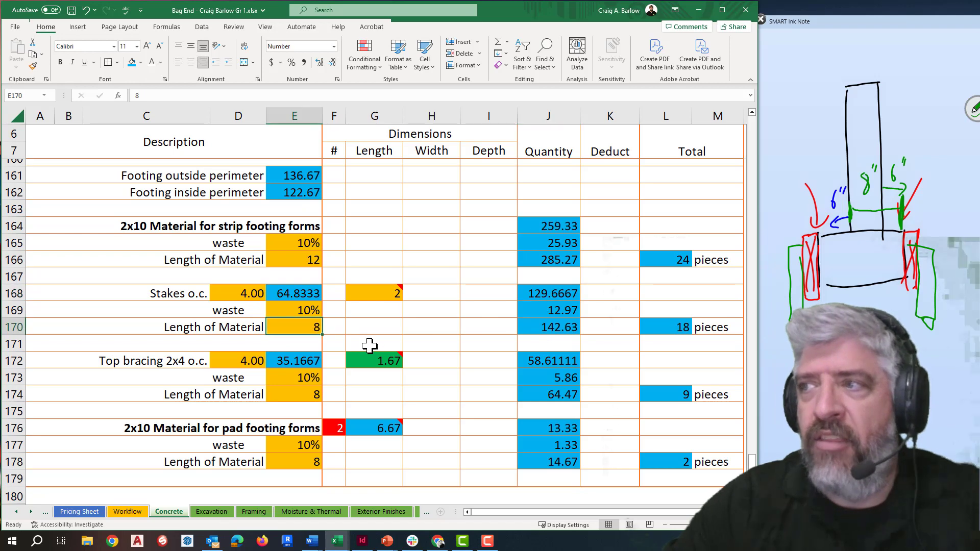
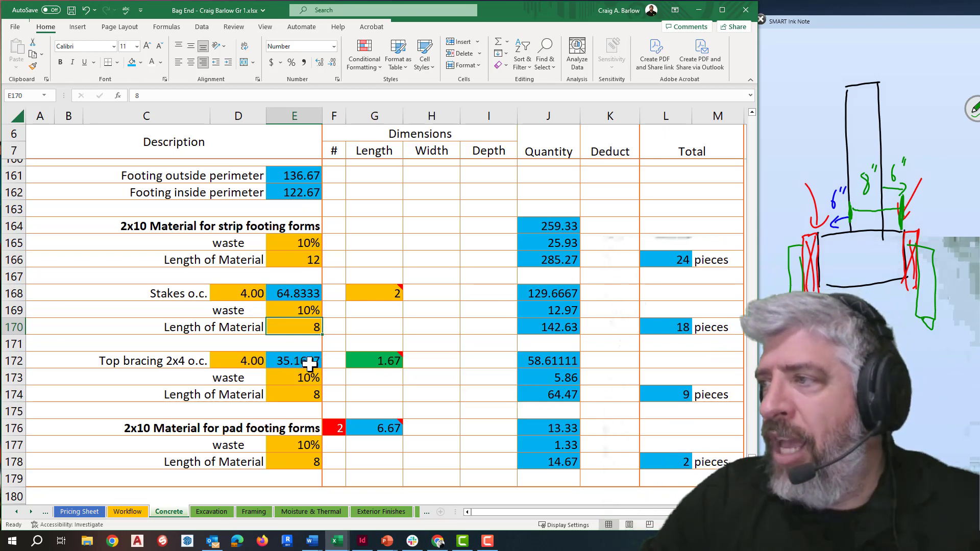
pyautogui.click(378, 362)
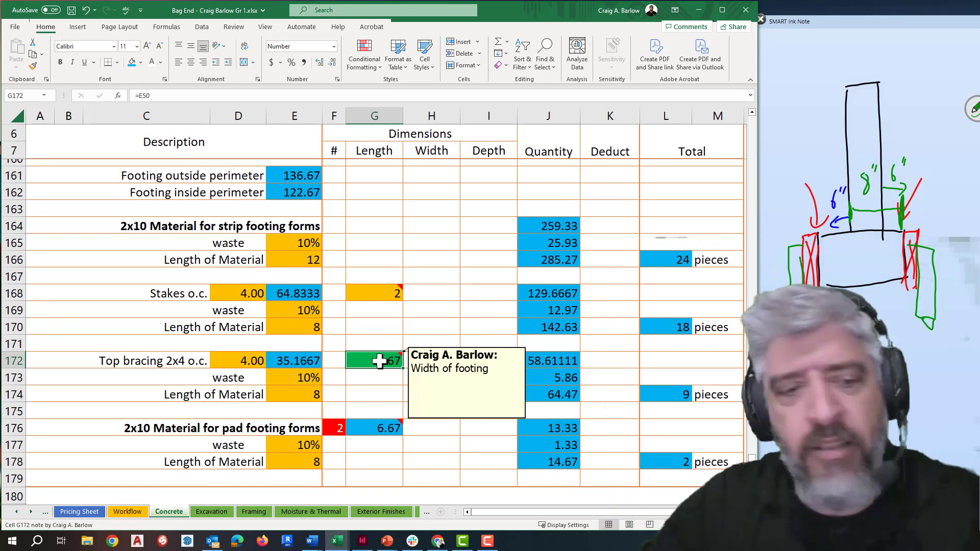
pyautogui.click(545, 363)
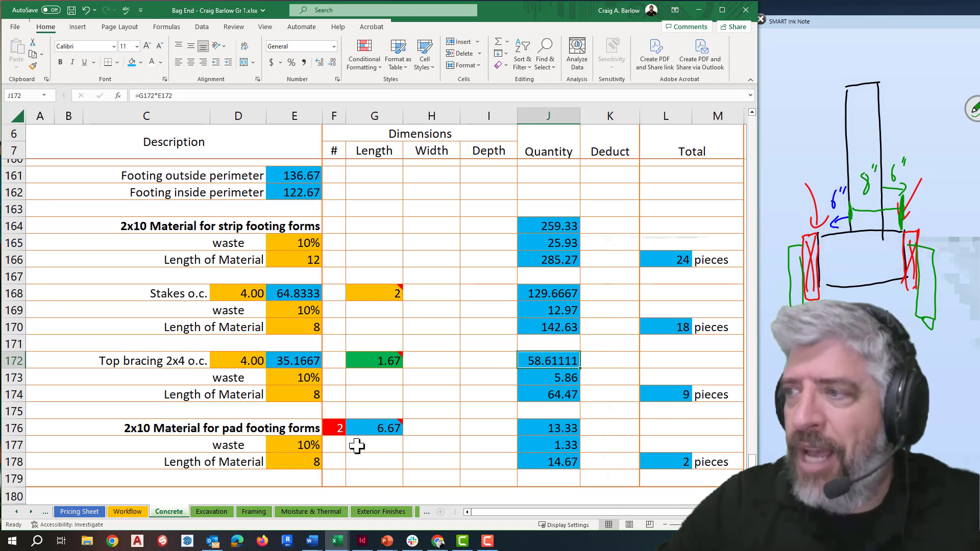
pyautogui.moveTo(374, 433)
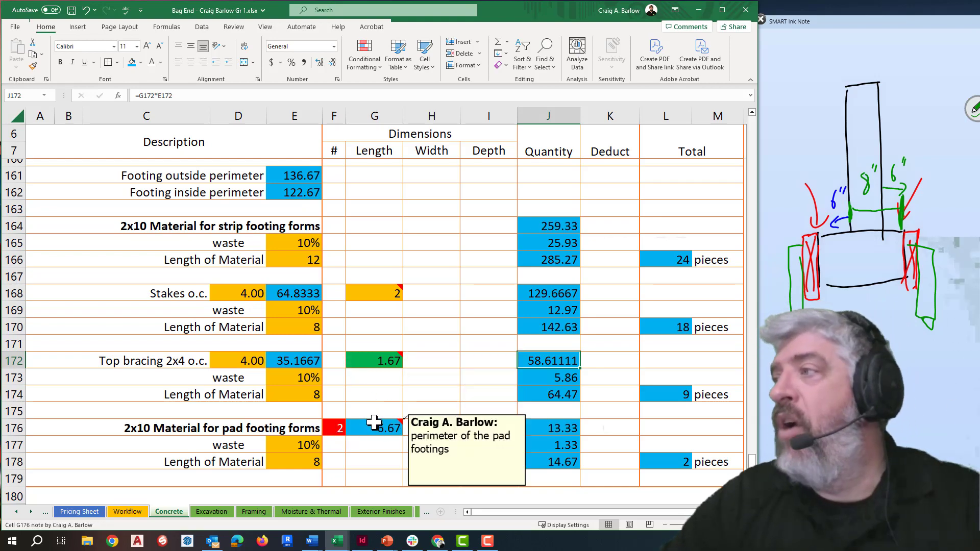
# Check the foundation wall, strip and pad footing, and slab concrete totals in the Foundation Total Quantities section
pyautogui.scroll(20, 374, 422)
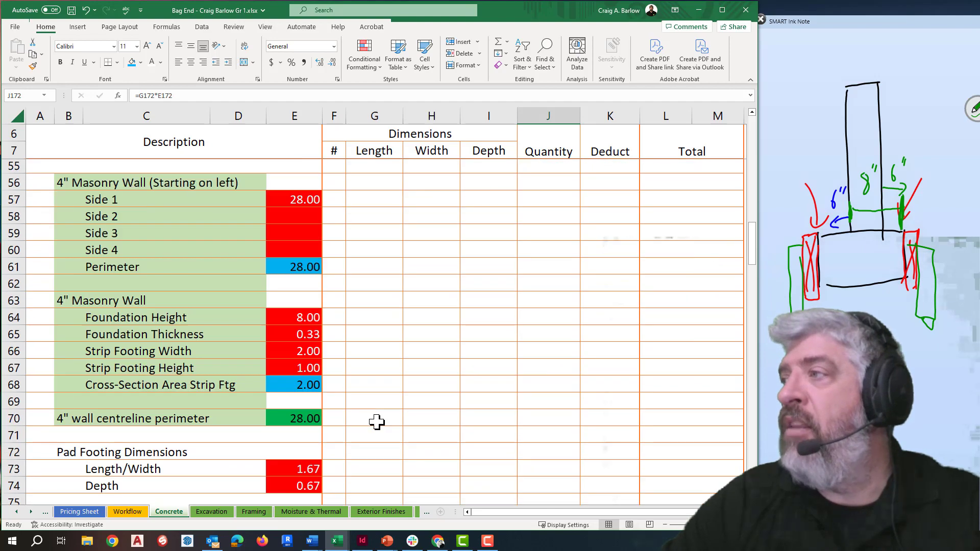
pyautogui.scroll(16, 377, 421)
pyautogui.scroll(-1, 376, 421)
pyautogui.scroll(2, 376, 422)
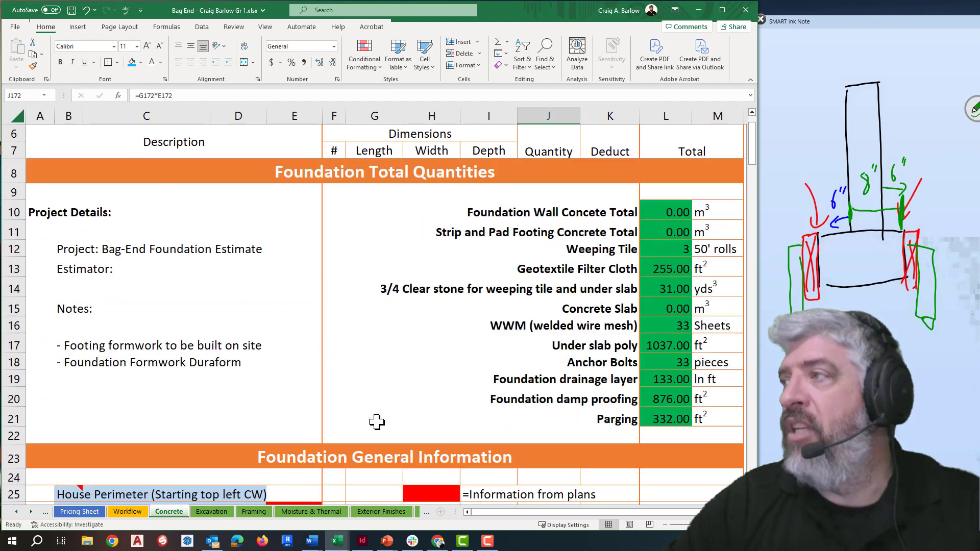
pyautogui.moveTo(678, 211); pyautogui.dragTo(699, 229)
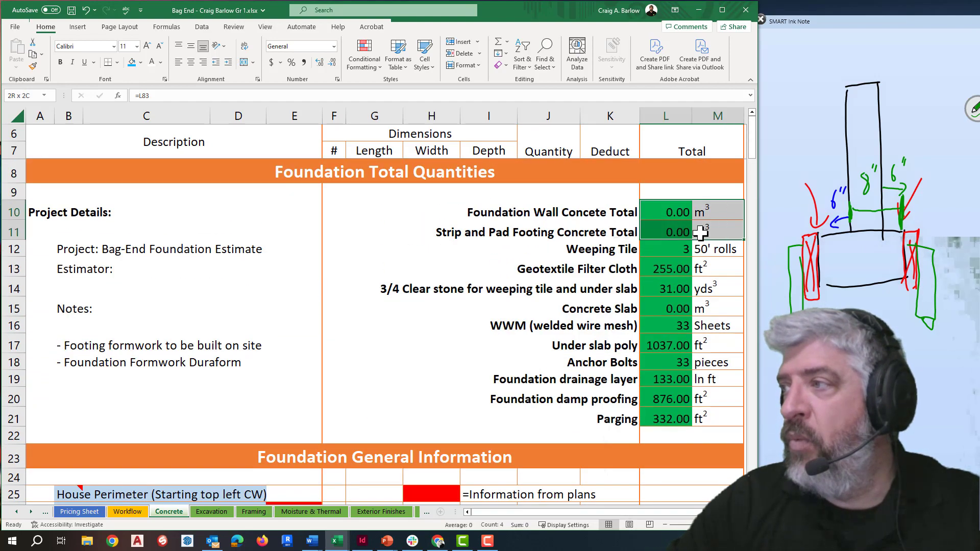
pyautogui.moveTo(673, 309); pyautogui.dragTo(695, 308)
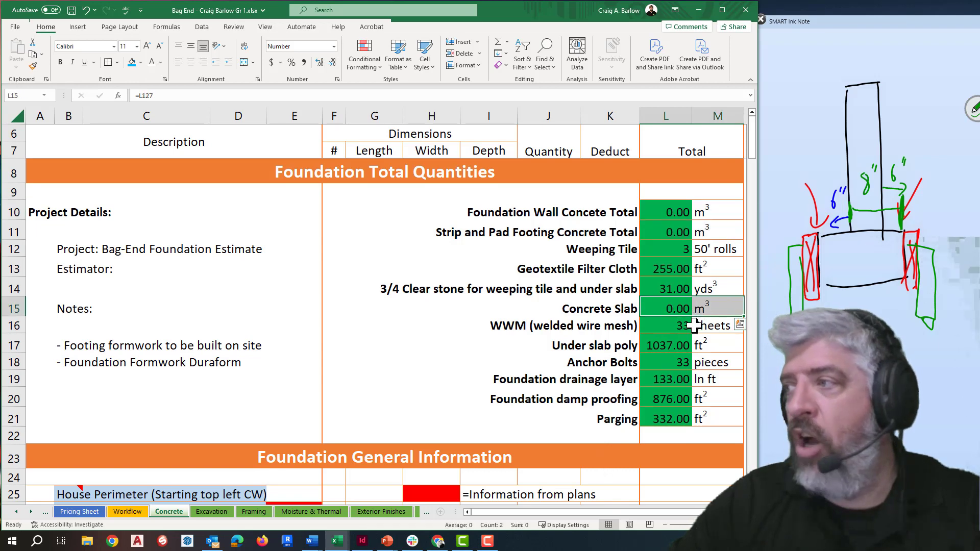
pyautogui.click(470, 349)
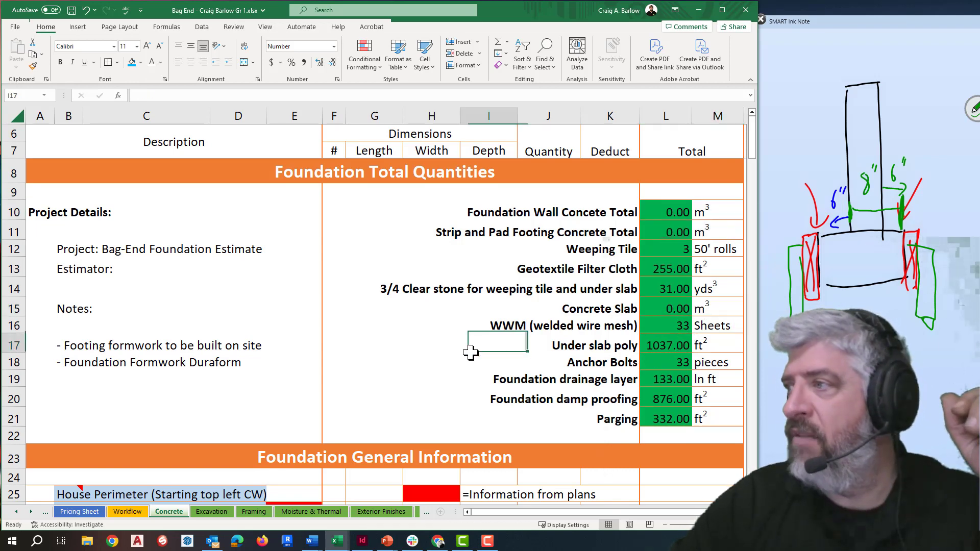
# Set the waste for the foundation wall concrete in E81 to 7%
pyautogui.scroll(-4, 399, 362)
pyautogui.scroll(-15, 399, 362)
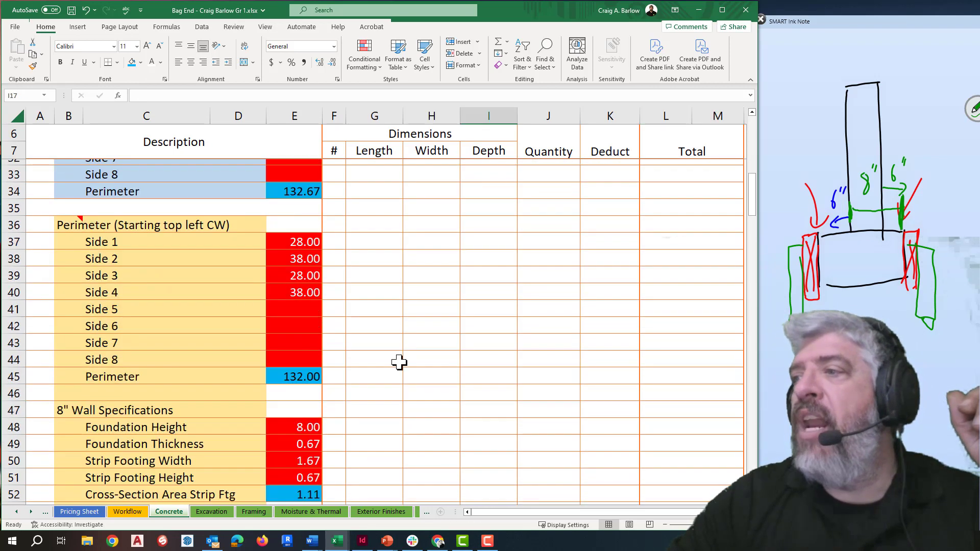
pyautogui.scroll(-3, 399, 362)
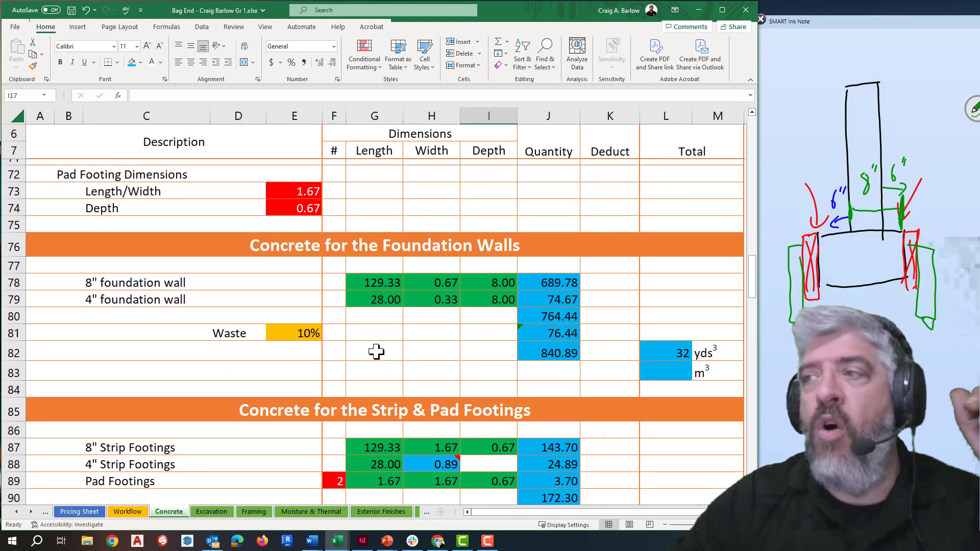
pyautogui.click(309, 334)
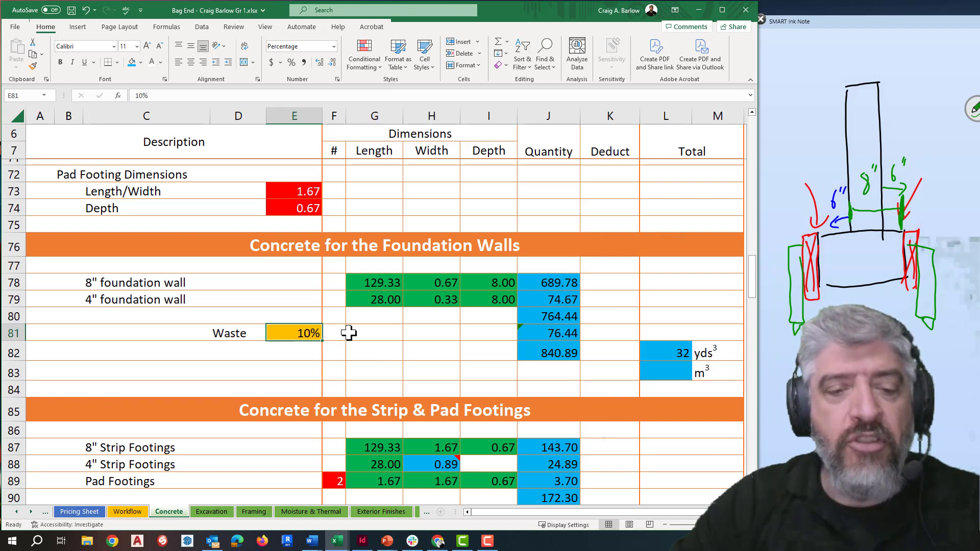
pyautogui.write('7')
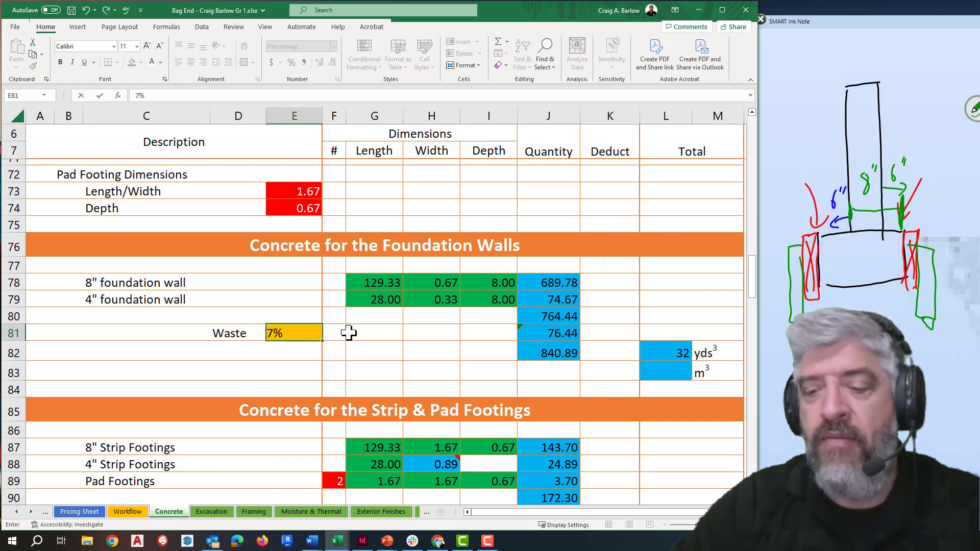
pyautogui.press('Return')
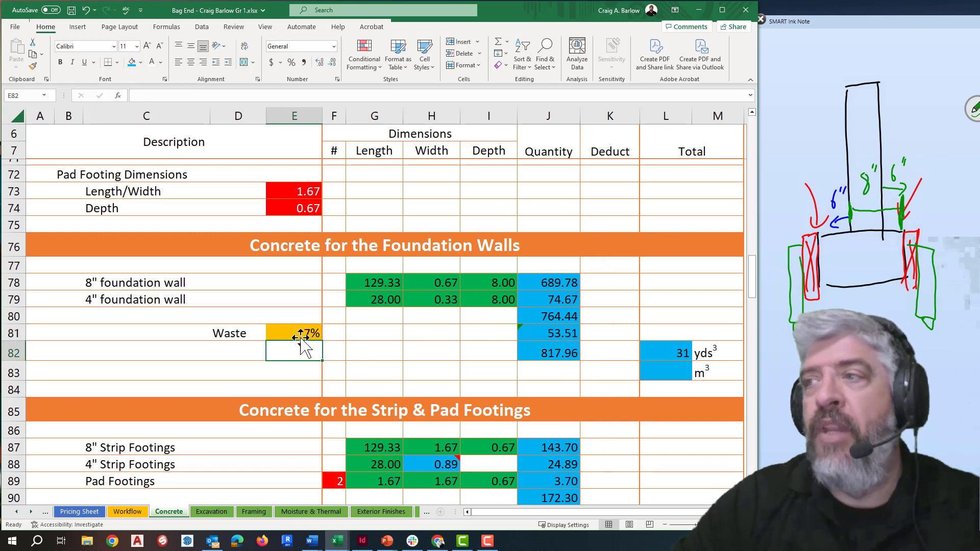
# Set the waste for the strip and pad footing concrete in E91 to 7%
pyautogui.scroll(-4, 296, 337)
pyautogui.click(301, 312)
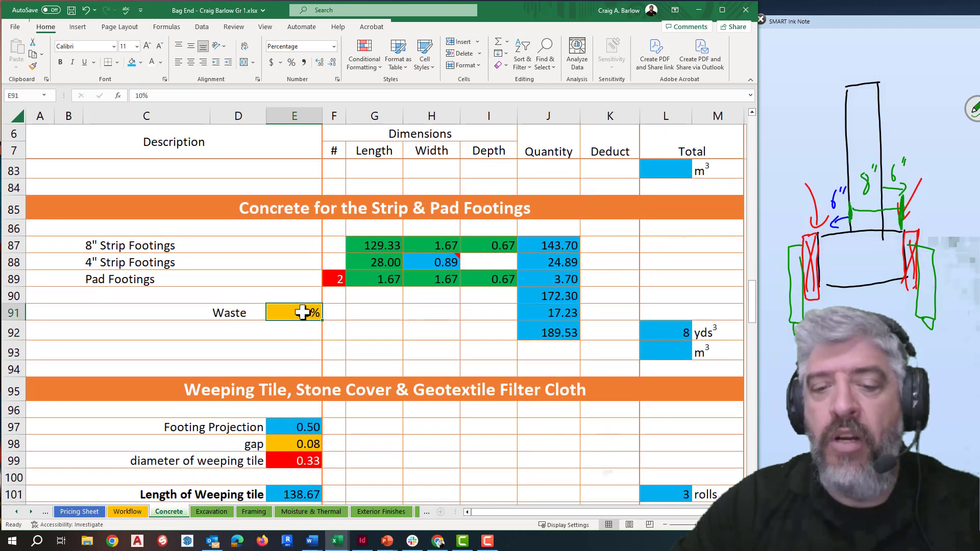
pyautogui.write('7')
pyautogui.press('Return')
# Set the waste for the weeping tile stone cover in E105 to 9%, and check the geotextile filter cloth waste in E109
pyautogui.scroll(-5, 317, 385)
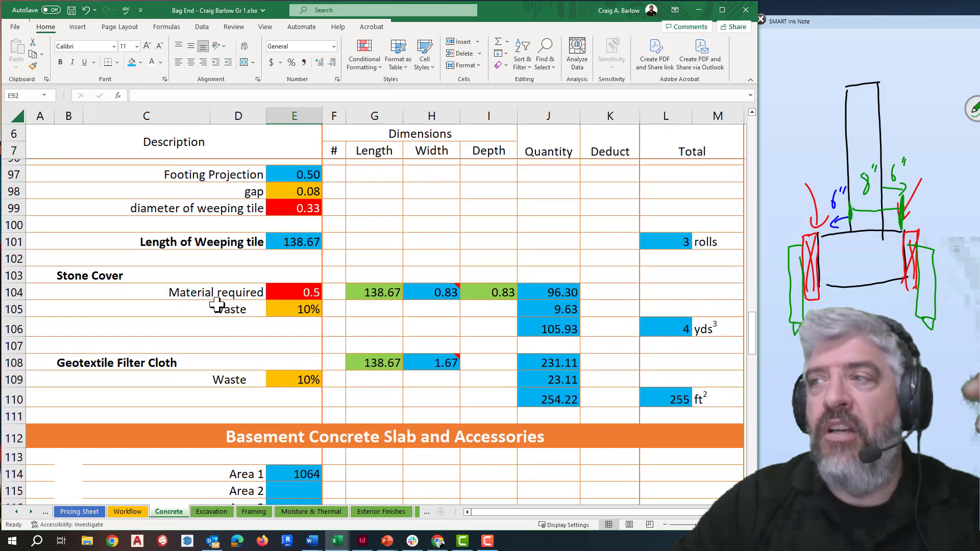
pyautogui.click(309, 309)
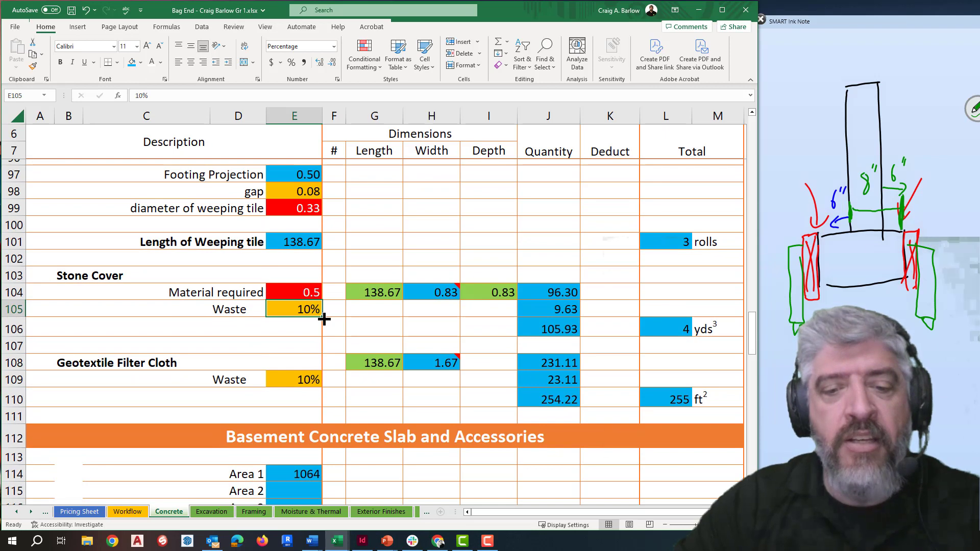
pyautogui.write('9')
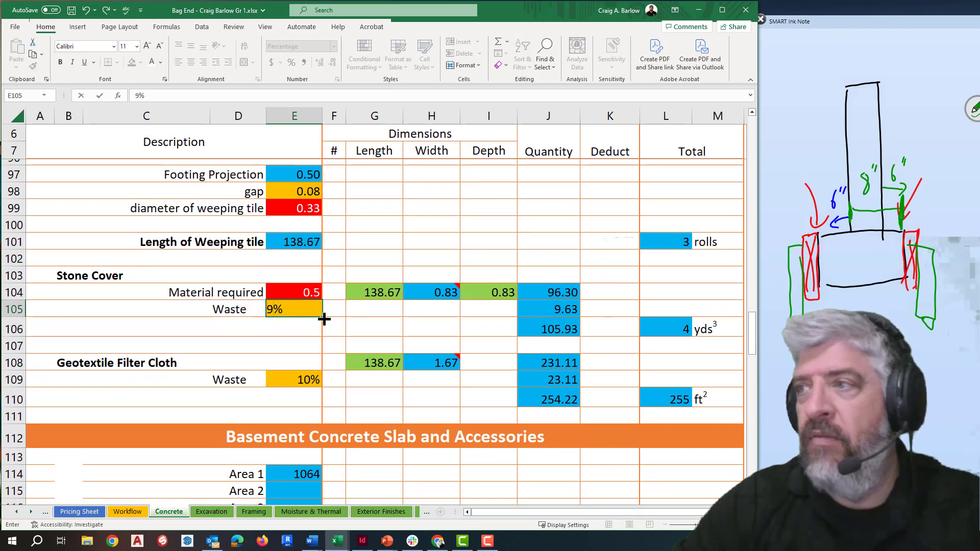
pyautogui.press('Return')
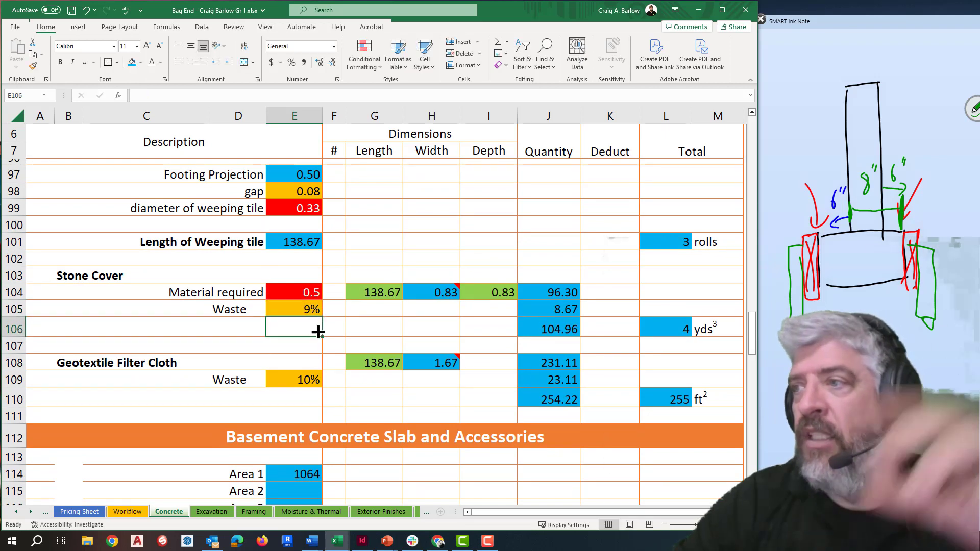
pyautogui.click(298, 382)
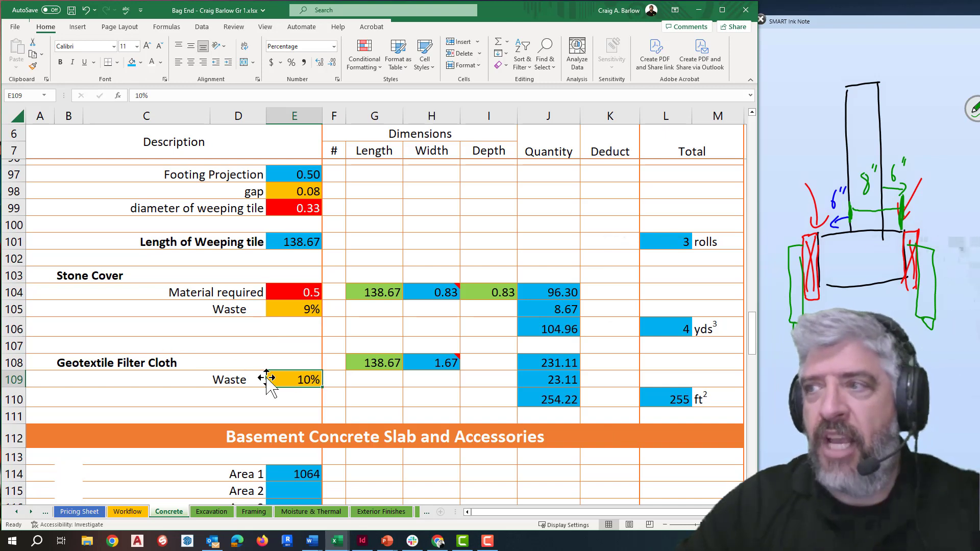
# Set the waste for the slab concrete volume in E125 to 7%, and recheck the foundation wall concrete waste
pyautogui.scroll(-7, 303, 380)
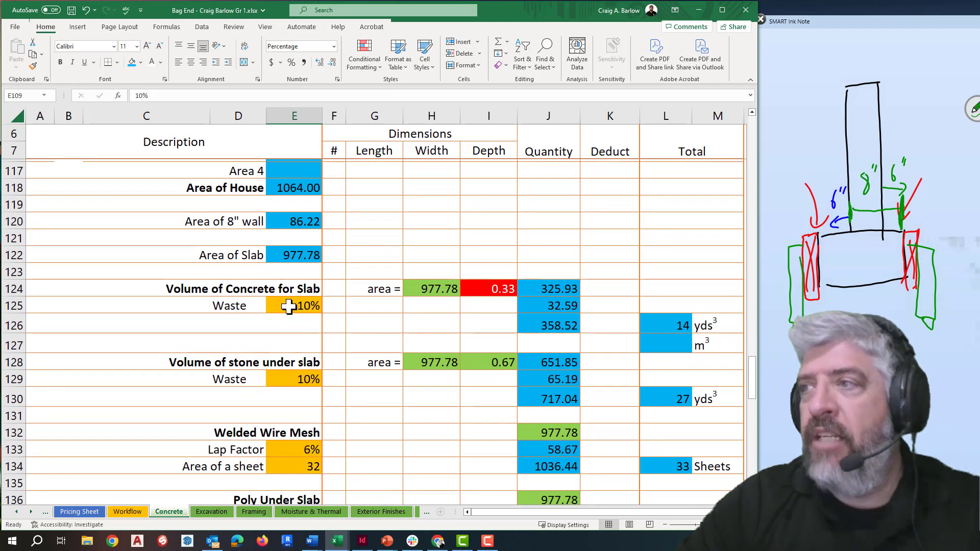
pyautogui.click(300, 305)
pyautogui.write('7')
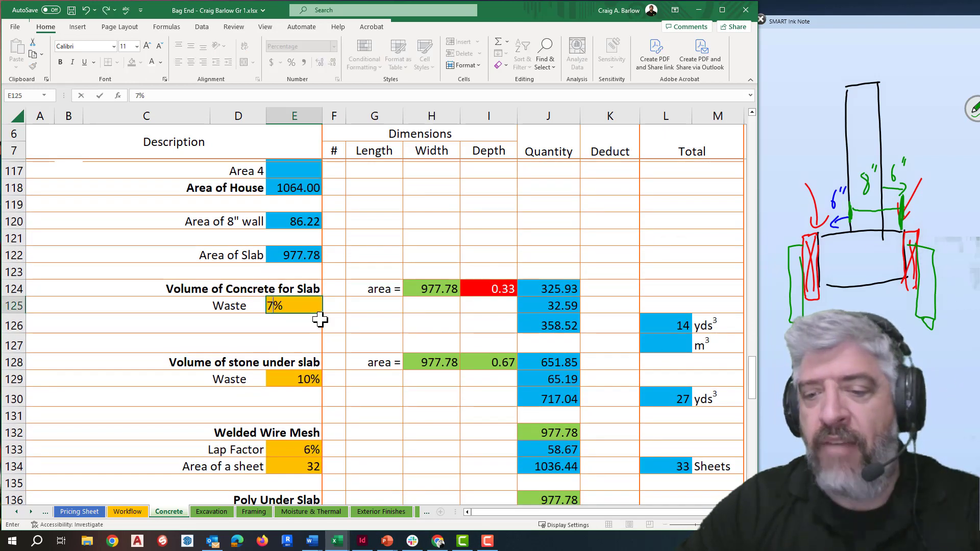
pyautogui.press('Return')
pyautogui.scroll(16, 316, 326)
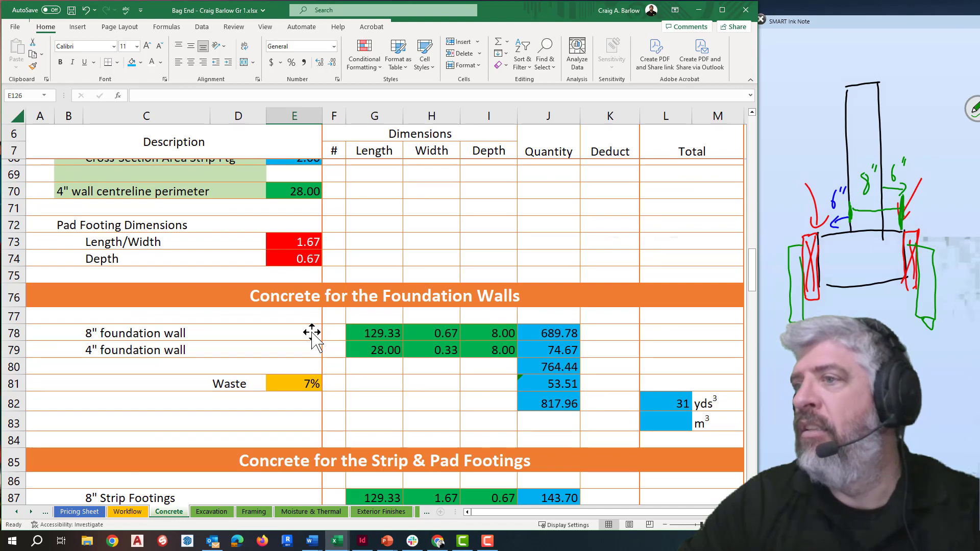
pyautogui.scroll(-16, 309, 381)
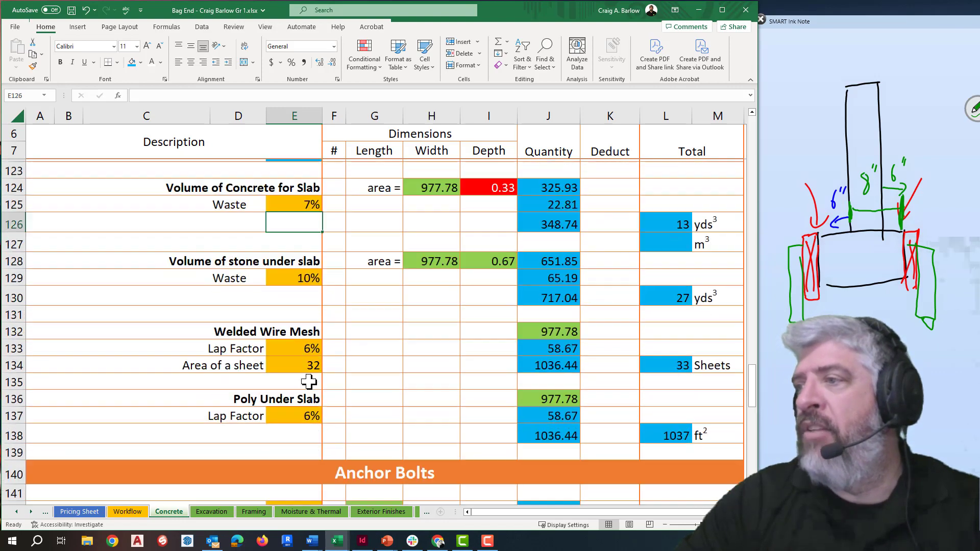
# Set the waste for the volume of stone under the slab in E129 to 9%
pyautogui.scroll(-1, 309, 382)
pyautogui.scroll(2, 302, 262)
pyautogui.click(305, 328)
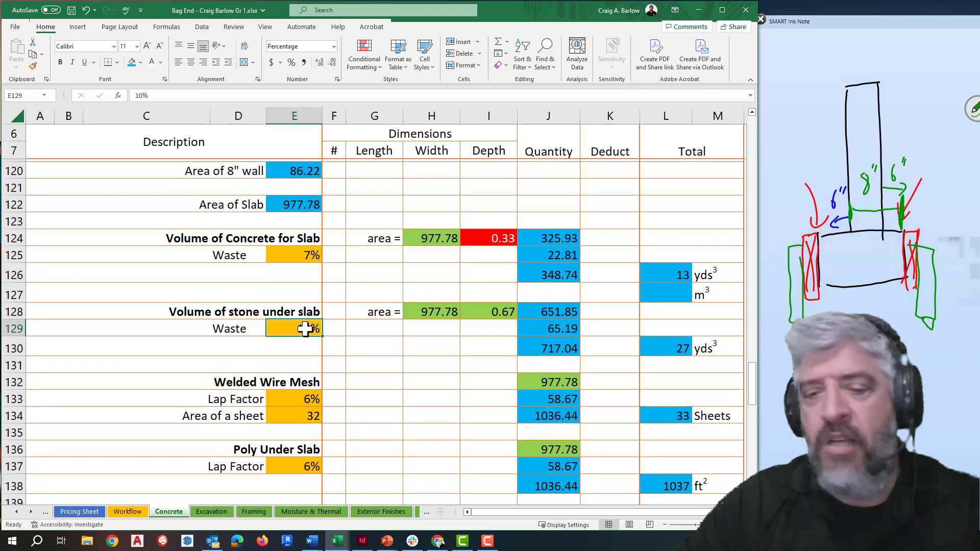
pyautogui.write('9')
pyautogui.press('Return')
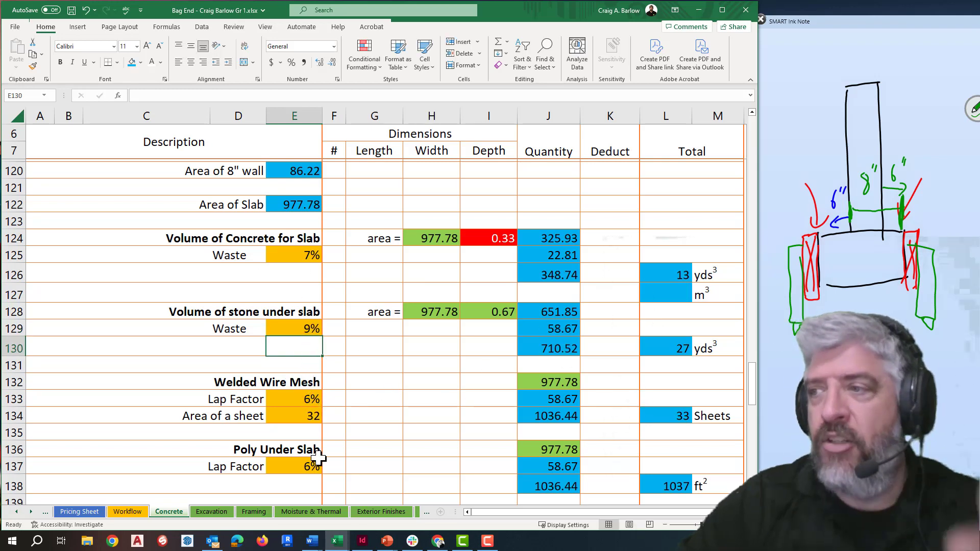
# Set the waste for the foundation drainage and damp proofing layer in E150 to 5%
pyautogui.scroll(-6, 317, 459)
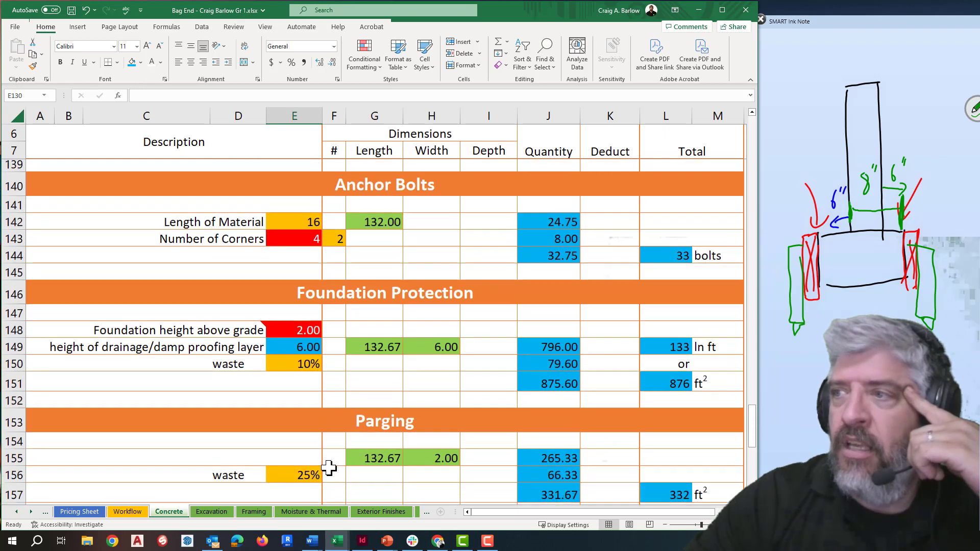
pyautogui.scroll(-1, 328, 468)
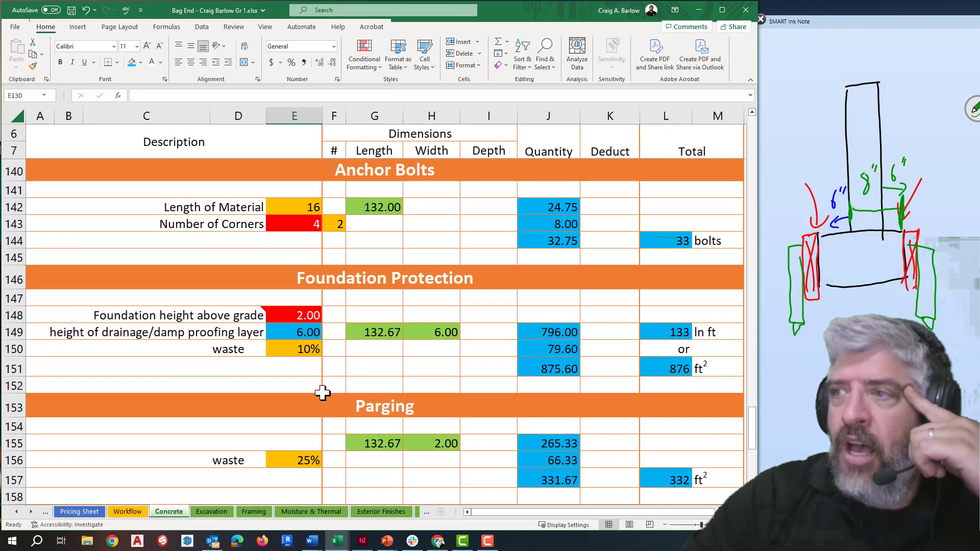
pyautogui.click(310, 347)
pyautogui.write('5')
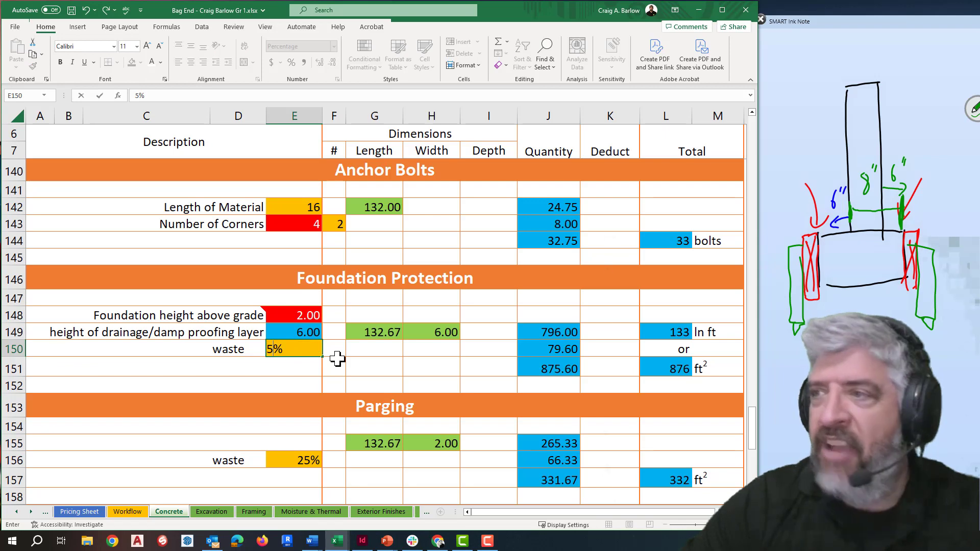
pyautogui.press('Return')
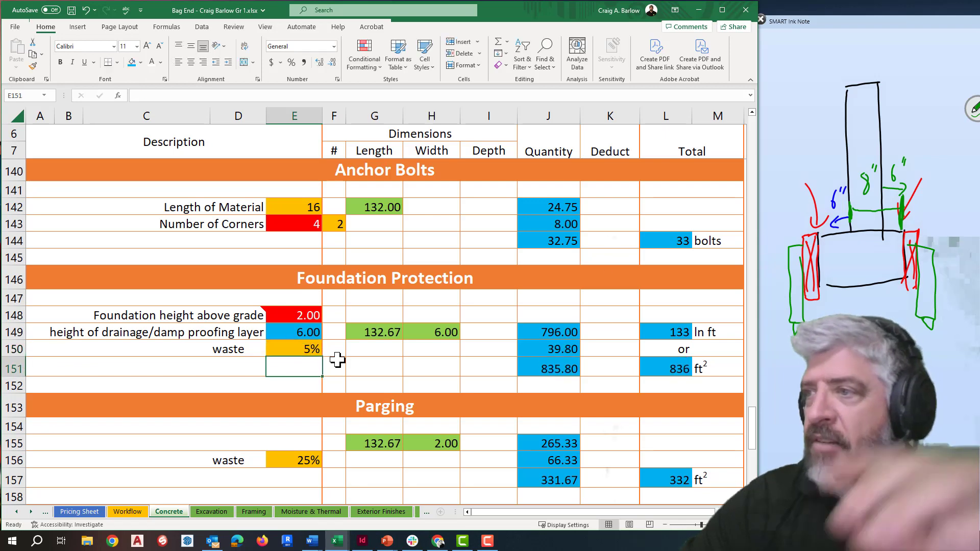
# Set the parging waste in E156 to 35%
pyautogui.scroll(-2, 317, 363)
pyautogui.click(308, 359)
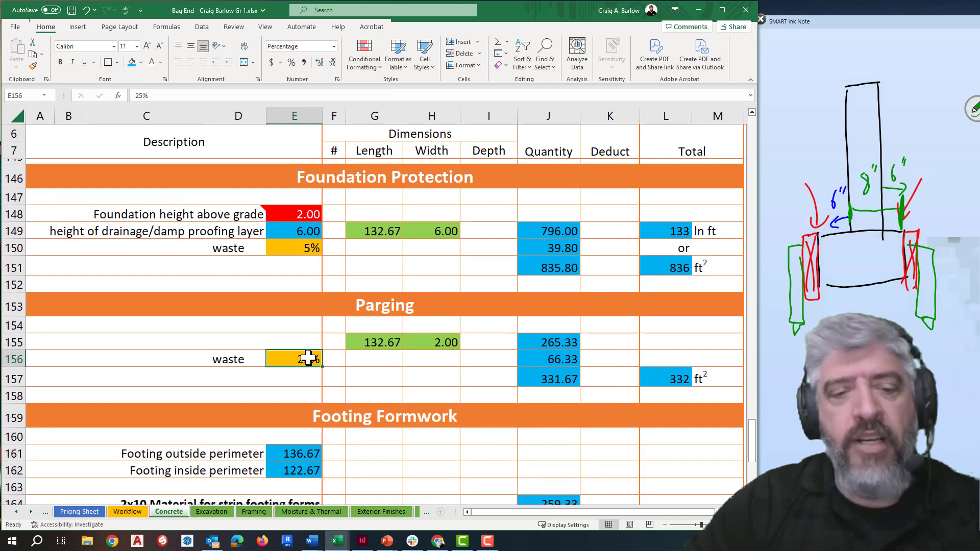
pyautogui.write('3')
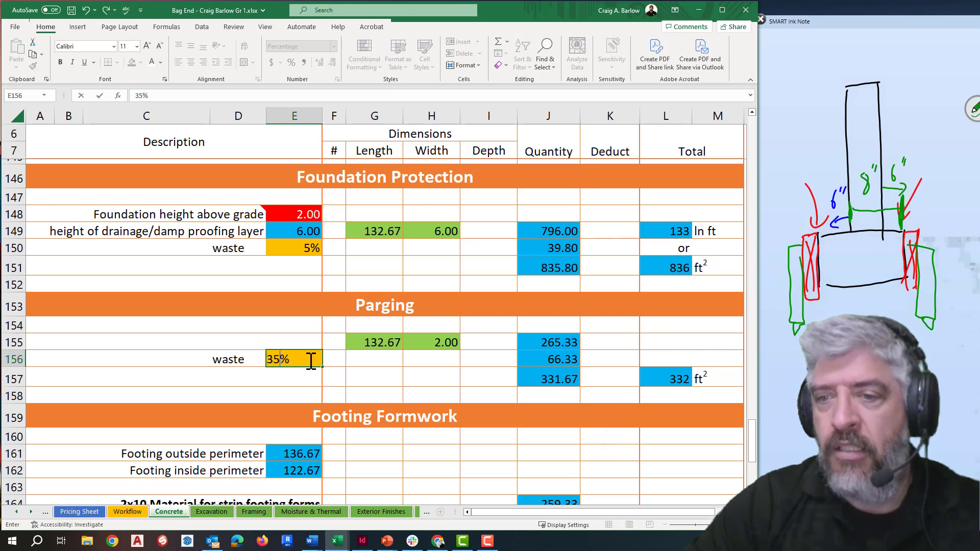
pyautogui.click(303, 380)
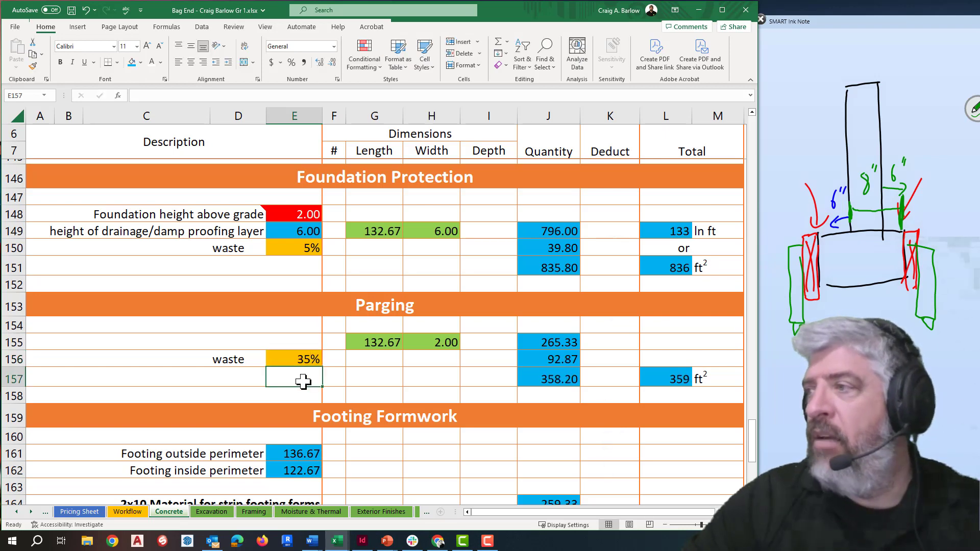
# Set the Footing Formwork waste to 8% for strip footing forms, stakes, top bracing and pad footing forms in E165, E169, E173 and E177
pyautogui.scroll(-5, 313, 379)
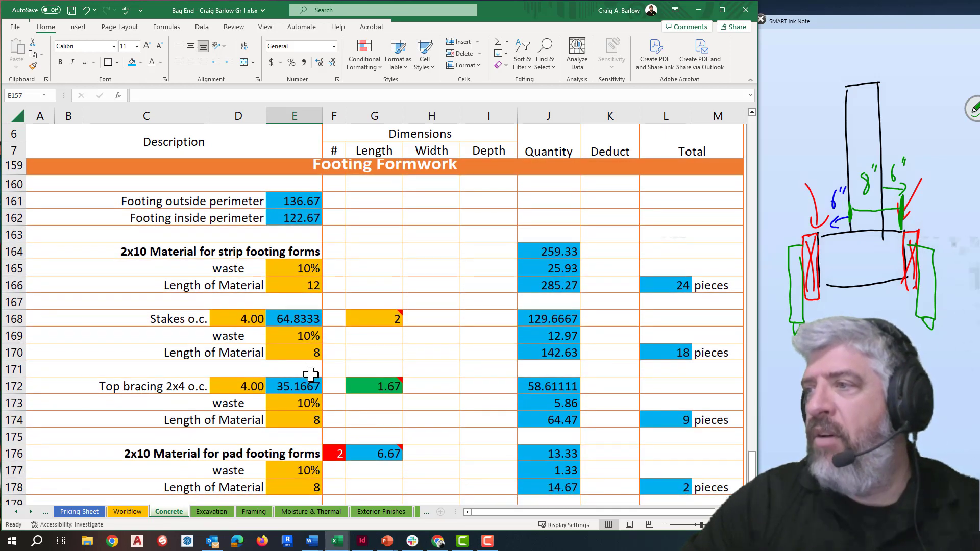
pyautogui.click(310, 267)
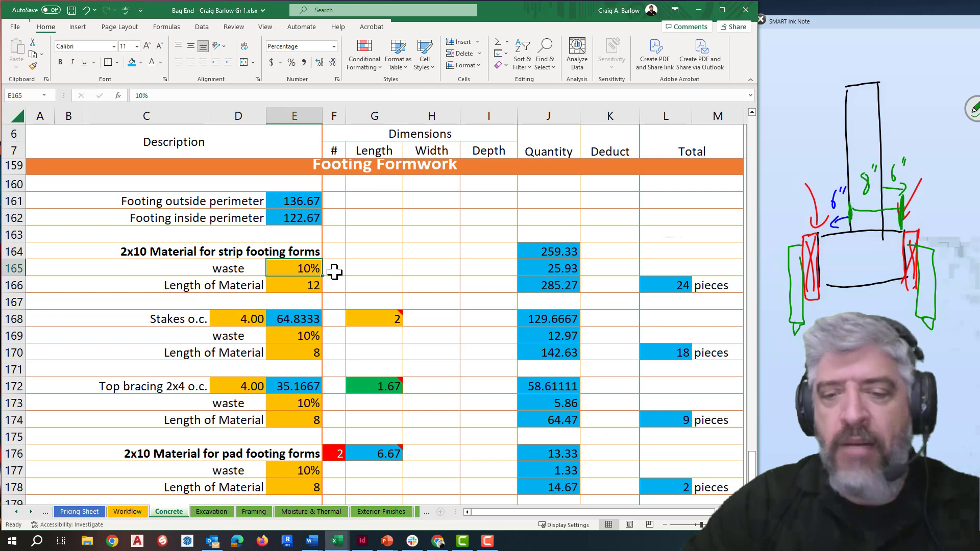
pyautogui.write('8')
pyautogui.click(307, 335)
pyautogui.write('8')
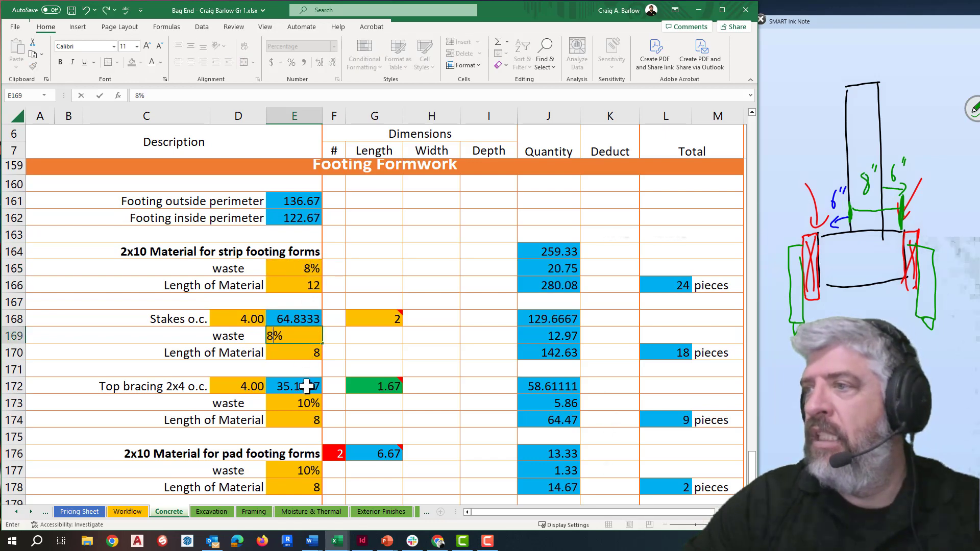
pyautogui.click(306, 403)
pyautogui.write('8')
pyautogui.click(304, 472)
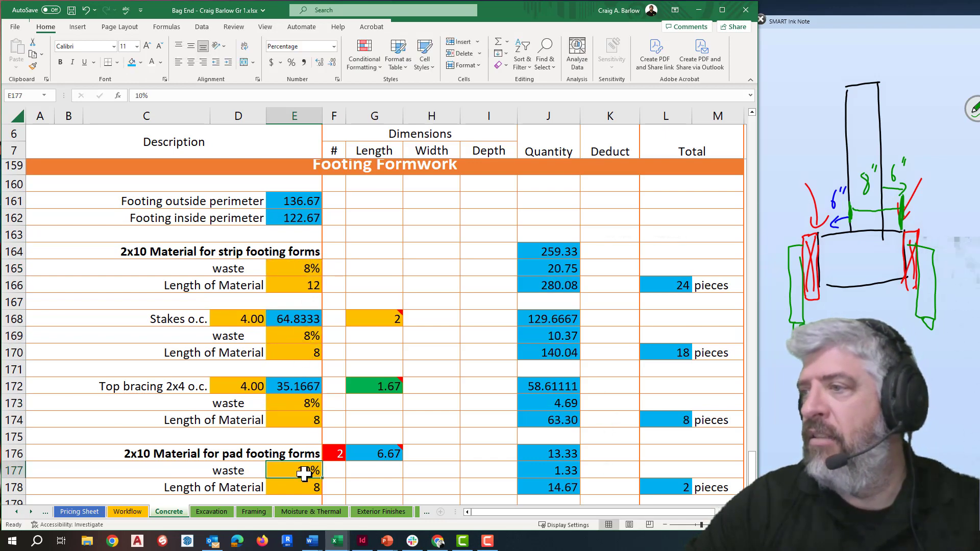
pyautogui.write('8')
pyautogui.scroll(-2, 314, 434)
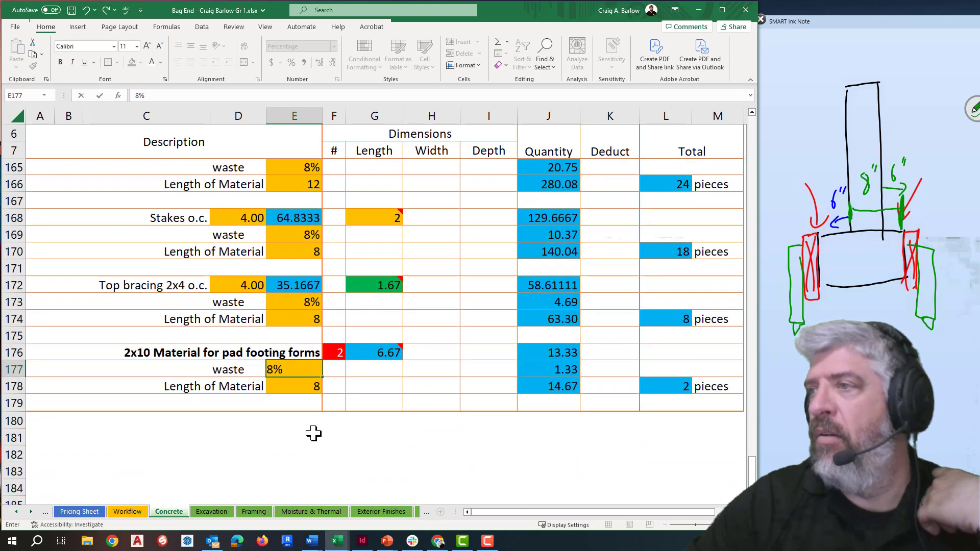
pyautogui.scroll(1, 314, 431)
pyautogui.click(333, 435)
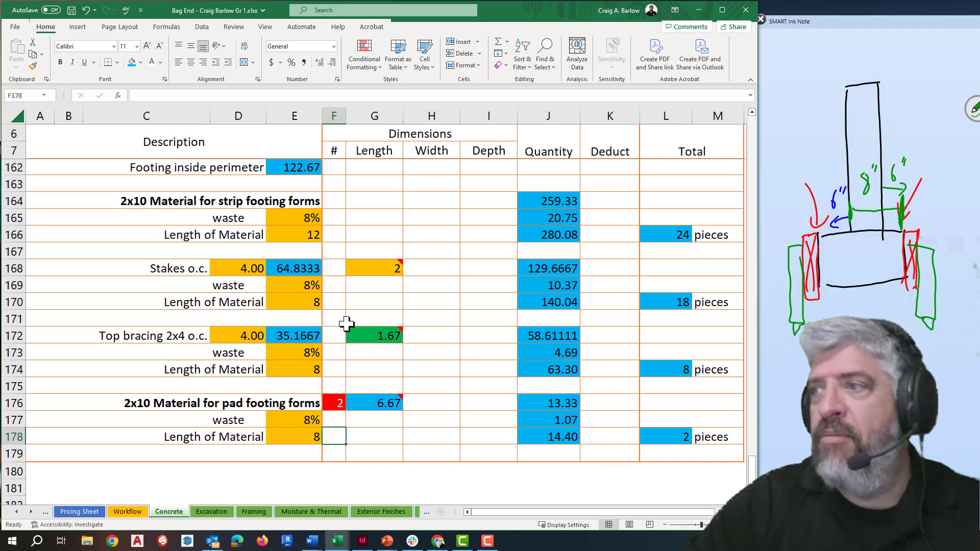
# Review the waste and lap factors in each section from Footing Formwork back up to the foundation wall concrete
pyautogui.scroll(5, 346, 323)
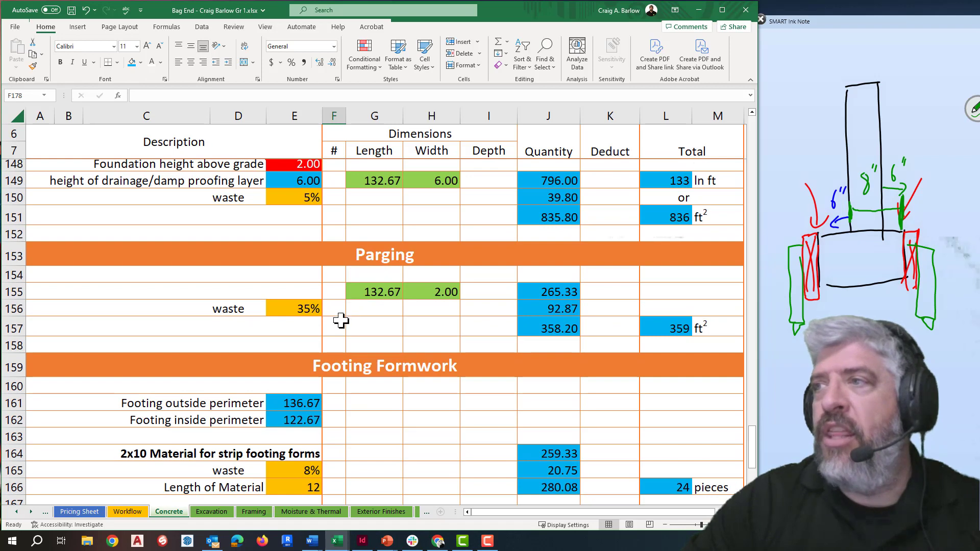
pyautogui.scroll(3, 341, 320)
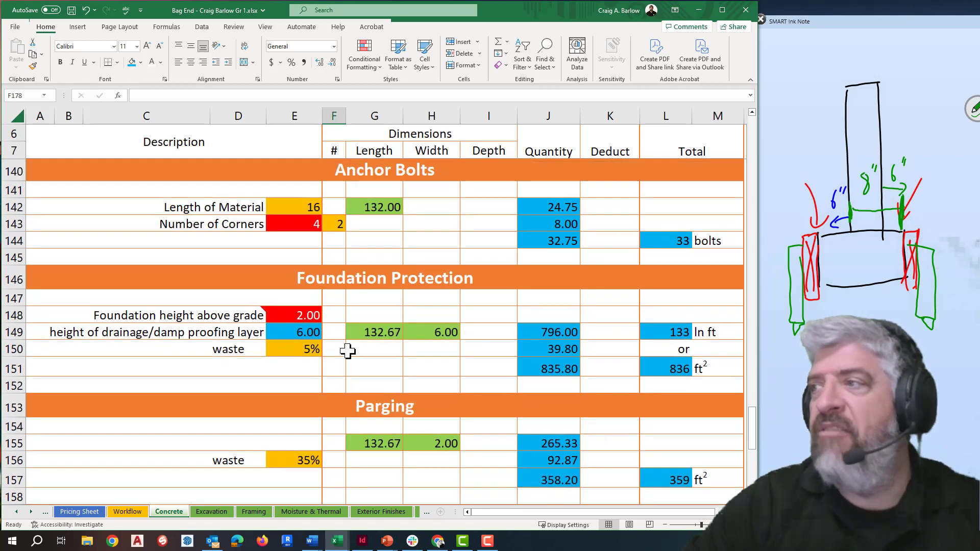
pyautogui.scroll(4, 346, 376)
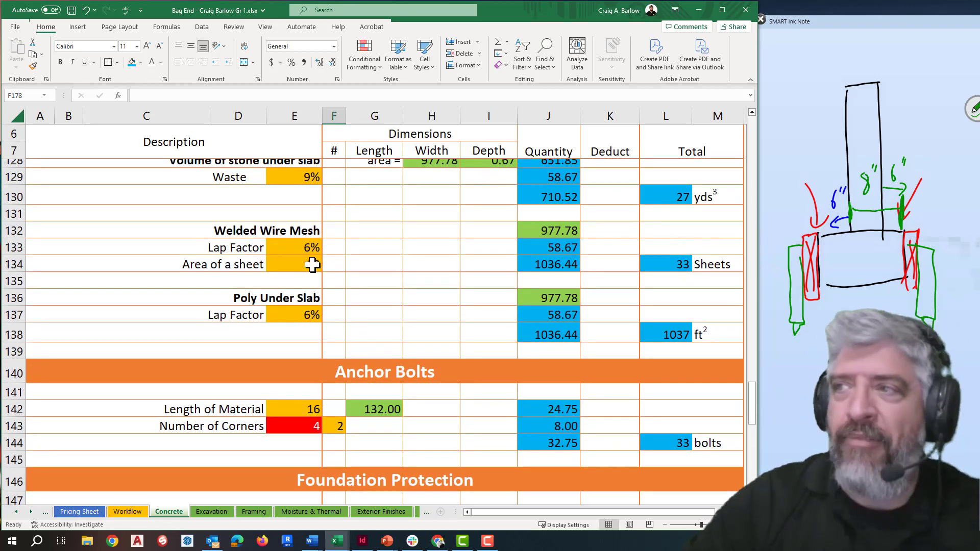
pyautogui.scroll(1, 354, 321)
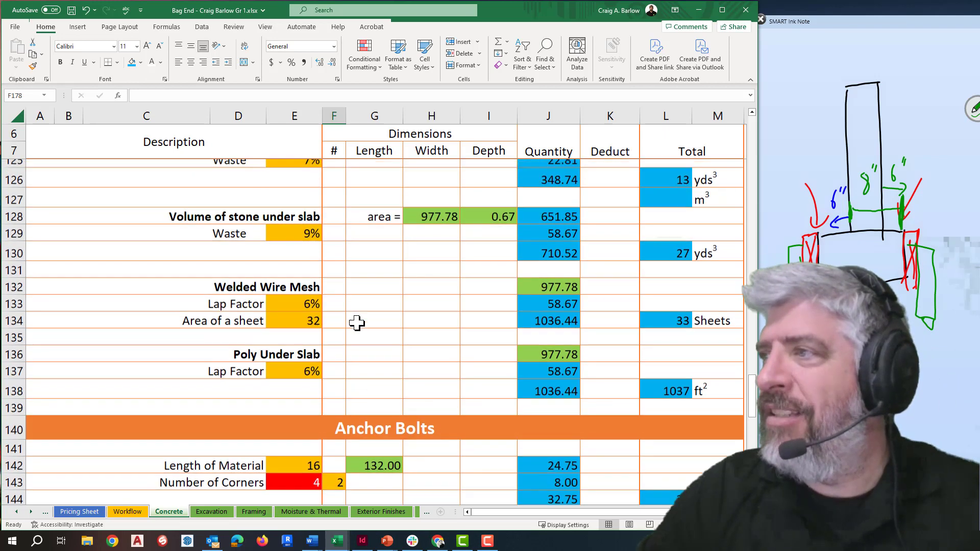
pyautogui.scroll(2, 357, 322)
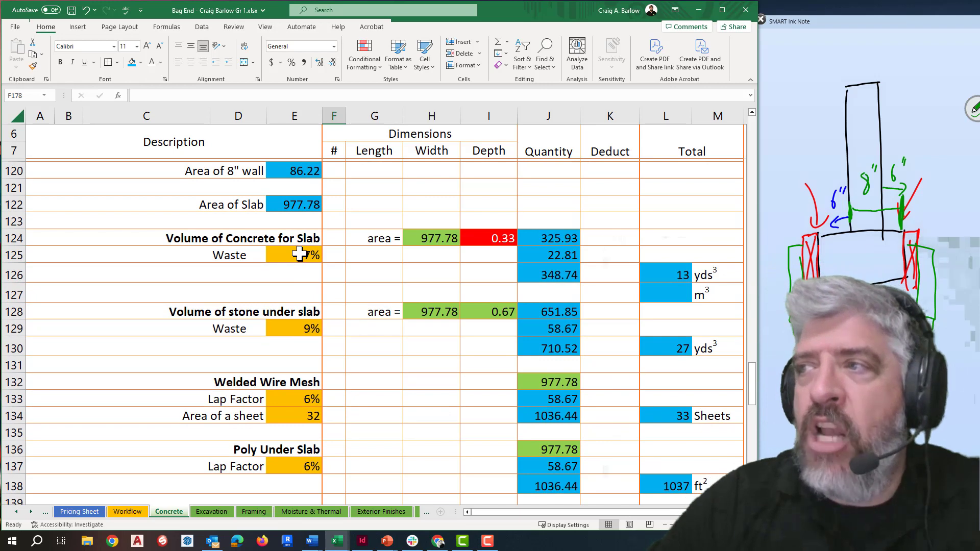
pyautogui.scroll(7, 306, 257)
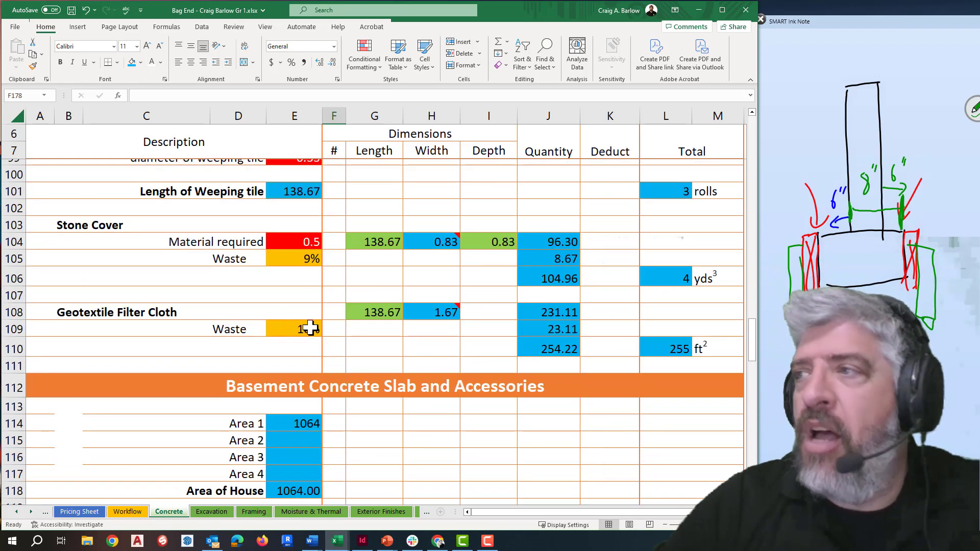
pyautogui.scroll(5, 327, 303)
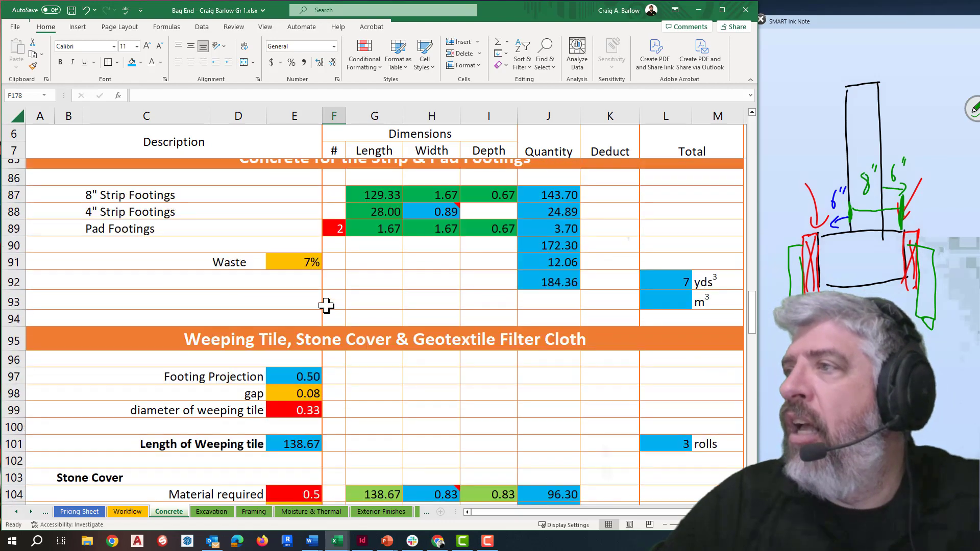
pyautogui.scroll(7, 326, 305)
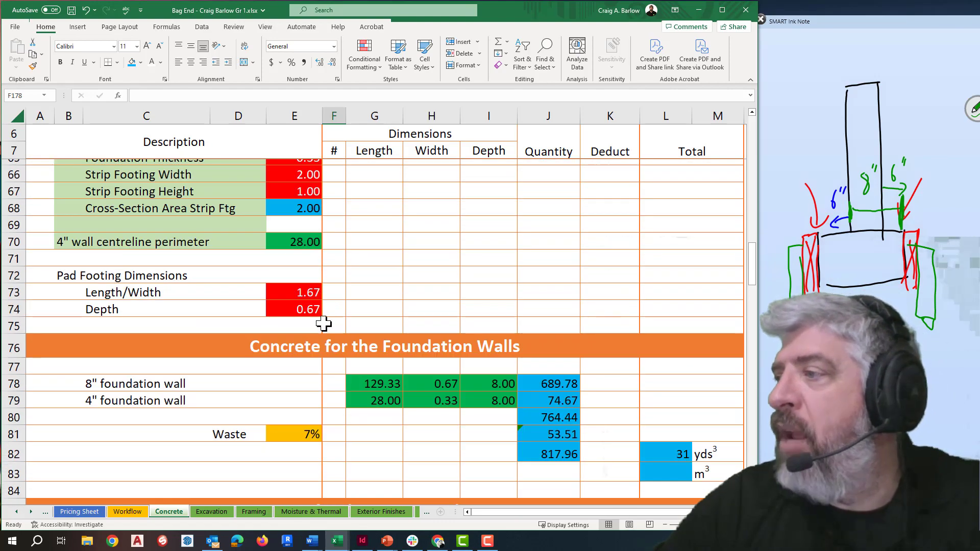
# Examine the foundation wall concrete quantity in J82 and the cubic yard and cubic metre totals in L82 and L83, comparing the footing totals
pyautogui.scroll(-2, 630, 407)
pyautogui.click(666, 372)
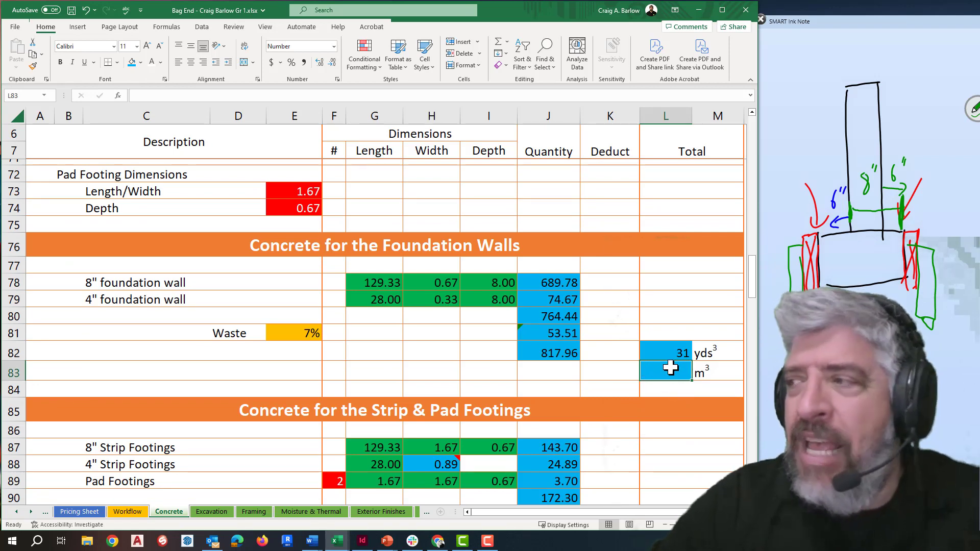
pyautogui.click(682, 351)
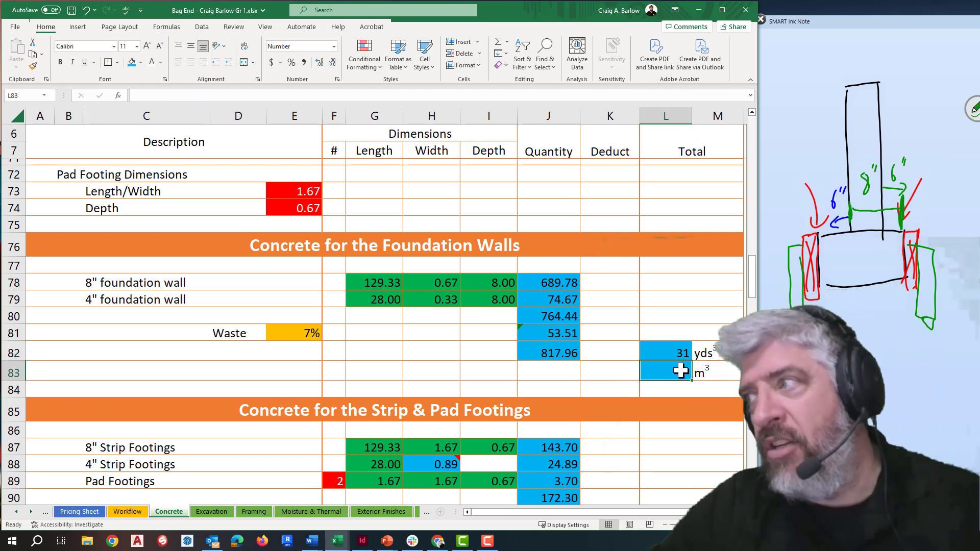
pyautogui.click(572, 352)
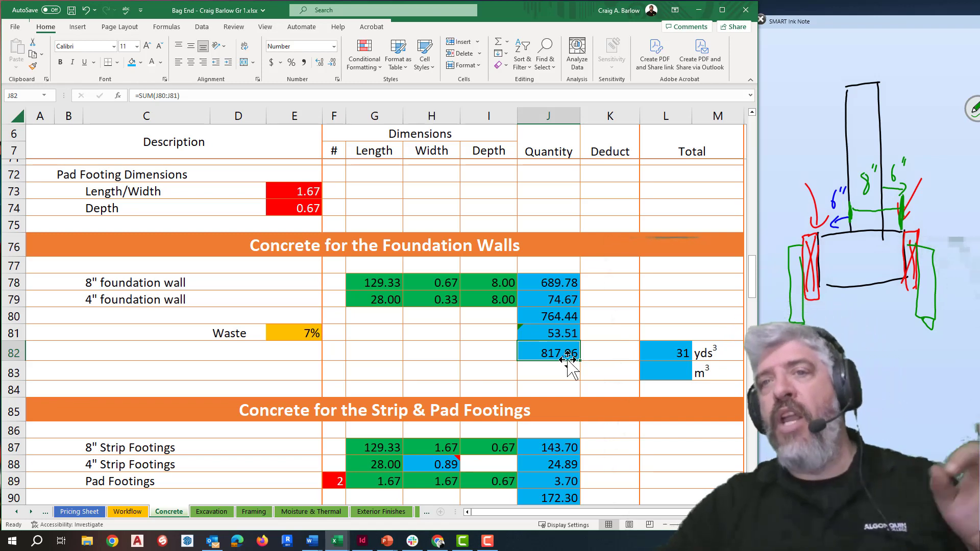
pyautogui.click(678, 374)
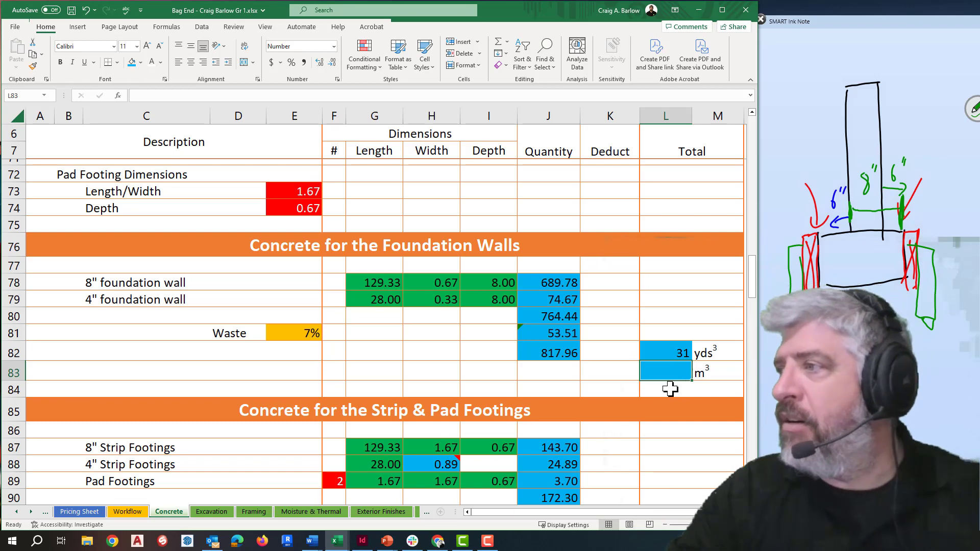
pyautogui.click(617, 375)
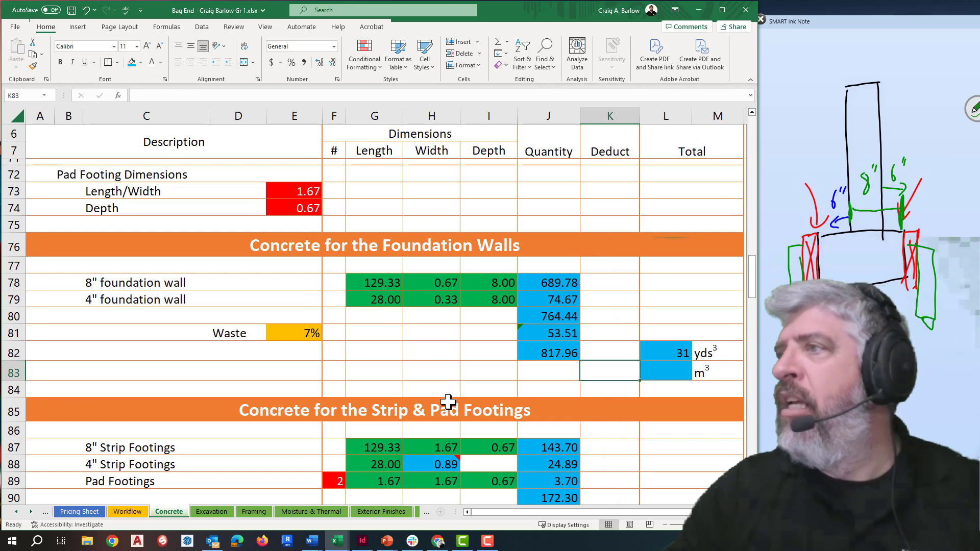
pyautogui.scroll(-3, 377, 370)
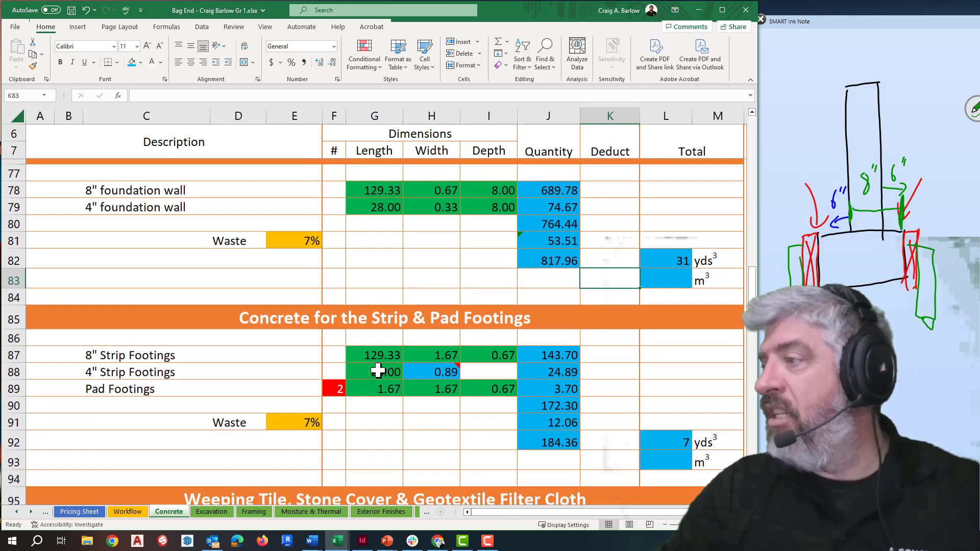
pyautogui.scroll(-3, 383, 365)
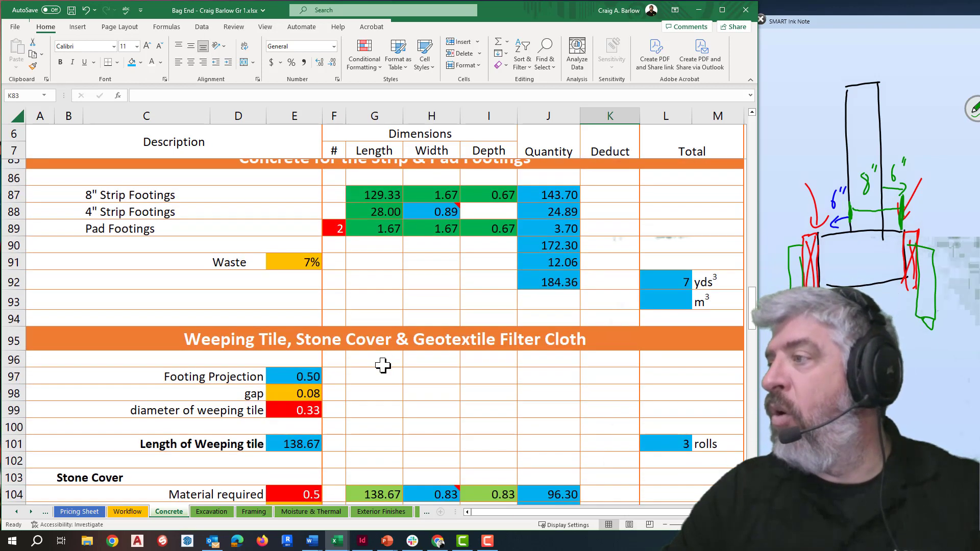
pyautogui.scroll(6, 383, 365)
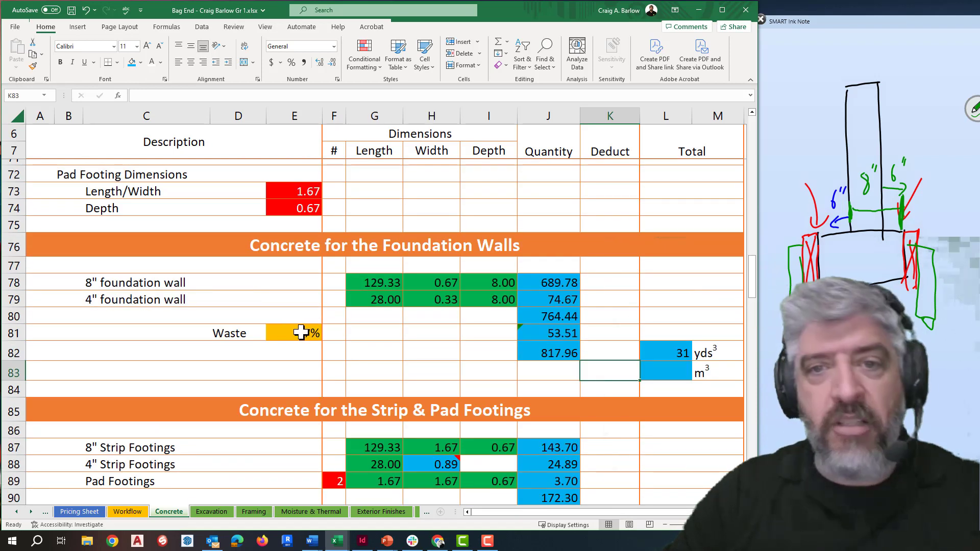
pyautogui.click(650, 370)
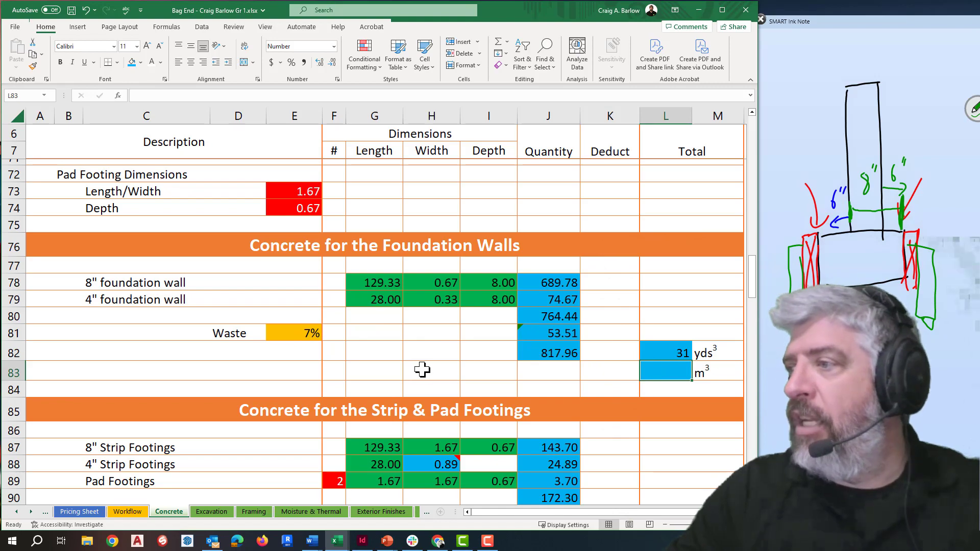
# Look over the sheet down to Footing Formwork, and return to the Foundation Total Quantities summary to check the concrete totals
pyautogui.scroll(-9, 435, 352)
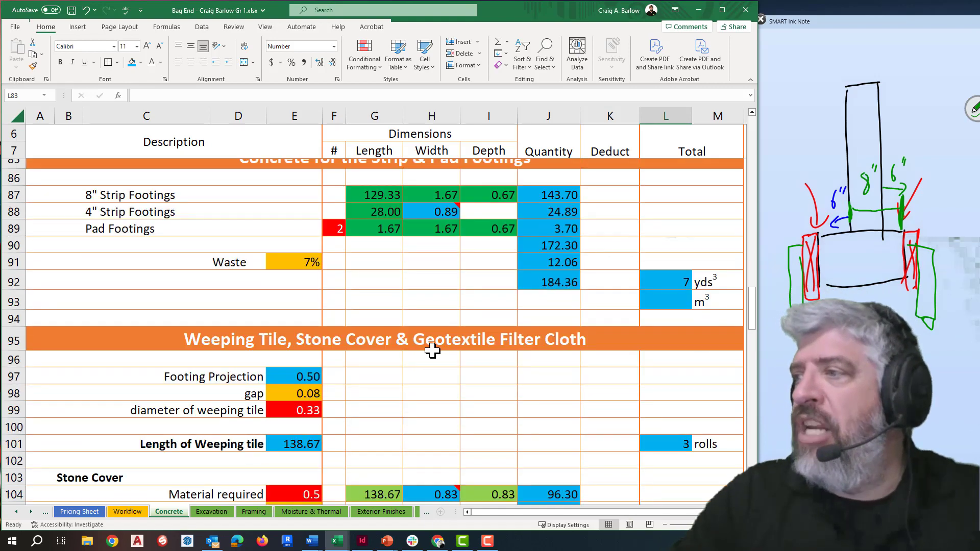
pyautogui.scroll(-19, 431, 350)
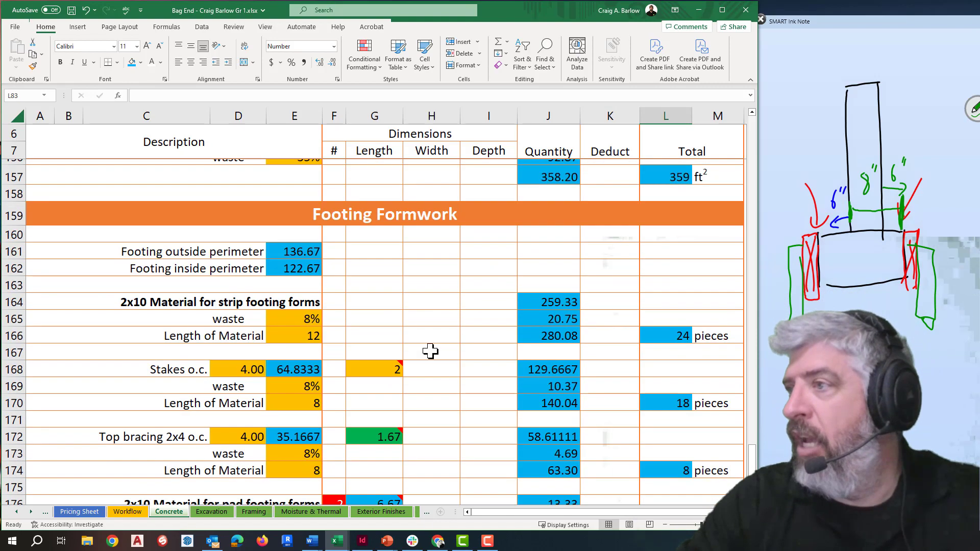
pyautogui.scroll(4, 430, 351)
pyautogui.scroll(20, 431, 351)
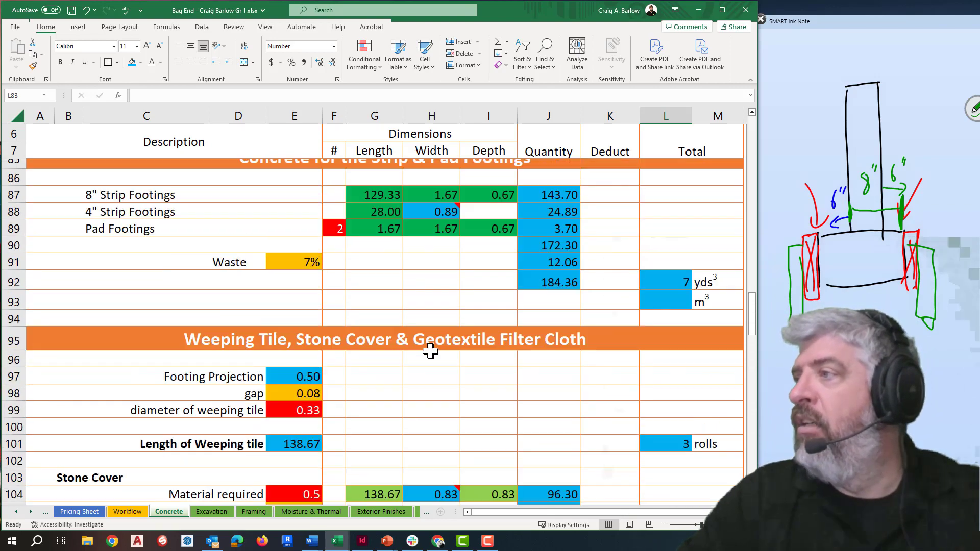
pyautogui.scroll(11, 430, 351)
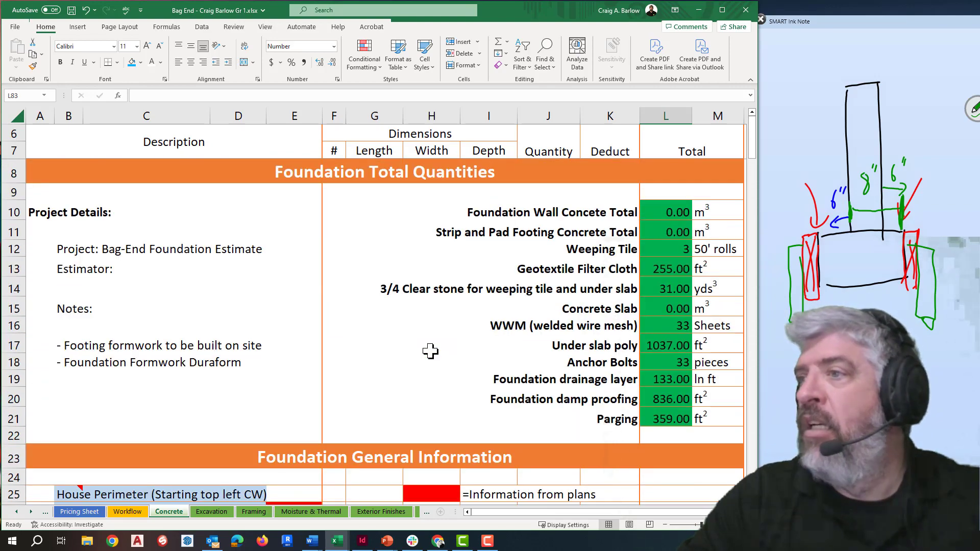